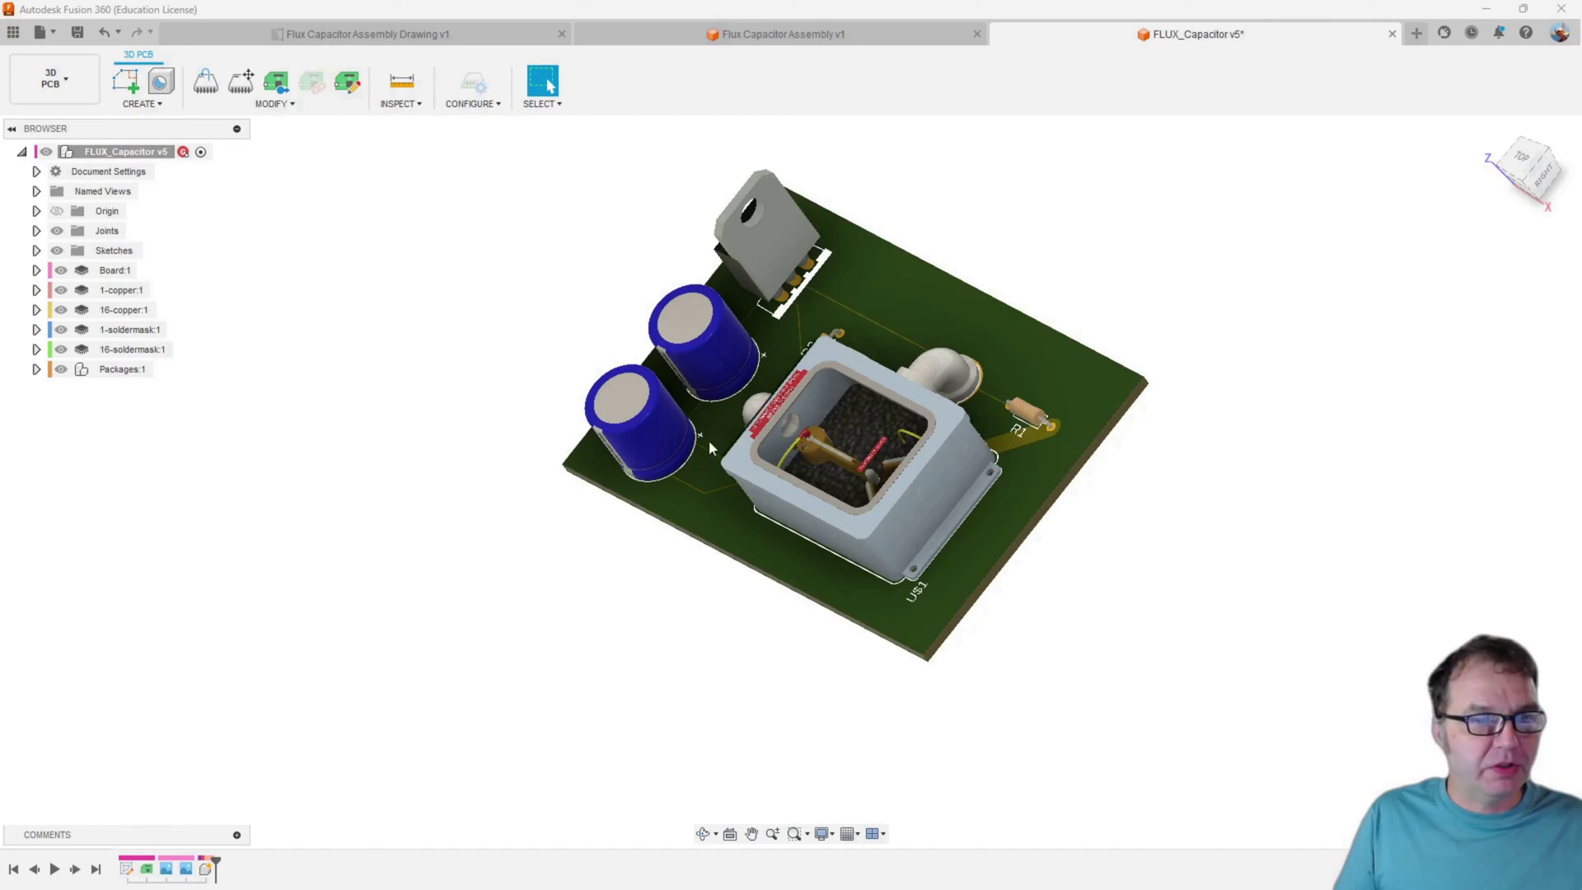
Hide the component packages to examine the bare board's pads and traces, and show the packages again
middle_click_drag(702, 424, 734, 454, "shift")
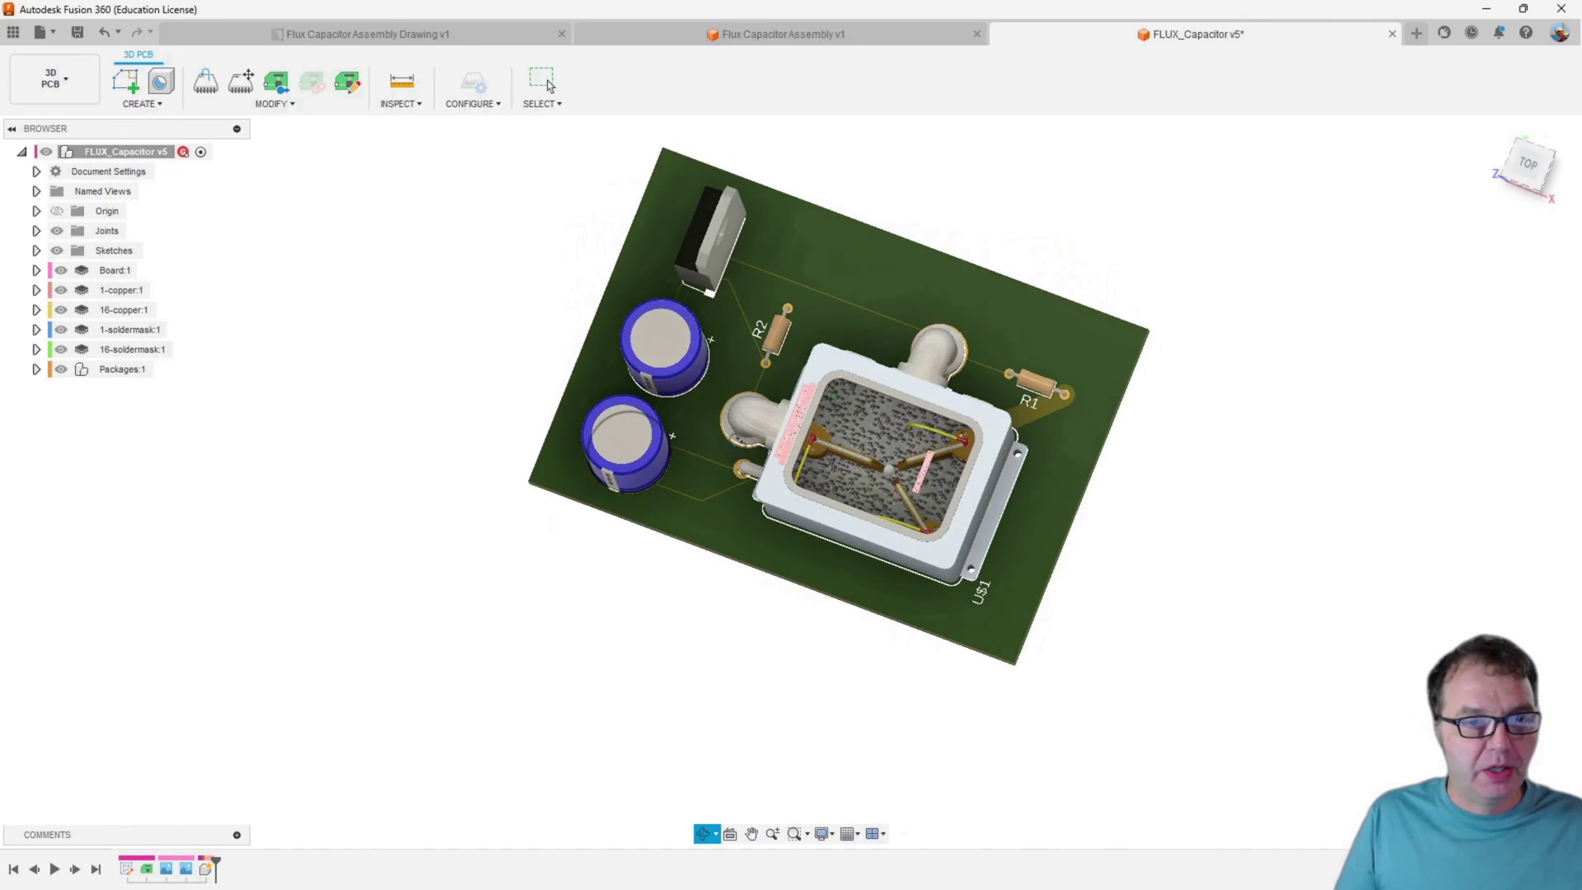
left_click(60, 370)
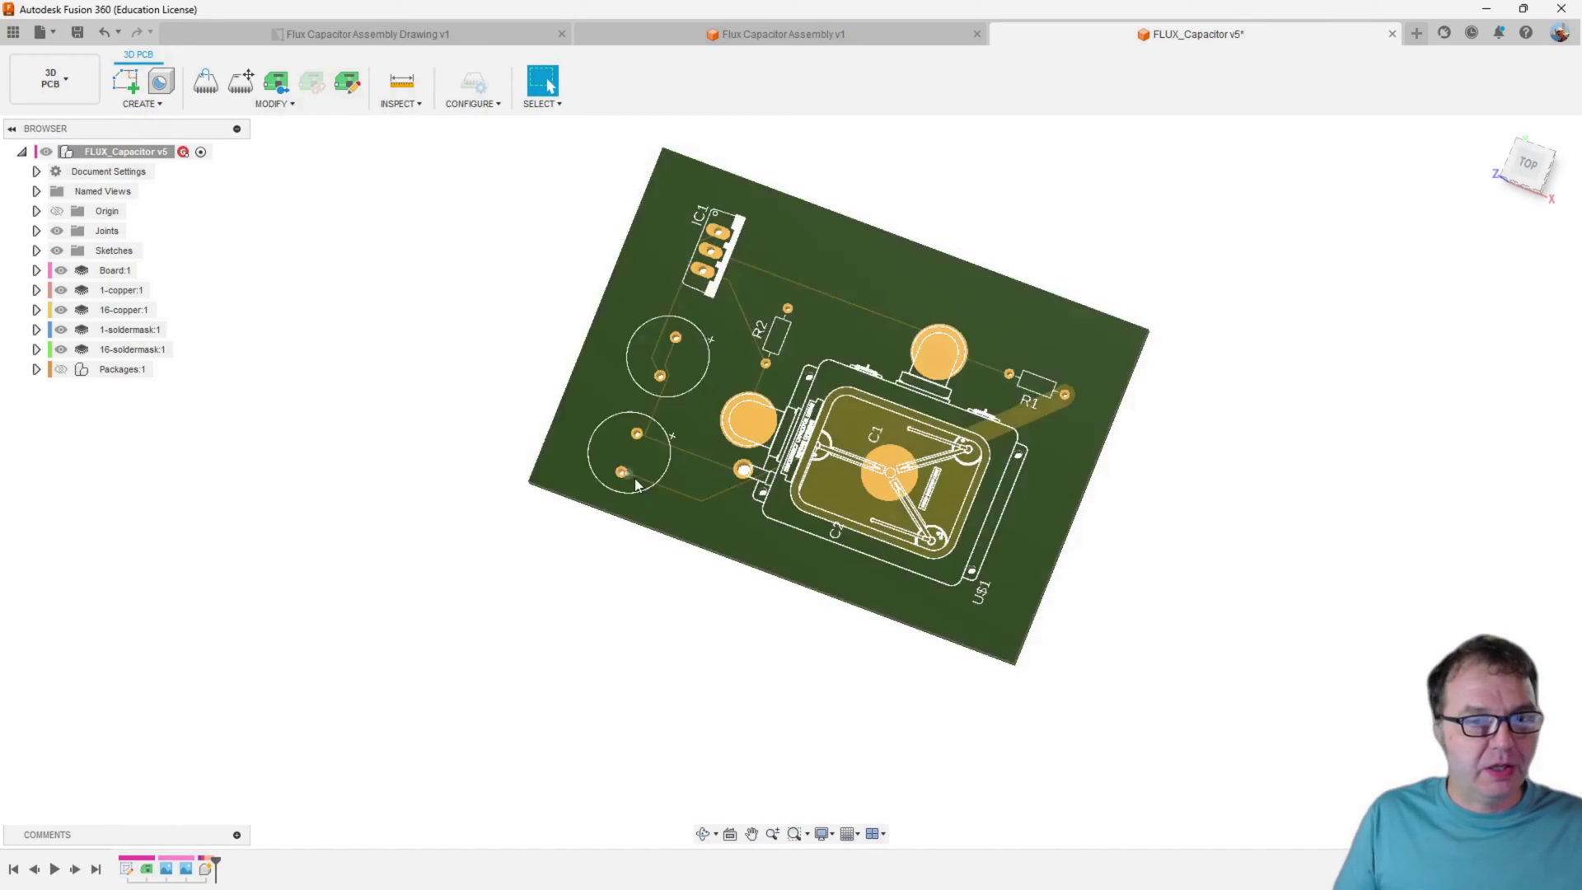
middle_click_drag(696, 533, 722, 509, "shift")
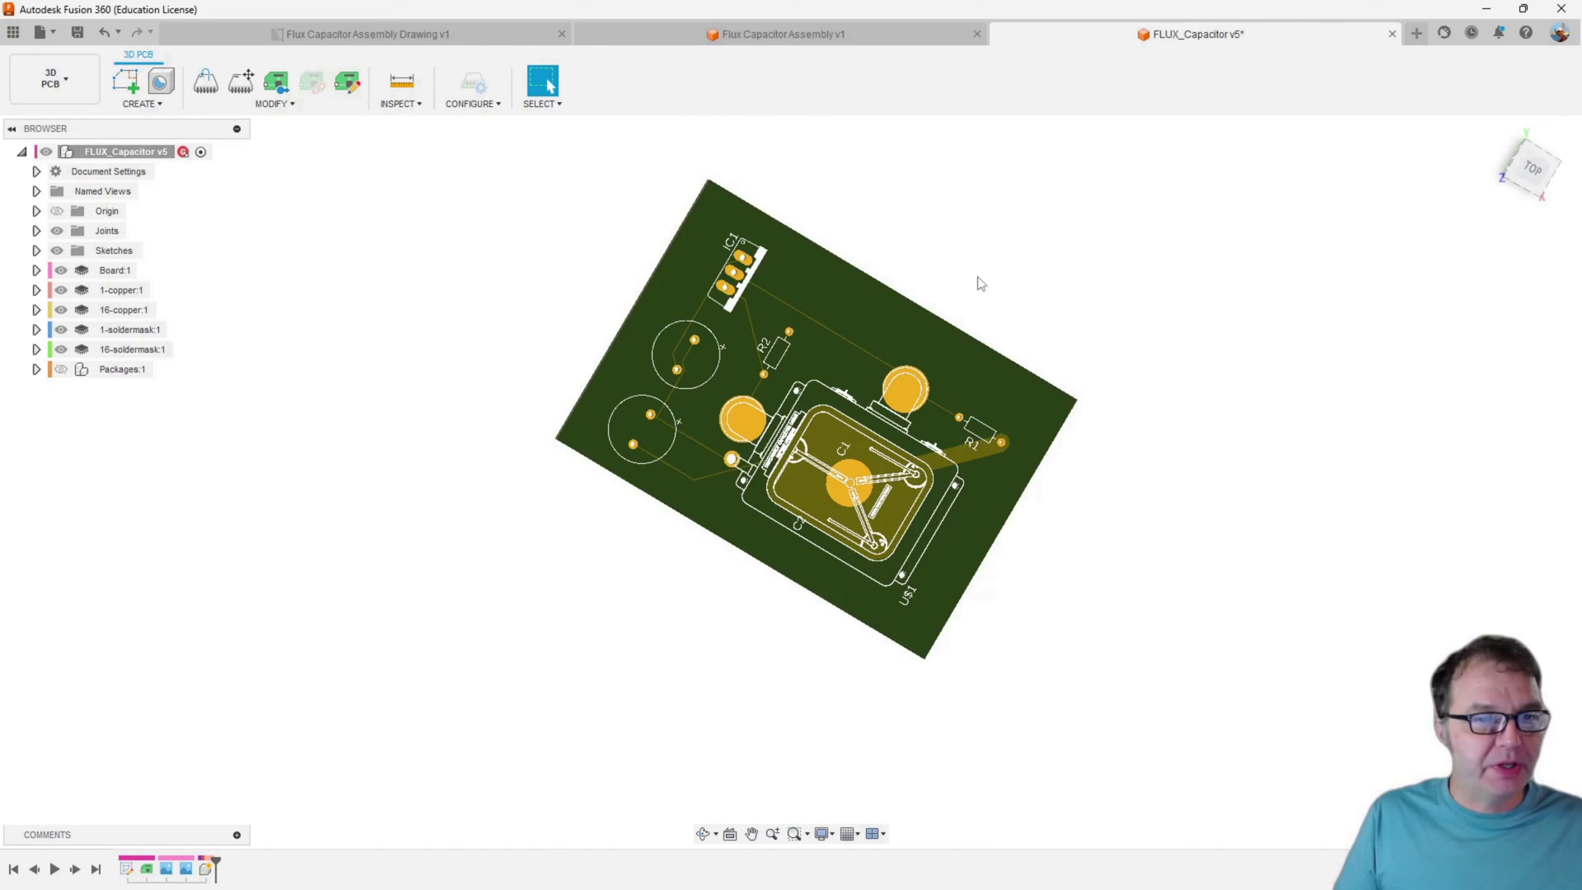
mouse_move(512, 389)
middle_mouse_down("shift")
mouse_move(539, 381)
mouse_move(481, 383)
mouse_move(494, 392)
middle_mouse_up("shift")
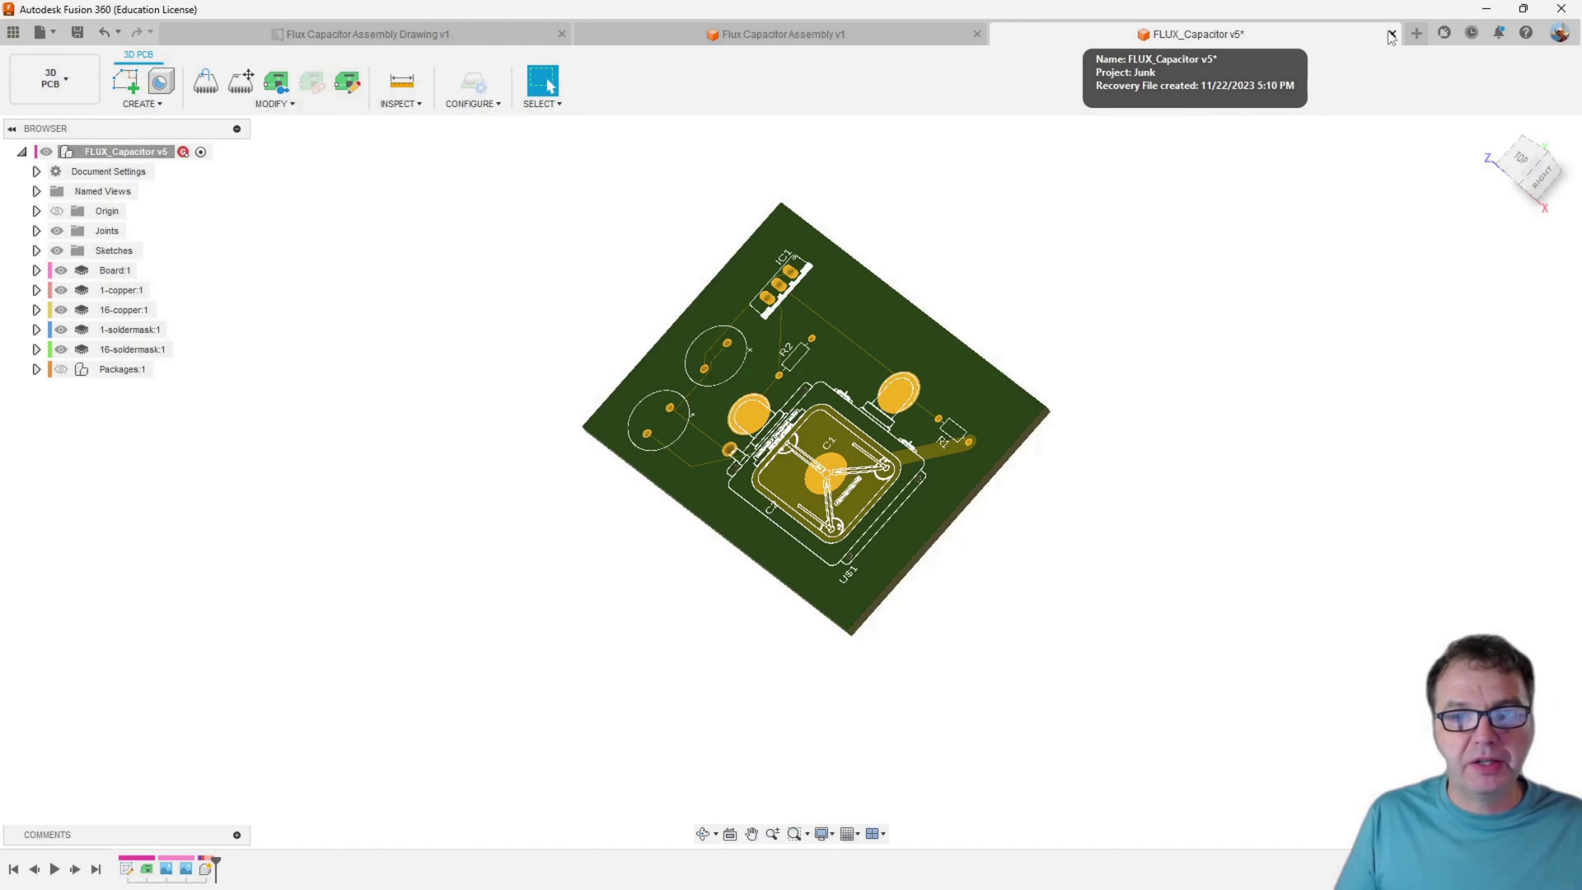
left_click(61, 369)
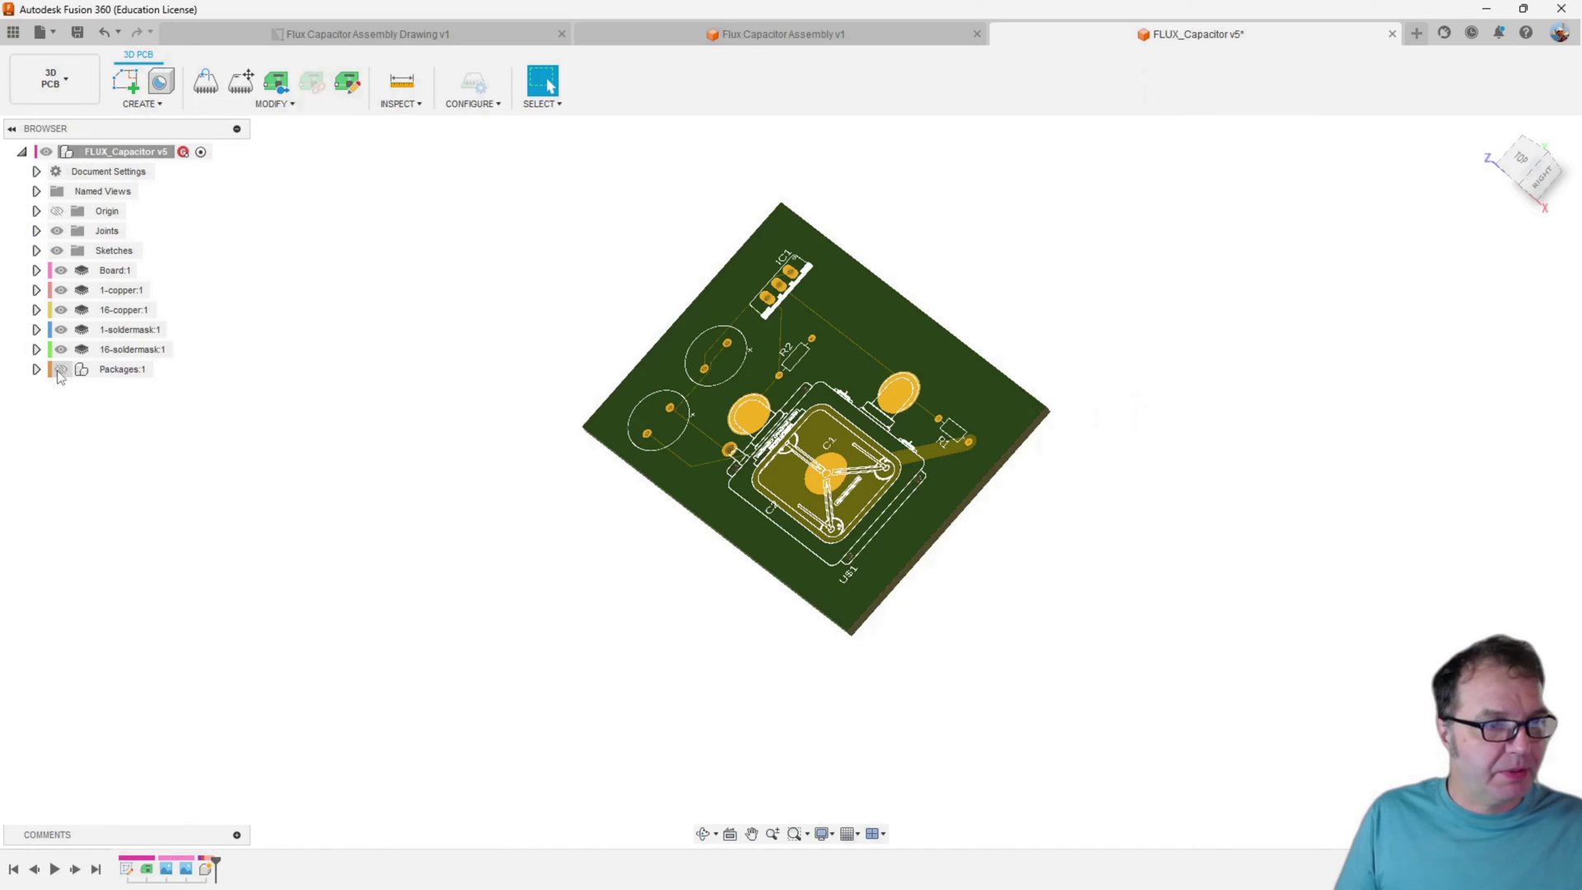
Examine the populated 3D board from several angles, focusing on the flux capacitor and its surrounding components
middle_click_drag(747, 460, 937, 283, "shift")
scroll(751, 437, "up", 3)
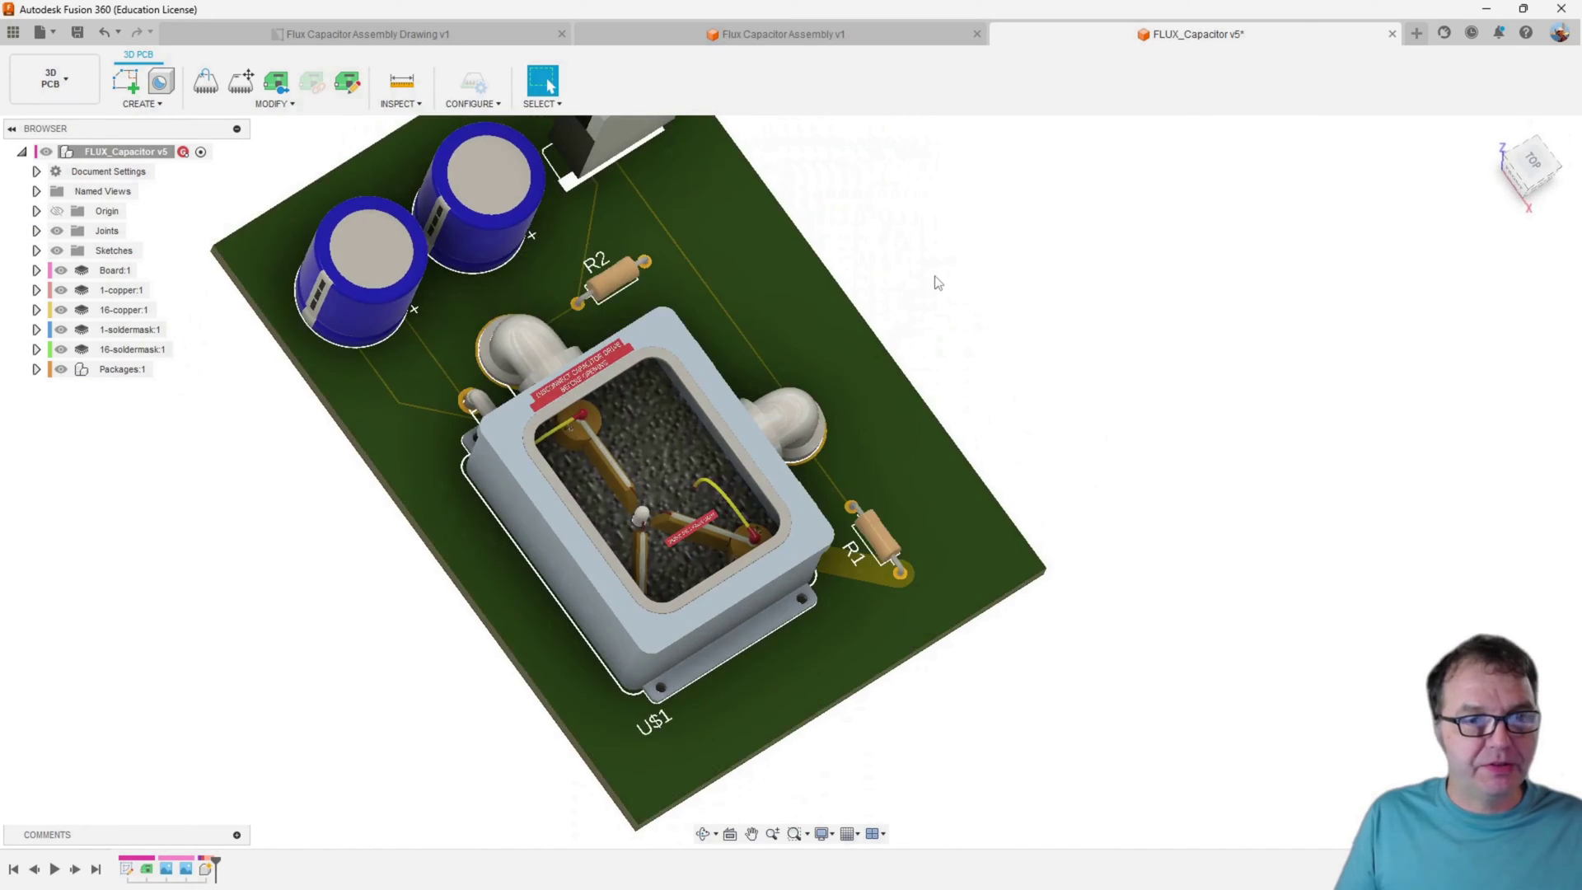
left_click(1483, 9)
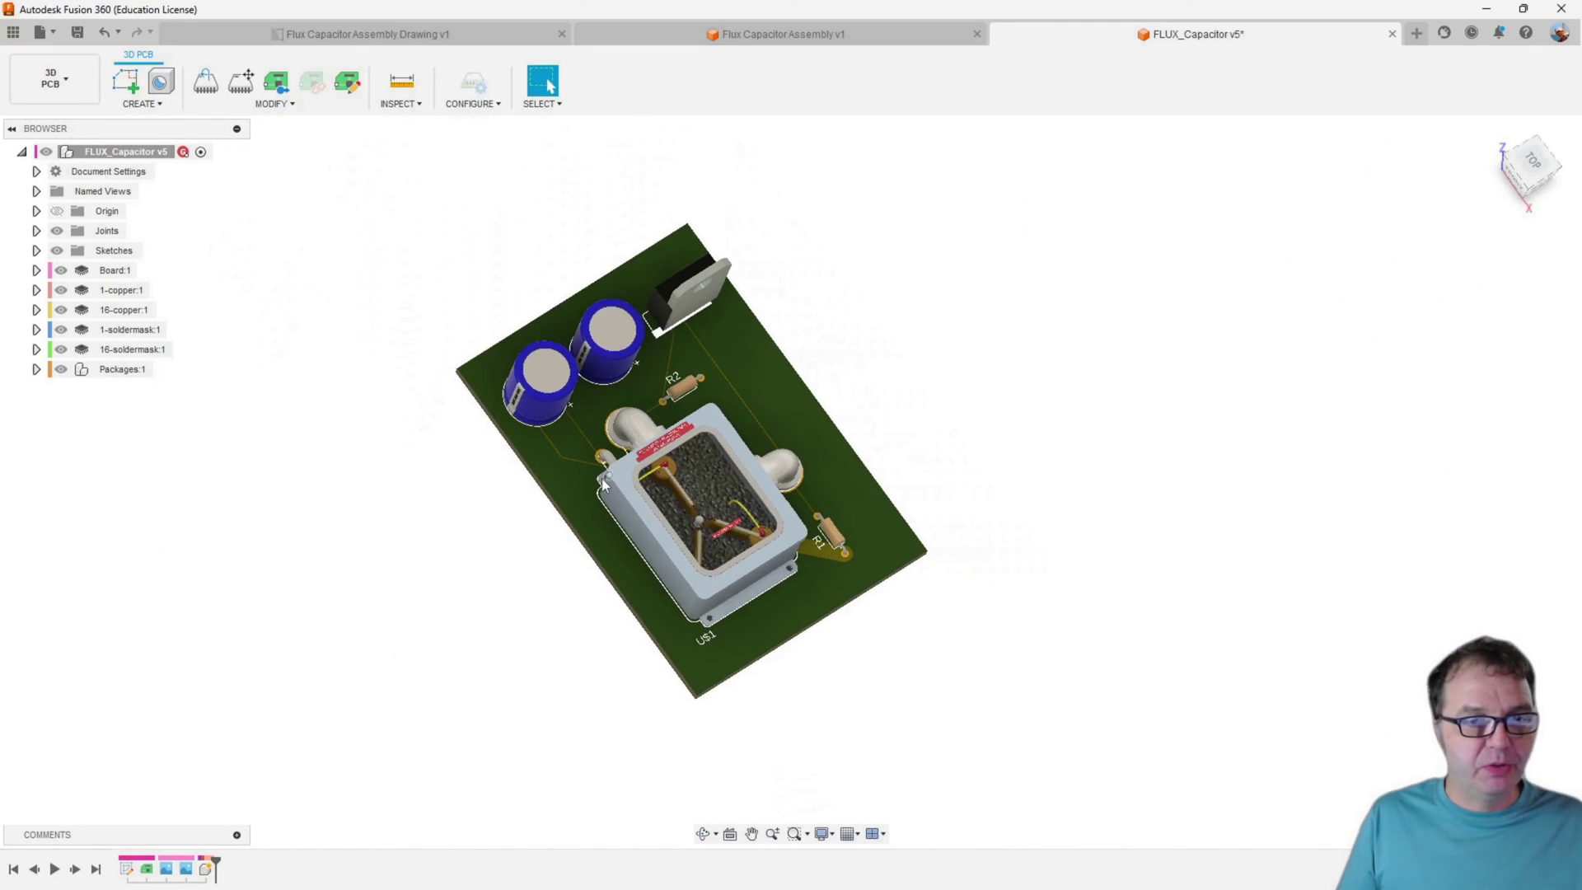
middle_click_drag(649, 549, 546, 492, "shift")
scroll(550, 486, "up", 3)
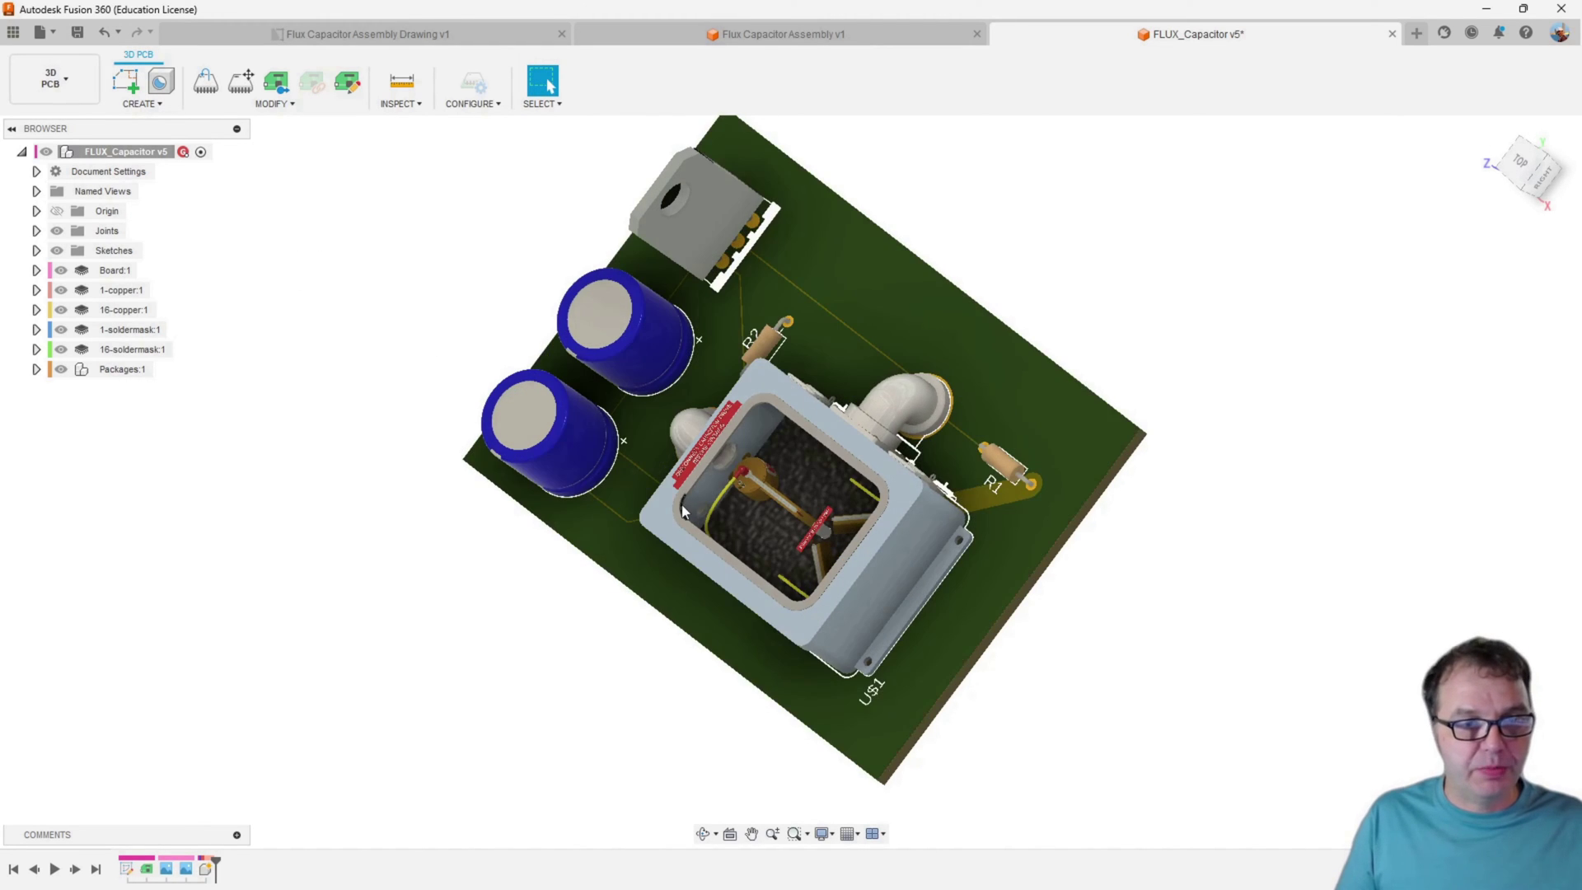
middle_click_drag(682, 511, 805, 588, "shift")
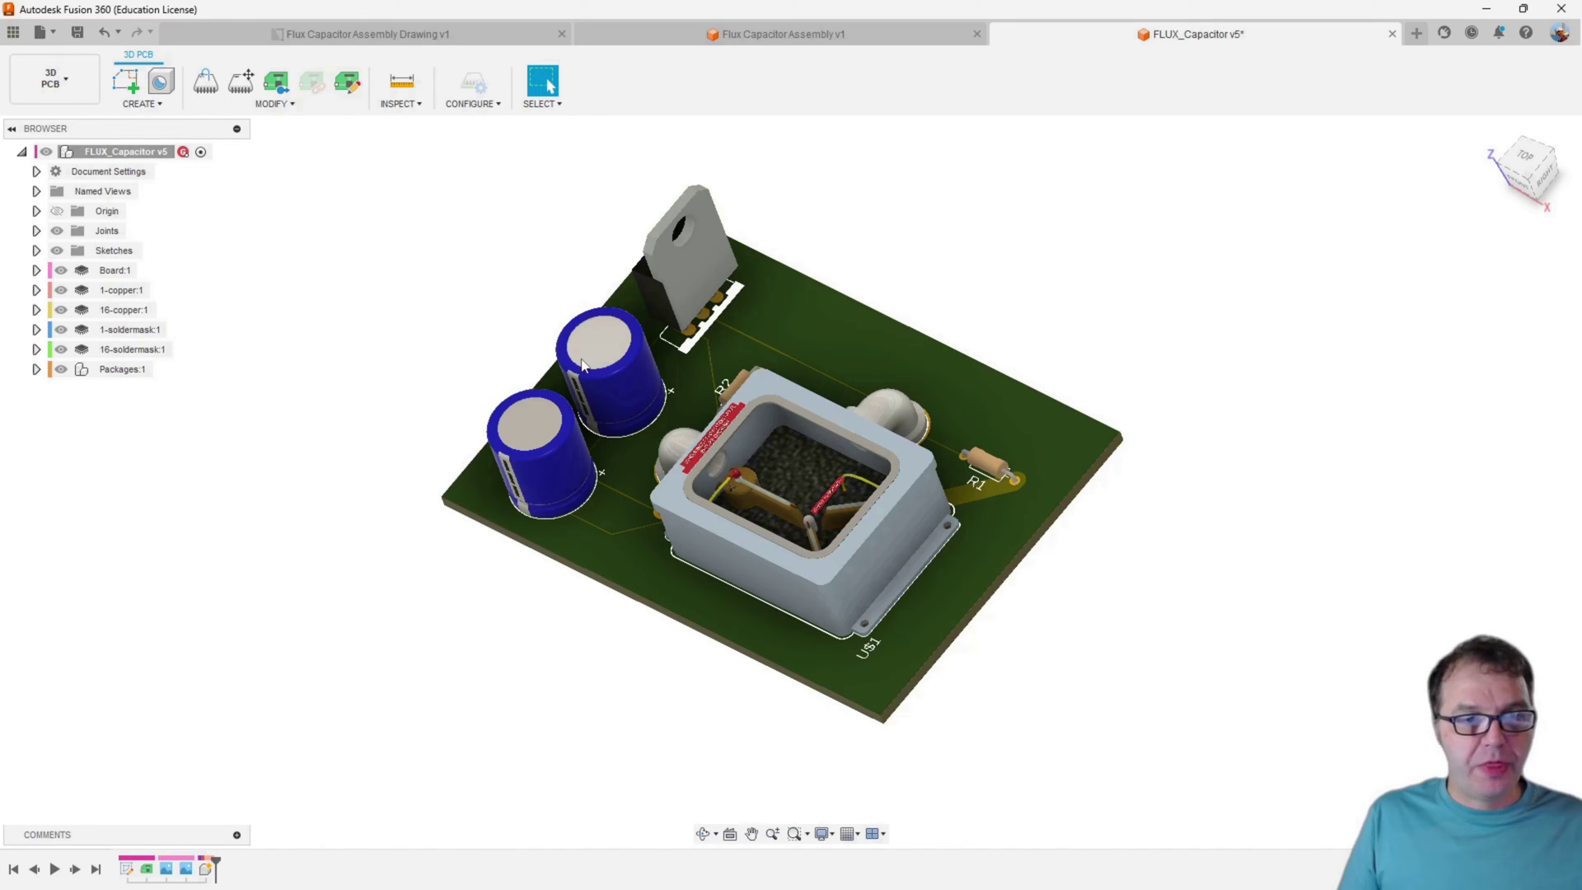
middle_click_drag(577, 367, 623, 363, "shift")
middle_click_drag(795, 404, 655, 534, "shift")
scroll(680, 528, "up", 3)
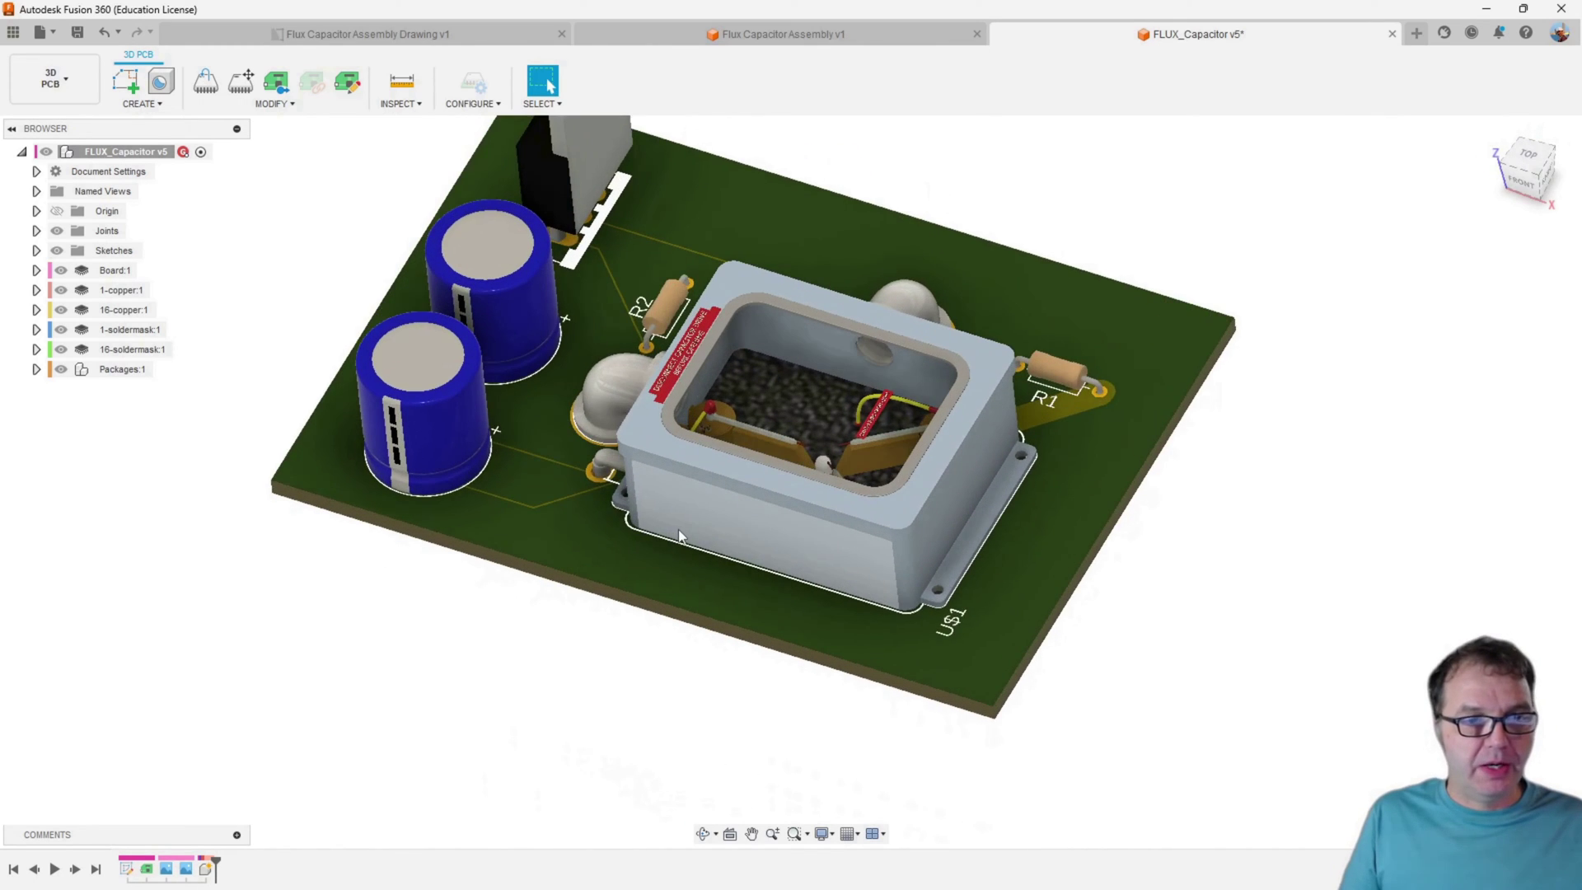
scroll(680, 528, "down", 4)
middle_click_drag(667, 597, 876, 354, "shift")
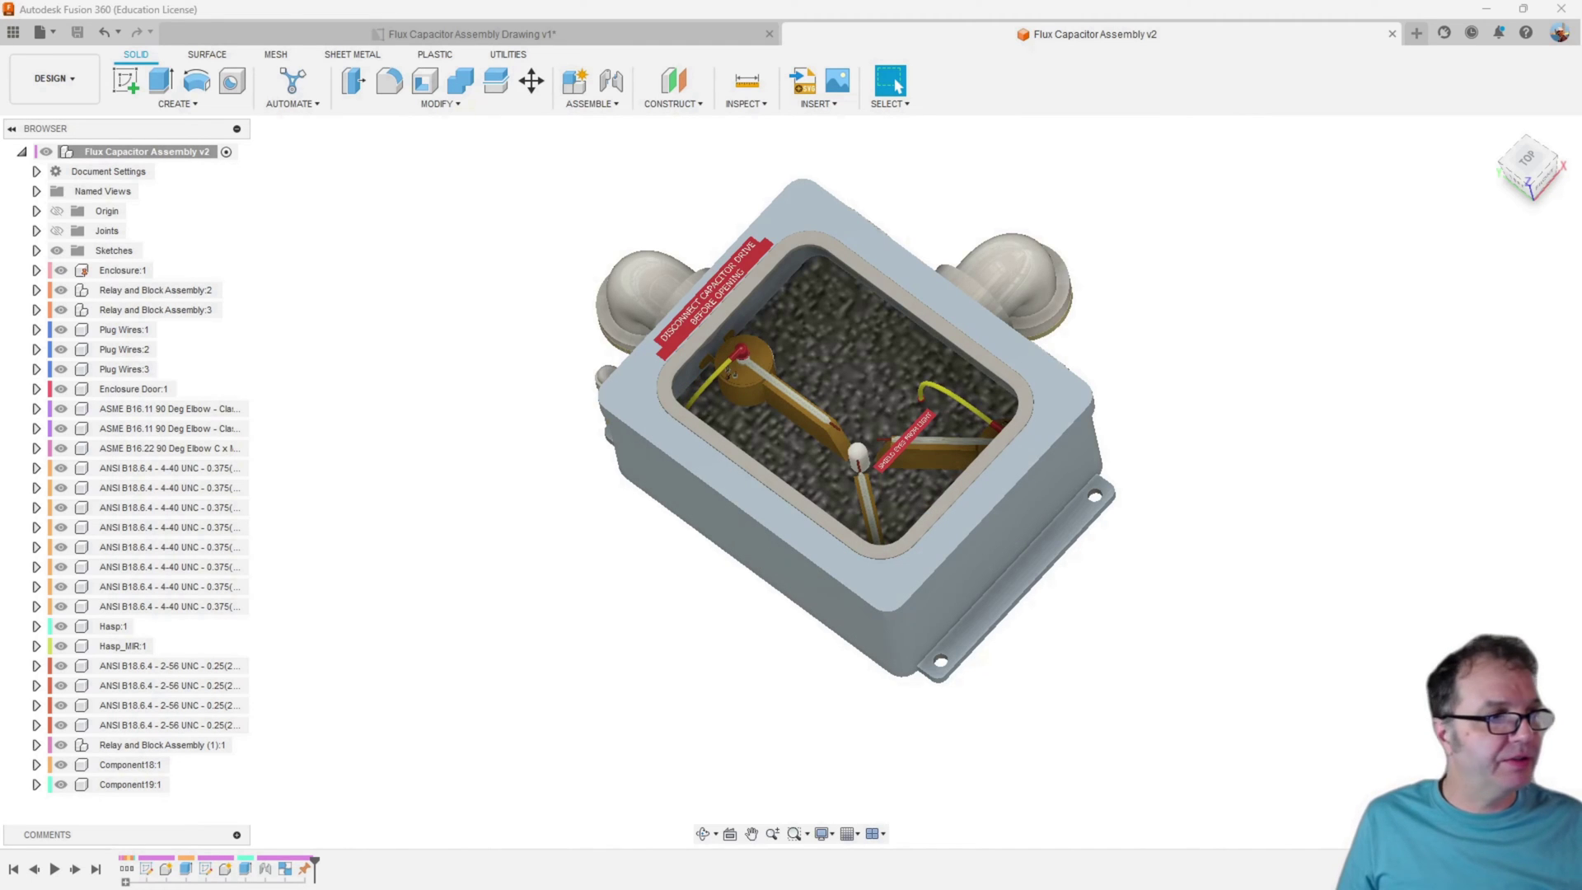
Look at the Flux Capacitor model page on GrabCAD in the browser, return to Fusion 360 and open the assembly drawing
left_click_drag(2, 214, 1200, 41)
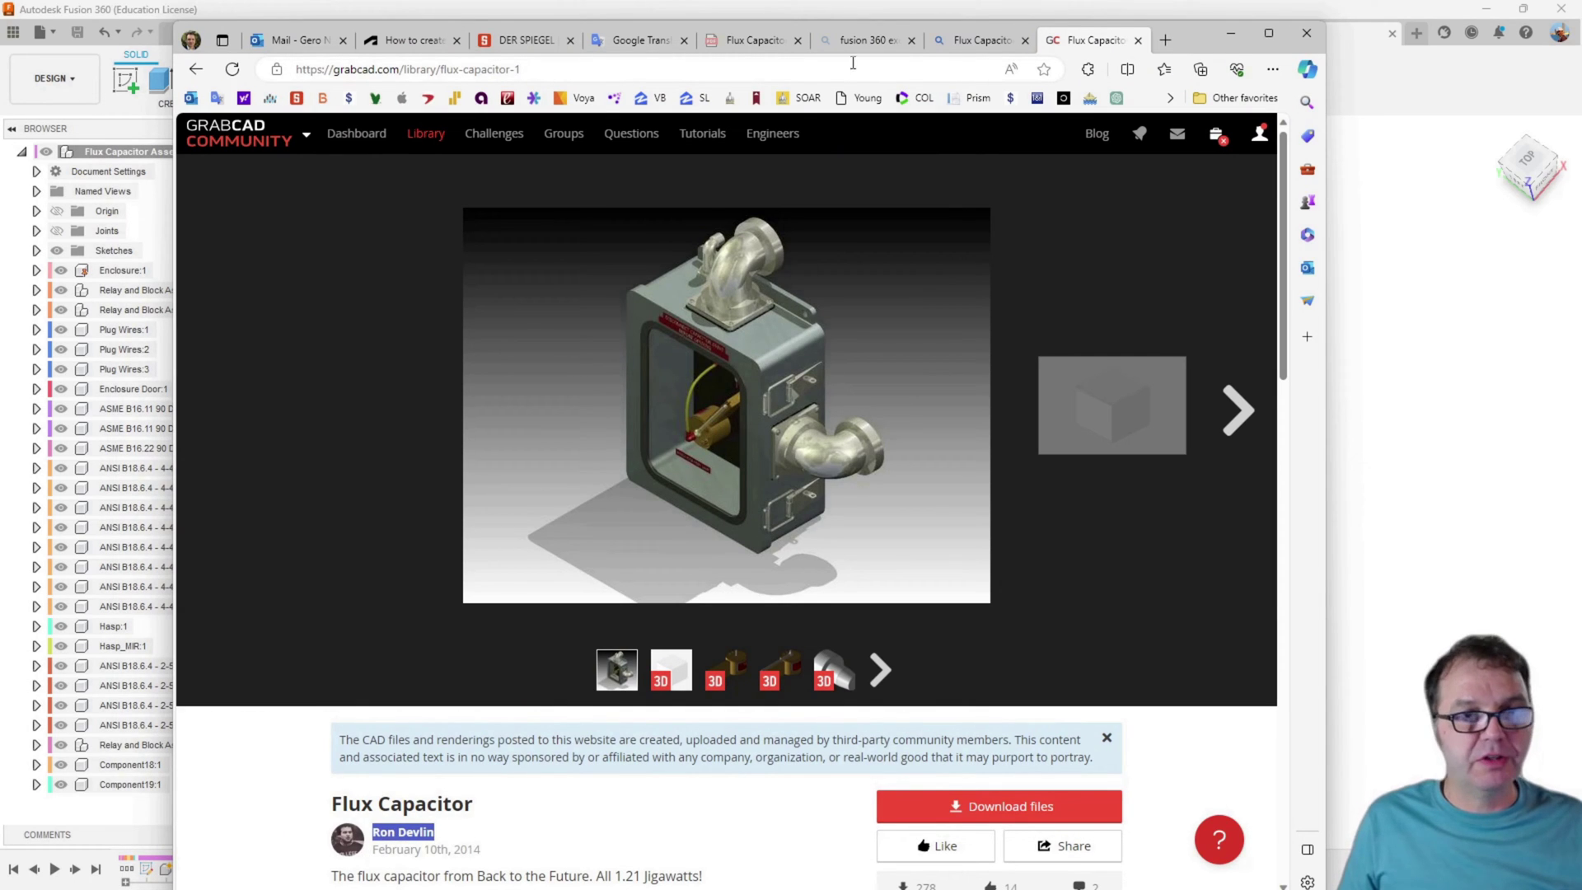
key("alt+Tab")
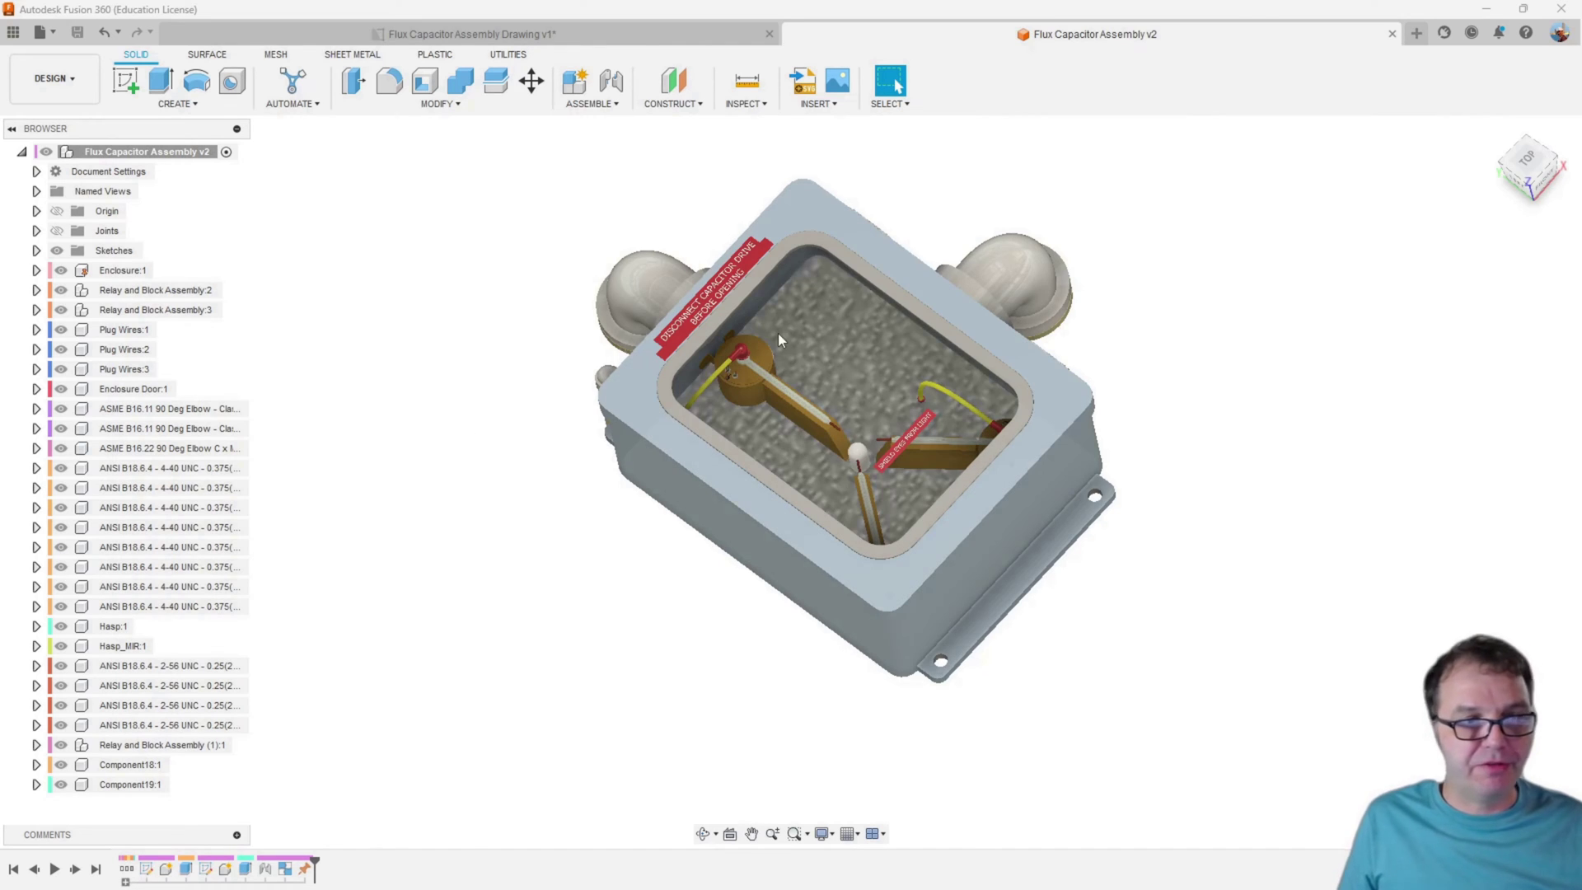
left_click(660, 34)
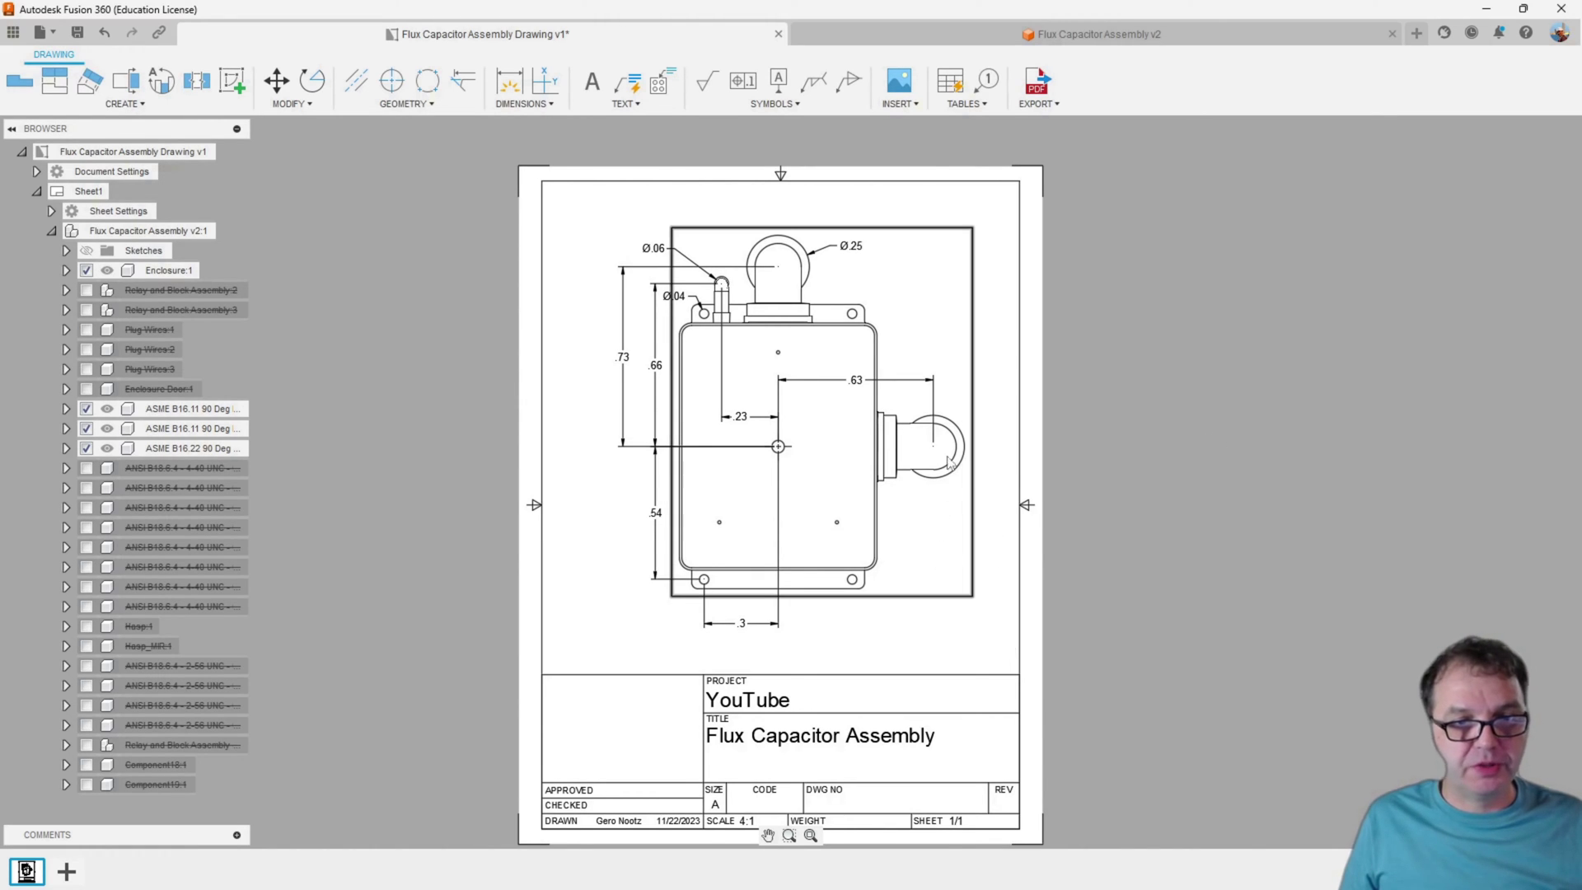
Show the Flux Capacitor project files and create a new electronics library
left_click(13, 32)
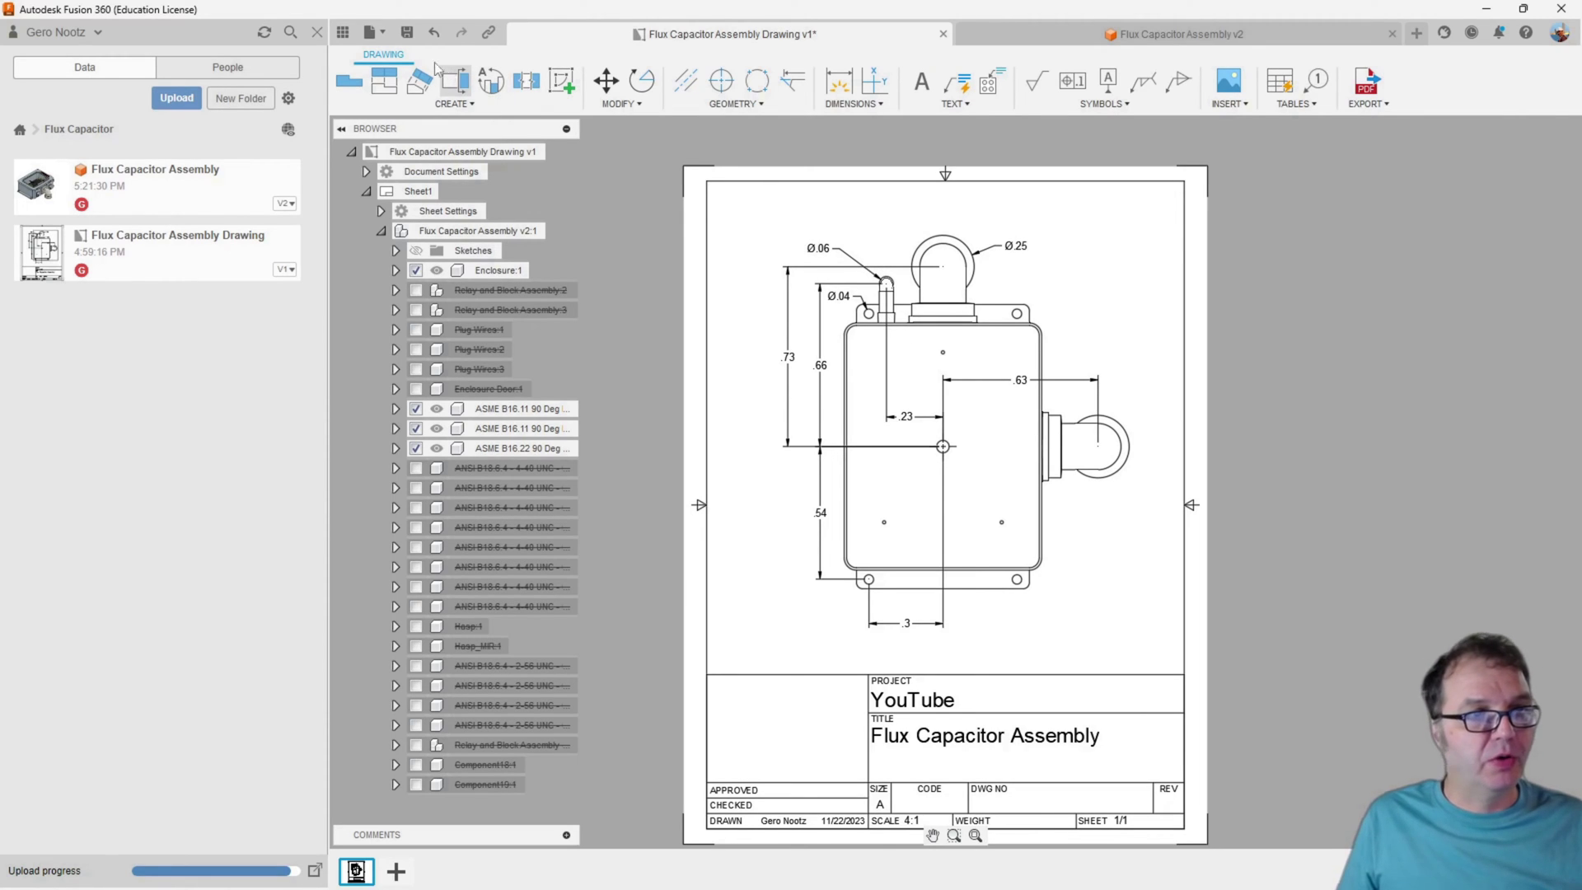
left_click(383, 34)
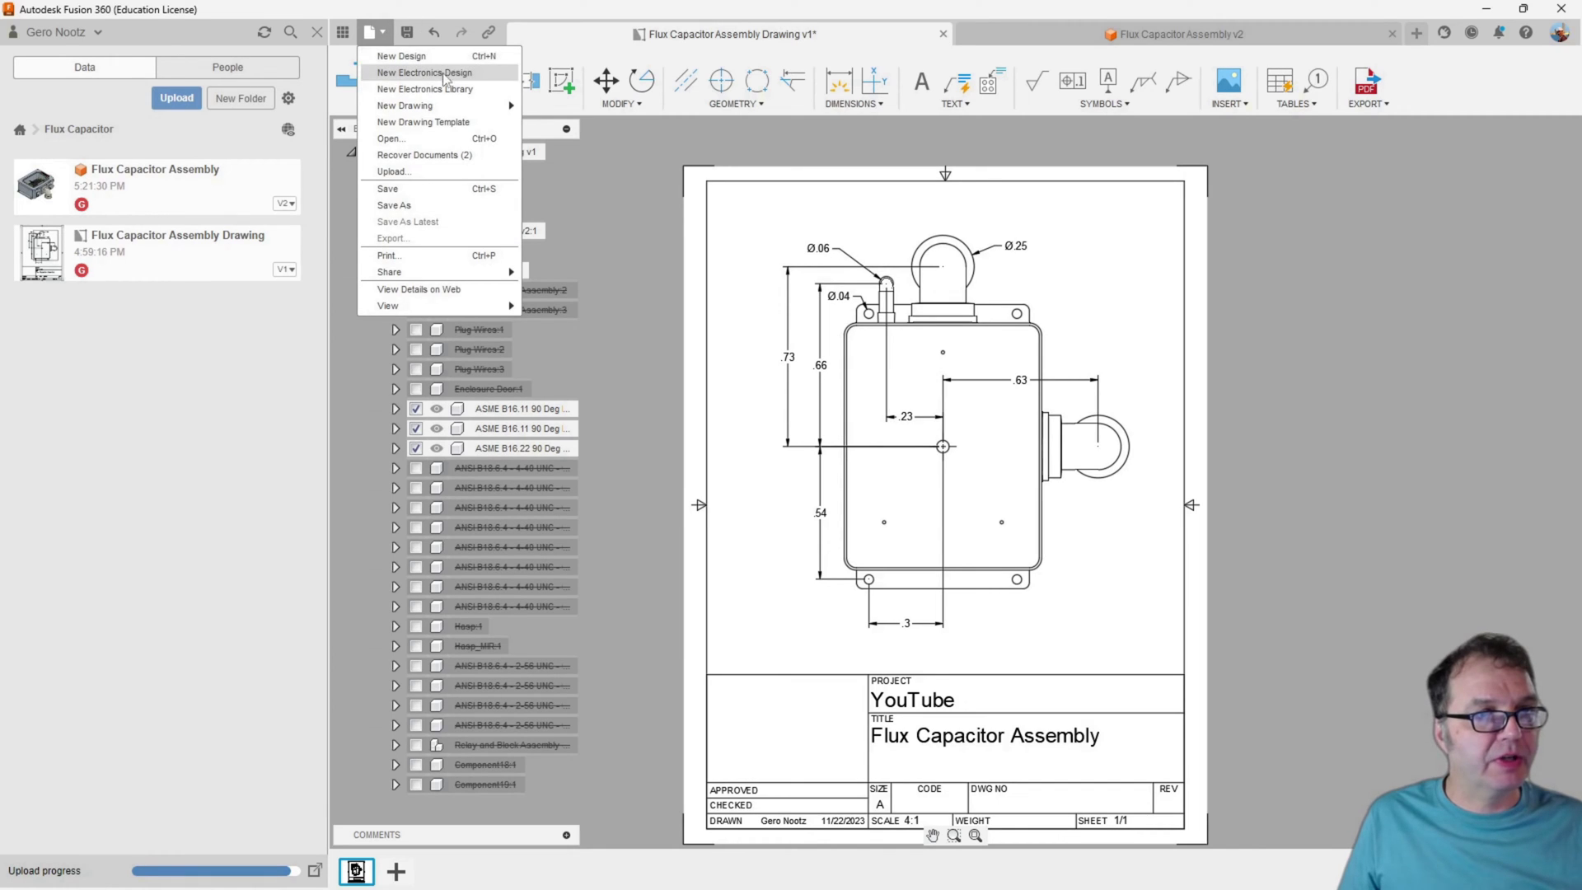
left_click(385, 33)
left_click(386, 33)
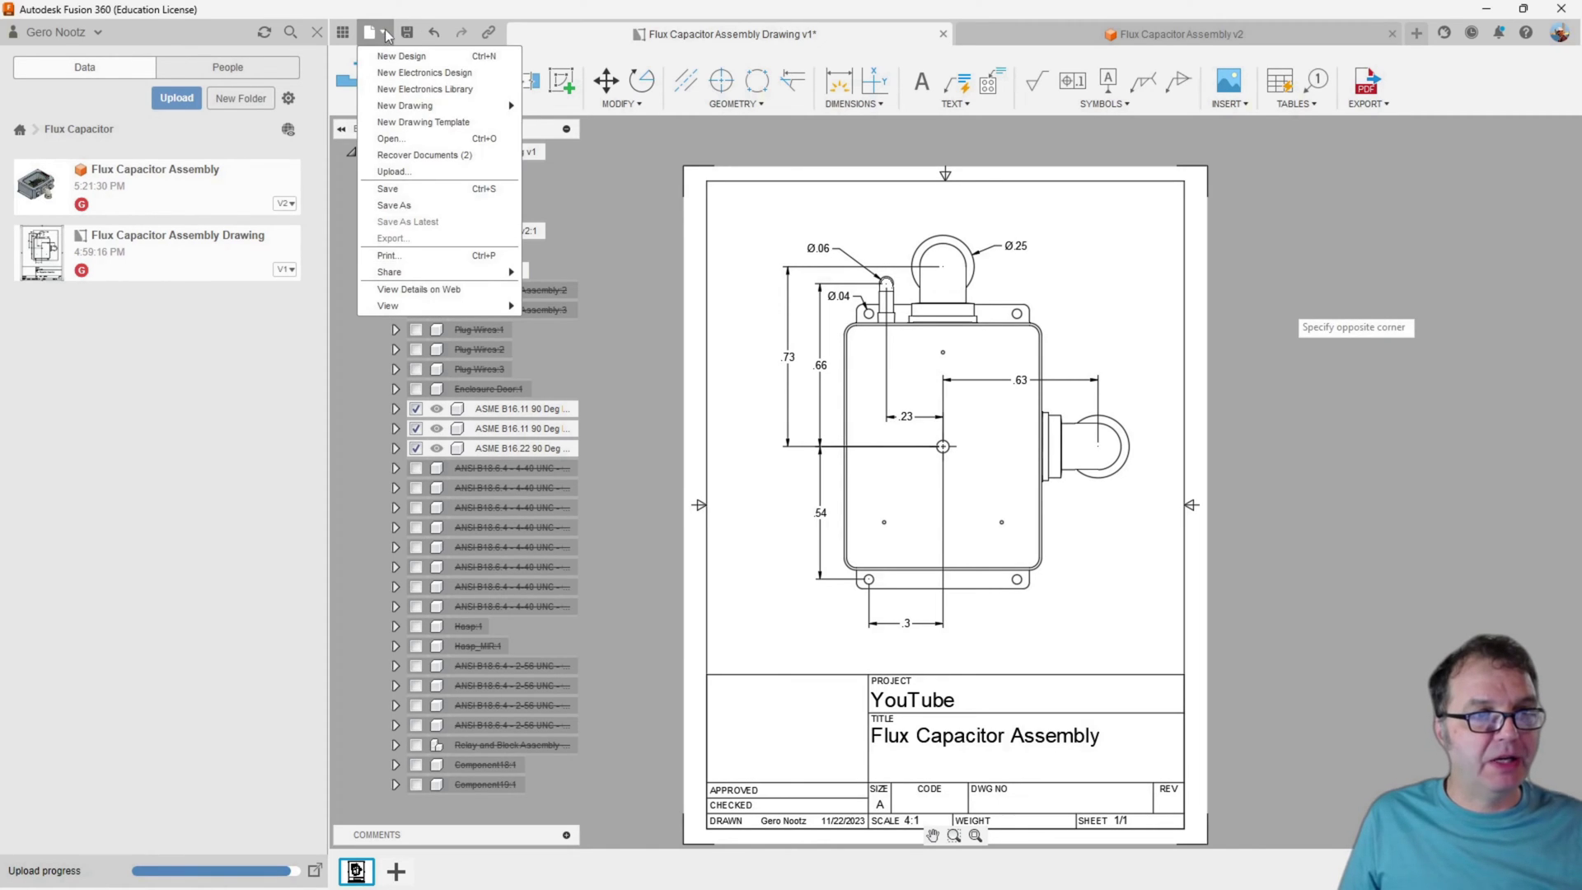
left_click(403, 91)
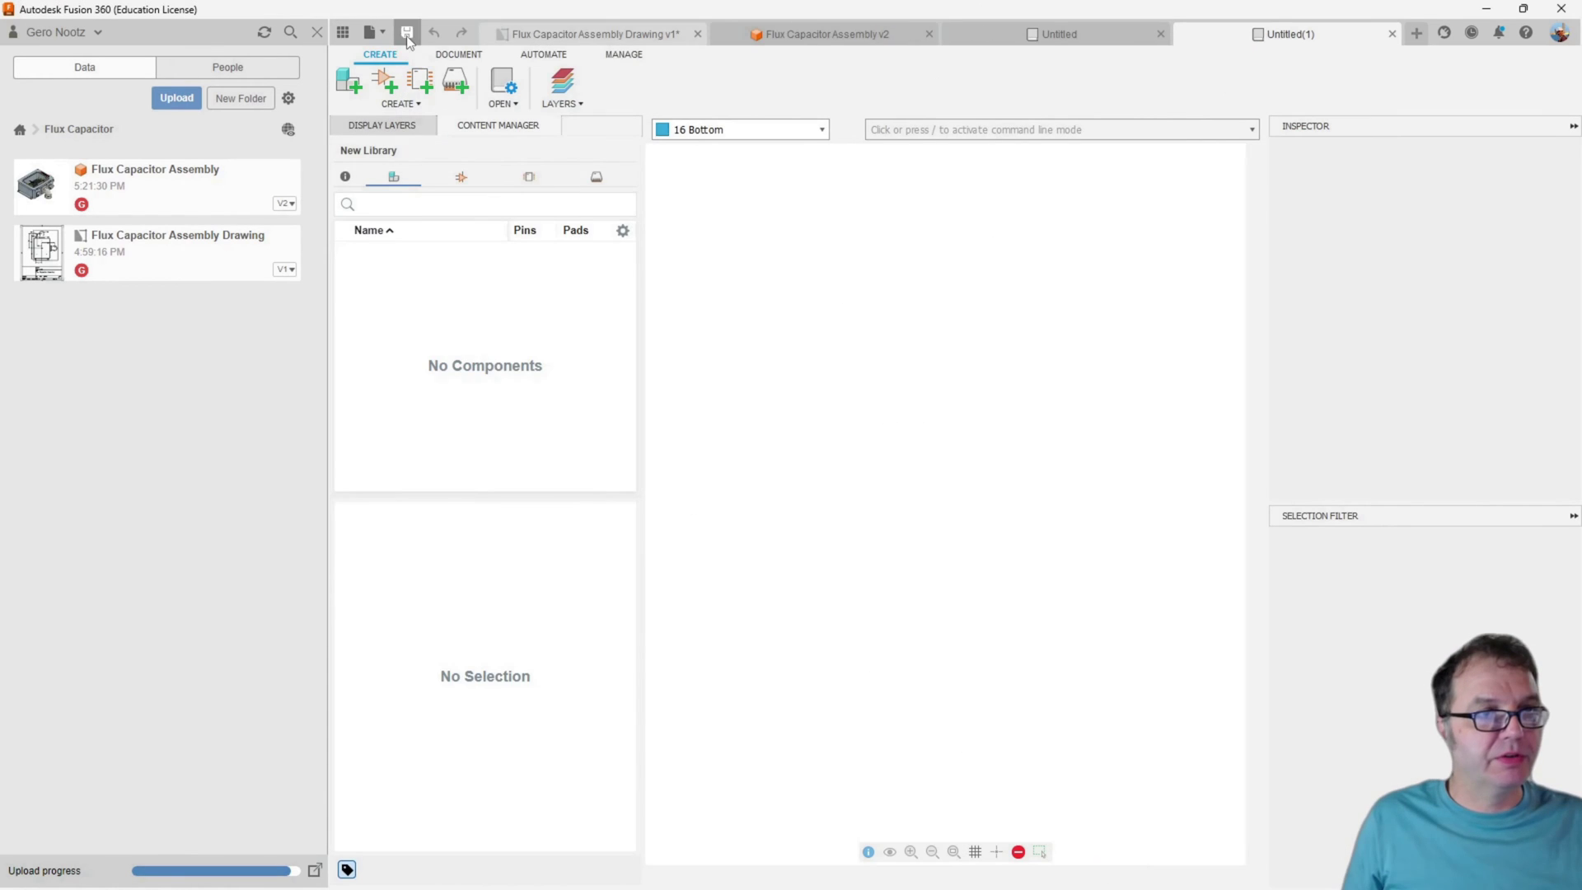
Save the new library as "Back To the ..." in the Flux Capacitor folder
left_click(407, 33)
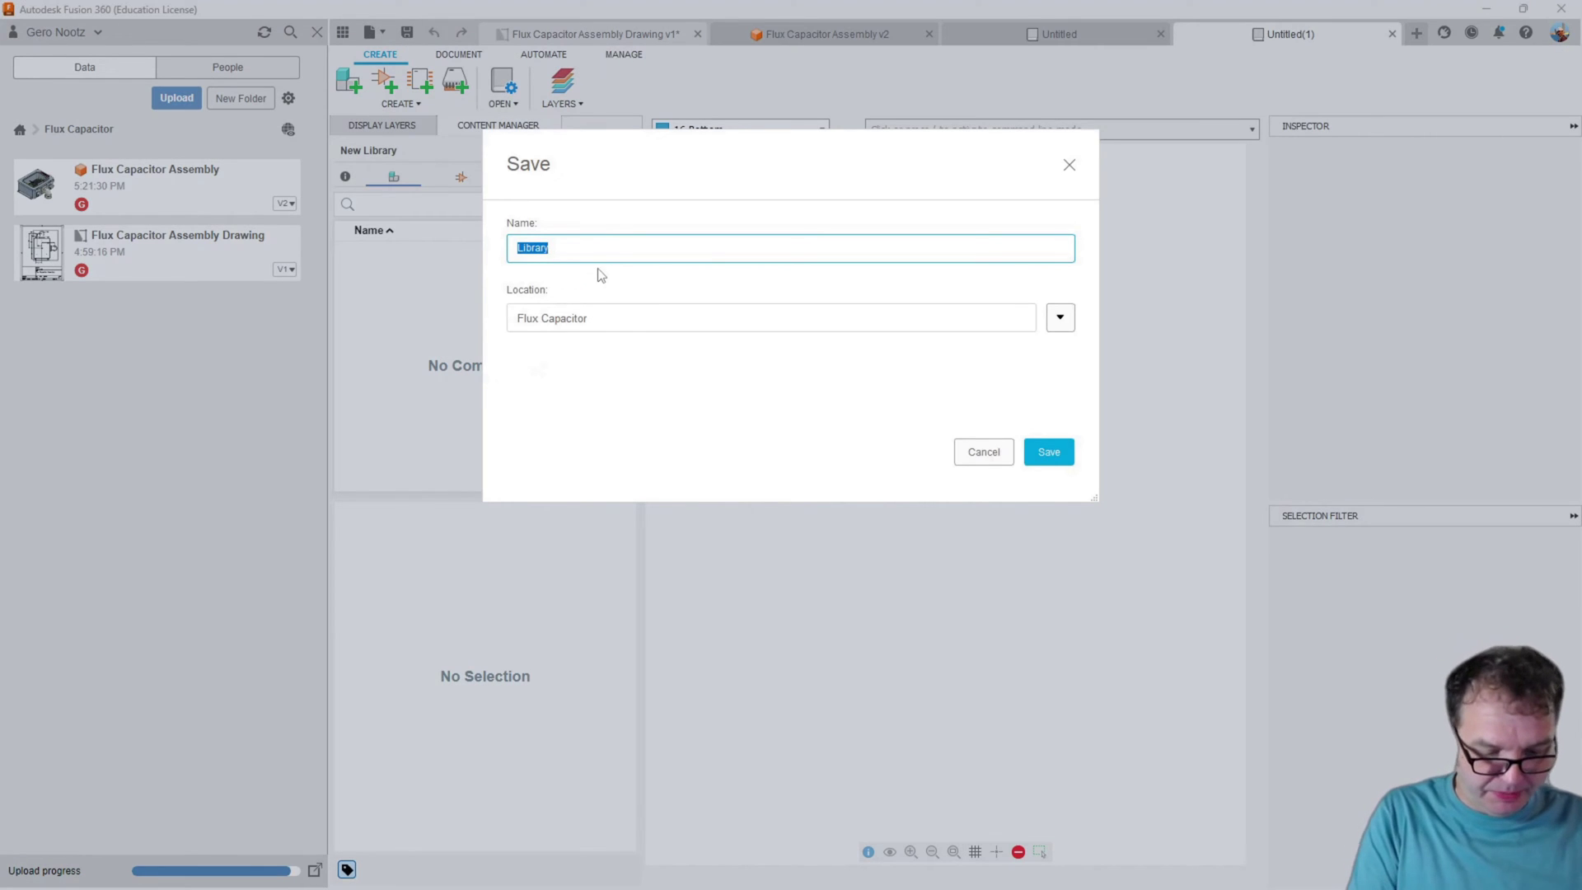
type("Back T")
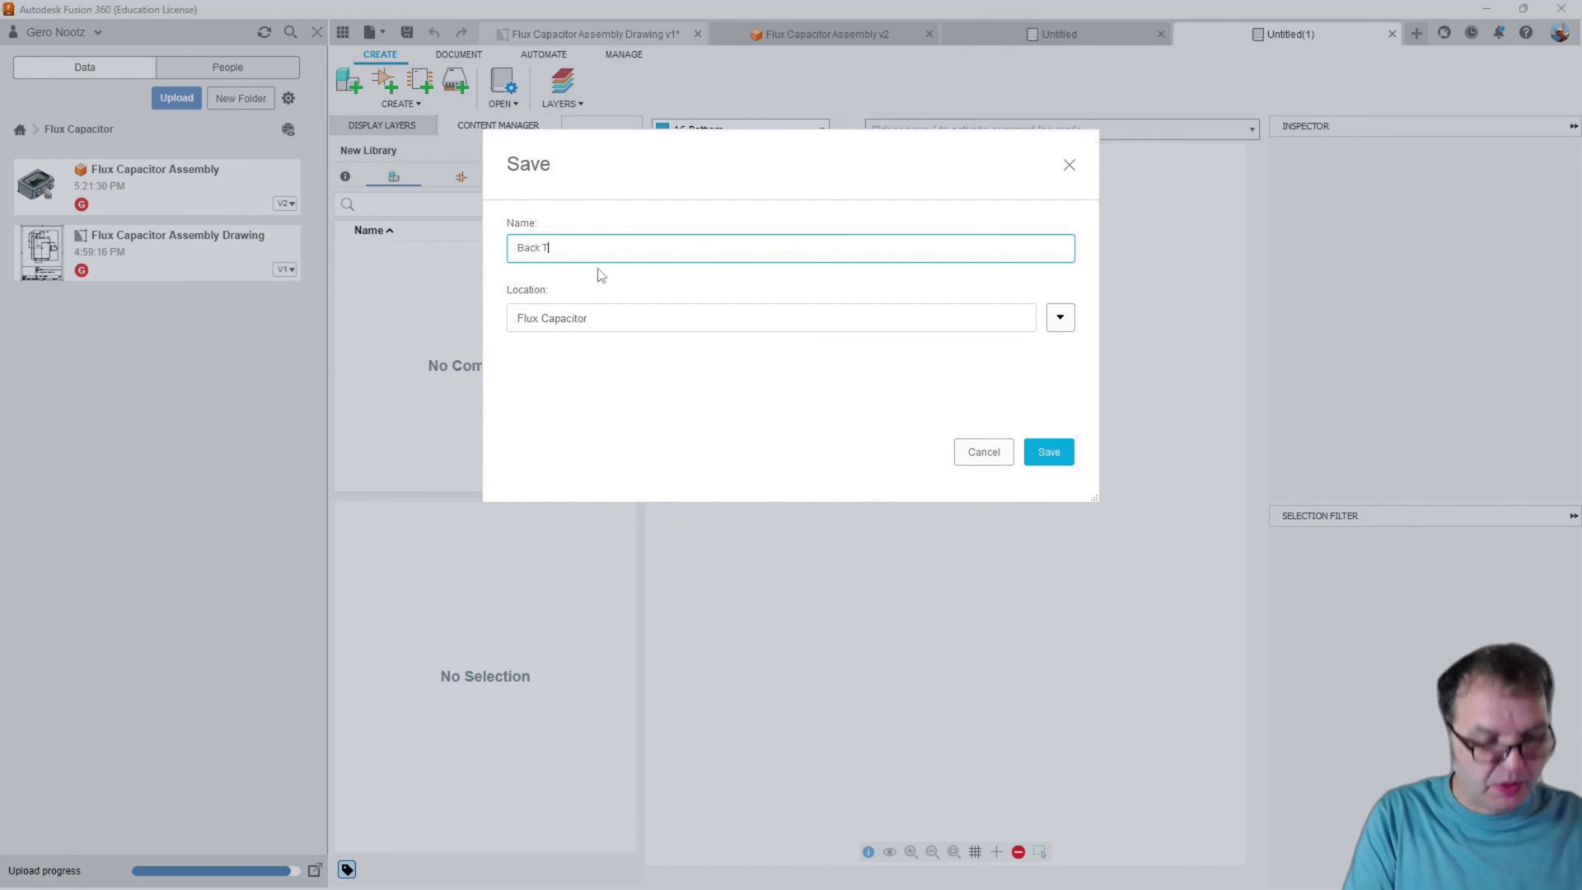
type("o t")
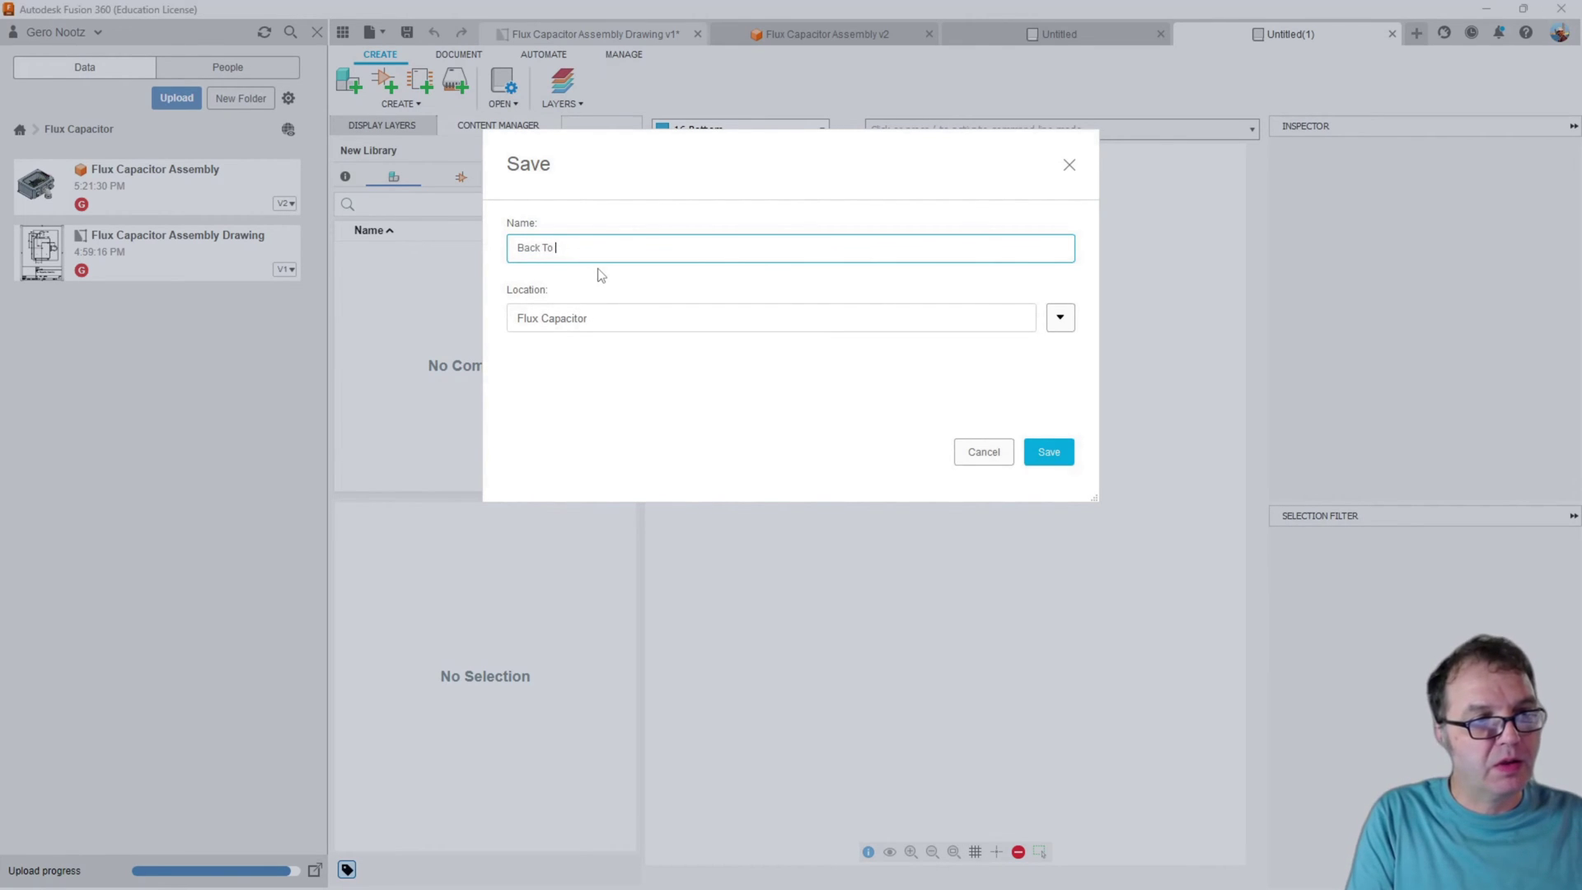
type("he ")
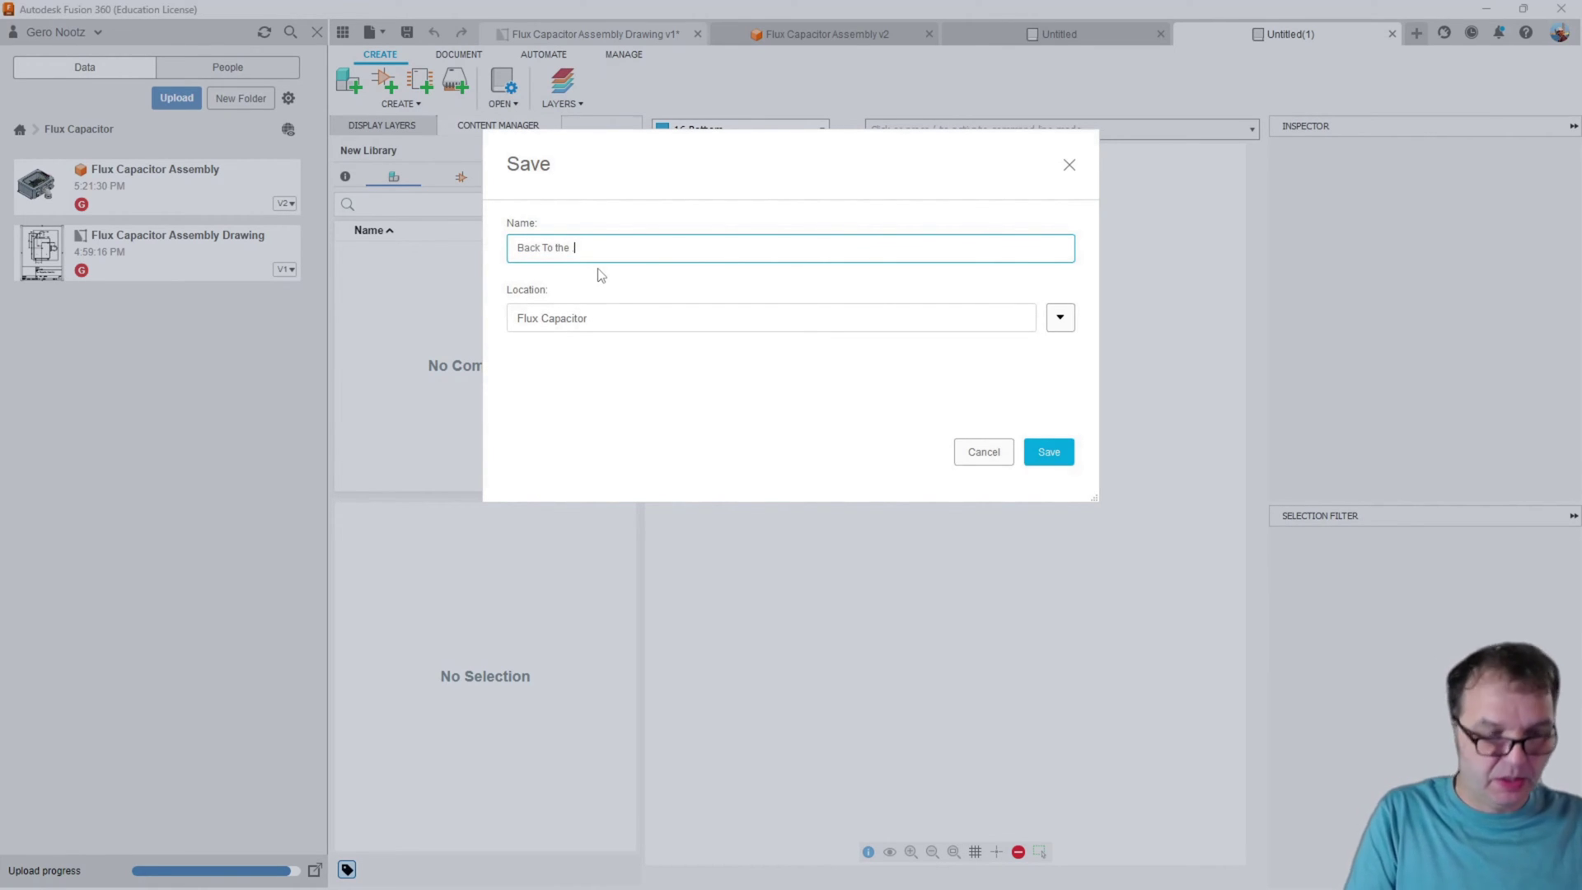
type("...")
left_click(1049, 452)
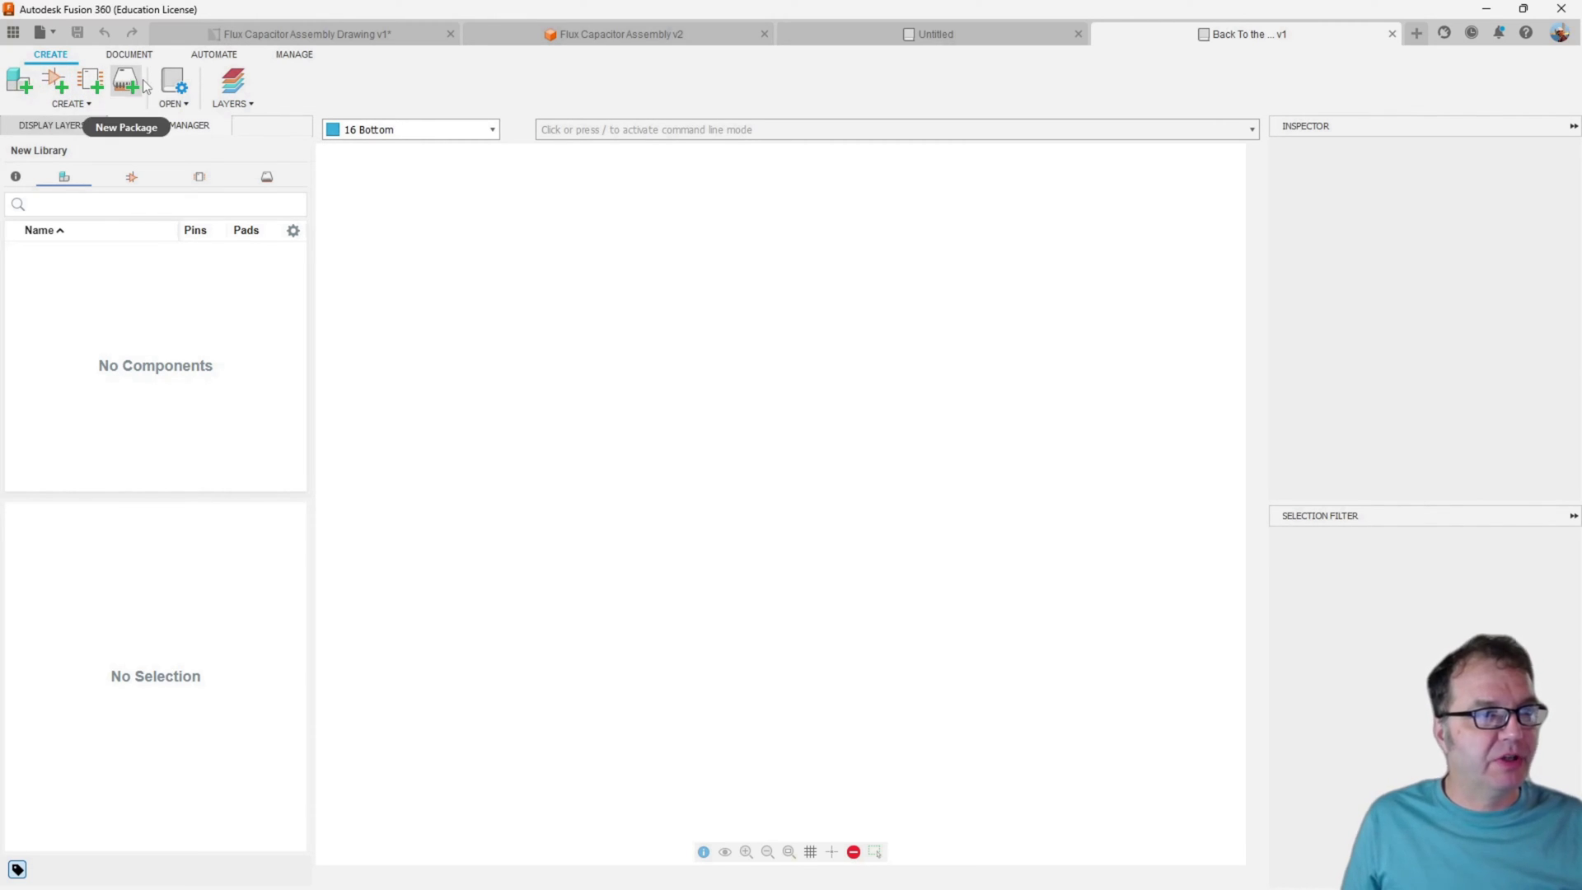
Create a new symbol named FLUX_C in the library
left_click(56, 82)
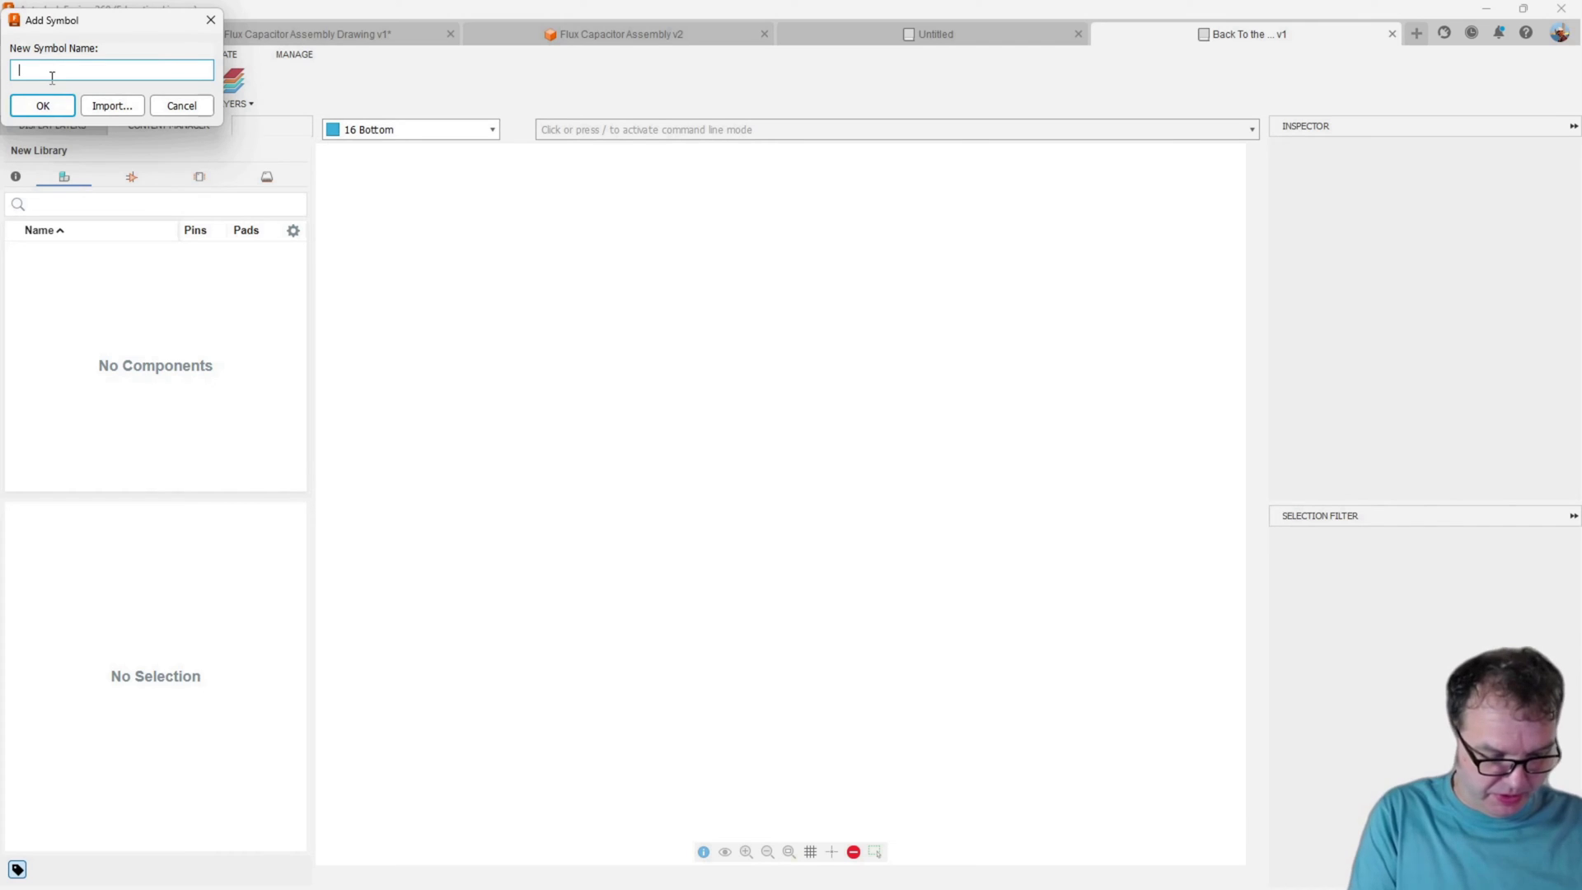
type("FLUX")
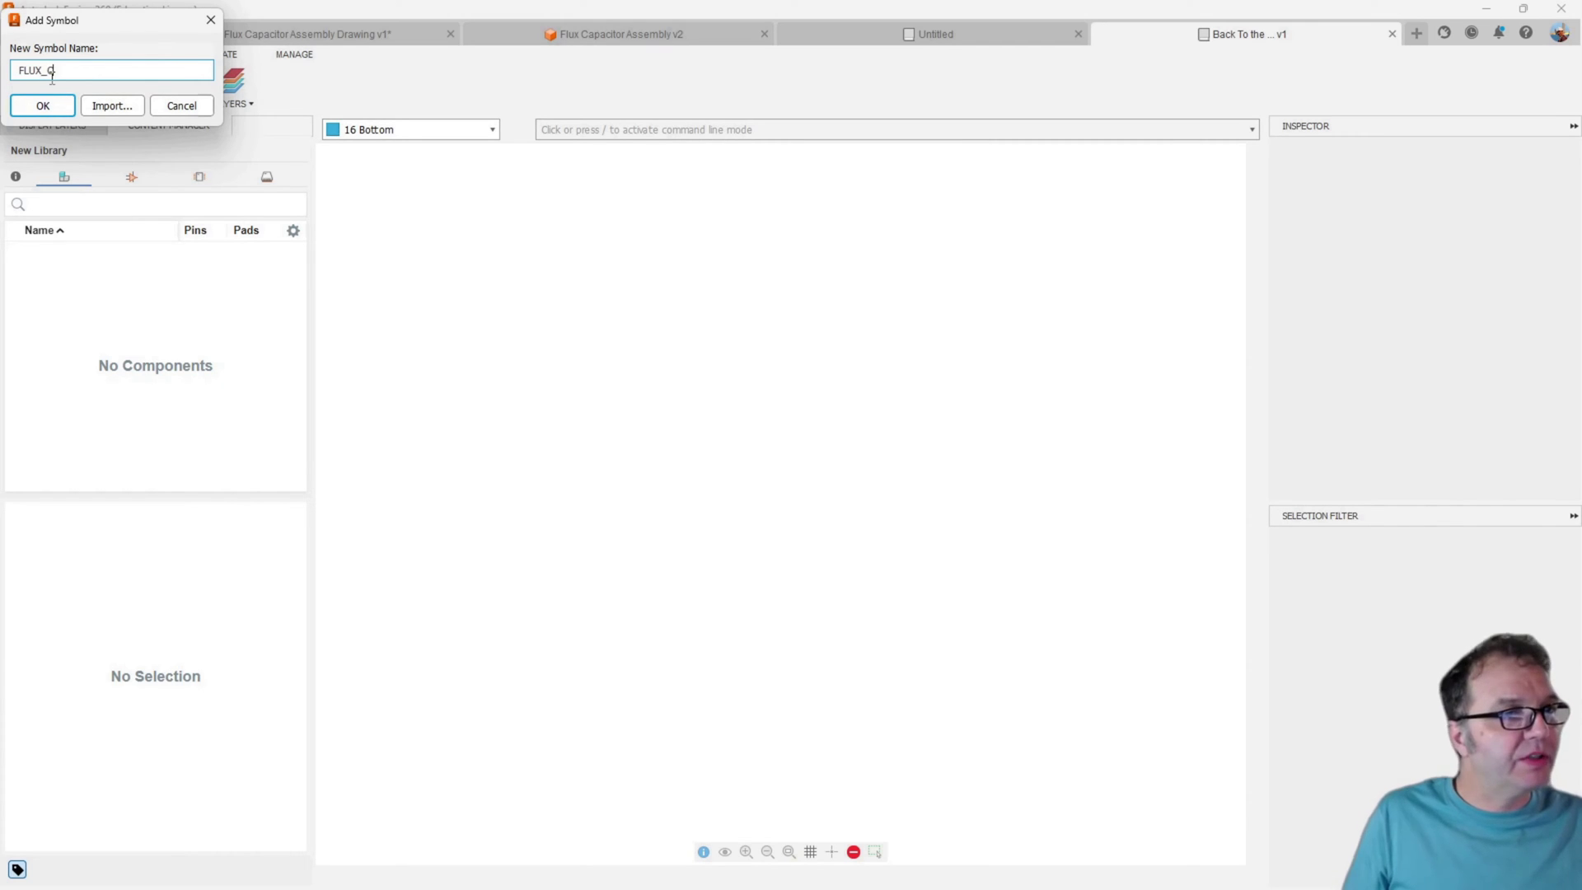
type("_C")
left_click(47, 106)
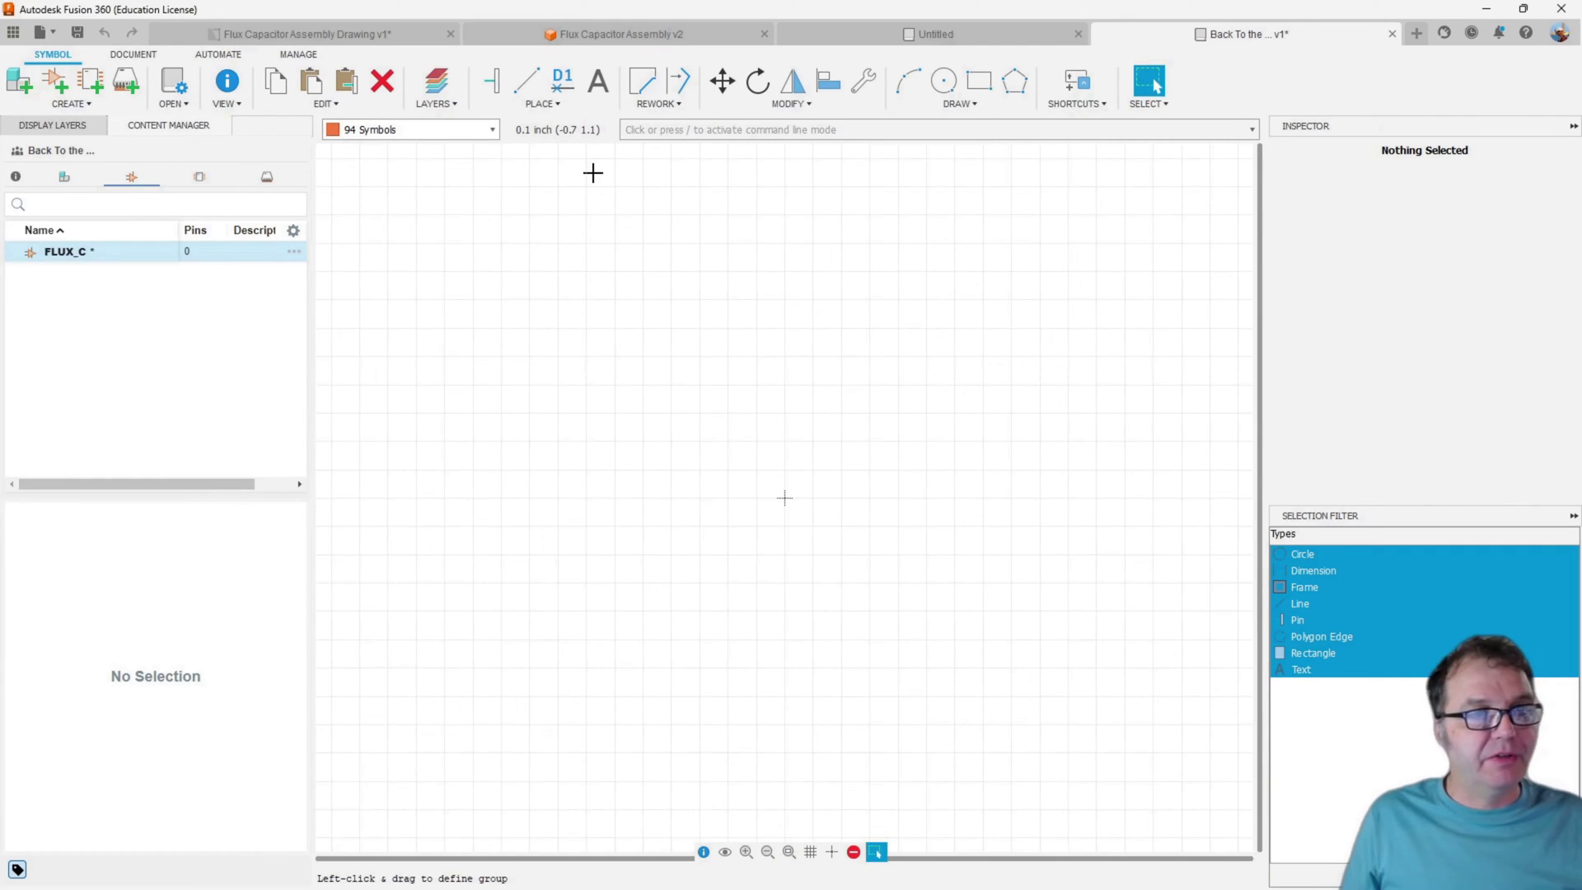
Place four pins around the symbol origin, two on each side at y 0.1 and -0.1 inch, with the right-hand pair rotated to face the left
left_click(492, 84)
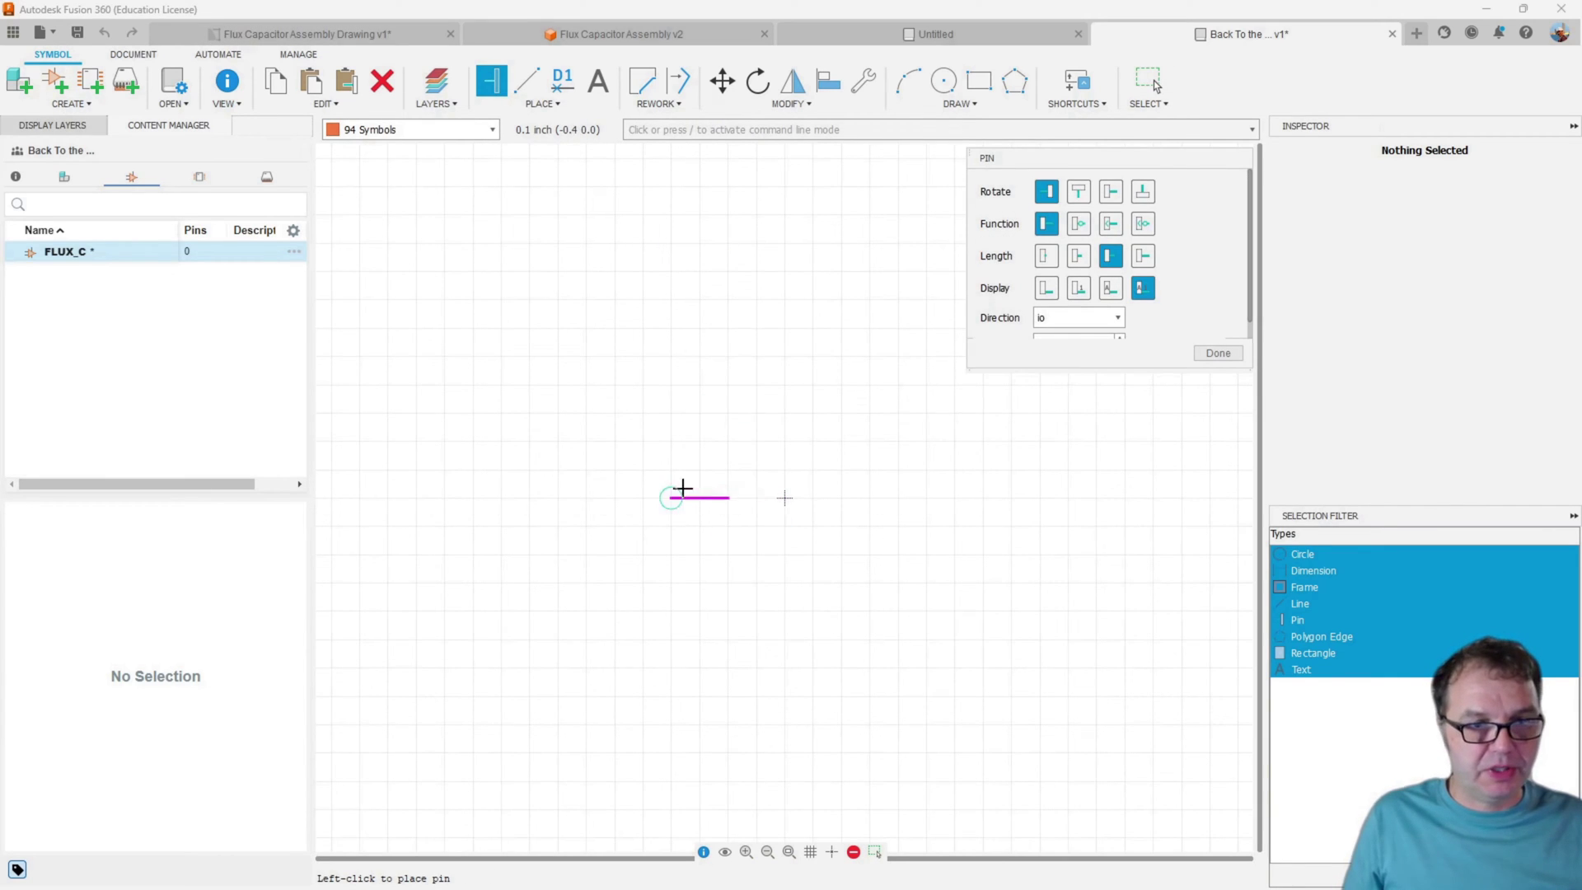
left_click(622, 471)
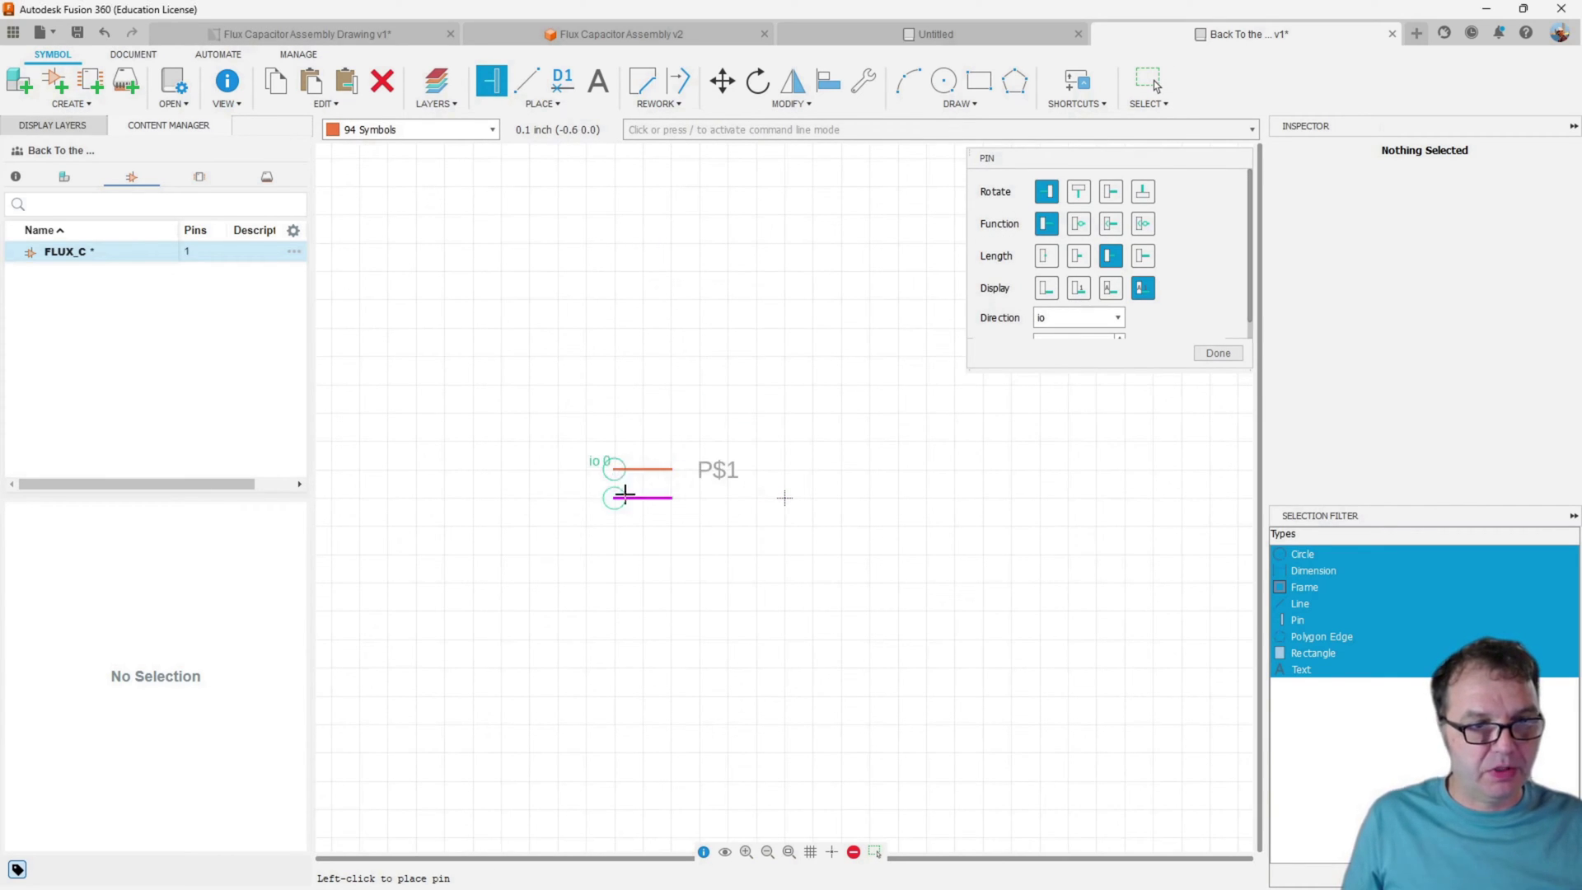
left_click(622, 527)
right_click(894, 473)
right_click(895, 474)
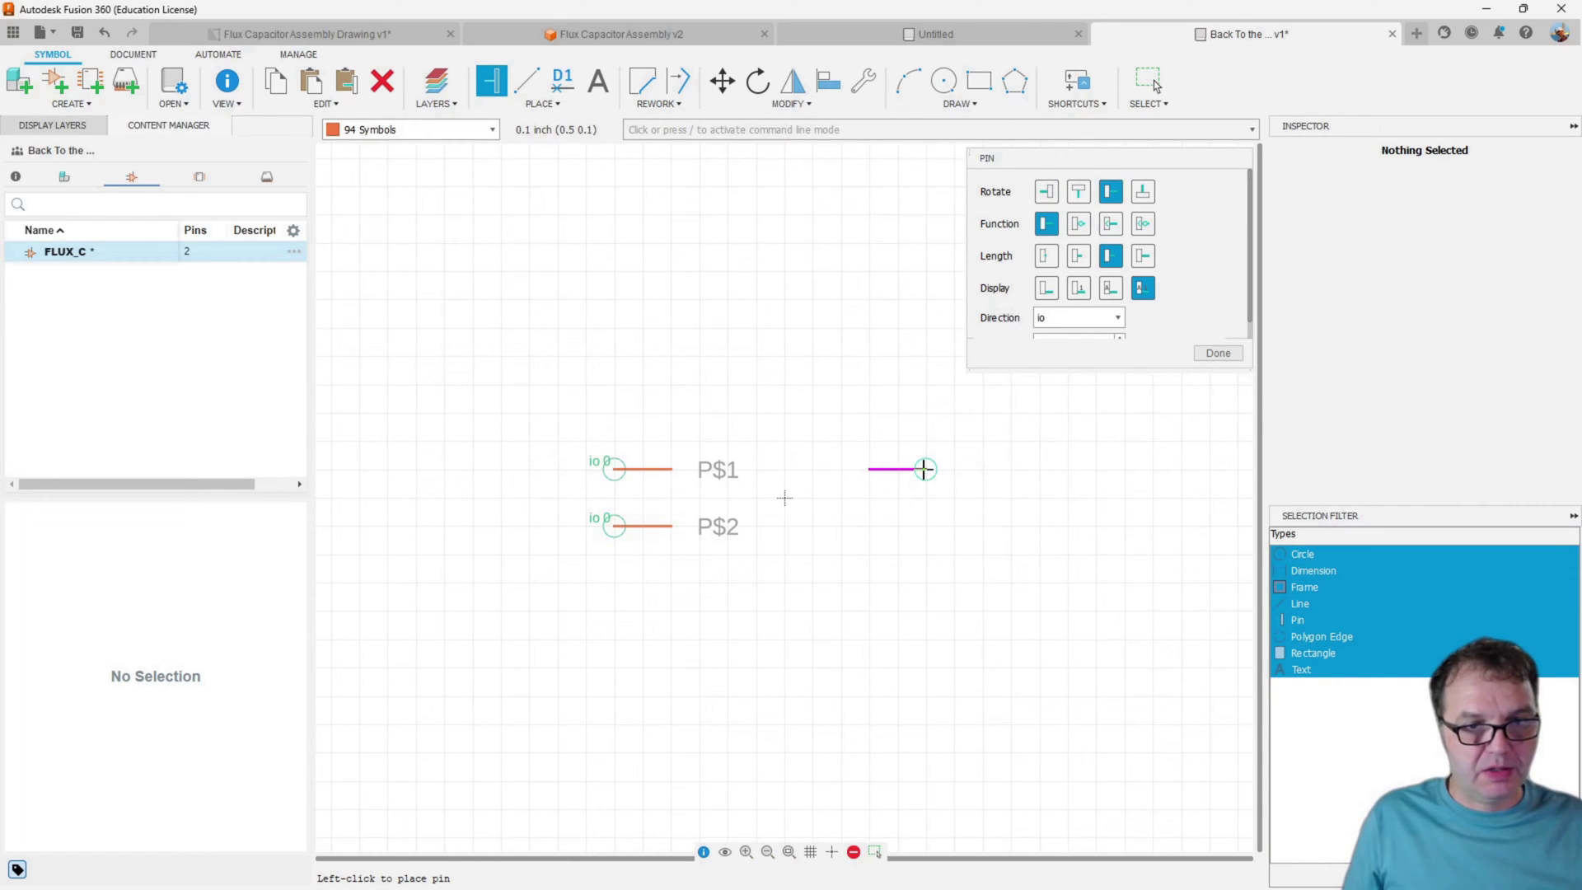
left_click(925, 469)
left_click(925, 526)
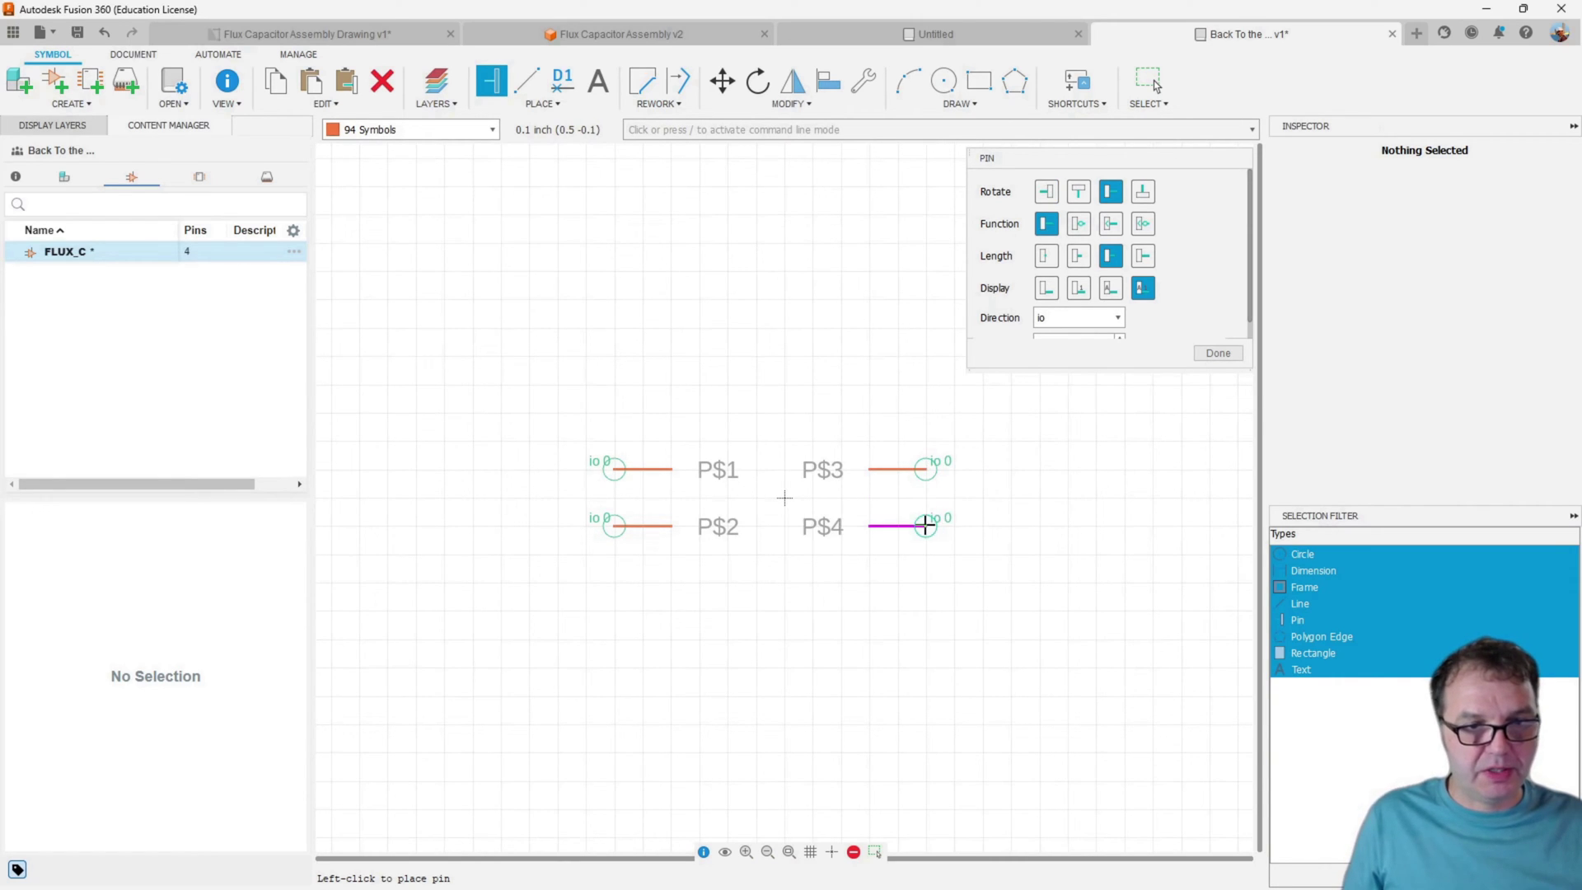
left_click(1218, 353)
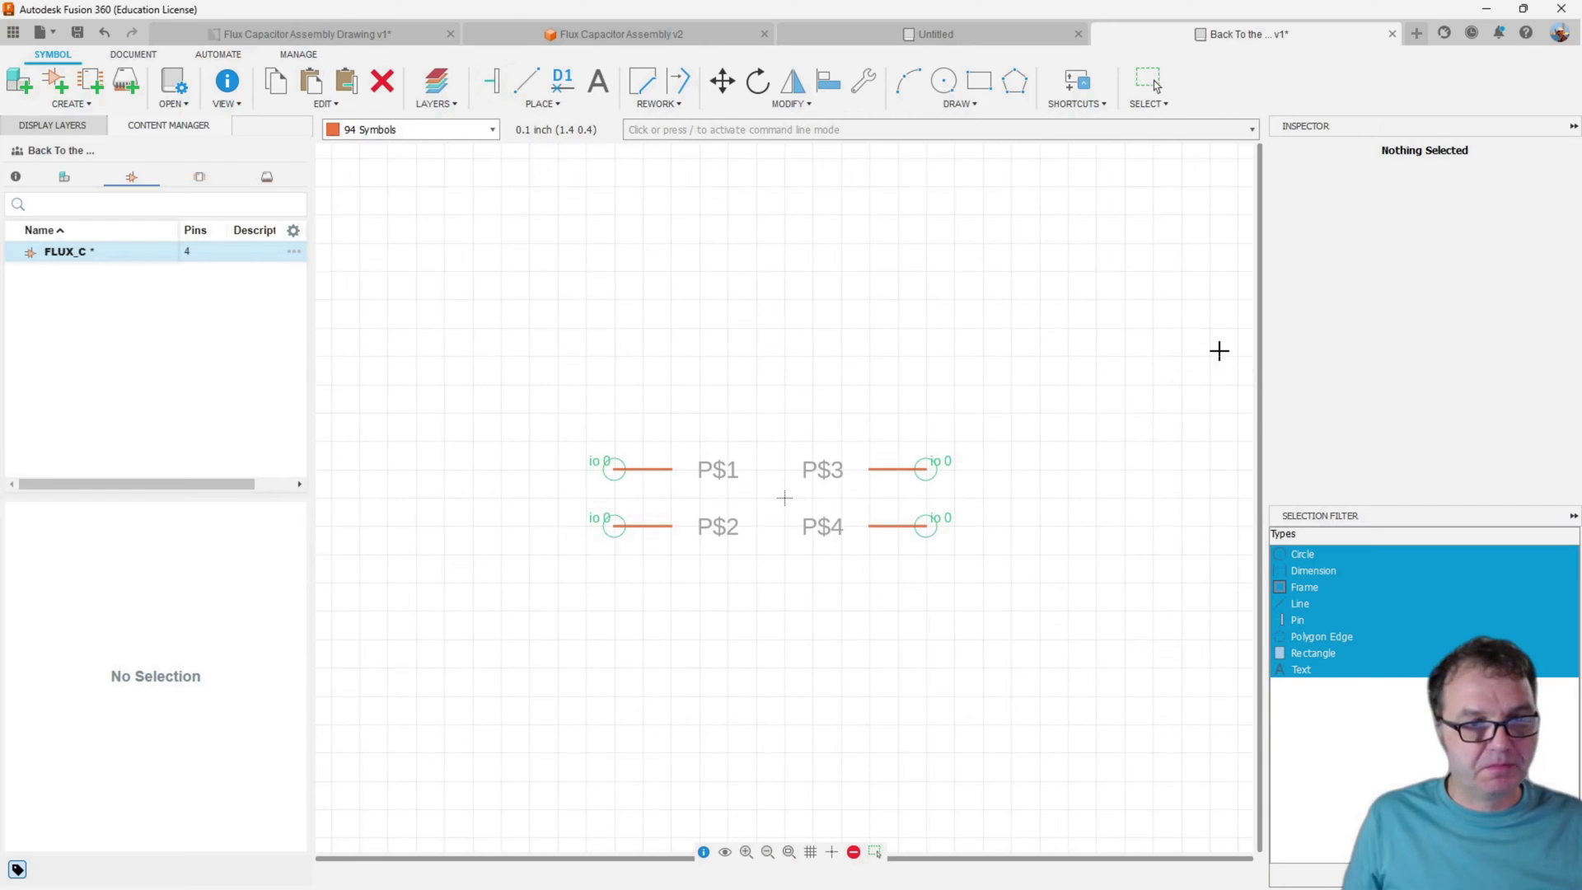
Rename the symbol's upper-left pin P$1 to GRD
left_click(612, 468)
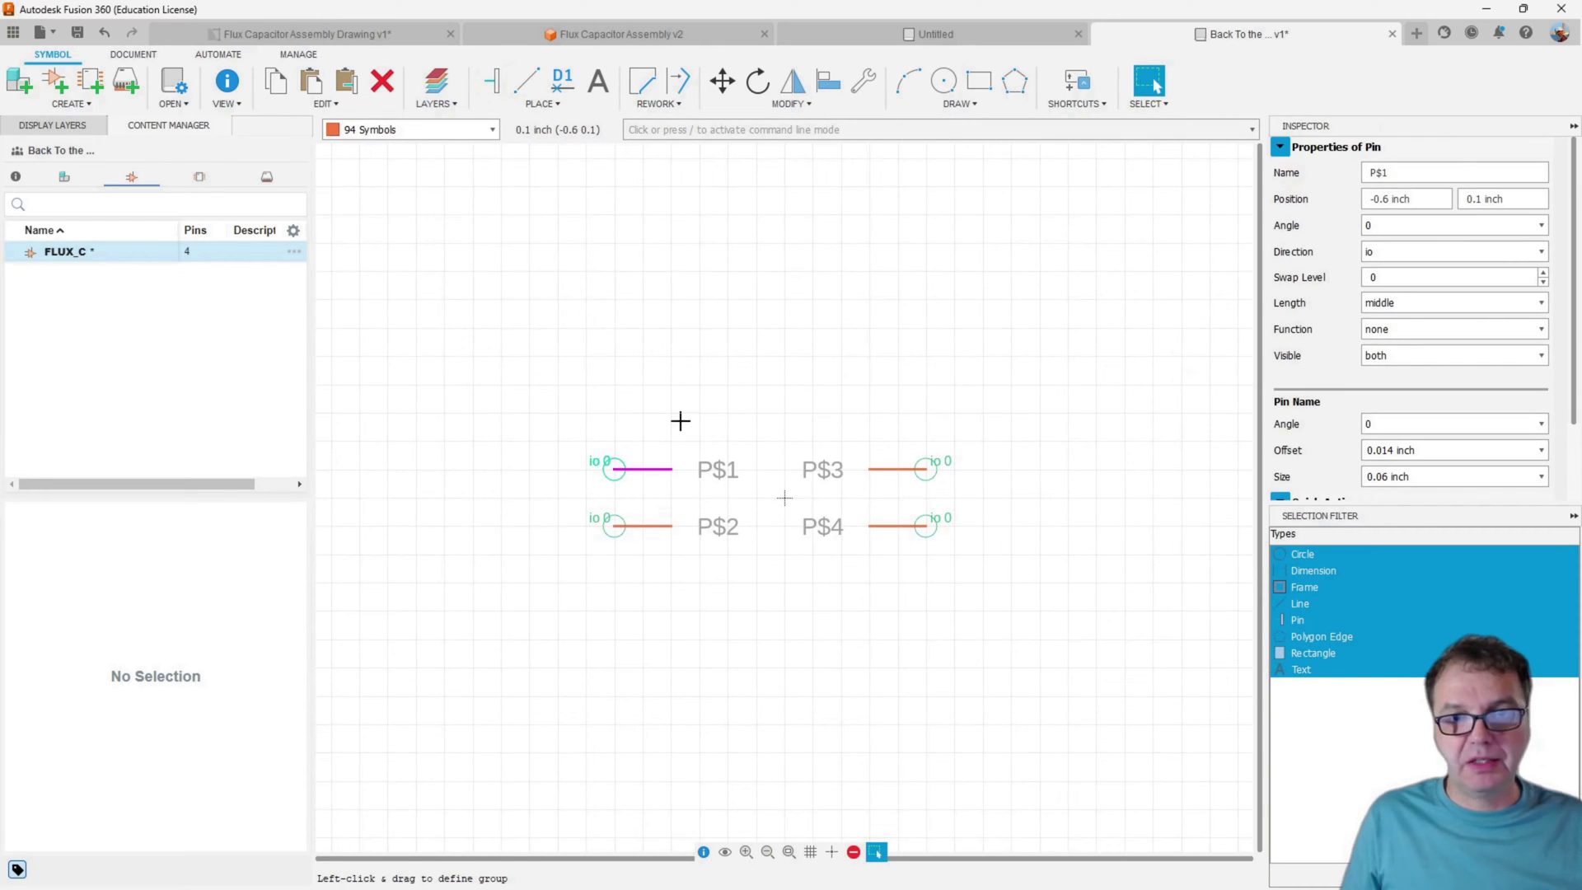
double_click(1406, 172)
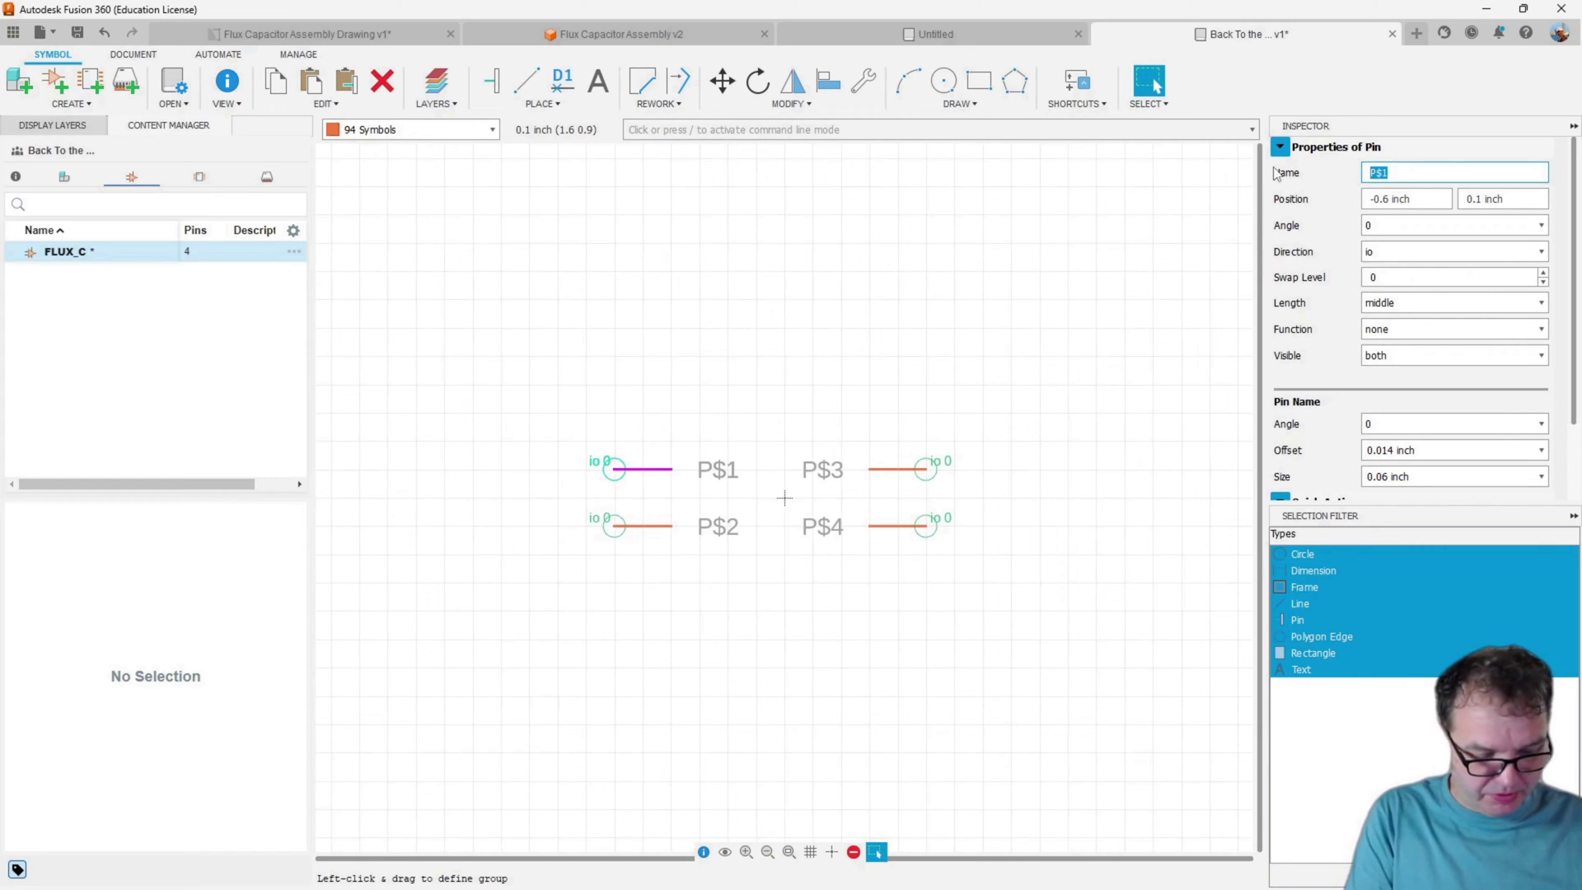
type("GRD")
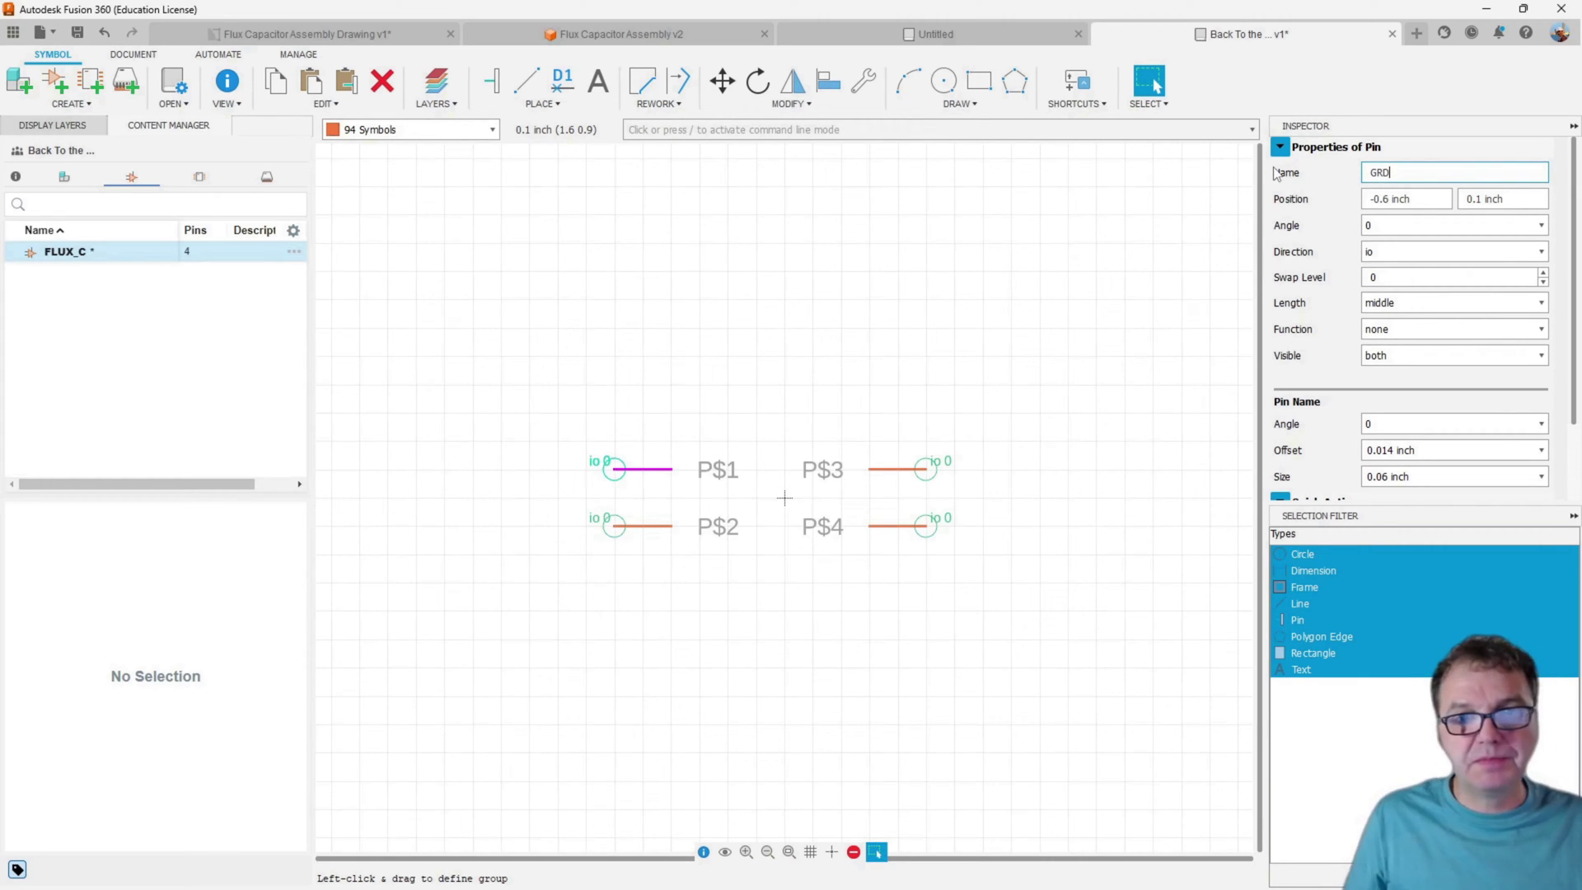
key("Return")
Rename the symbol's lower-left pin P$2 to POW
left_click(614, 524)
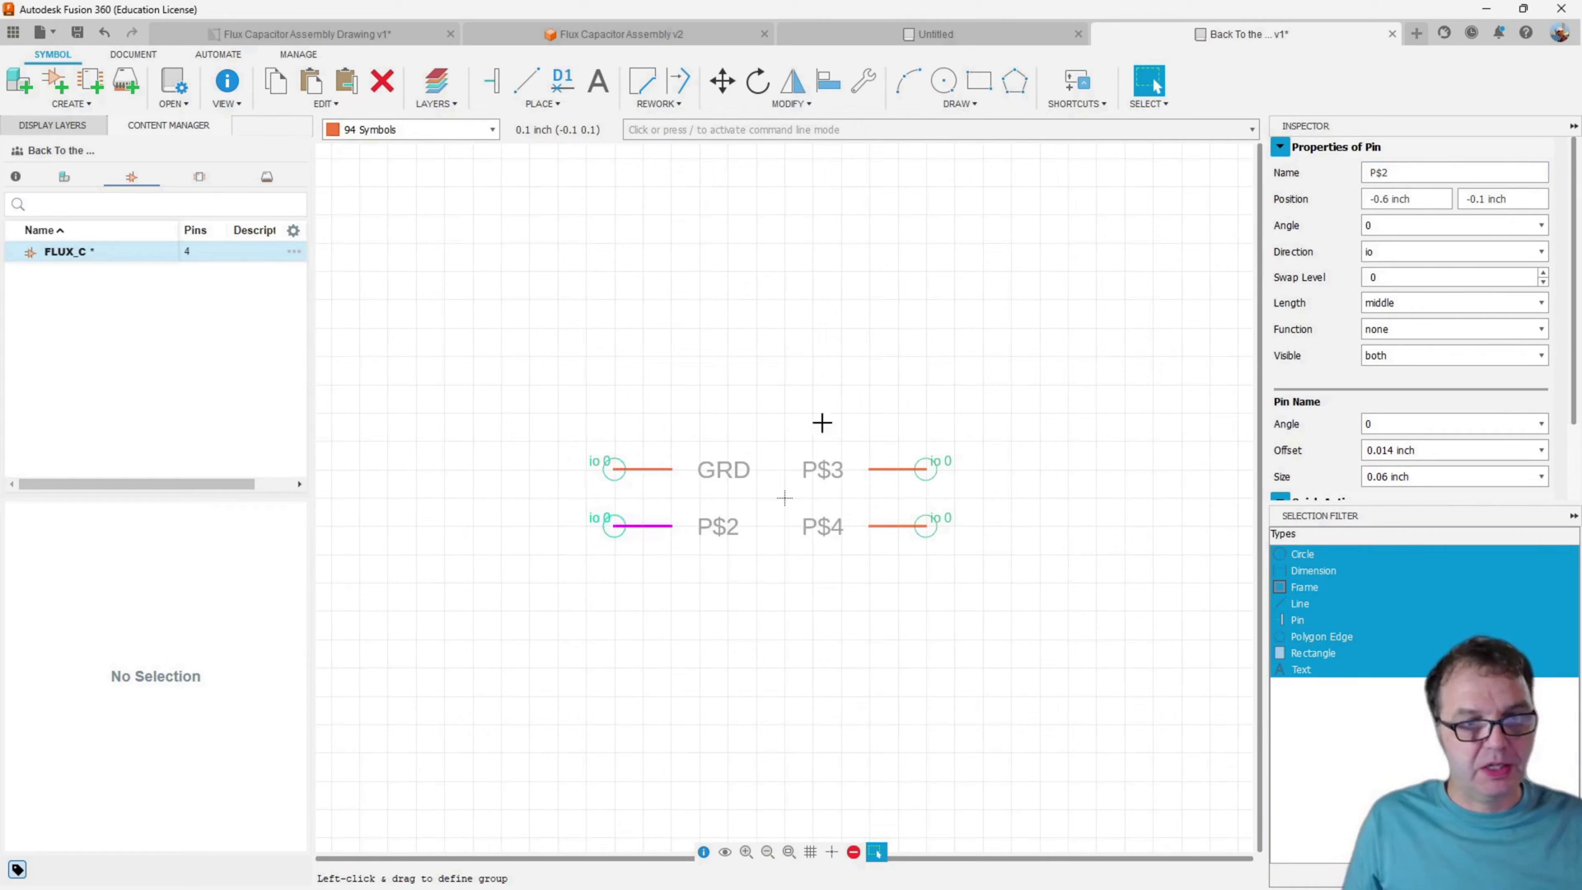
double_click(1405, 173)
type("POW")
key("Return")
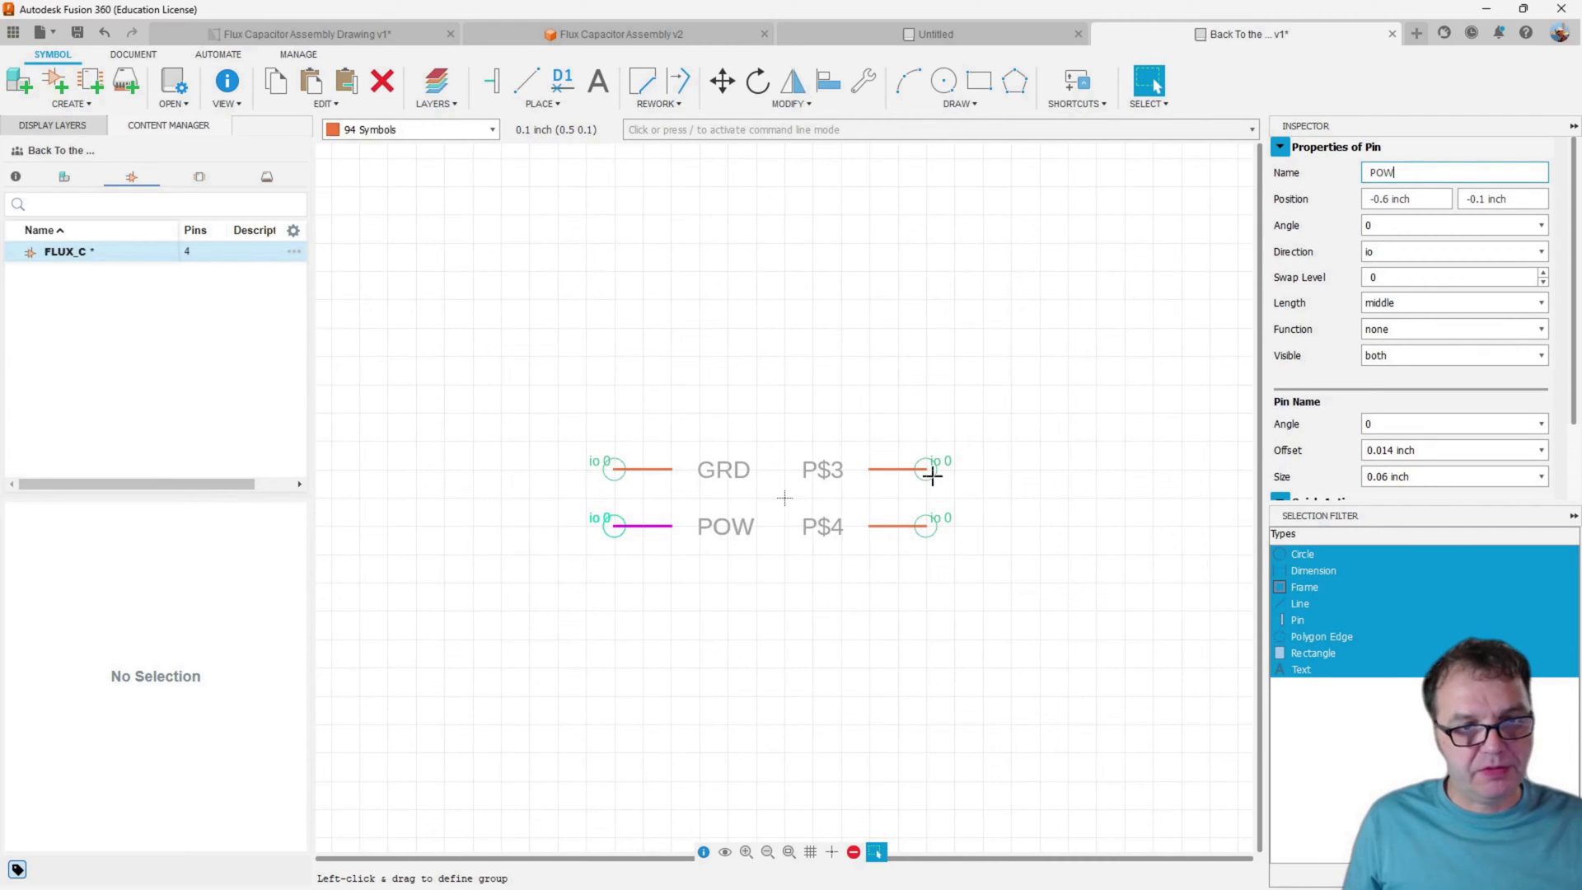
Rename the symbol's upper-right pin P$3 to TAC_IN
left_click(927, 467)
type("TAC")
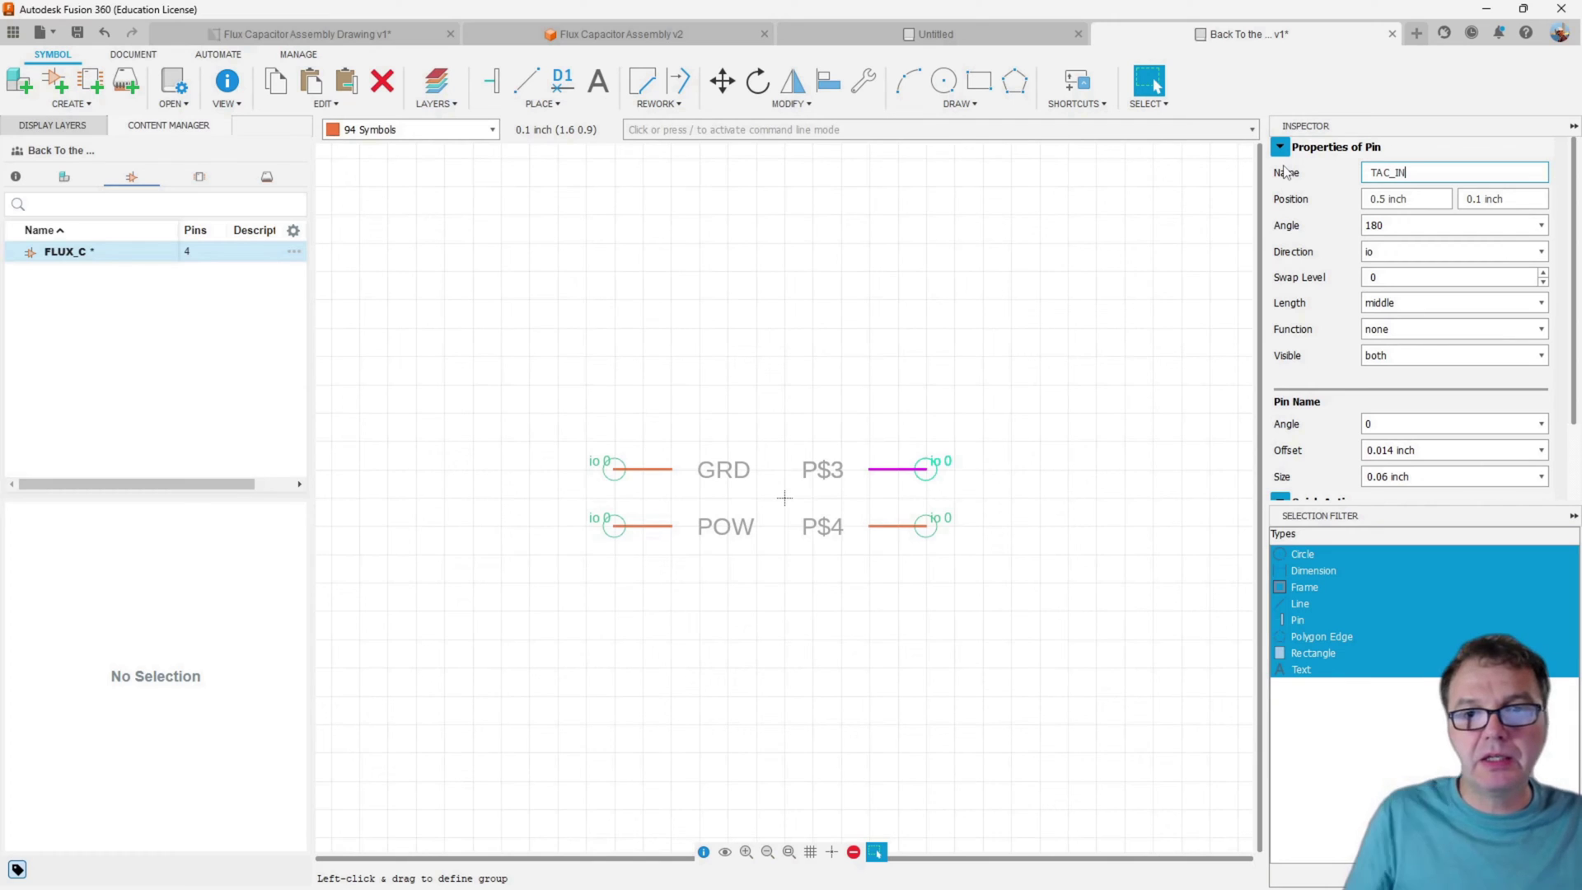
type("_IN")
key("Return")
Rename the symbol's lower-right pin P$4 to TAC_OUT
left_click(926, 524)
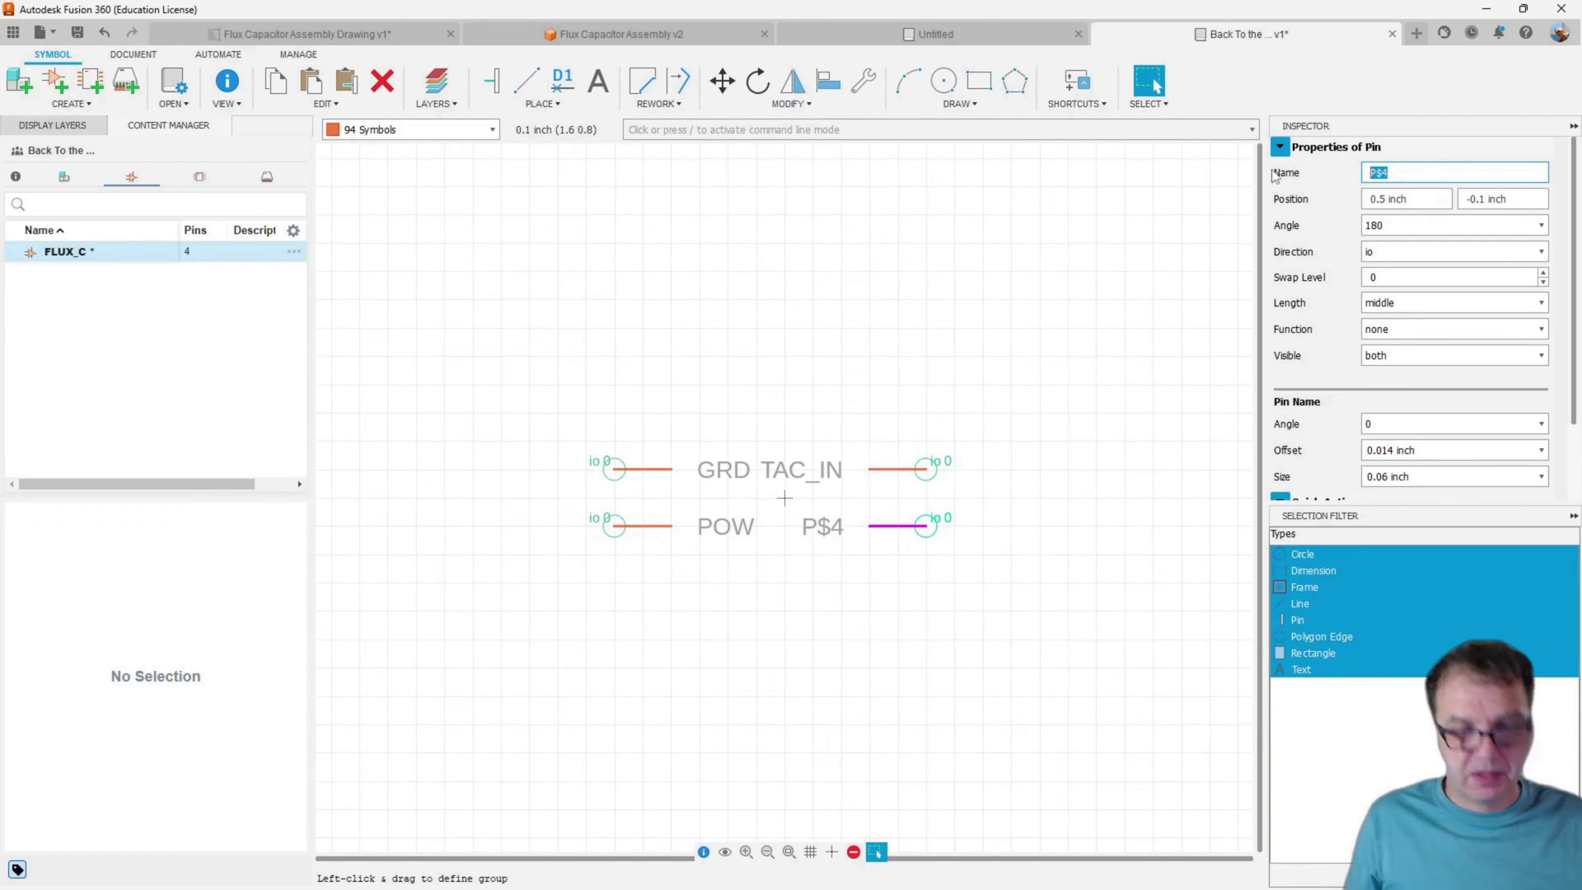
type("TAC_")
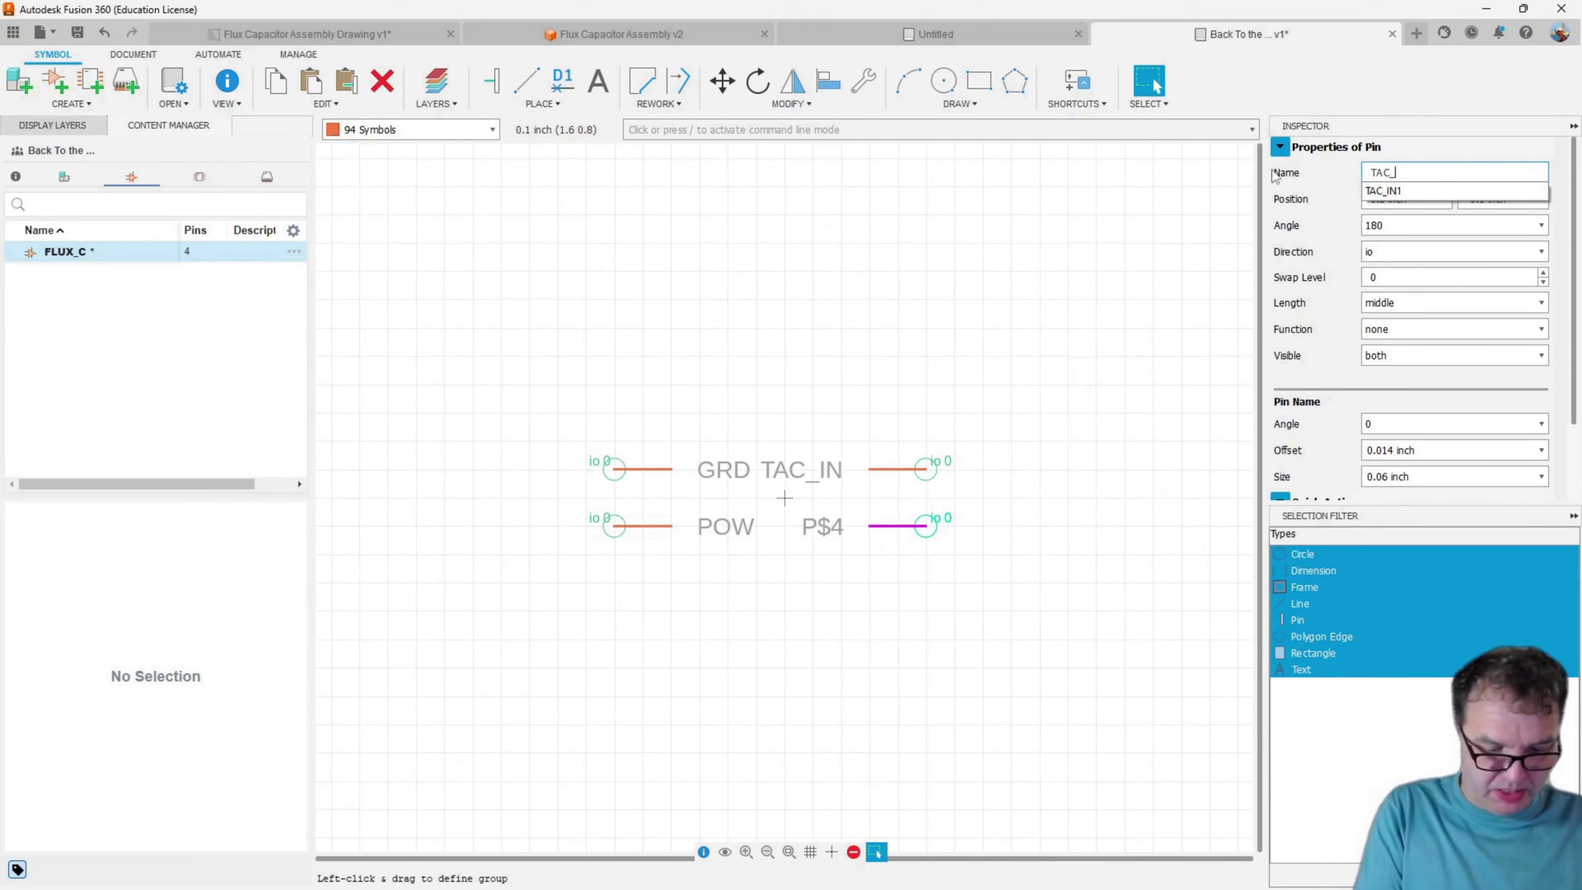
type("OUT")
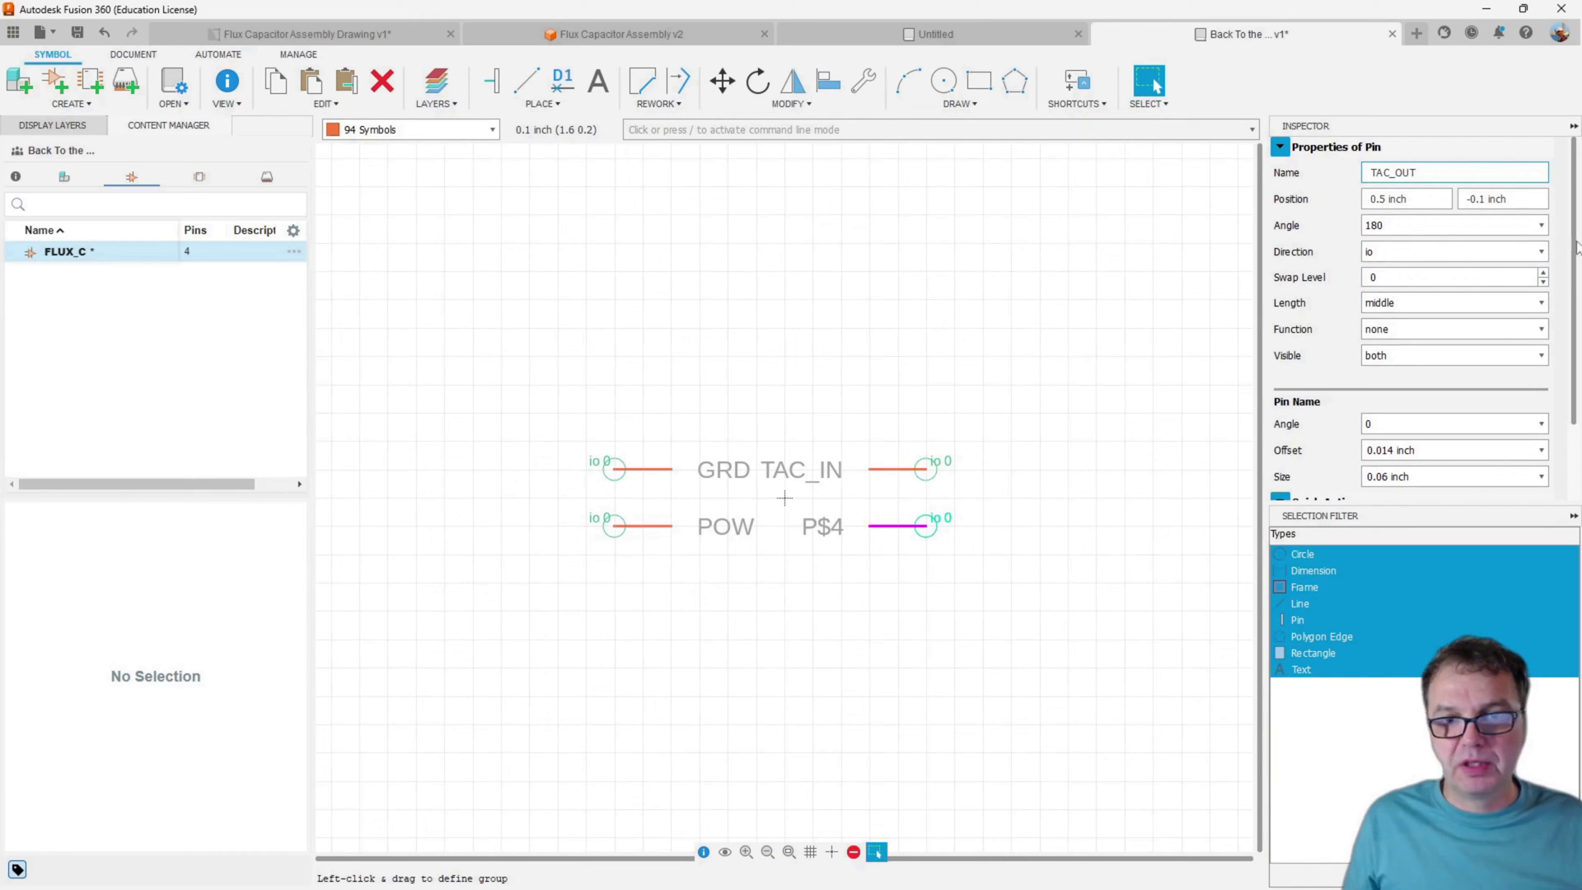
Set the direction of pin TAC_OUT to out and of pin TAC_IN to in
left_click(1471, 253)
left_click(1405, 308)
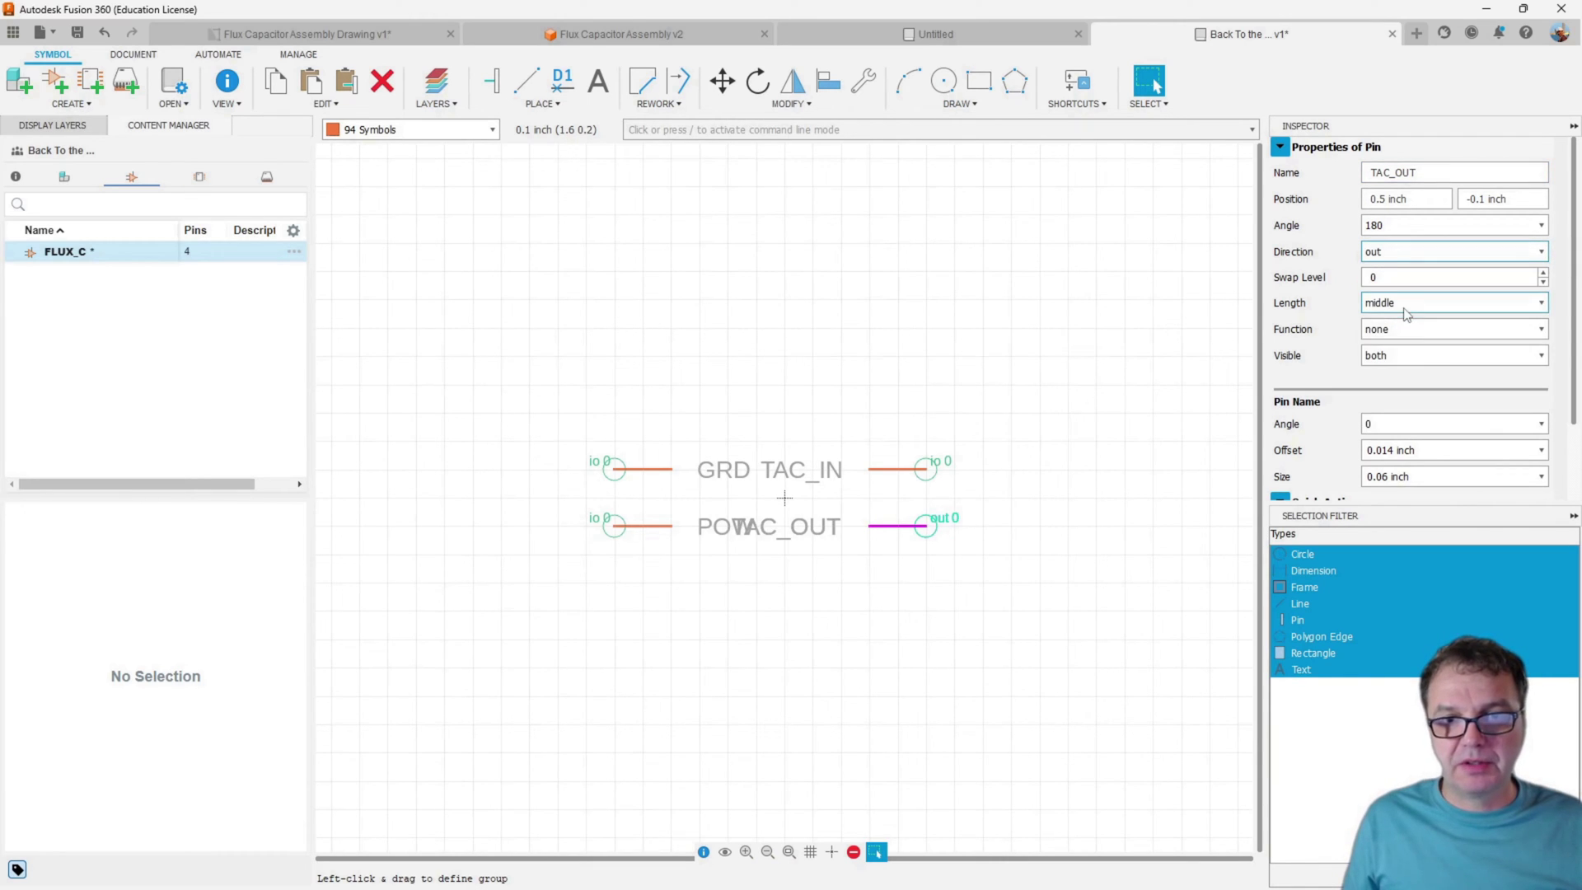
left_click(915, 469)
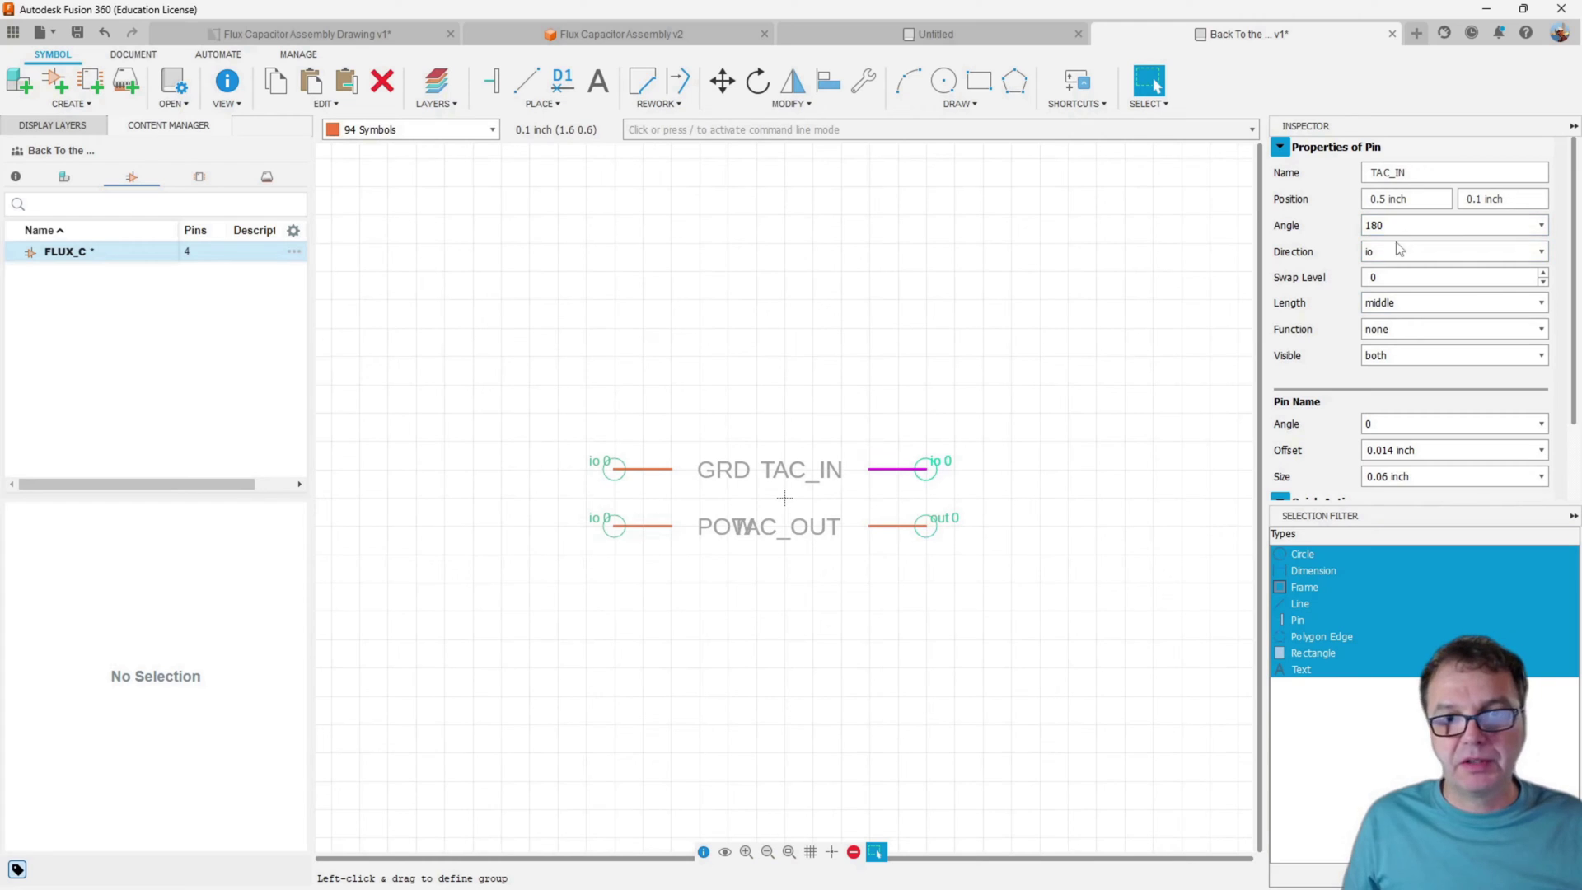
left_click(1406, 256)
left_click(1399, 291)
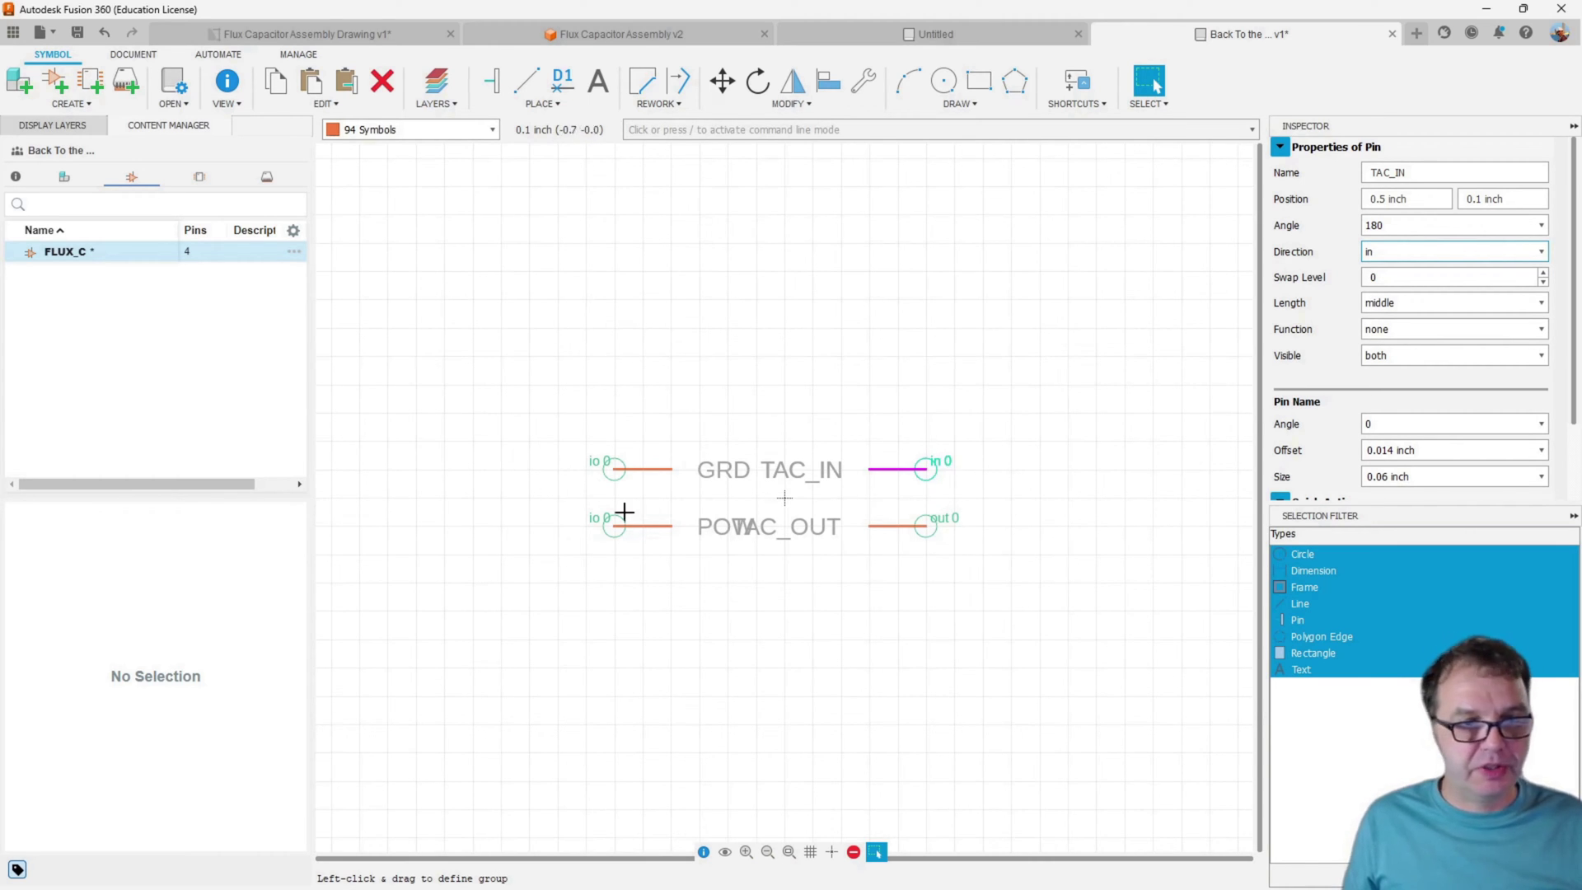
Set the direction of the GRD and POW pins to pwr
left_click(613, 469)
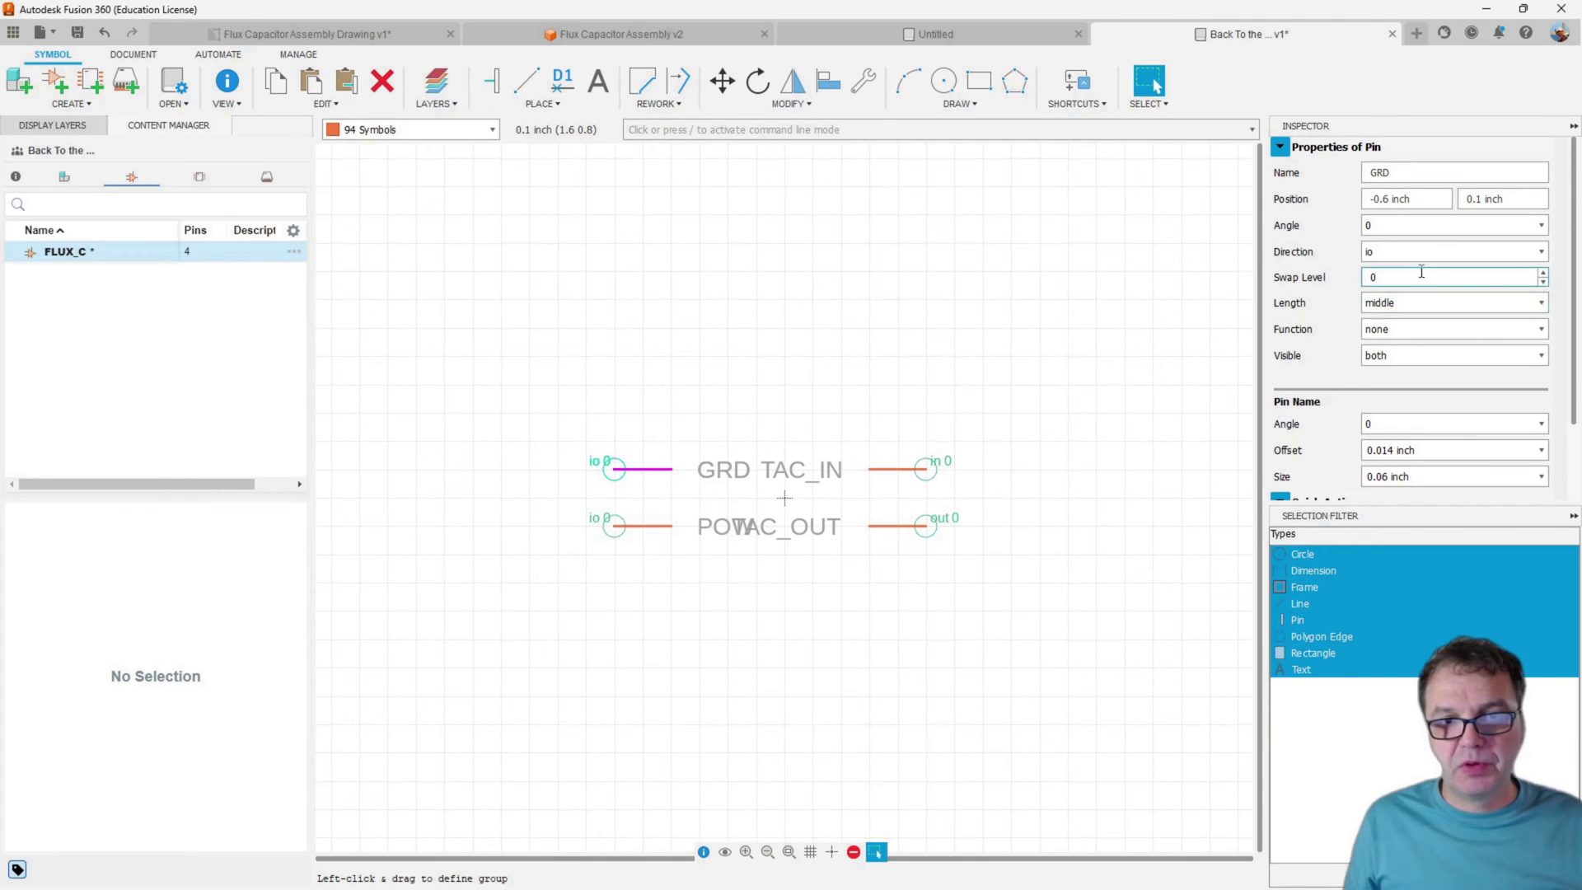
left_click(1531, 251)
left_click(1451, 348)
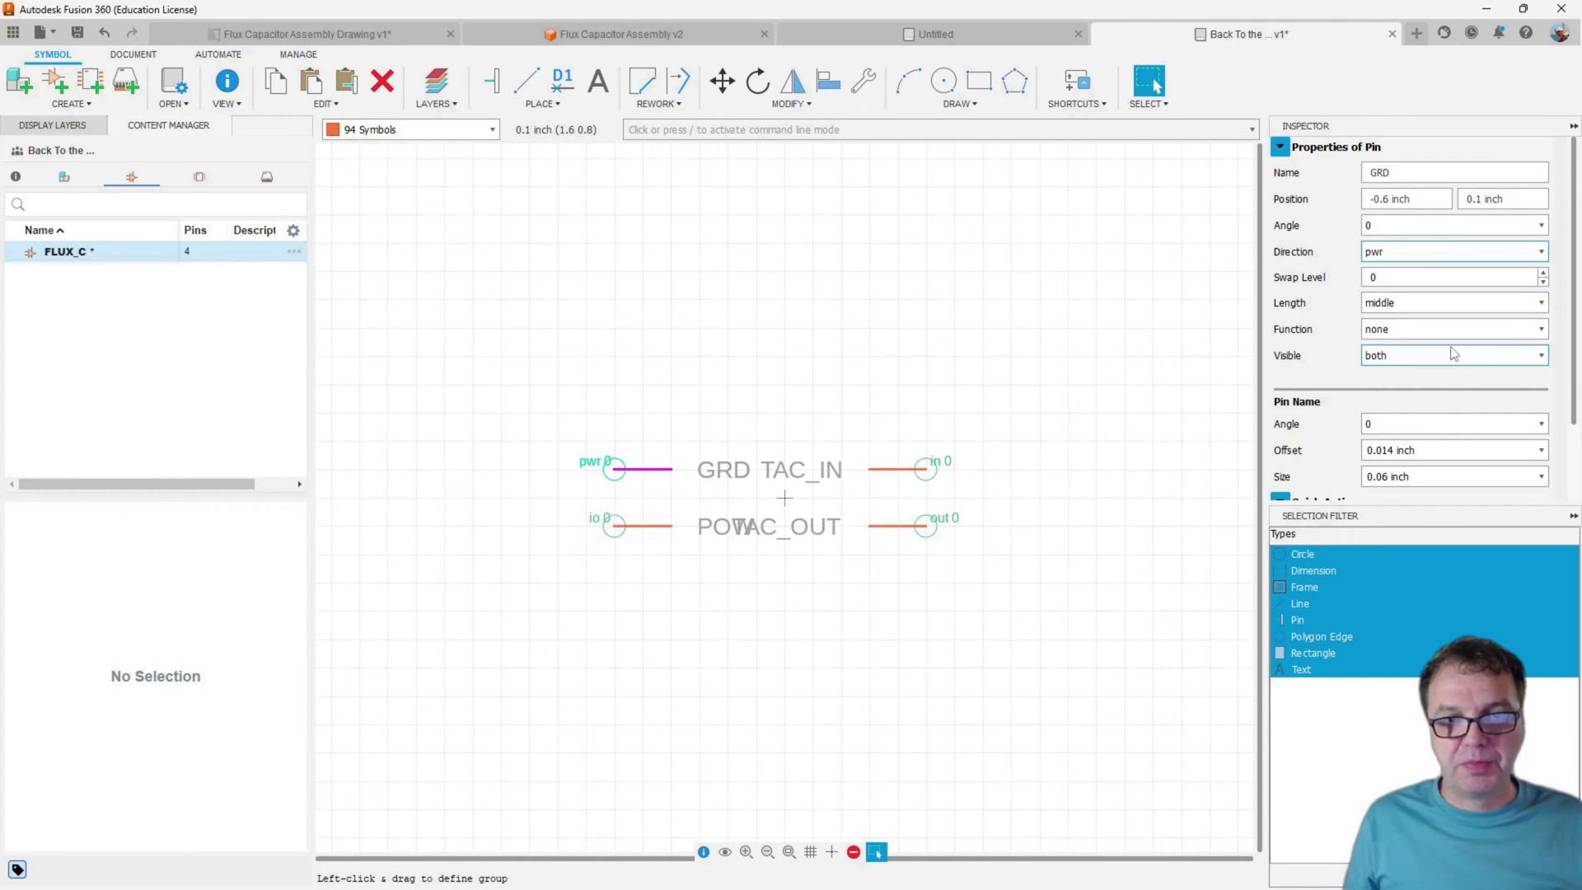
left_click(607, 526)
left_click(1542, 252)
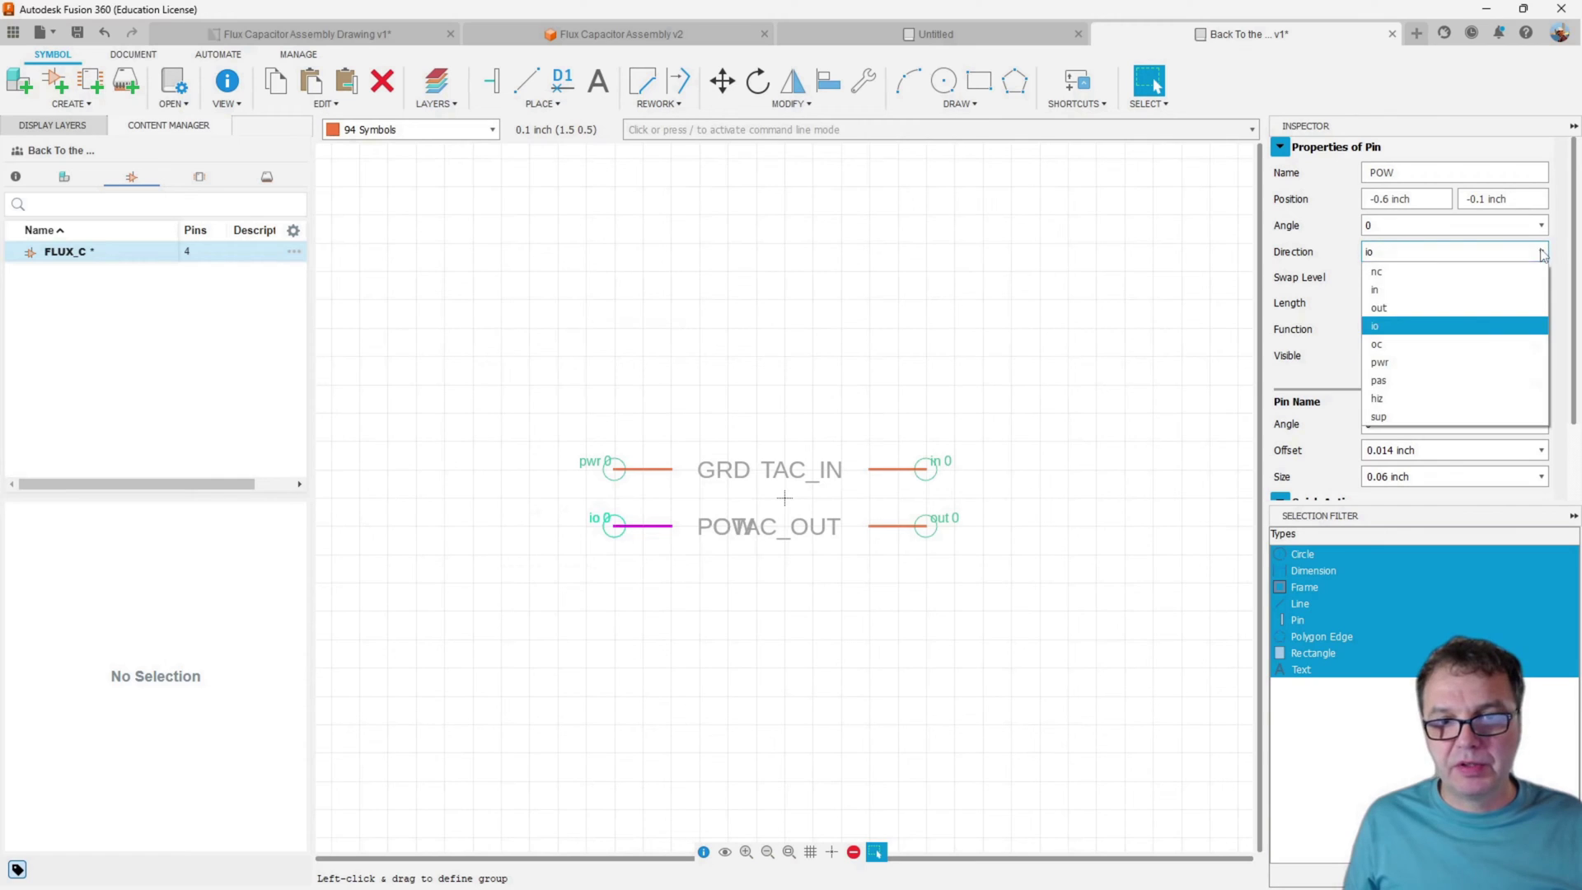
left_click(1390, 362)
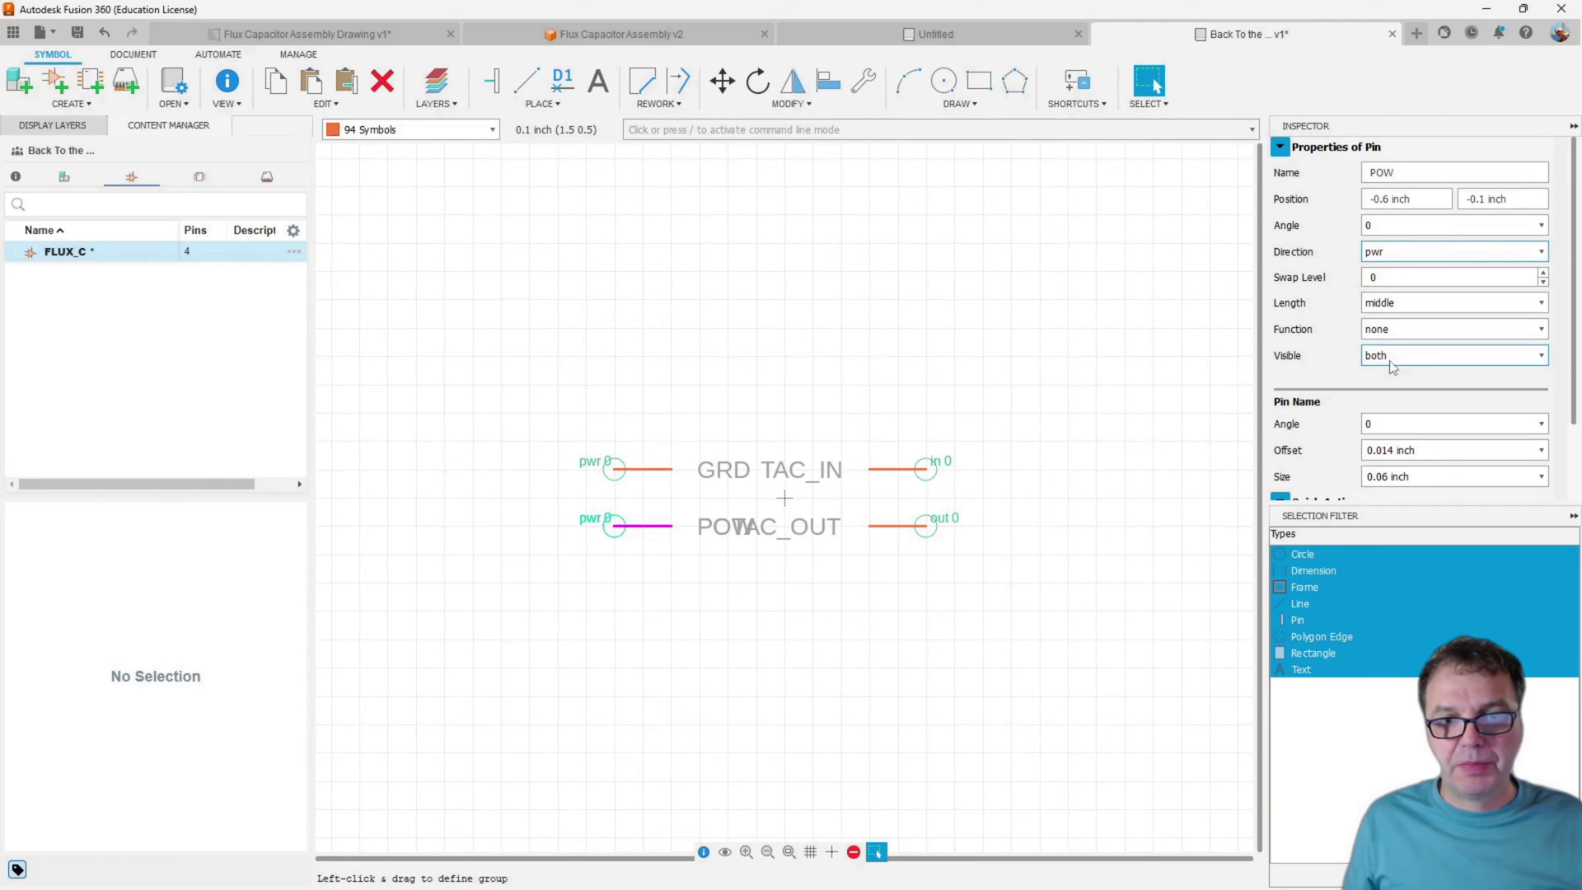
Spread the pin pairs apart, moving TAC_IN and TAC_OUT to x 0.8 inch and GRD and POW to x -0.7 inch
left_click(1069, 478)
left_click_drag(831, 422, 1063, 581)
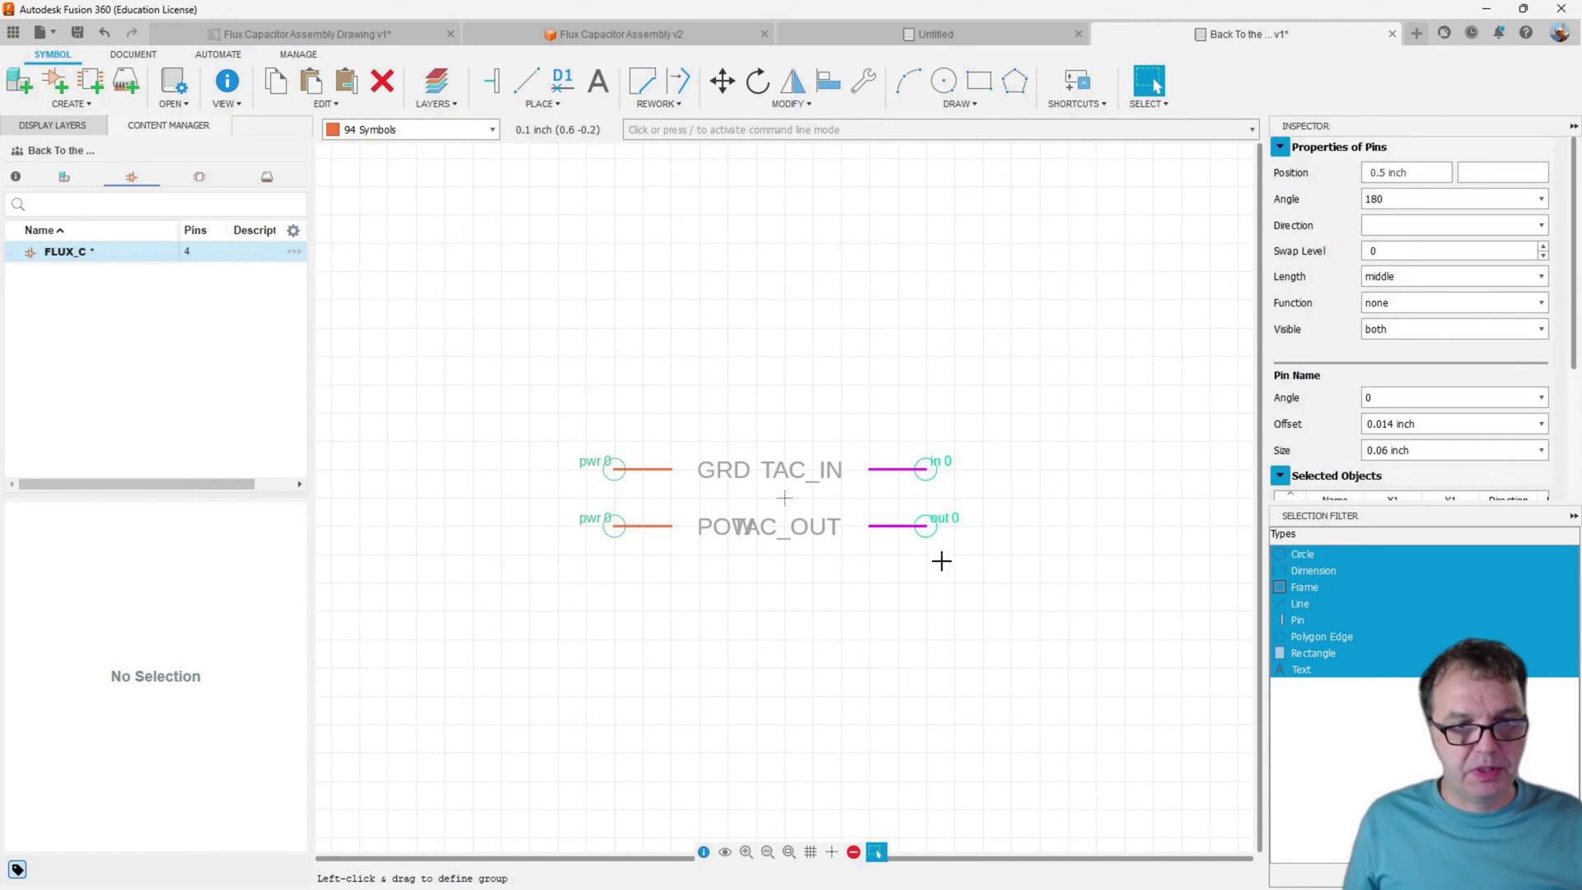
left_click_drag(924, 529, 997, 528)
left_click(998, 526)
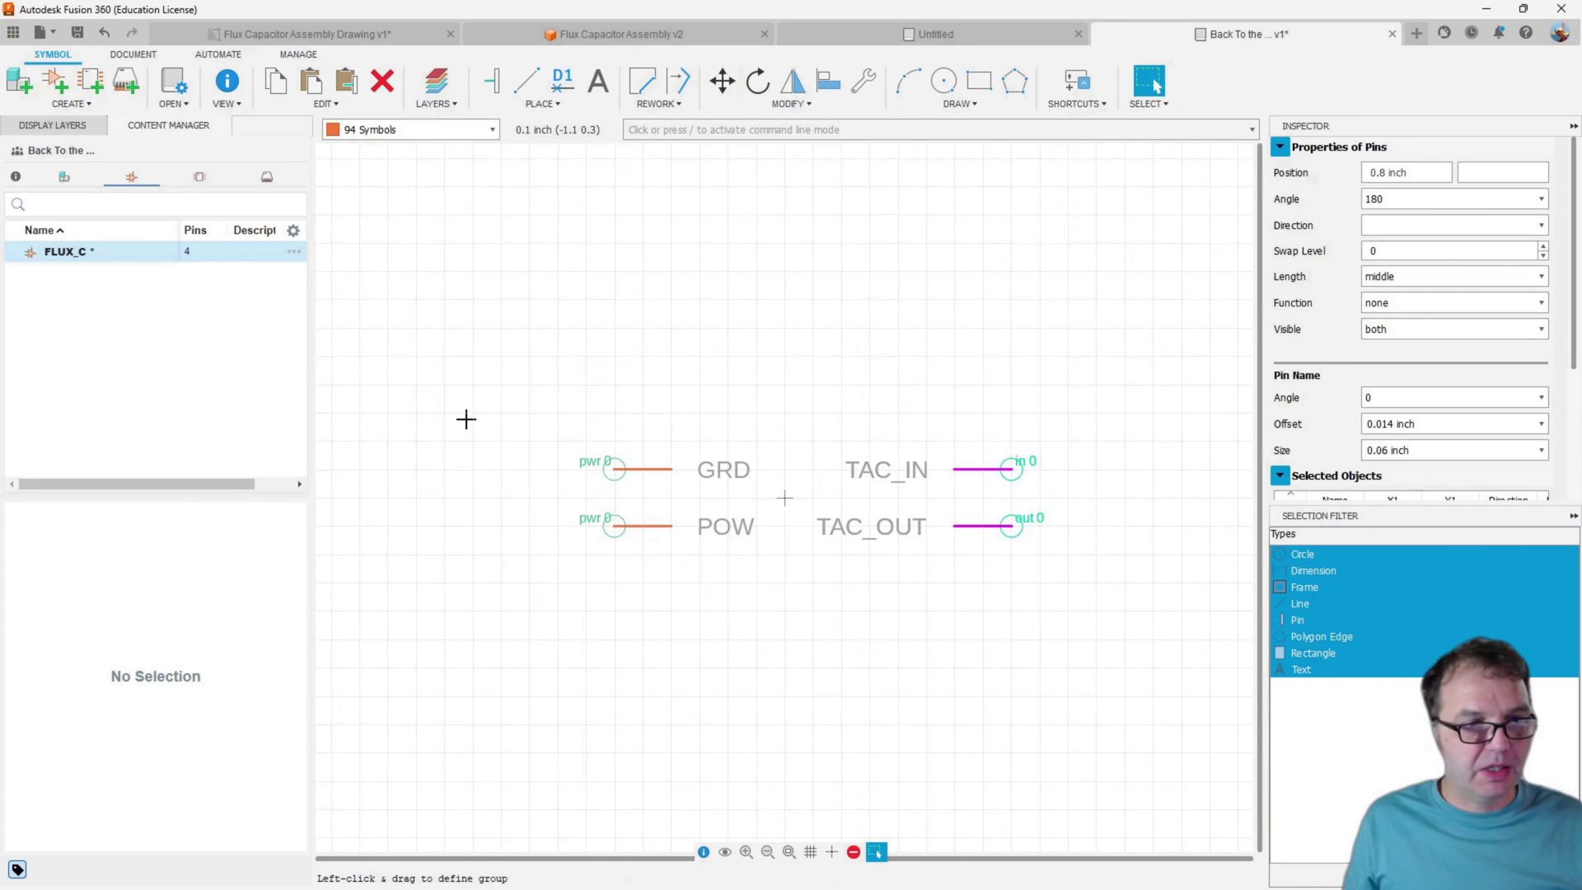
left_click_drag(480, 410, 760, 565)
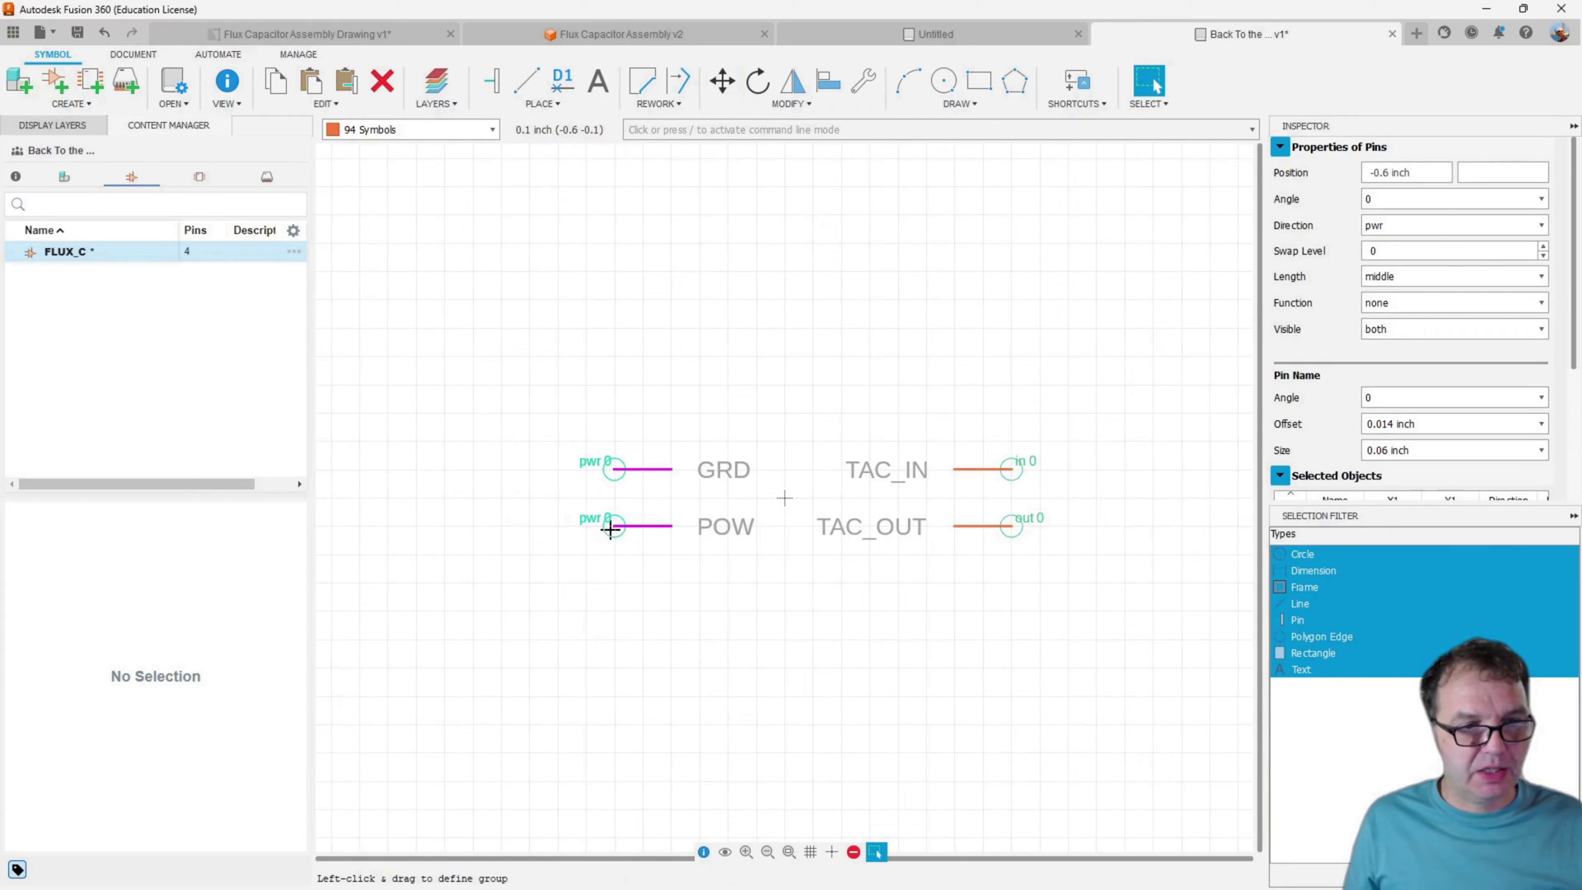
left_click_drag(601, 527, 575, 525)
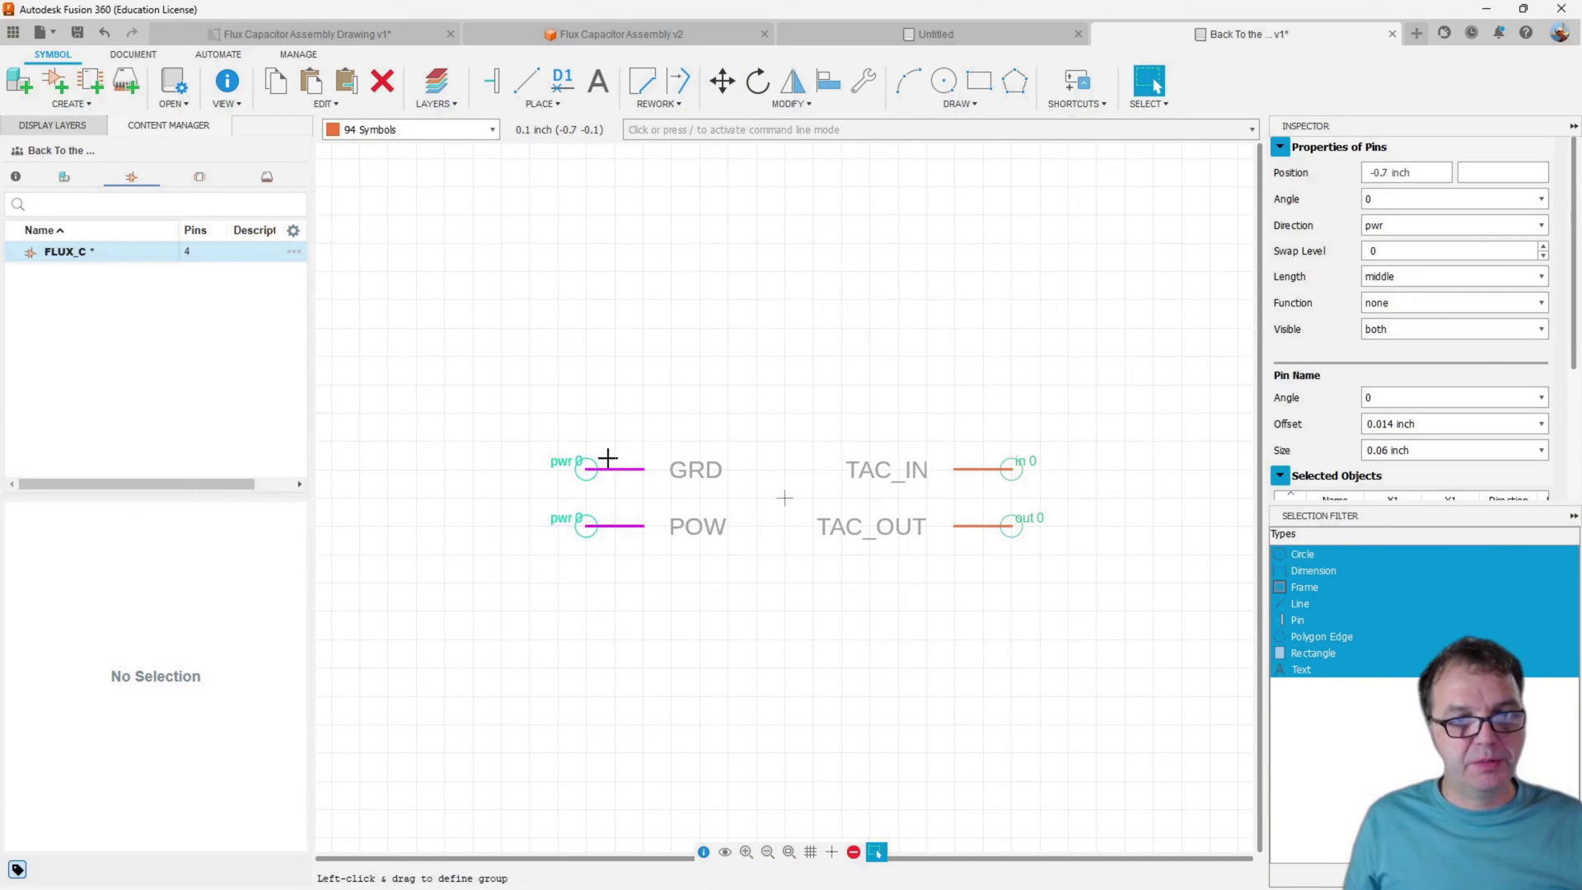
Draw a closed rectangular outline with lines between the inner pin ends, from about (-0.5, 0.3) to (0.6, -0.3) inch
left_click(528, 82)
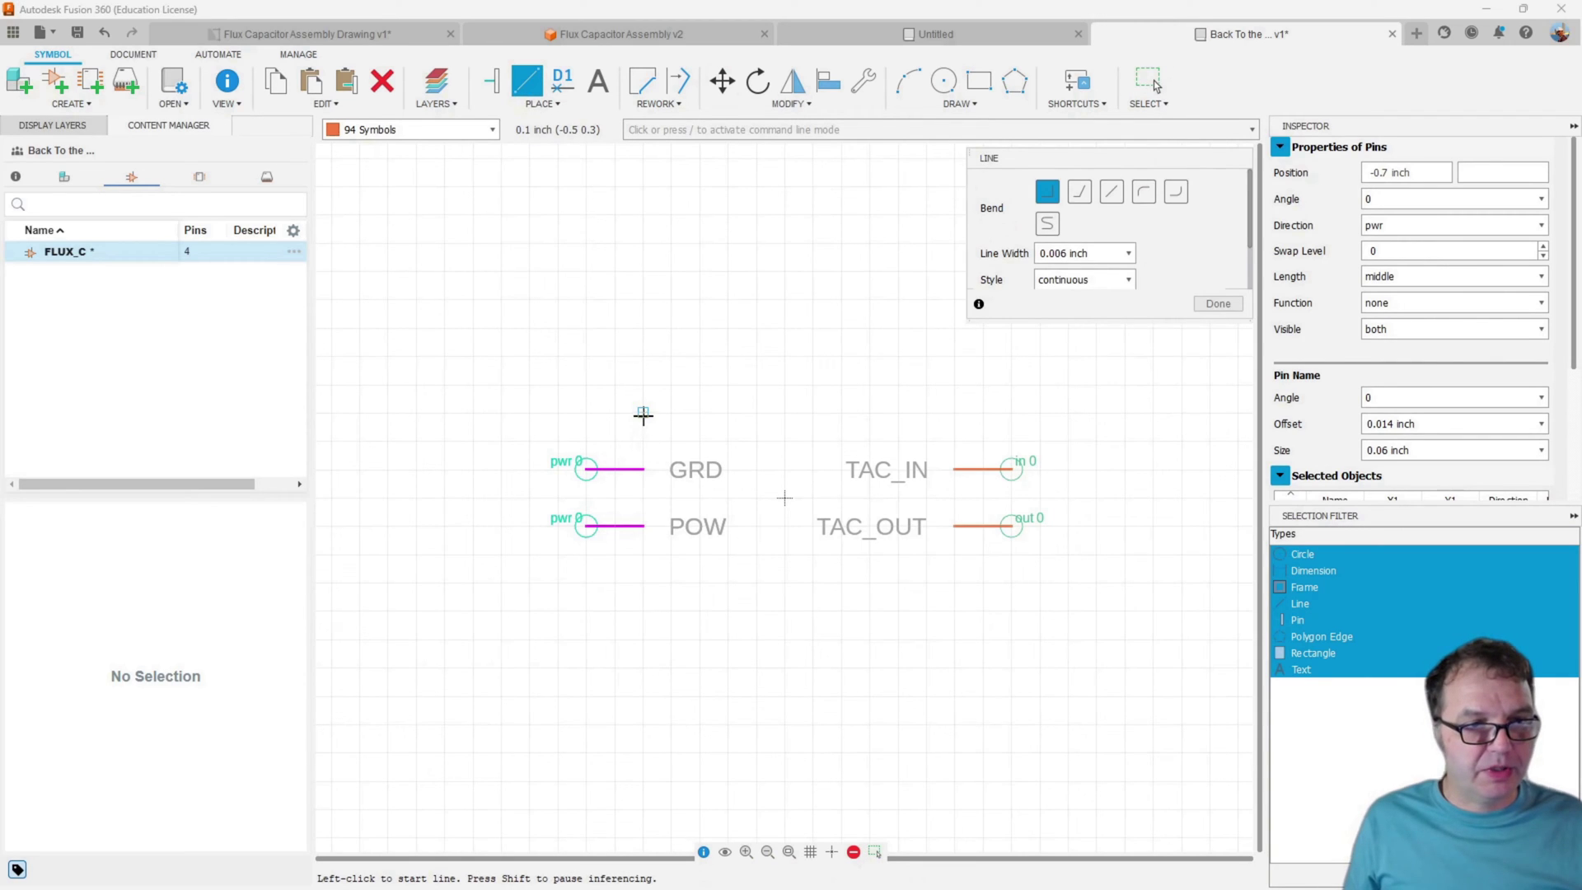
left_click(644, 413)
left_click(647, 584)
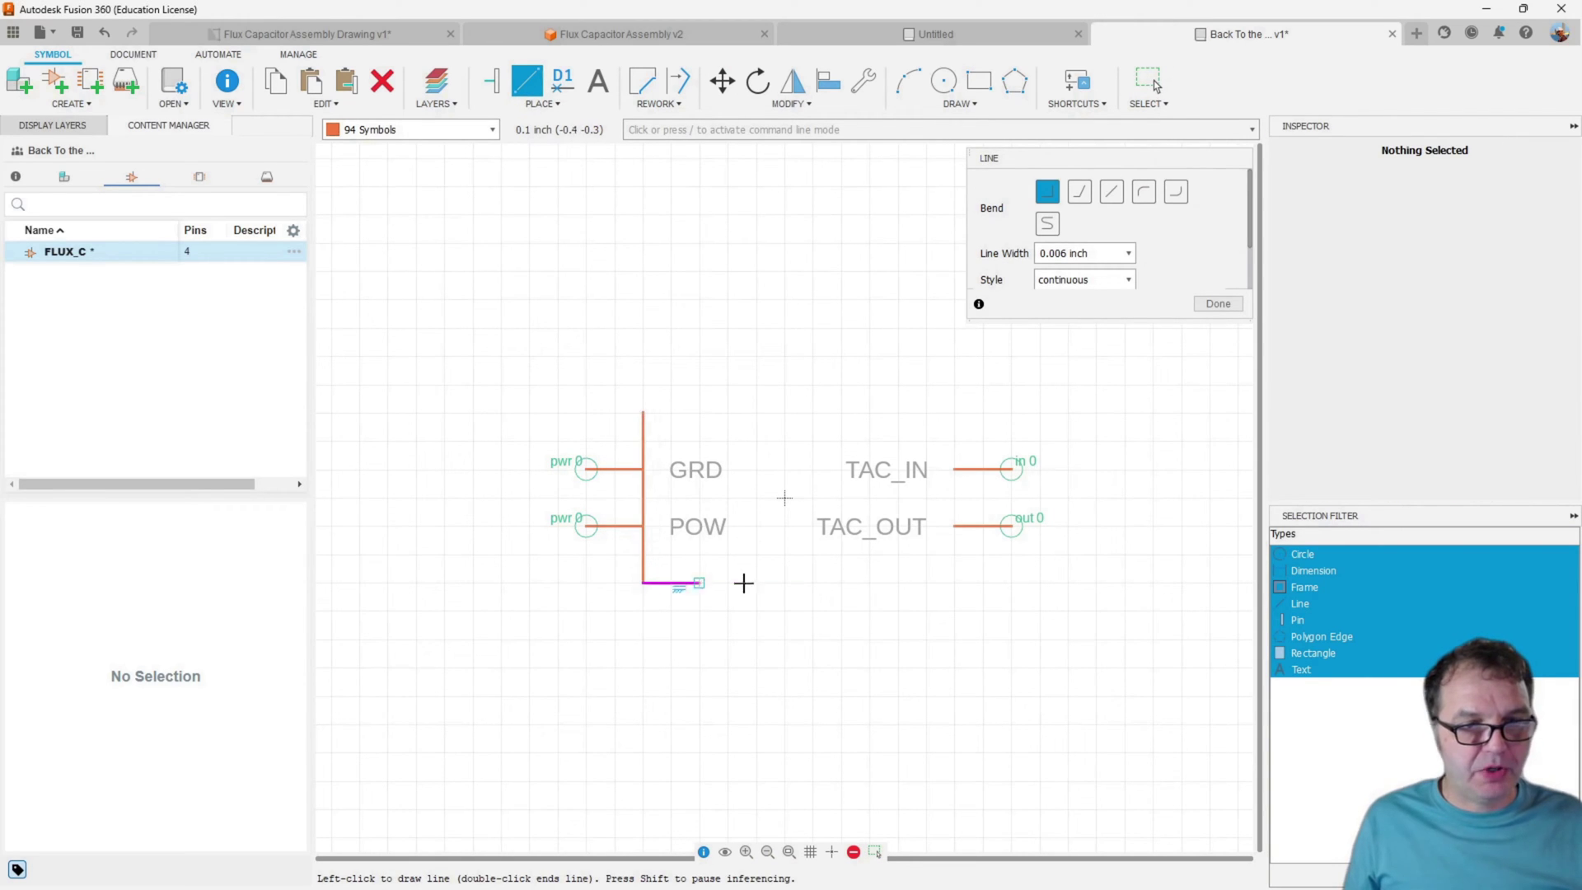
left_click(955, 582)
left_click(956, 412)
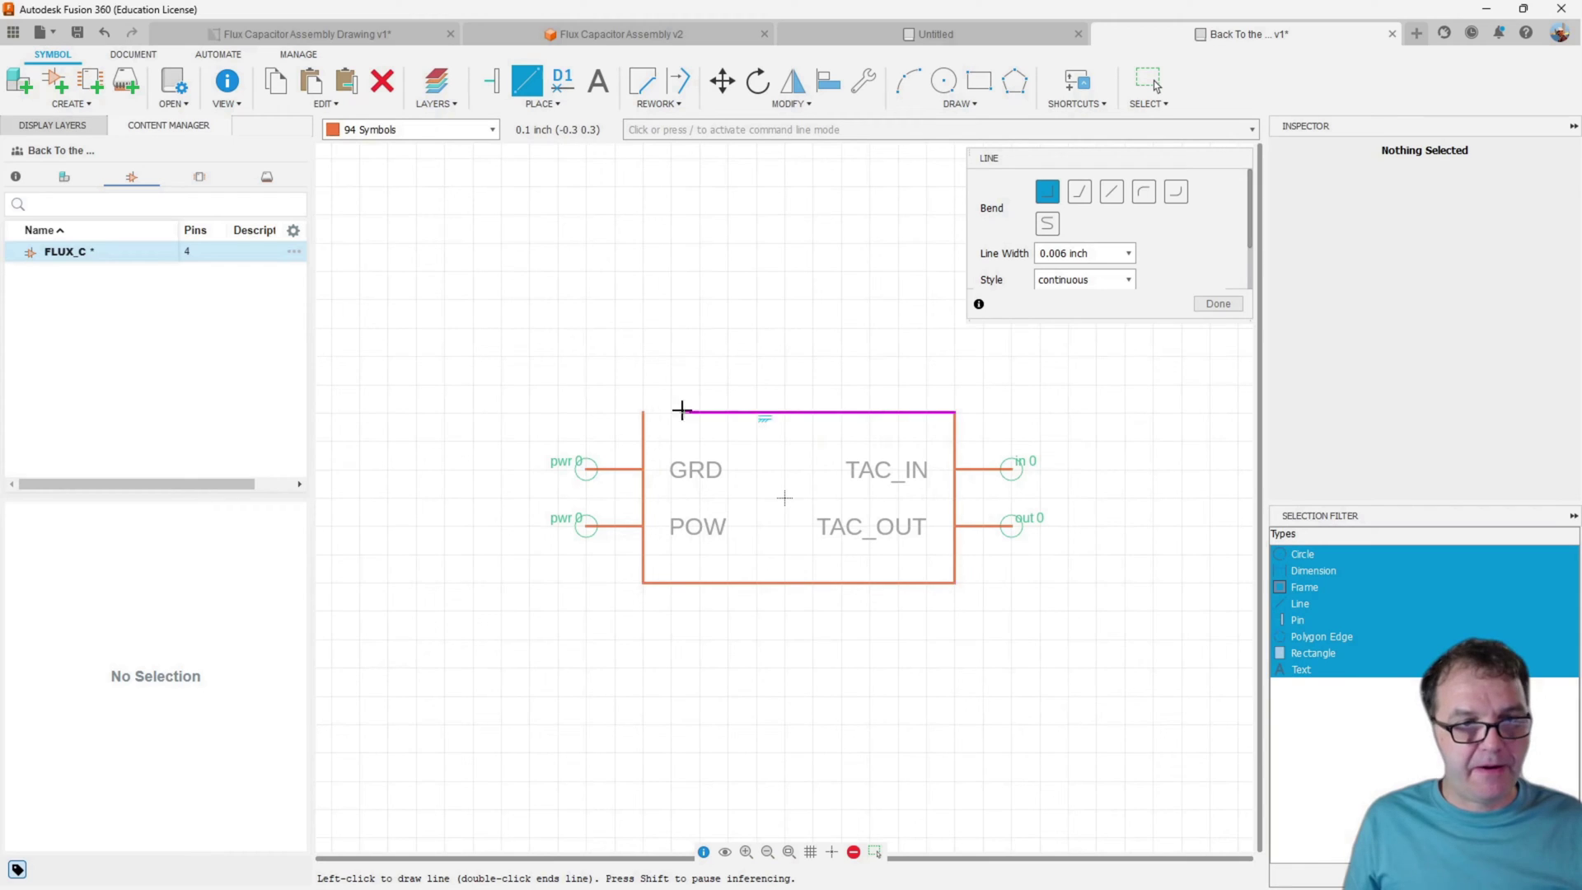
left_click(644, 412)
Draw a small circle centred on the symbol origin with a 0.006 inch line width
left_click(944, 80)
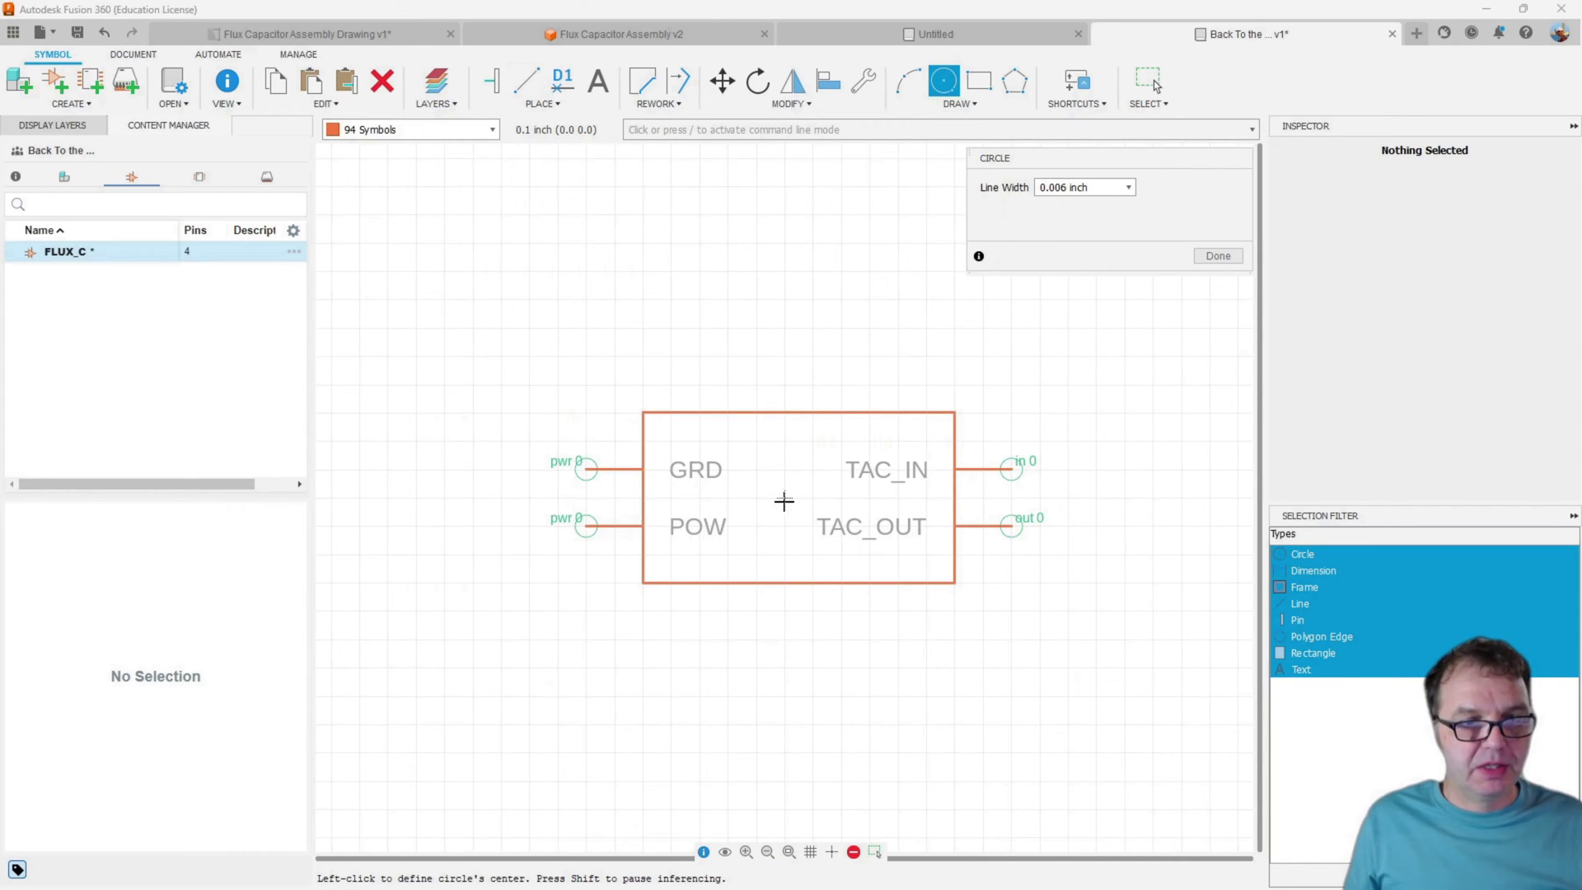
left_click(785, 498)
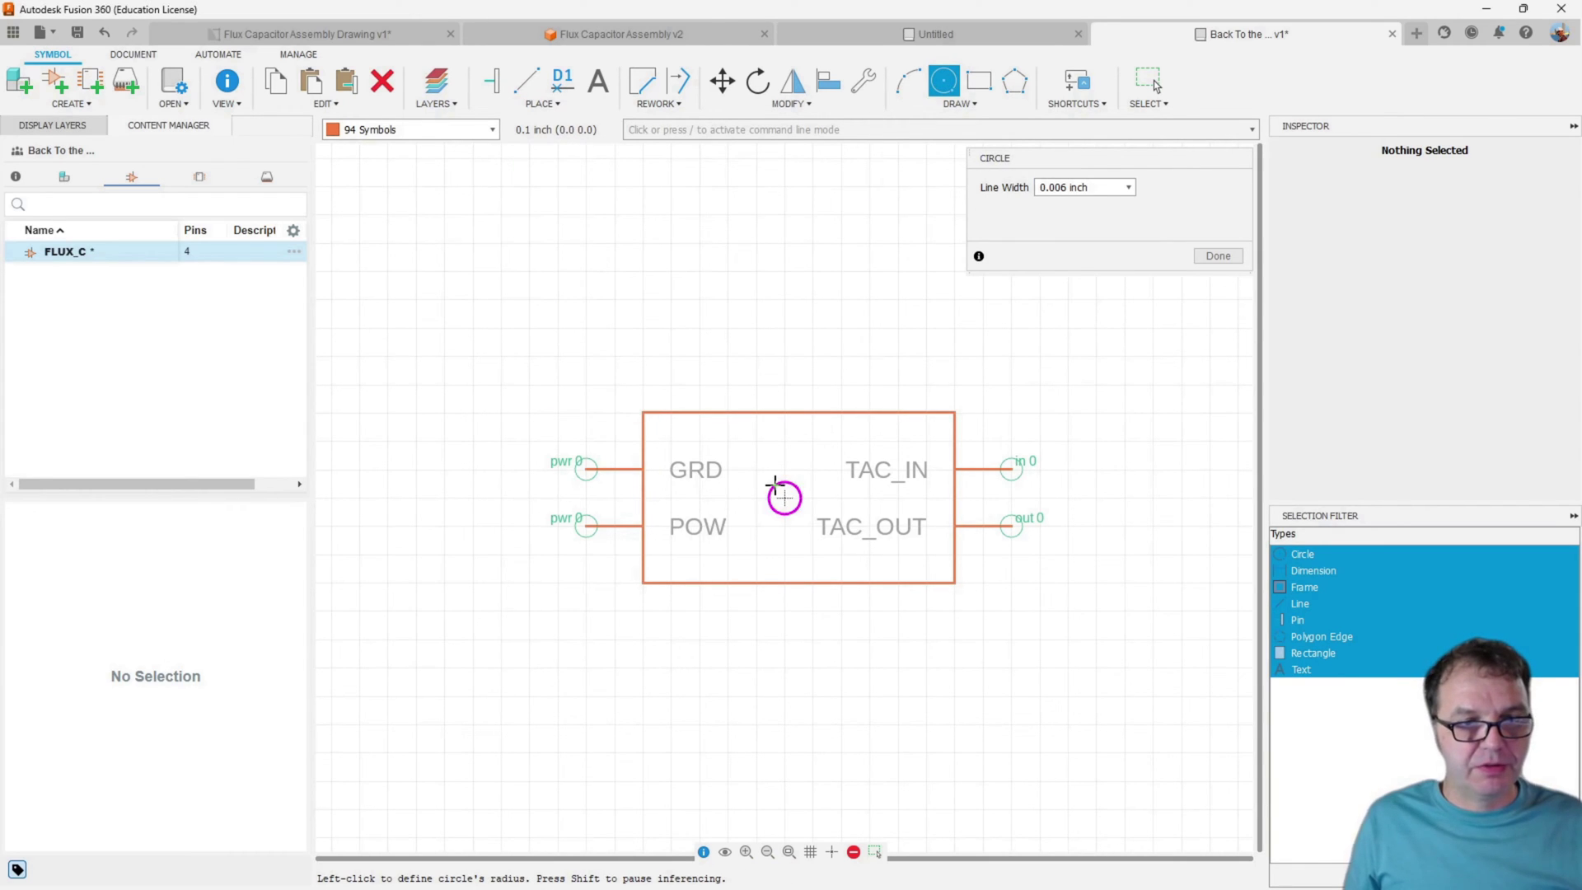
left_click(775, 483)
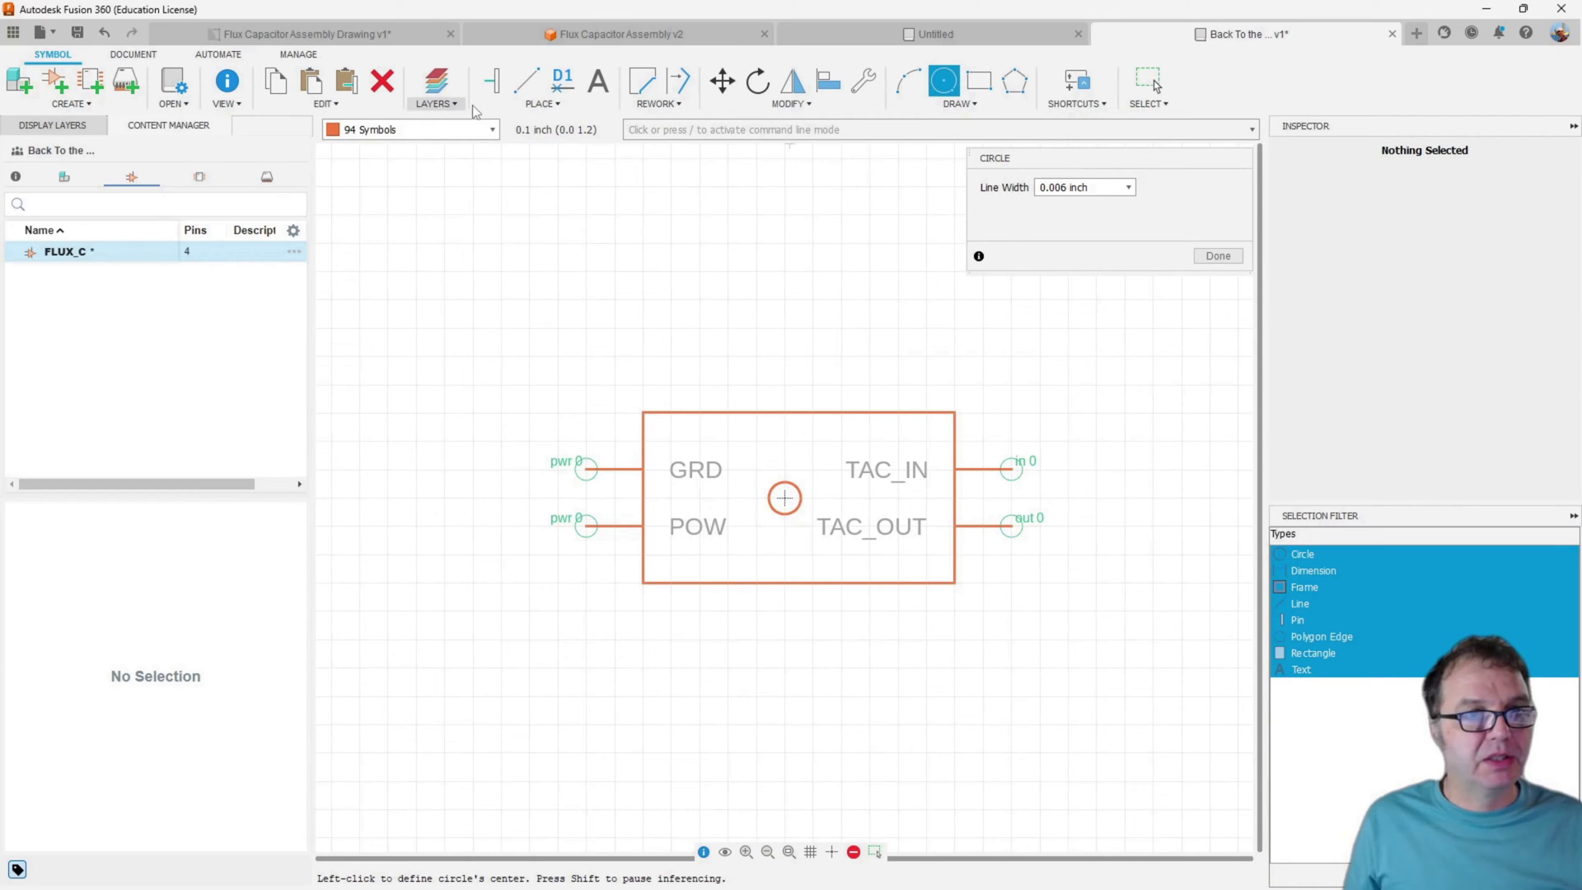
Draw a horizontal line about 0.2 inch long just right of the circle, between the TAC_IN and TAC_OUT labels
left_click(526, 80)
left_click(813, 497)
left_click(871, 497)
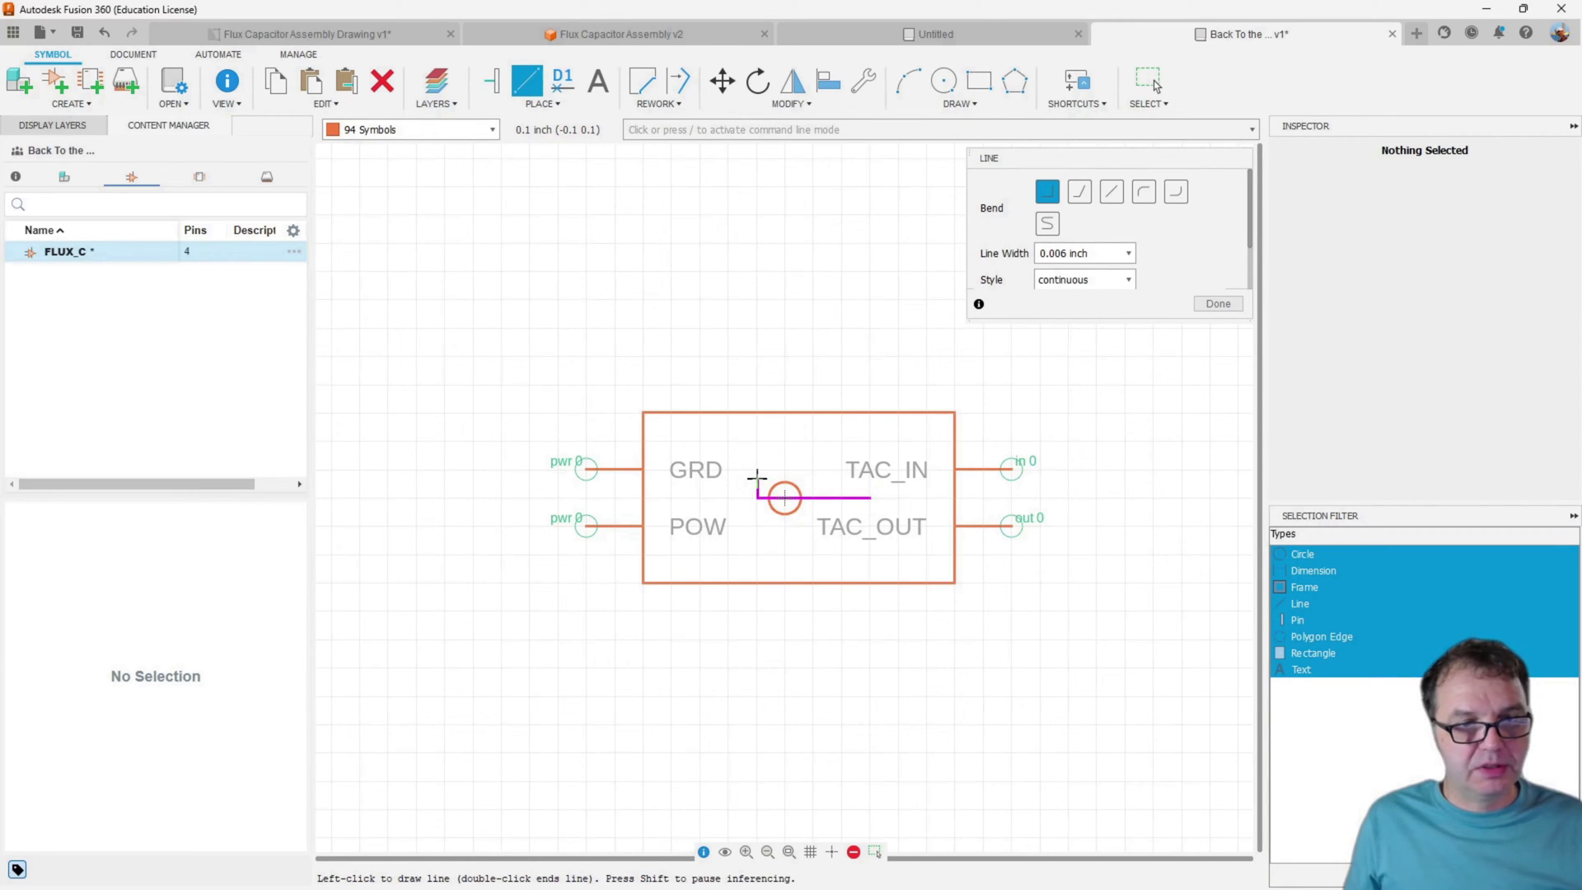
key("Escape")
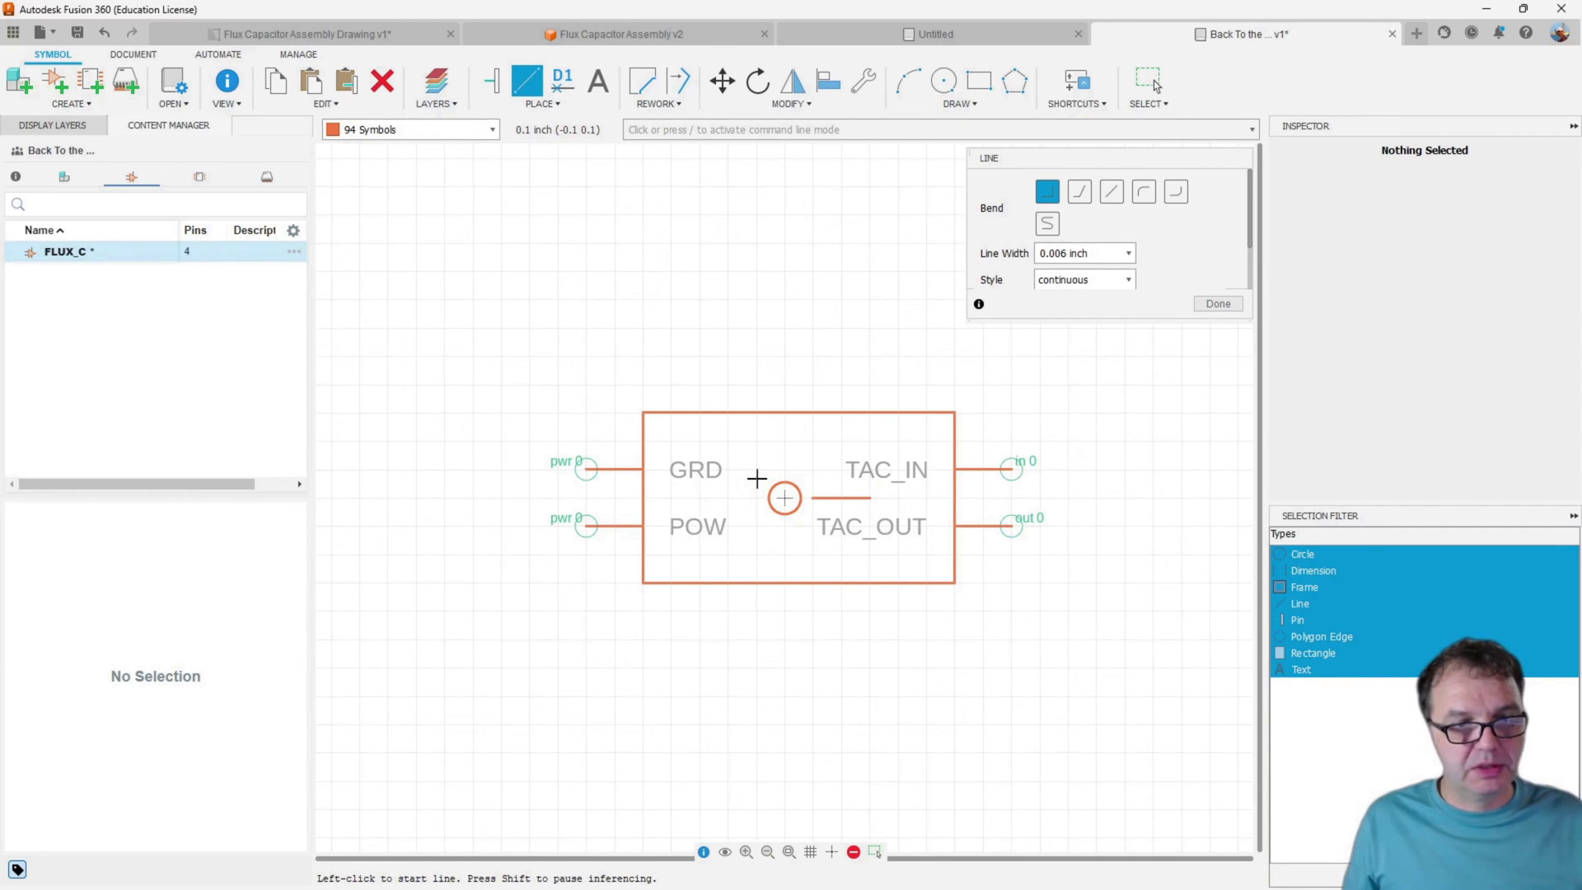
Draw two short diagonal lines with the straight bend style, radiating from the circle toward the upper left and lower left
left_click(1110, 195)
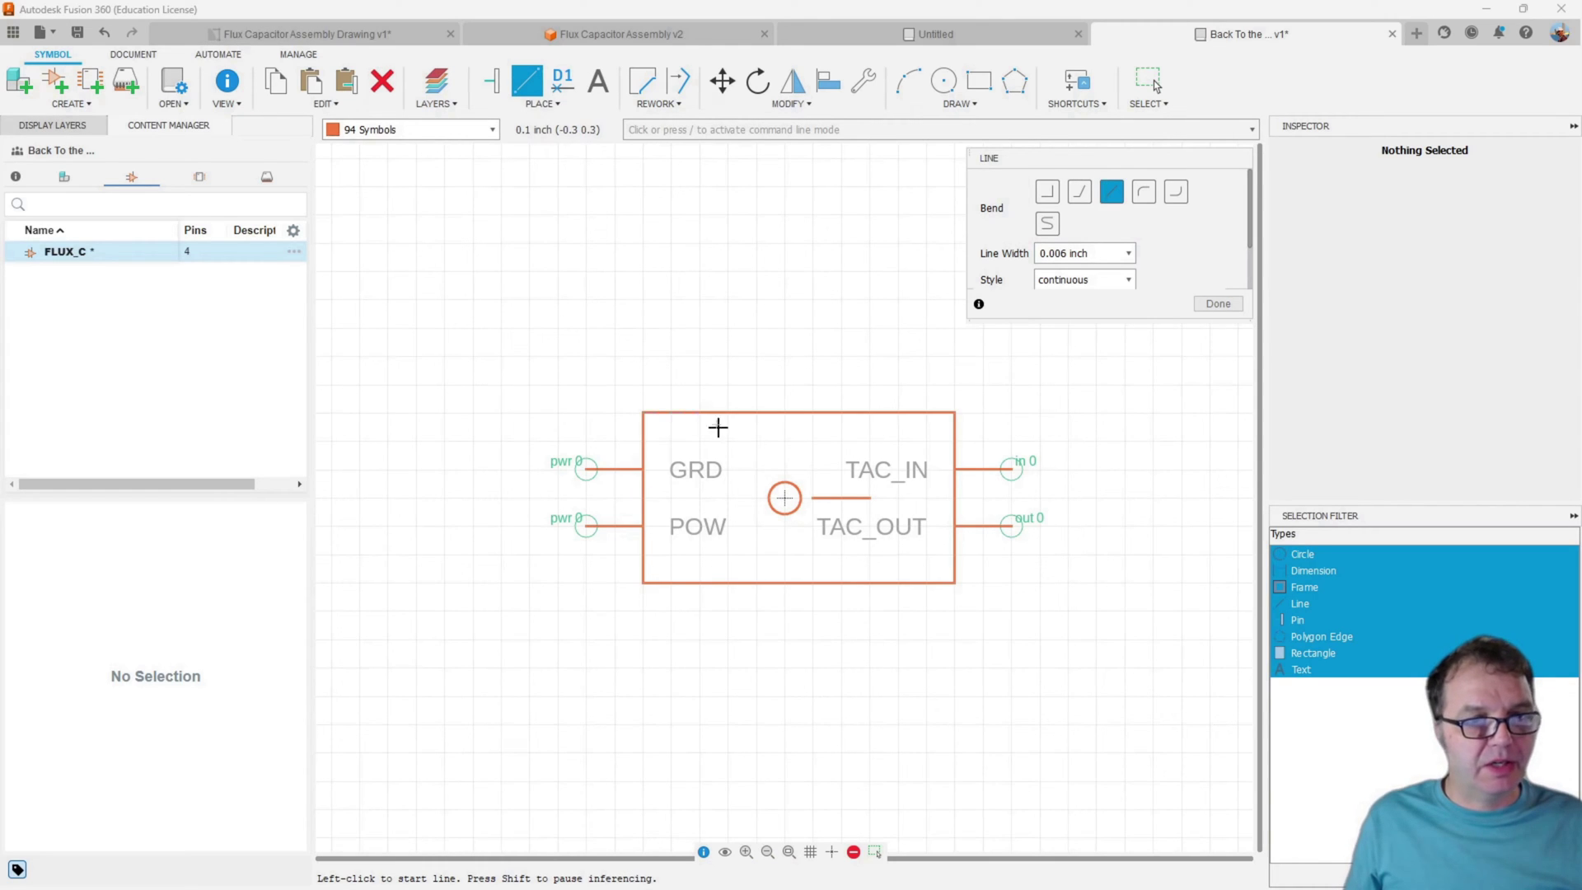
left_click(765, 478)
left_click(736, 452)
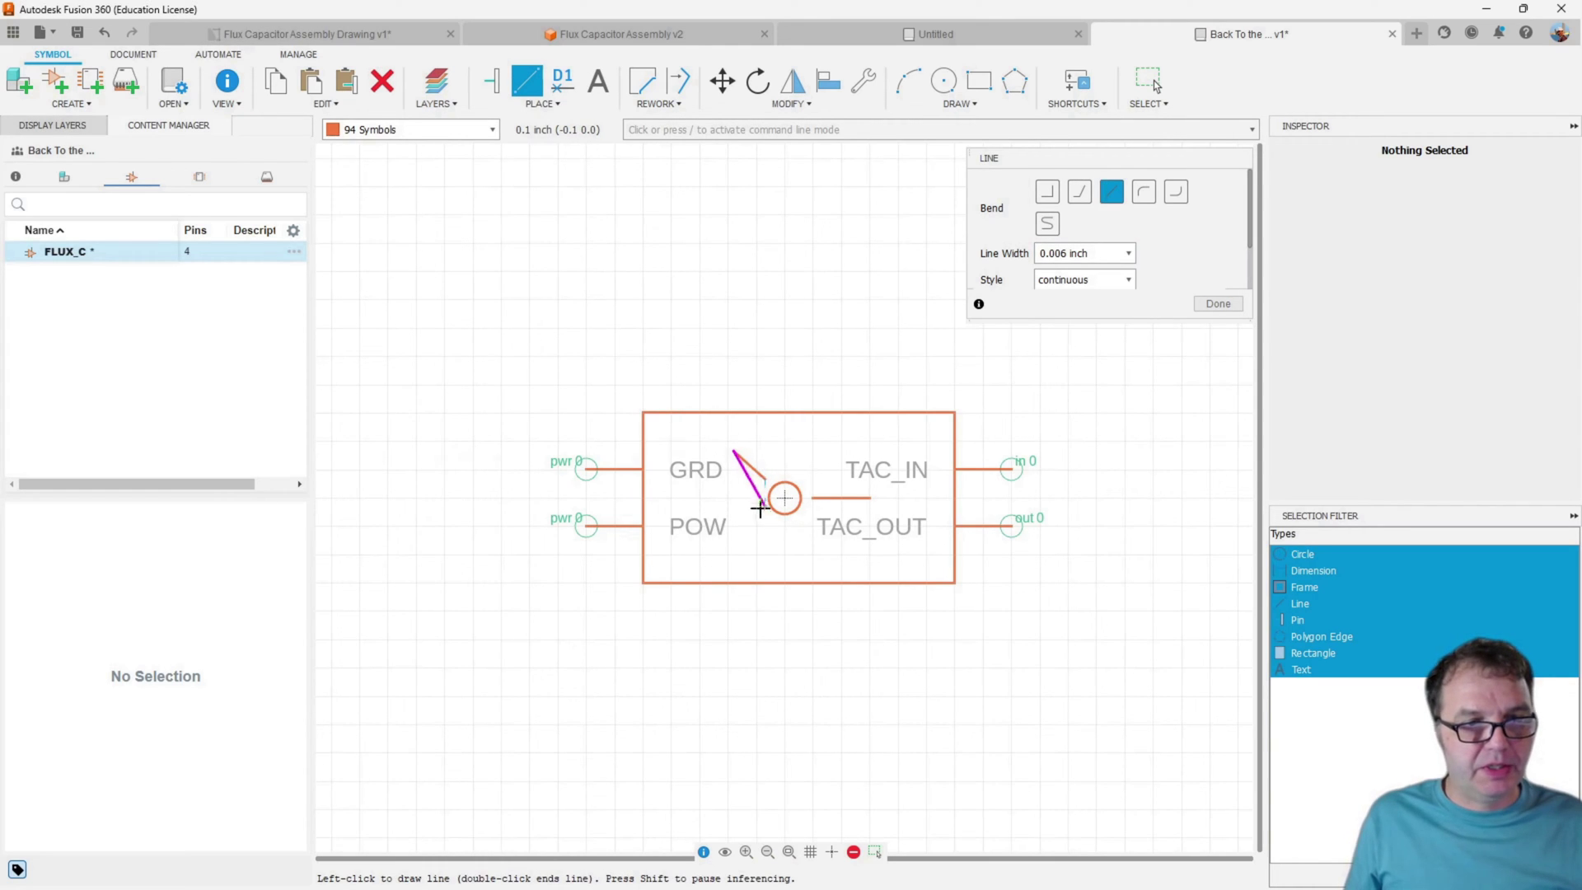
key("Escape")
left_click(765, 519)
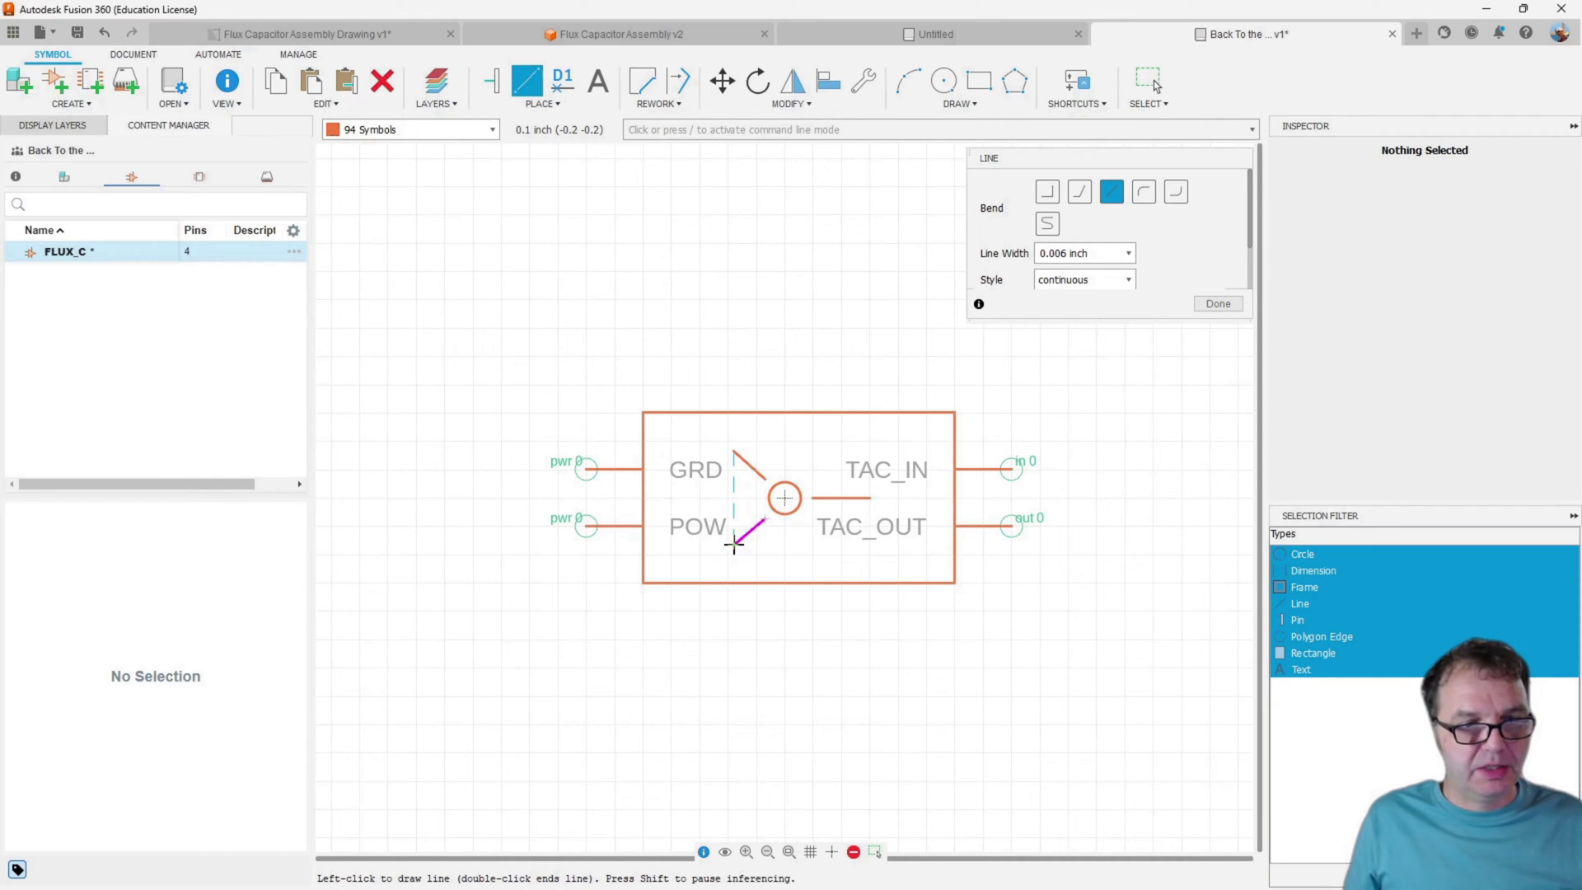
double_click(733, 552)
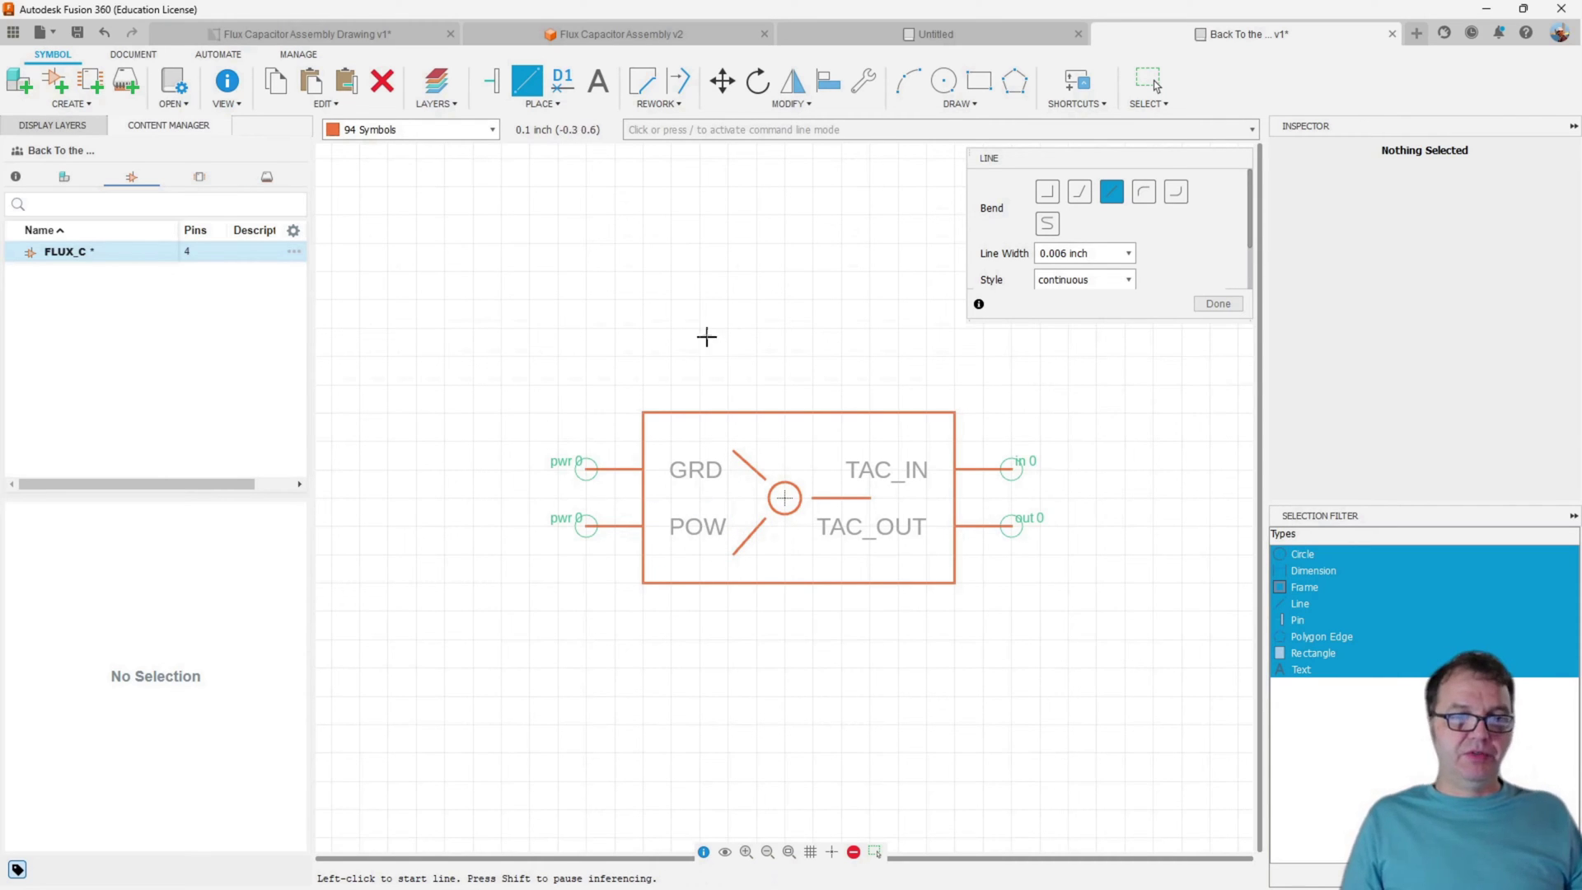
left_click(1218, 305)
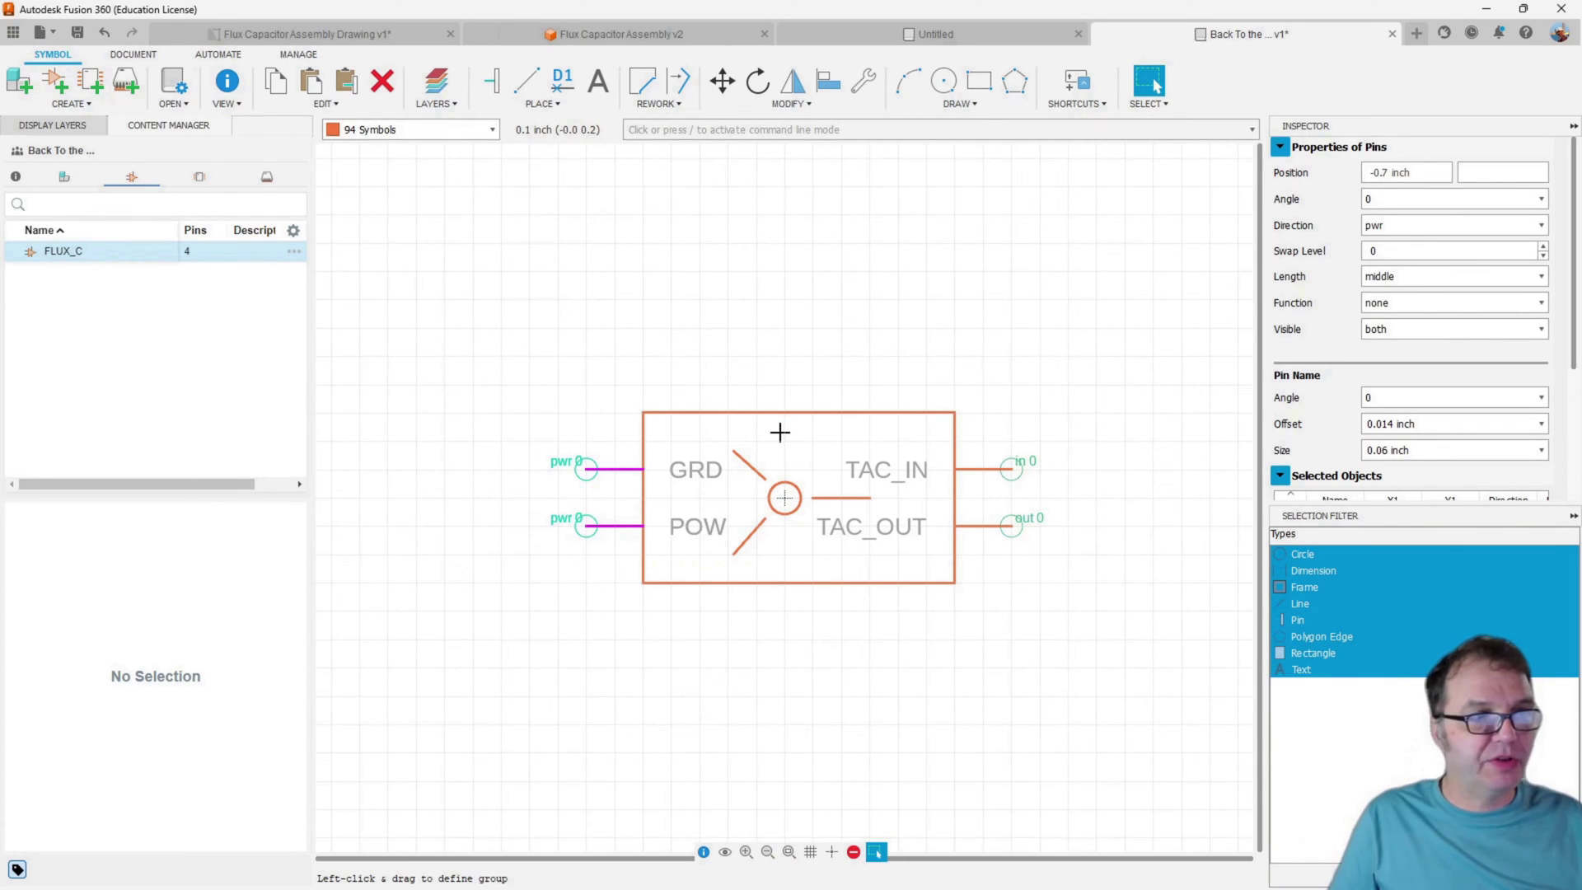
Save the library containing the FLUX_C symbol
left_click(77, 37)
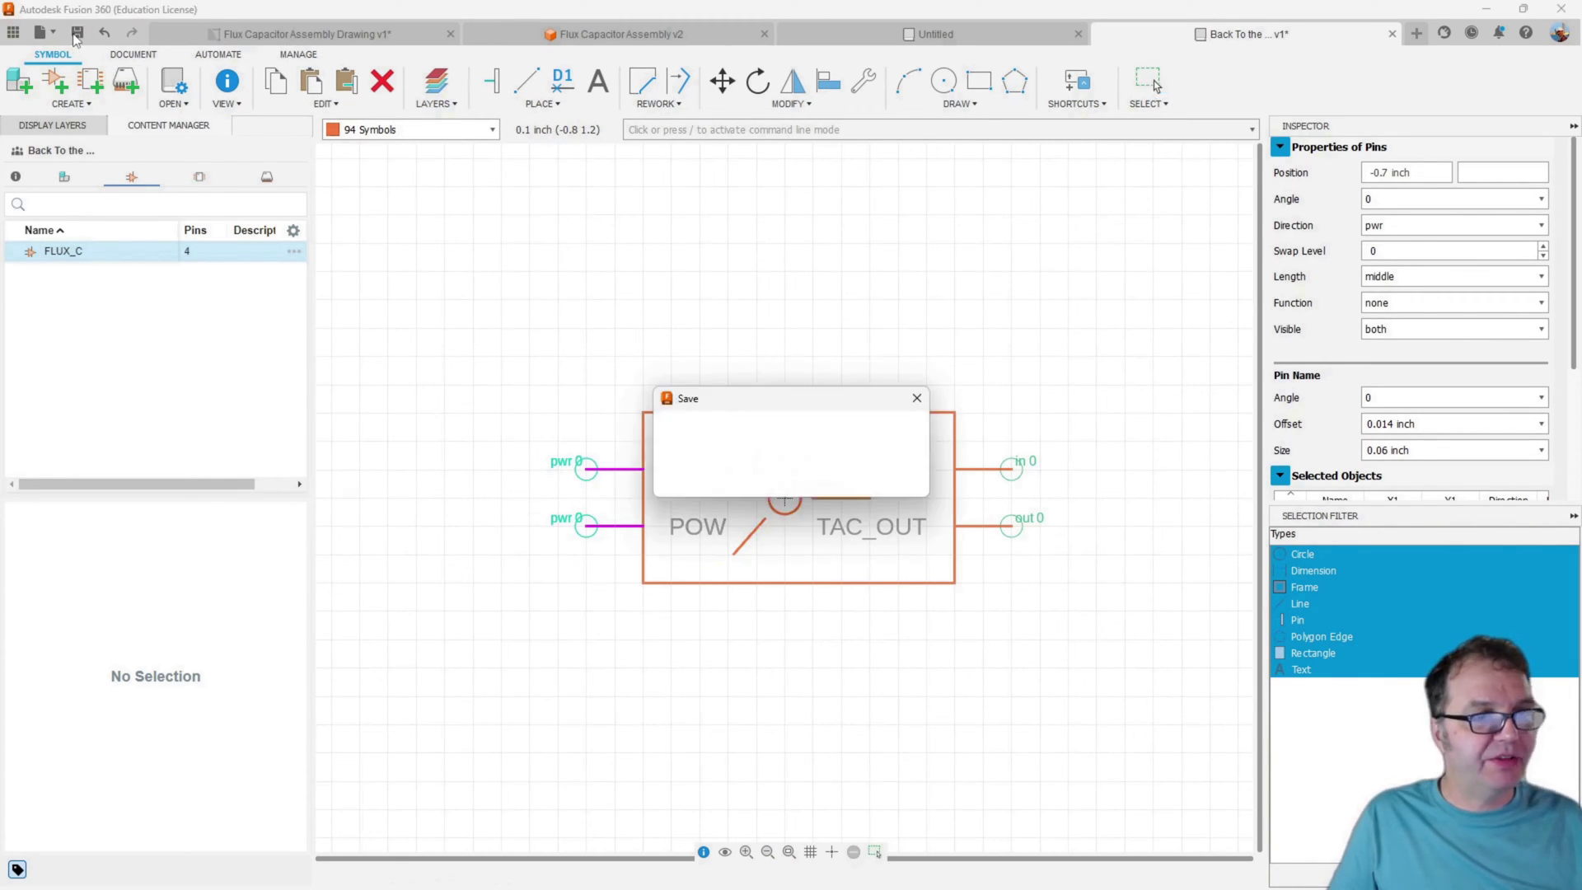
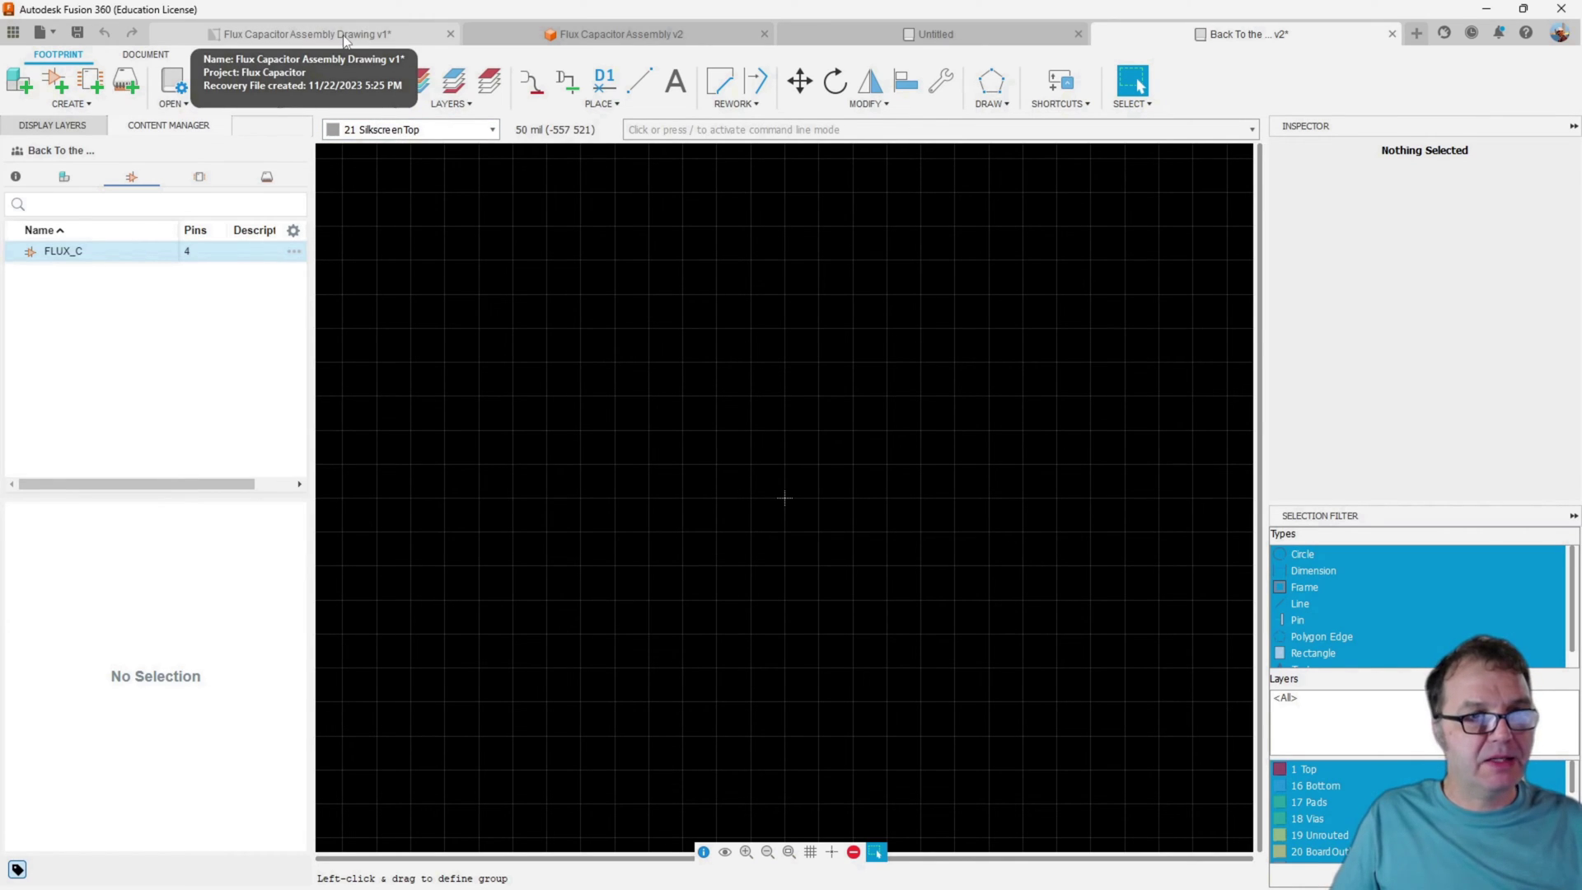
Create a new drawing of the full Flux Capacitor Assembly from the design, from scratch with ASME standard, inches and sheet size A
left_click(645, 35)
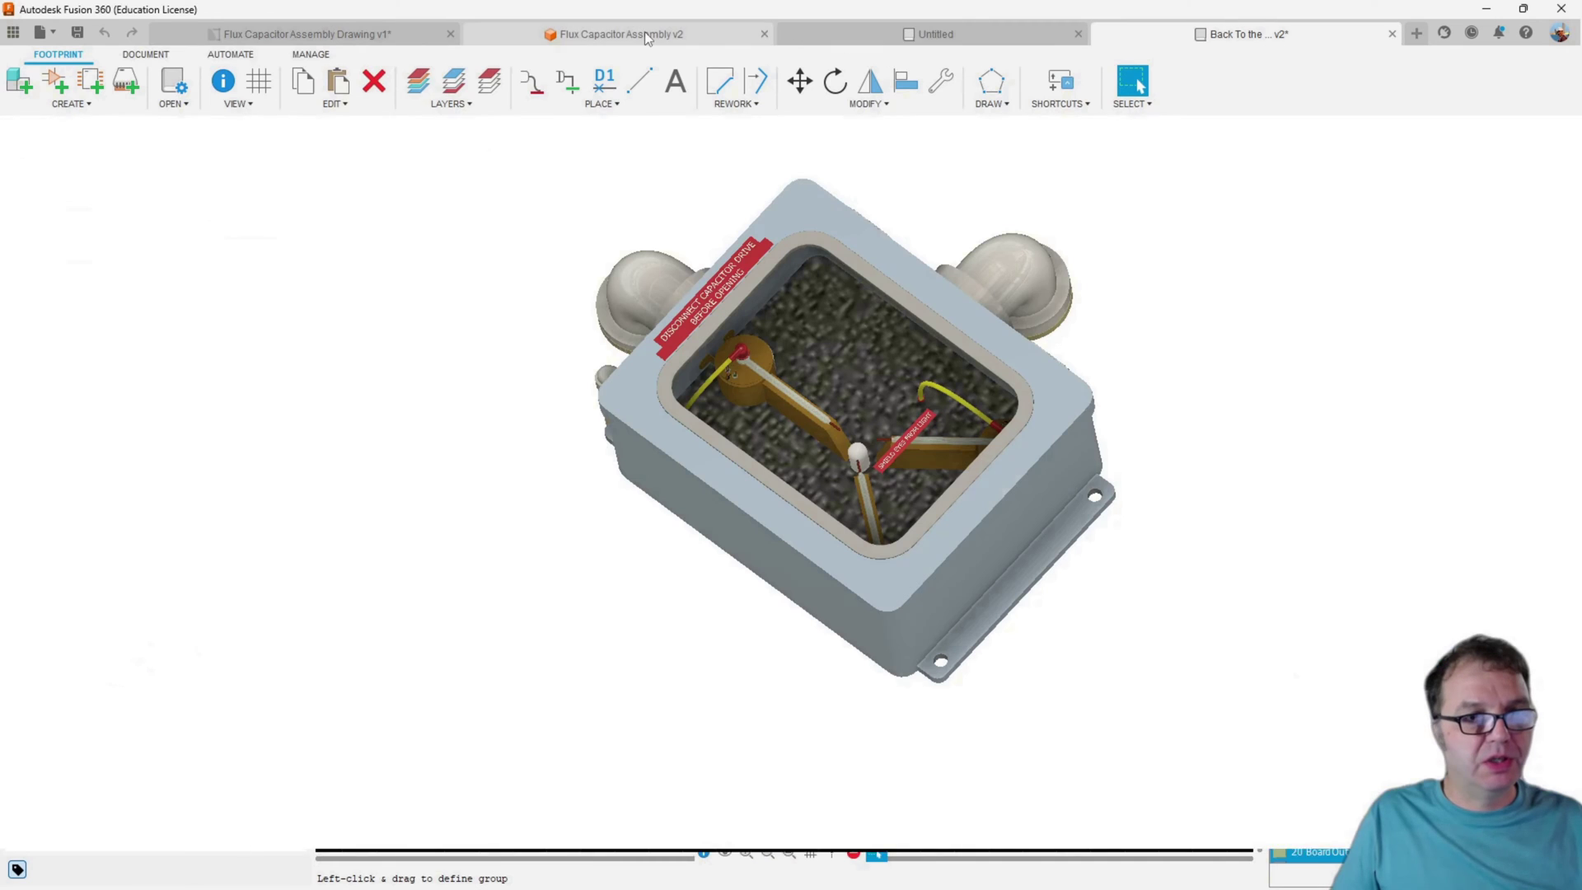
left_click(66, 78)
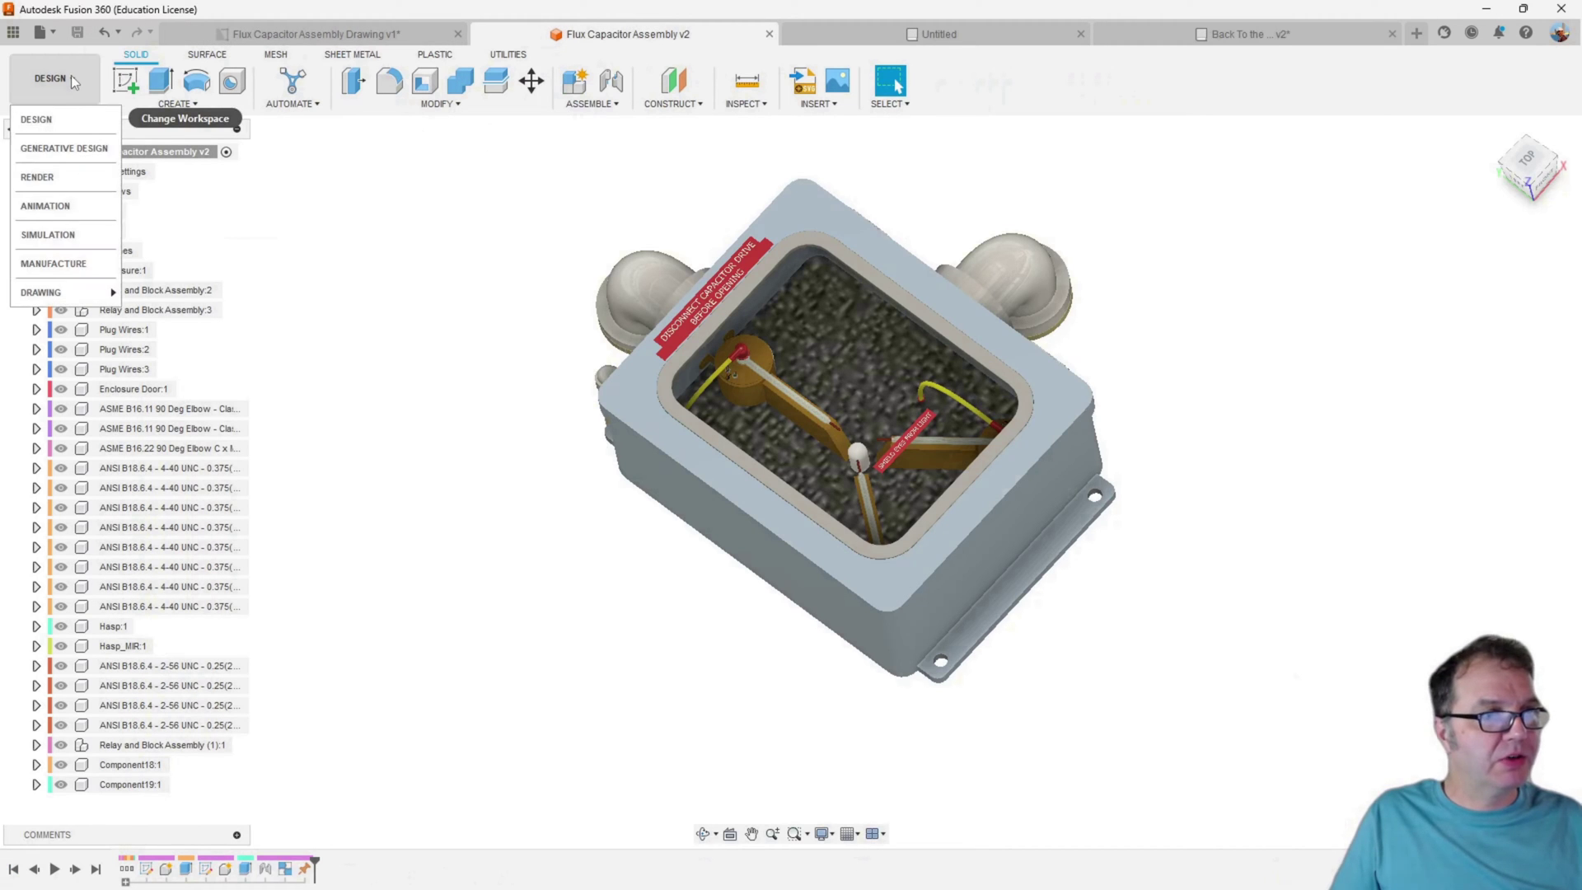
mouse_move(91, 293)
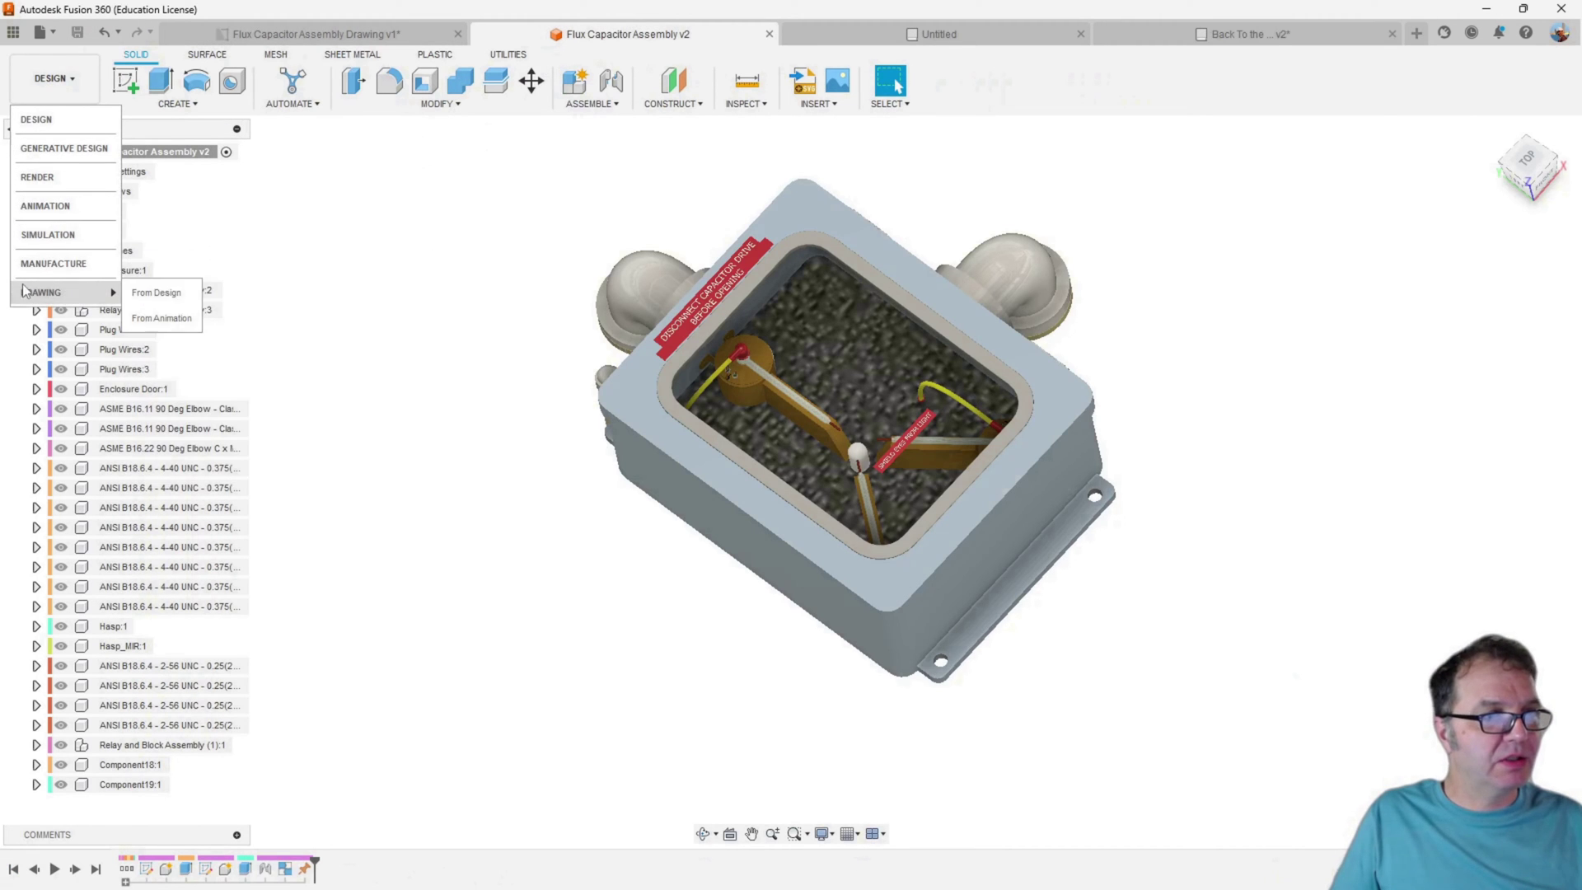
left_click(154, 294)
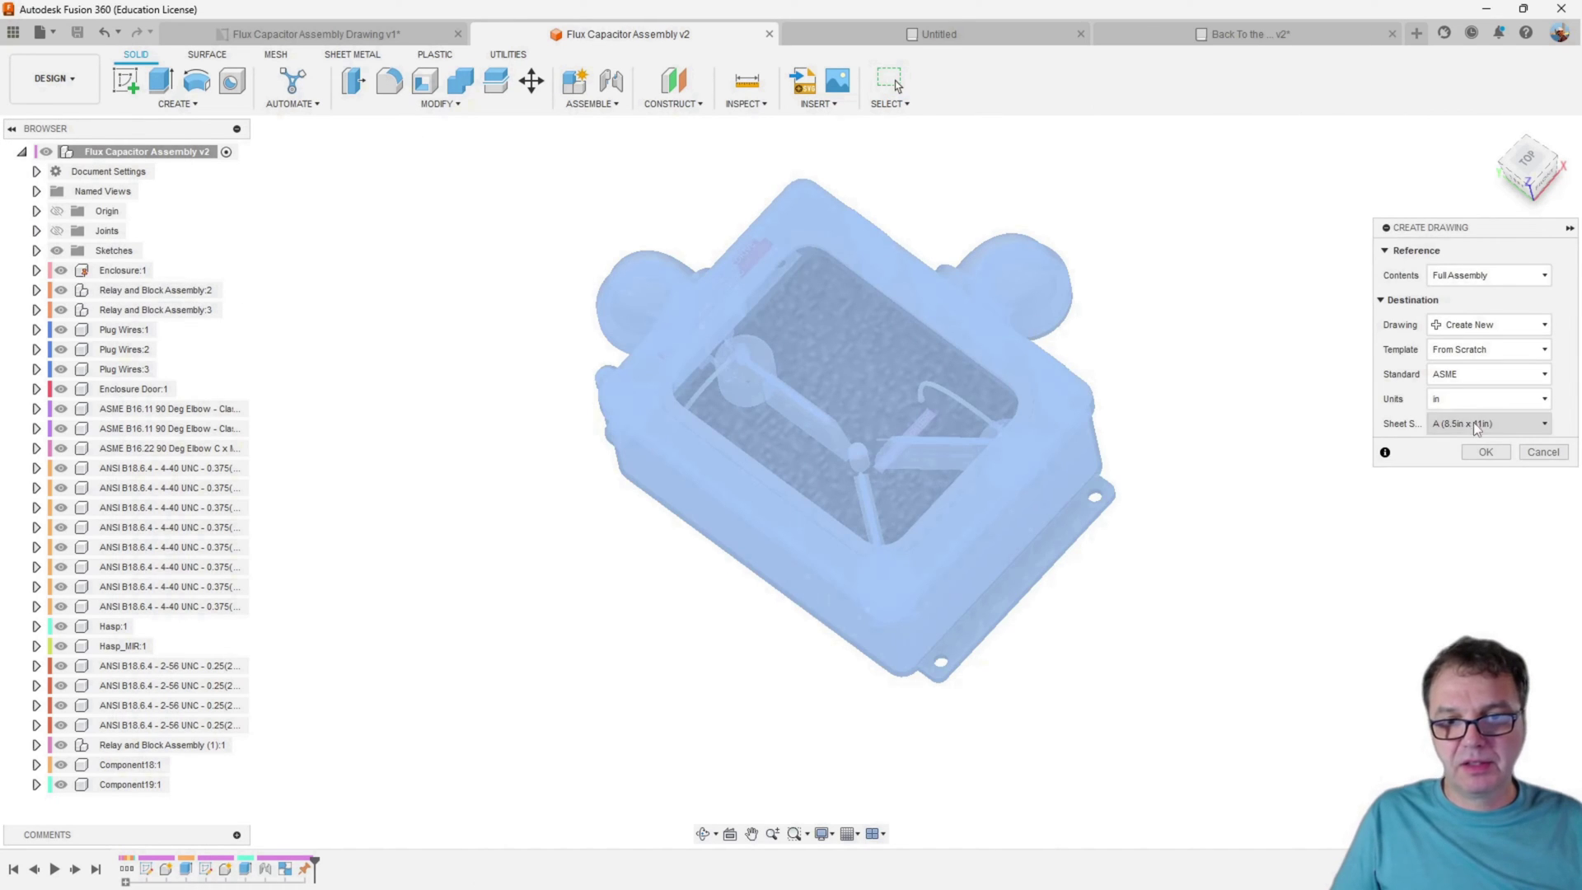
left_click(1486, 453)
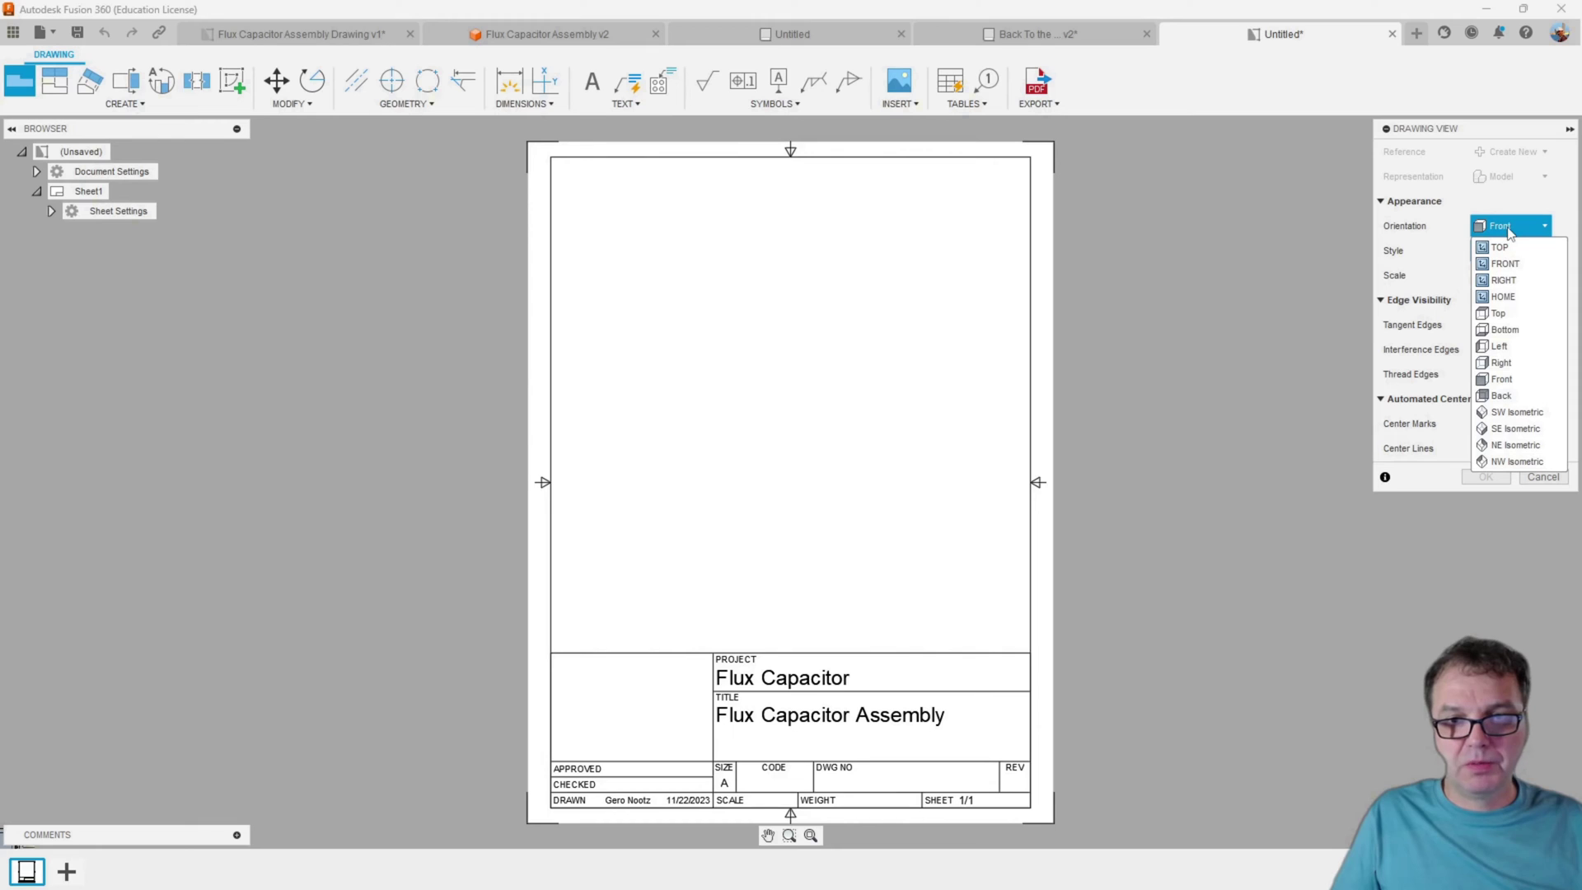
Place a base view with Top orientation at 1:1 scale near the middle of the open area above the title block
left_click(1499, 315)
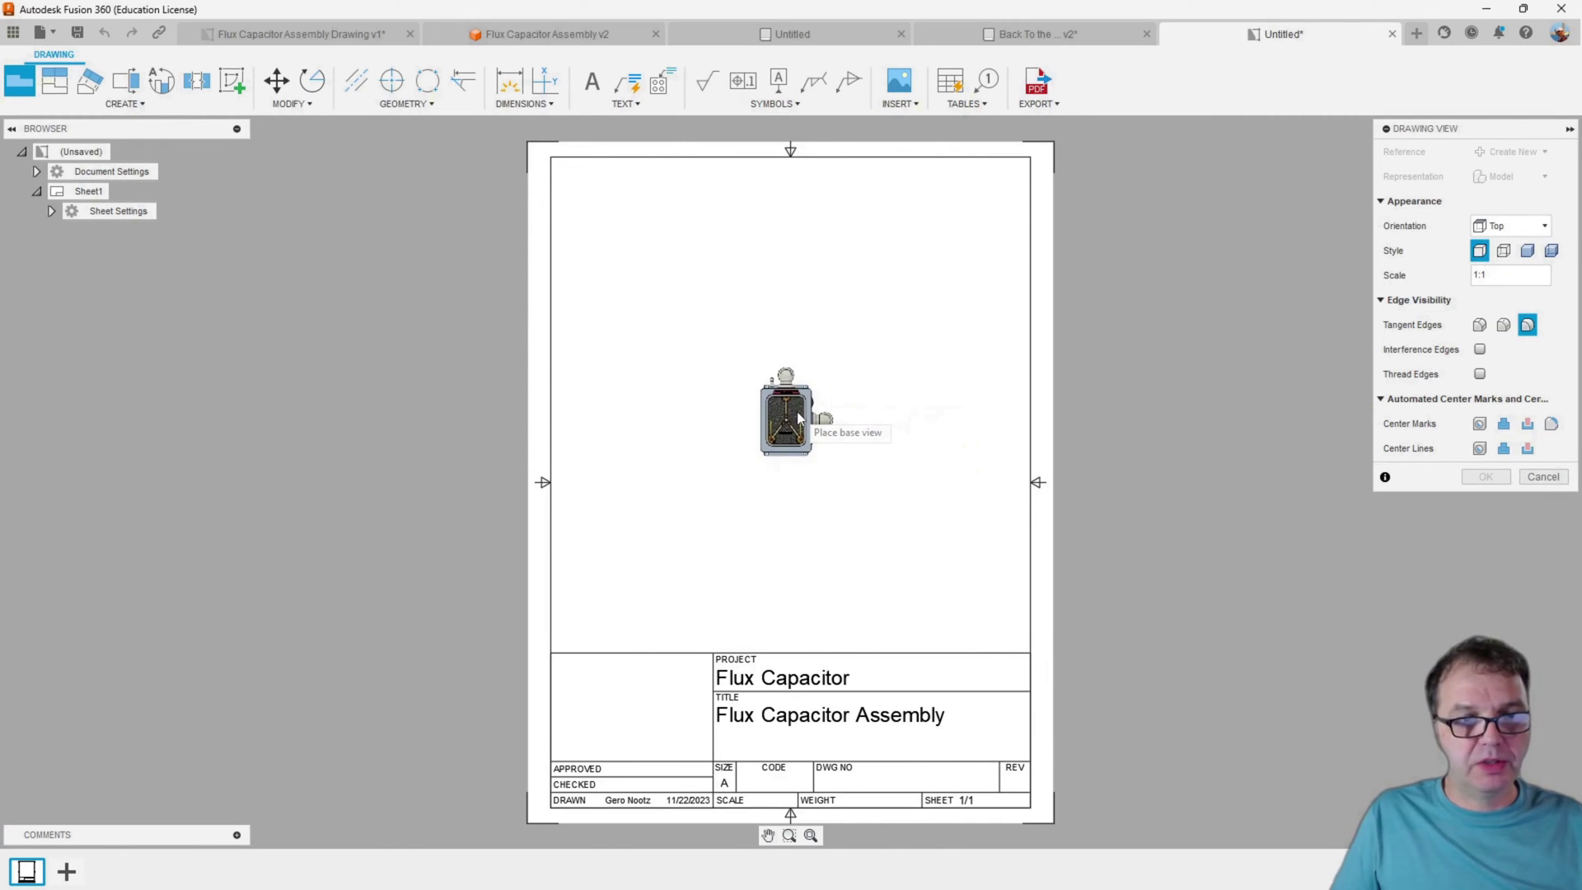
left_click(797, 416)
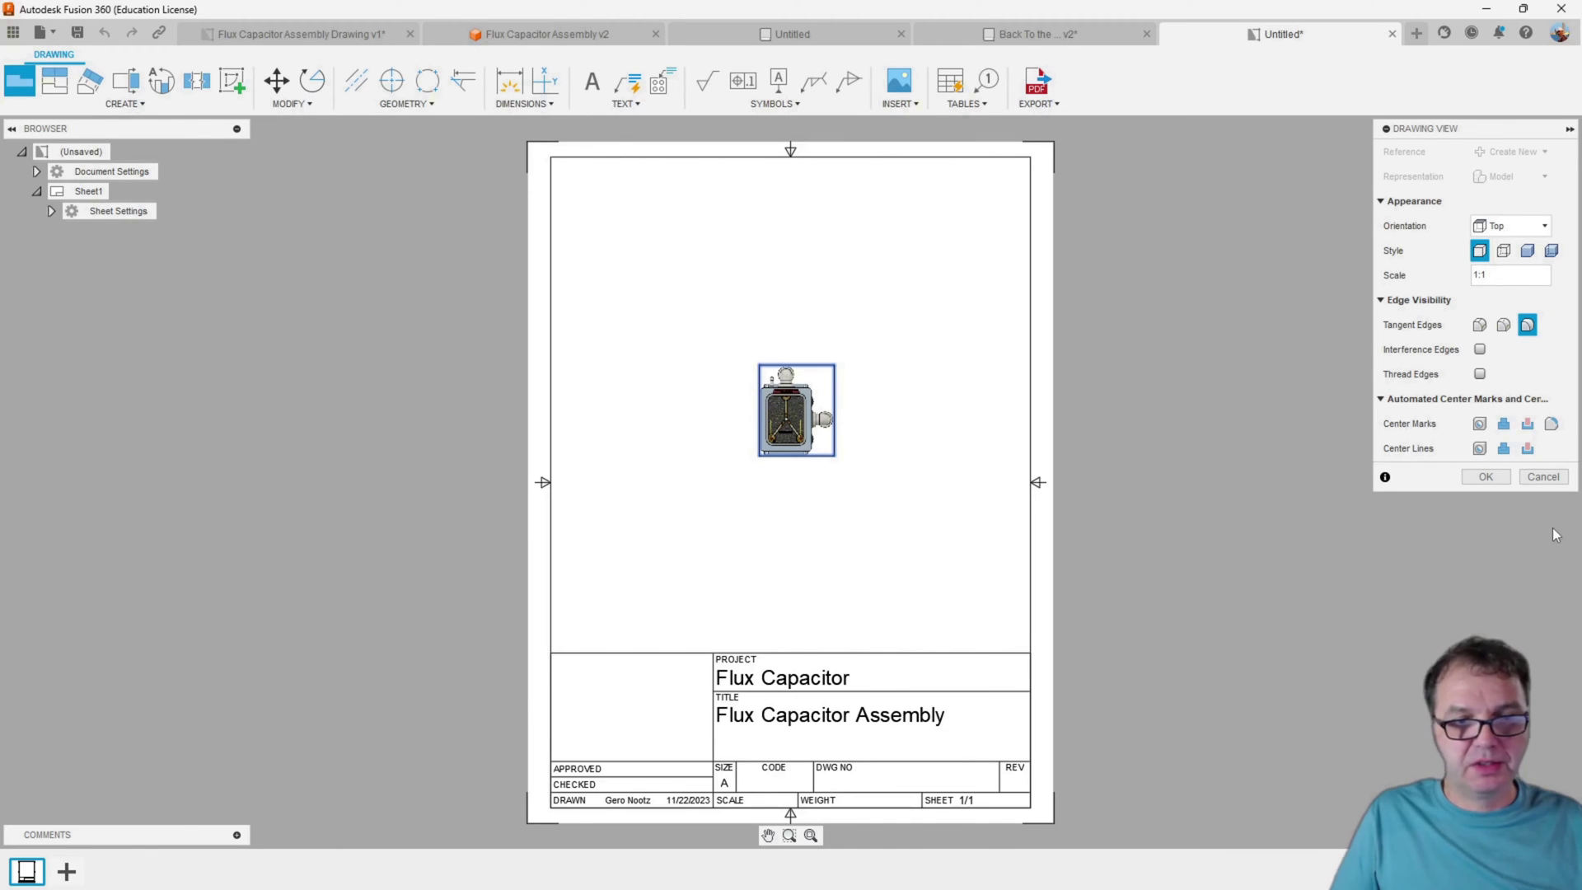
left_click(1479, 478)
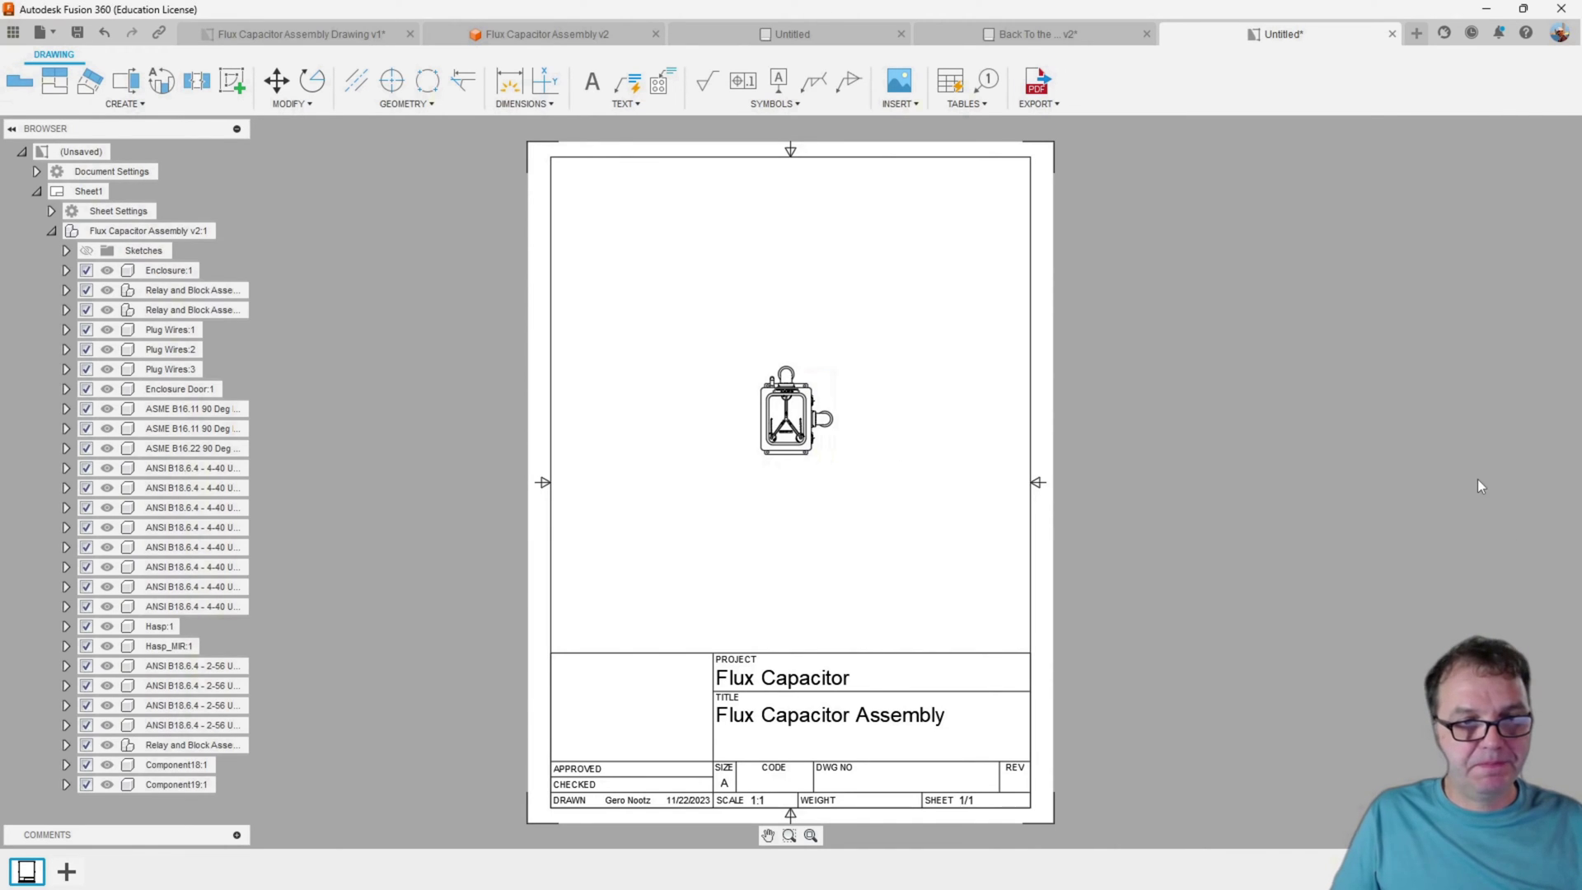
Export the sheet as DXF under the name Untitled Sheet1 to the local Temp folder, replacing the existing file
scroll(785, 423, "up", 3)
scroll(777, 436, "up", 5)
scroll(776, 434, "down", 4)
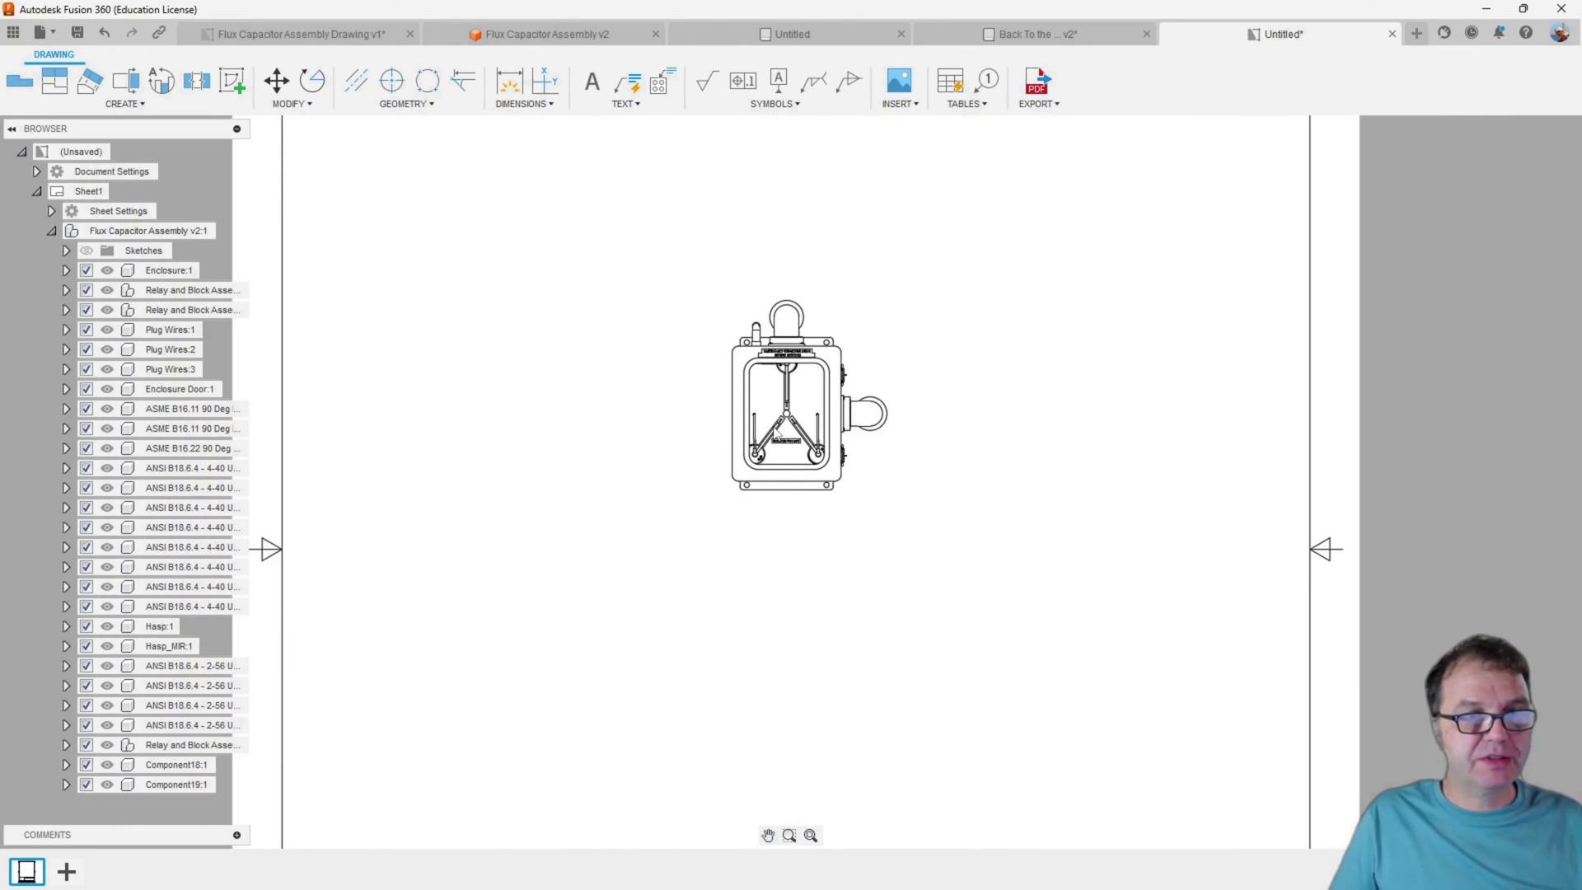
left_click(1041, 103)
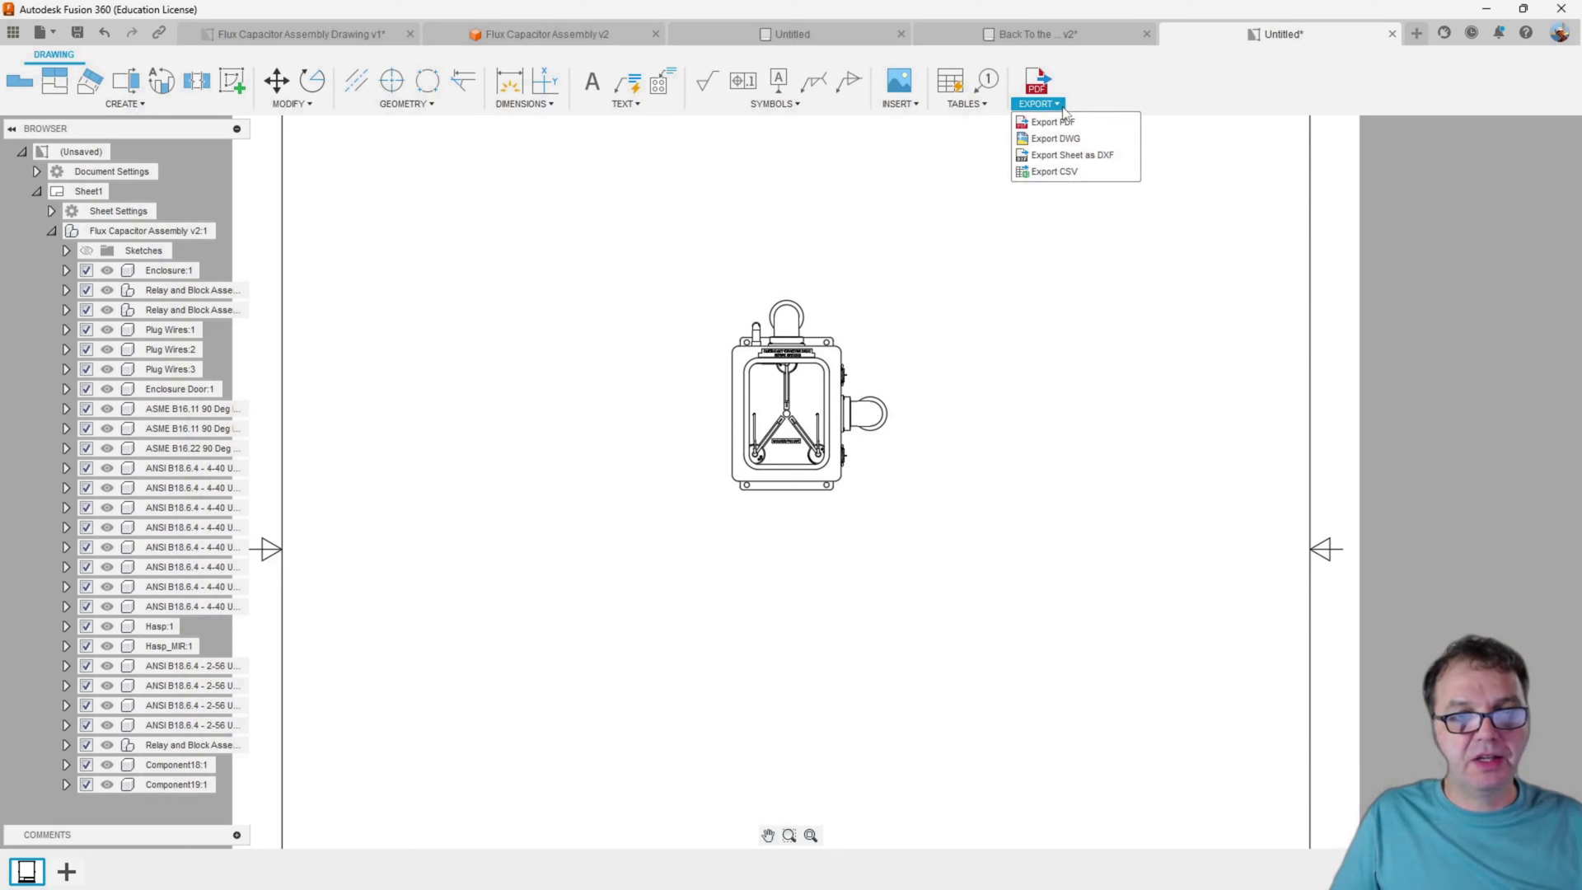
left_click(1048, 158)
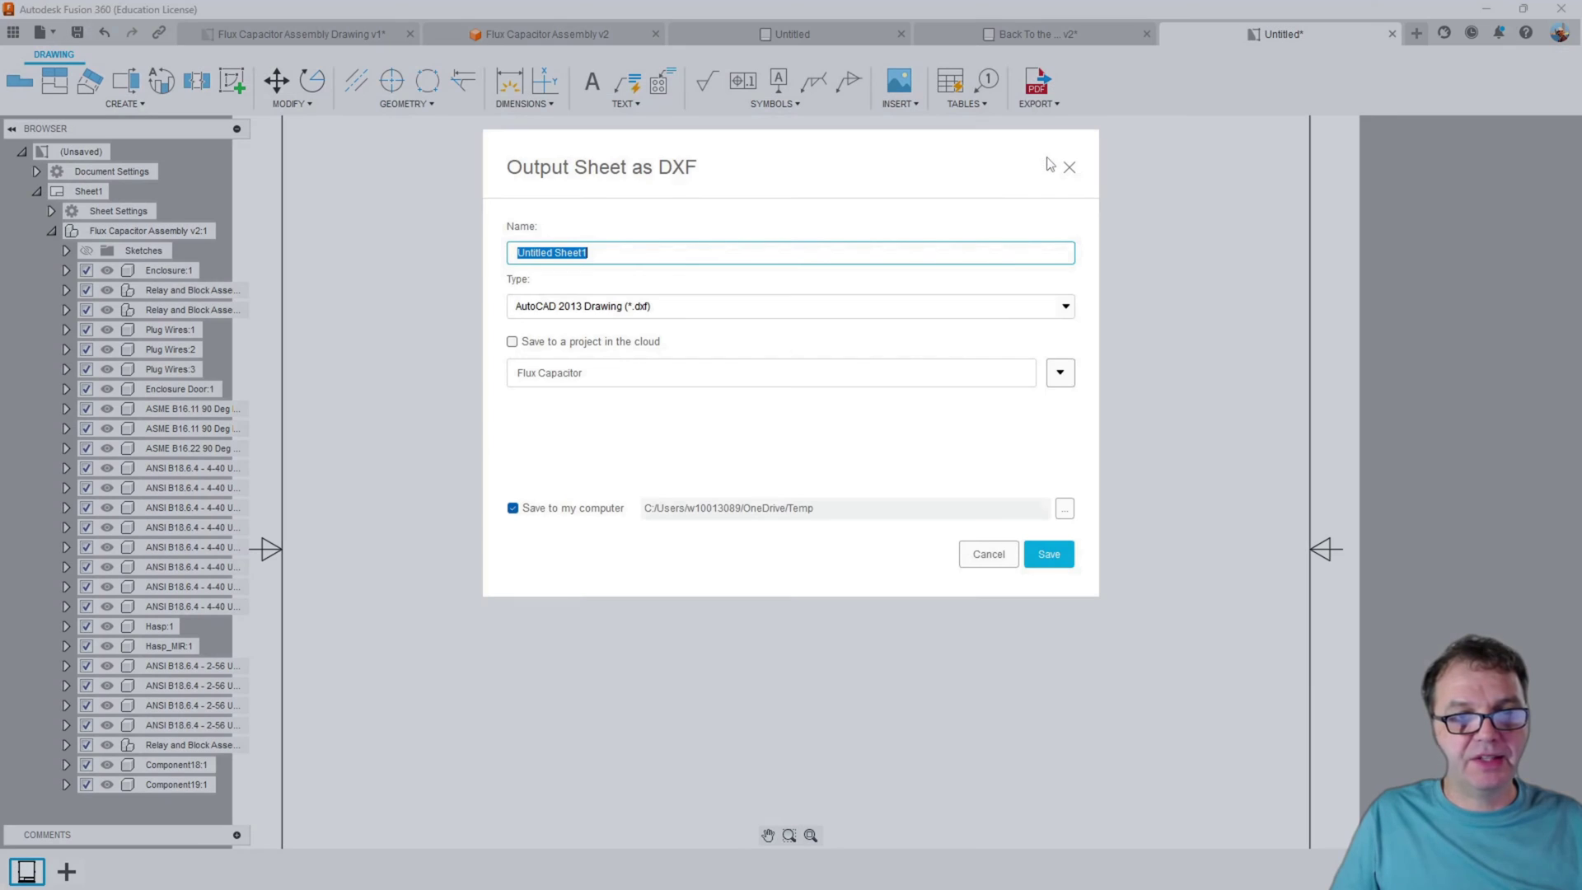
left_click(1055, 555)
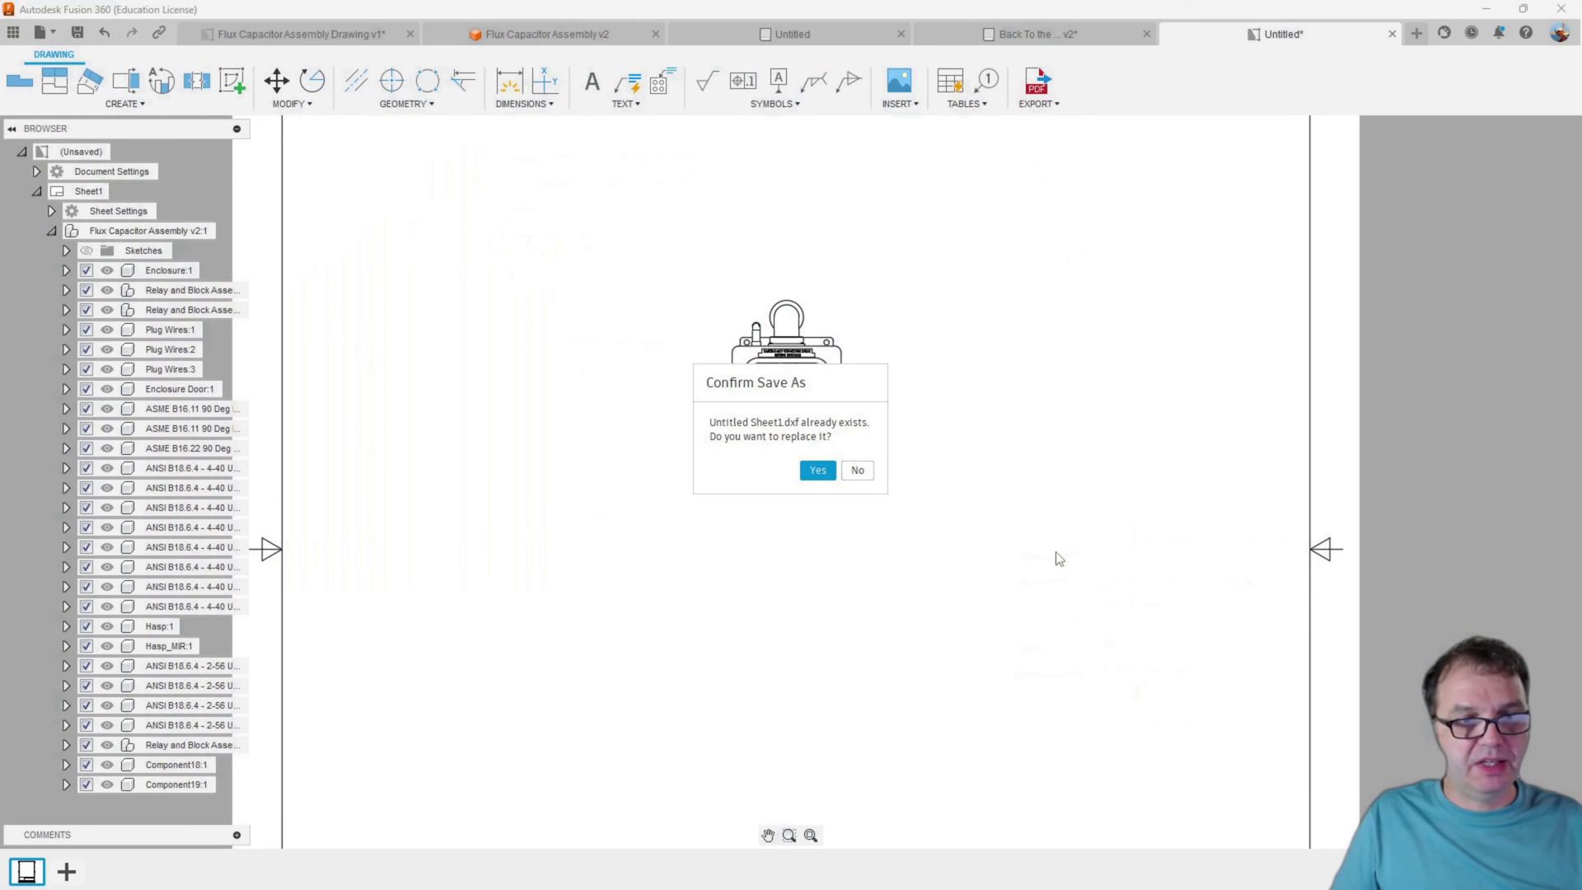
left_click(816, 472)
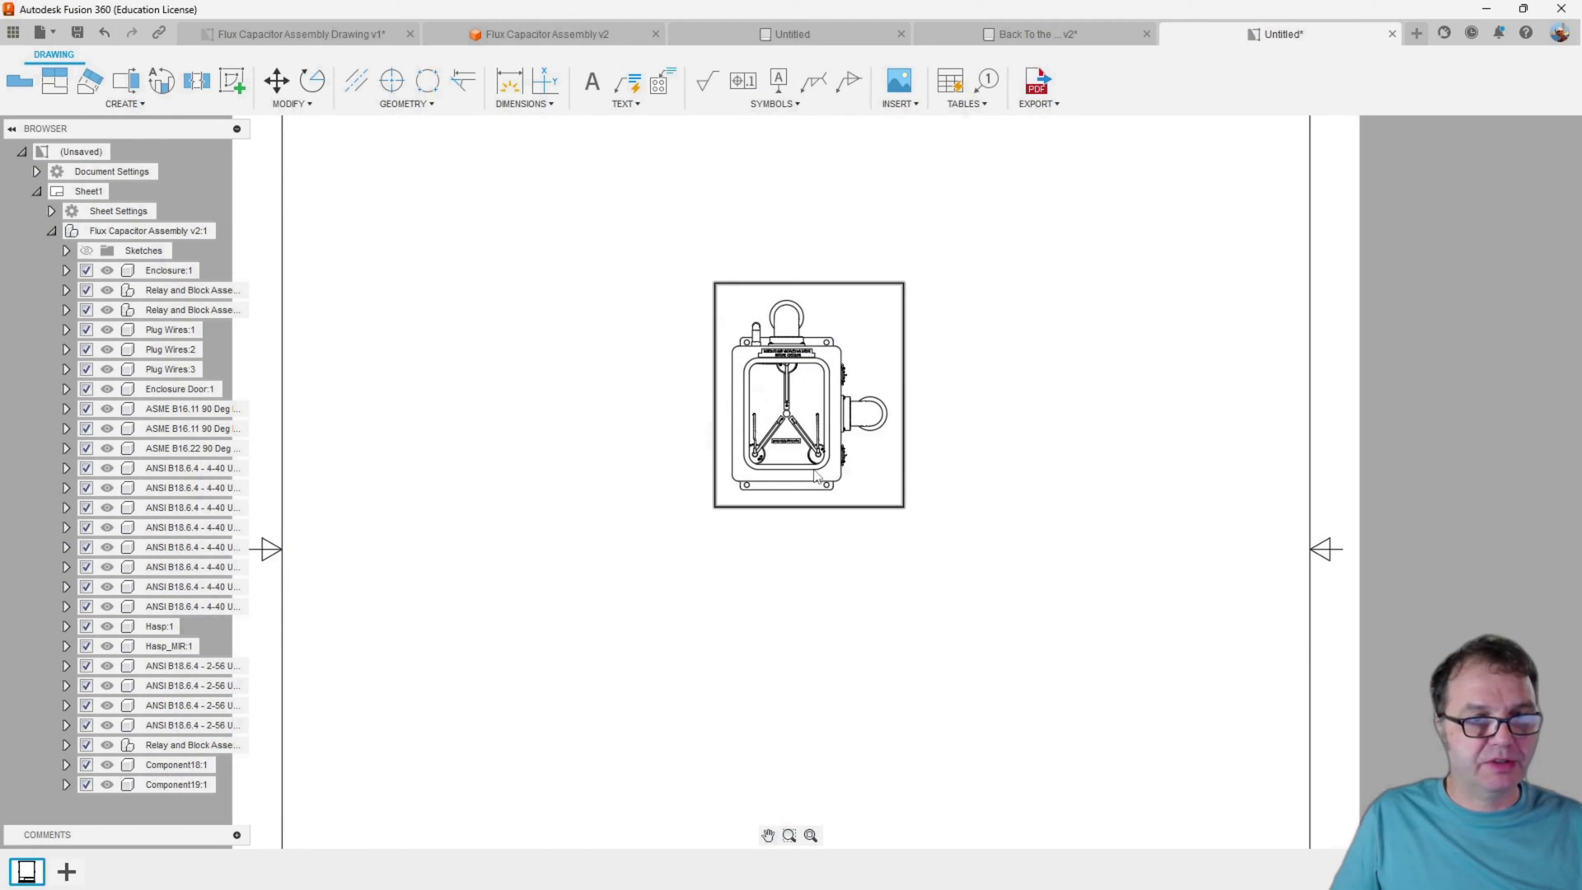
Return to the library's footprint editor and load Untitled Sheet1.dxf from the computer's Temp folder for DXF insertion
left_click(1040, 33)
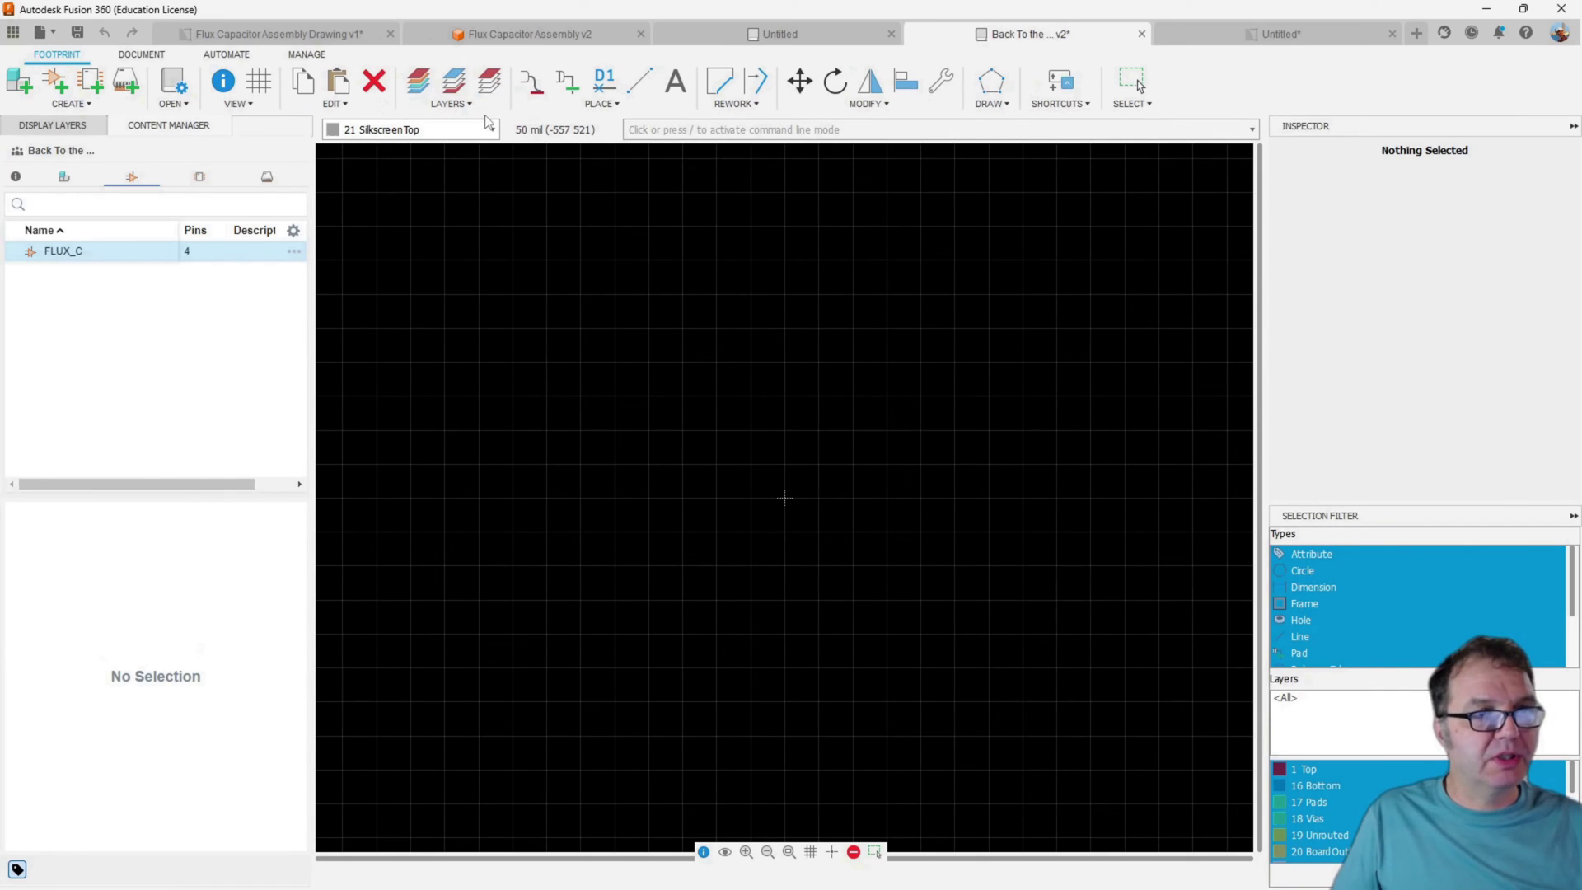
left_click(620, 105)
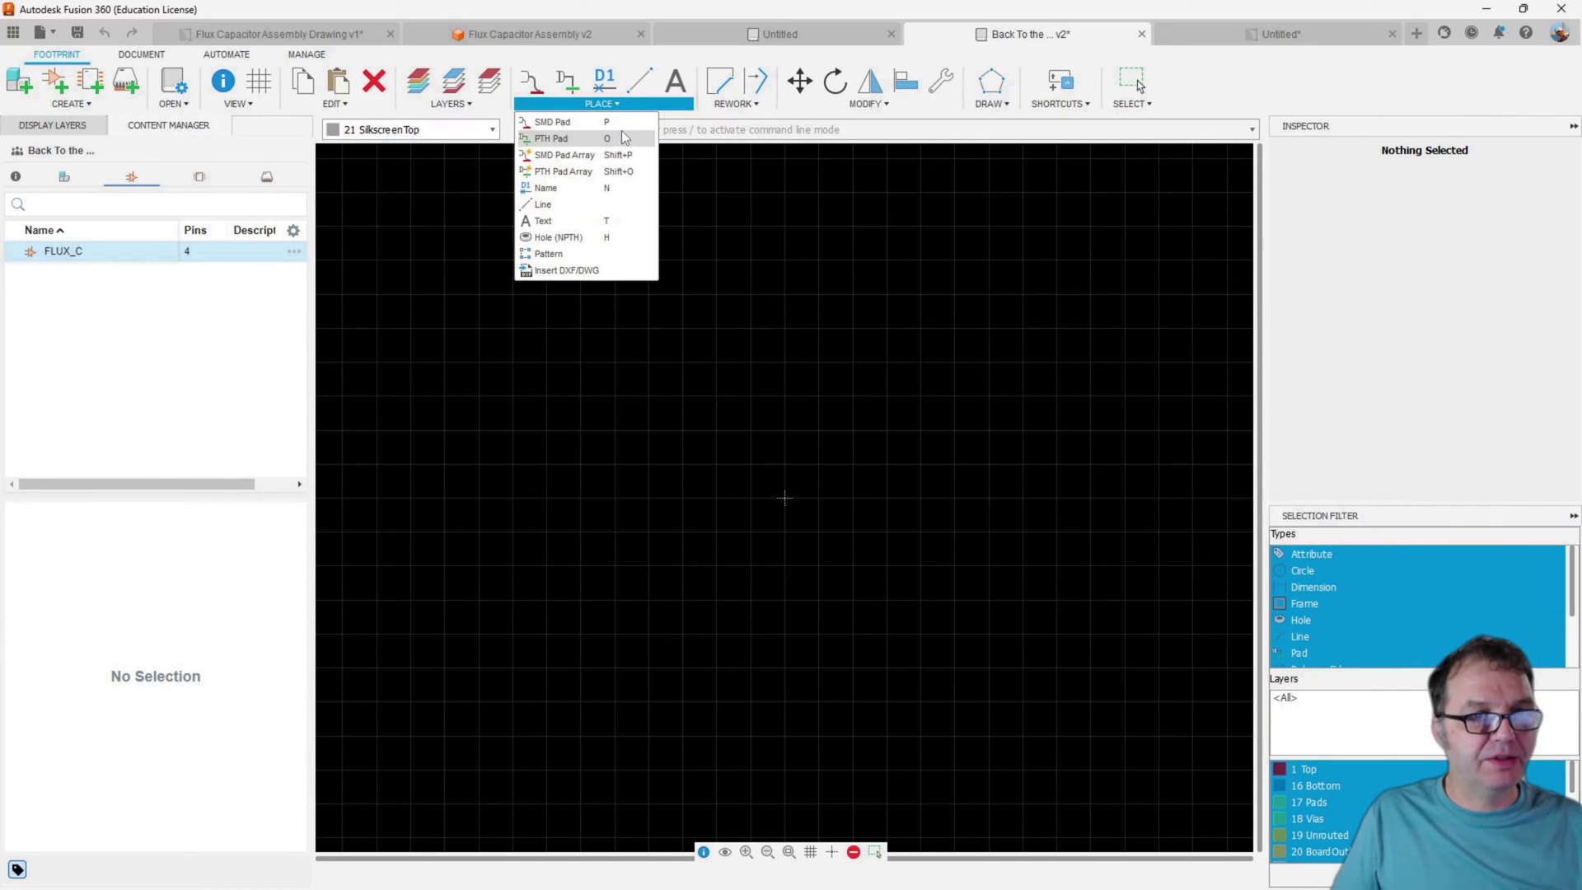
left_click(547, 270)
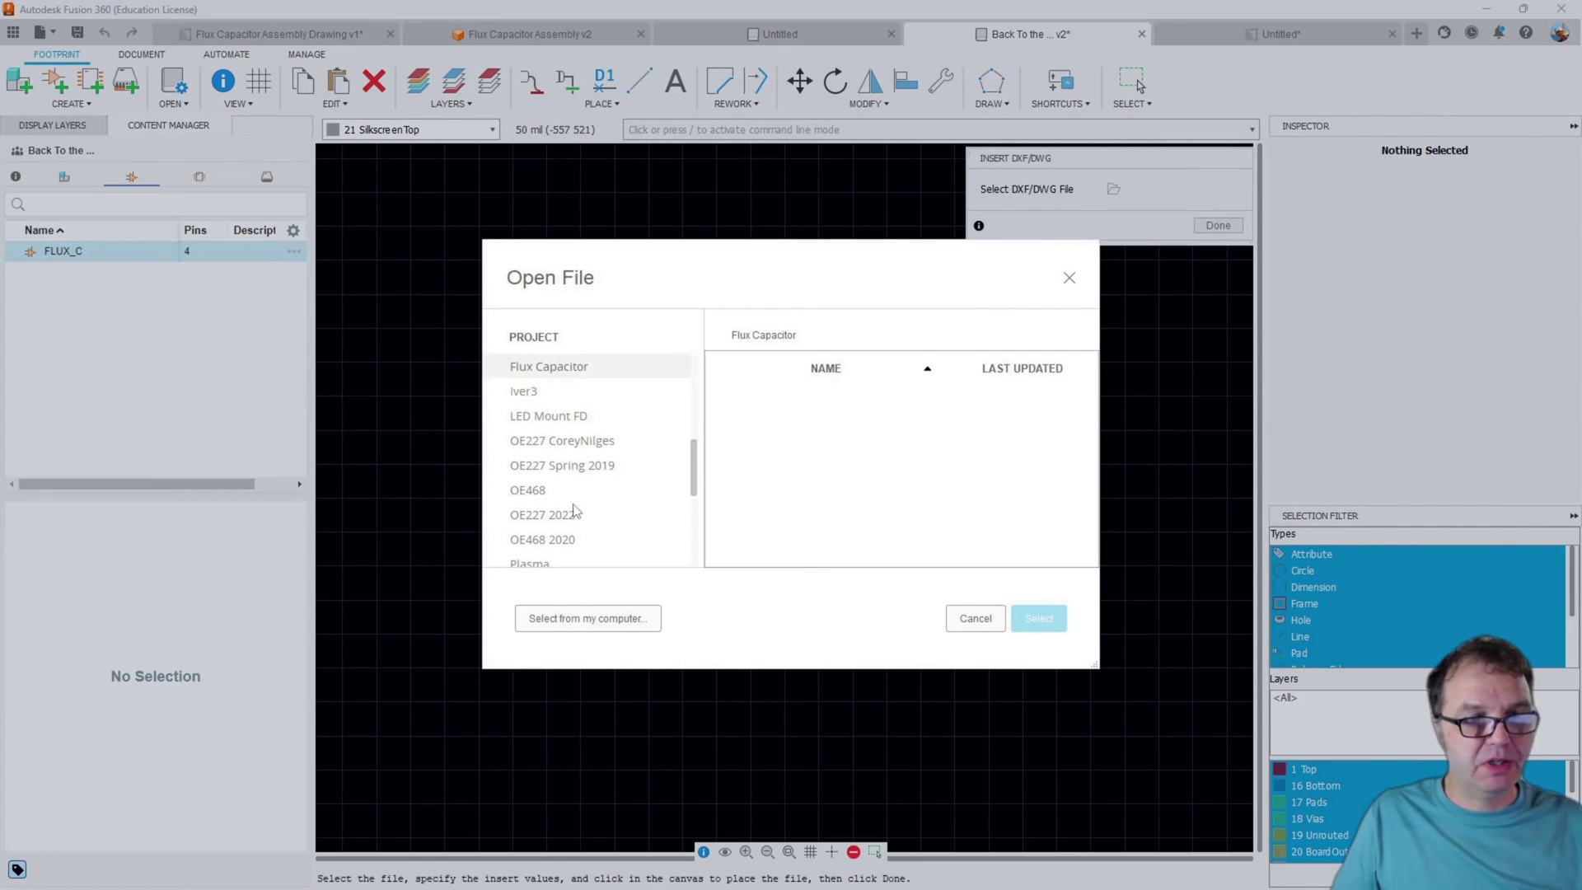
left_click(588, 619)
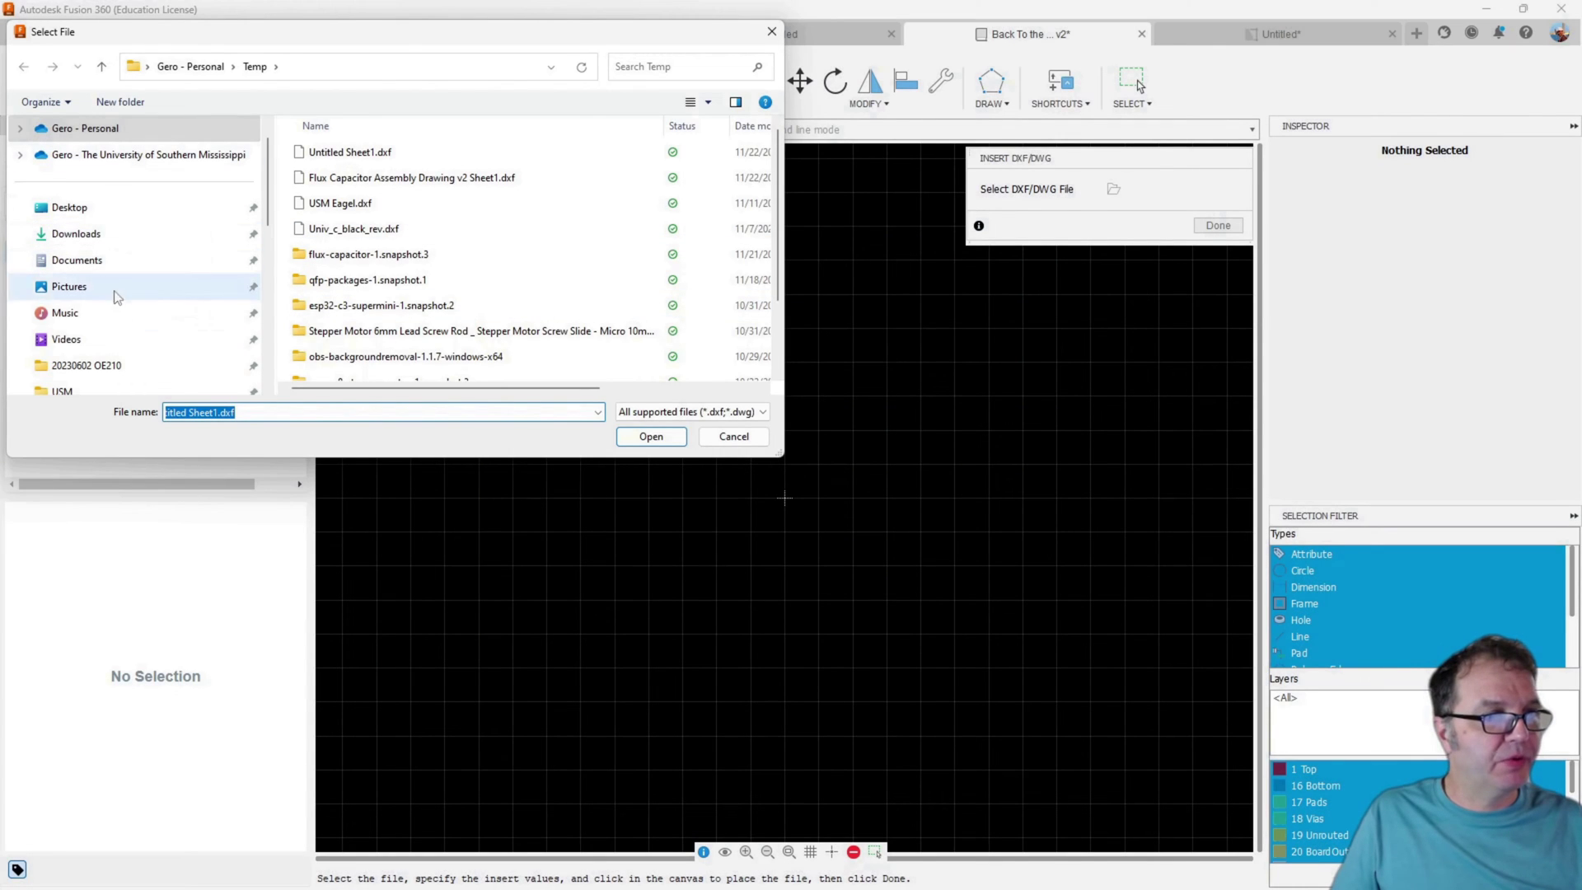
scroll(74, 354, "down", 2)
left_click(82, 290)
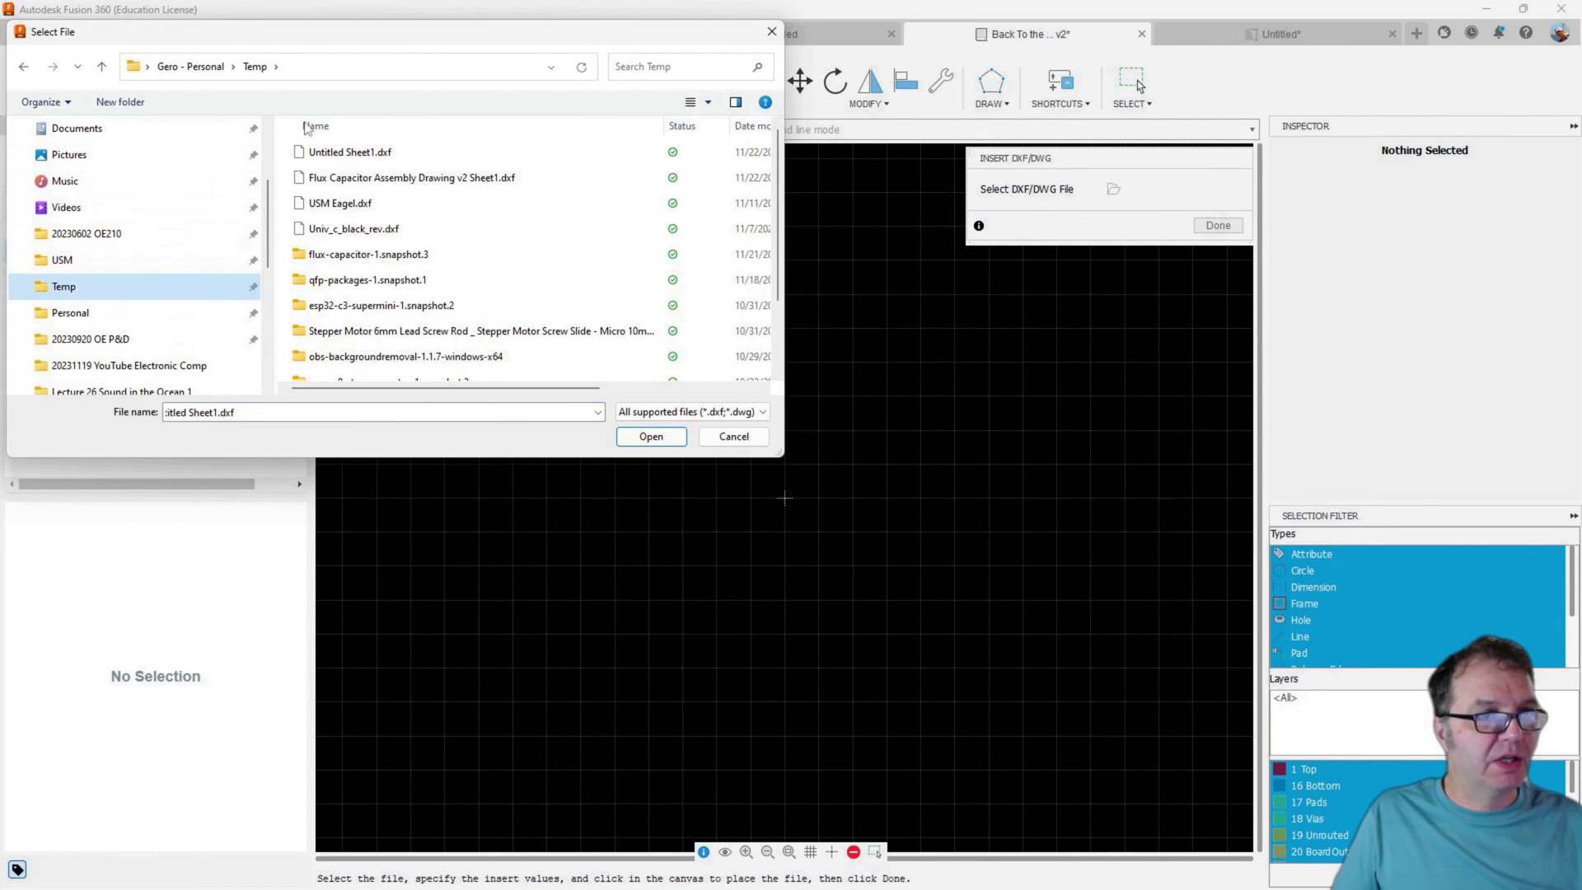
double_click(356, 156)
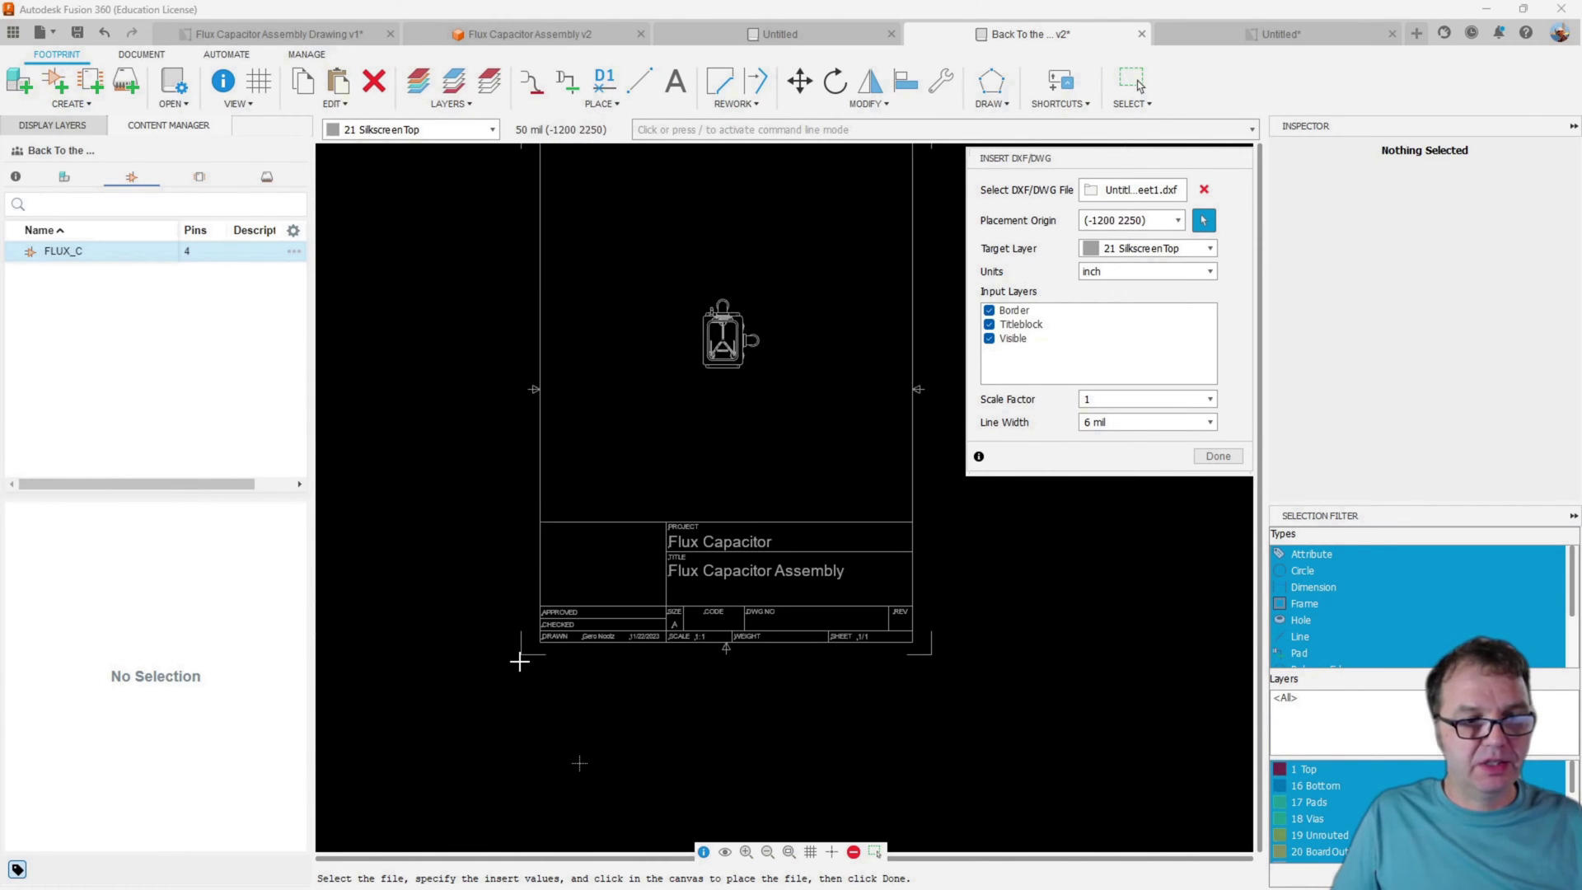
Place the DXF on layer 21 SilkscreenTop at (-4200 -6500), in inches with scale factor 1 and 6 mil line width
scroll(559, 657, "down", 8)
scroll(520, 759, "up", 7)
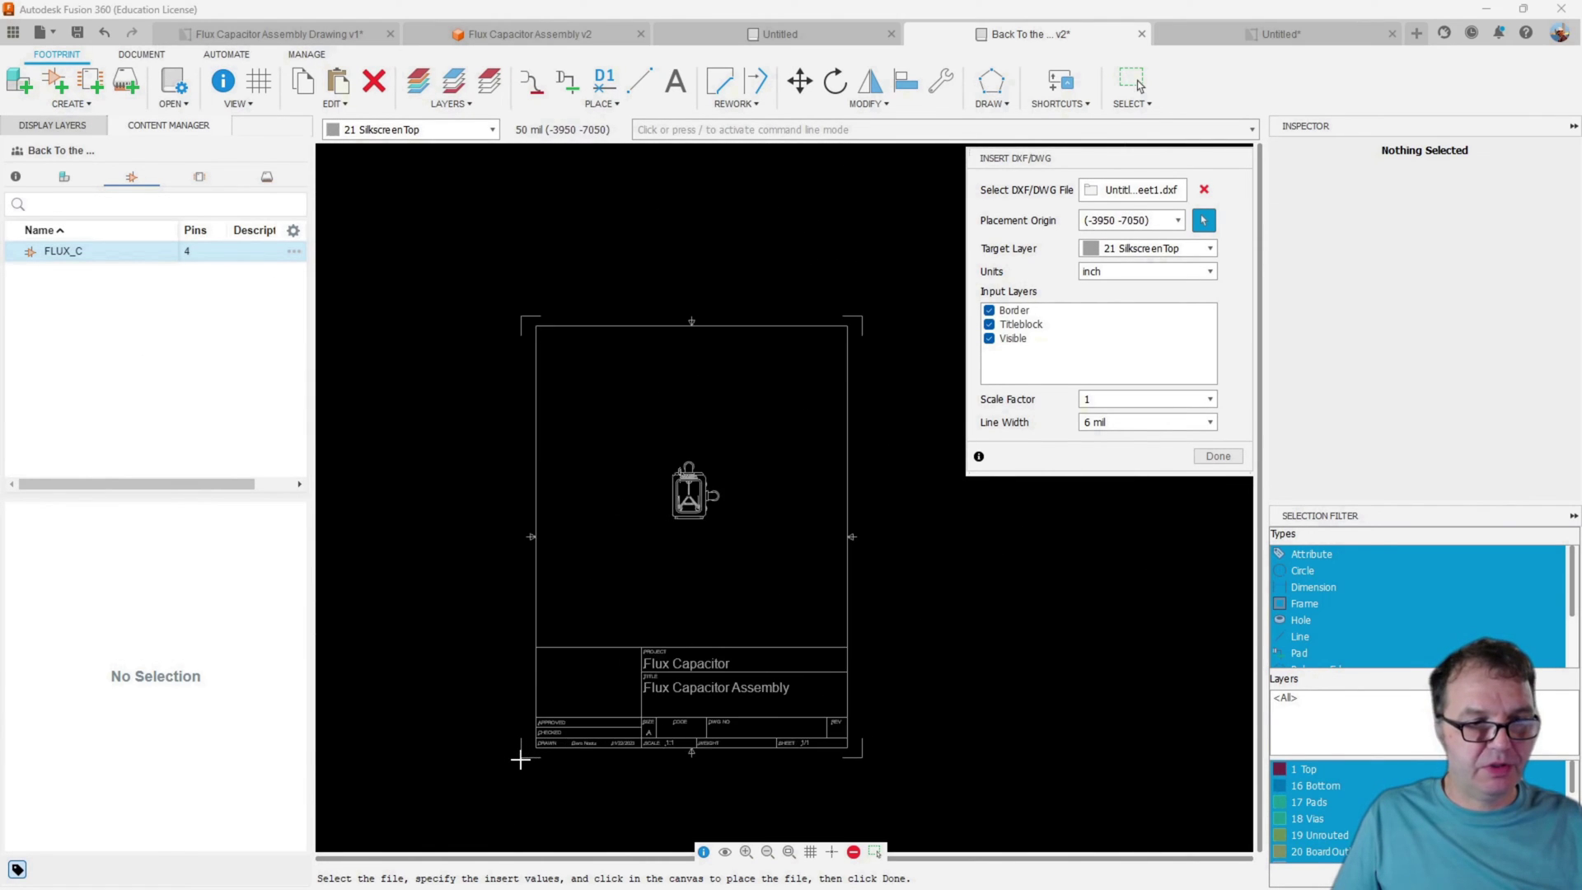
scroll(520, 760, "up", 2)
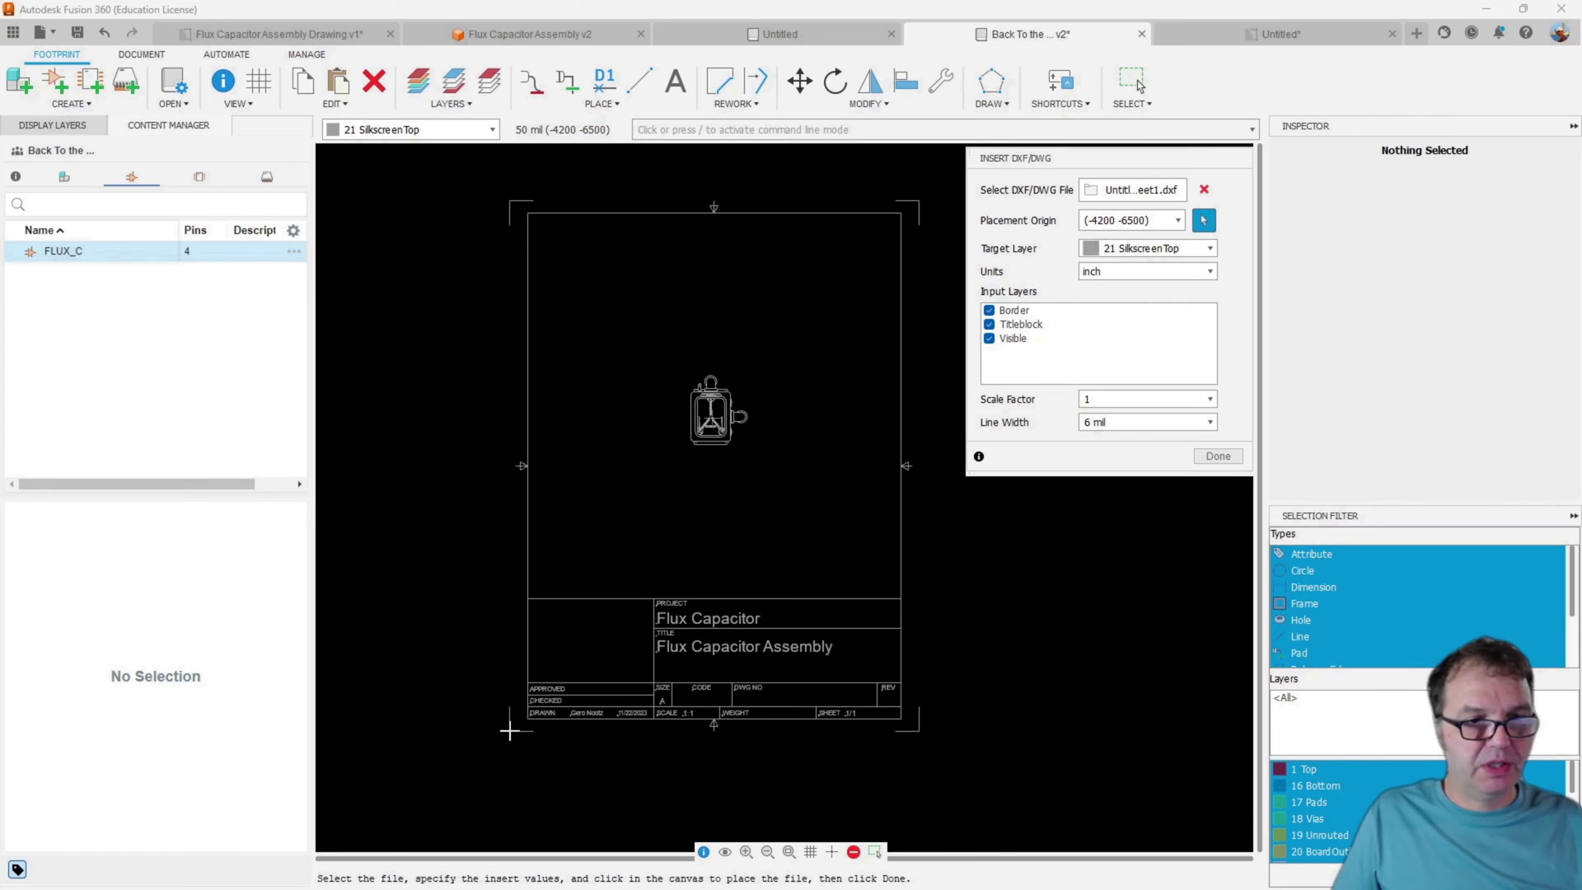
left_click(510, 731)
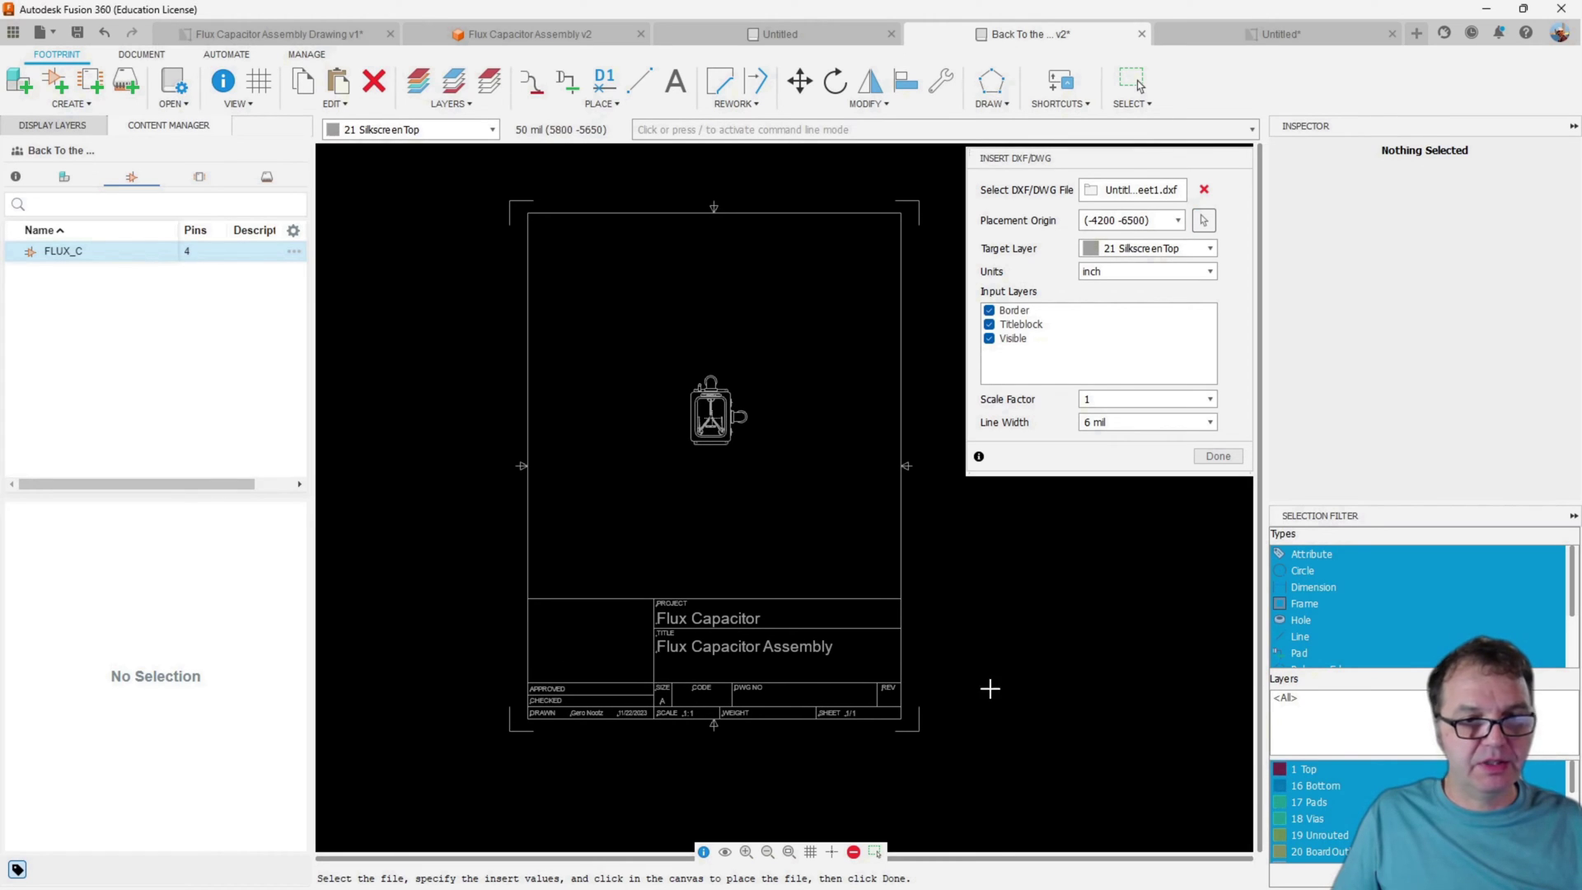
left_click(1218, 456)
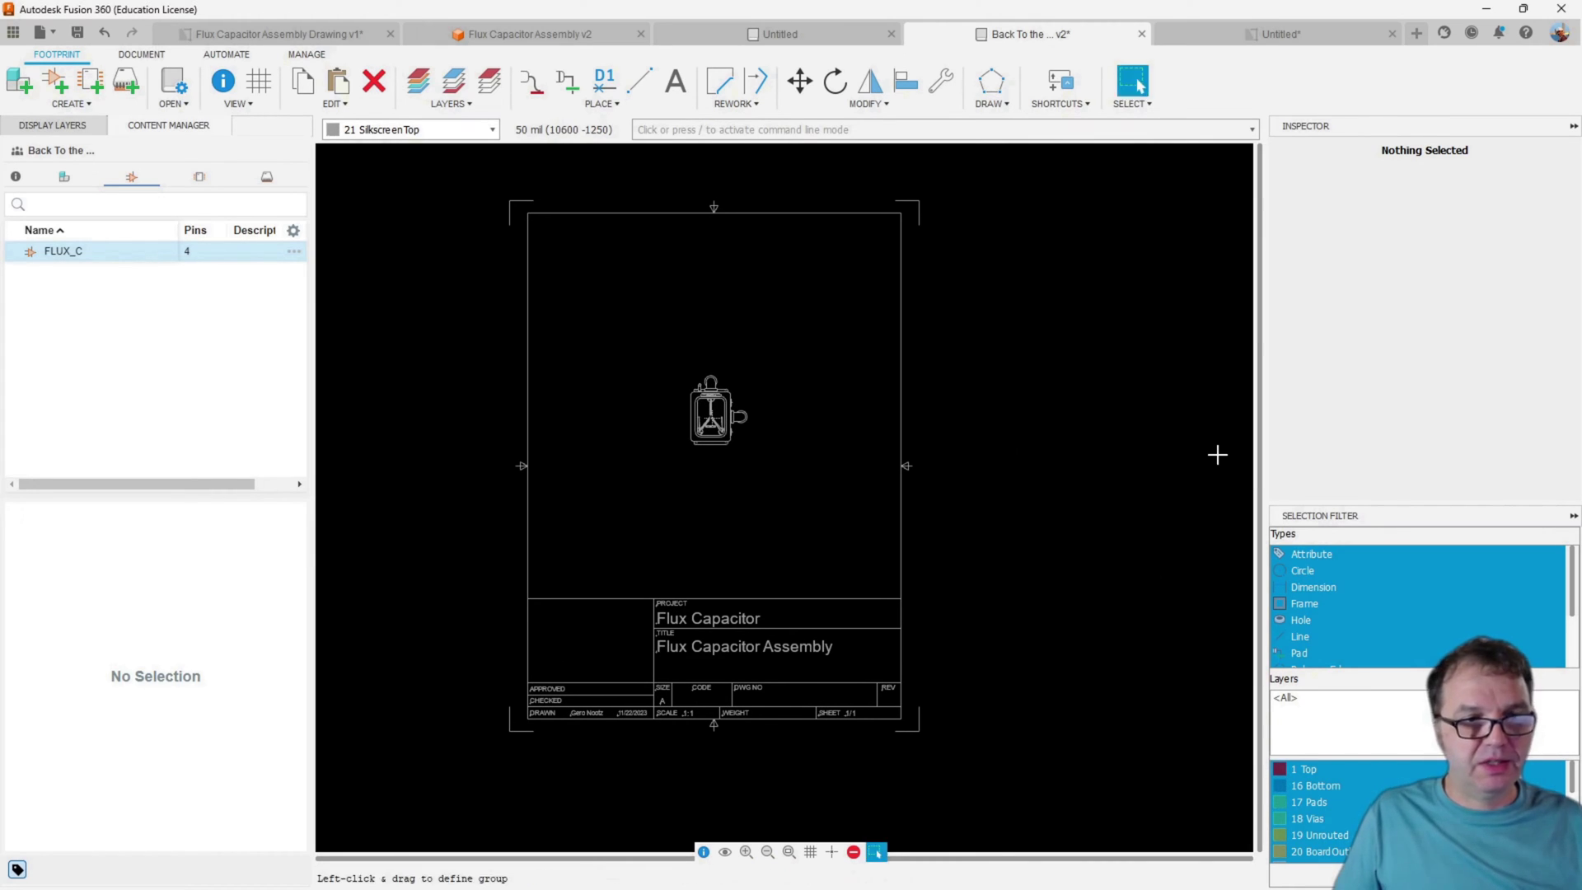
Delete the imported sheet border, title block and edge arrows, keeping only the flux capacitor outline
left_click_drag(473, 179, 1001, 322)
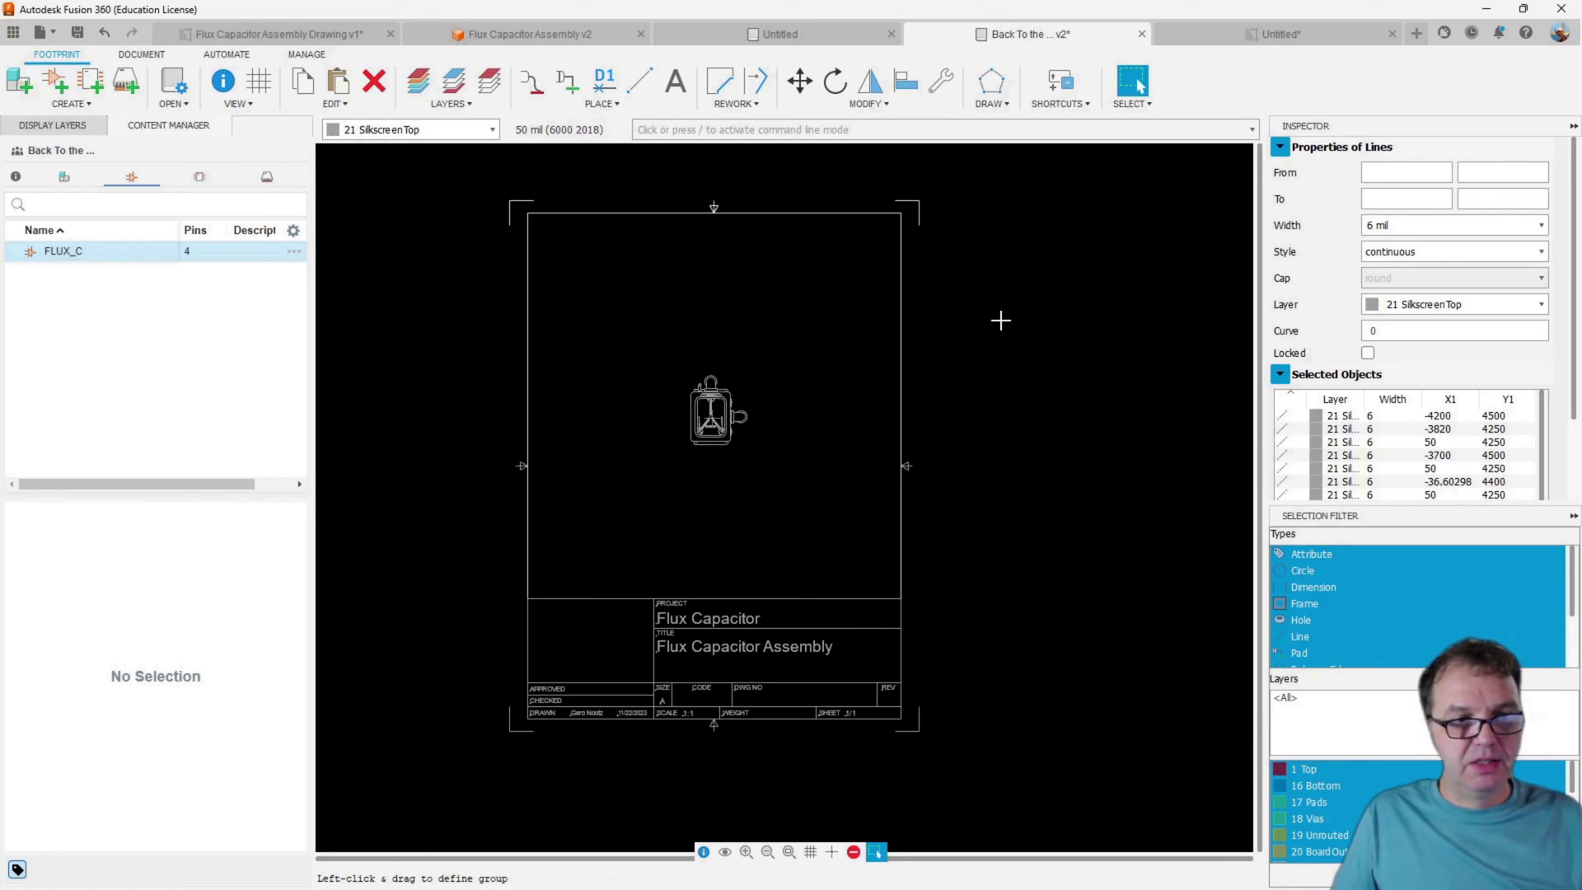
key("Delete")
left_click_drag(413, 512, 1085, 759)
key("Delete")
left_click_drag(442, 399, 519, 485)
key("Delete")
left_click_drag(873, 381, 981, 521)
key("Delete")
Move the whole flux capacitor outline on the alternate grid so its small central circle sits approximately on the footprint origin
scroll(699, 424, "up", 5)
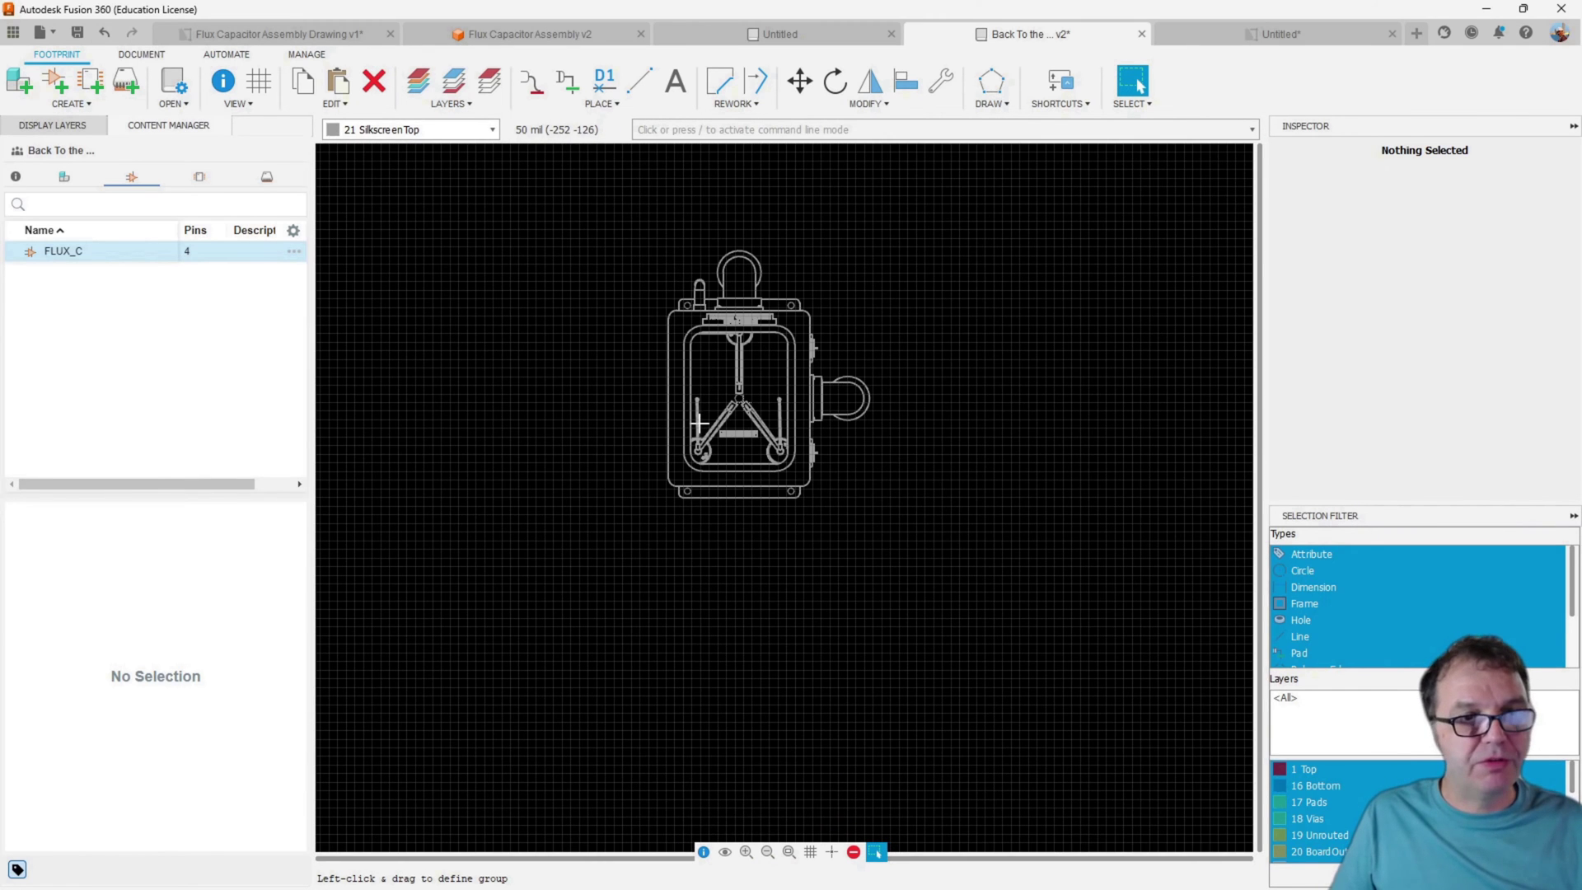
left_click_drag(638, 219, 944, 549)
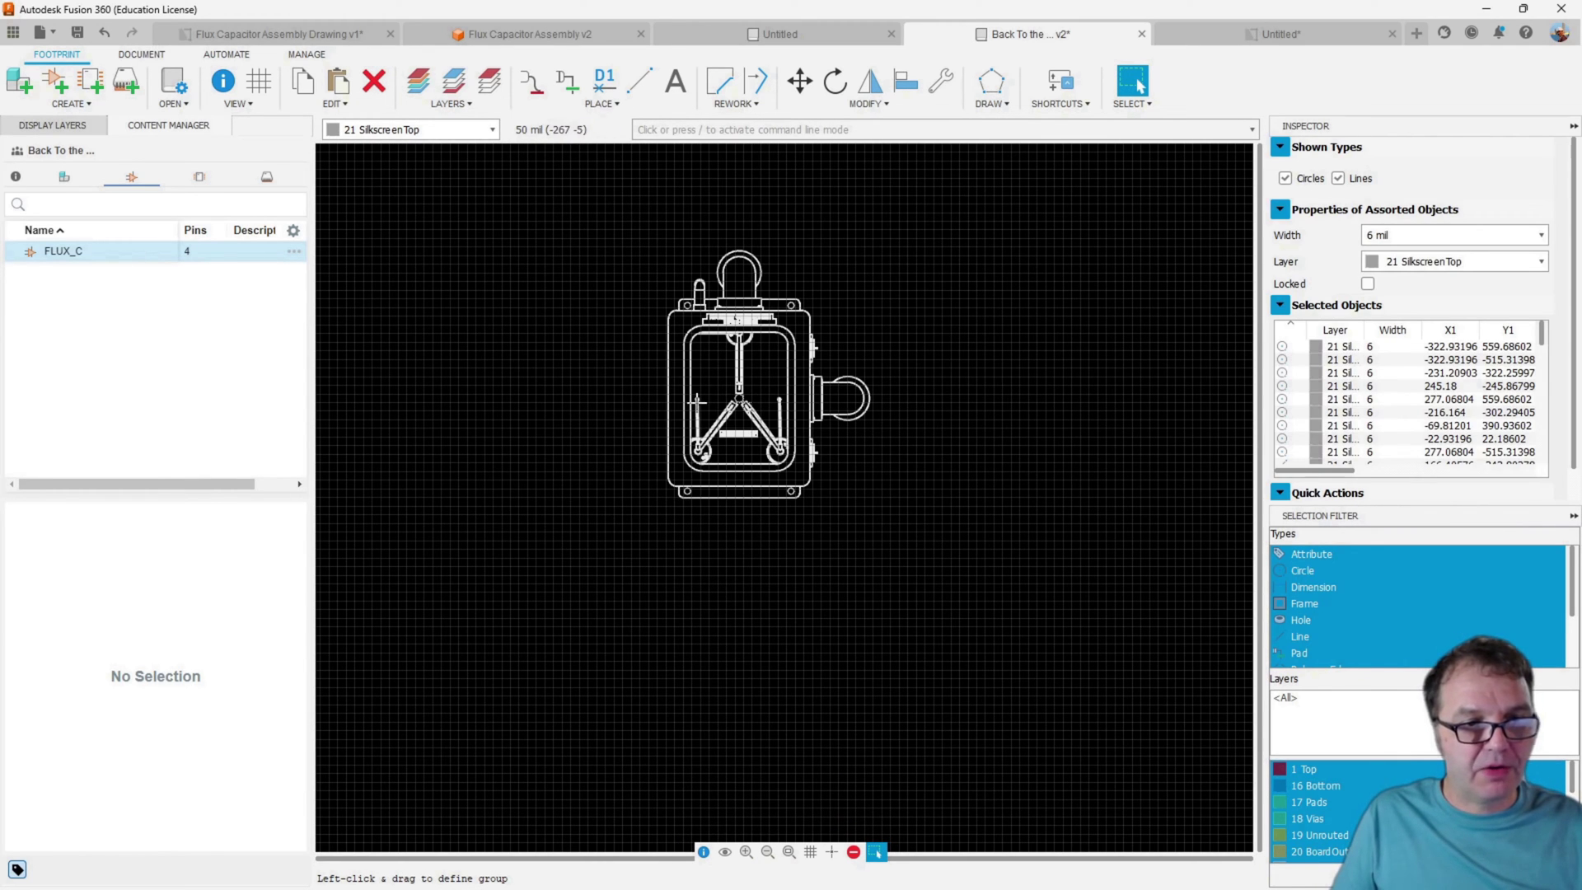
key("m")
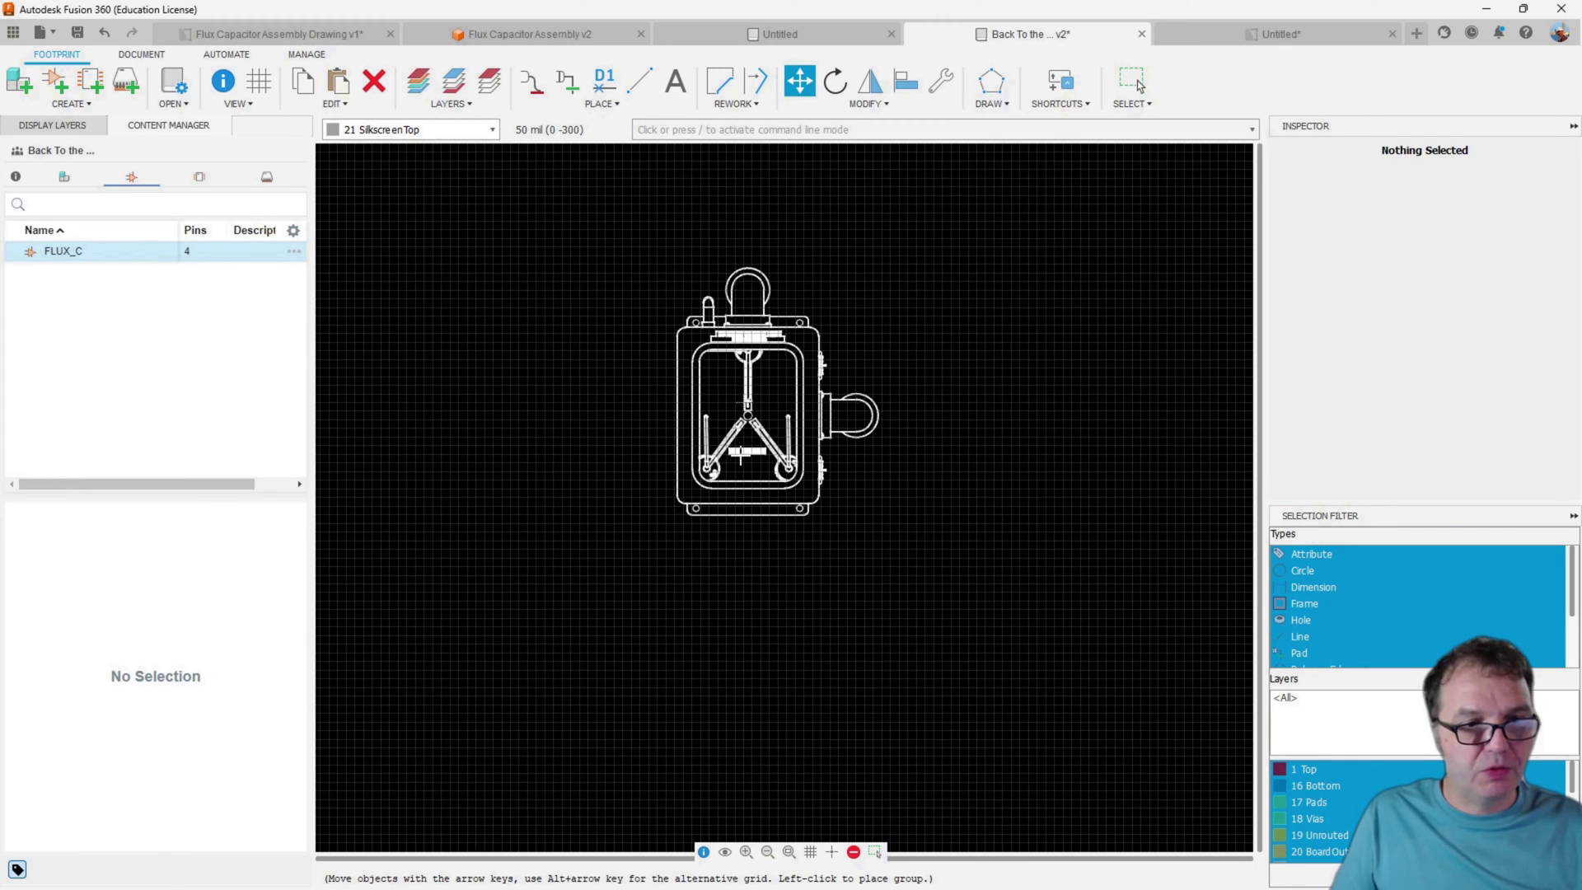
scroll(734, 445, "up", 7)
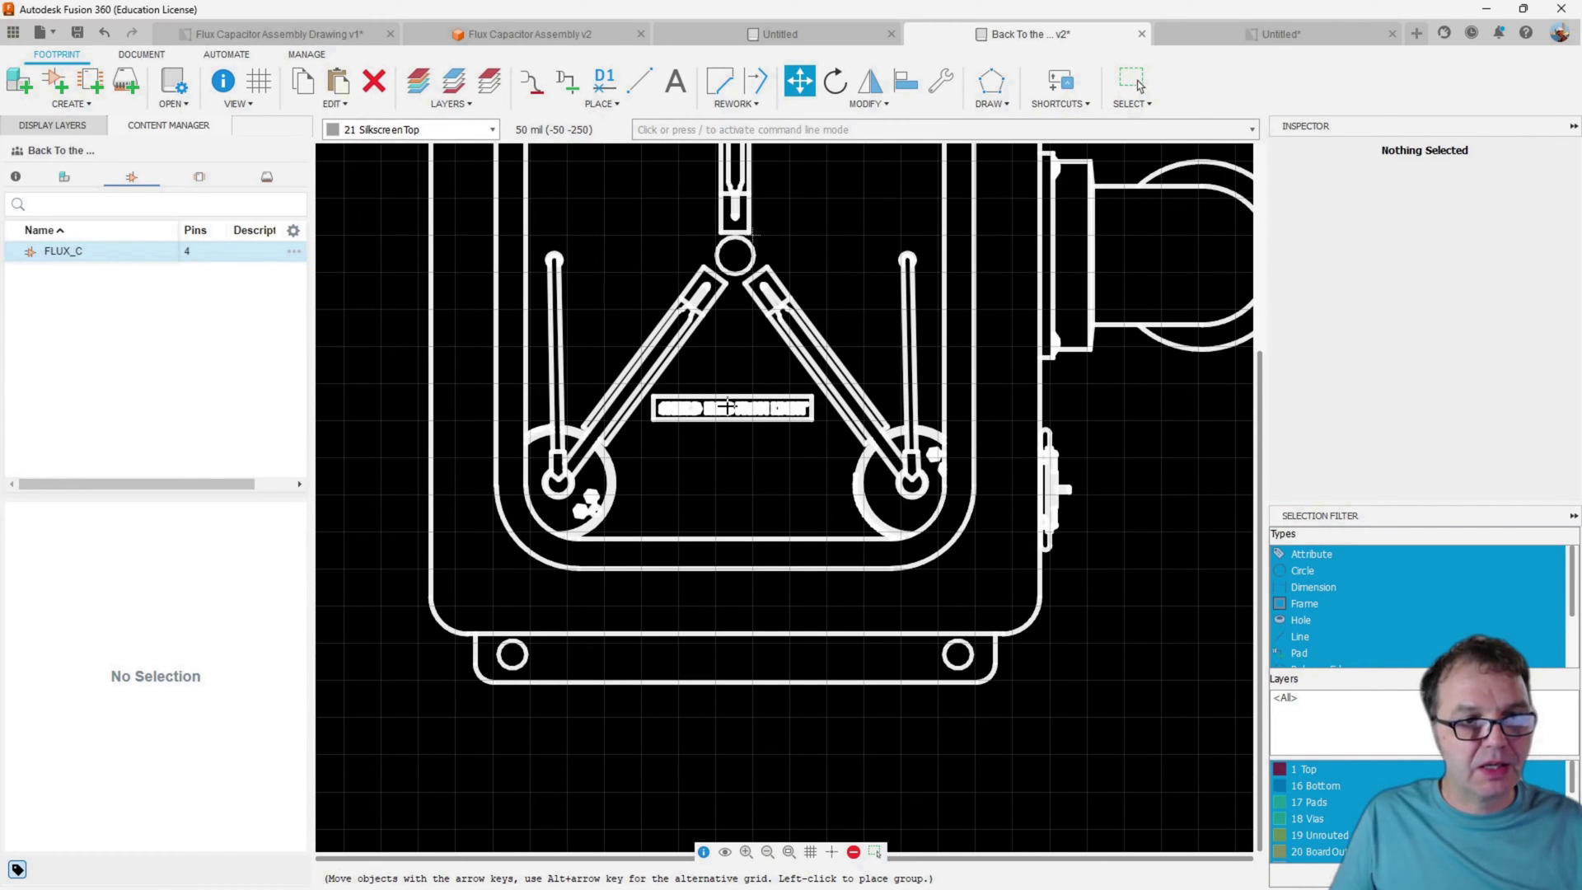
key("alt")
left_click(733, 405)
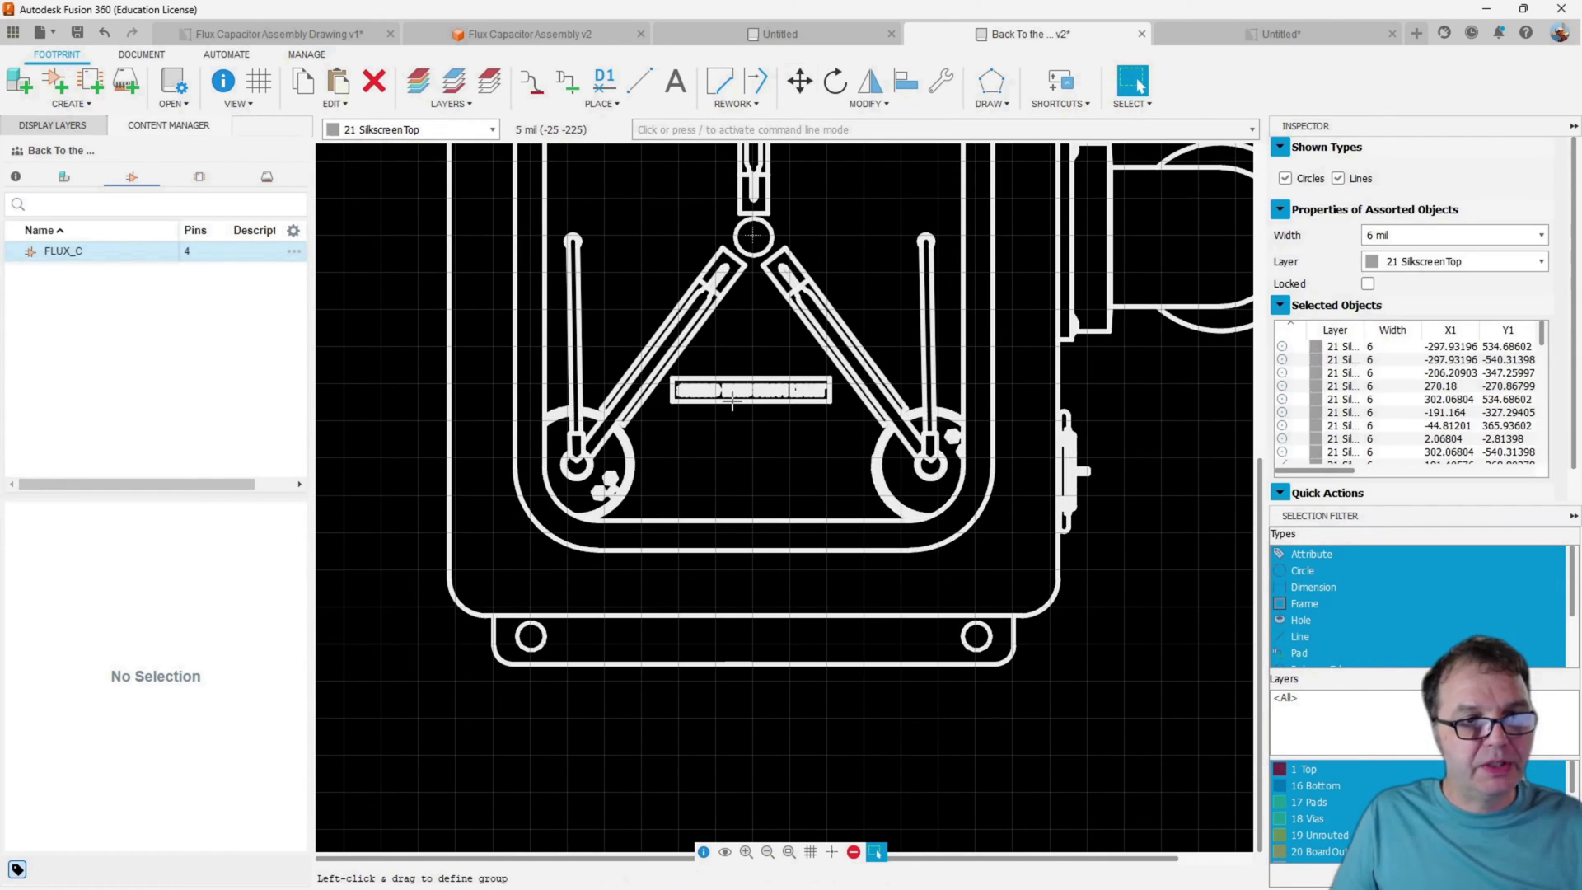
Set the alternate grid to its finest spacing, 0.000123031496 mil
left_click(810, 851)
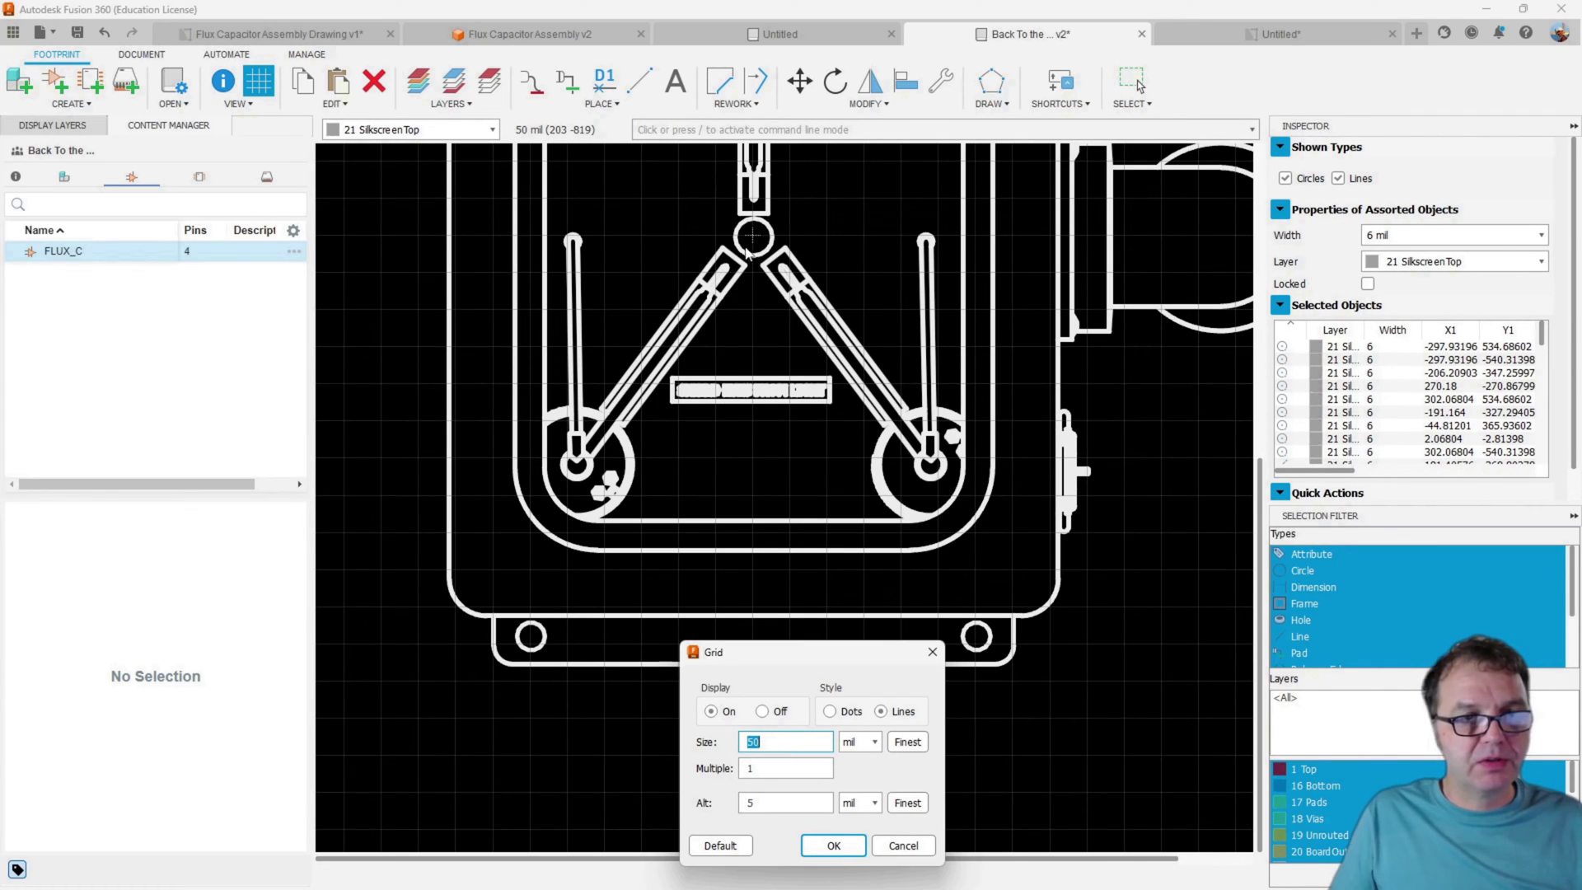
left_click(909, 806)
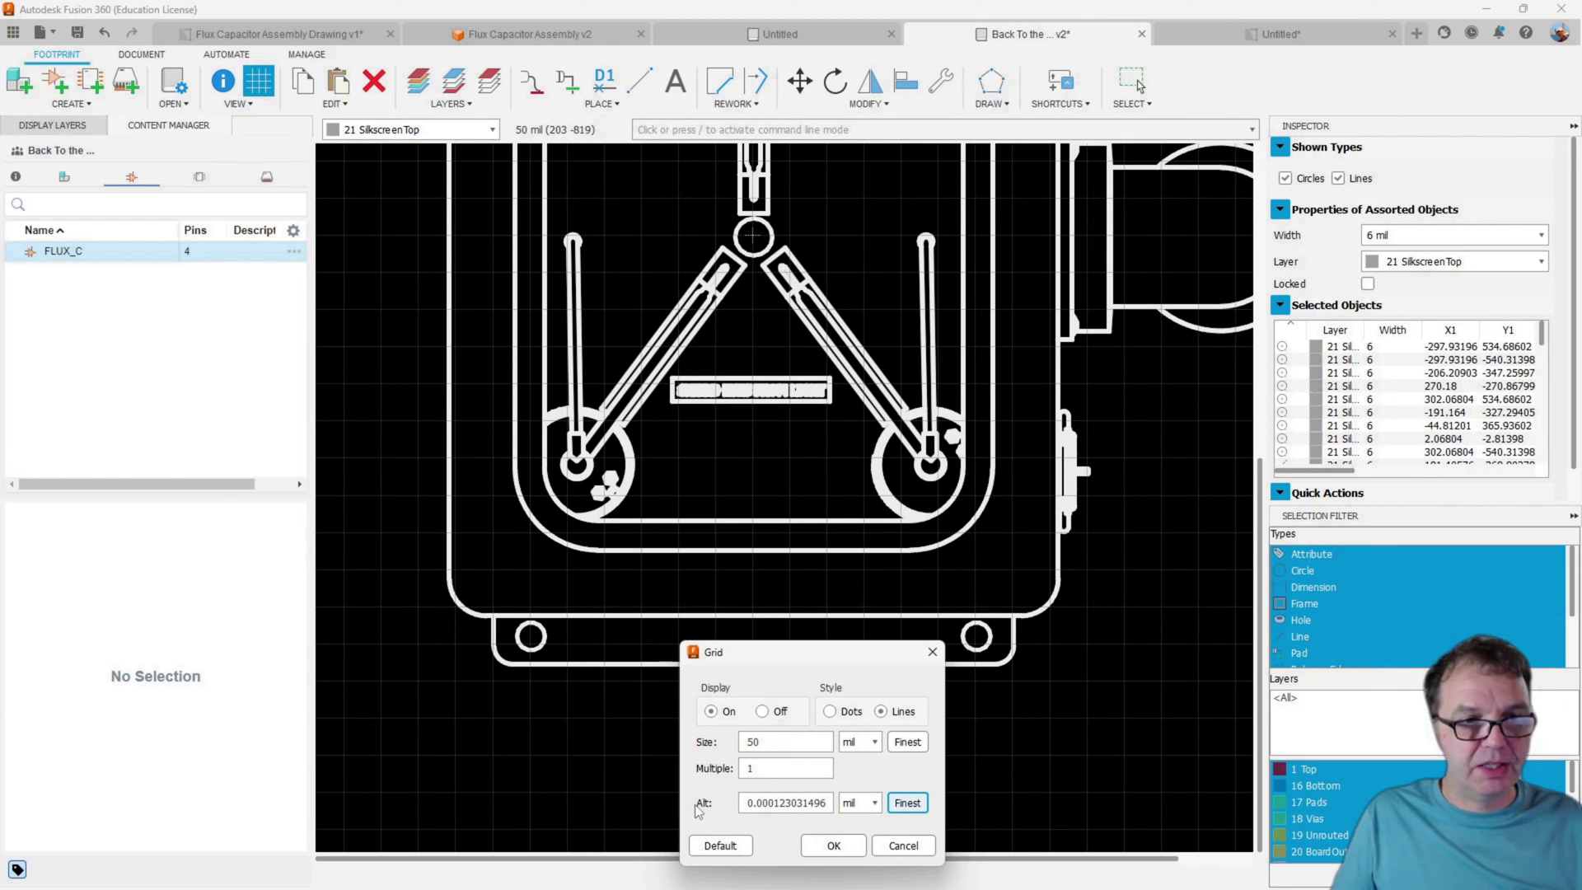
left_click(833, 846)
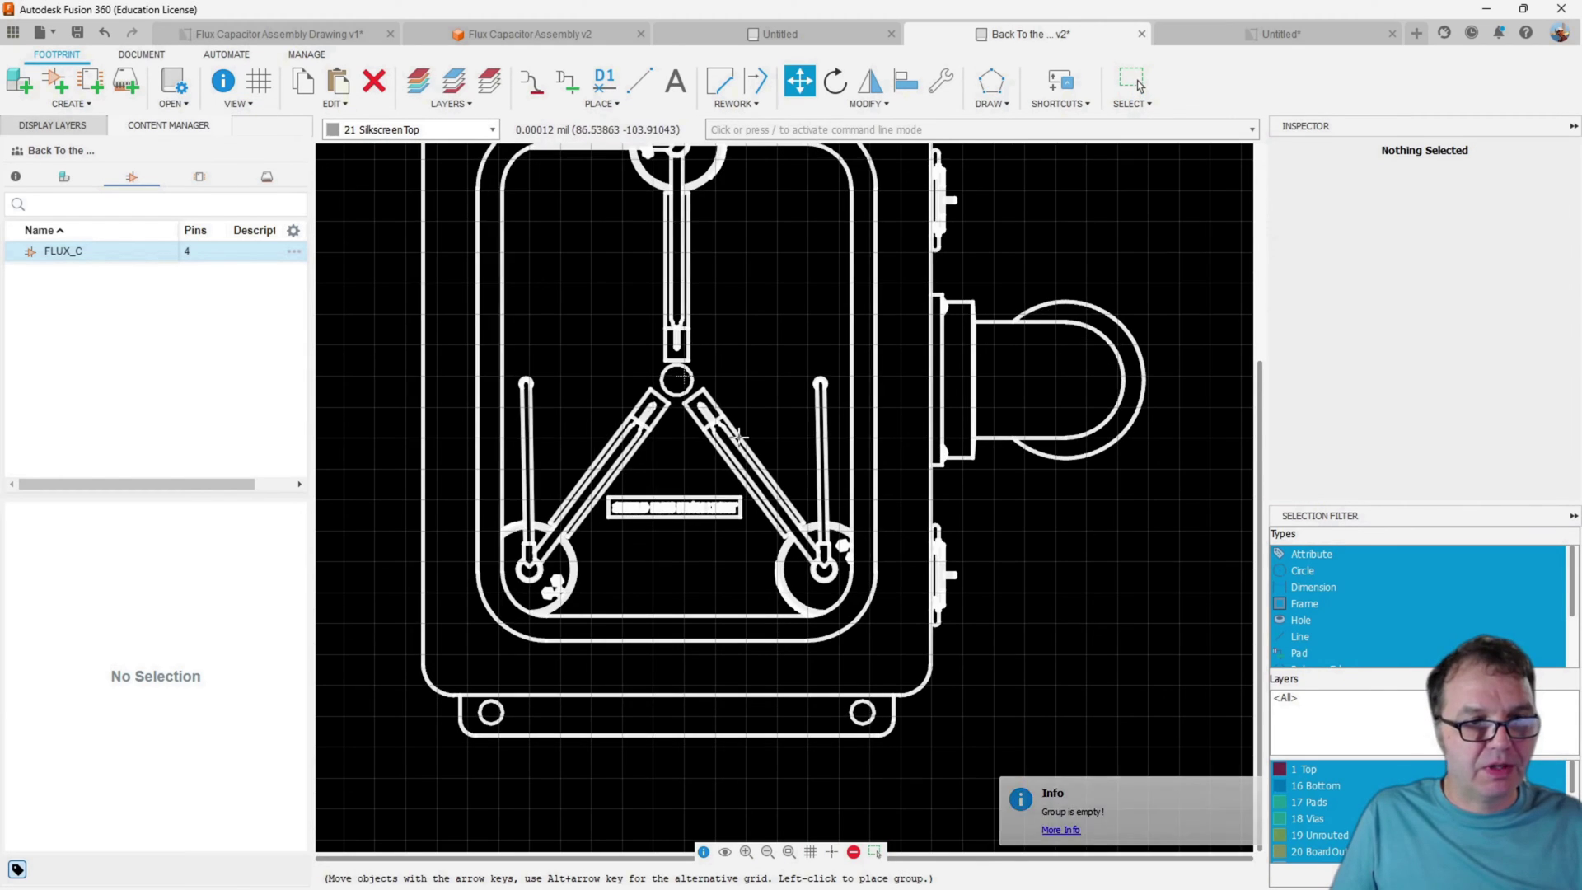
Move the outline on the finest alternate grid to centre its small middle circle more precisely on the footprint origin
left_click(747, 434)
scroll(823, 444, "down", 5)
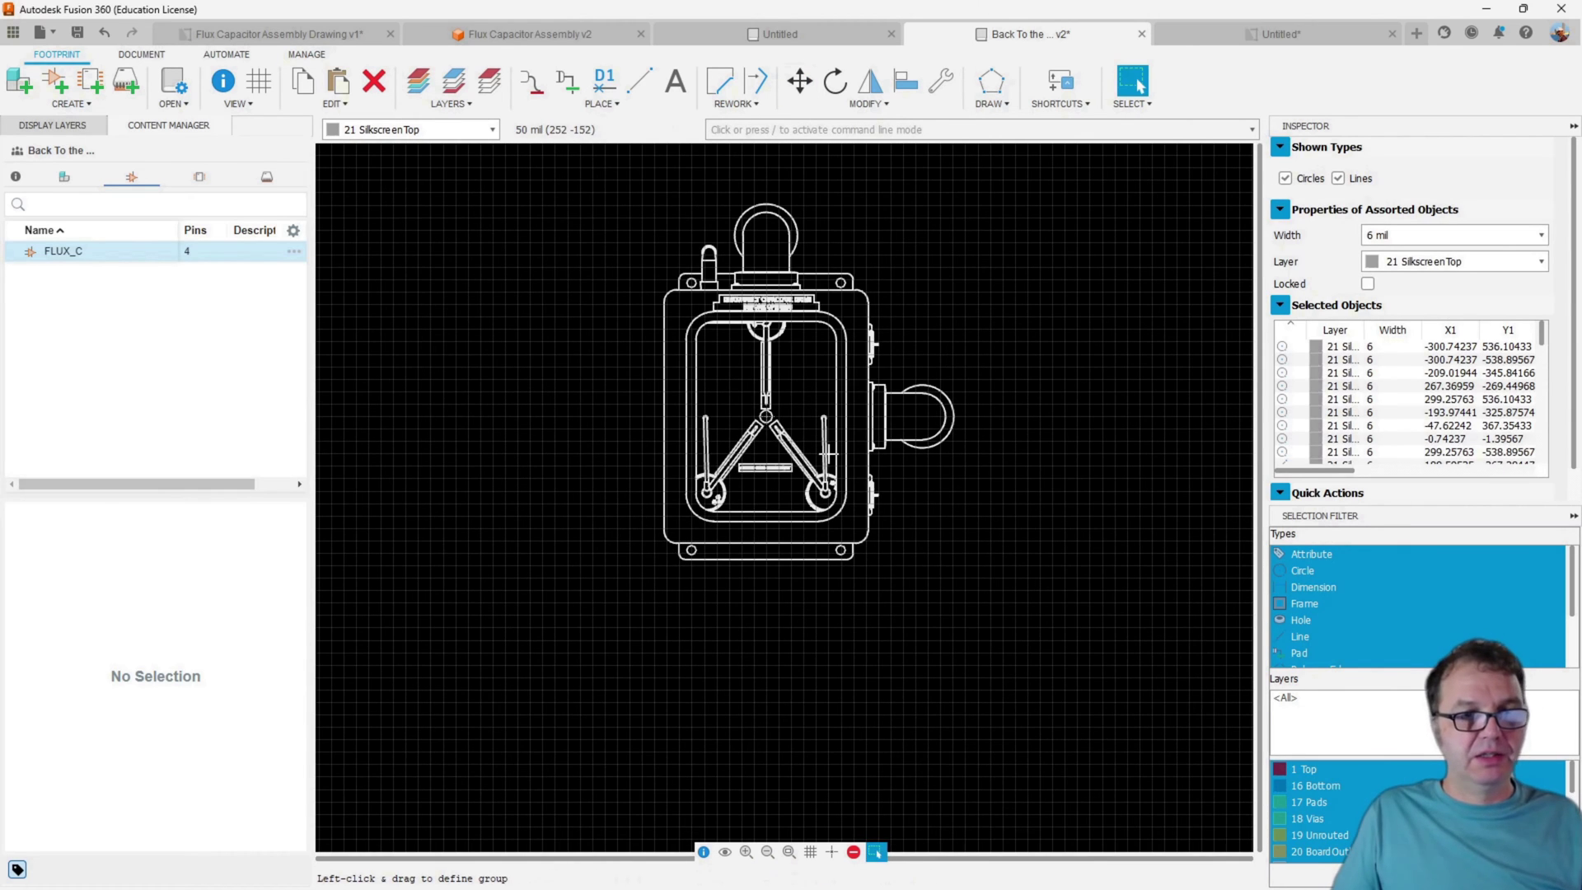
scroll(827, 454, "down", 1)
scroll(754, 434, "up", 5)
scroll(857, 421, "down", 6)
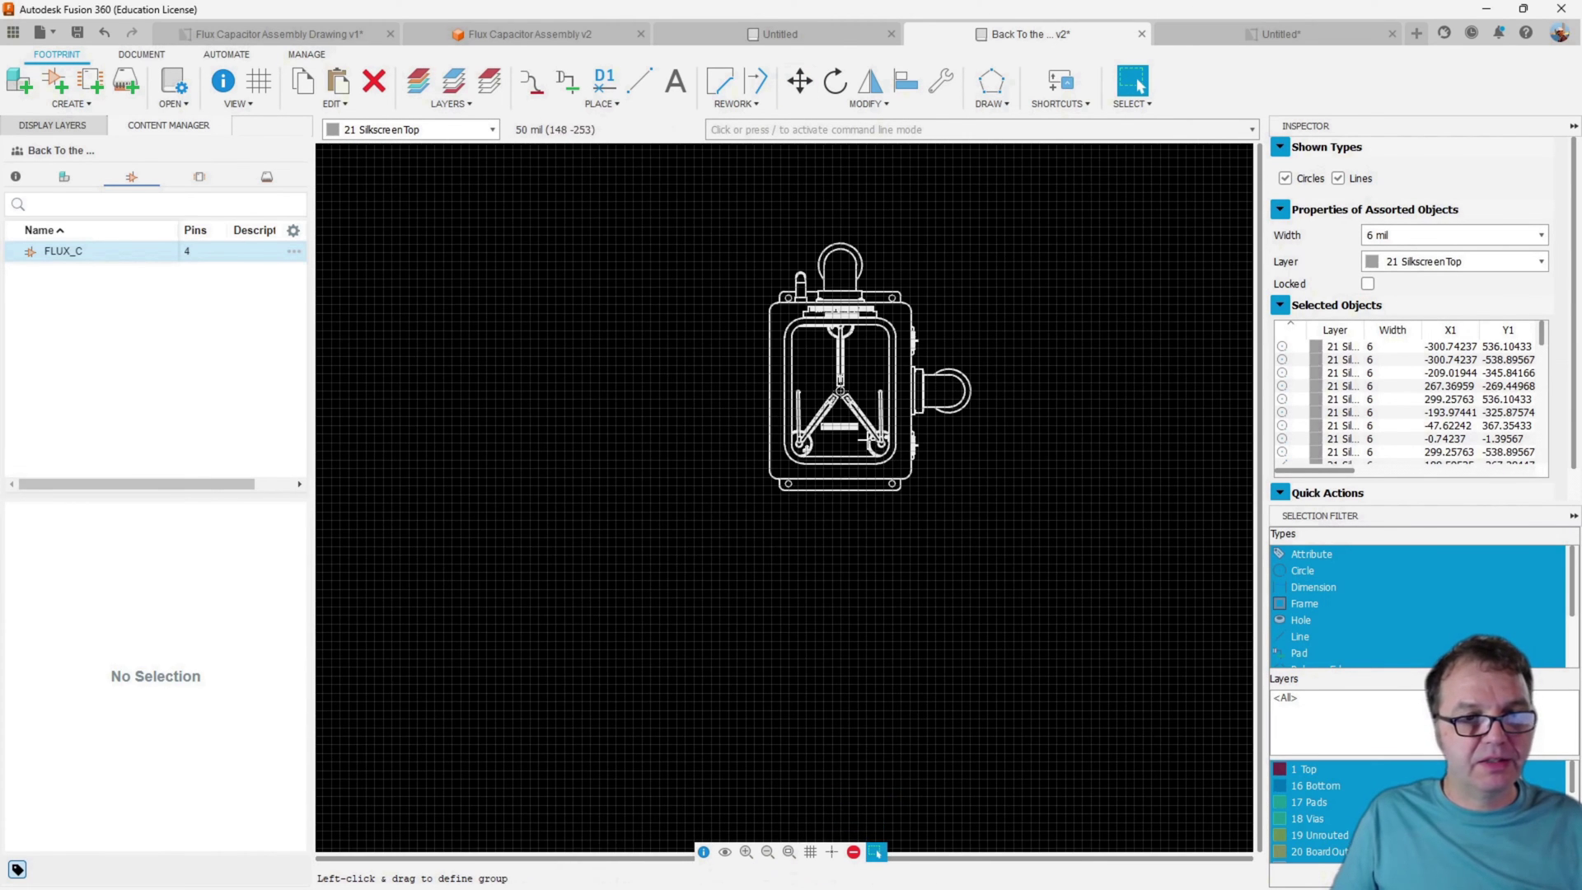
scroll(824, 371, "up", 3)
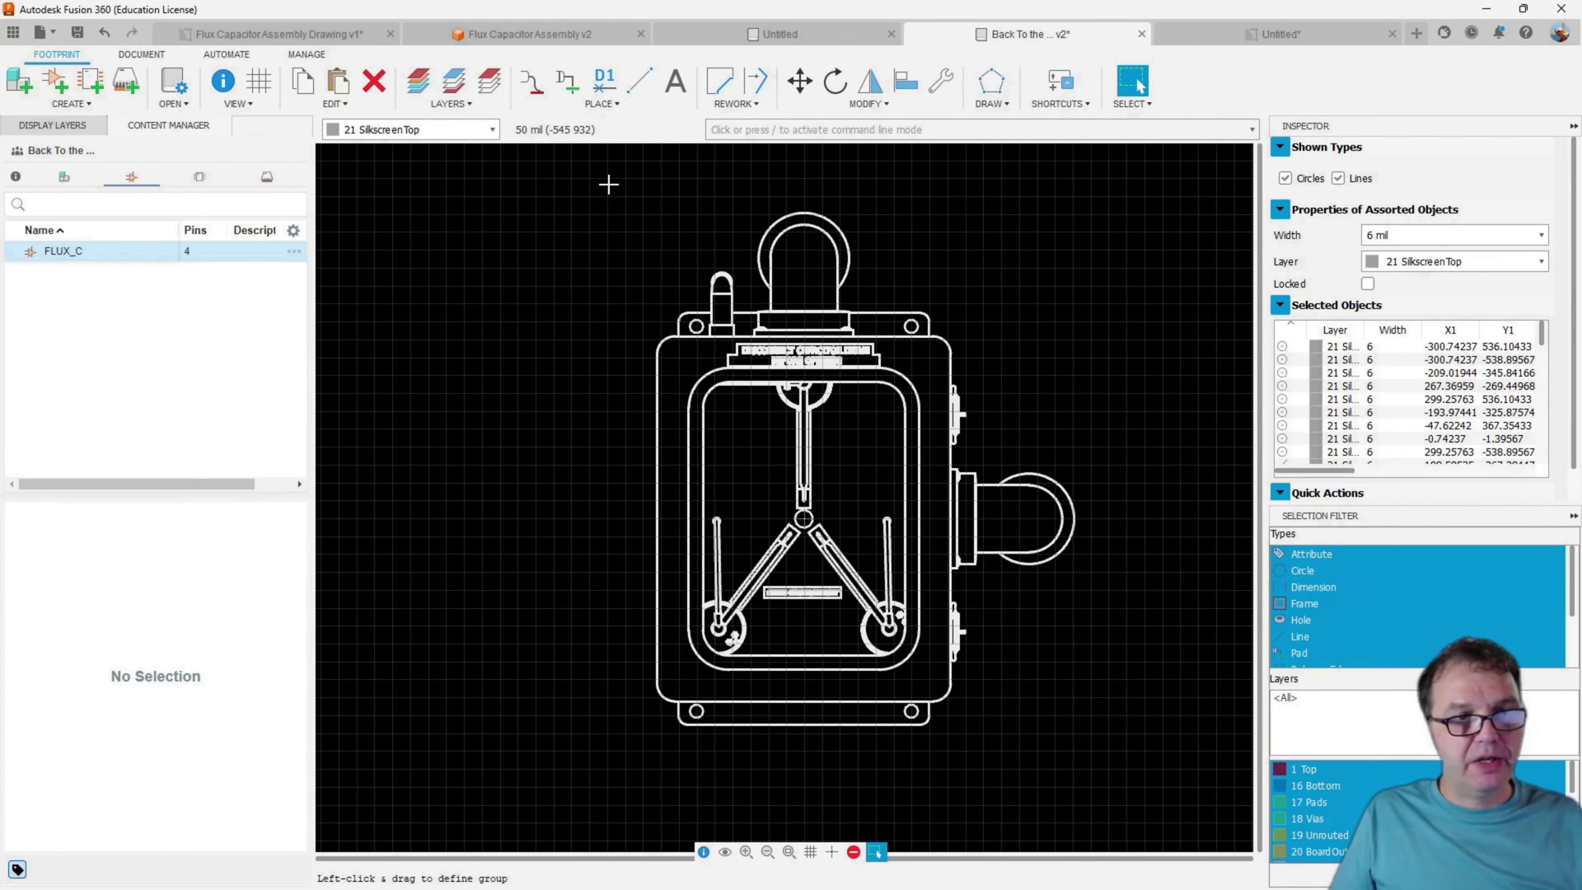
Place a round SMD pad, 260mil x 260mil with 100 % roundness, over the top elbow's circular outline
left_click(532, 85)
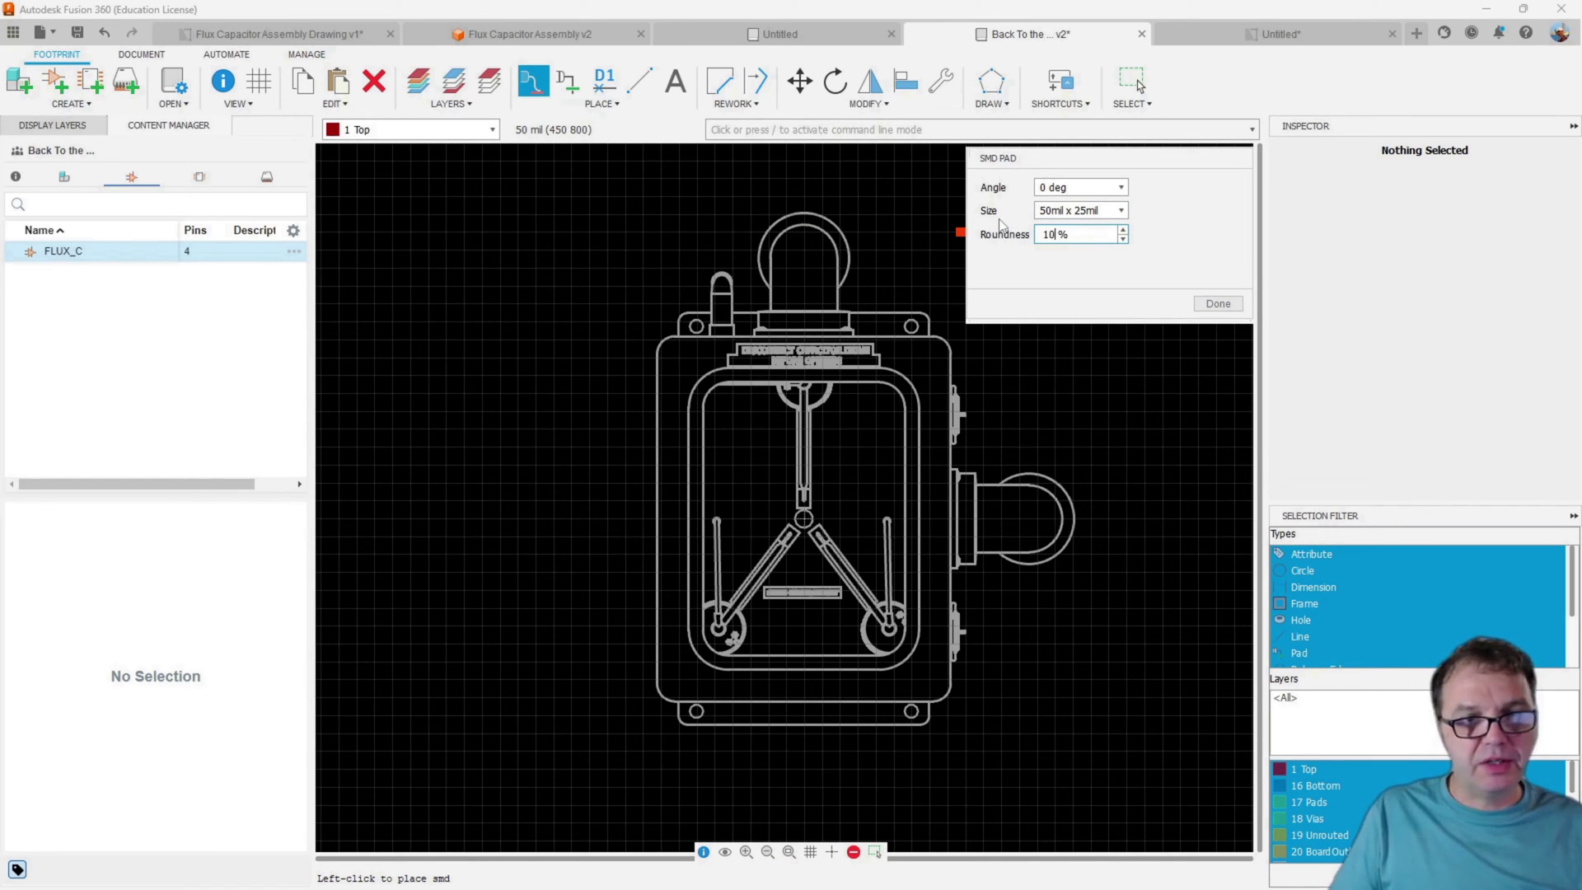
left_click(1055, 210)
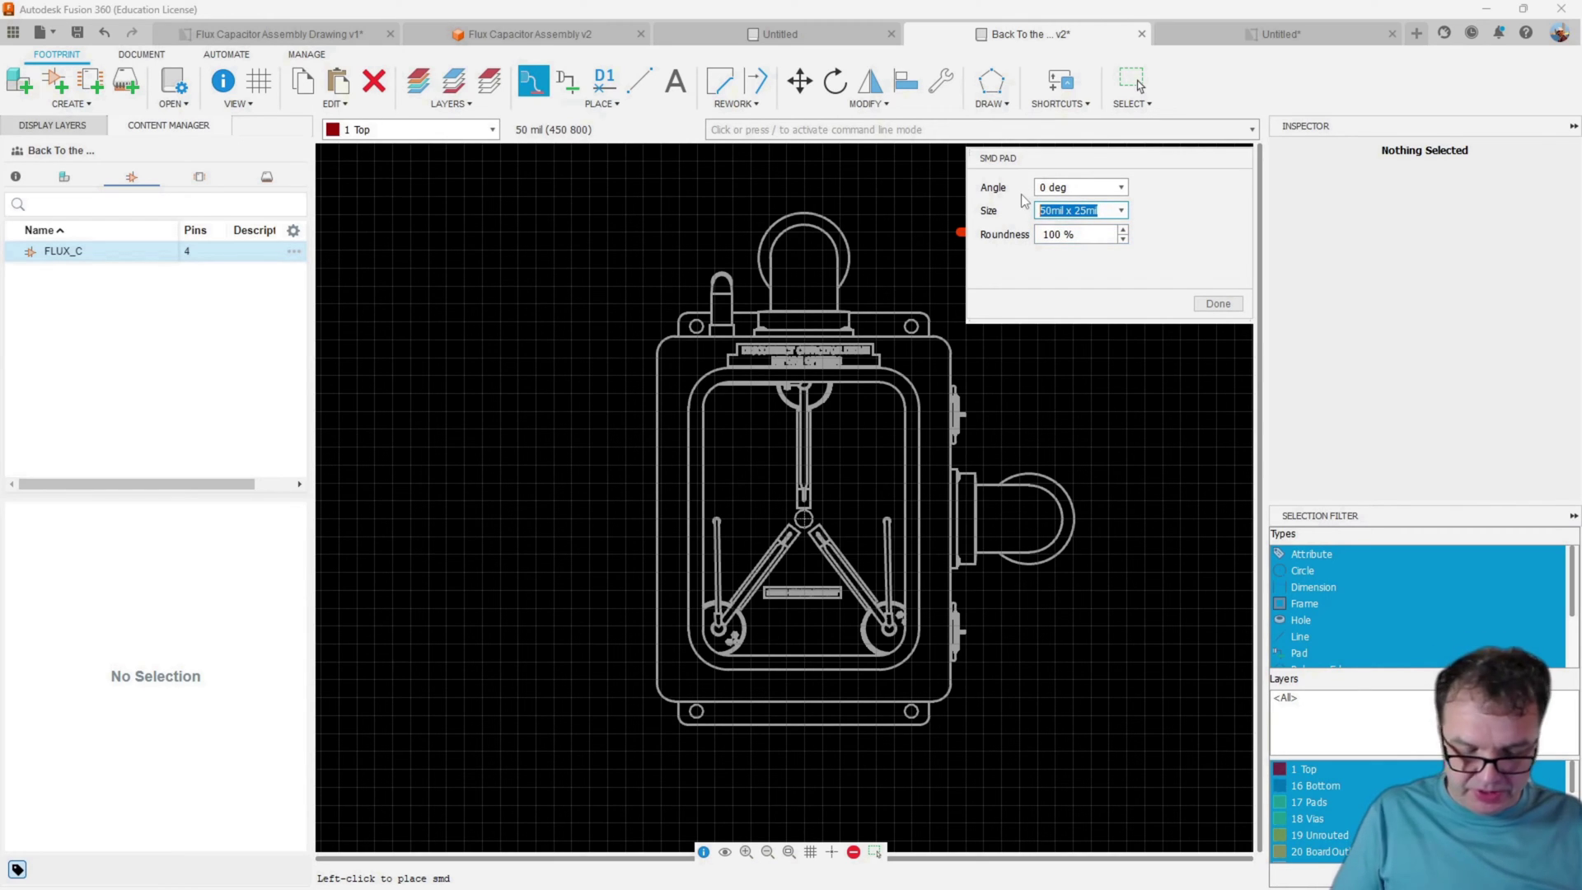
type("250mil x 250mil")
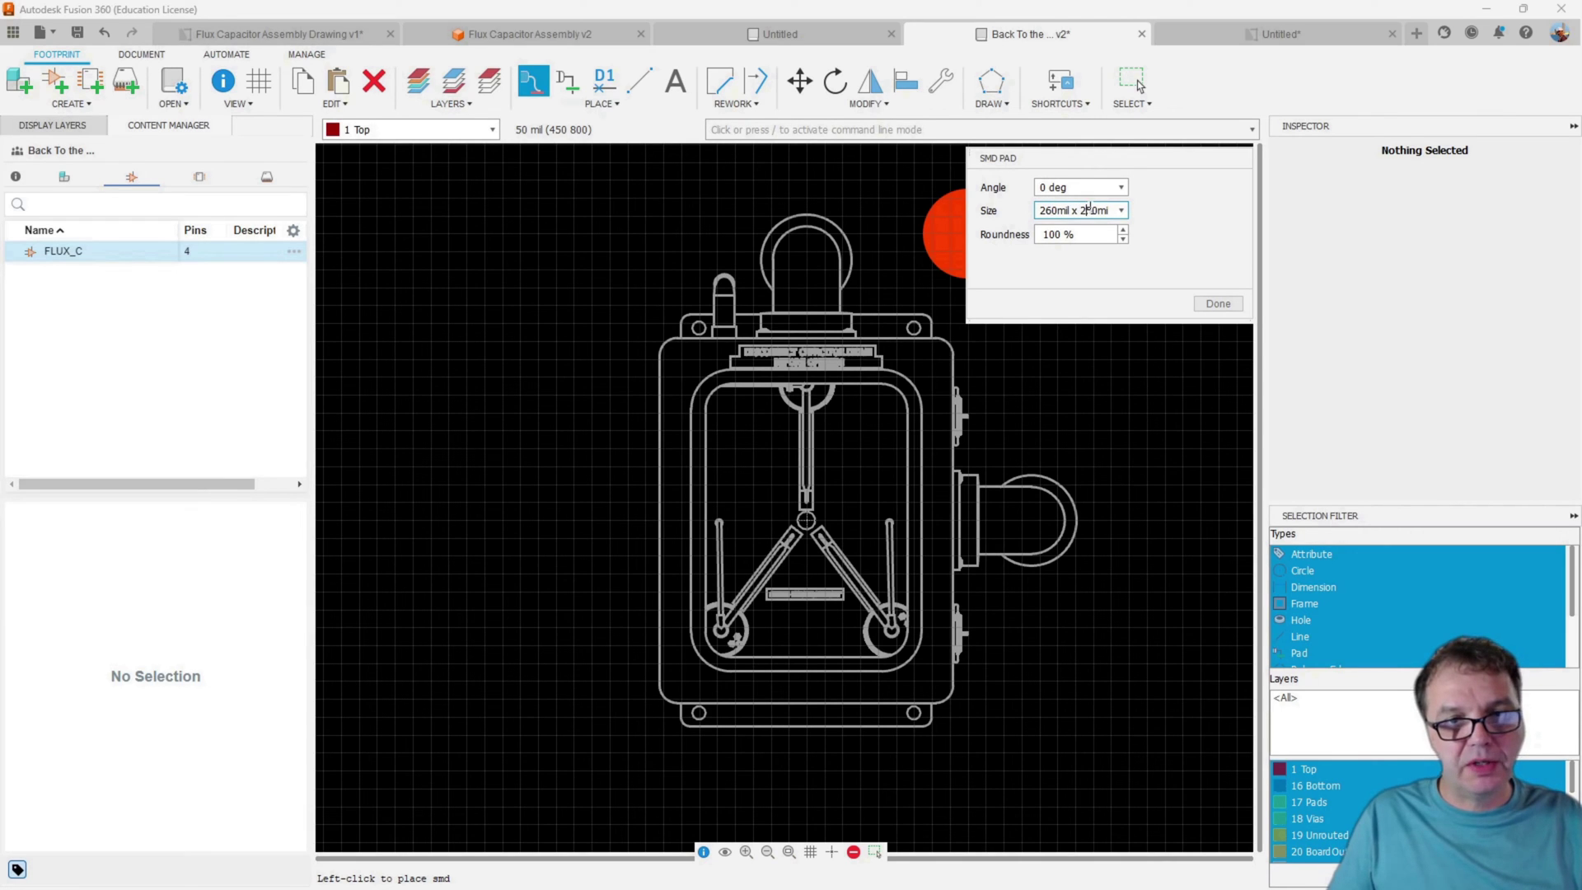
scroll(795, 261, "up", 3)
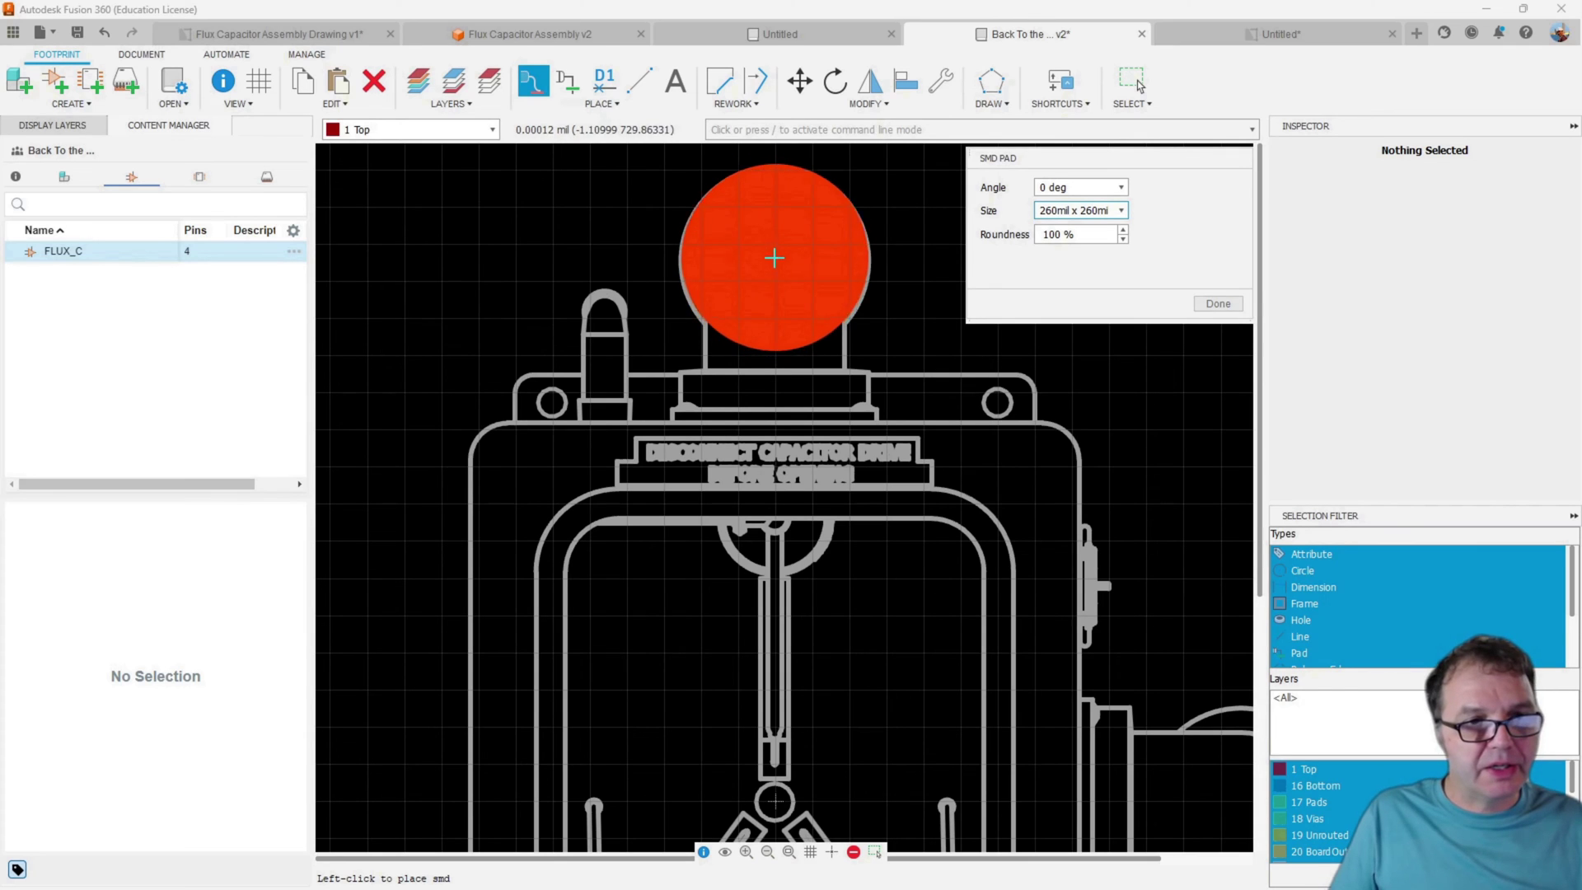
left_click(773, 259)
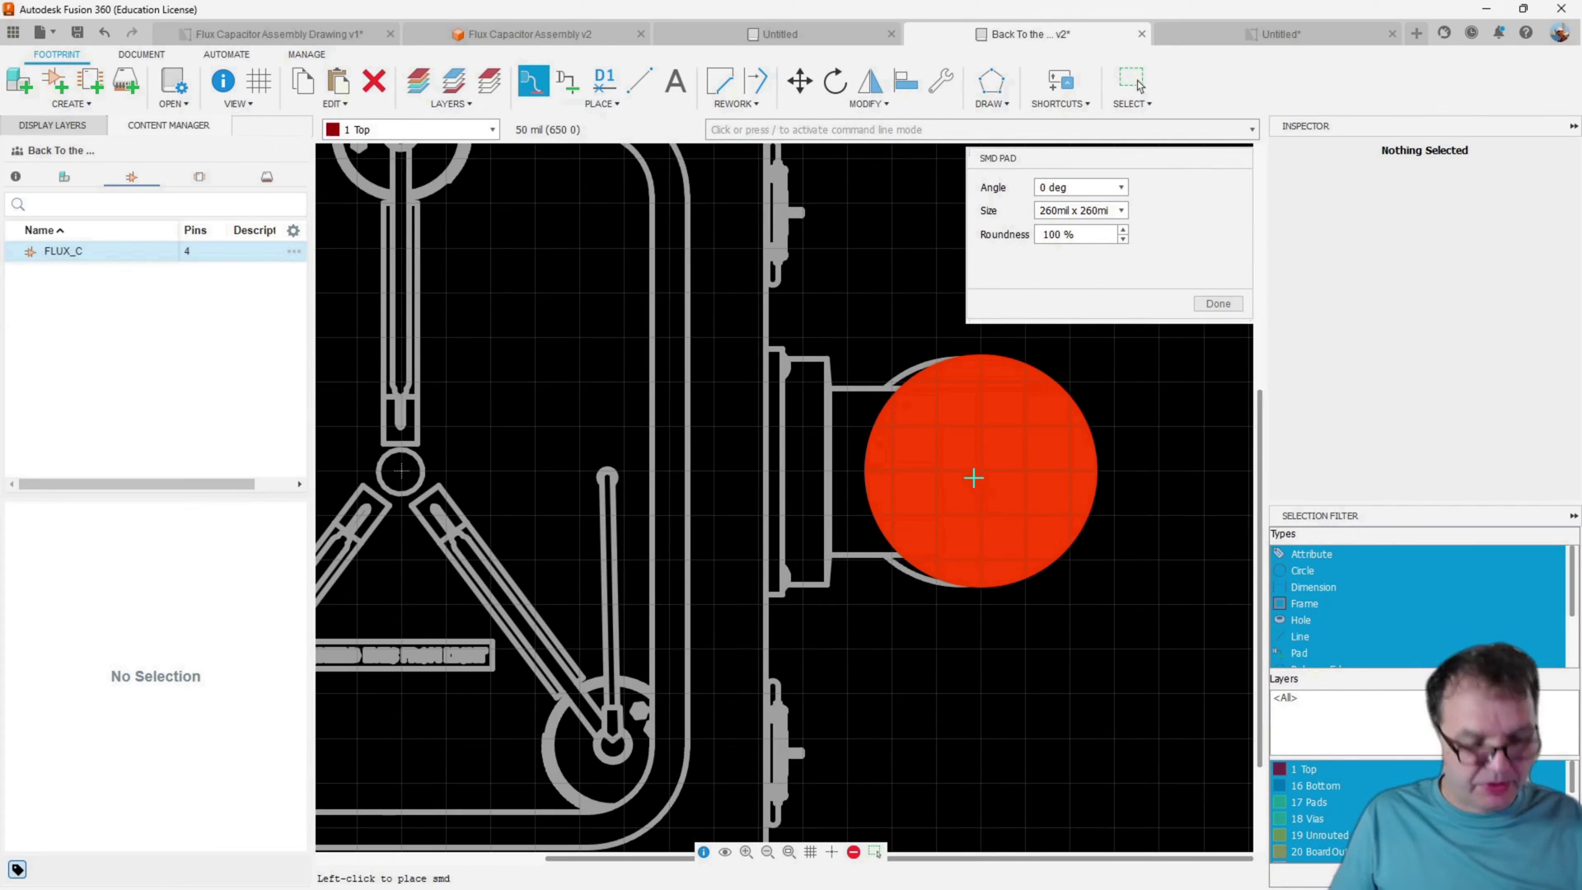
Place a second 260mil x 260mil round SMD pad over the elbow on the enclosure's right side, and finish placing SMD pads
left_click(973, 478)
scroll(1041, 671, "down", 4)
scroll(1043, 680, "up", 2)
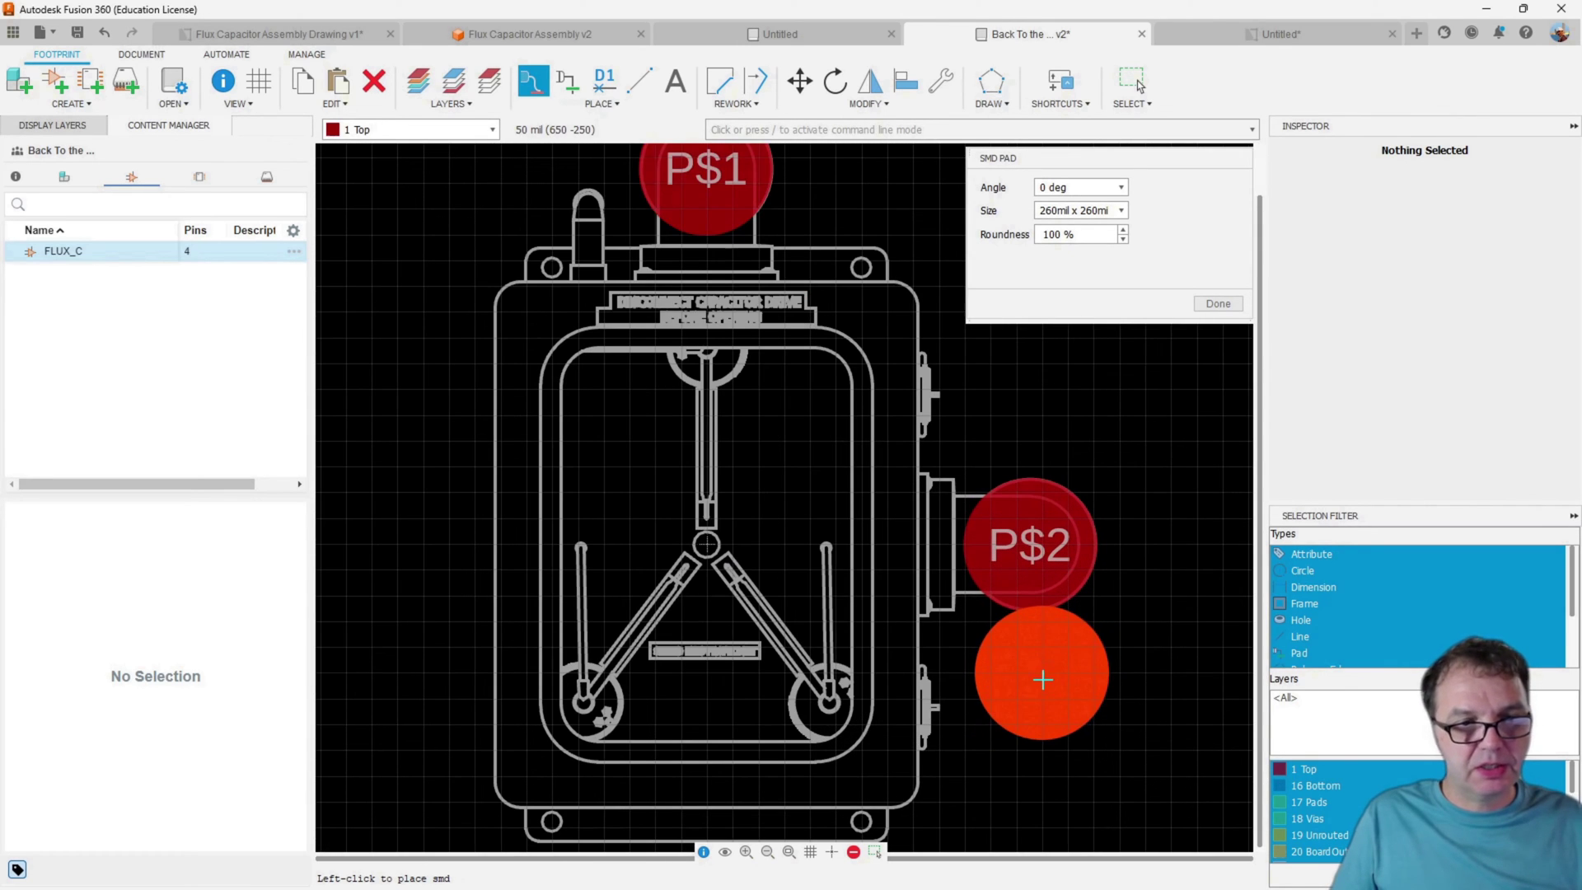
left_click(1219, 304)
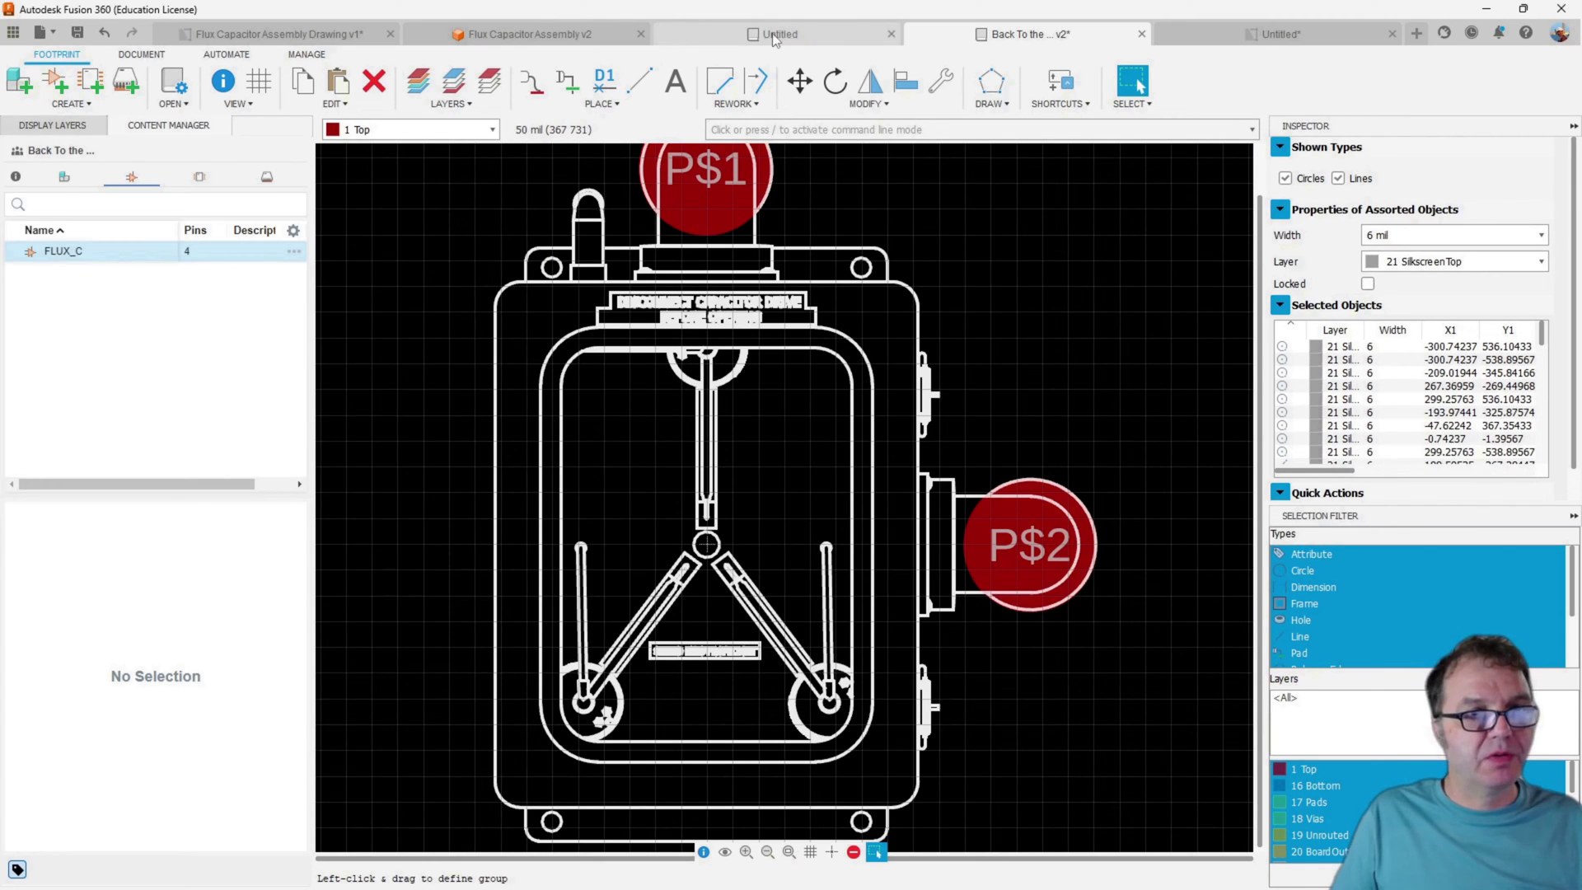
Examine the elbows and thin pipe at the back of the Flux Capacitor Assembly 3D model, and return to the library footprint
left_click(559, 32)
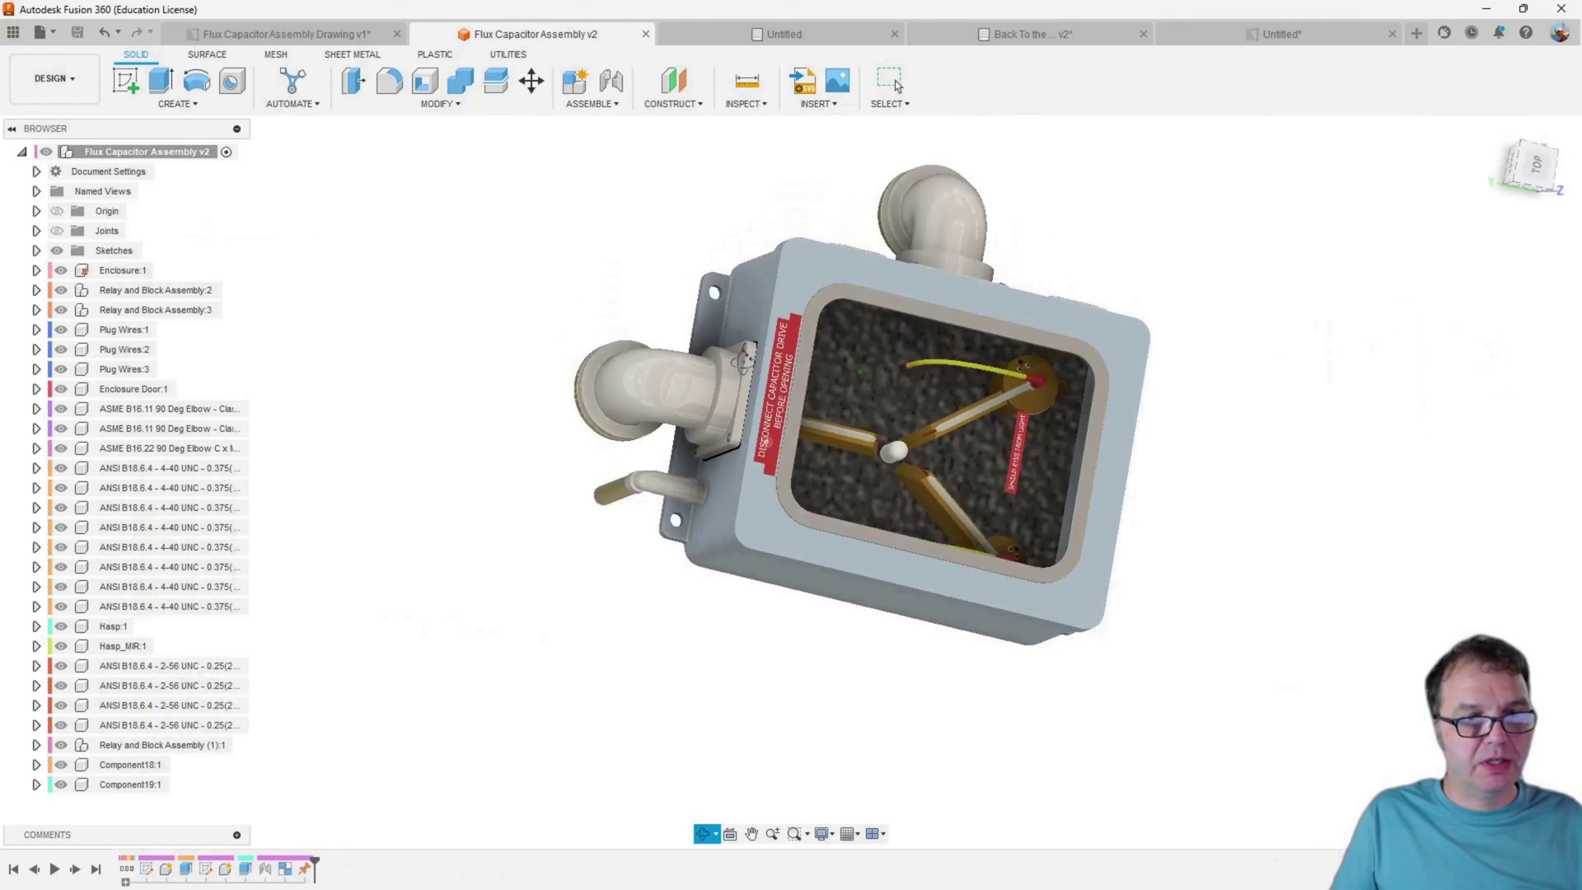
middle_click_drag(743, 361, 822, 285, "shift")
scroll(822, 285, "up", 3)
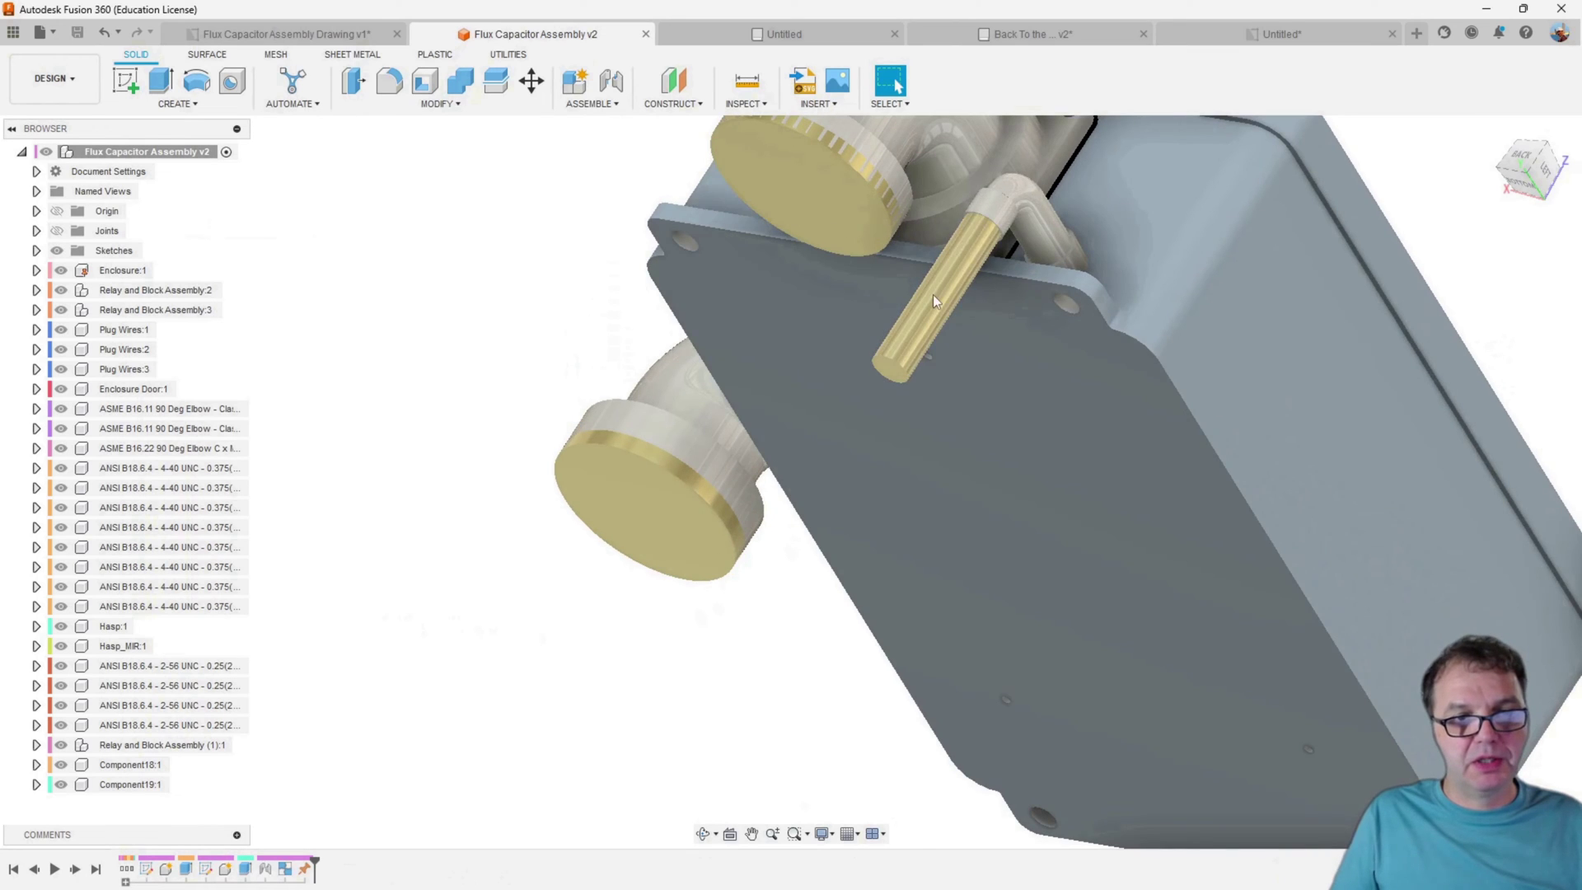
scroll(981, 356, "down", 4)
middle_click_drag(987, 360, 830, 181, "shift")
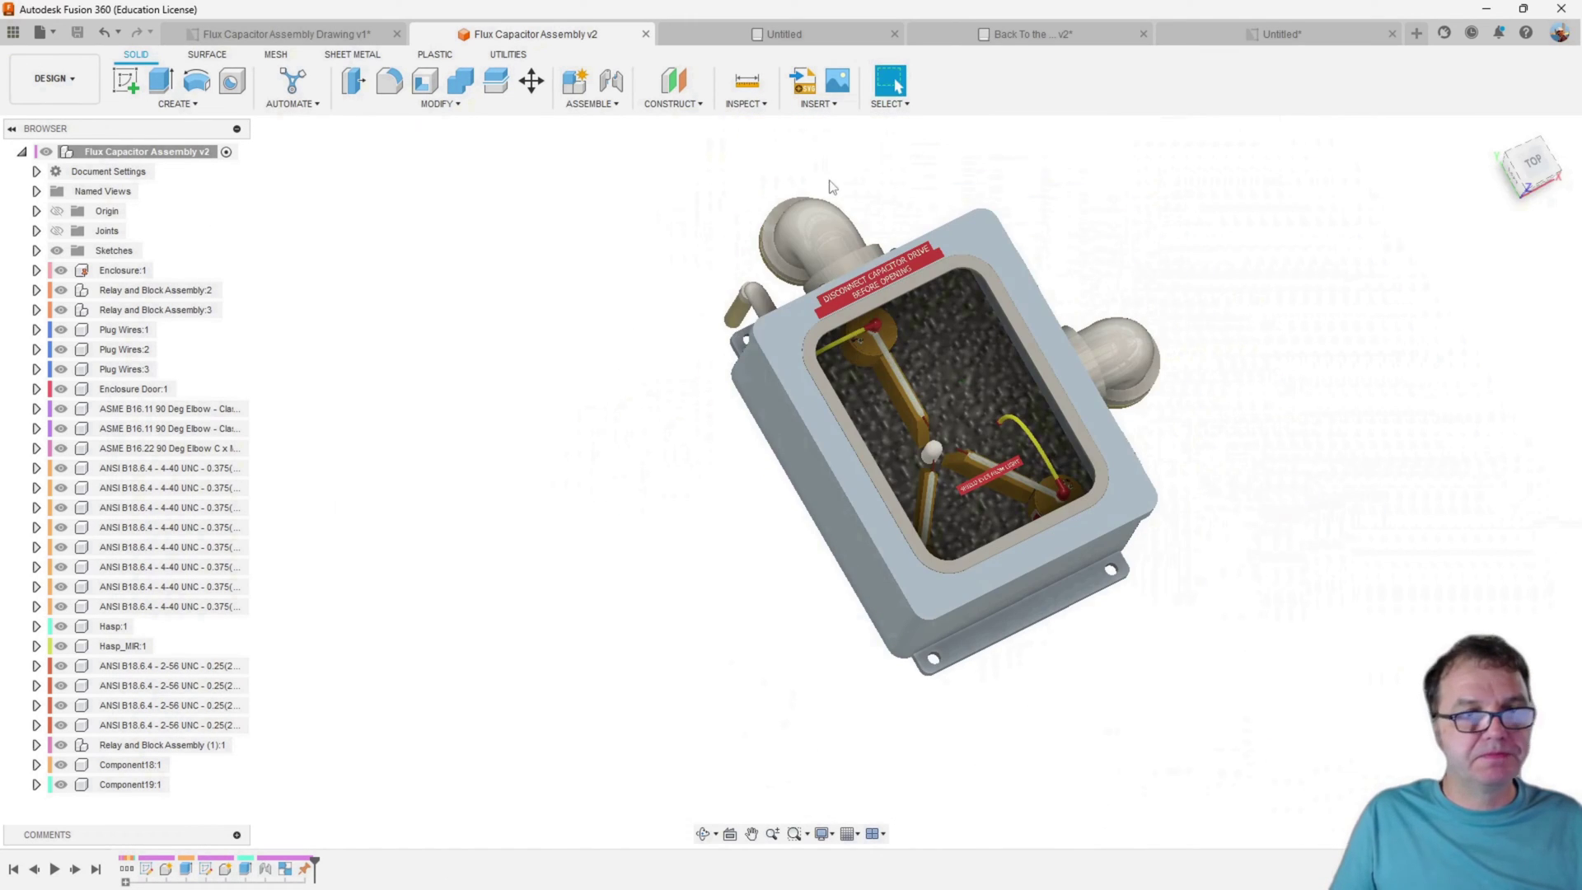
left_click(1022, 34)
Place one round through-hole pad with a 65 mil drill over the thin pipe's curved end at the enclosure's upper left
left_click(568, 81)
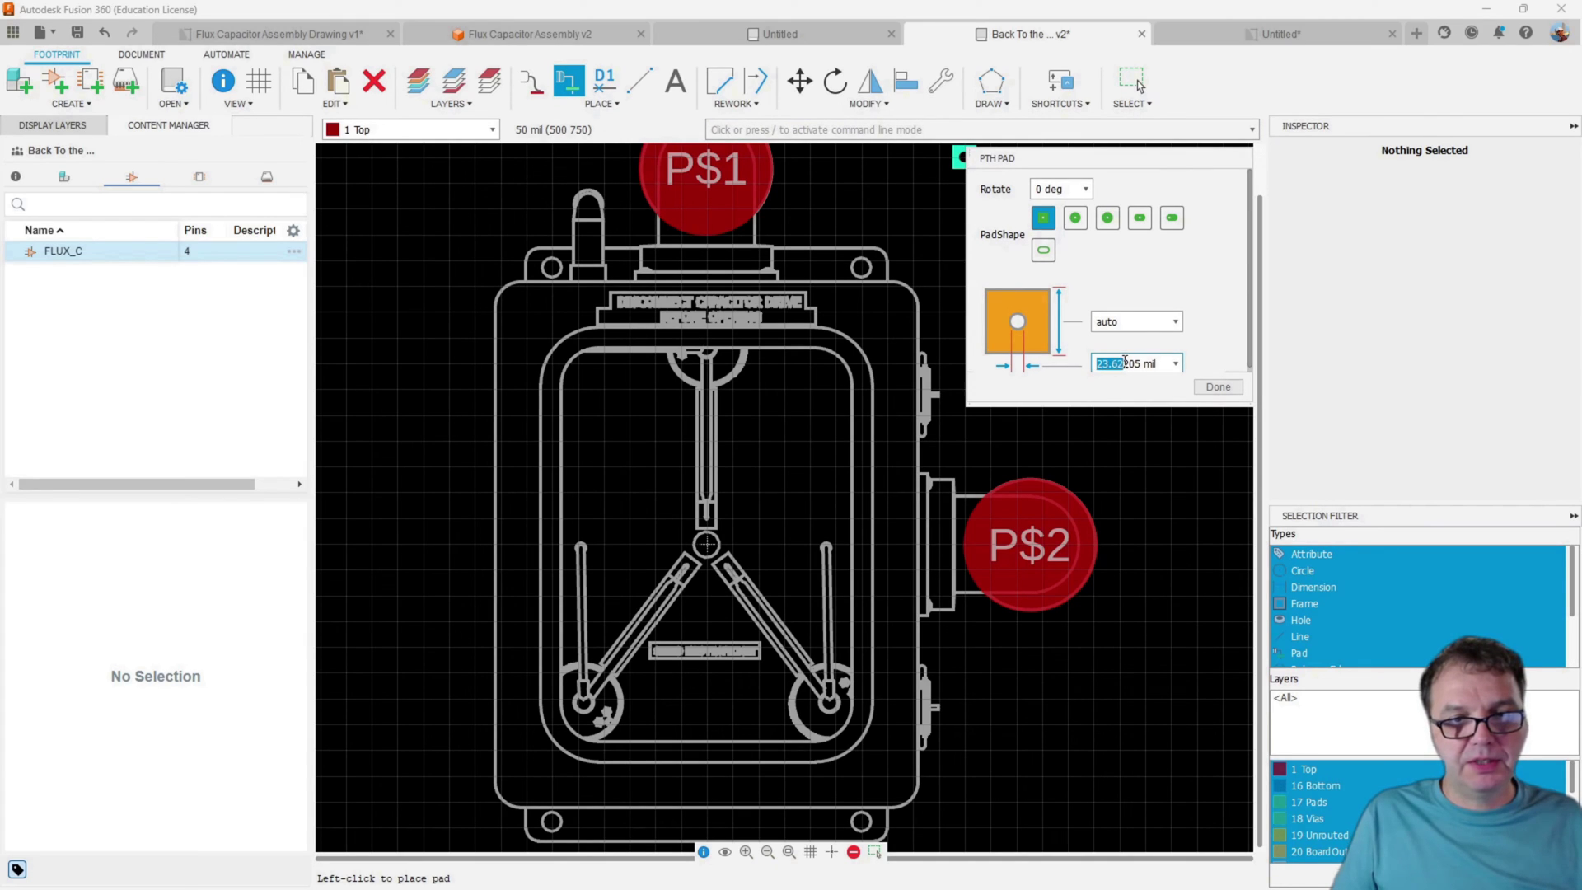
left_click_drag(1137, 359, 1141, 356)
type("65")
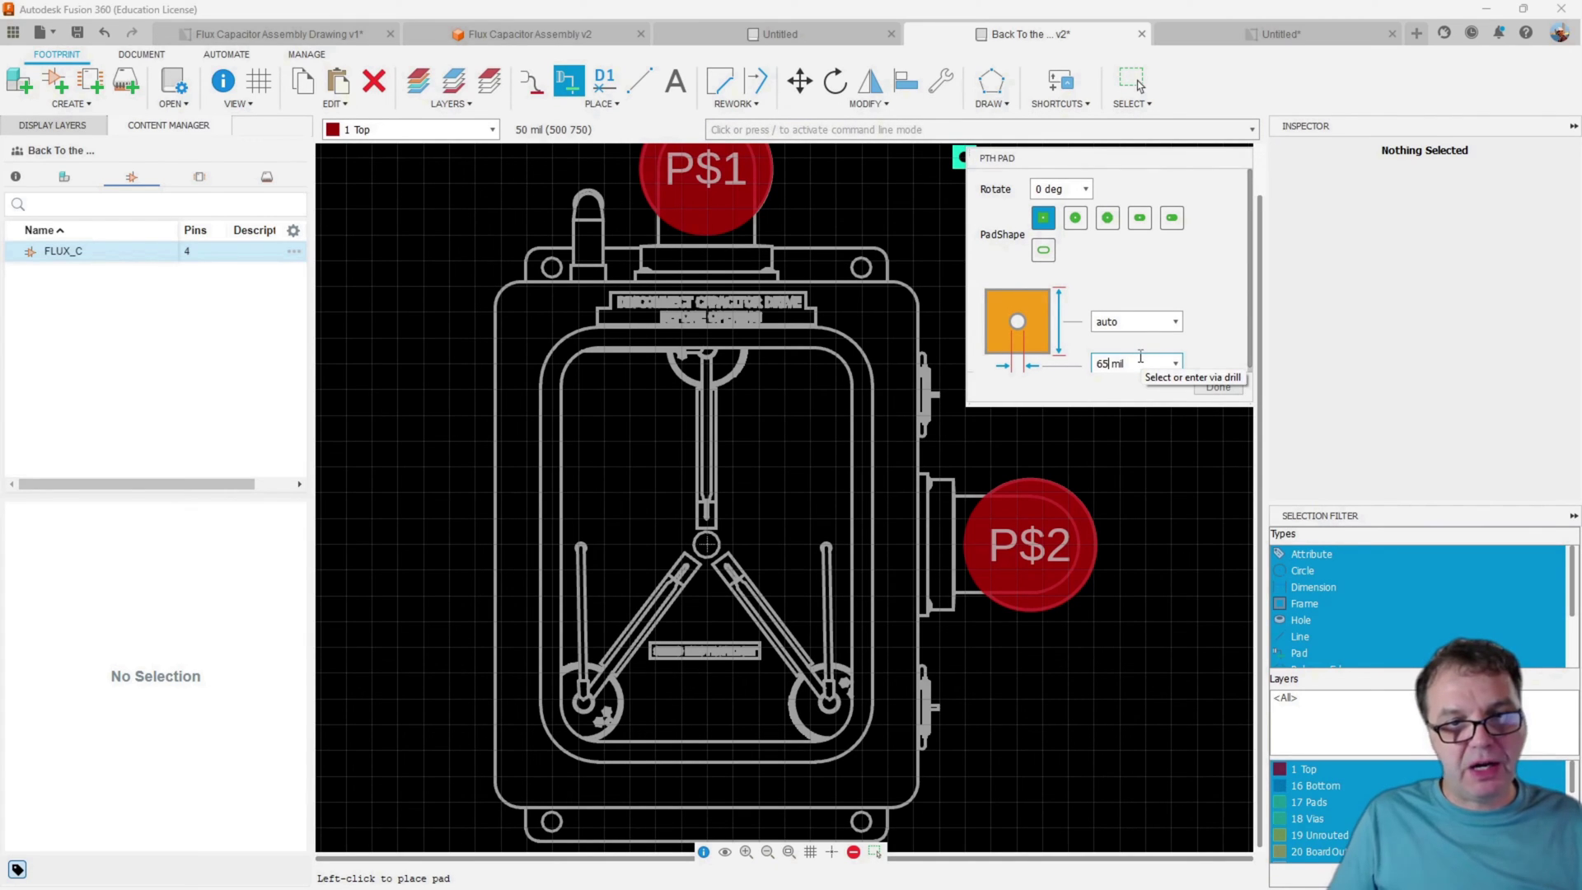
left_click(1075, 218)
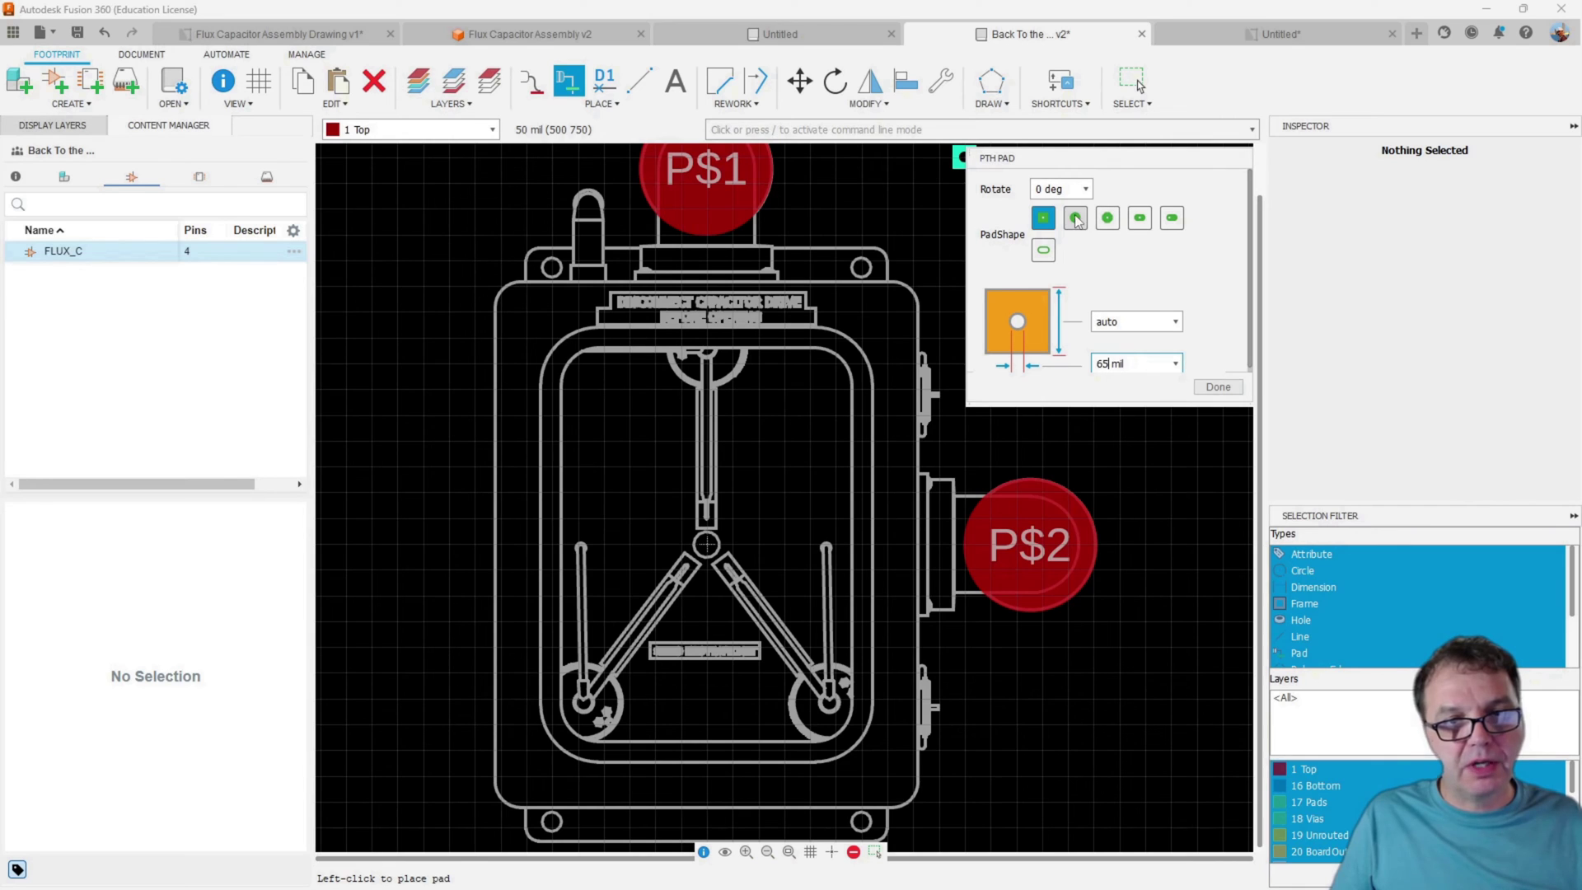
scroll(561, 228, "up", 1)
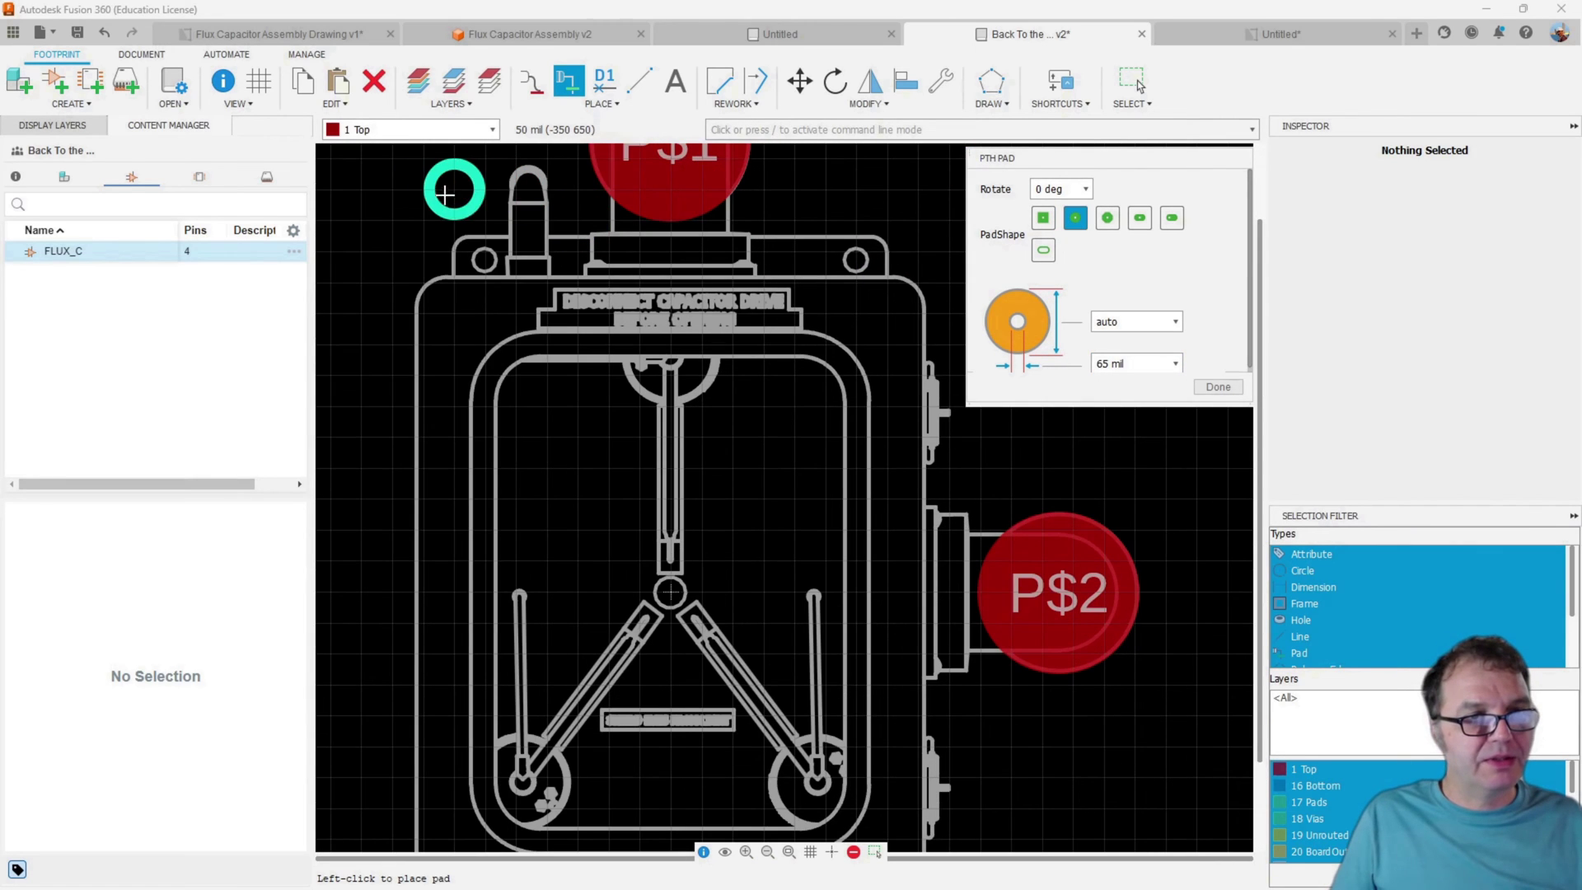
scroll(717, 548, "up", 3)
scroll(558, 470, "down", 1)
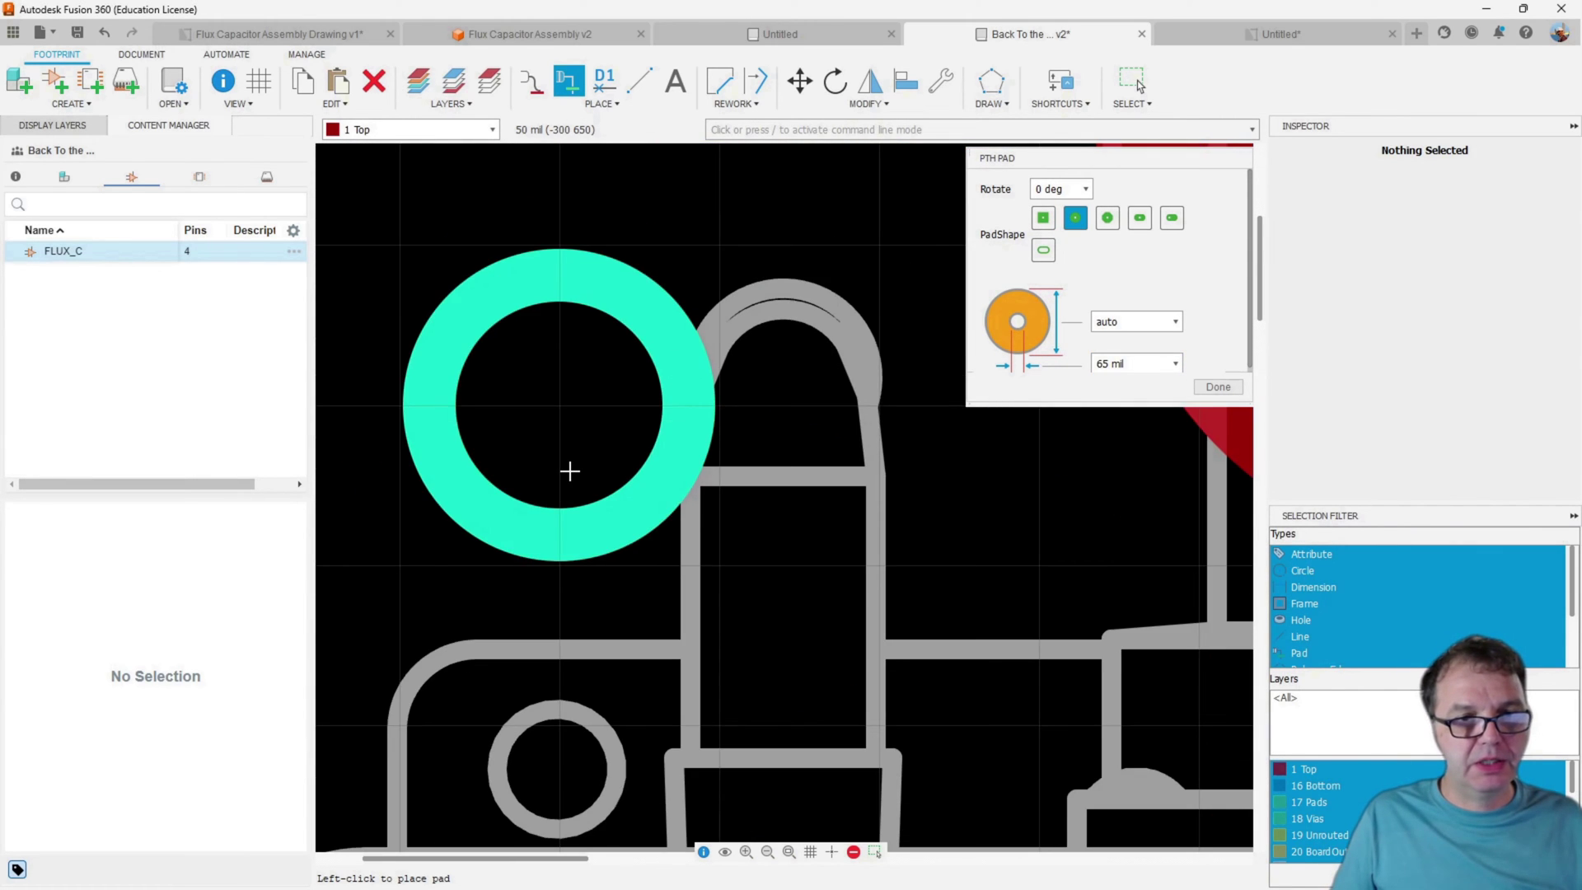
left_click(1573, 126)
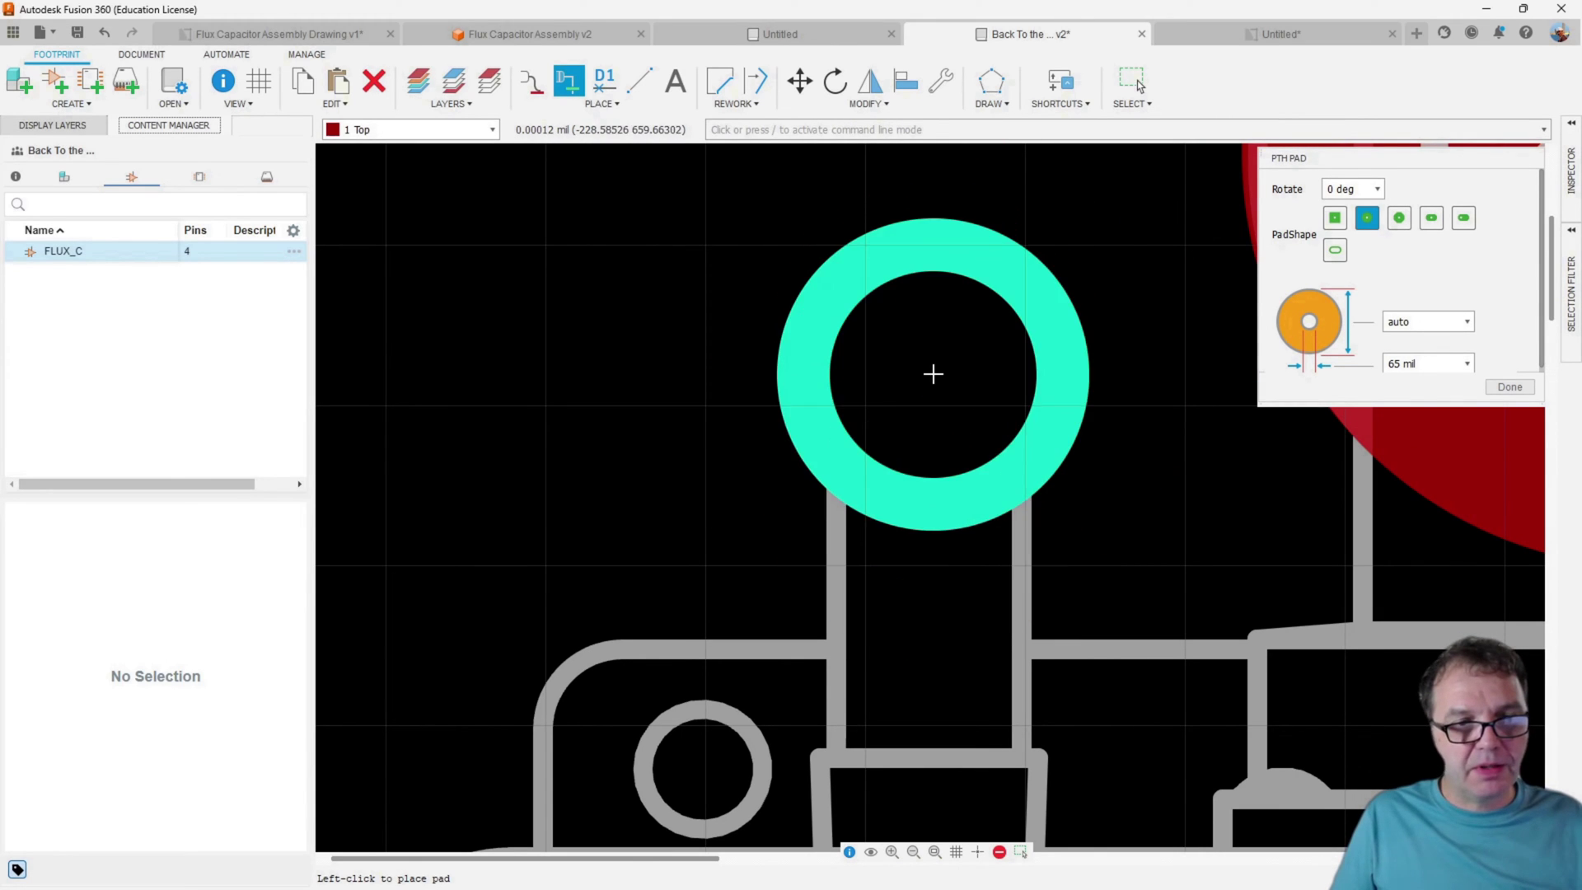
left_click(933, 375)
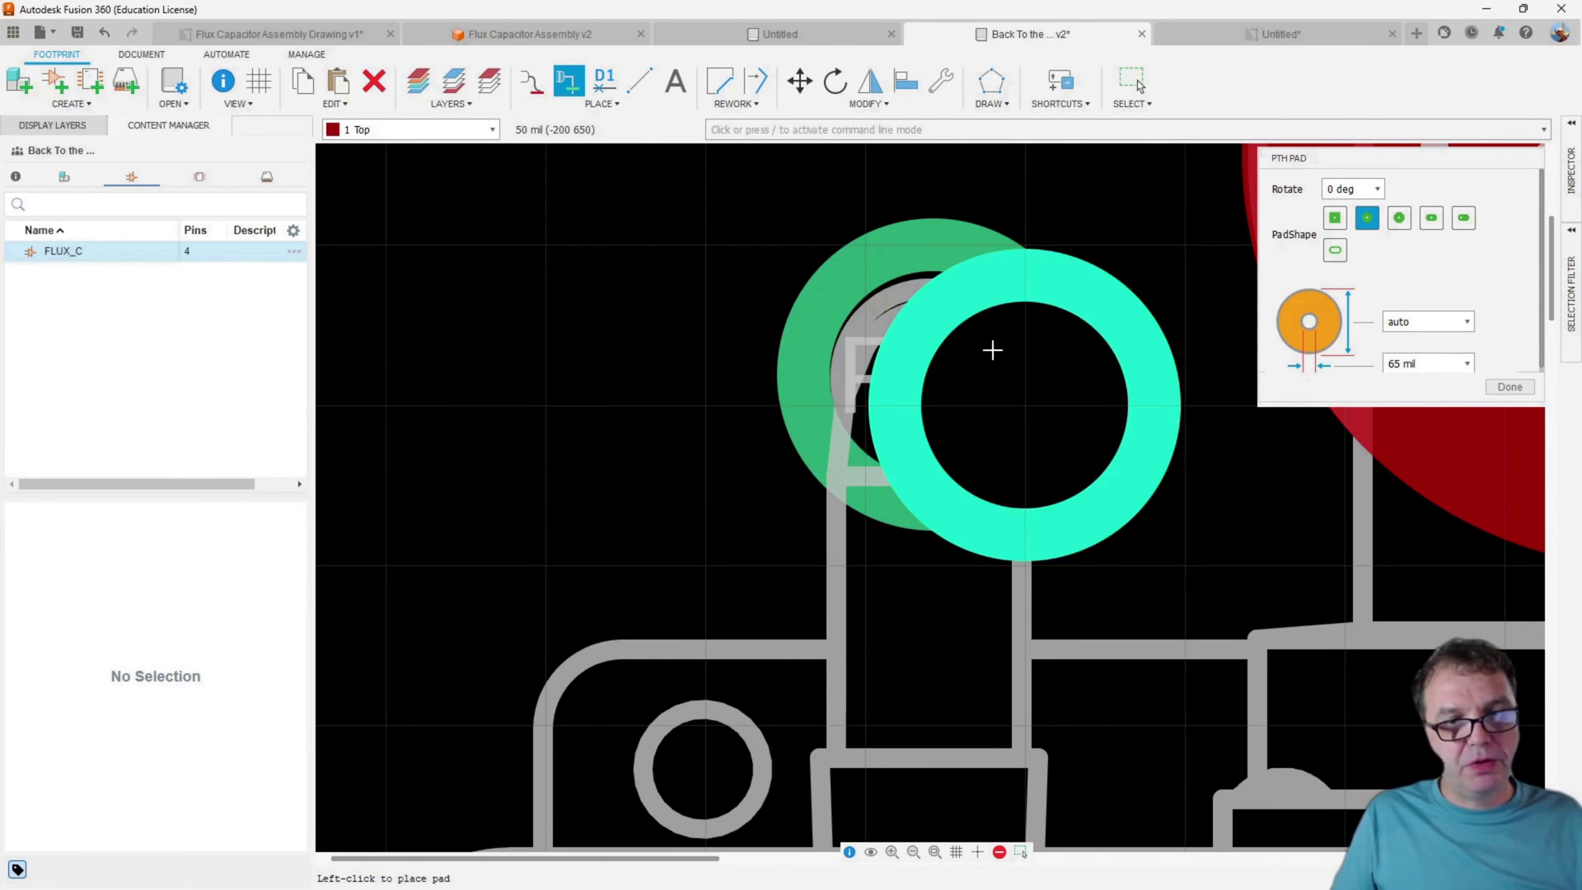
left_click(1508, 388)
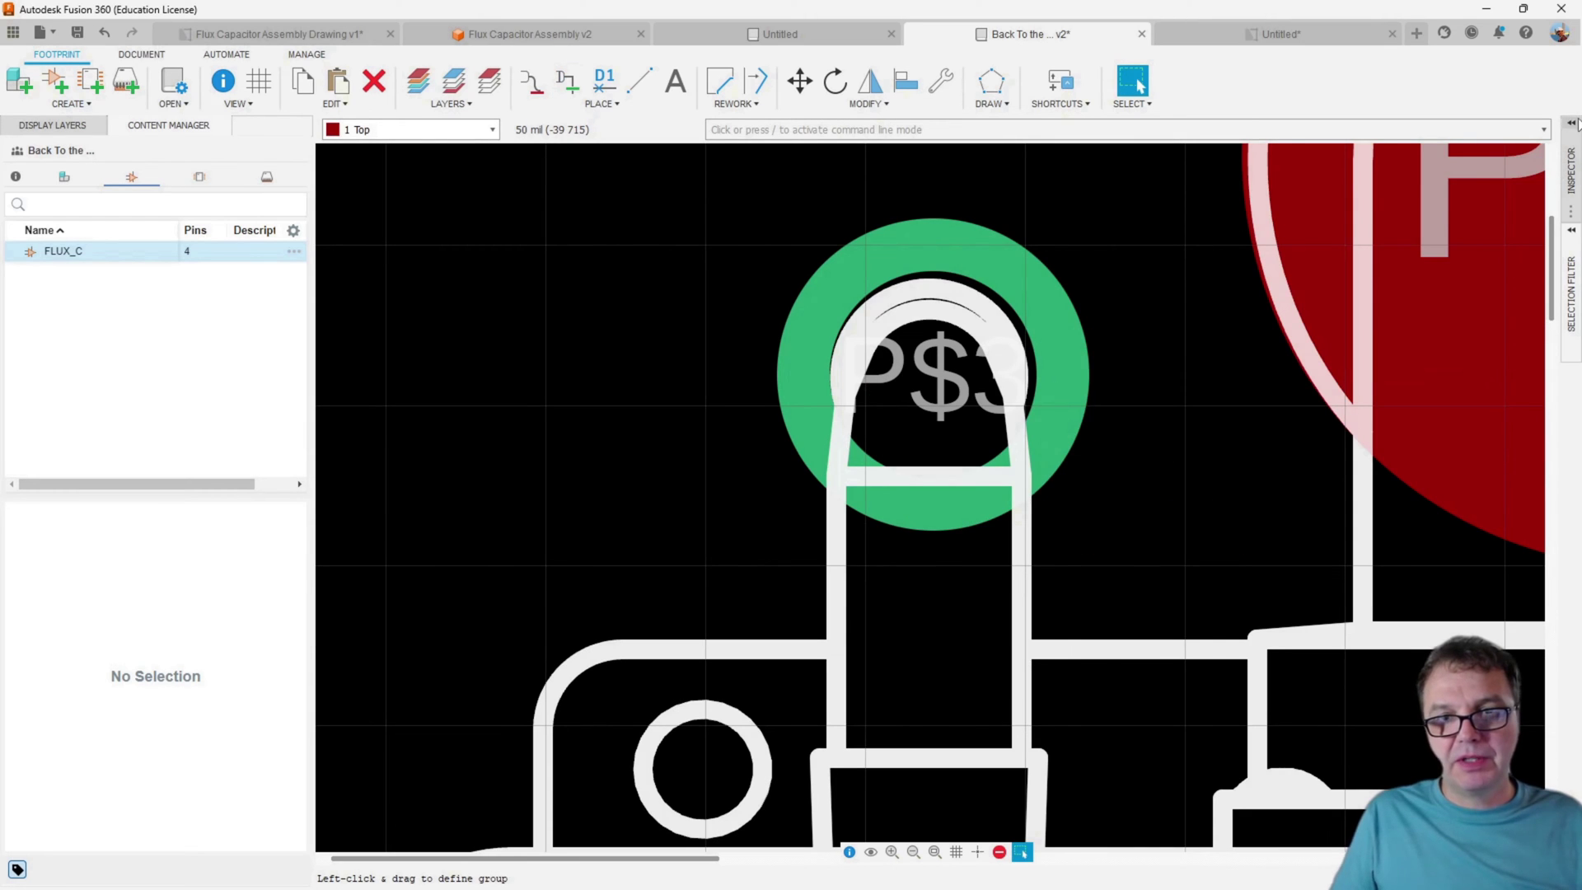
Check the thin pipe's dimensions in the assembly drawing and set the through-hole pad's position to X -230 mil, Y 666 mil
left_click(1576, 123)
left_click(781, 371)
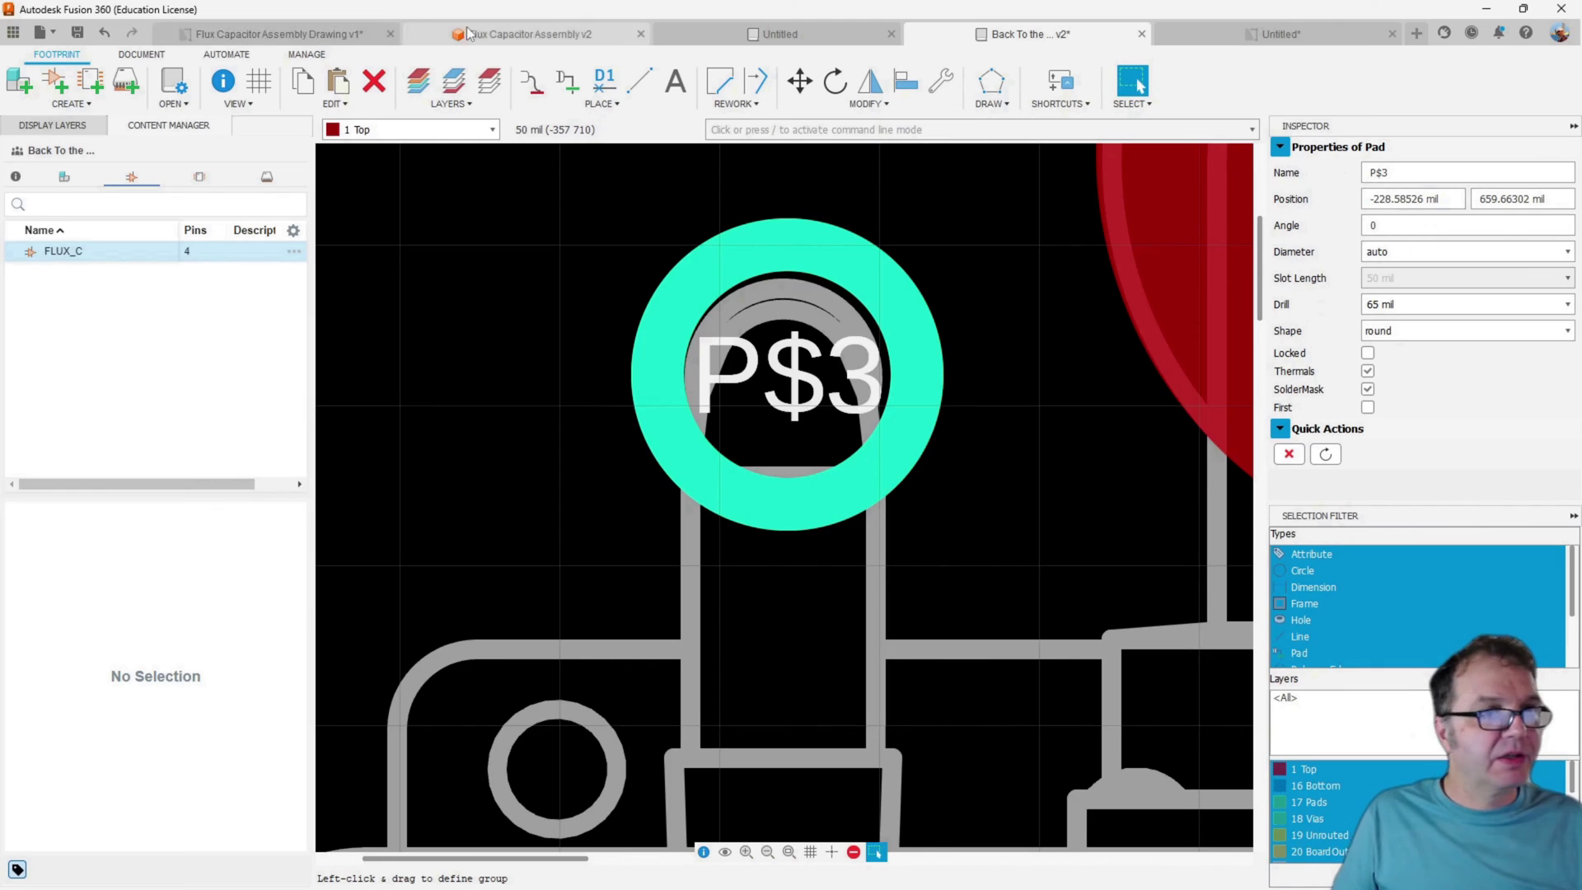
left_click(280, 34)
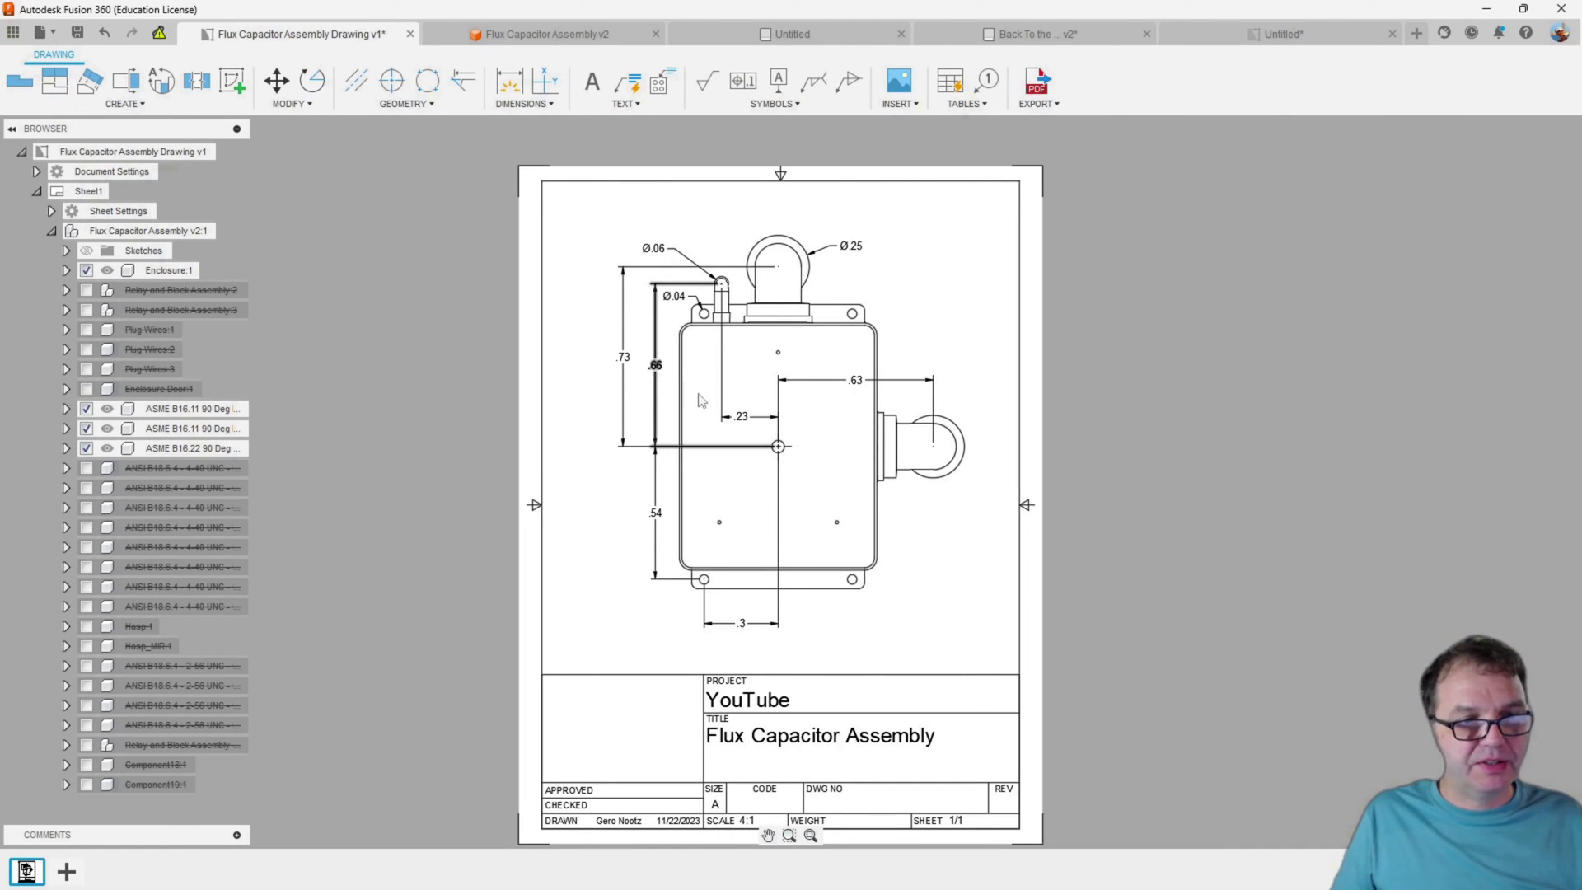
left_click(1025, 34)
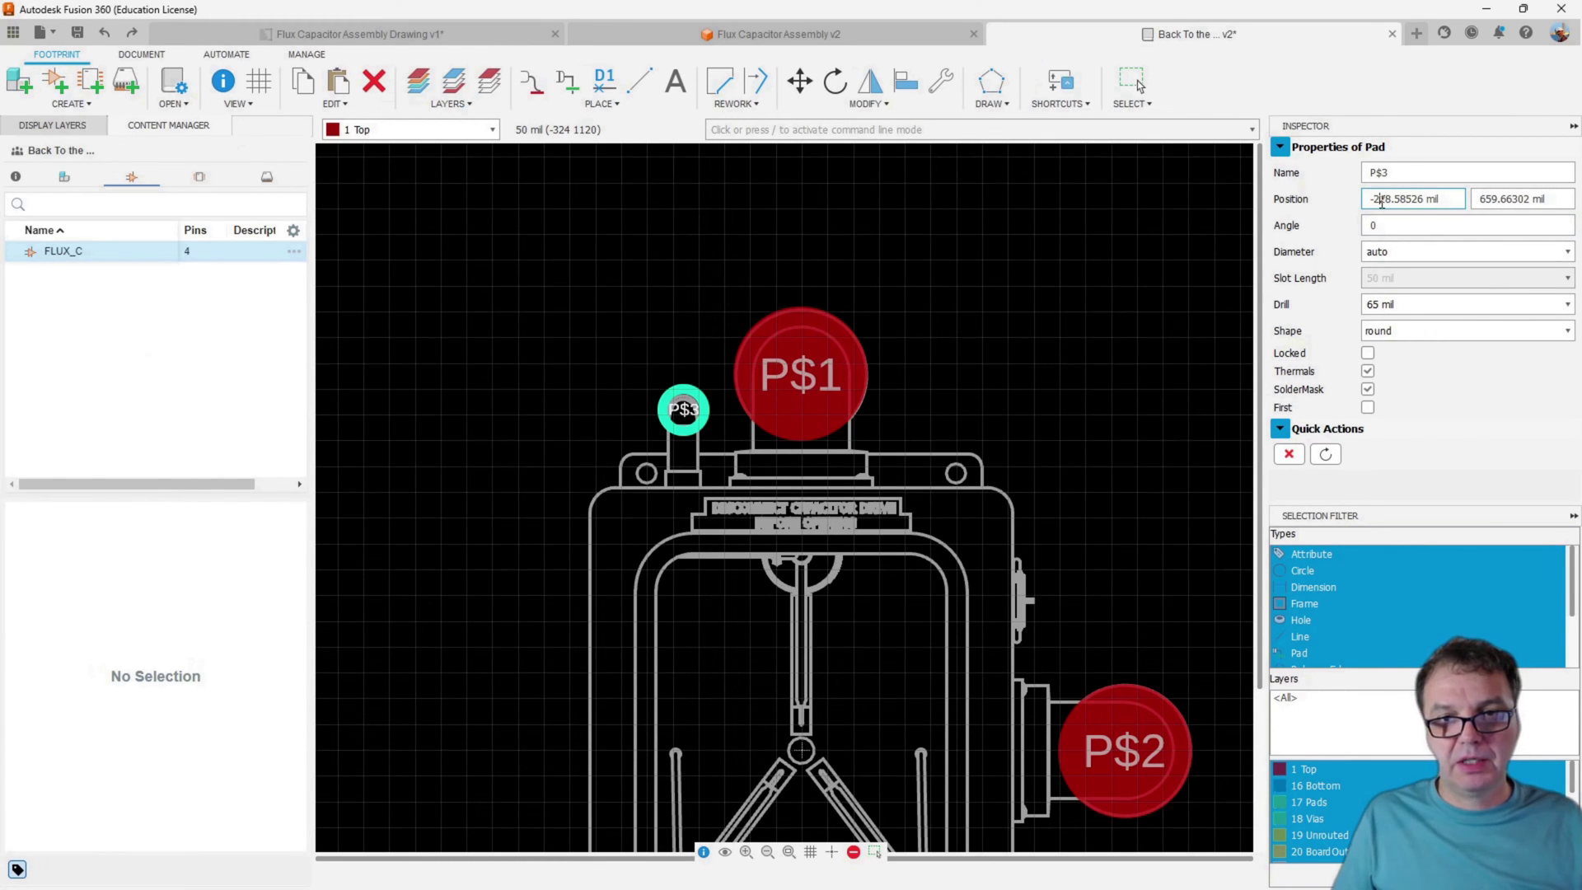
left_click_drag(1382, 200, 1422, 199)
type("23")
left_click(1485, 200)
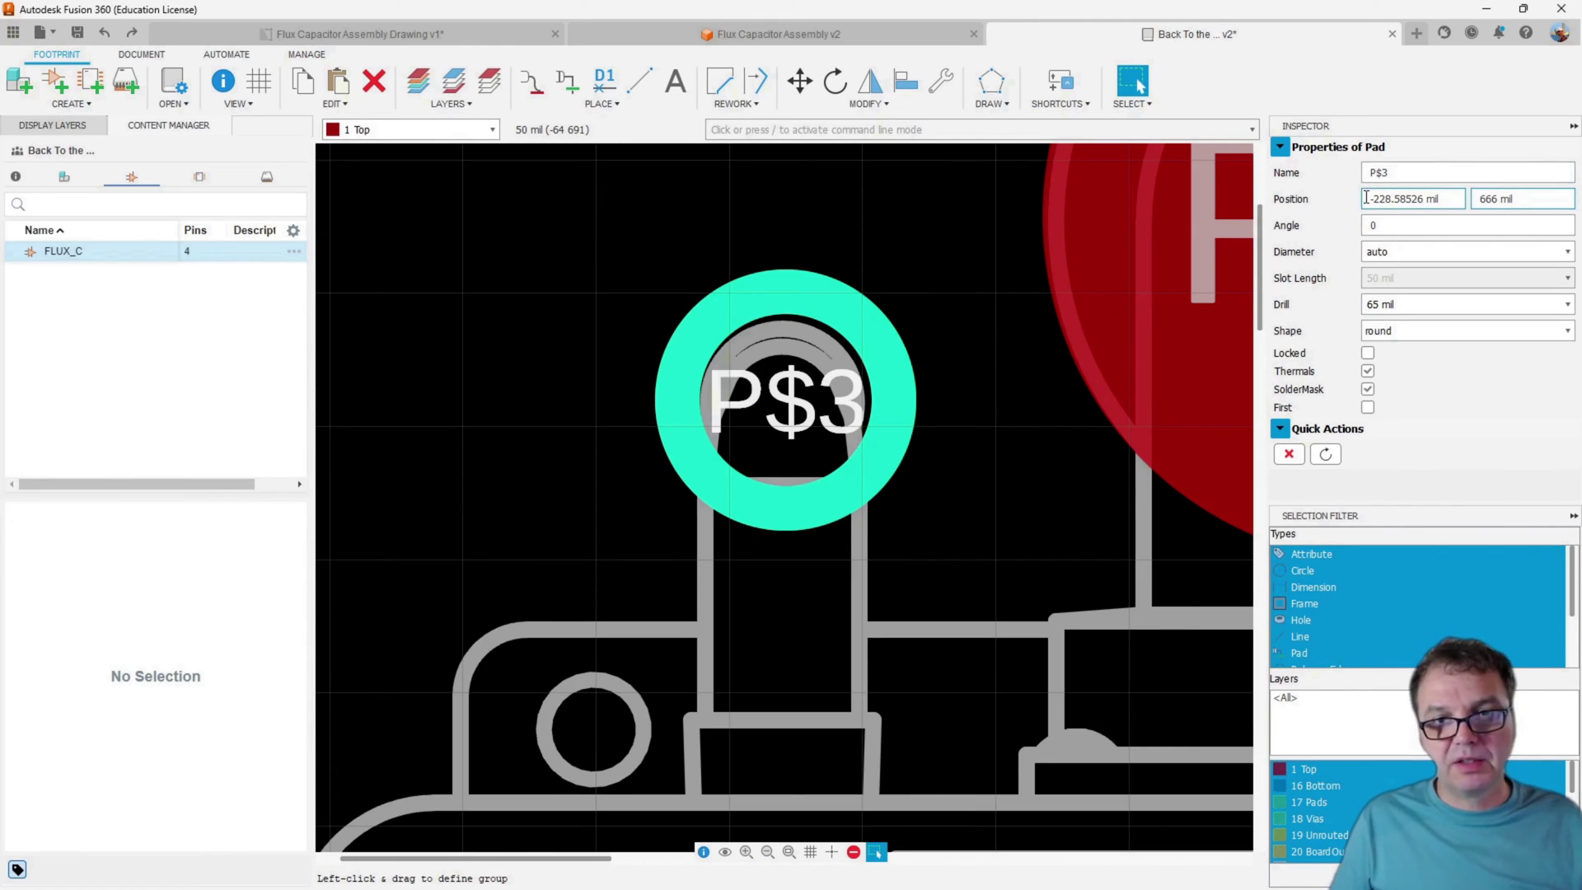
left_click_drag(1381, 198, 1423, 199)
type("3")
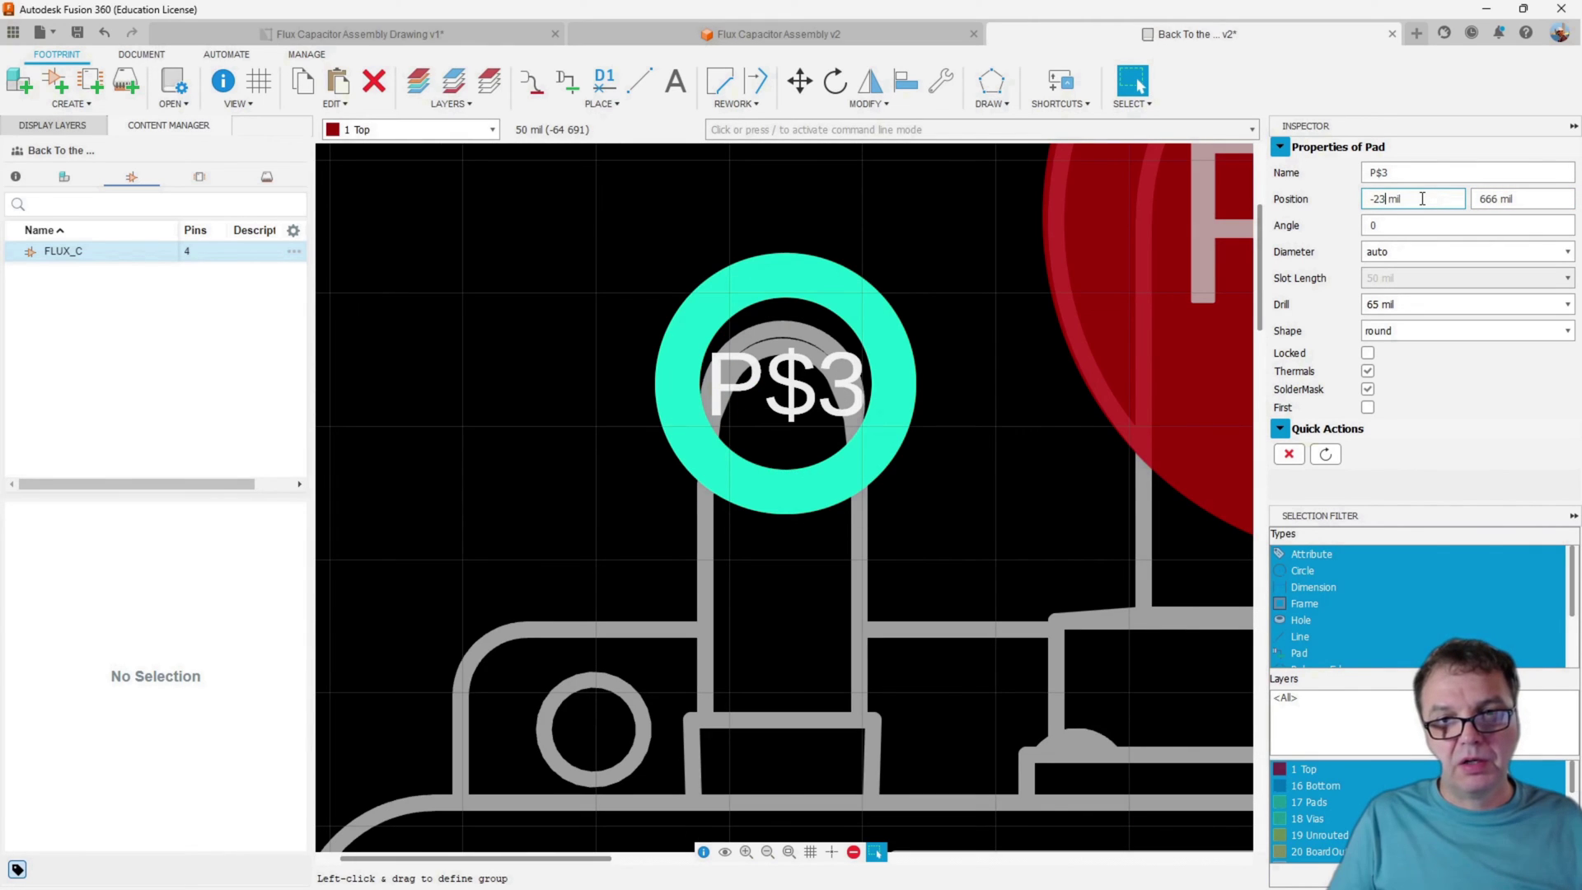
key("Return")
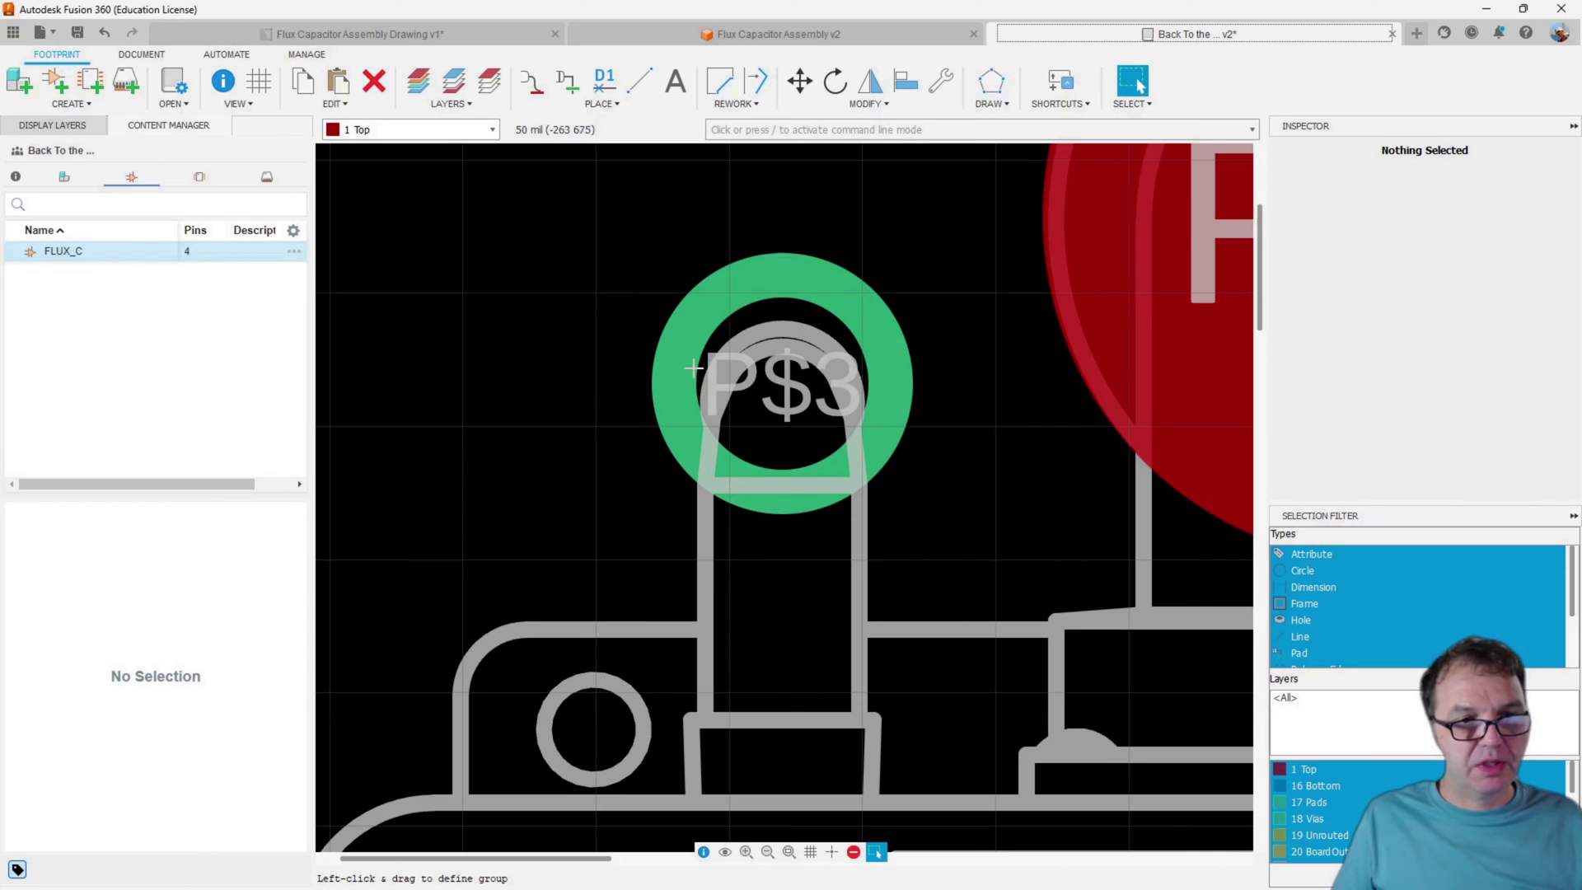
scroll(747, 467, "down", 5)
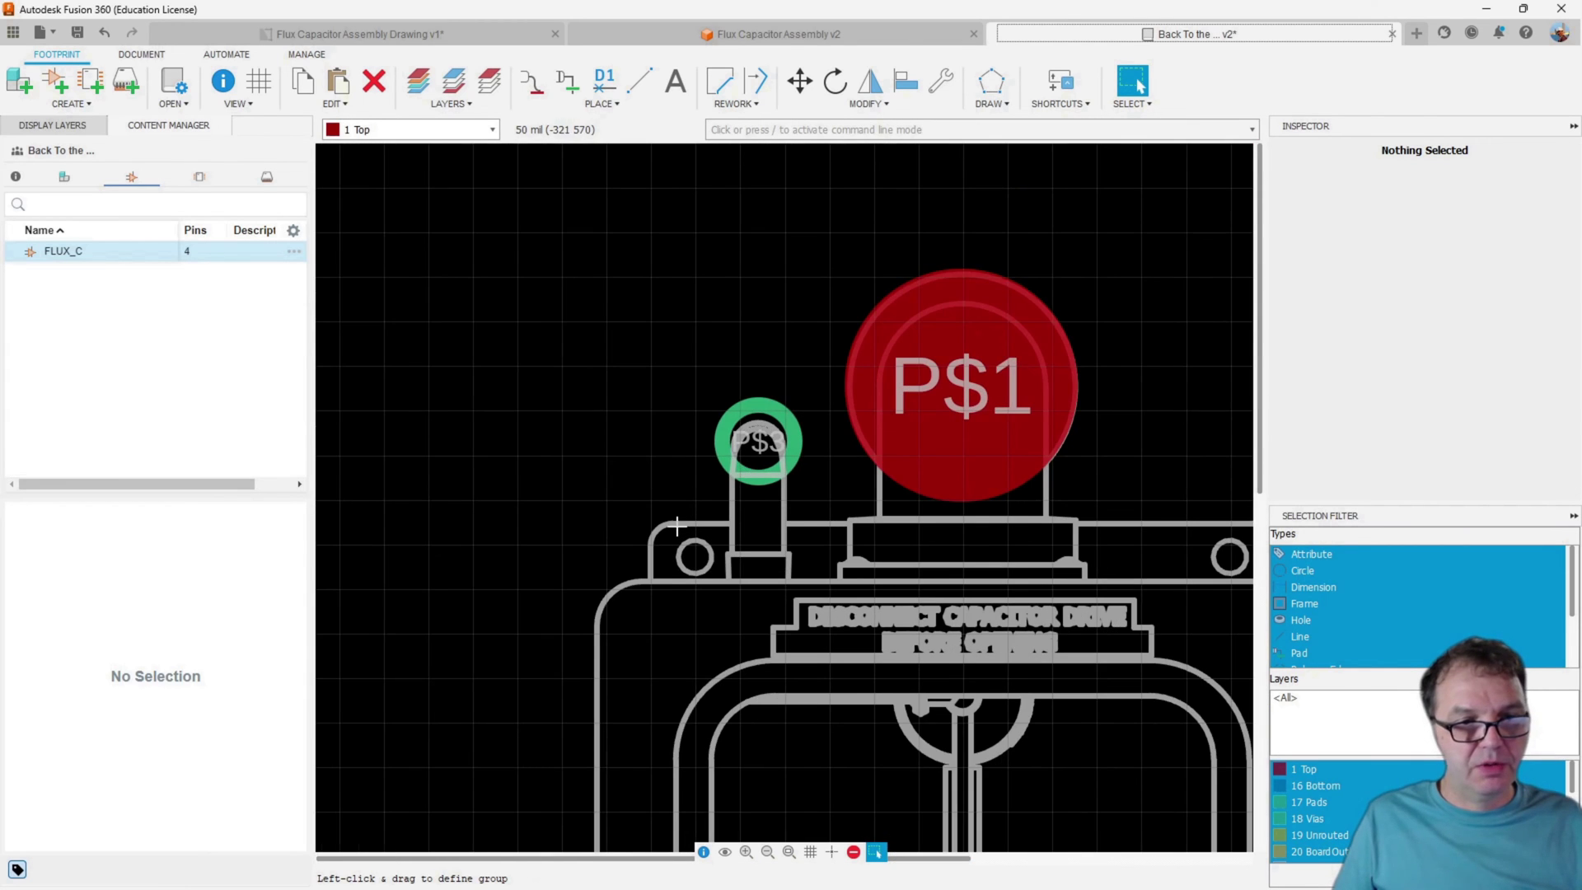
scroll(677, 528, "down", 4)
scroll(785, 674, "up", 5)
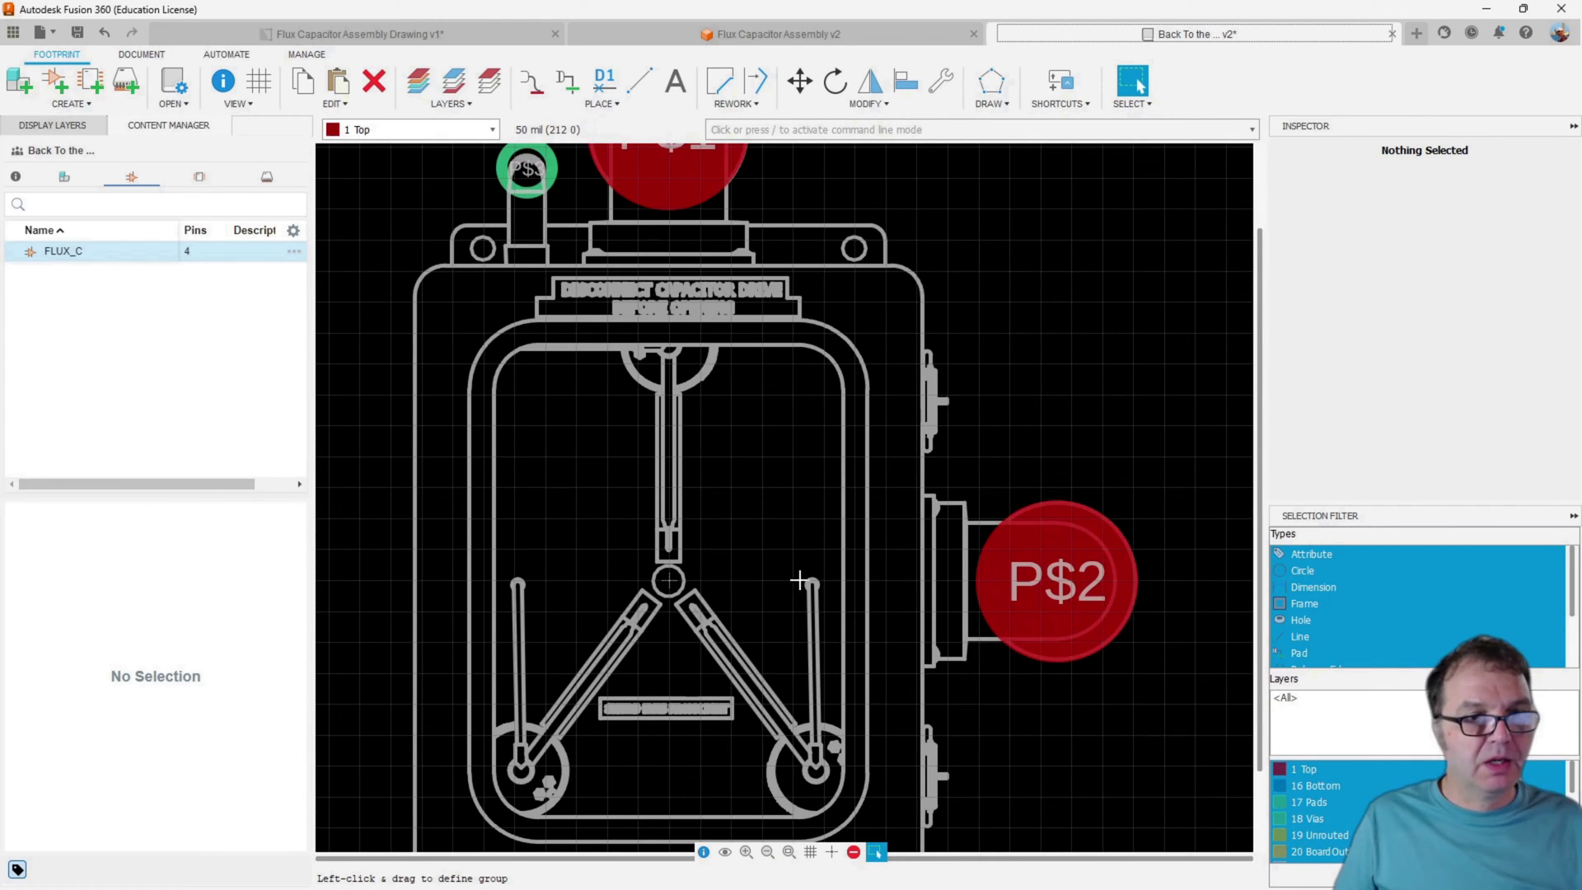
scroll(799, 580, "down", 4)
scroll(673, 742, "up", 3)
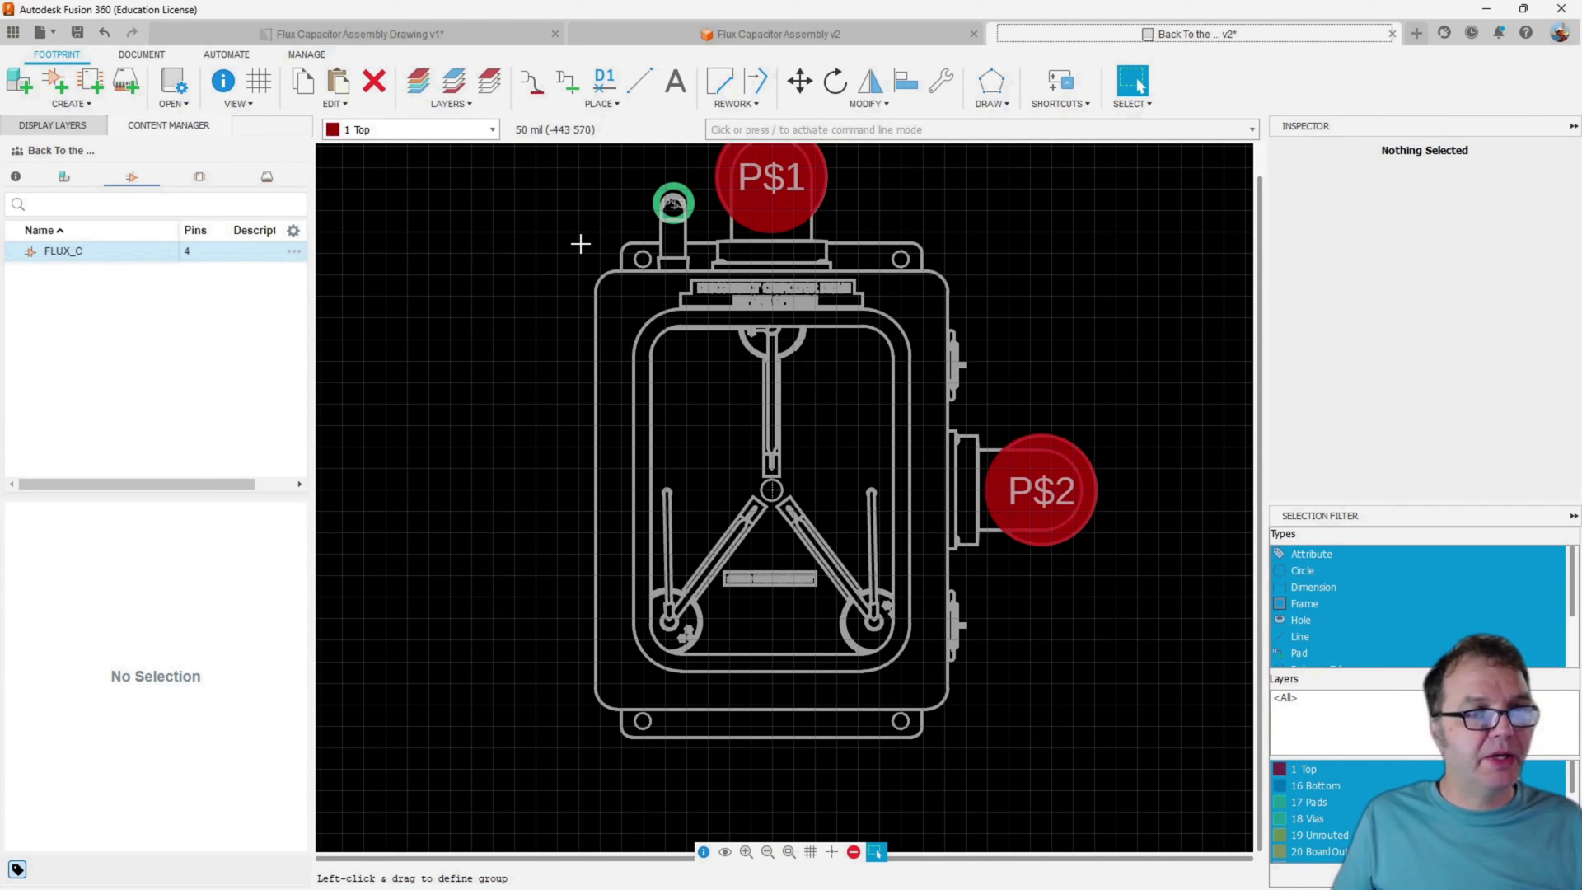
Draw a filled polygon with arc corners on layer 1 Top, tracing the outer edge of the enclosure's rounded window frame
left_click(1007, 104)
left_click(1014, 176)
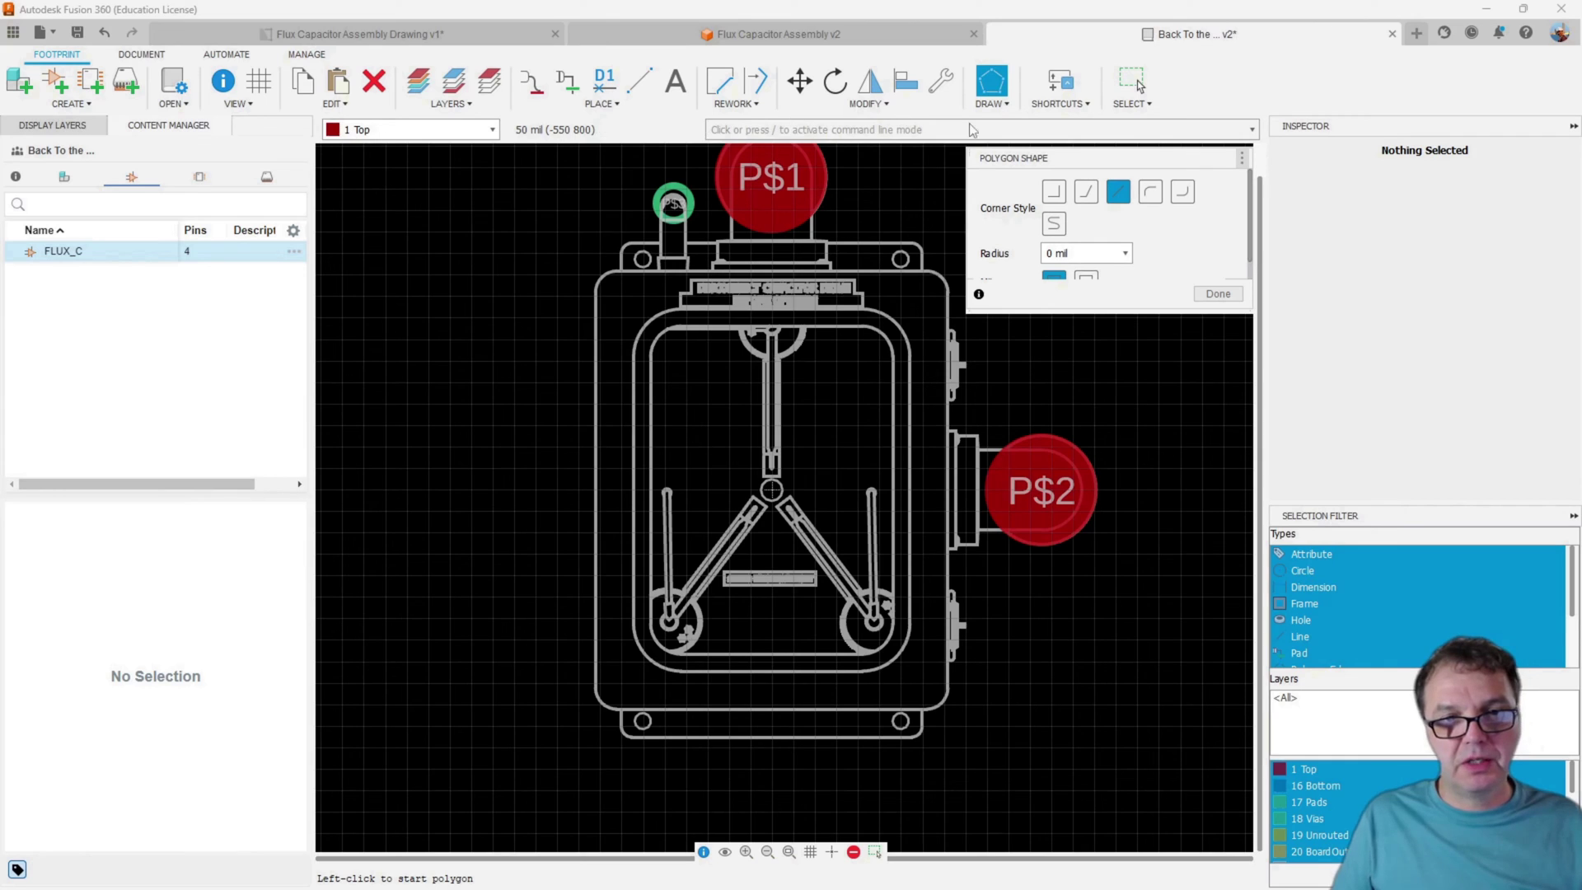
left_click(1185, 195)
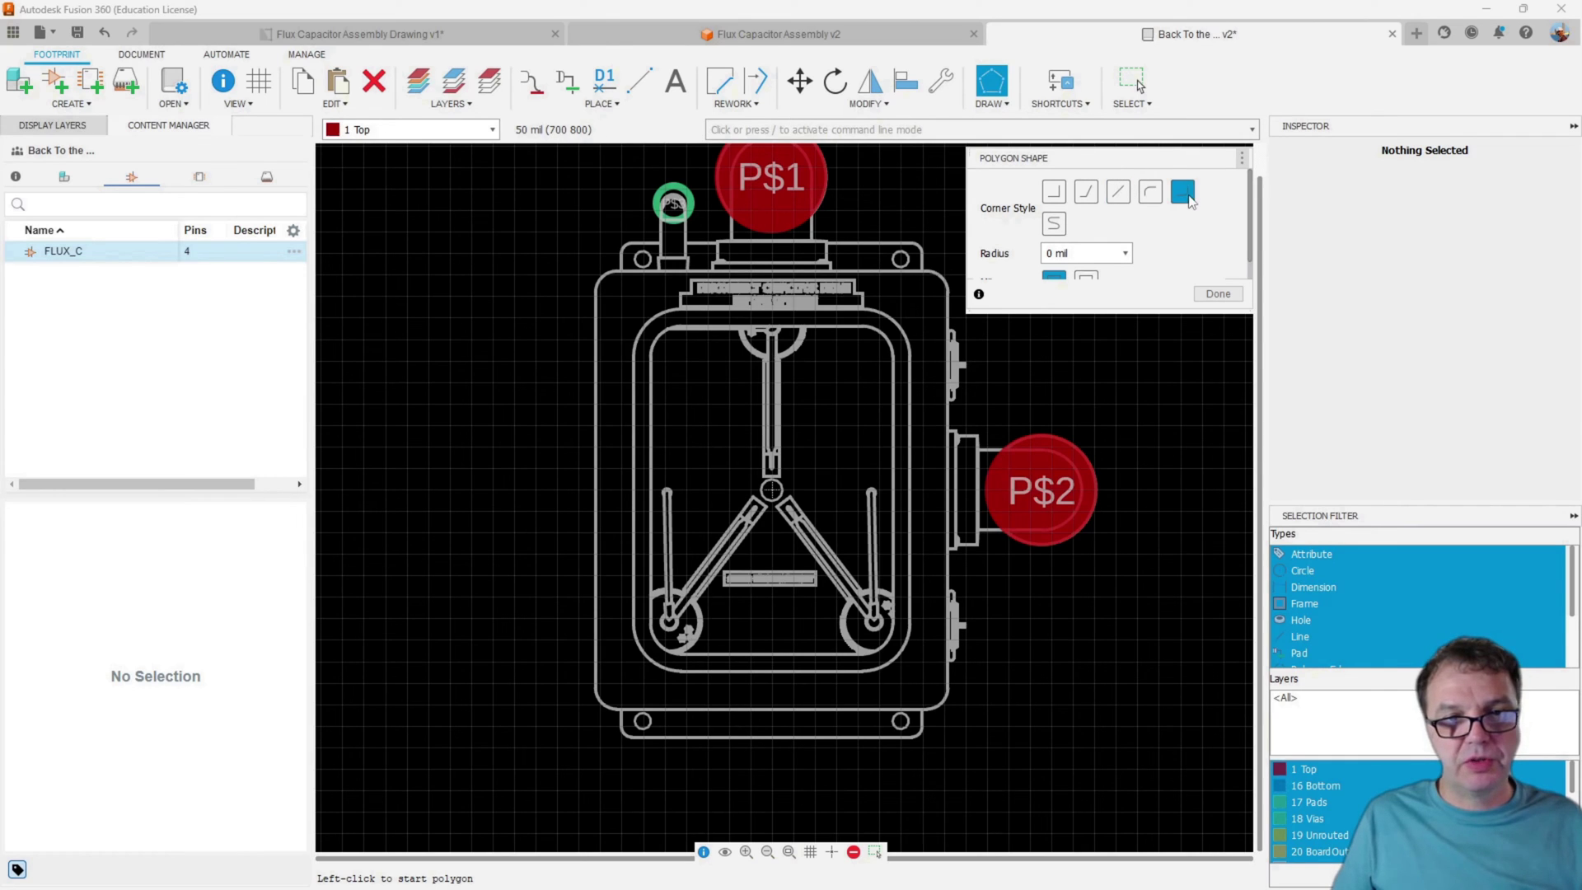
left_click(633, 360)
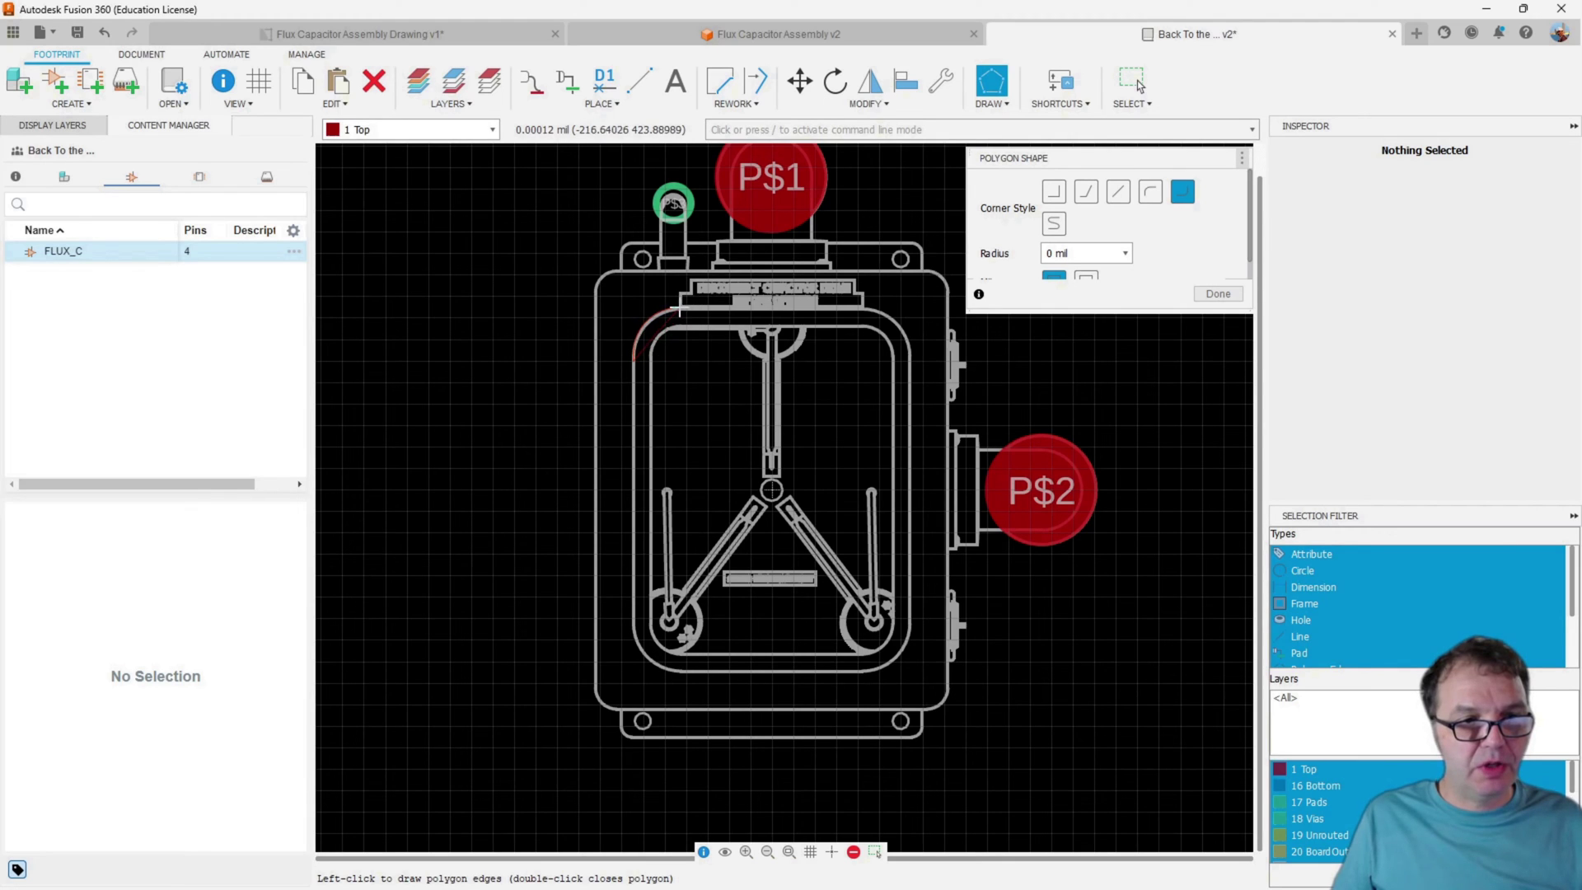
left_click(680, 311)
left_click(889, 319)
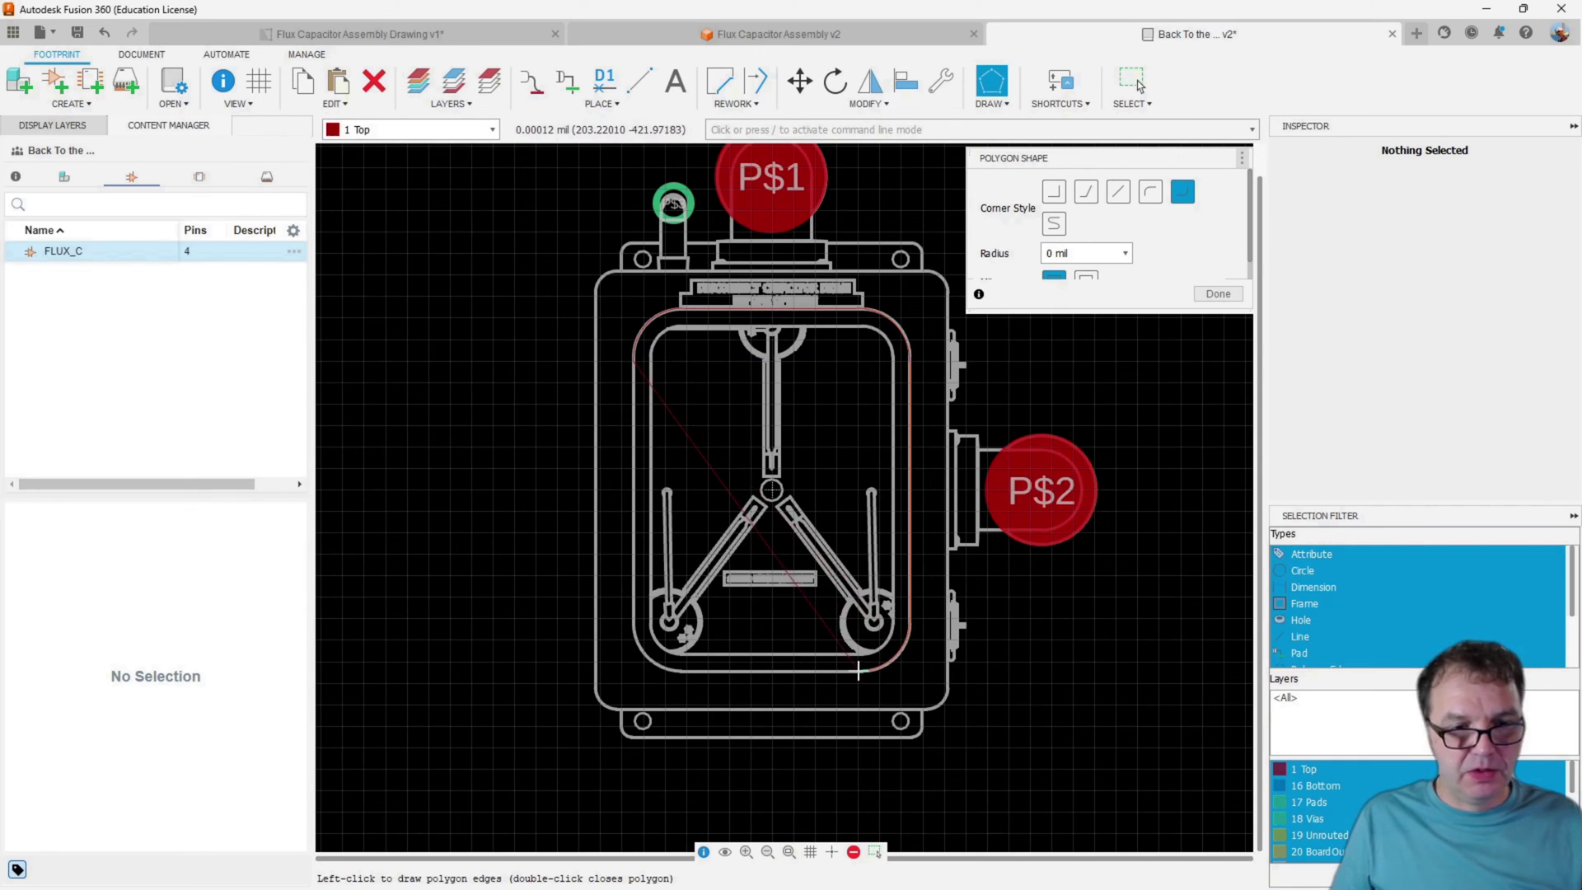
left_click(861, 672, "alt")
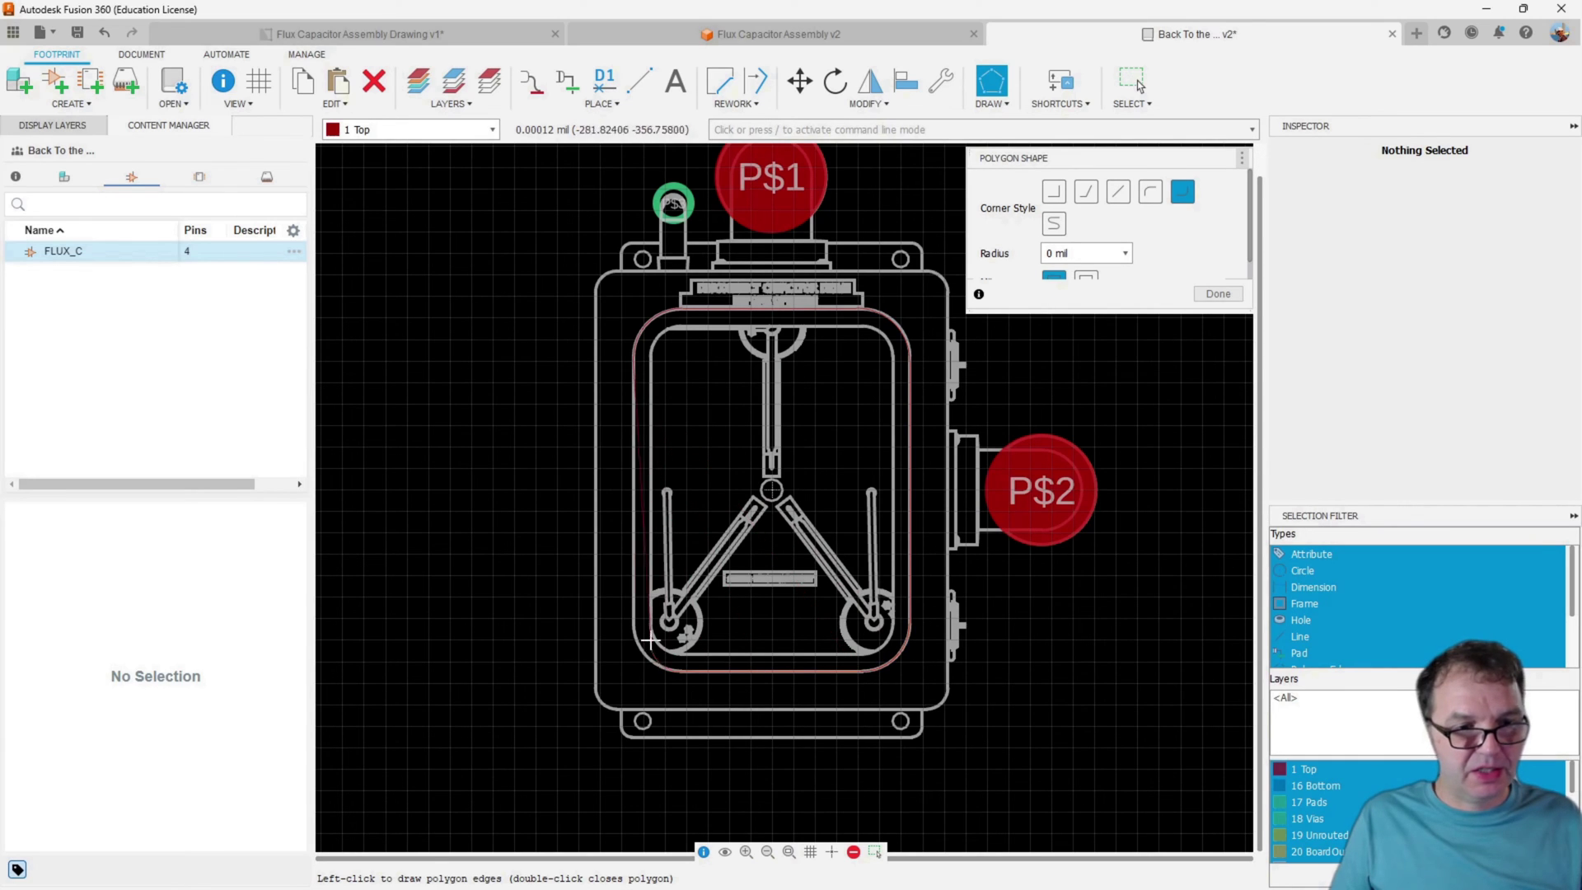
left_click(633, 623, "alt")
left_click(633, 360, "alt")
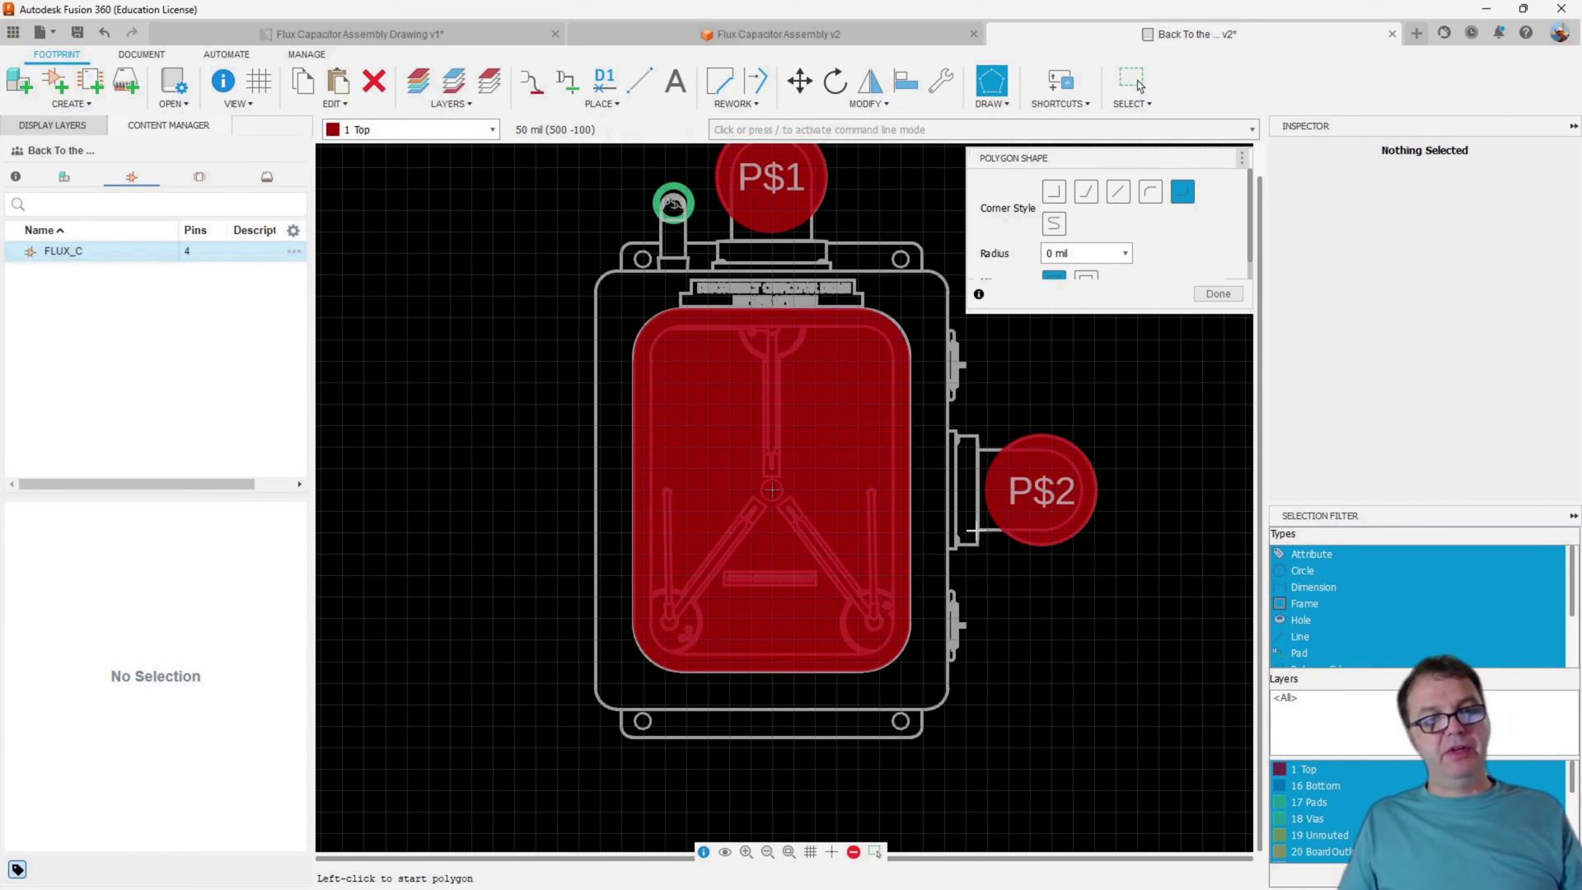
key("Escape")
scroll(742, 435, "down", 3)
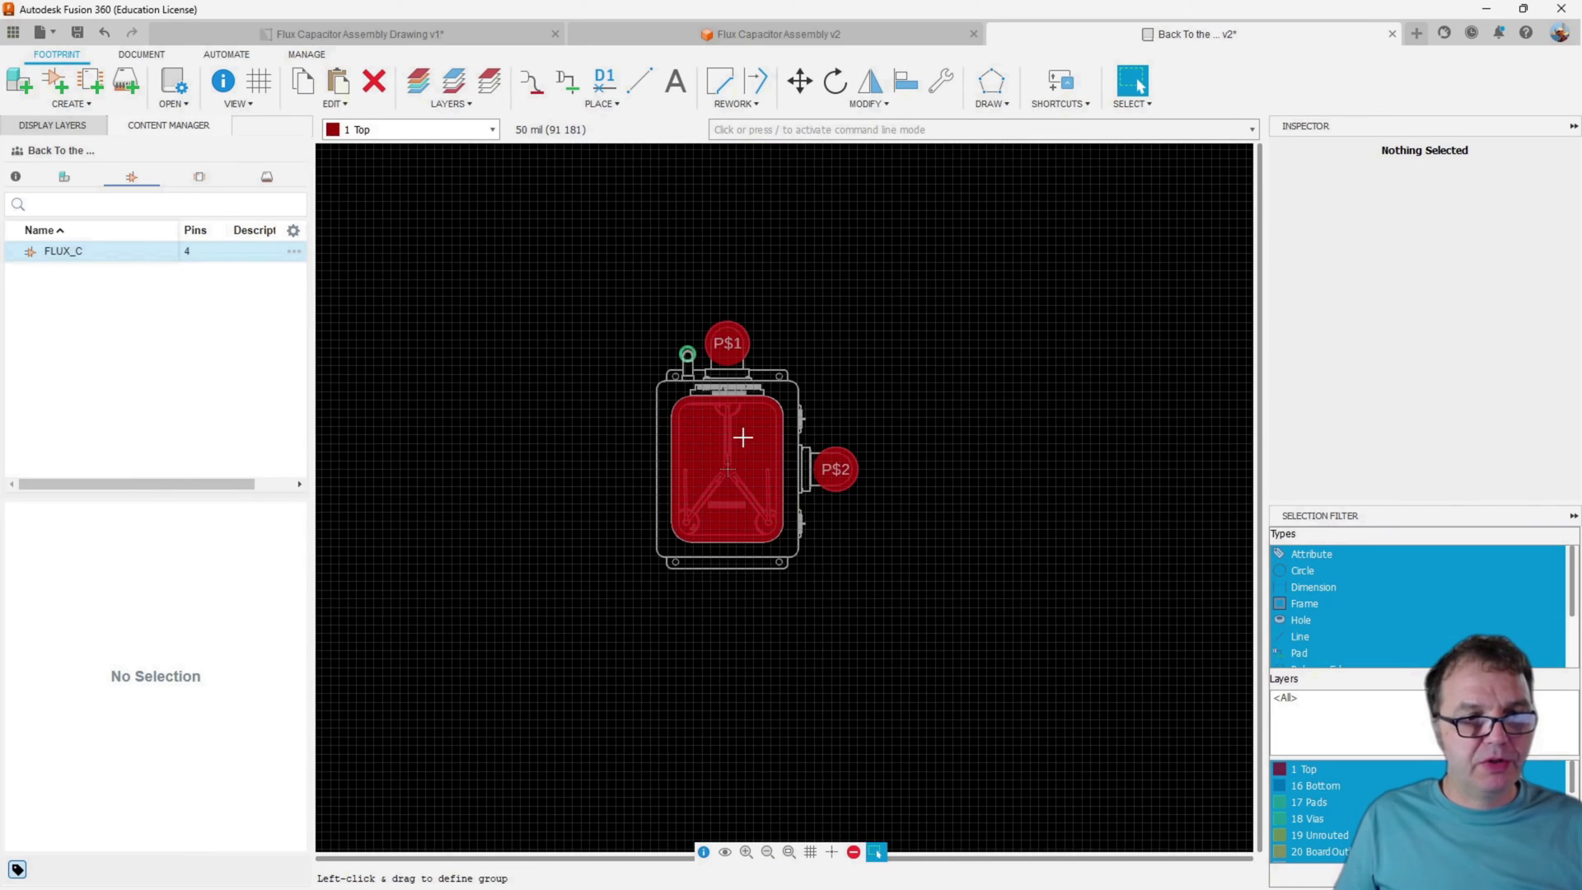
scroll(732, 424, "up", 2)
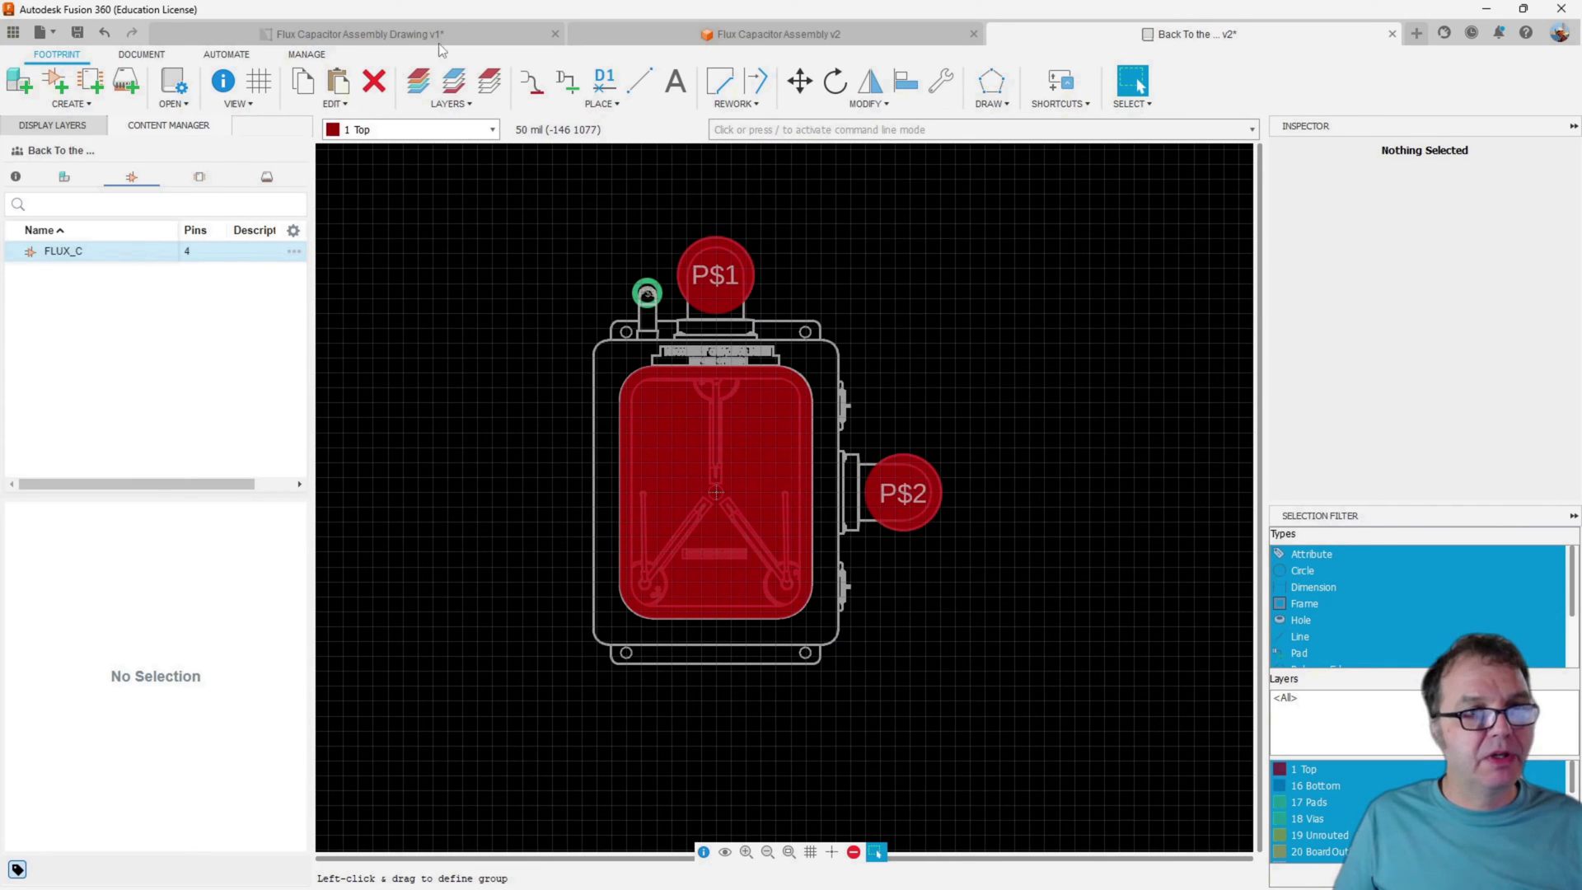
Place a round 260 mil x 260 mil SMD pad with 100 % roundness at the footprint's origin inside the window frame
left_click(534, 84)
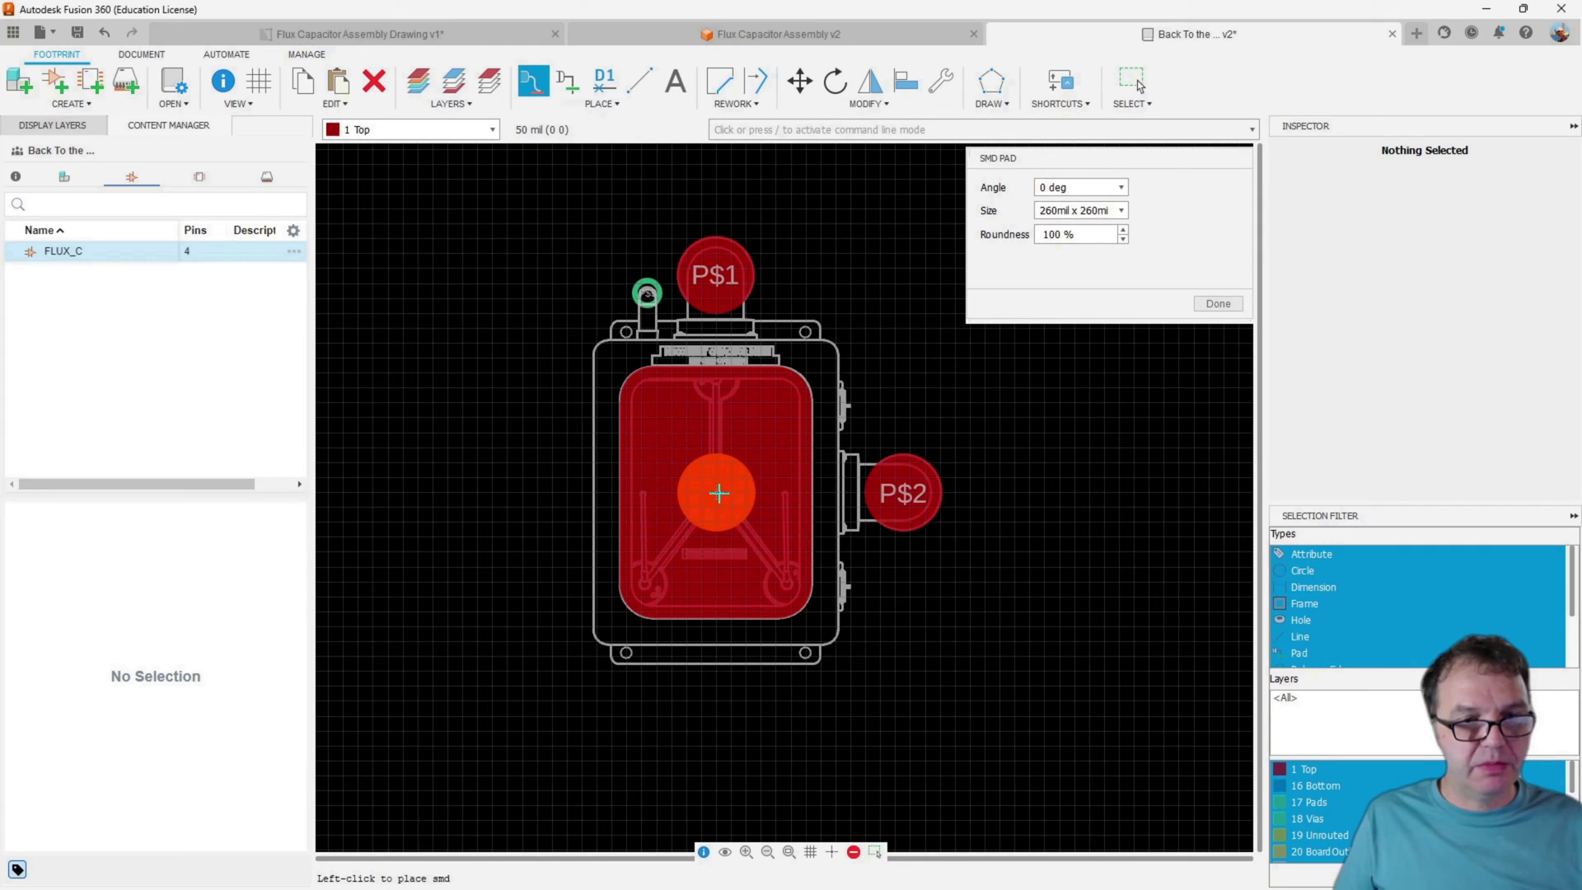
left_click(719, 493)
key("Escape")
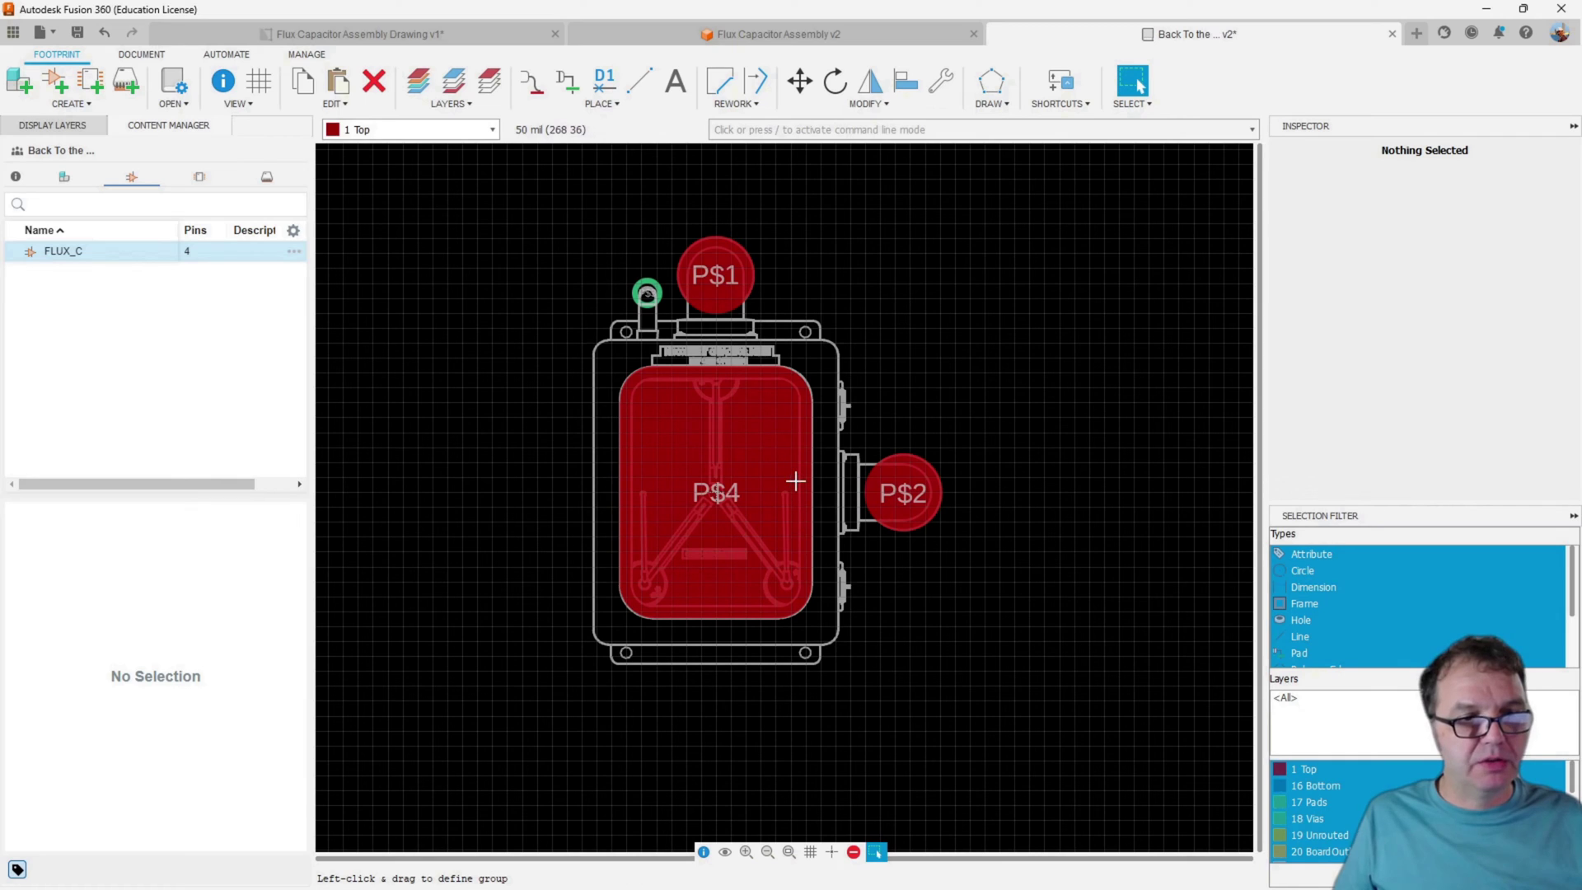
Draw a filled polygon with arc corners on layer 29 SolderMaskTop, tracing the outer edge of the rounded window frame over the copper polygon
left_click(493, 131)
left_click(493, 130)
left_click(493, 130)
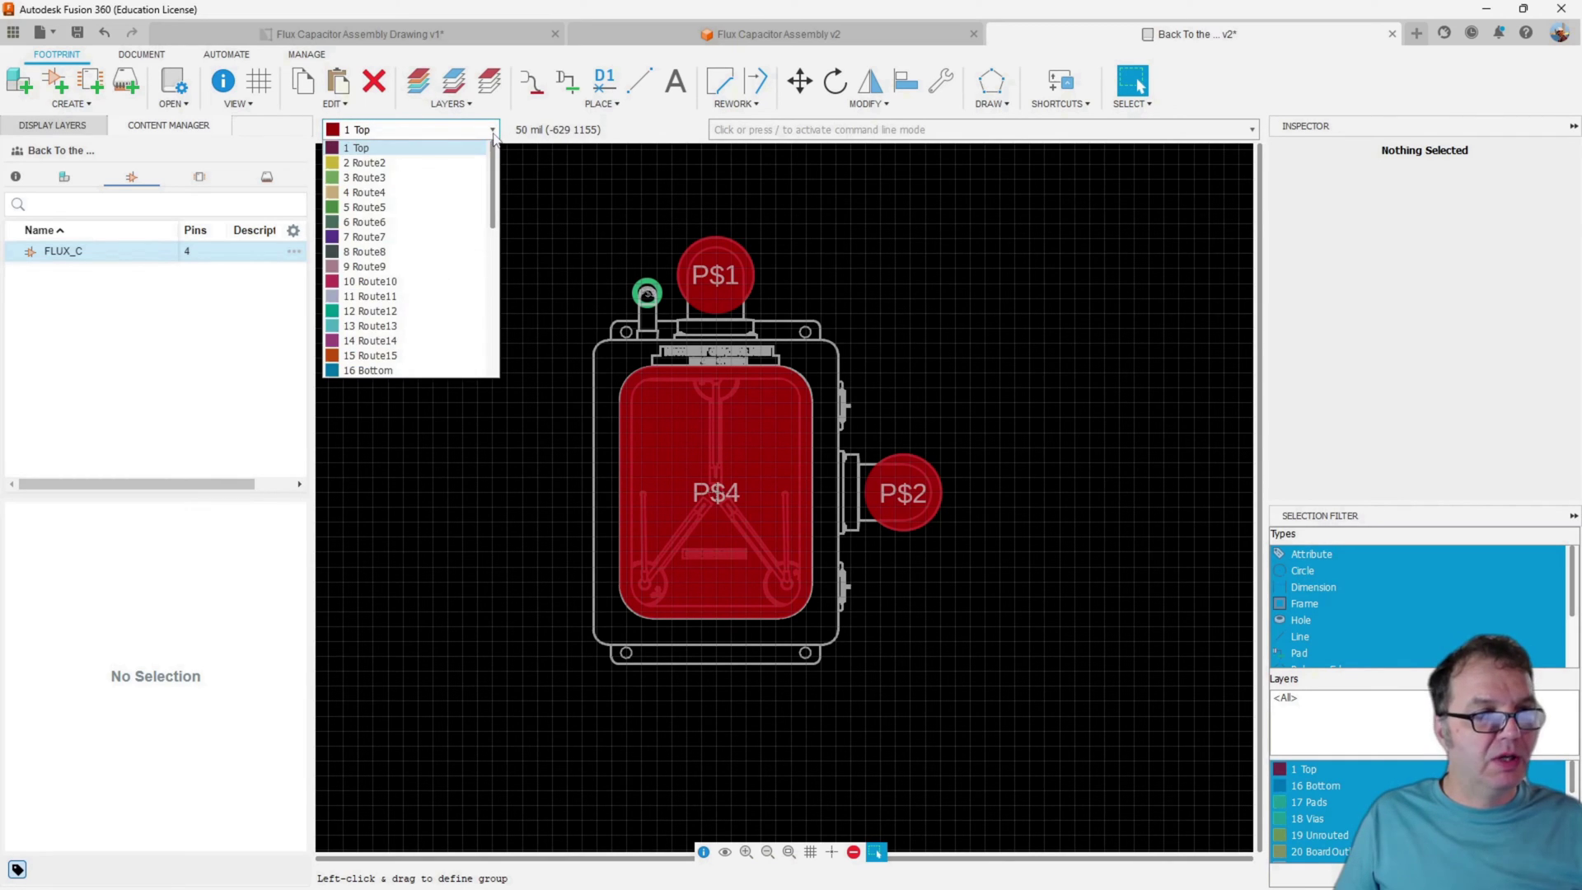
scroll(387, 275, "down", 4)
scroll(387, 275, "down", 3)
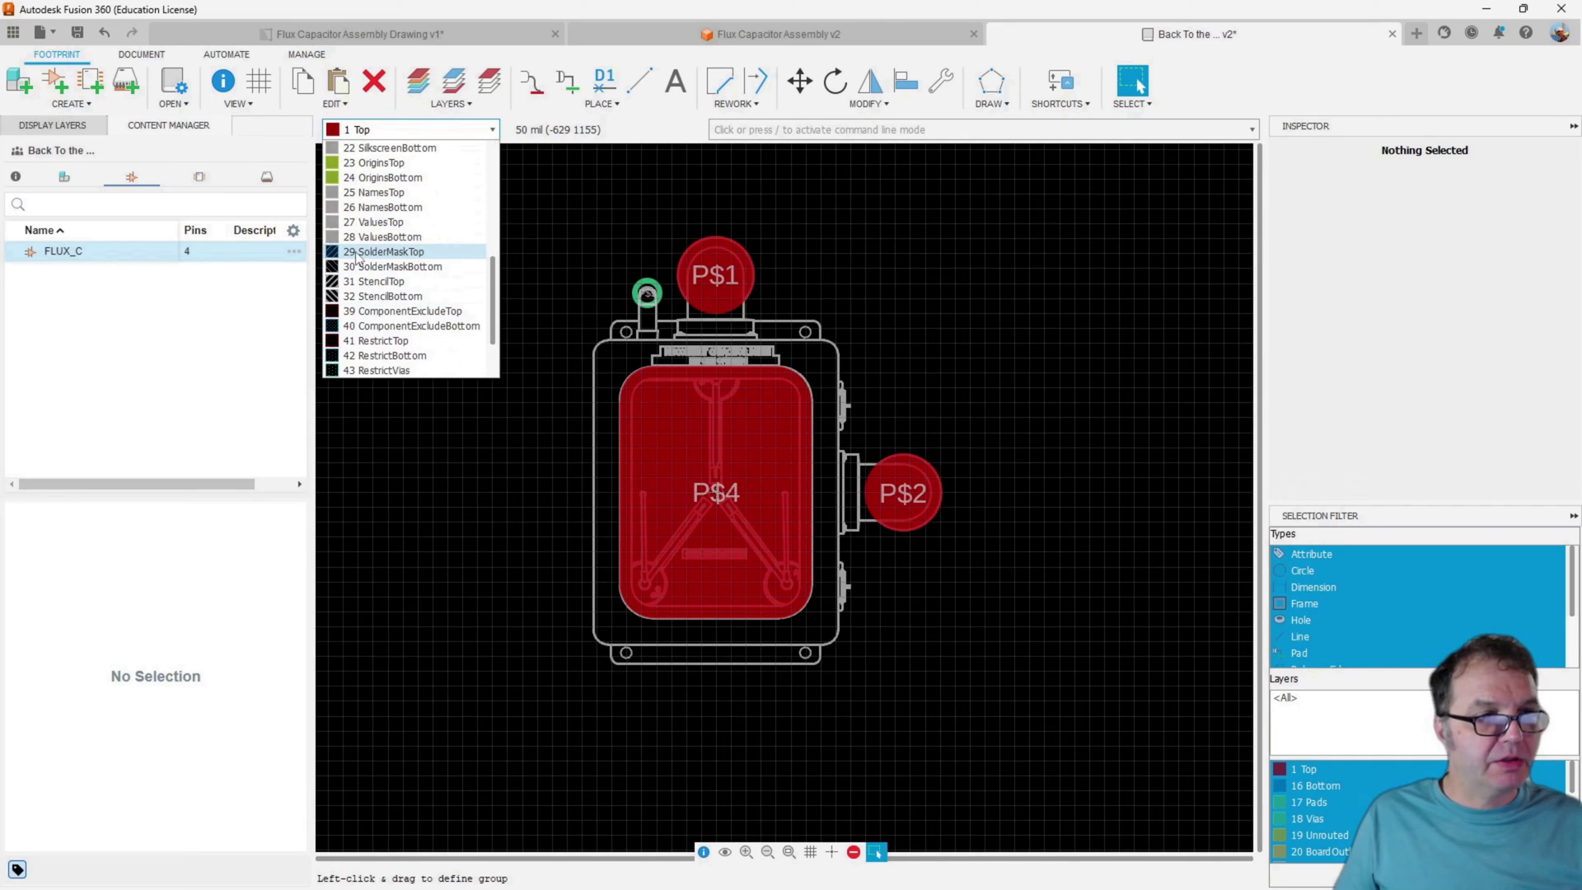
left_click(372, 253)
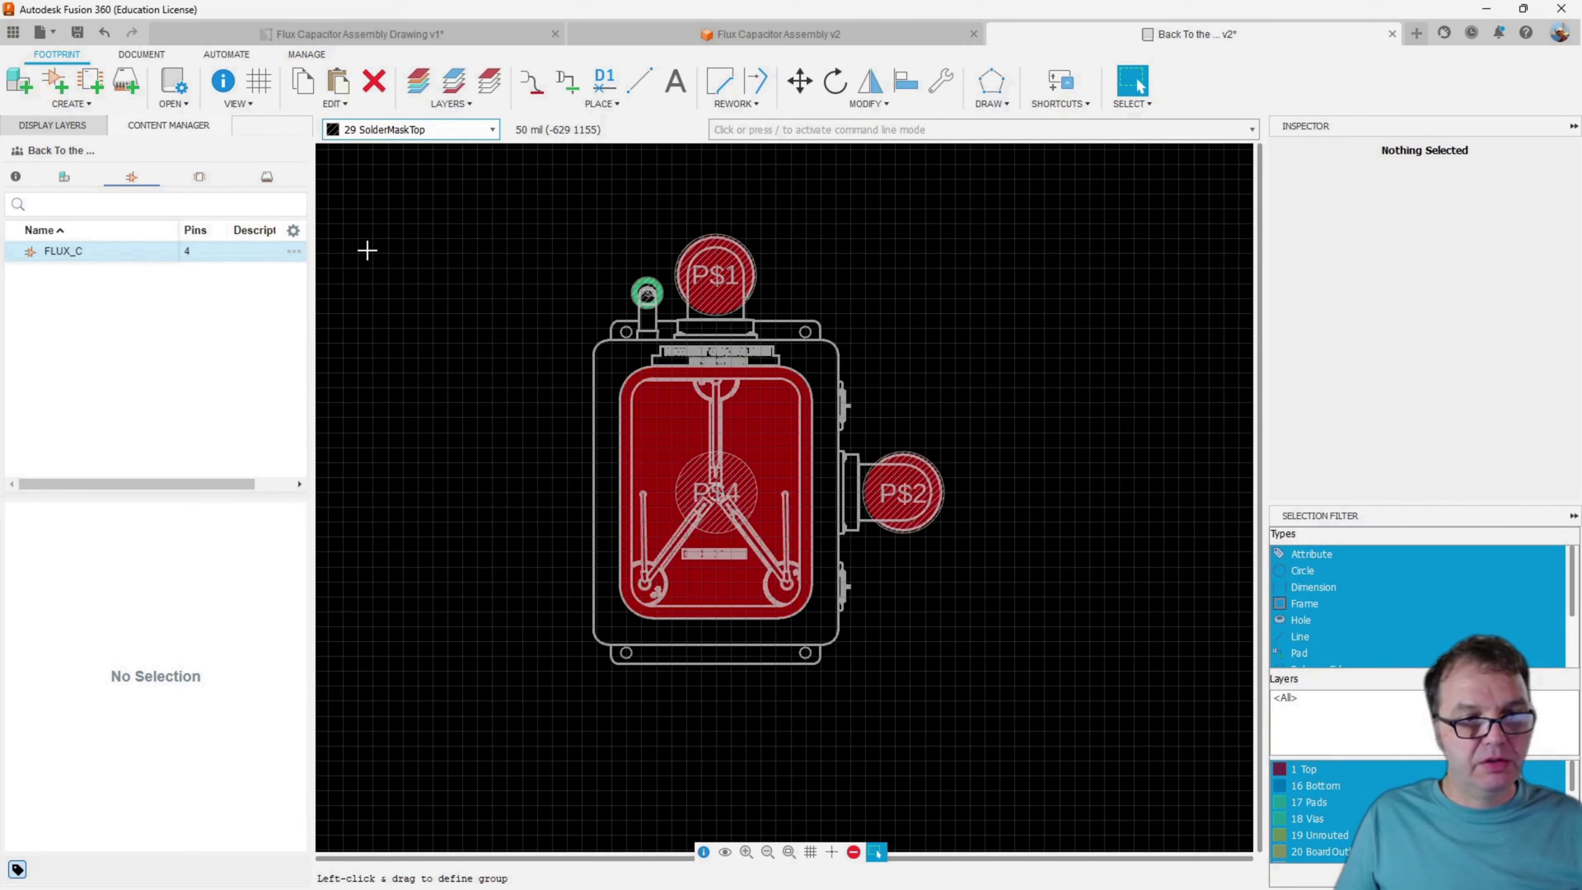
left_click(997, 103)
left_click(1016, 172)
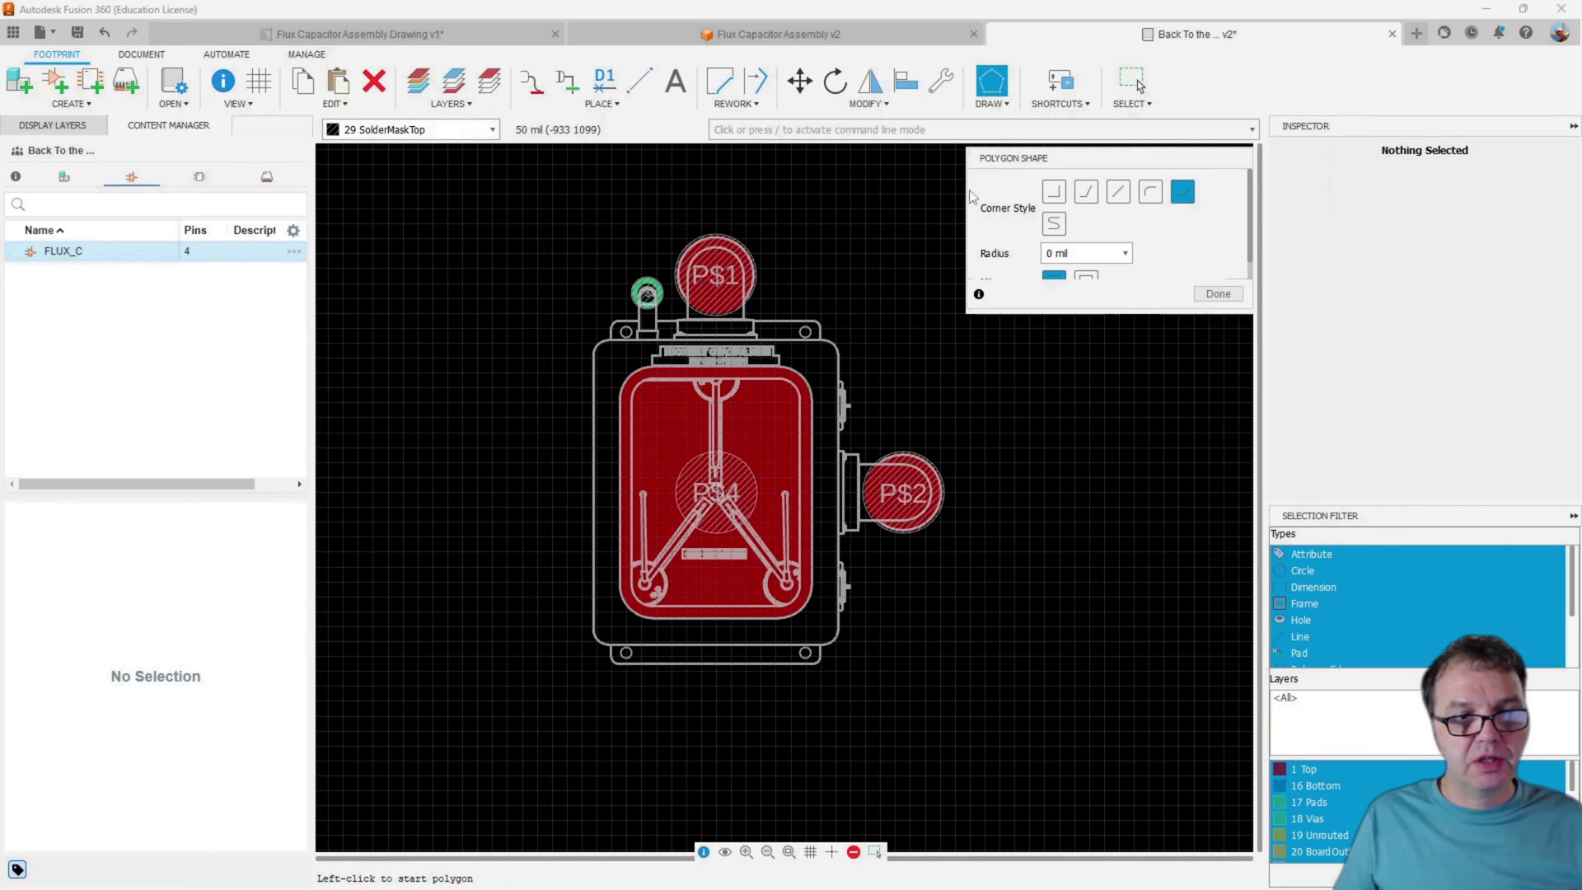
scroll(636, 373, "down", 3)
scroll(636, 372, "up", 5)
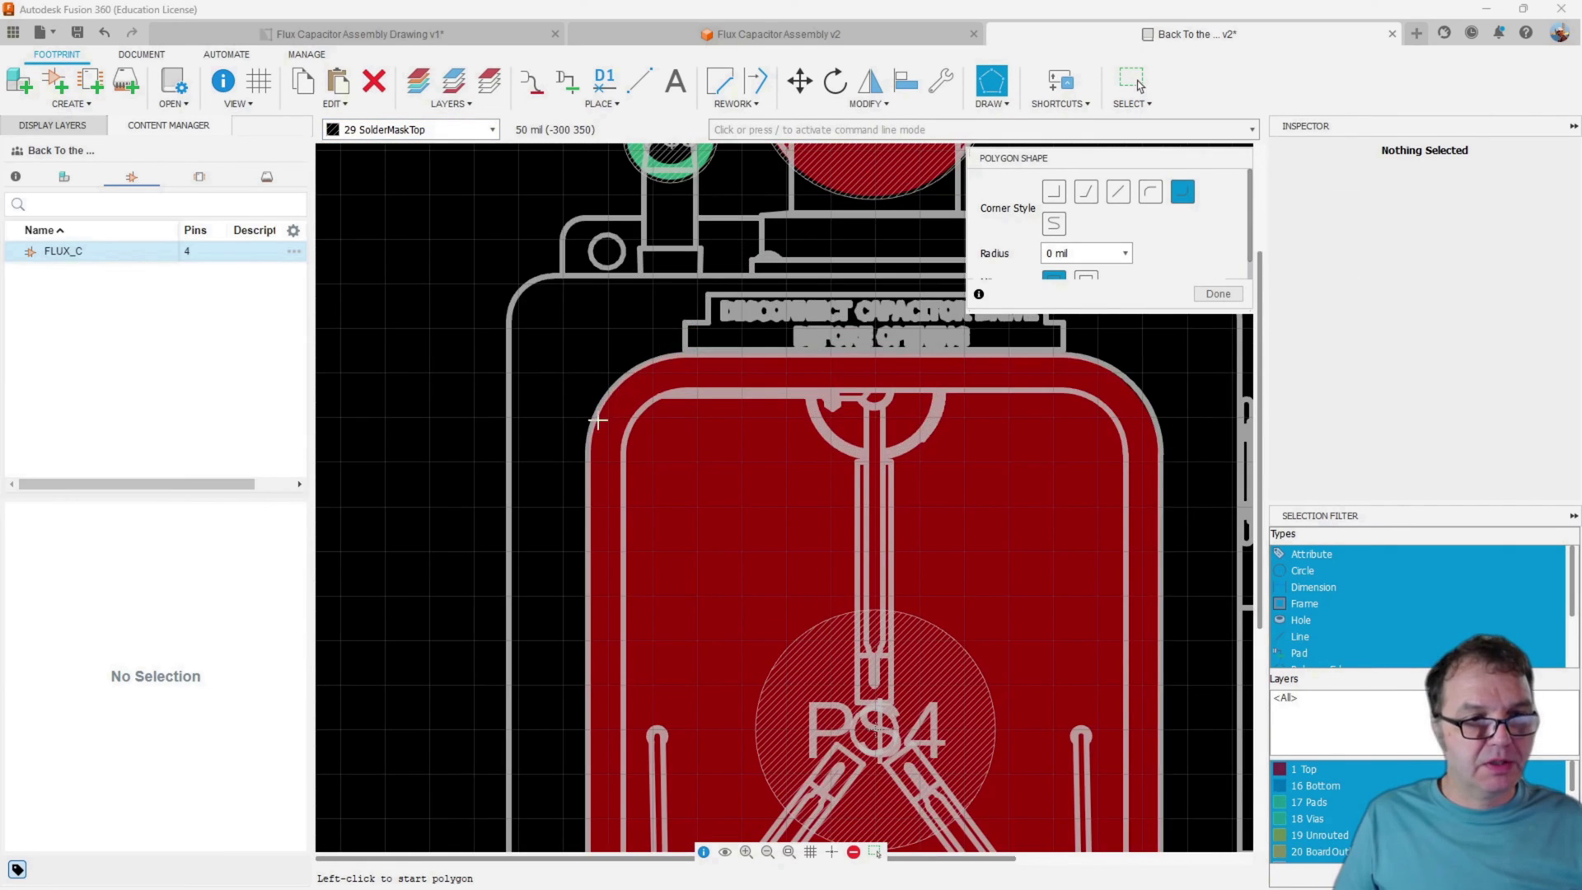
scroll(721, 290, "down", 3)
left_click(670, 294)
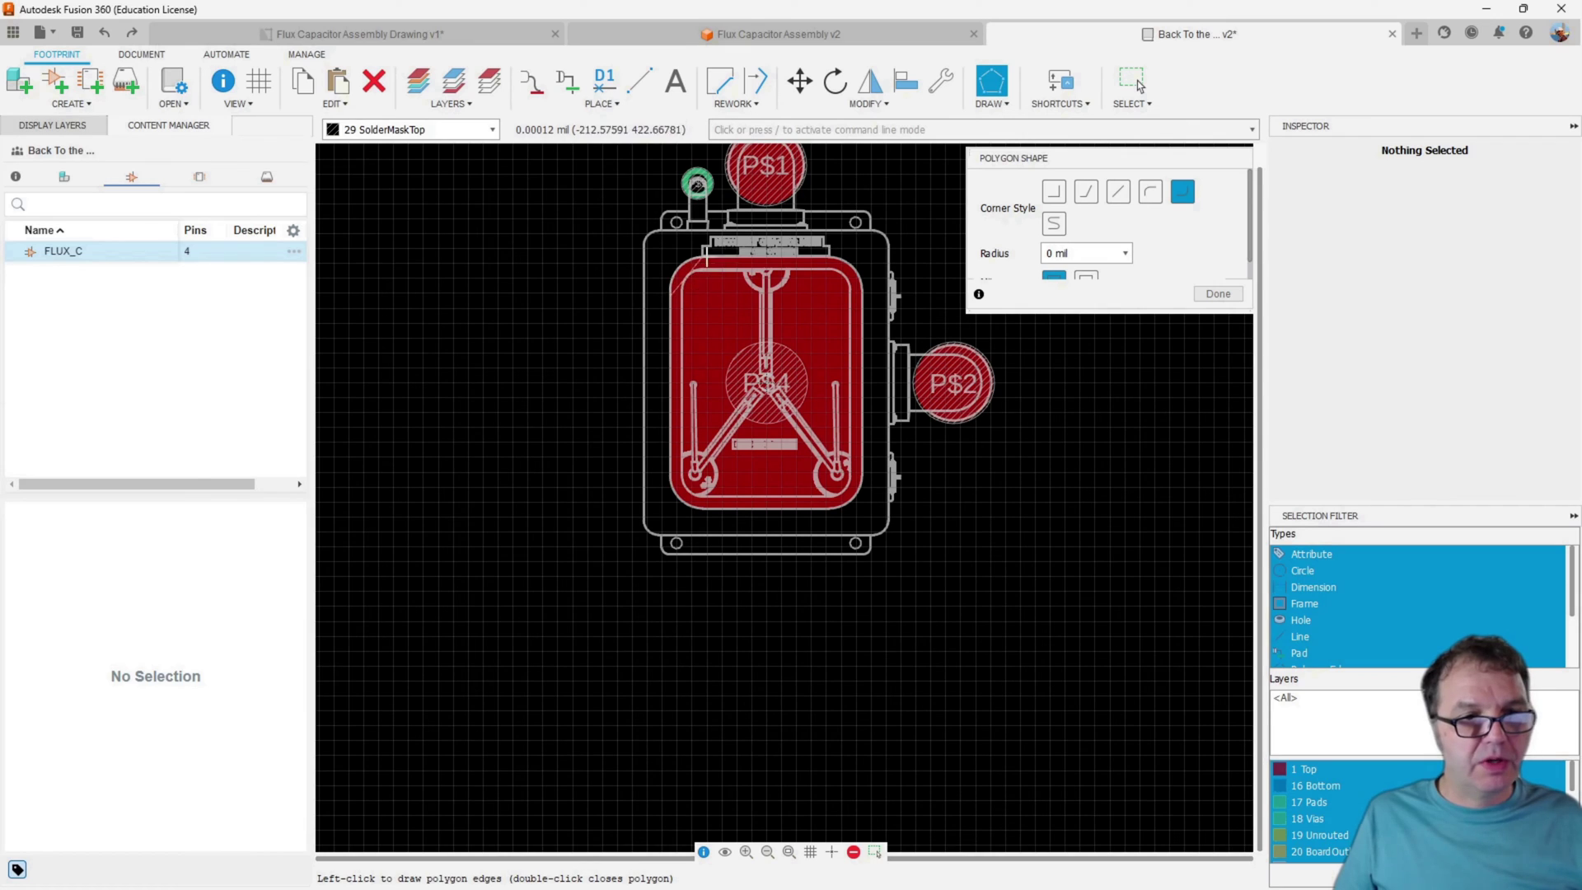
left_click(863, 294)
left_click(863, 508)
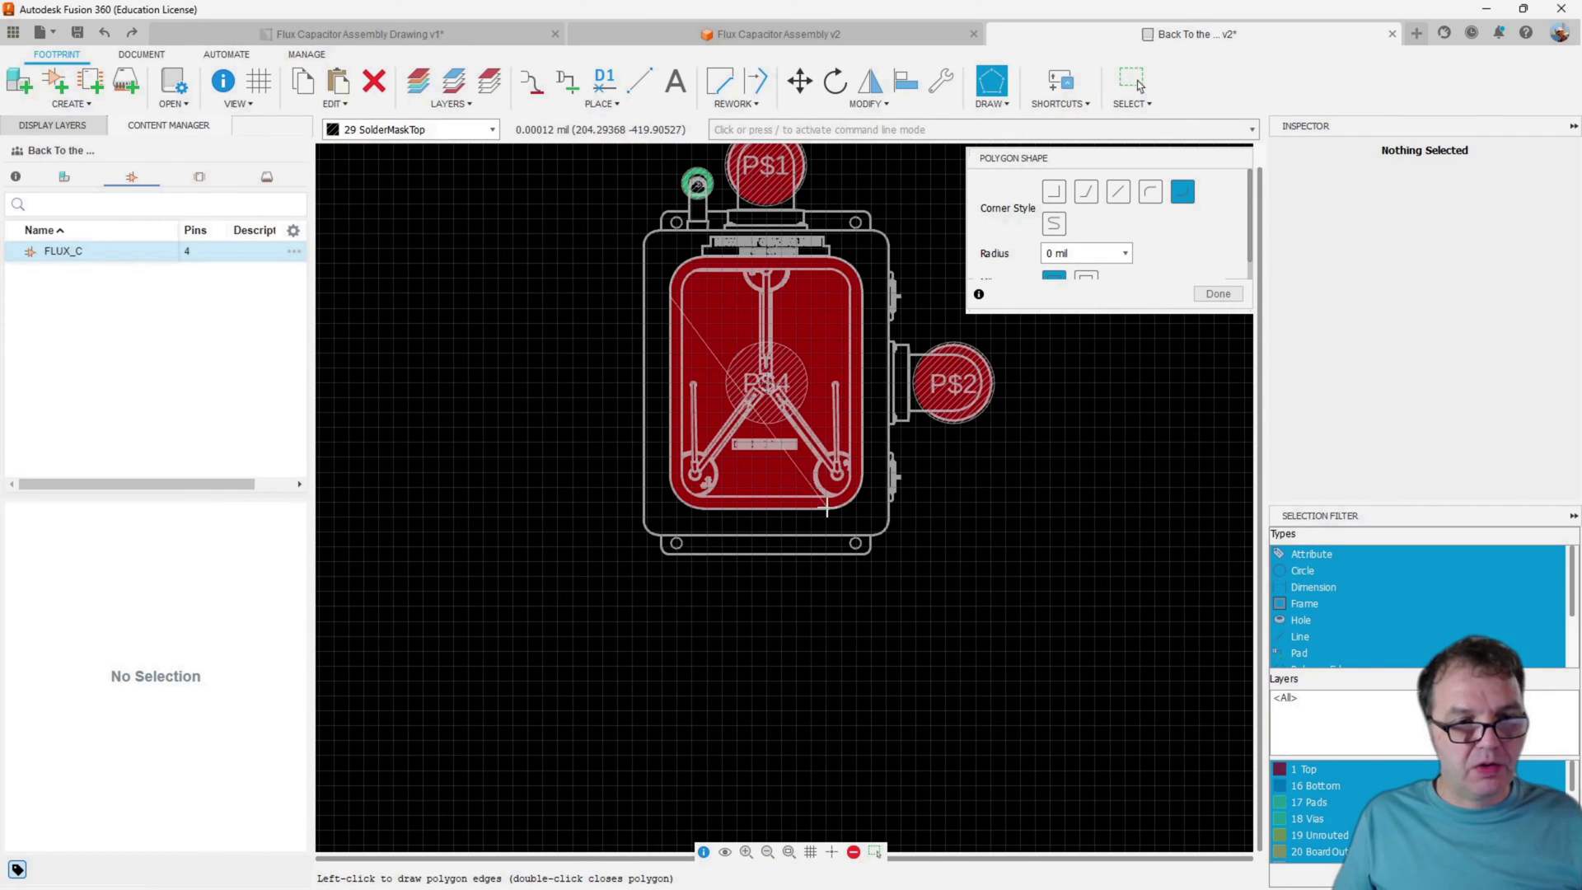
left_click(670, 508)
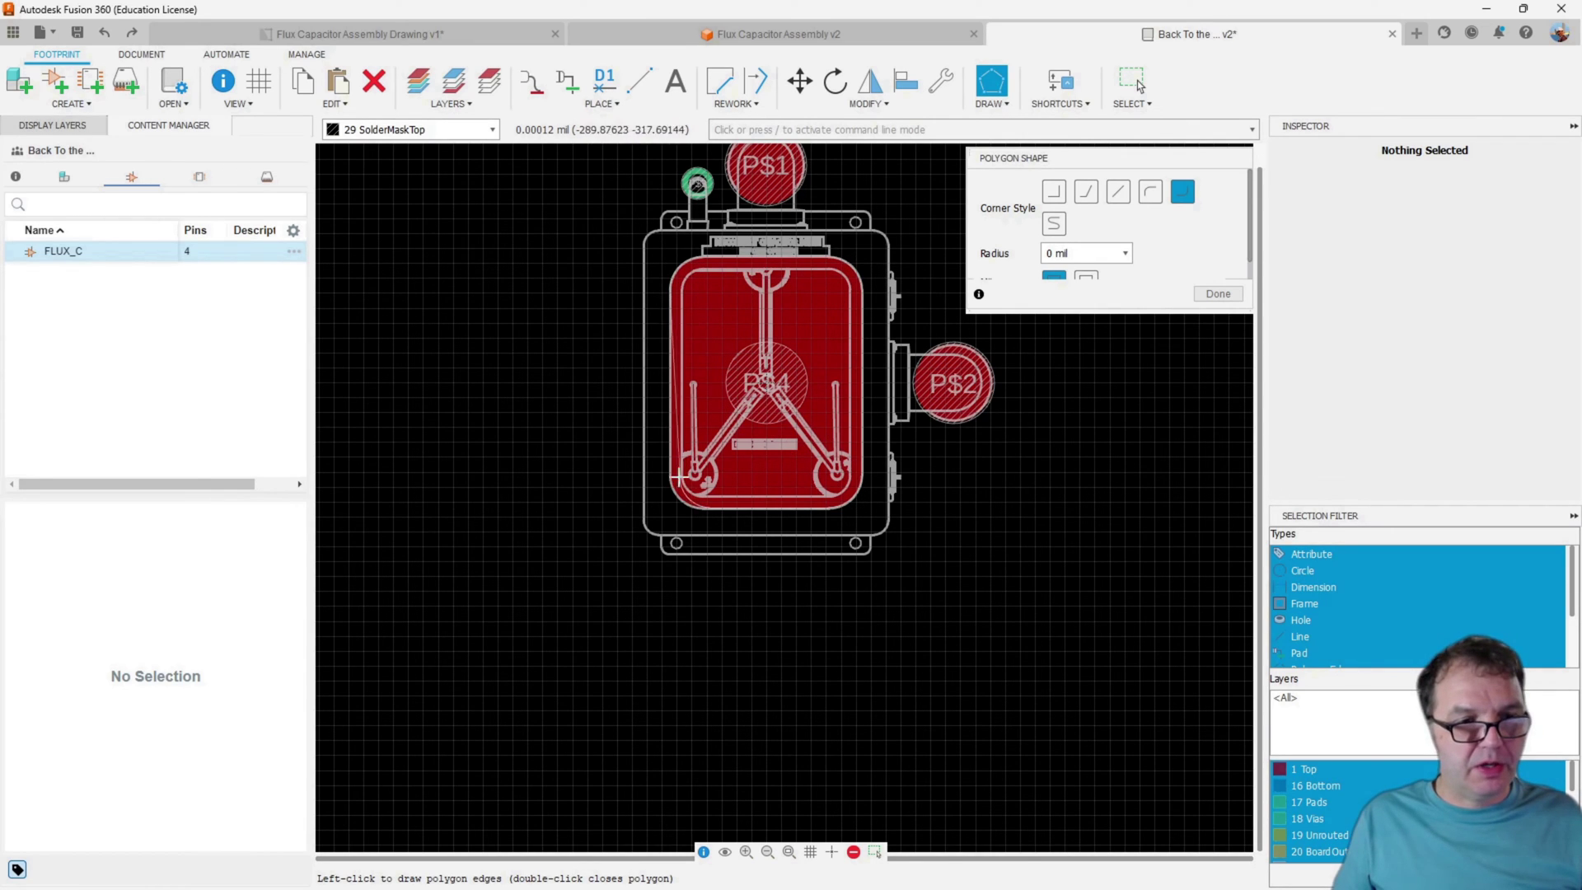
left_click(670, 293)
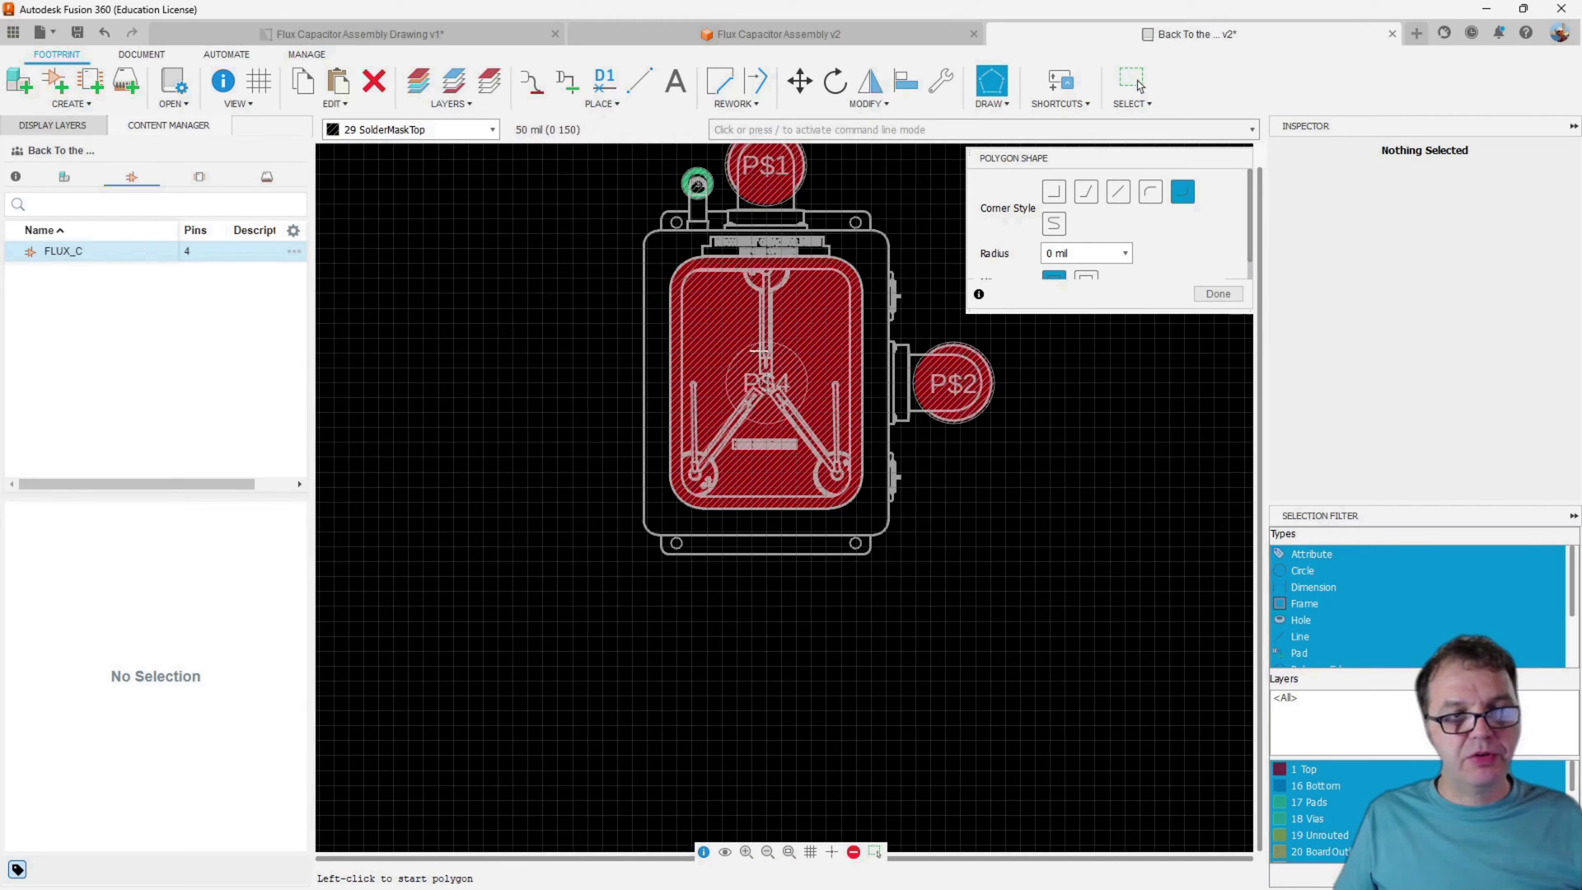
scroll(758, 245, "up", 4)
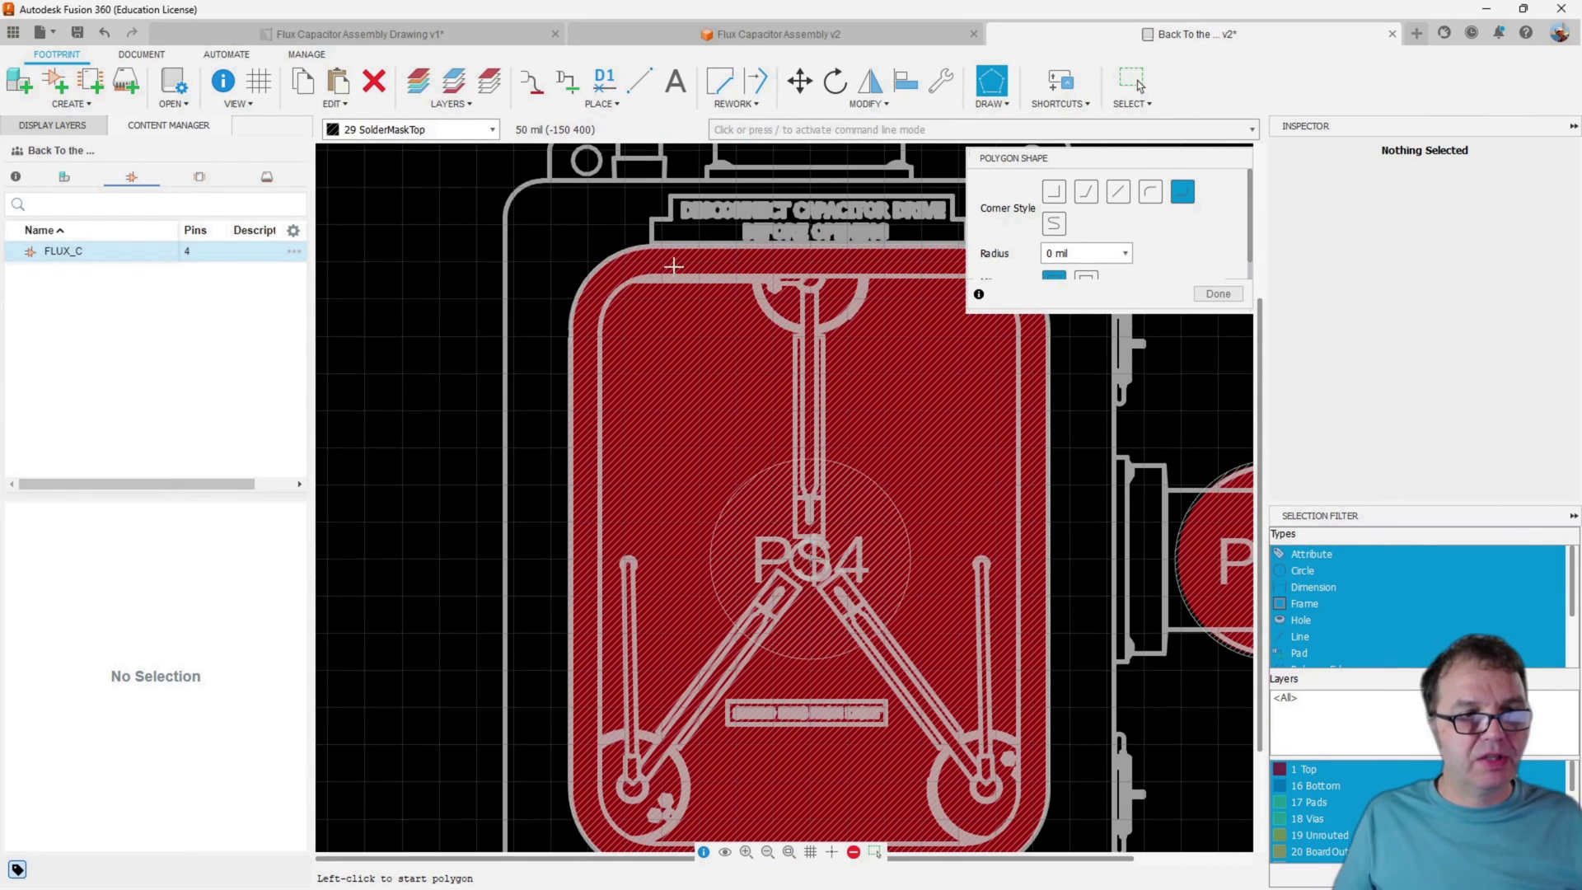
scroll(526, 387, "down", 4)
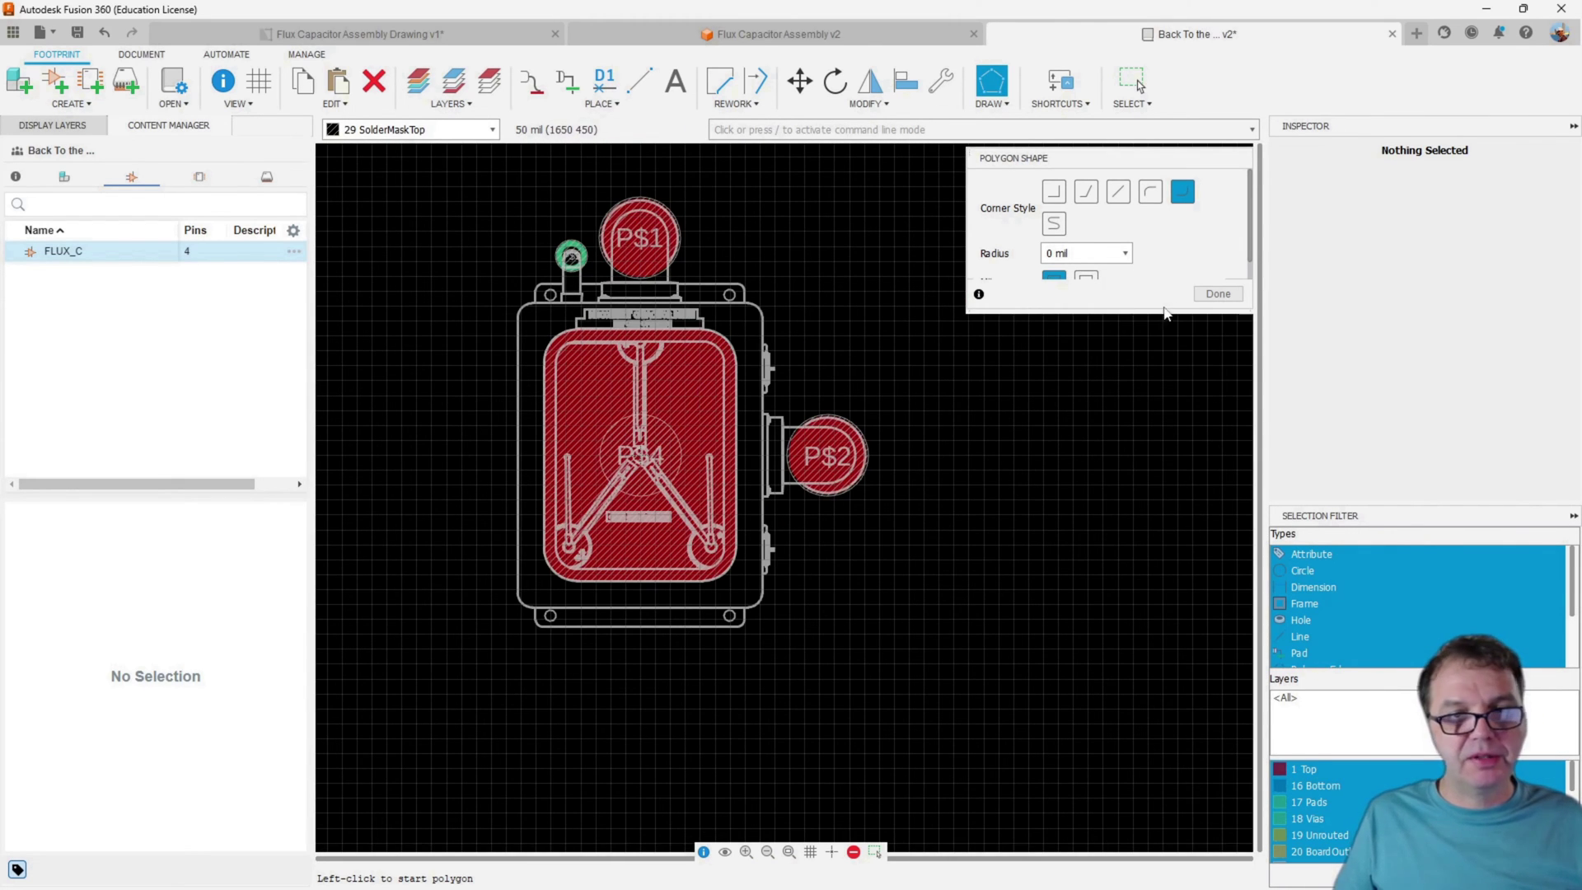
left_click(1218, 293)
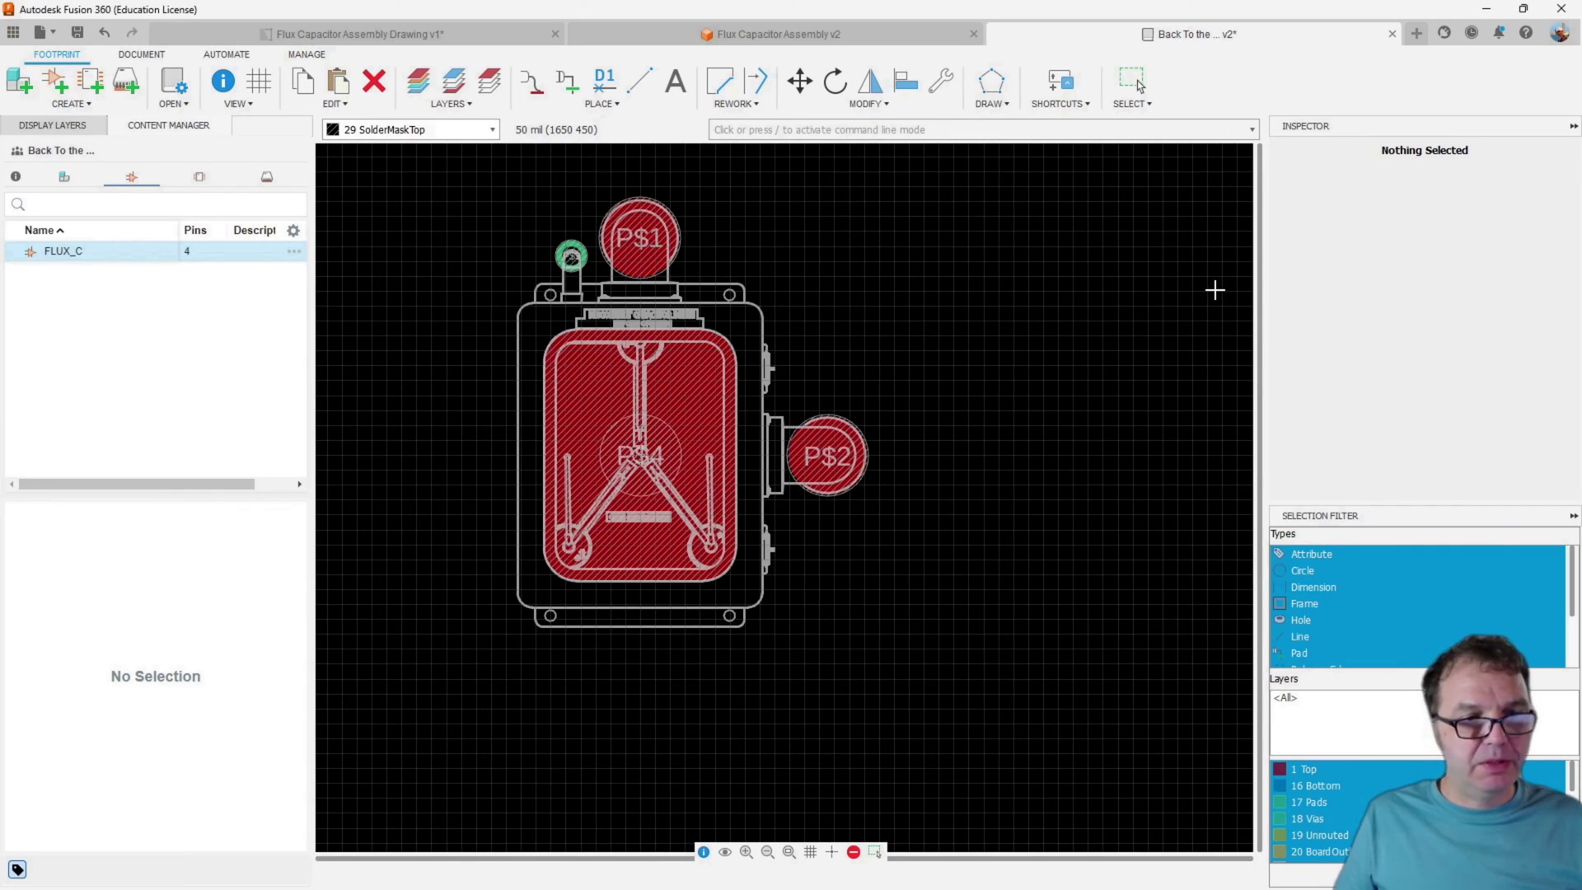
Make 1 Top the active layer and rename the round SMD pad above the enclosure TAC_IN
left_click(396, 130)
left_click(352, 152)
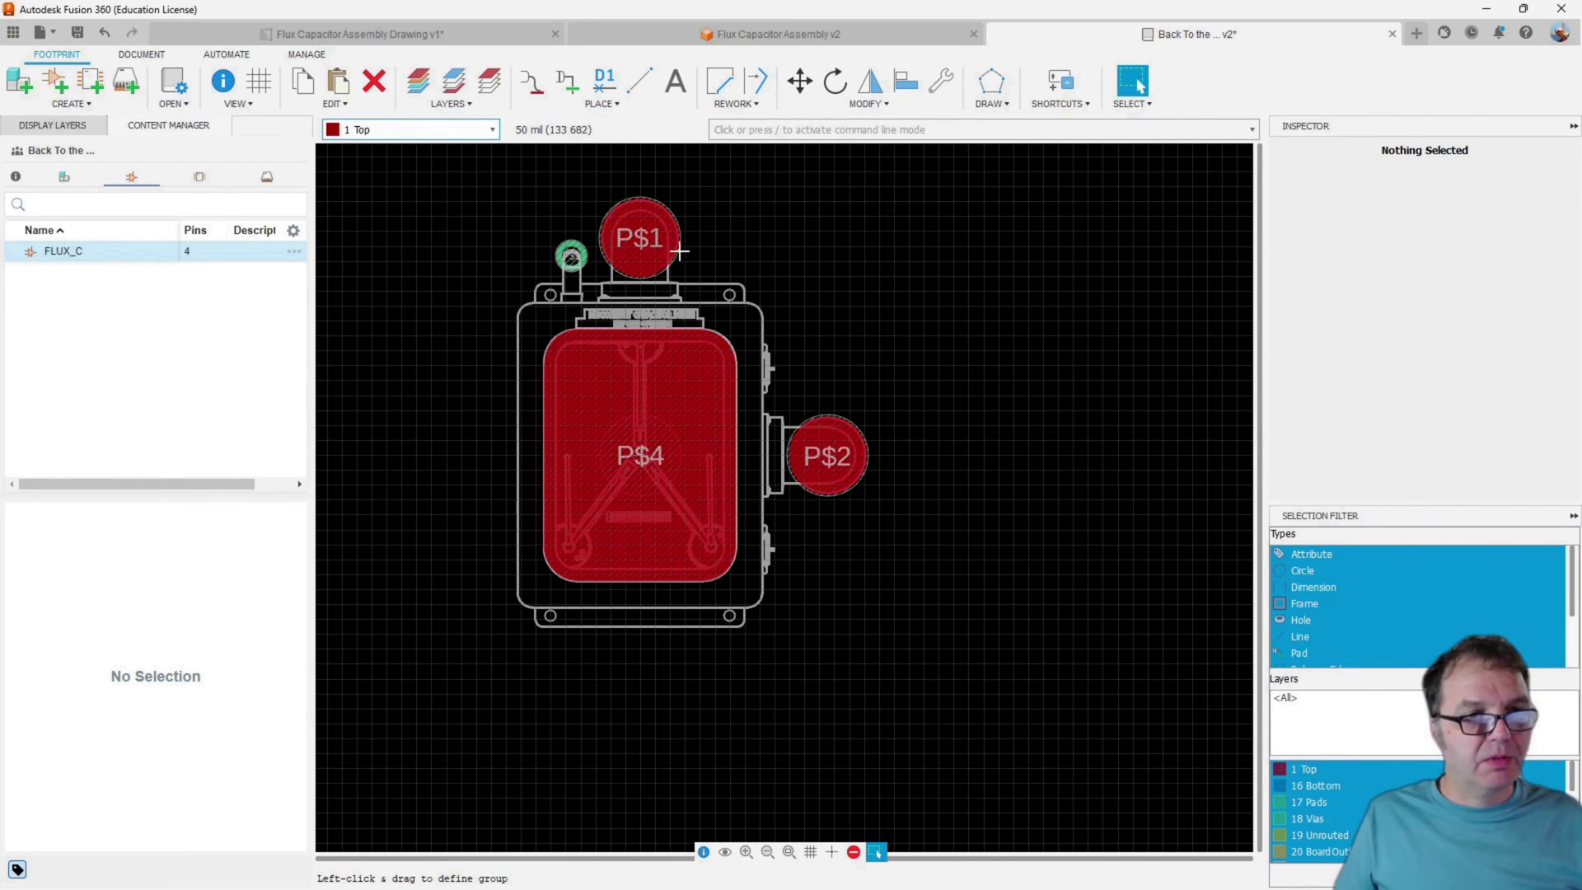
left_click(641, 239)
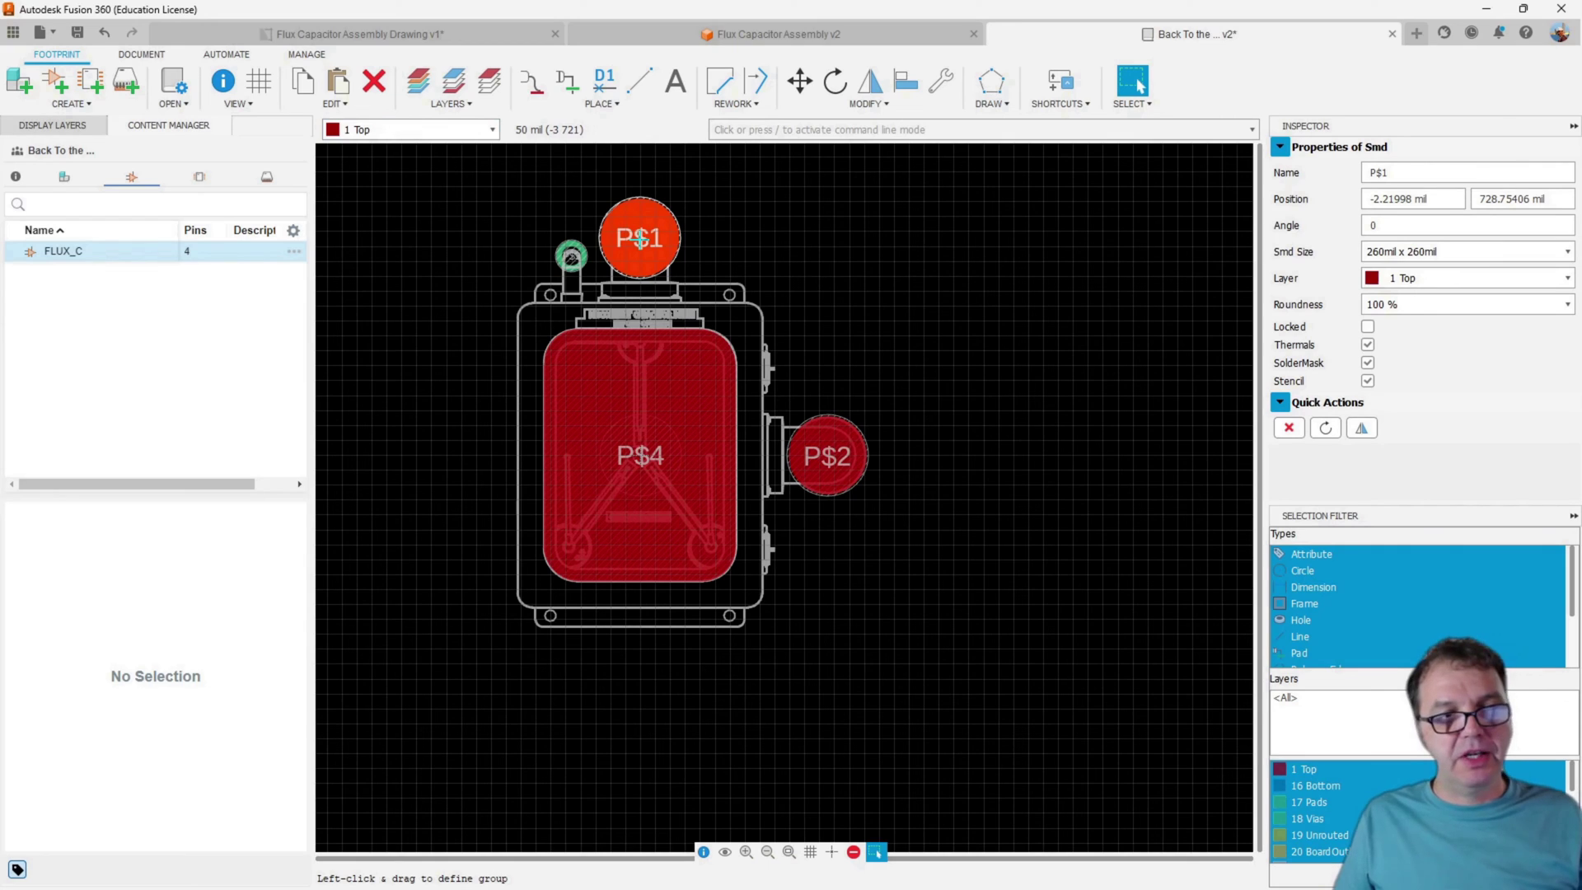
left_click(1409, 174)
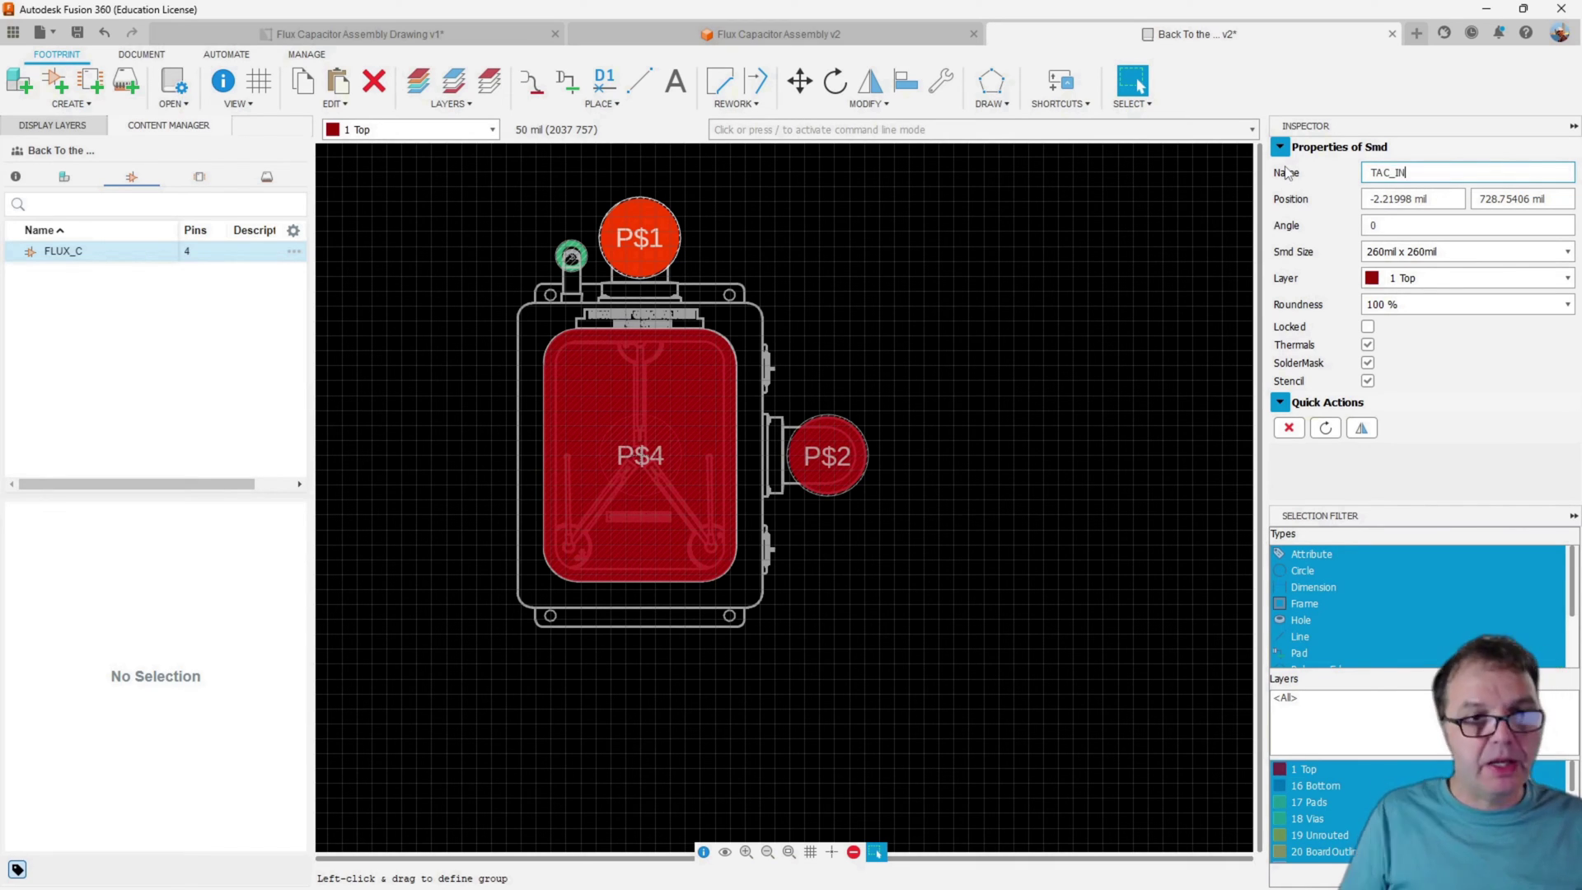
key("Return")
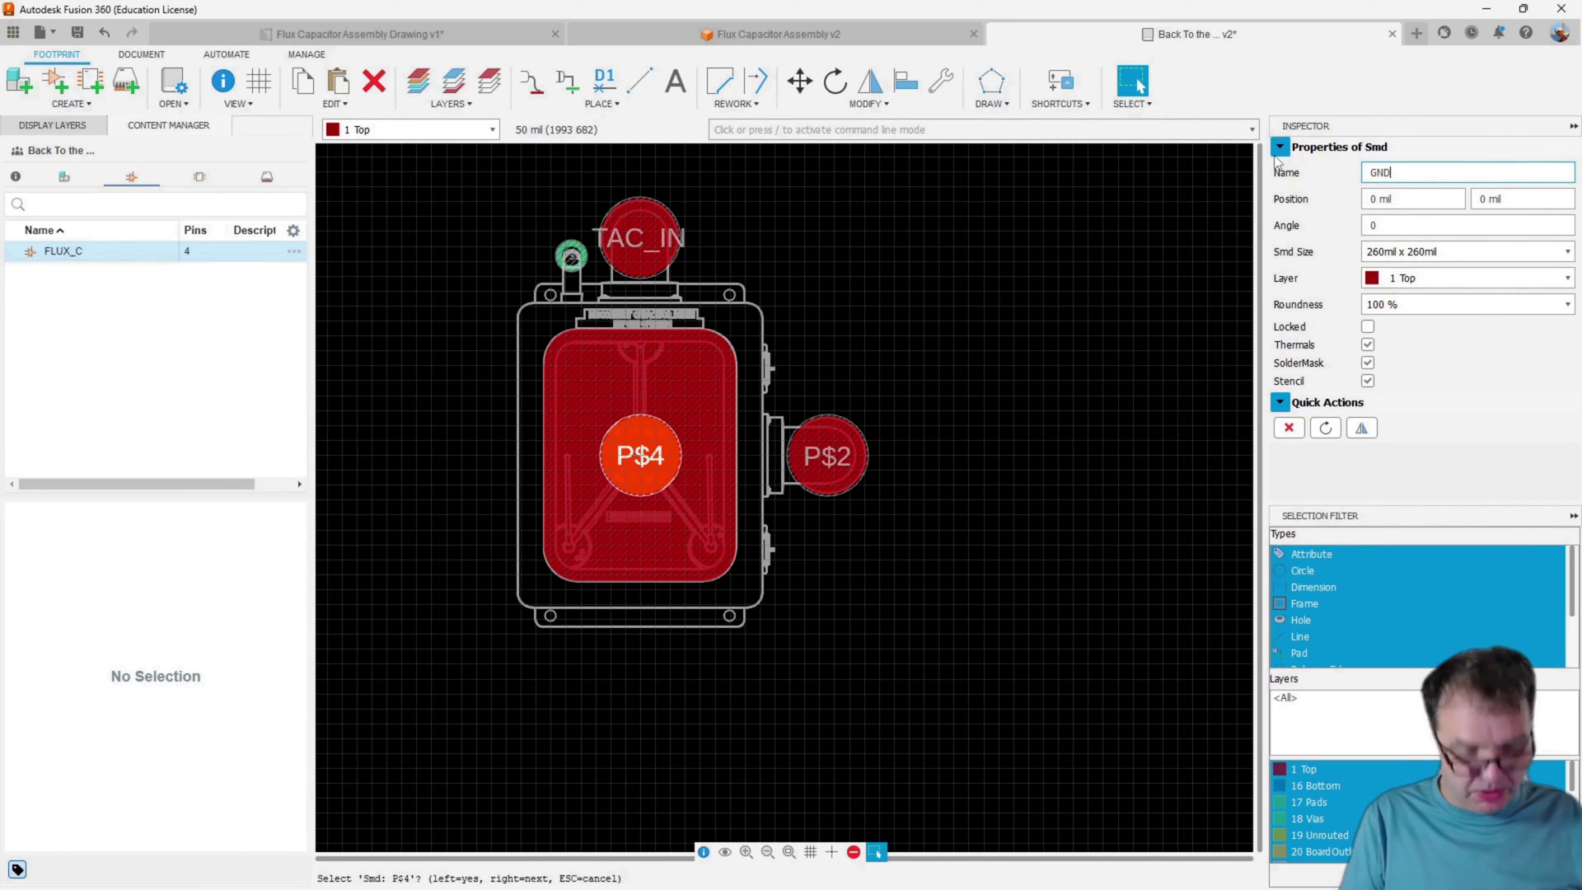
Rename the centre SMD pad GND and the SMD pad on the enclosure's right side TAC_OUT
key("Return")
left_click(829, 455)
type("TAC_OUT")
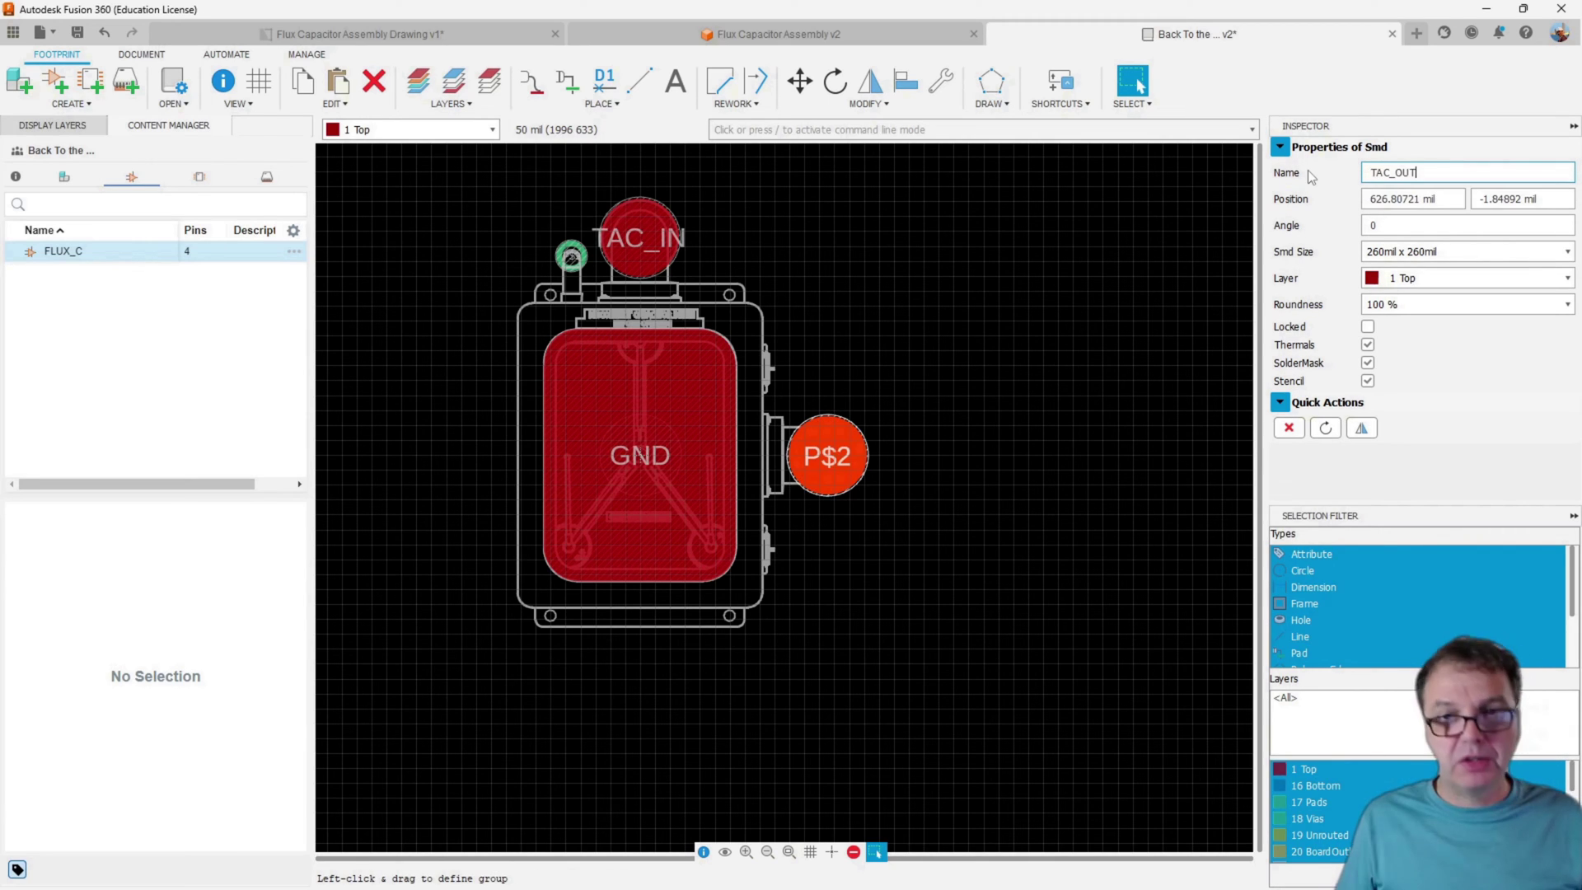
key("Return")
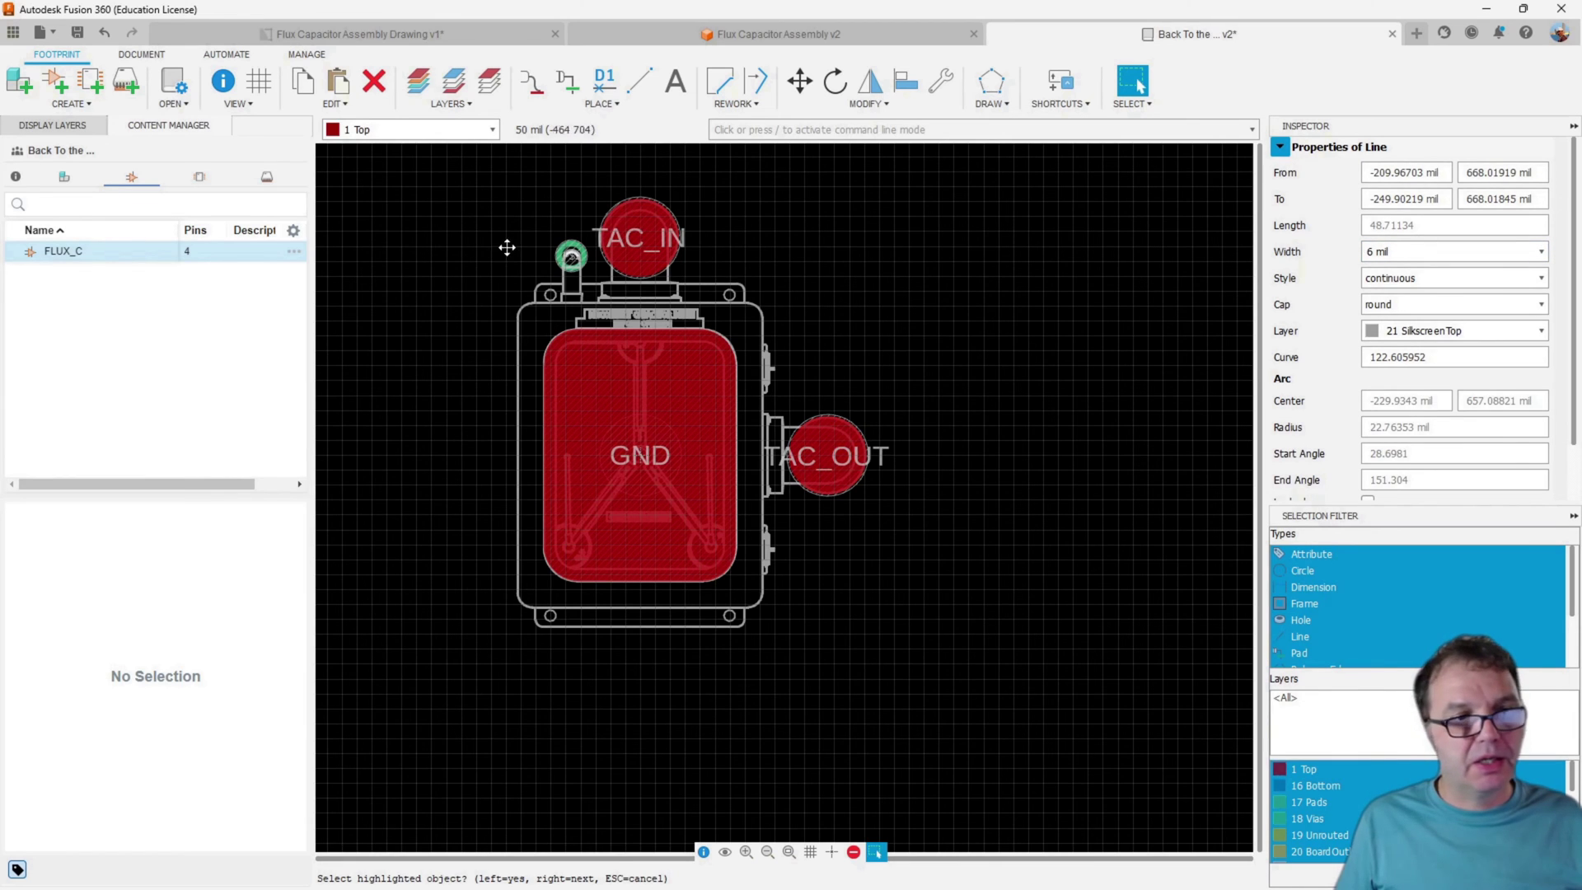
Rename the through-hole pad on the thin pipe POW
left_click(573, 258)
scroll(546, 262, "up", 4)
type("POW")
key("Return")
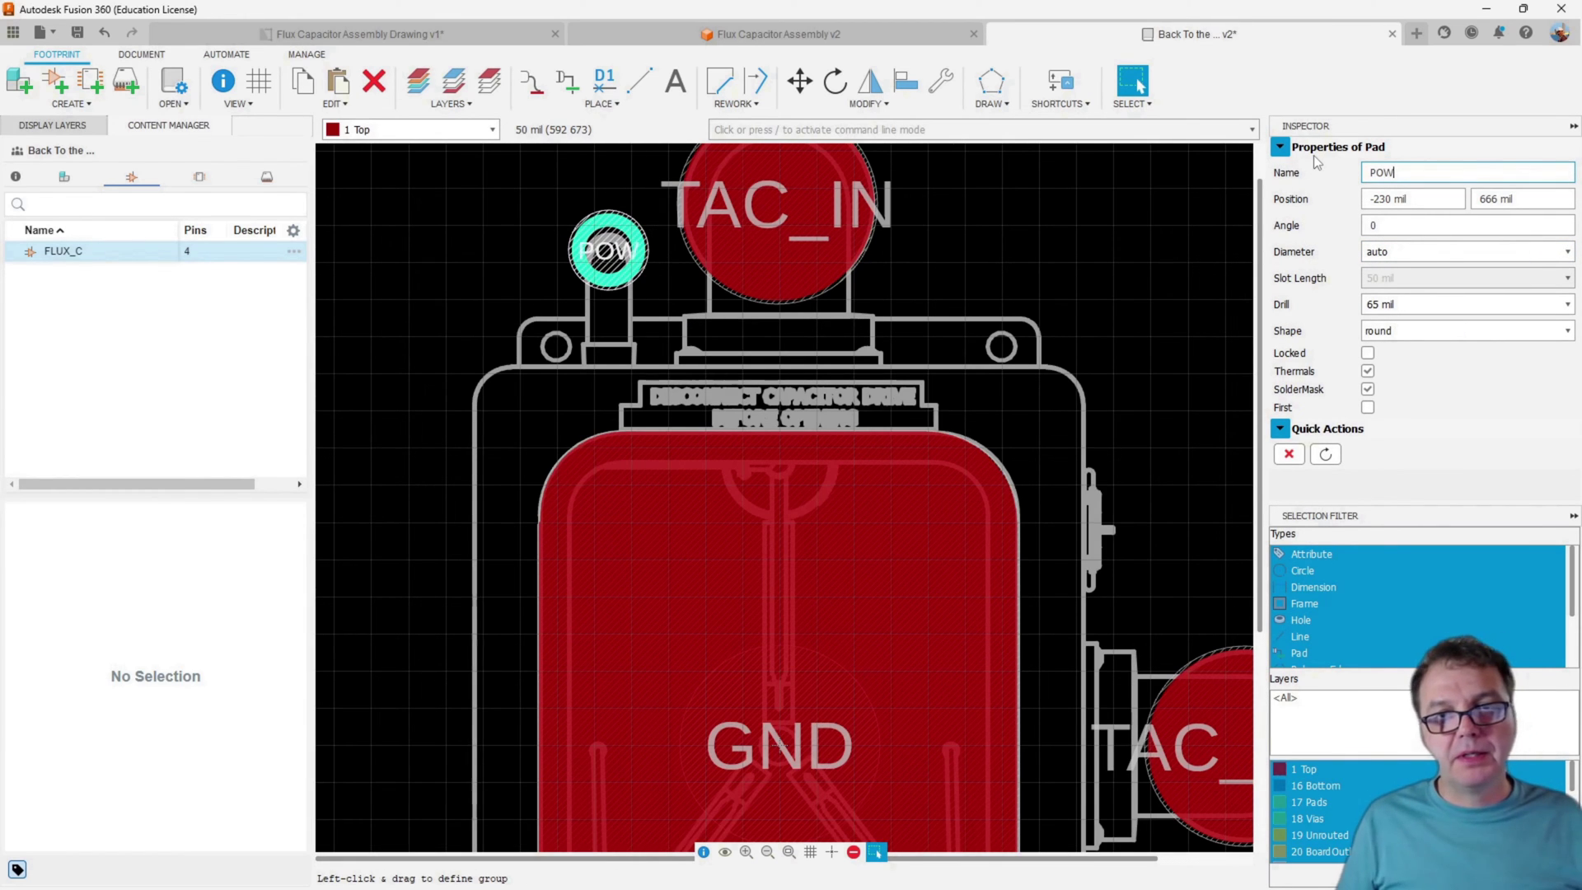
Check the flange mounting holes' diameter in the Flux Capacitor Assembly Drawing and return to the library footprint
scroll(740, 362, "down", 4)
scroll(667, 680, "up", 4)
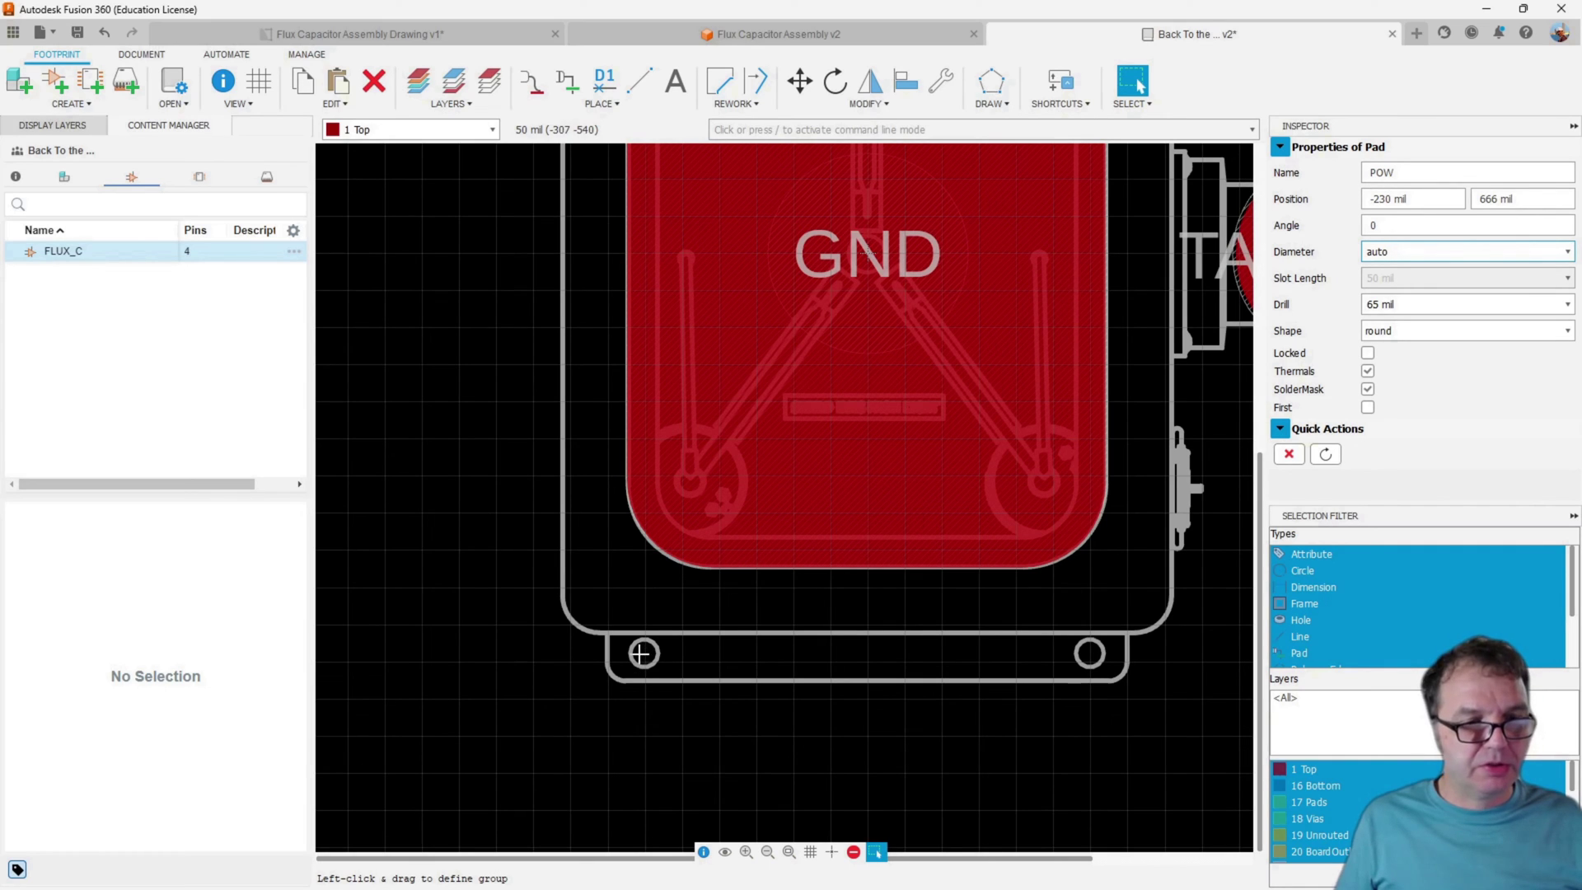
scroll(679, 606, "up", 2)
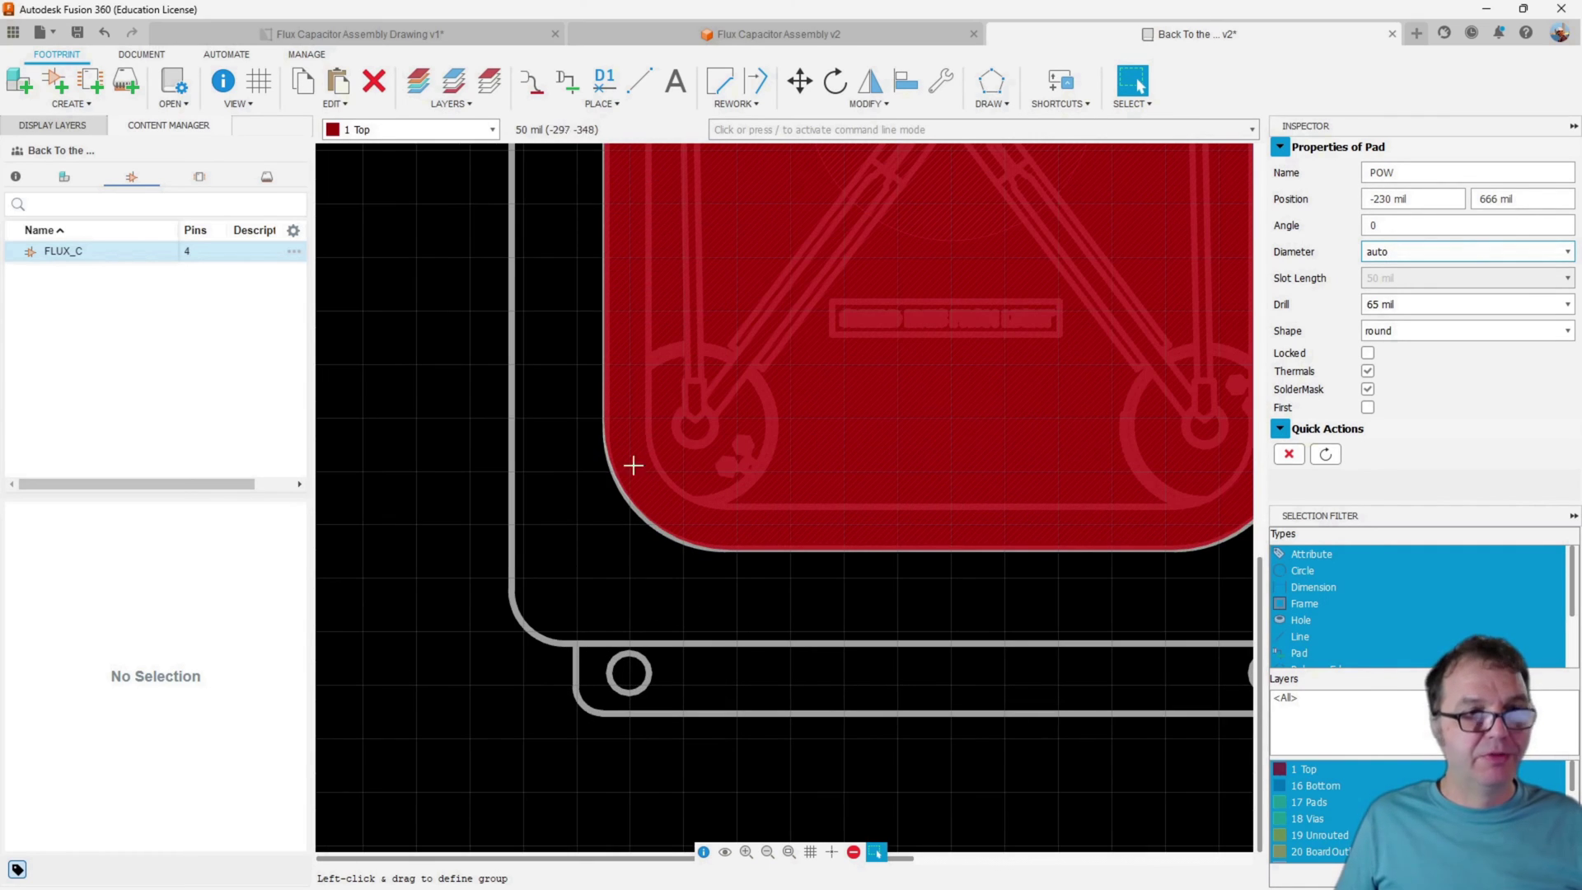
left_click(617, 104)
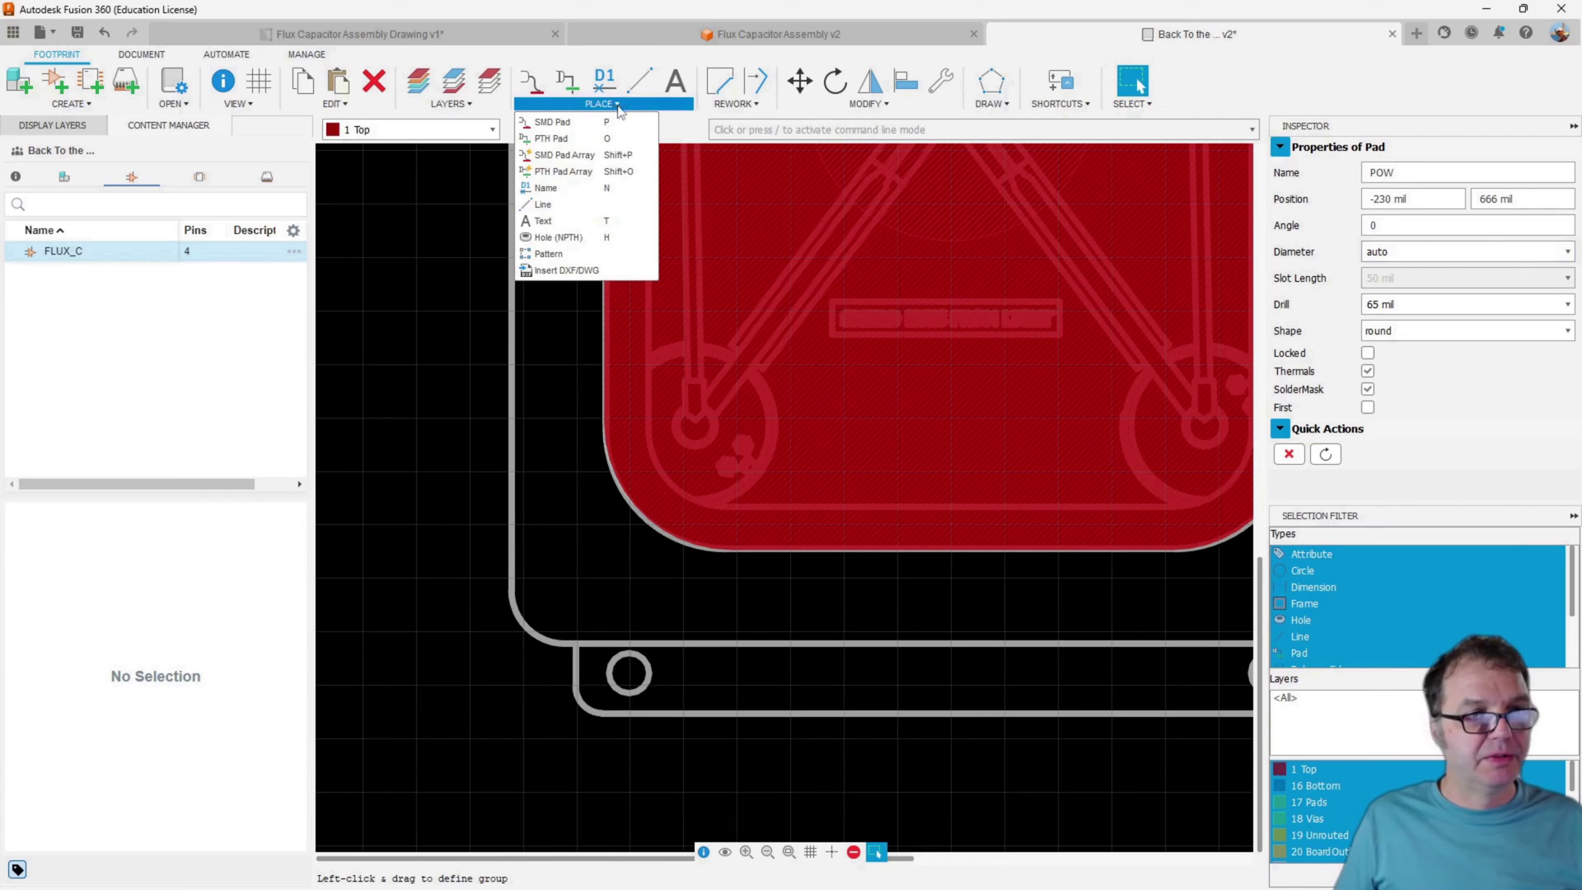
left_click(558, 238)
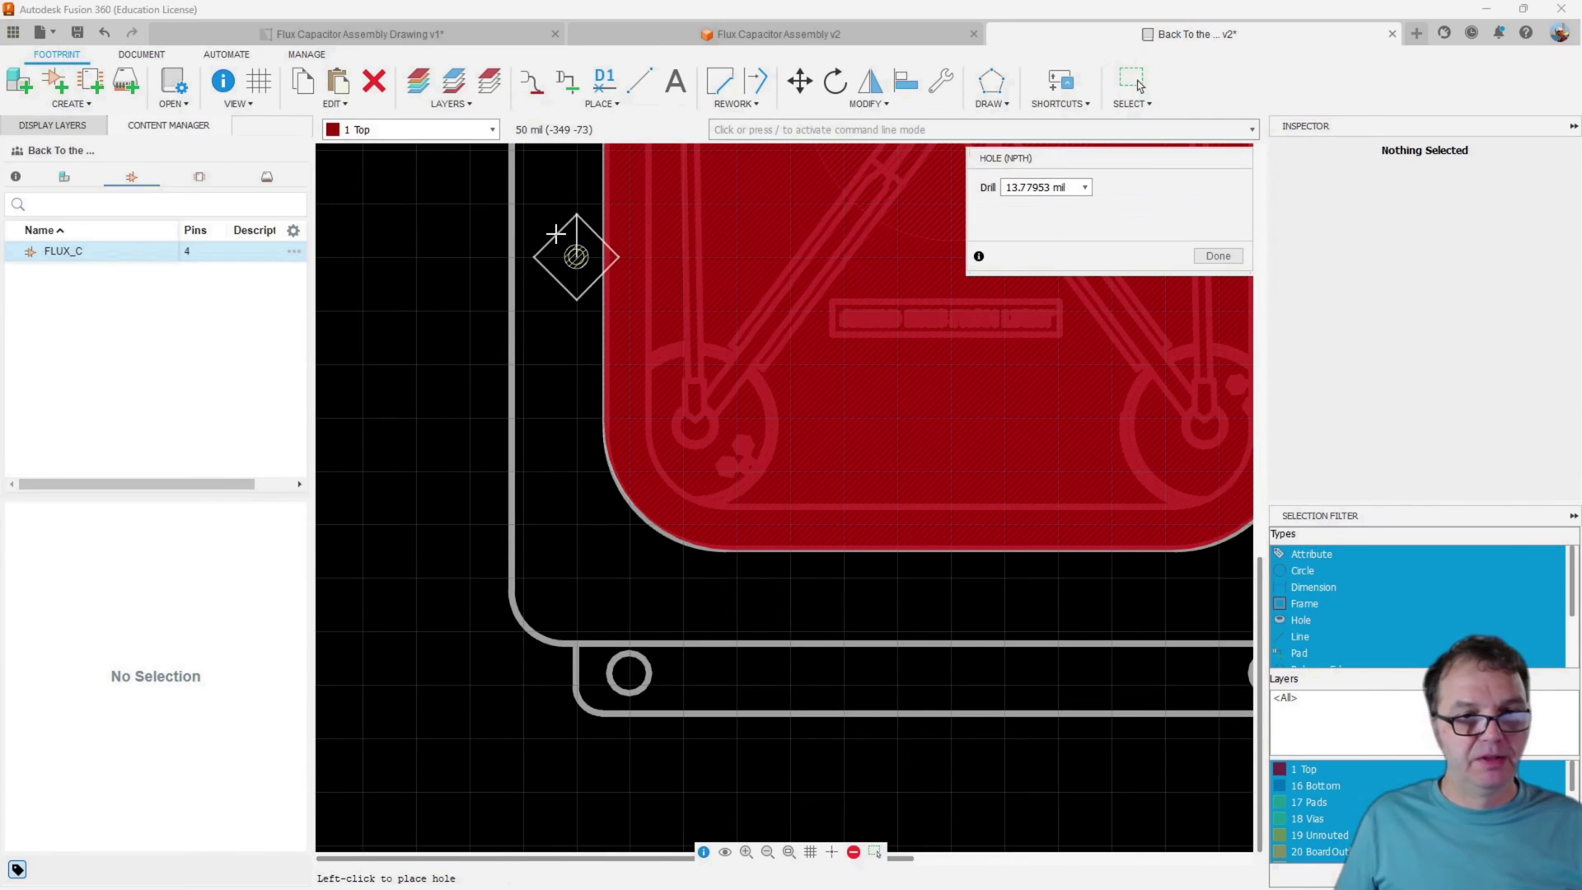
left_click(430, 35)
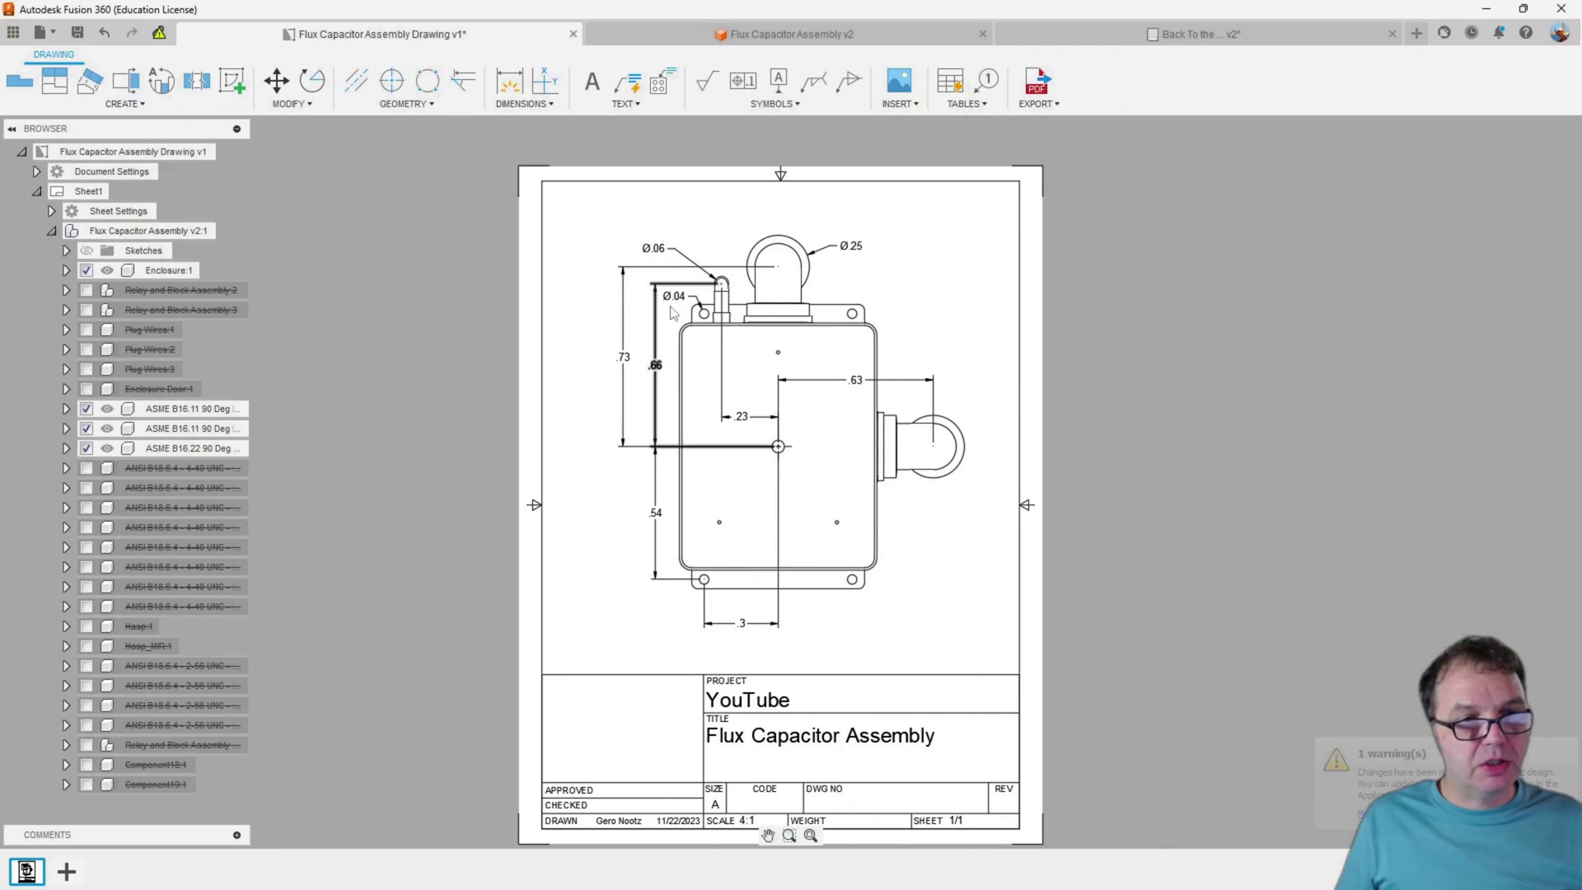
left_click(1083, 31)
Place non-plated holes with a 45 mil drill centred on the two mounting holes of the enclosure's lower flange
left_click(603, 104)
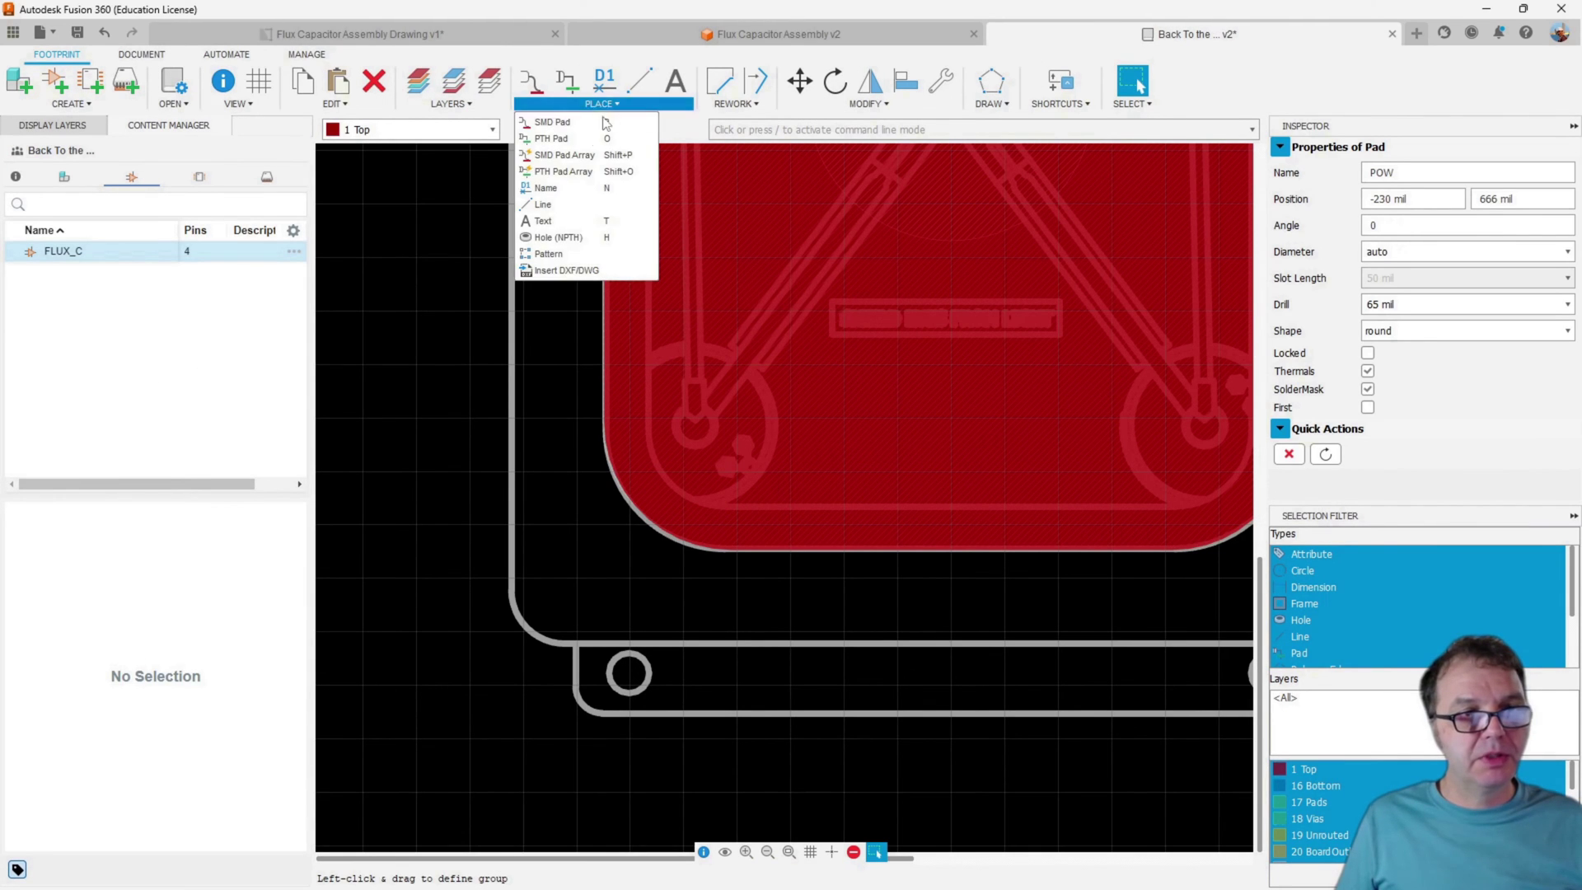
left_click(558, 237)
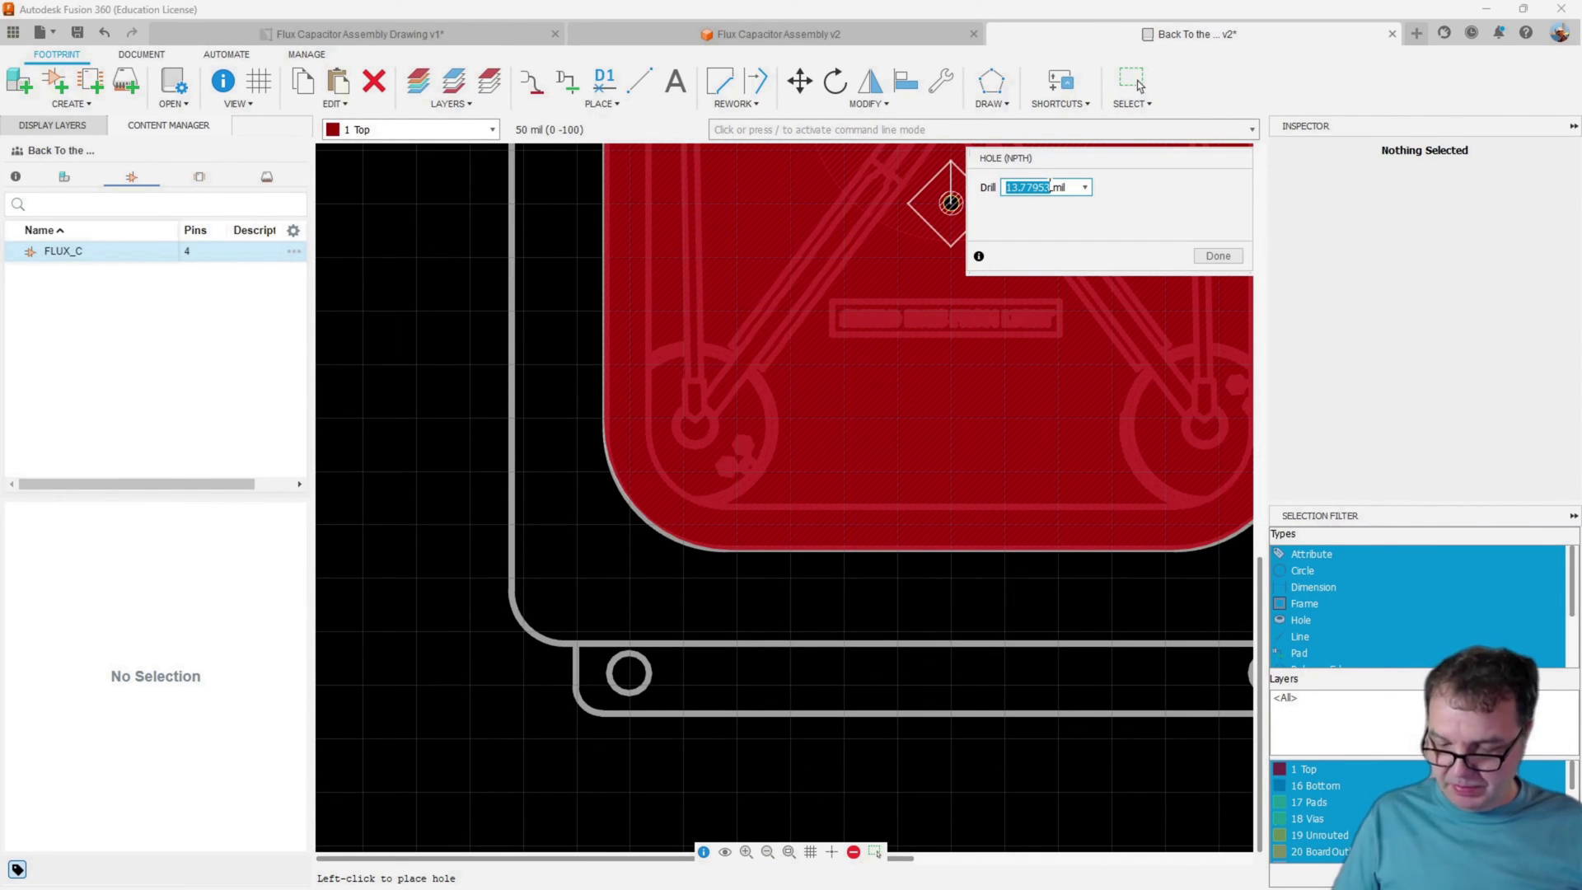
type("45")
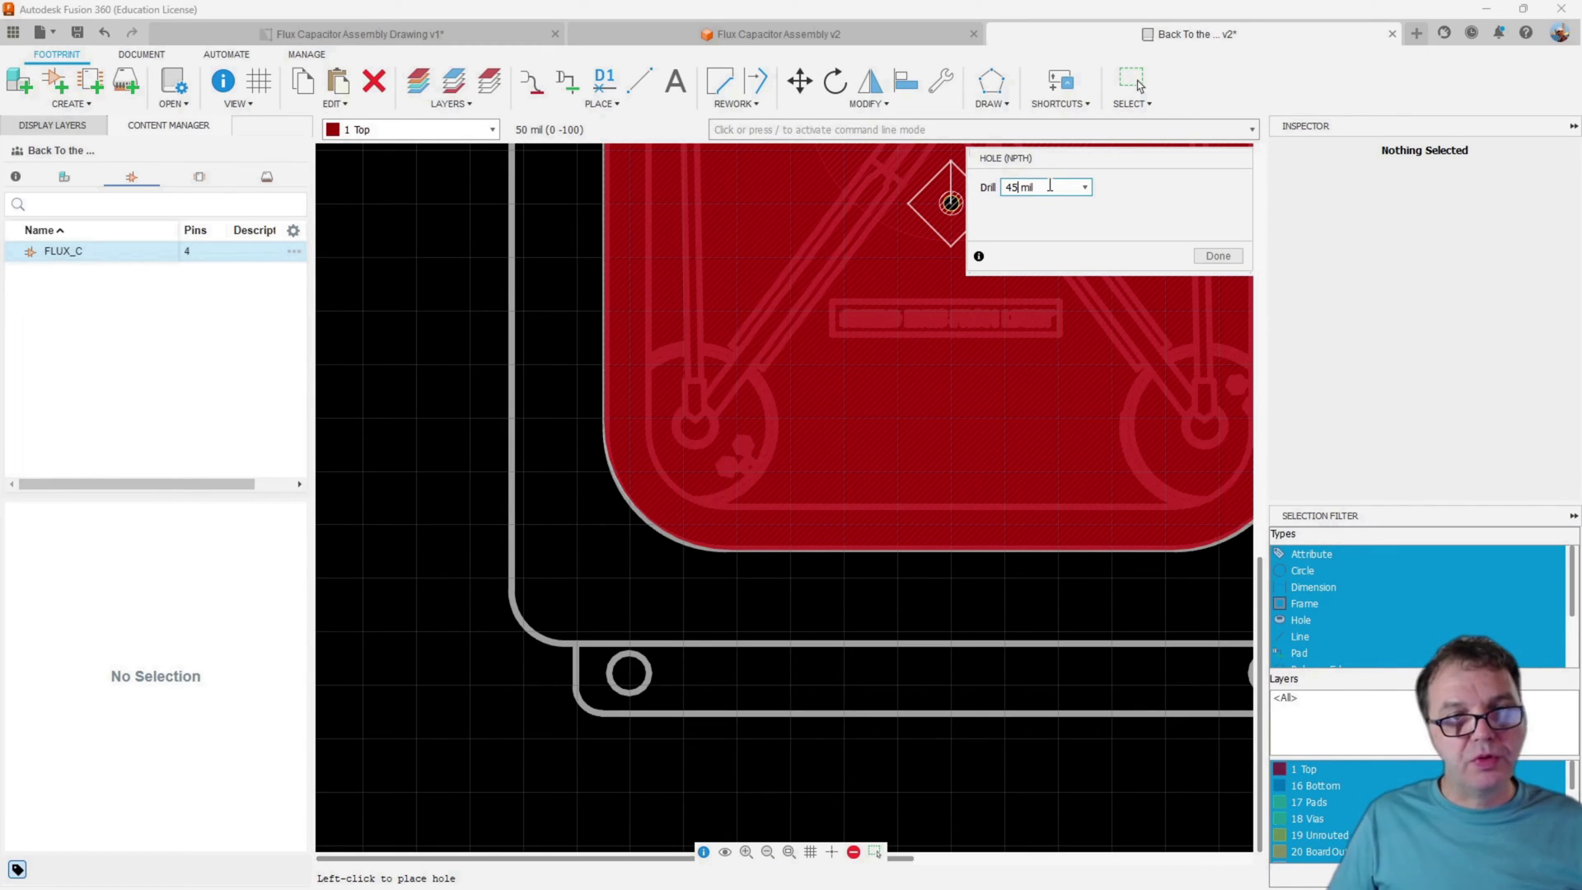
scroll(630, 655, "down", 3)
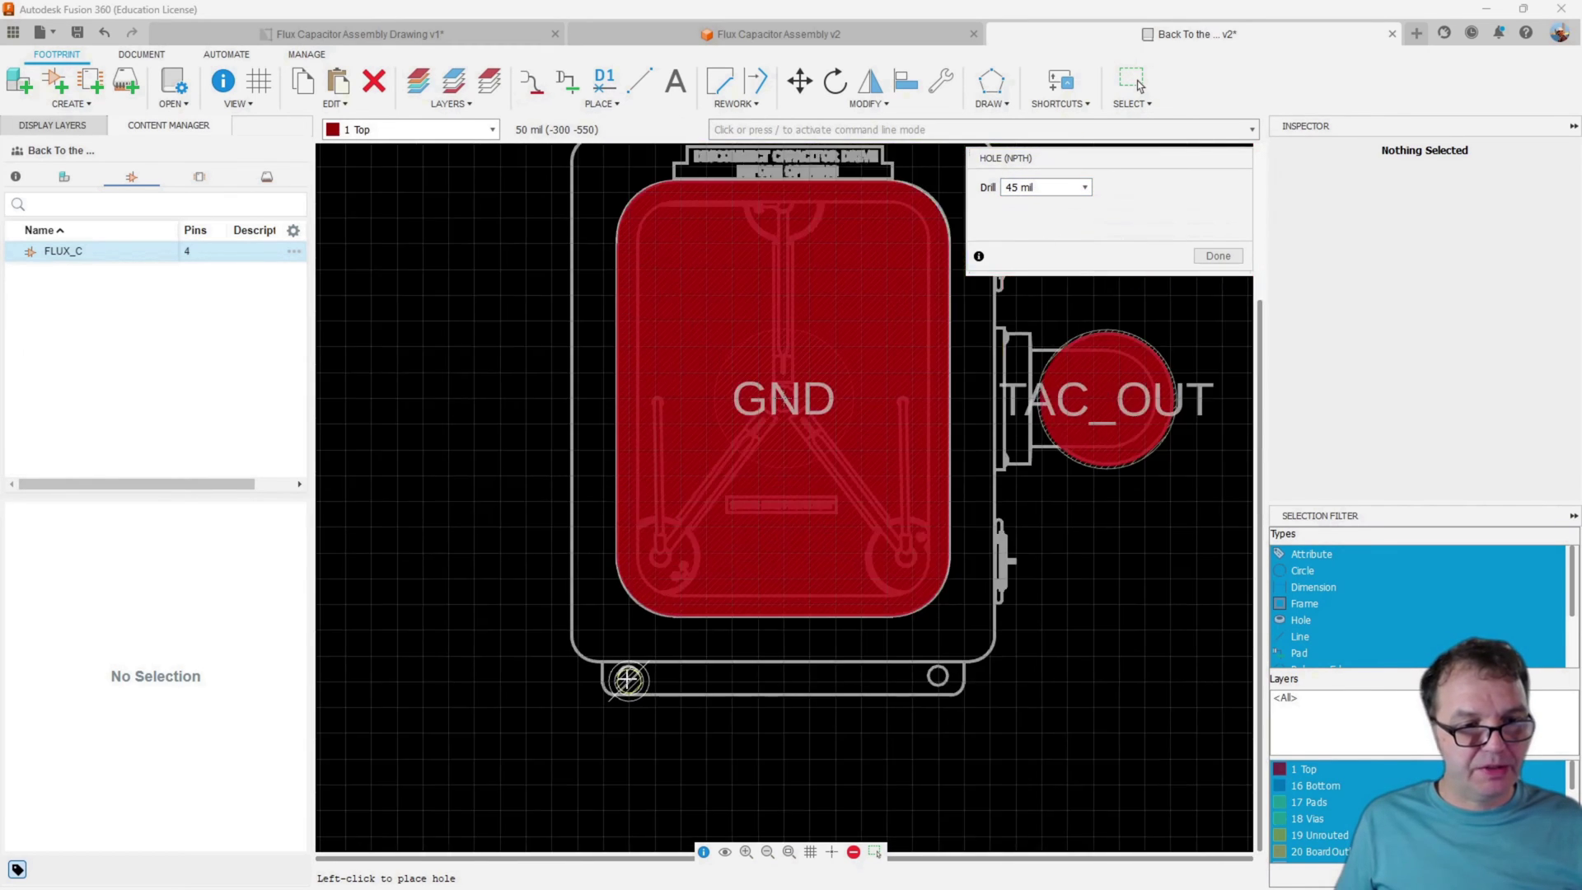
scroll(632, 671, "up", 8)
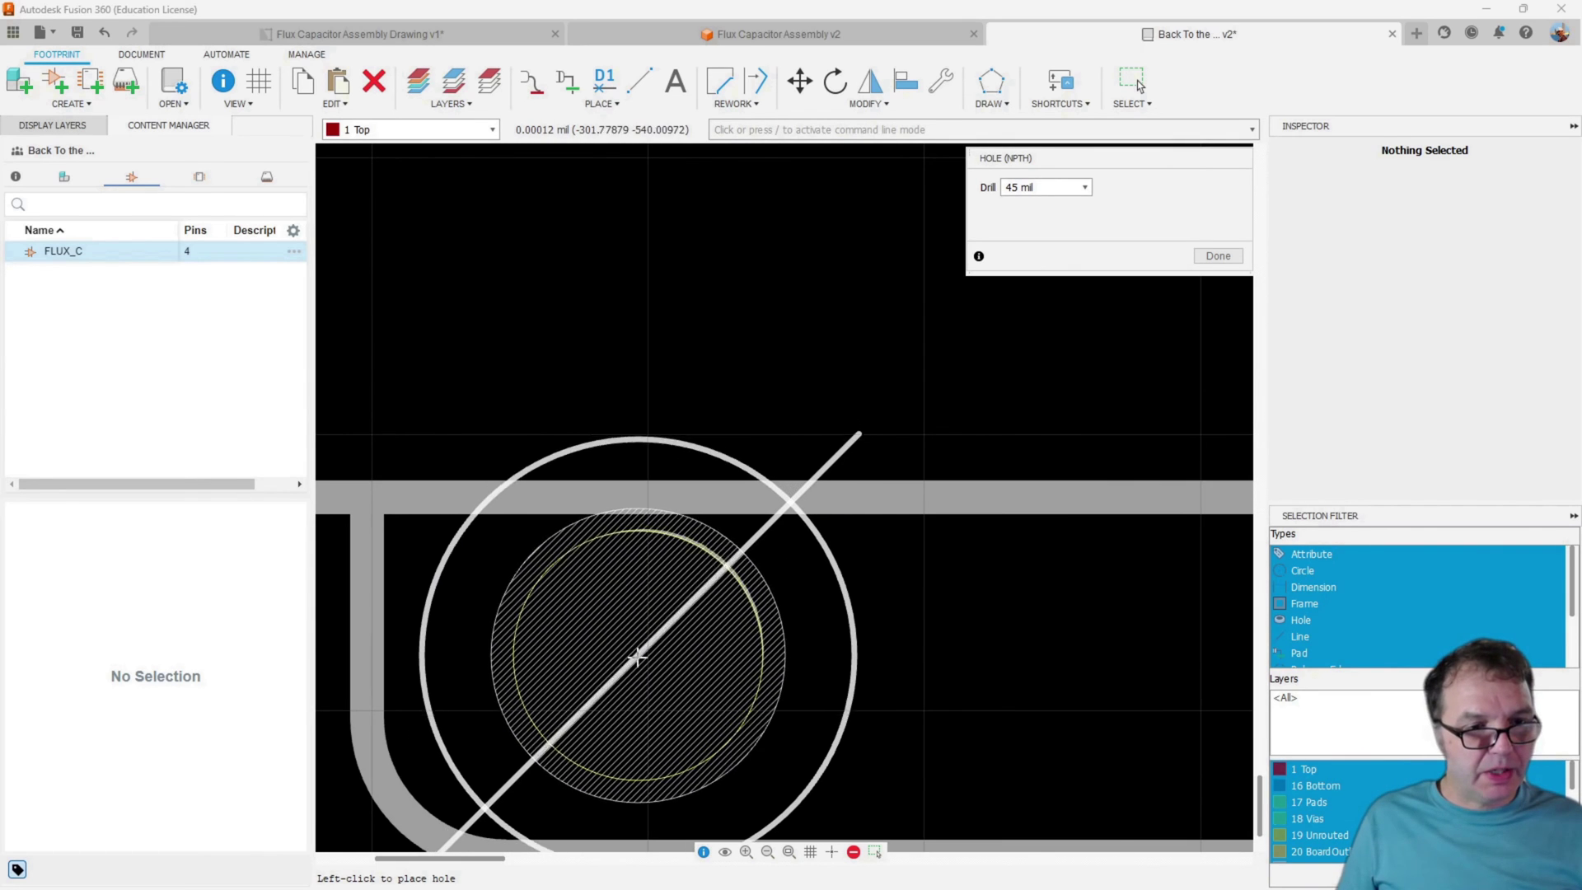
left_click(638, 657)
scroll(646, 649, "down", 5)
scroll(1142, 699, "up", 2)
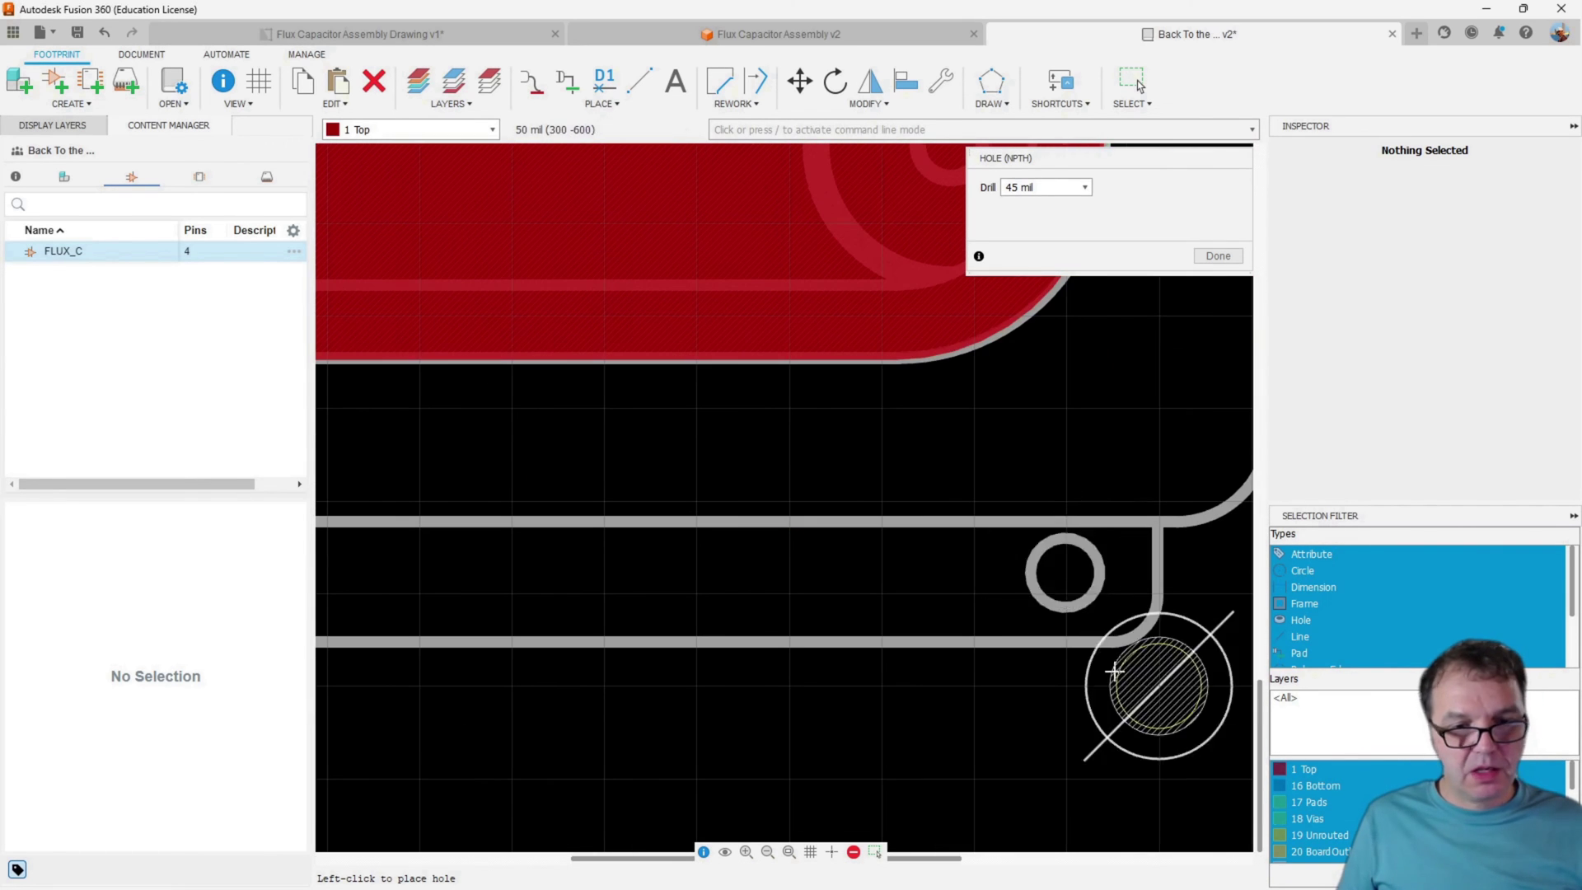
left_click(1068, 569)
Place 45 mil non-plated holes centred on the two mounting holes of the enclosure's upper flange
scroll(1068, 569, "down", 5)
scroll(915, 264, "up", 7)
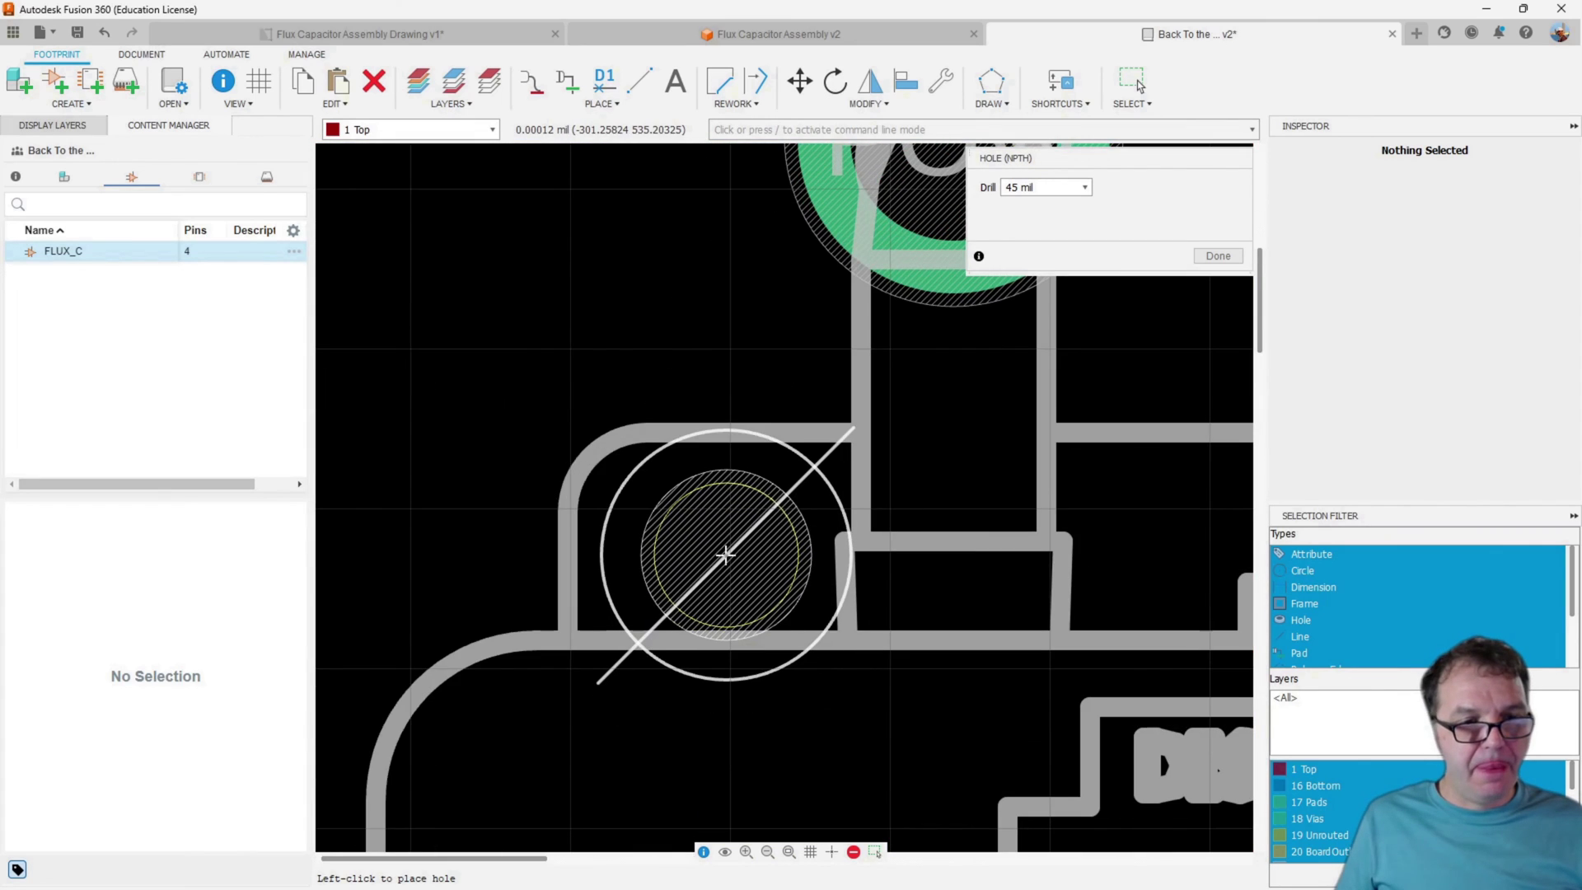
scroll(558, 547, "down", 3)
scroll(657, 547, "up", 3)
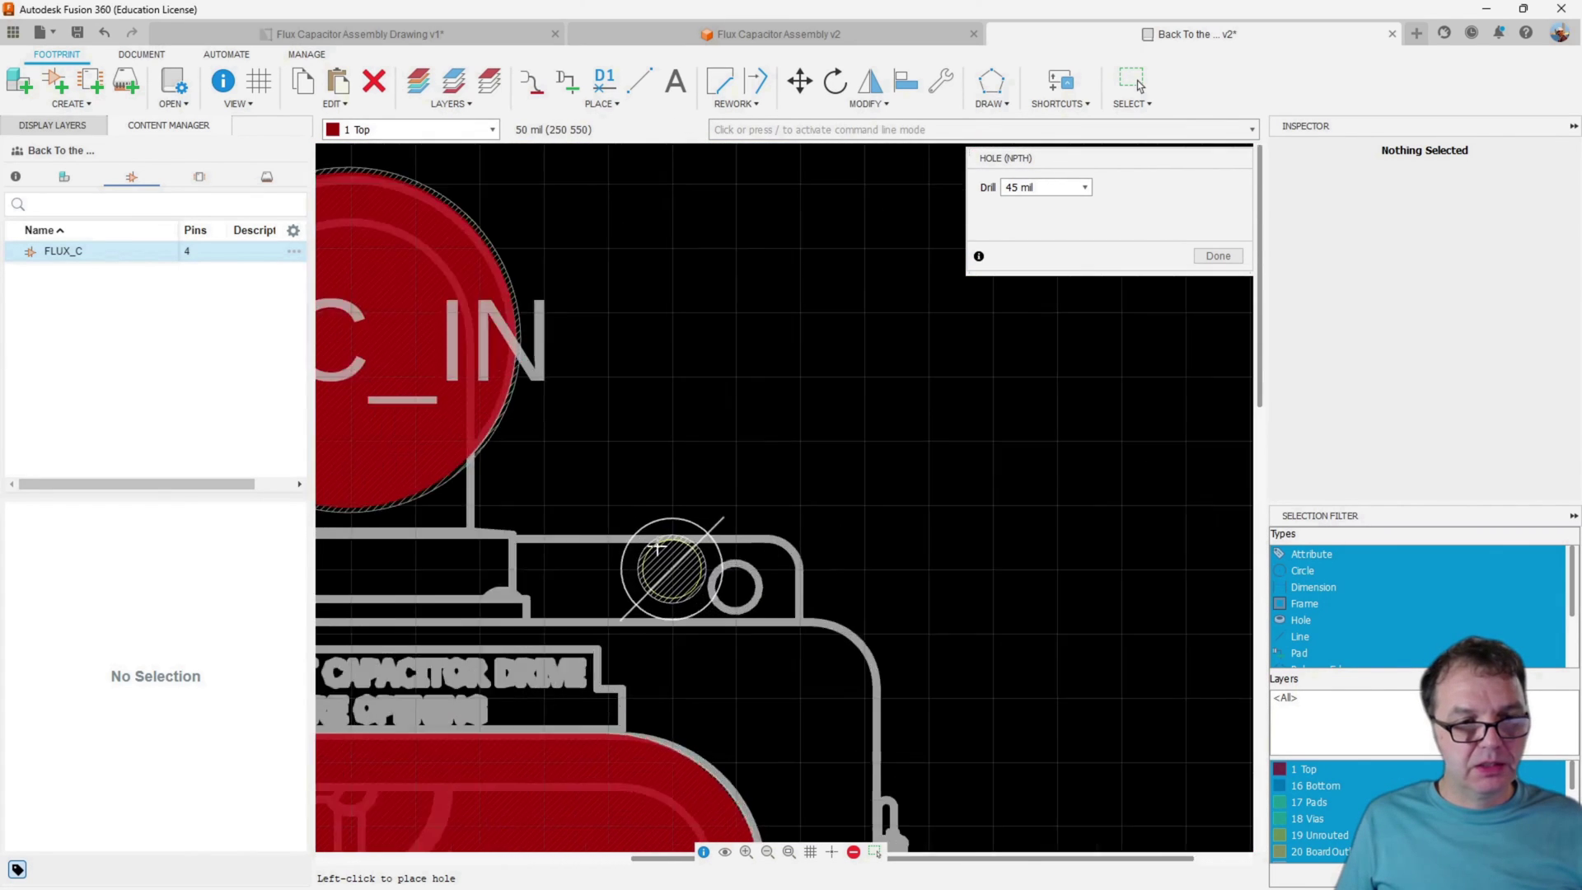
scroll(833, 615, "up", 3)
left_click(863, 653)
scroll(883, 646, "down", 4)
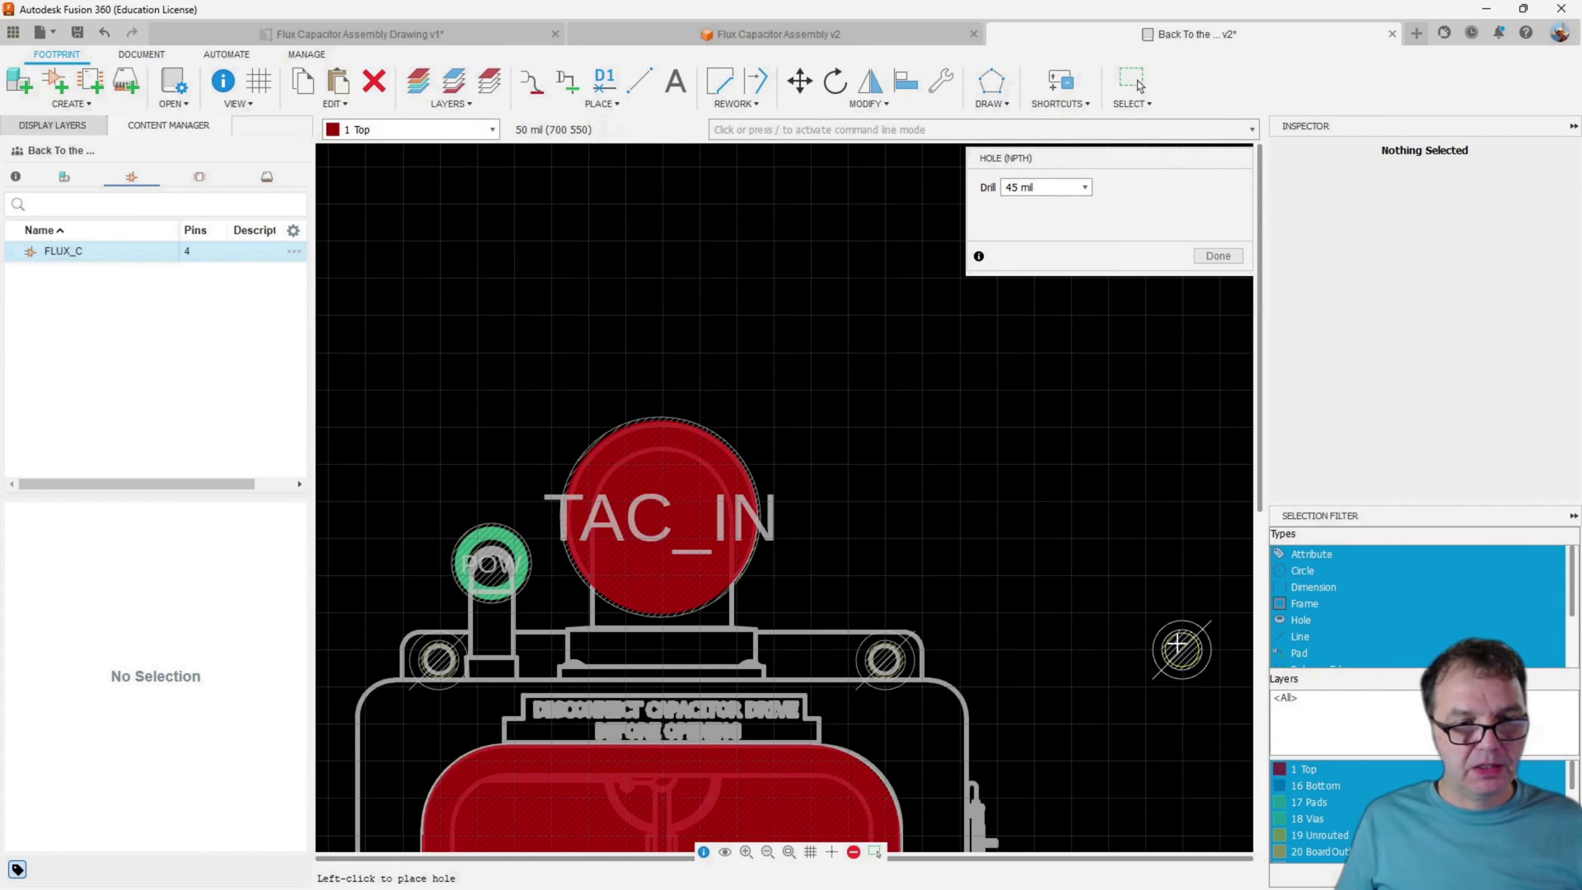
Finish placing the mounting holes and save the library with the version description "User Saved"
scroll(1180, 648, "down", 5)
scroll(953, 805, "up", 3)
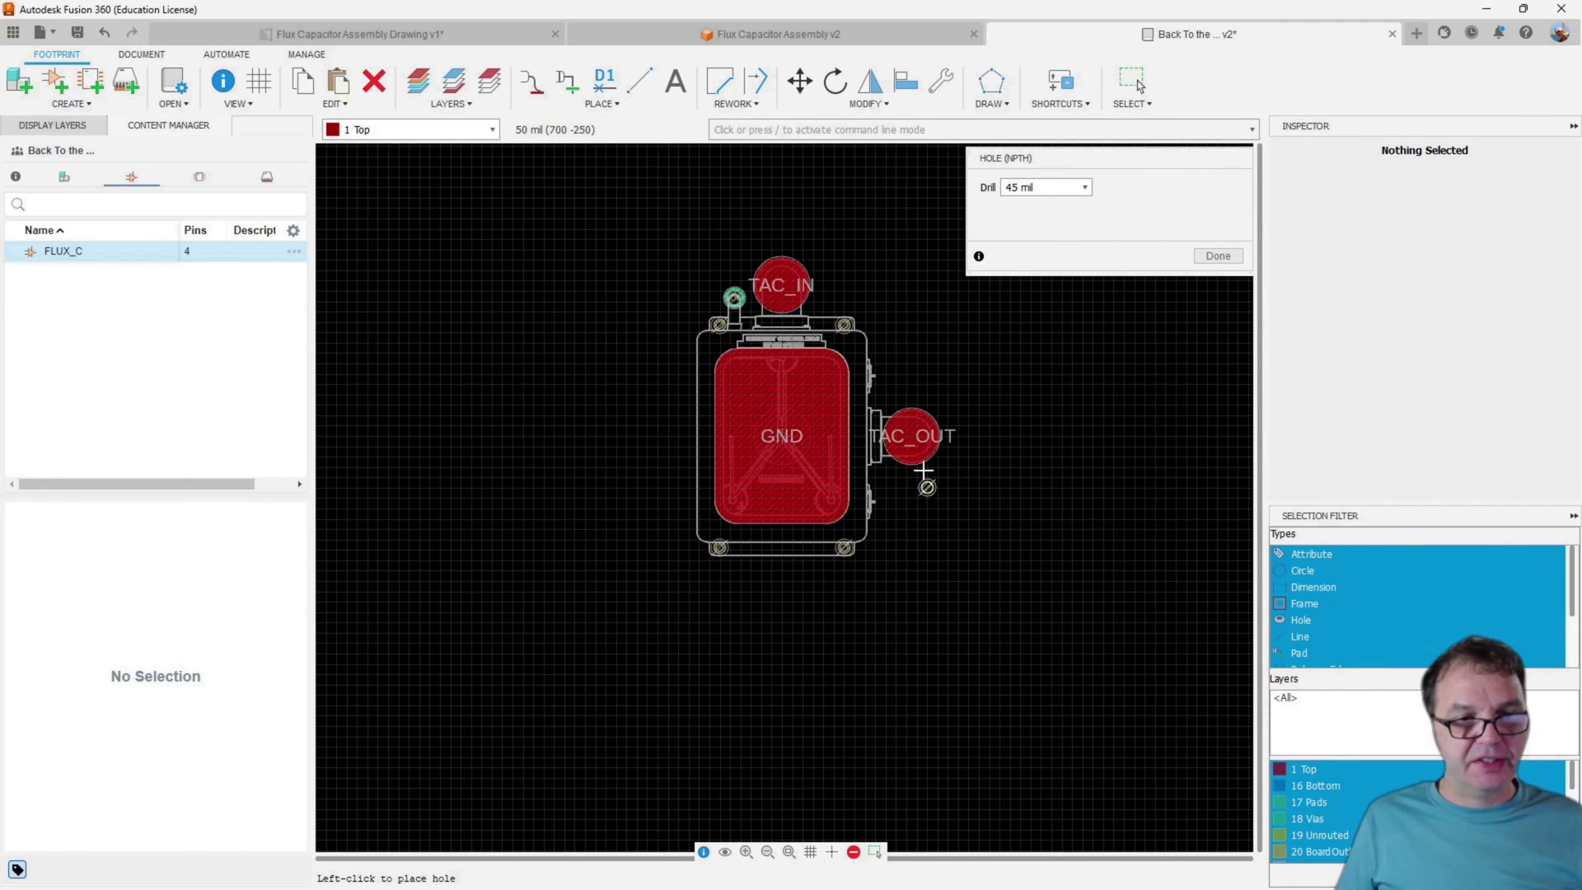
left_click(1221, 256)
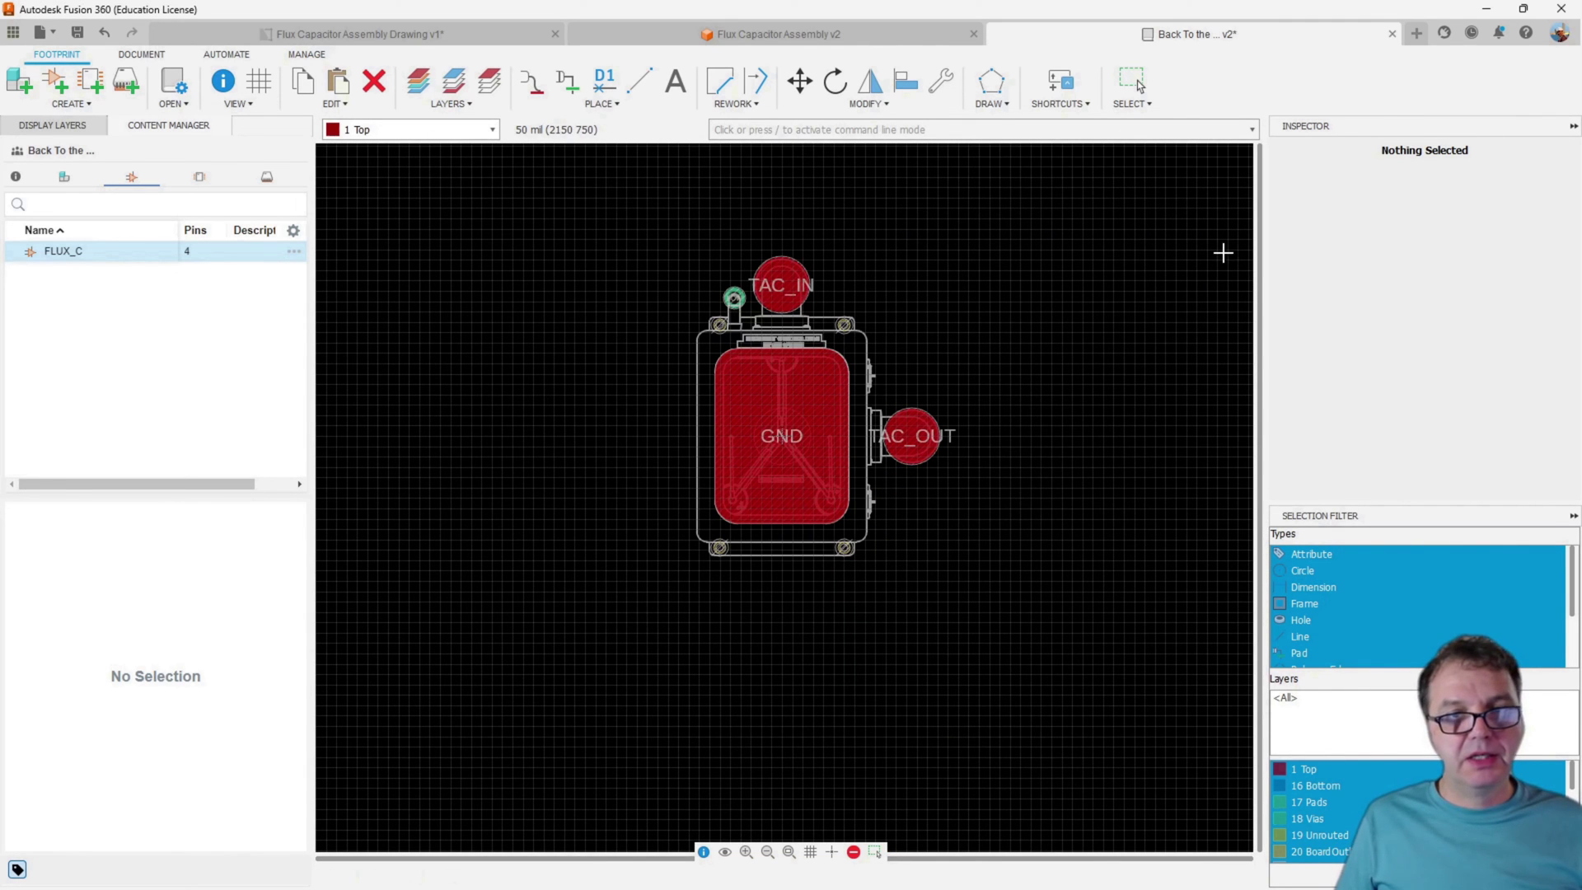
left_click(77, 32)
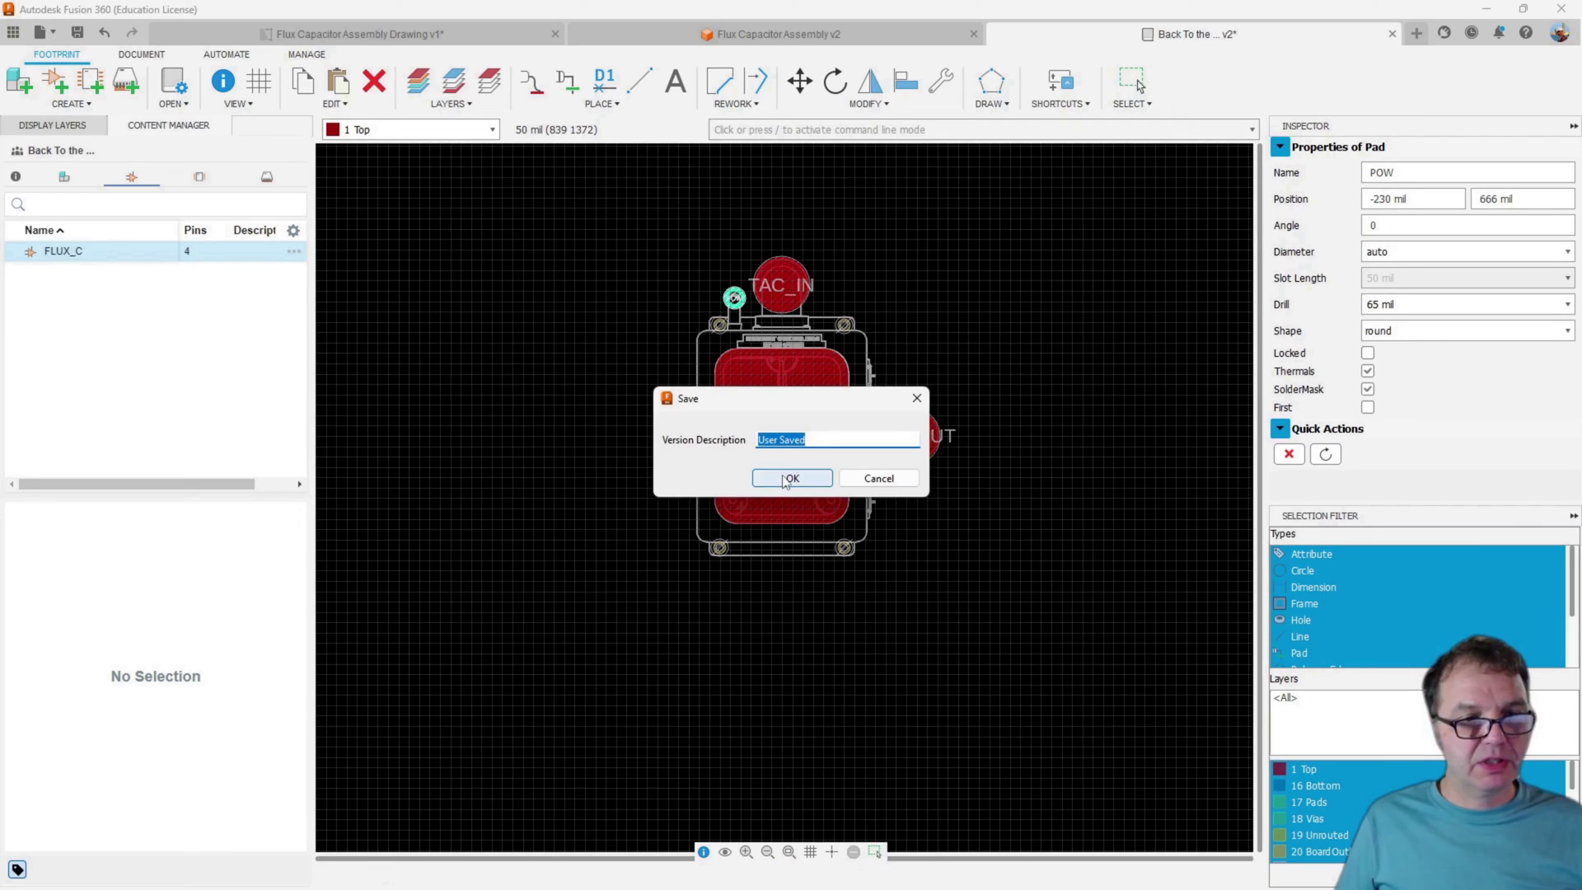
left_click(790, 479)
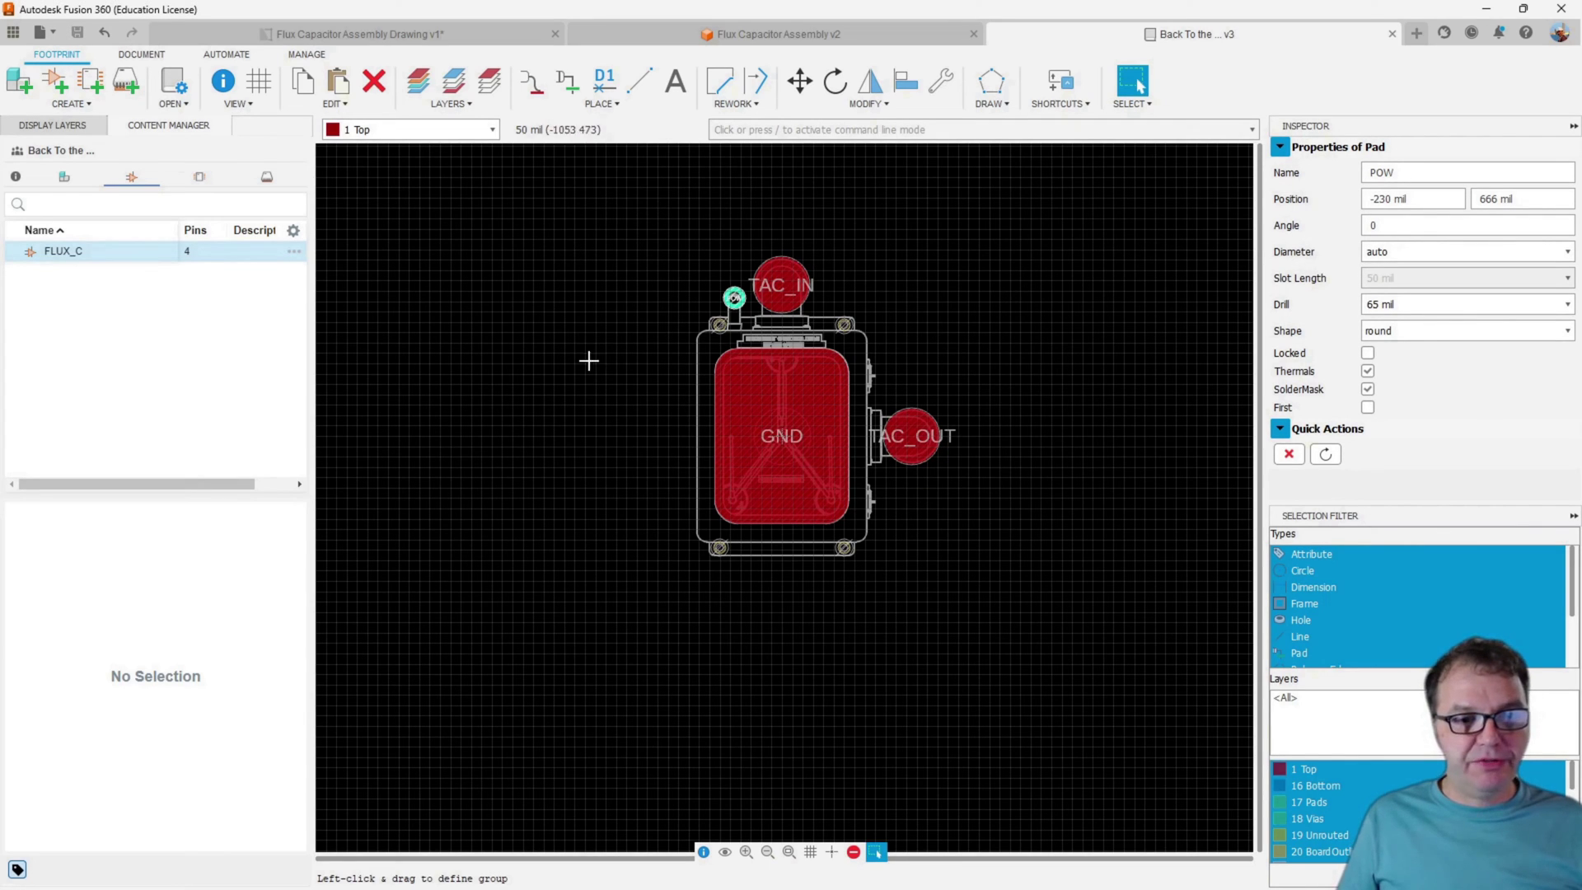
Create a new 3D model for the library's FLUX_C footprint
left_click(199, 179)
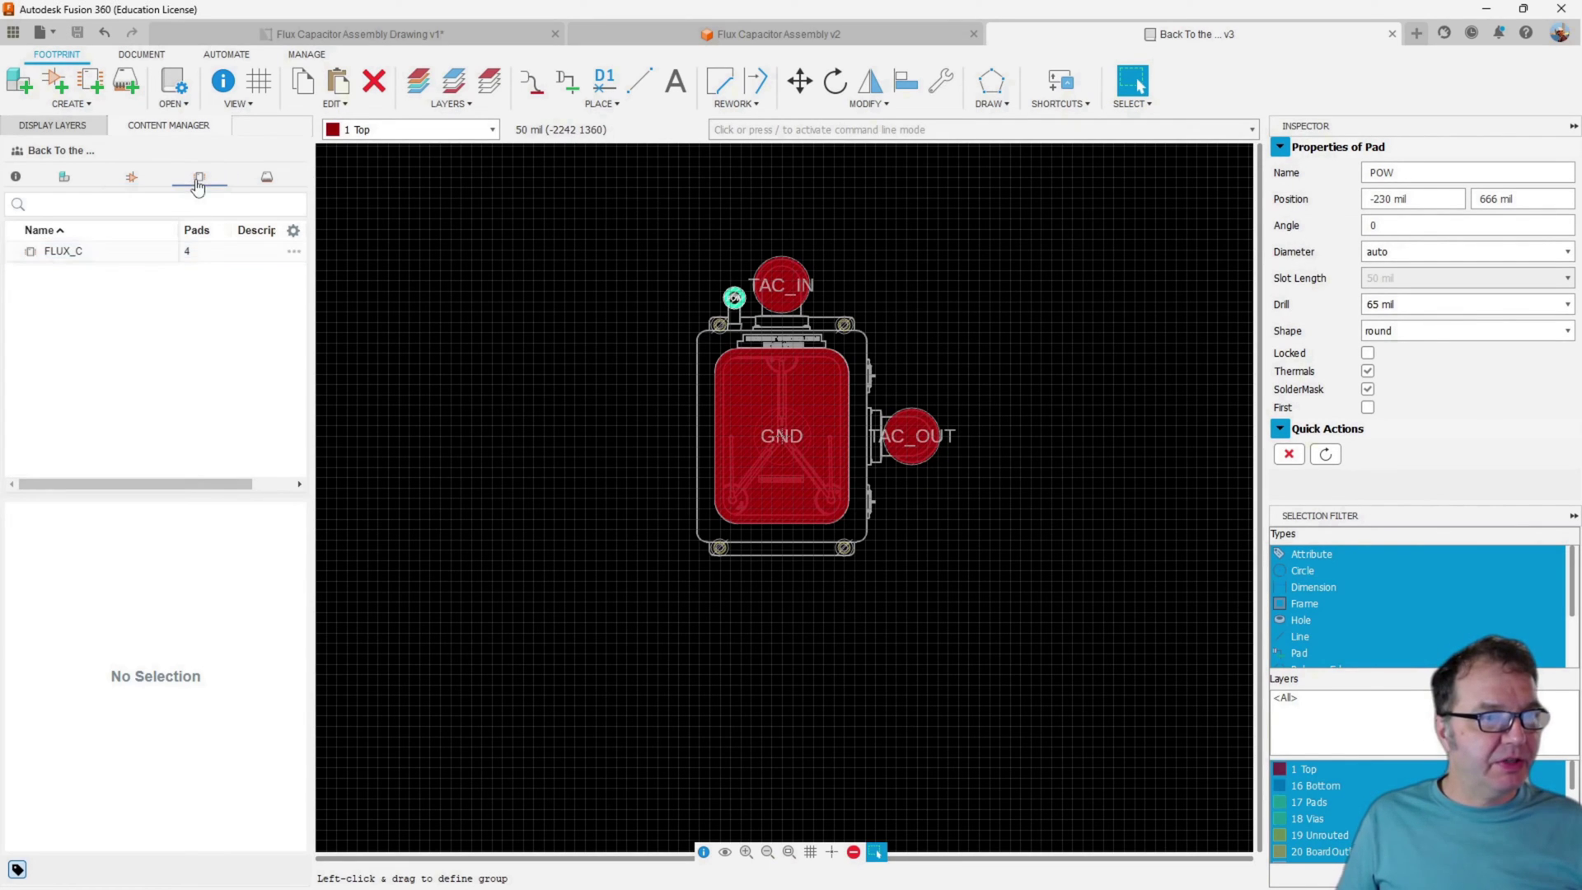
left_click(127, 82)
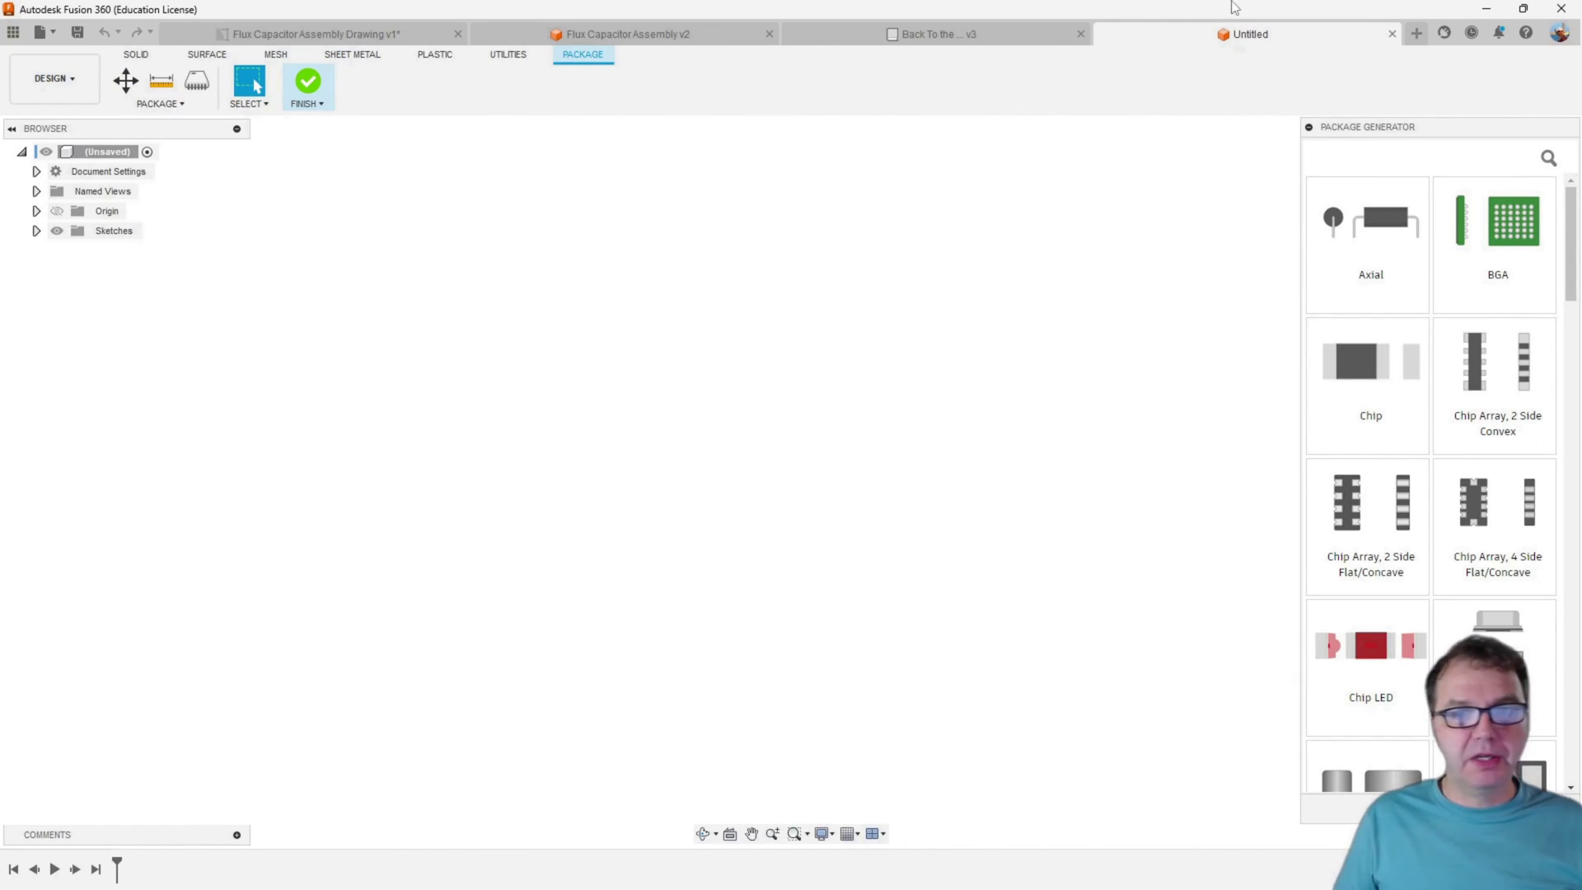
left_click(1392, 34)
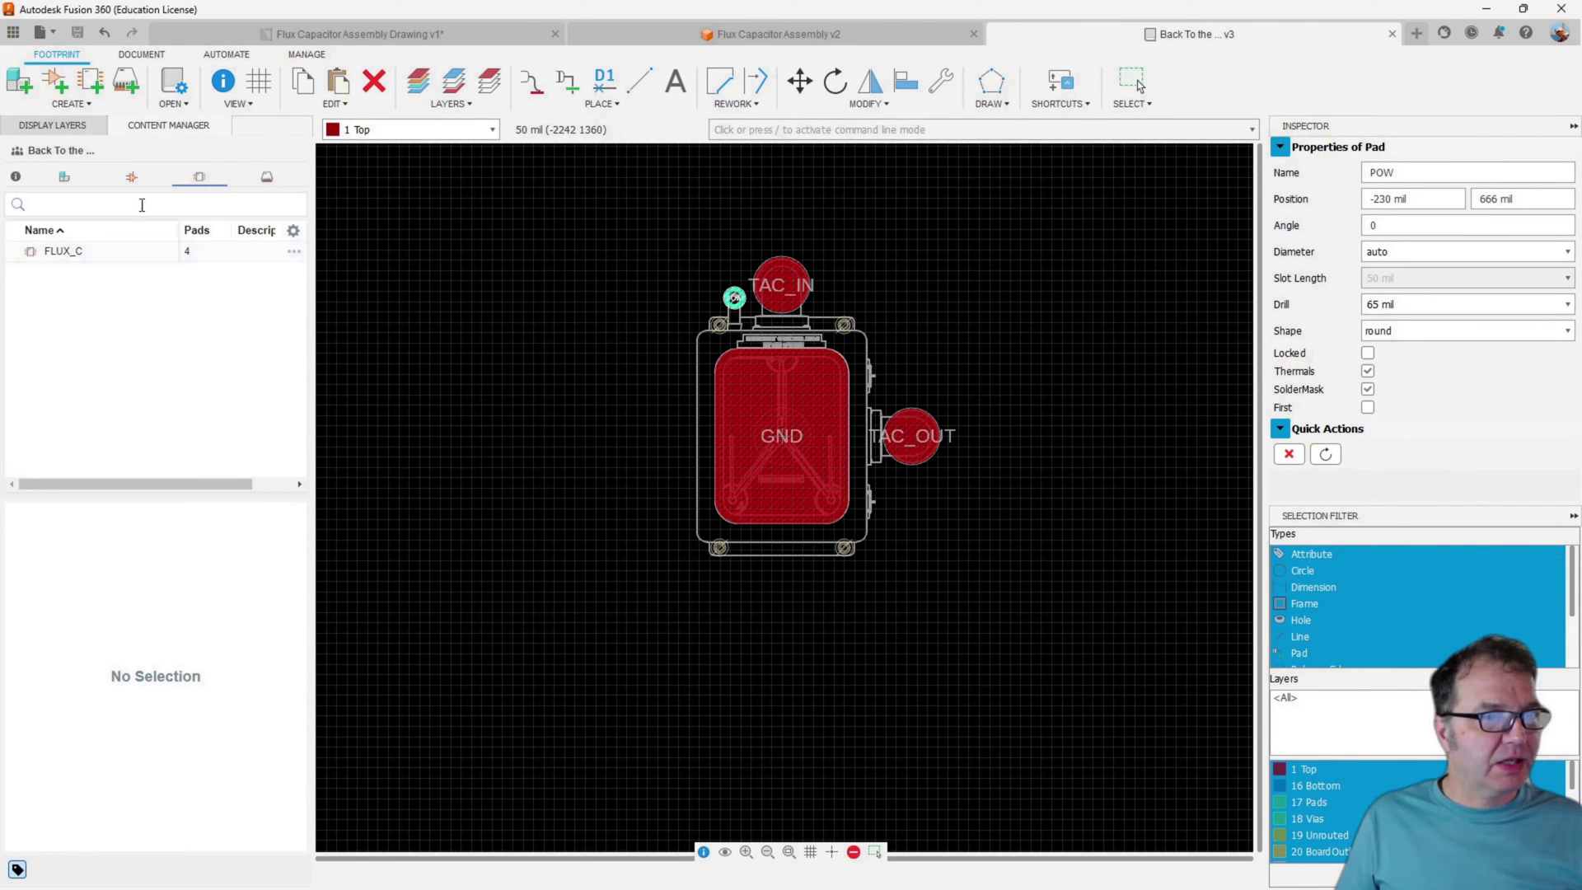
right_click(66, 252)
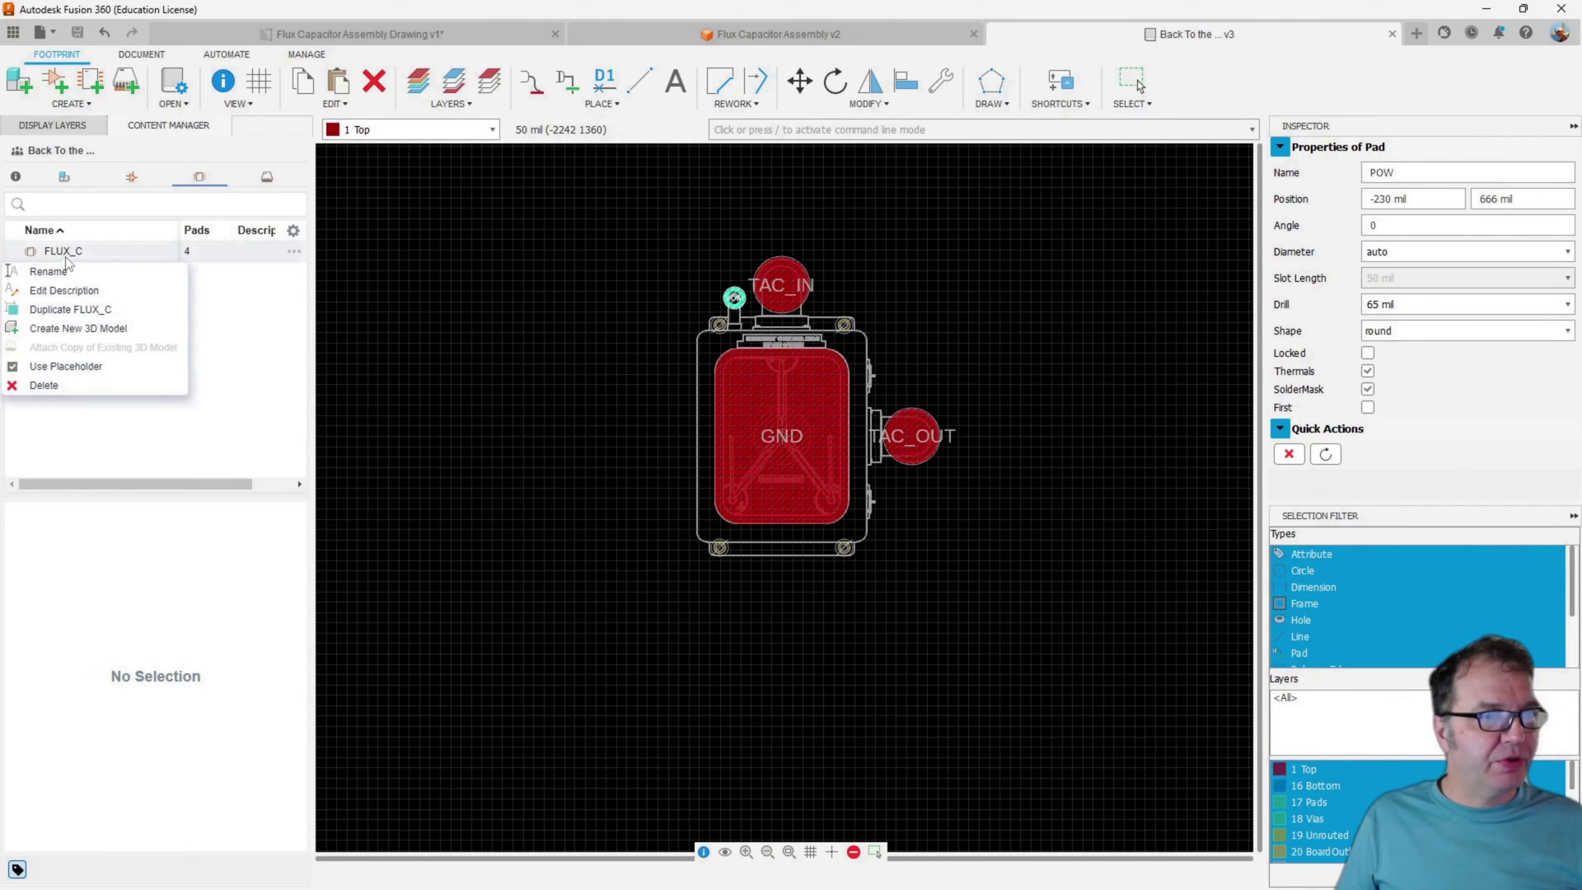
left_click(85, 333)
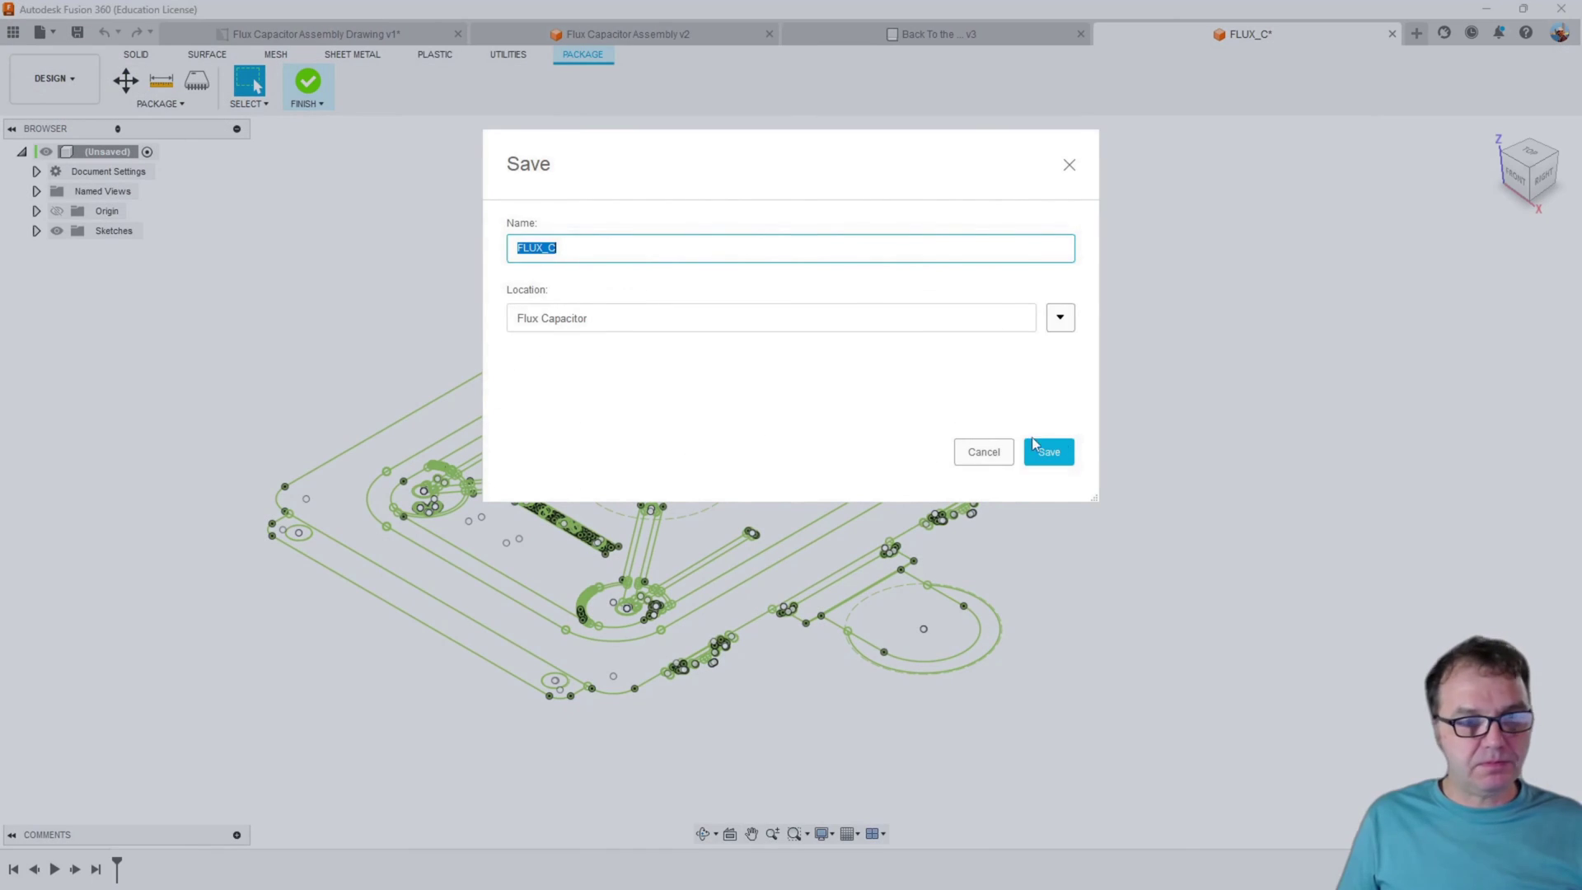
left_click(1061, 459)
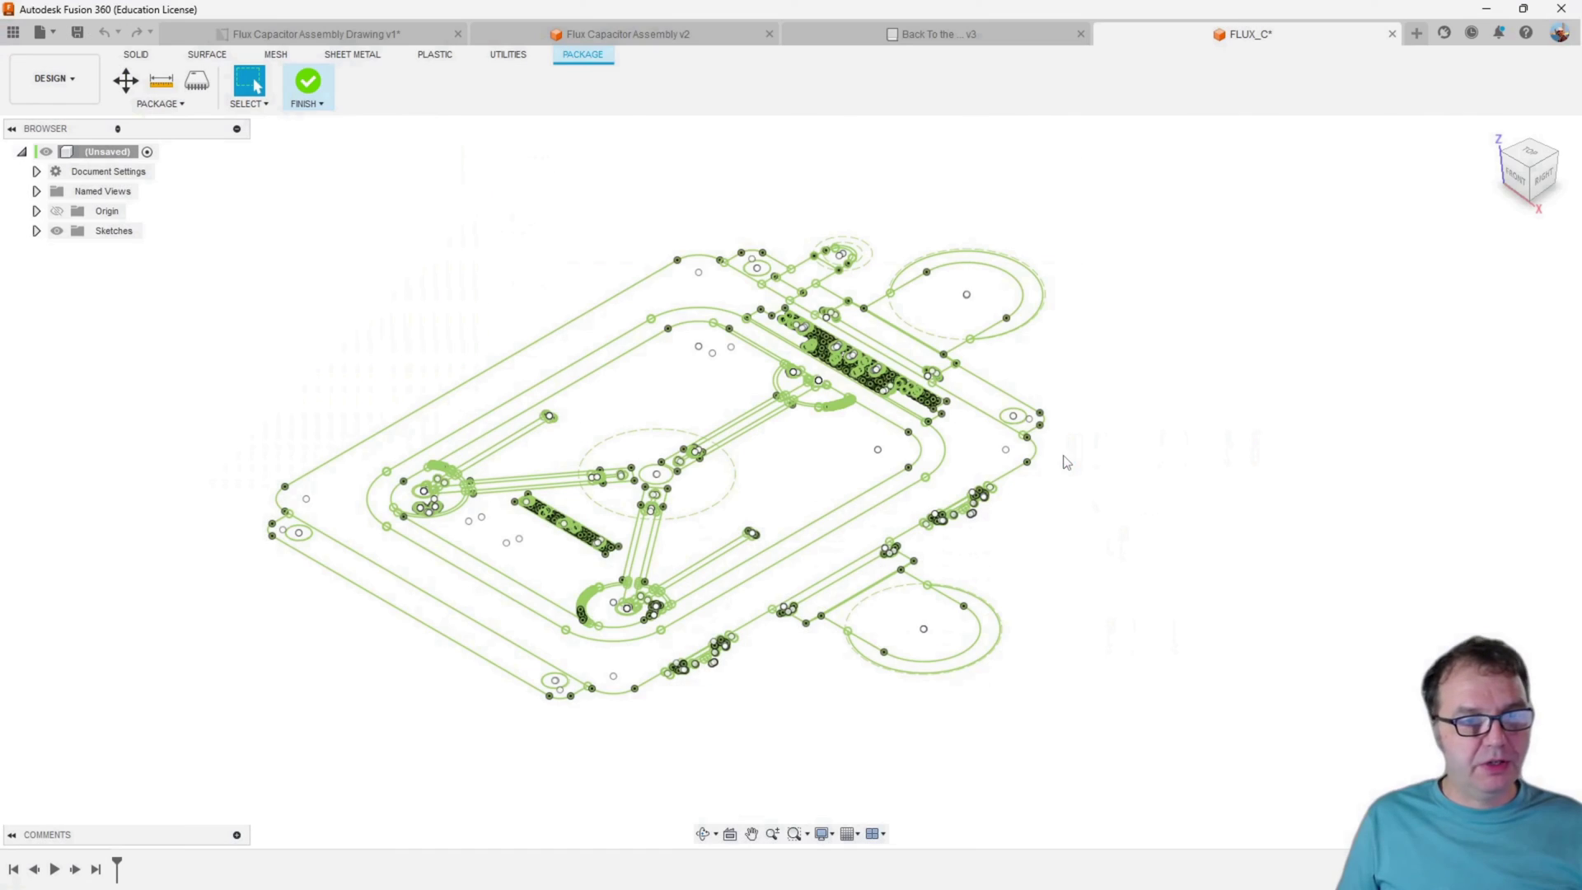
Insert the Flux Capacitor Assembly into the FLUX_C package design, keeping zero move distances and angles
scroll(674, 493, "down", 3)
middle_click_drag(628, 468, 656, 496, "shift")
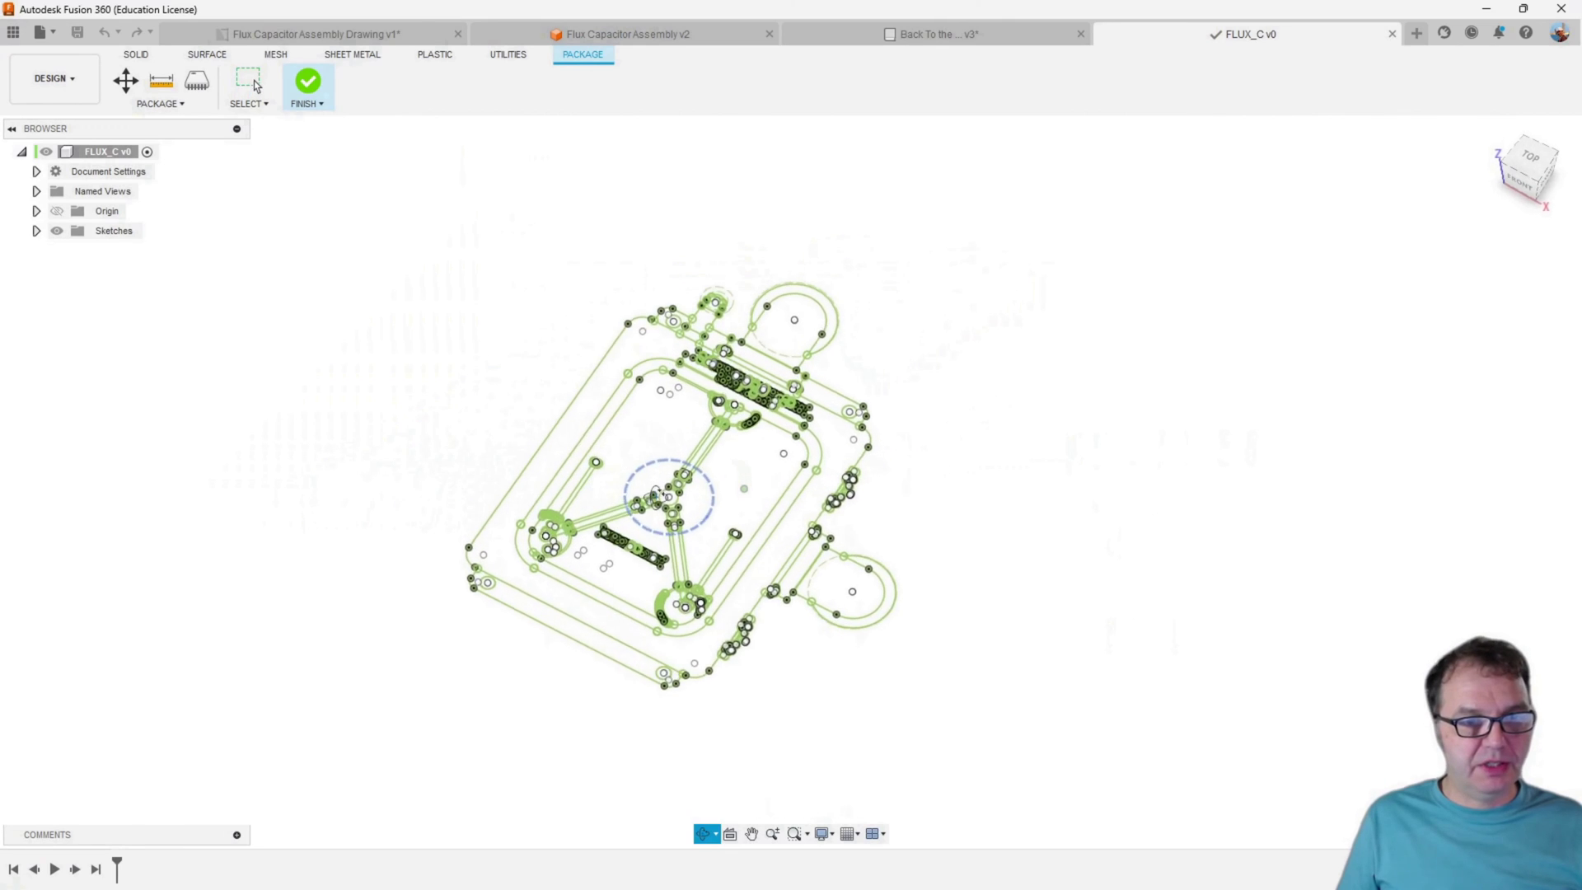
scroll(685, 423, "up", 3)
scroll(693, 426, "down", 5)
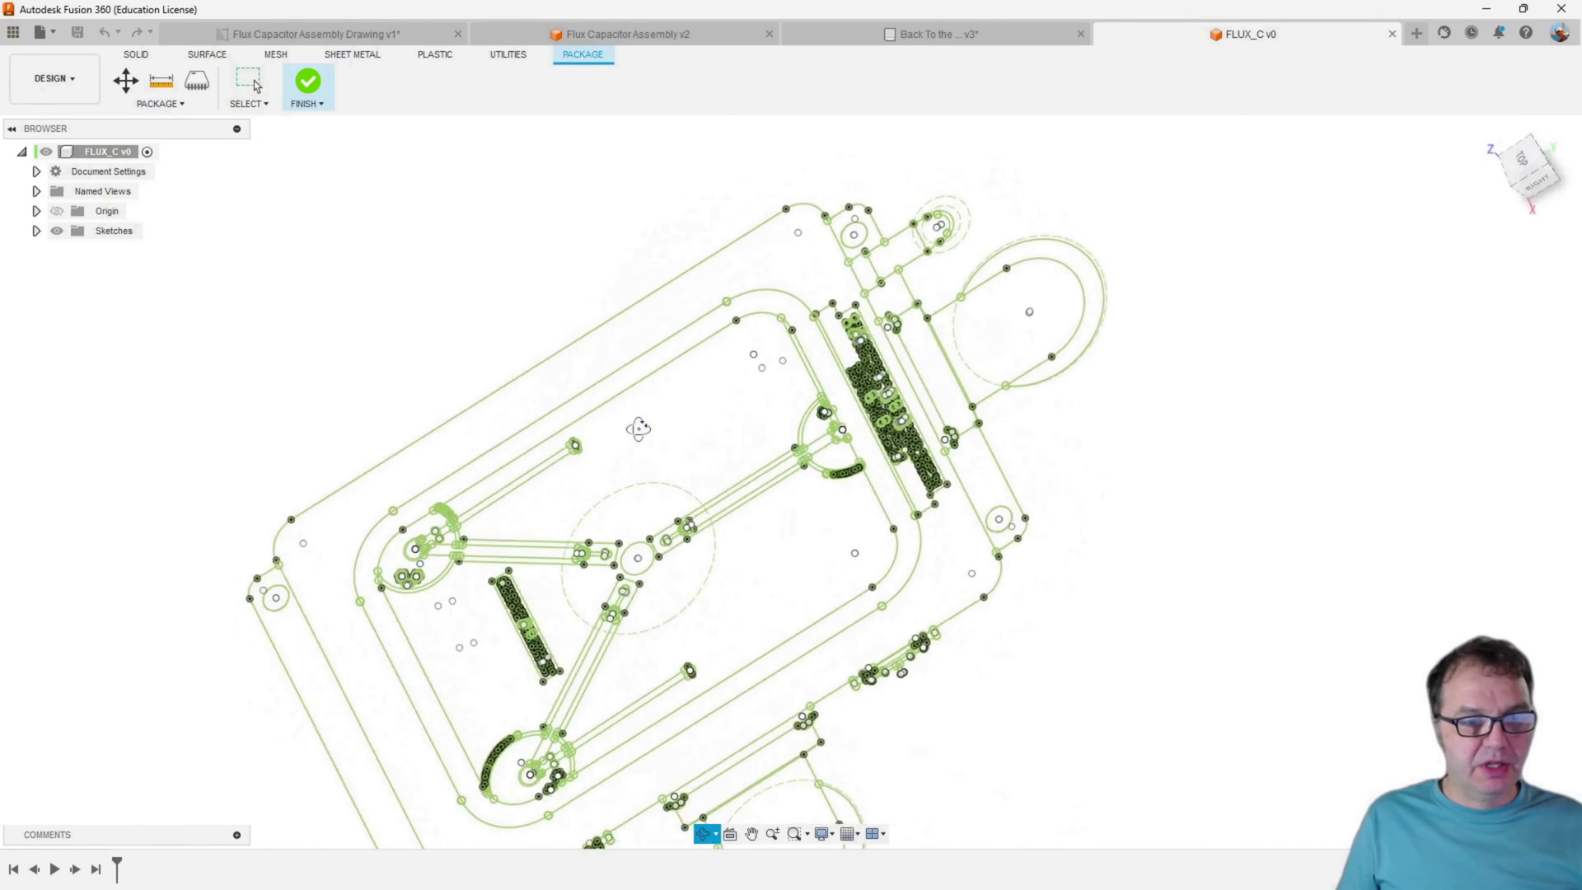
left_click(13, 32)
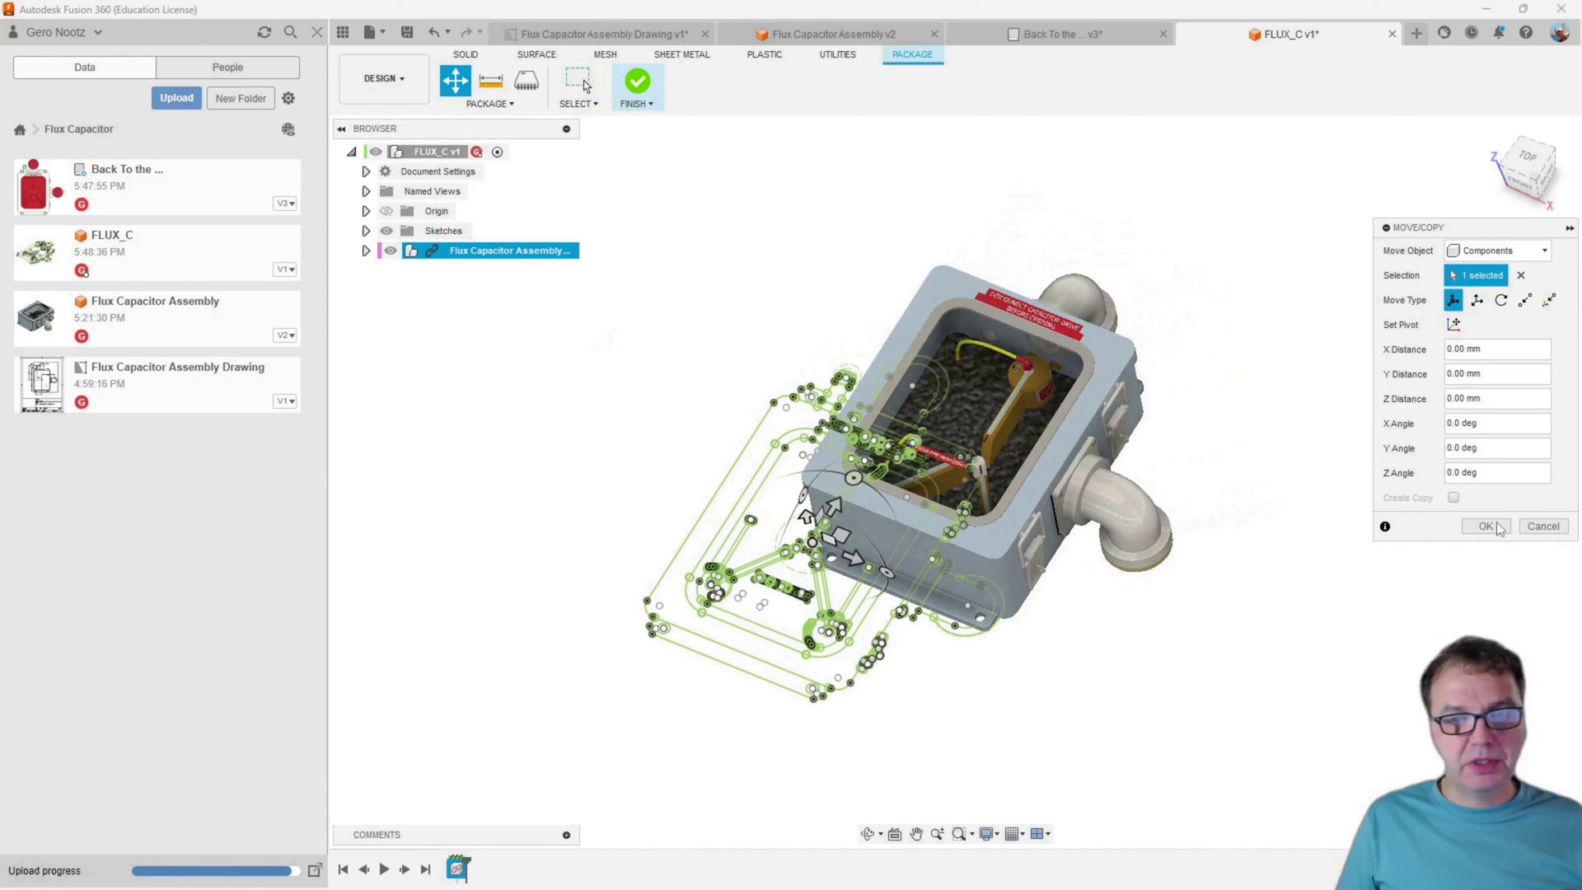
left_click(1486, 525)
Joint the end-face centre of the assembly's elbow pipe beside the thin pipe to the centre of the TAC_IN circle in the footprint sketch
left_click(465, 55)
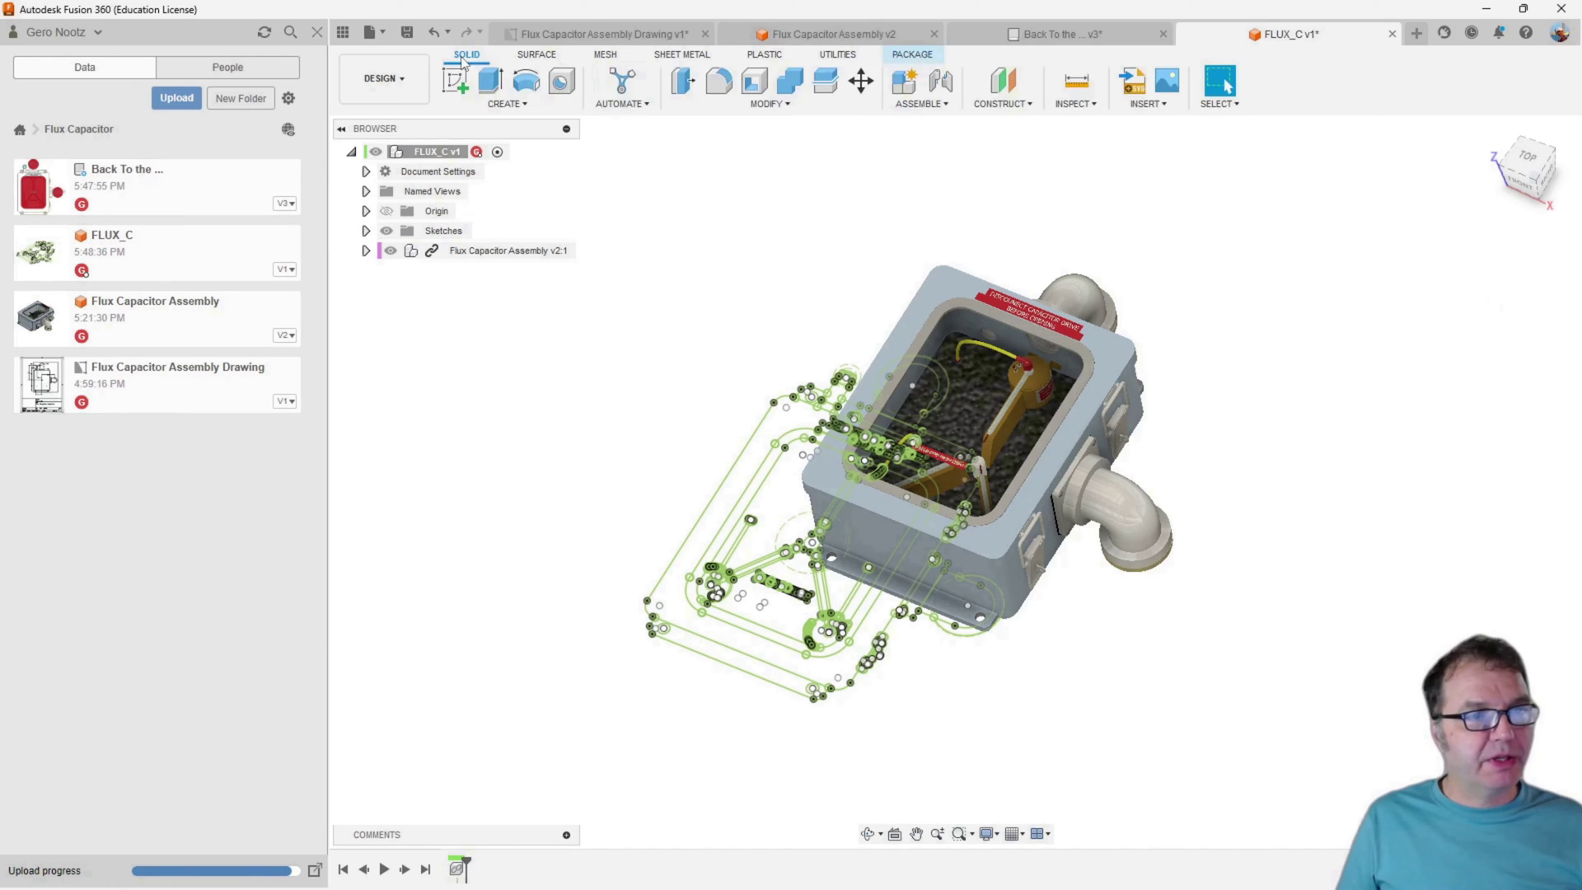
left_click(936, 80)
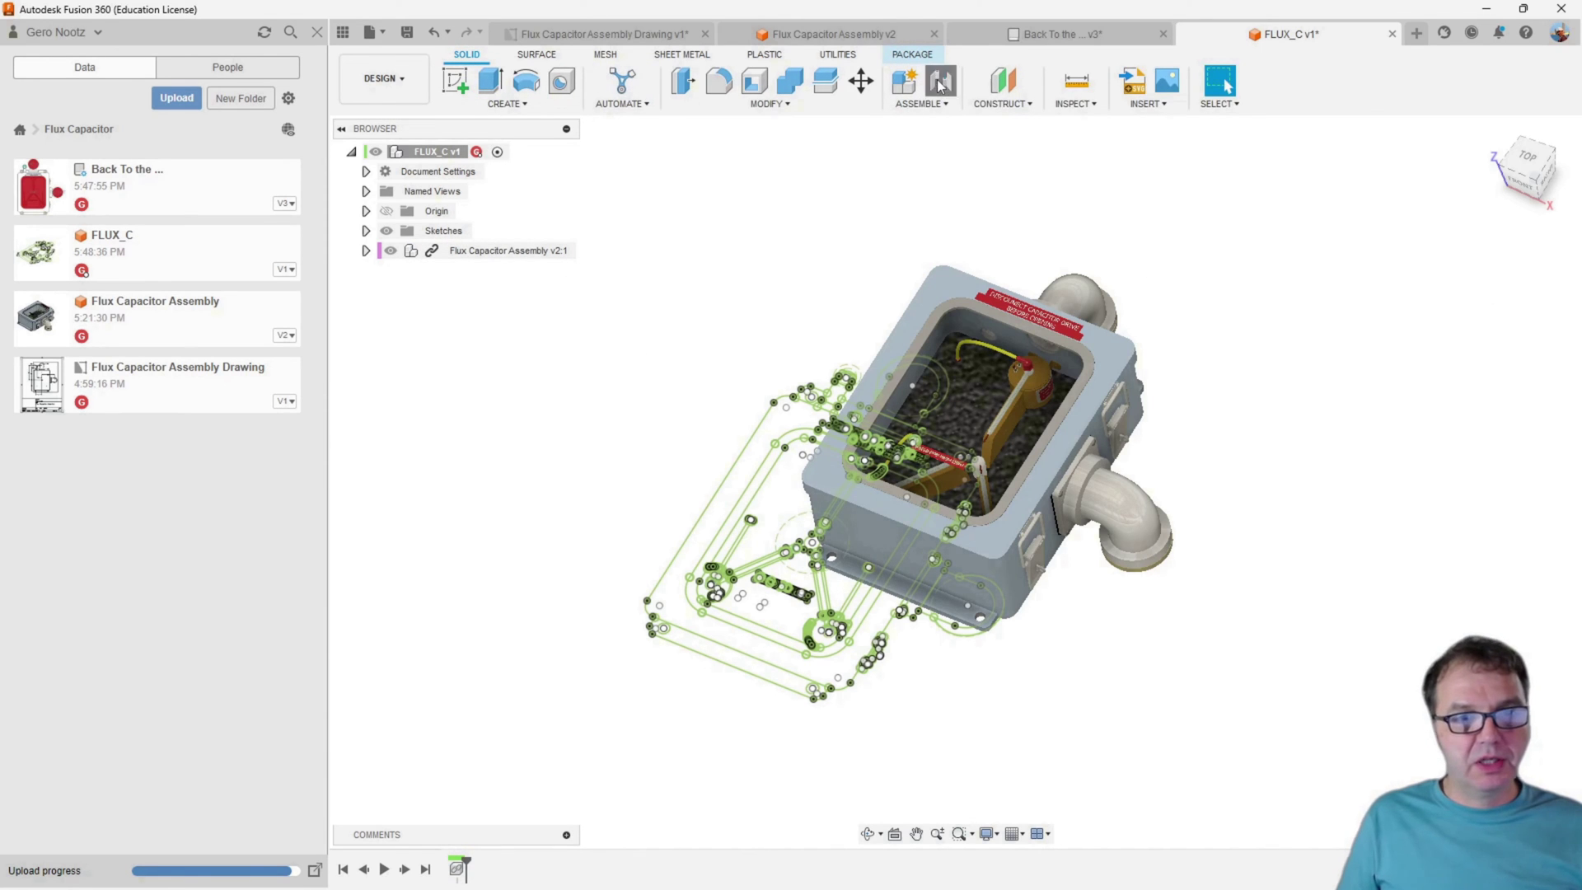
middle_click_drag(1324, 495, 1216, 321, "shift")
scroll(1181, 505, "up", 5)
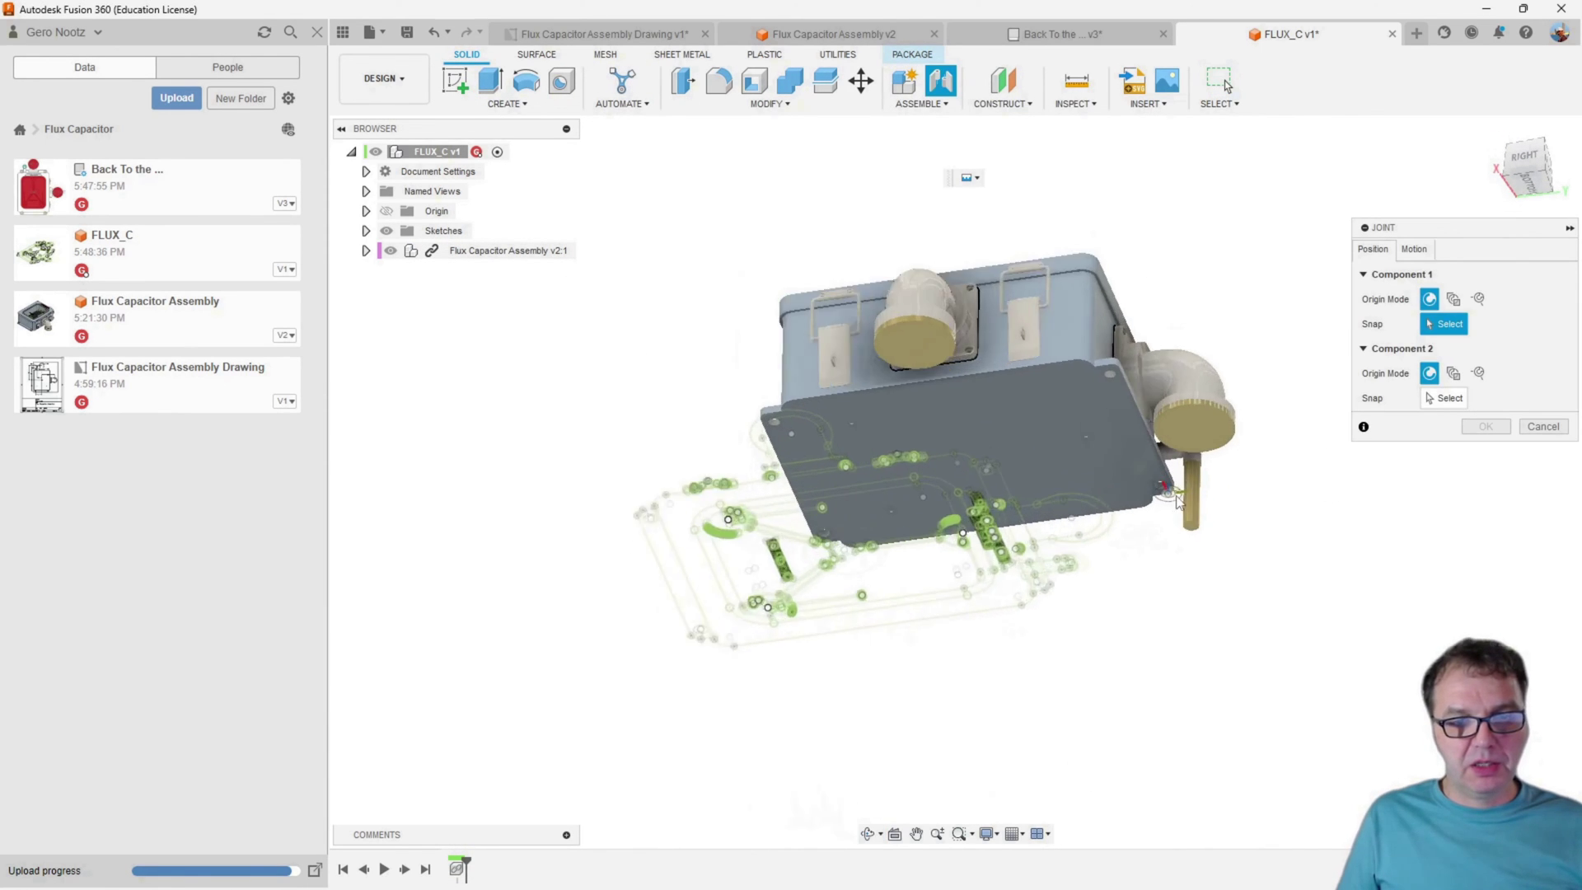
left_click(1204, 381)
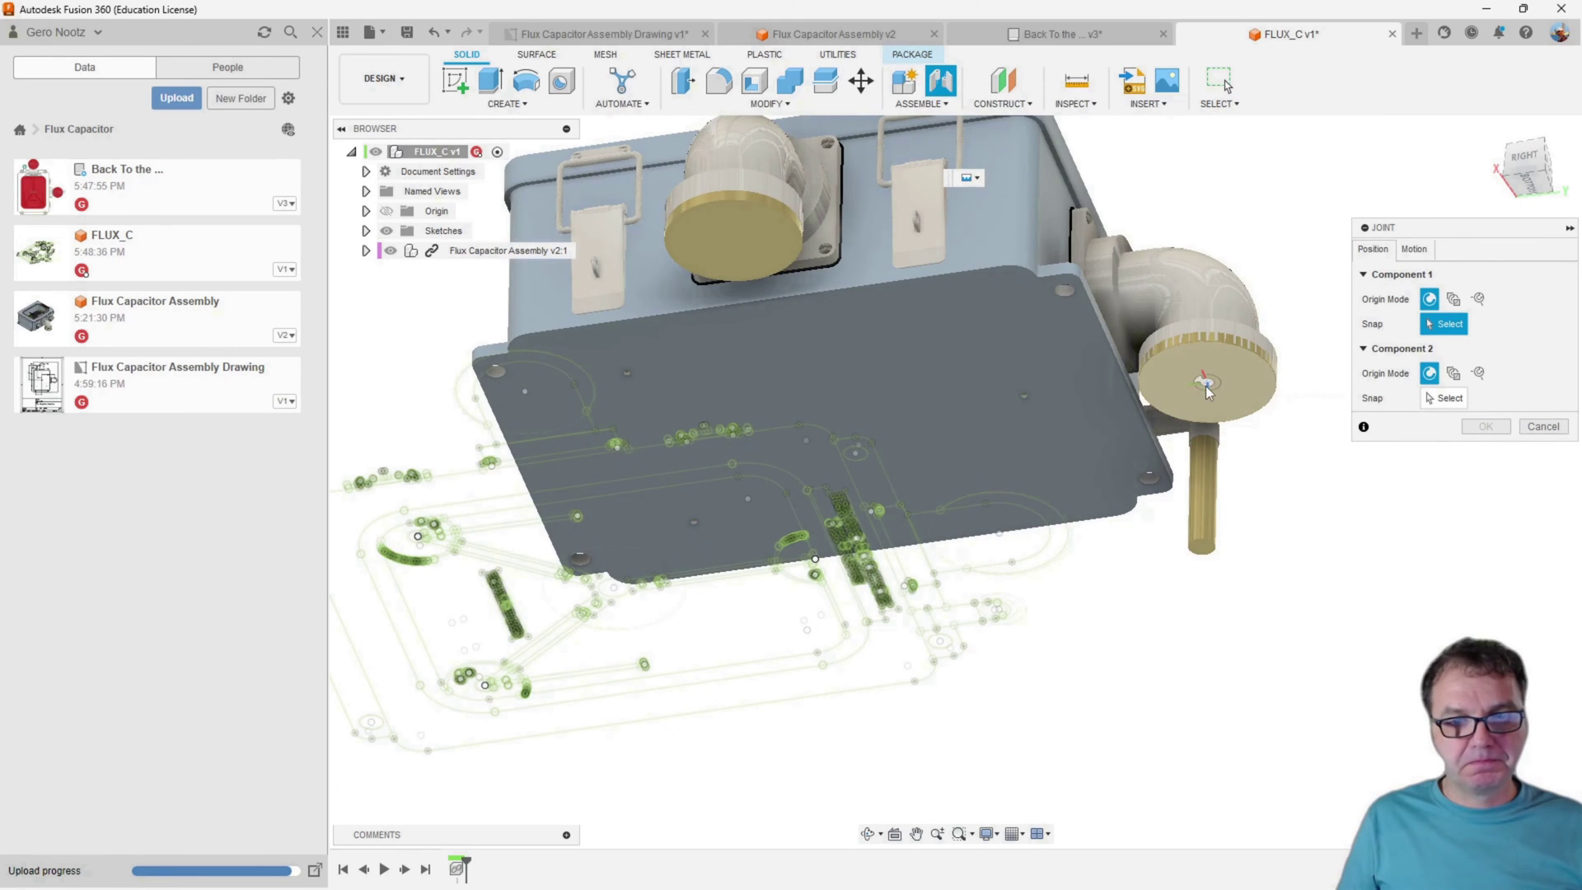
scroll(1204, 382, "down", 5)
middle_click_drag(757, 374, 898, 448, "shift")
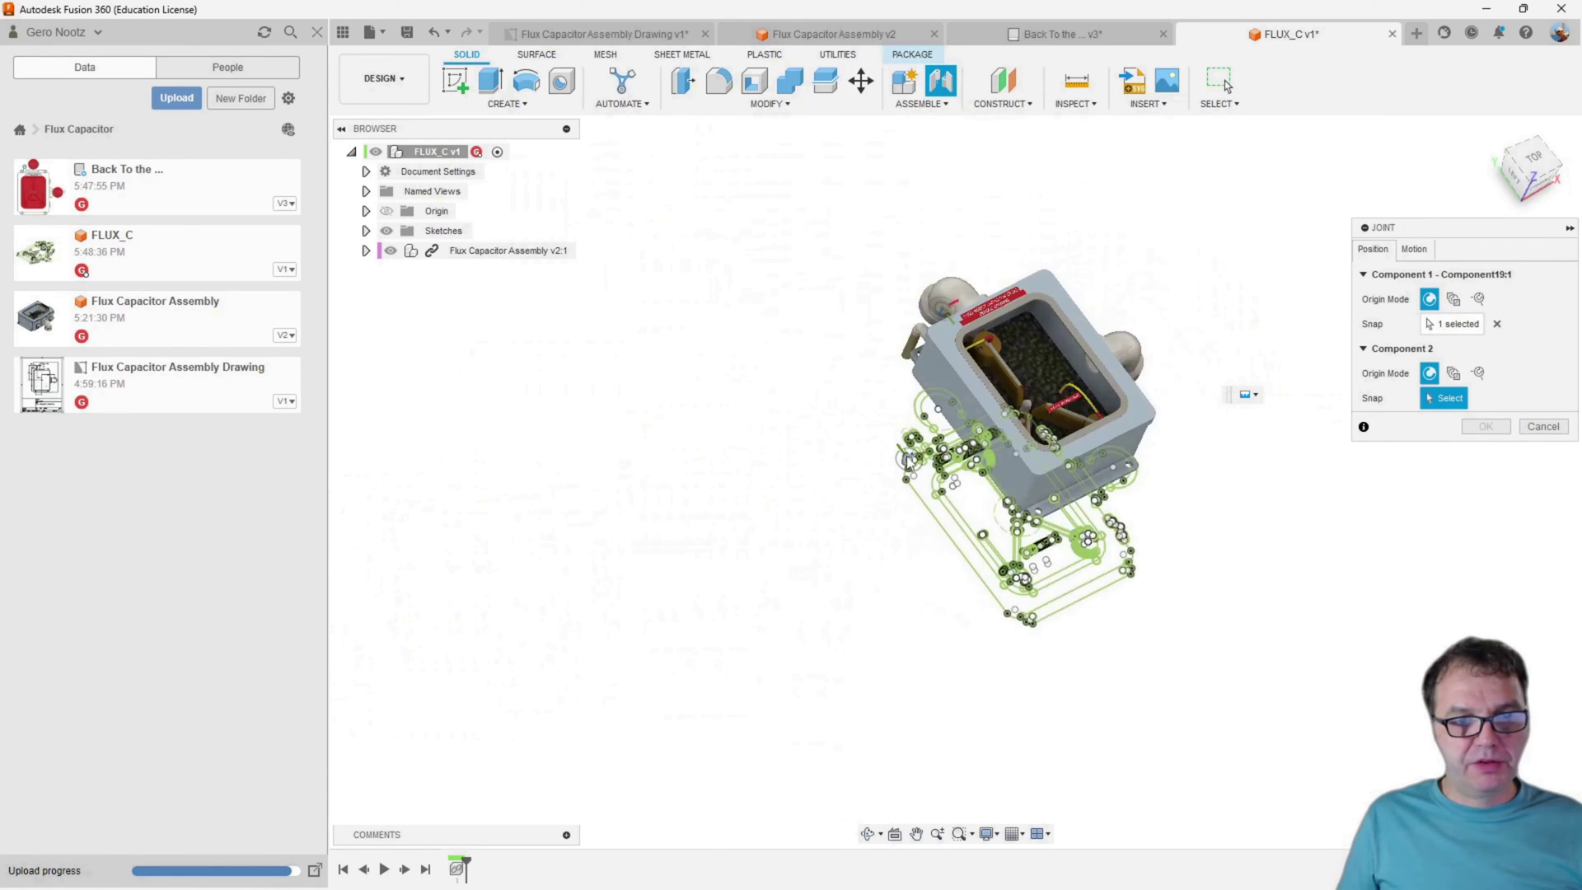
scroll(898, 447, "up", 5)
left_click(975, 367)
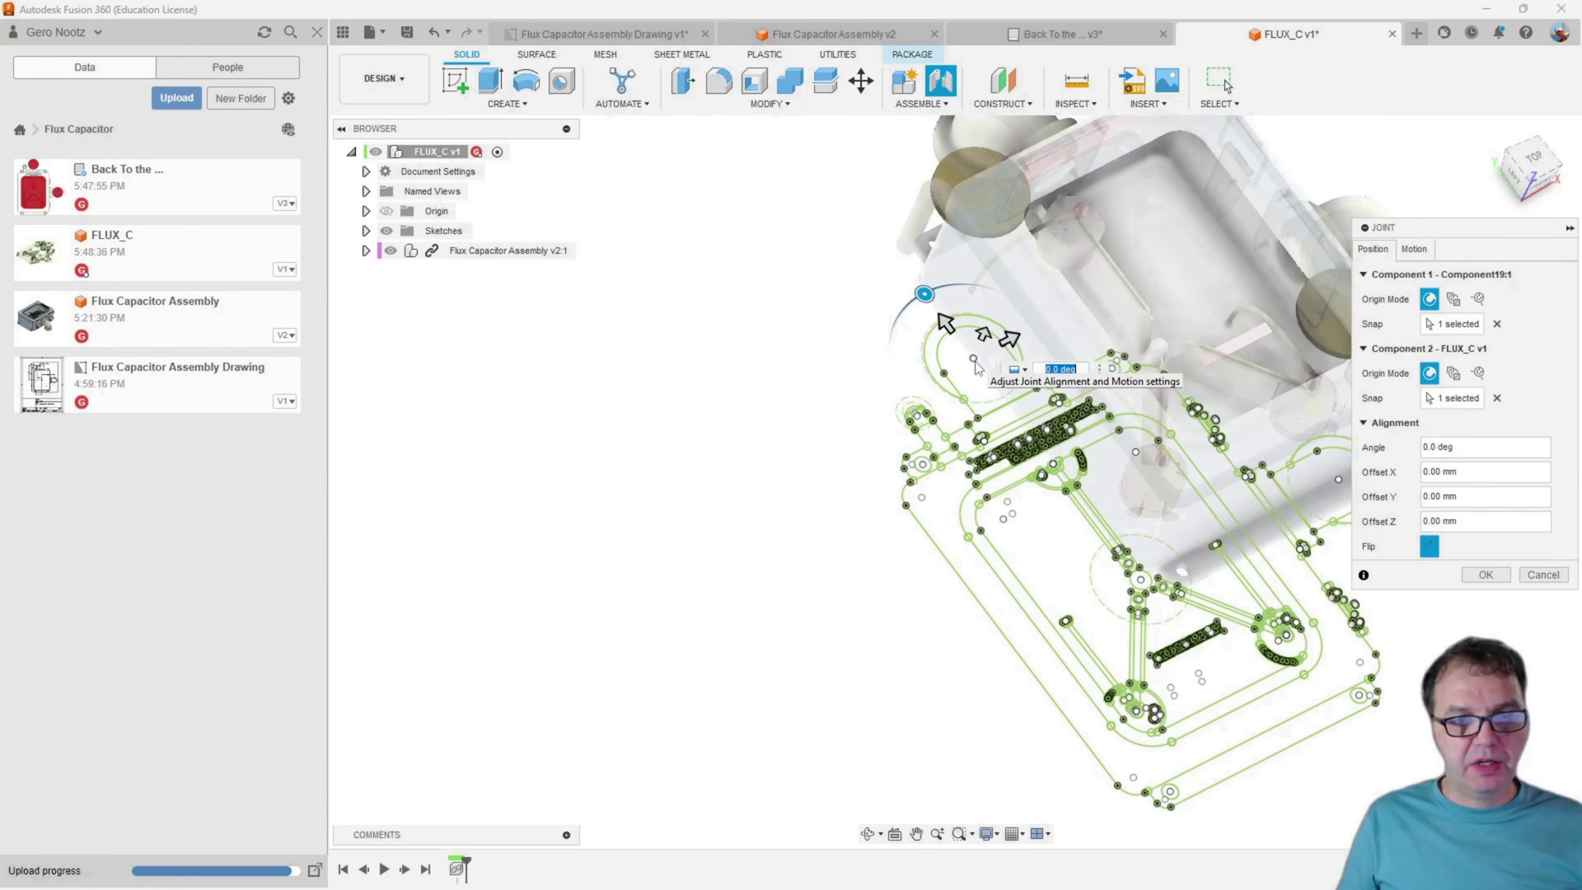
left_click(1486, 574)
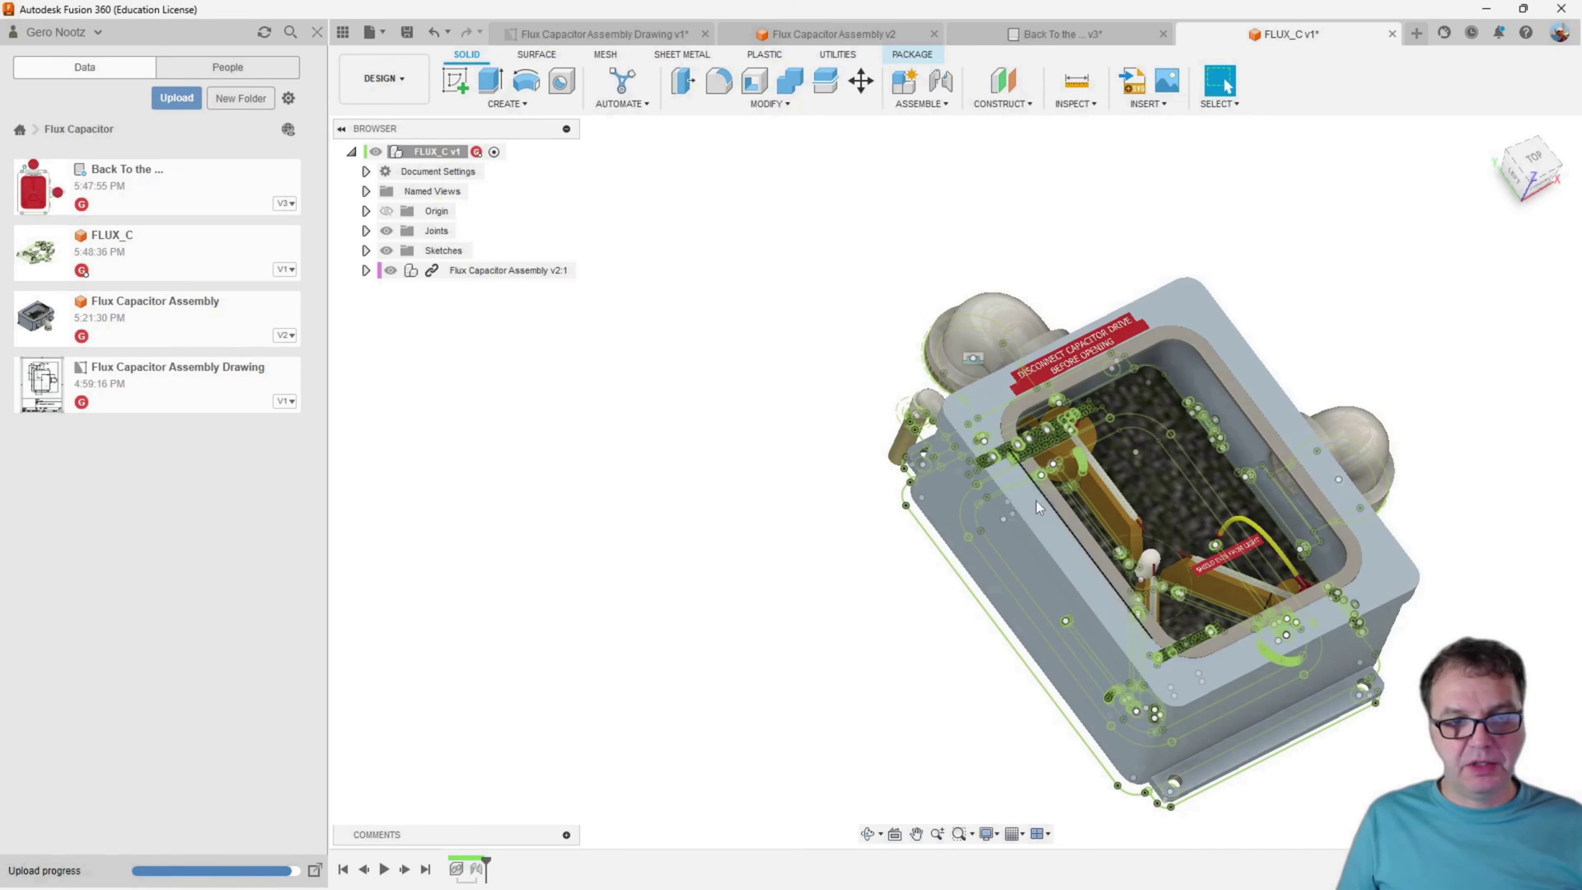
Examine from below how the assembly's pipe ends and flange holes line up with the footprint sketch
middle_click_drag(834, 537, 948, 461, "shift")
scroll(1061, 280, "up", 4)
scroll(1046, 323, "up", 6)
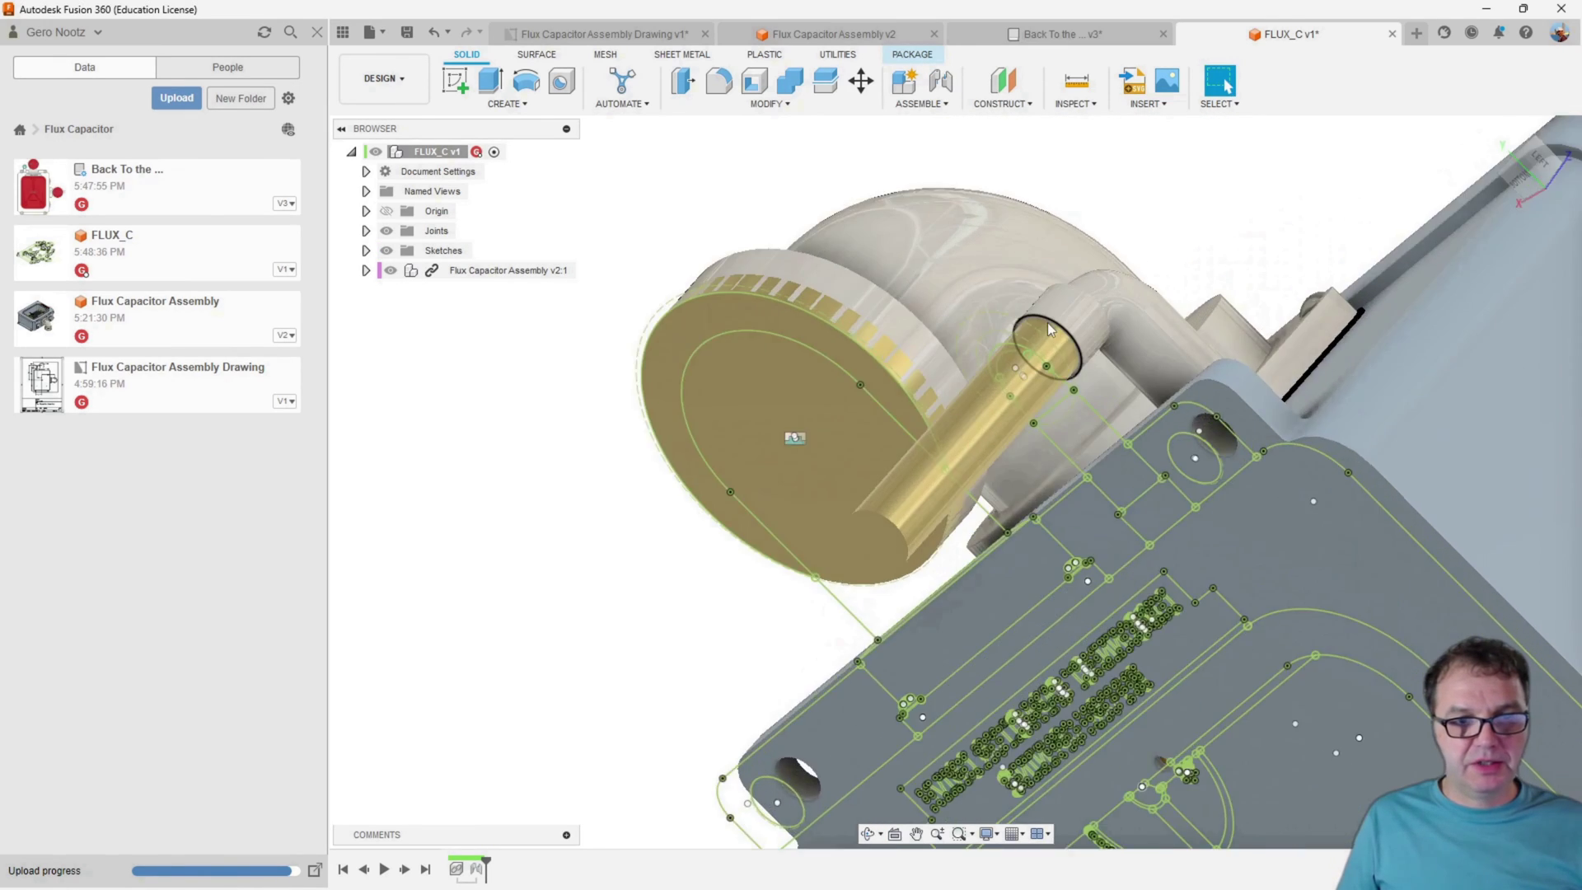
middle_click_drag(1046, 323, 1043, 314, "shift")
scroll(1043, 314, "down", 8)
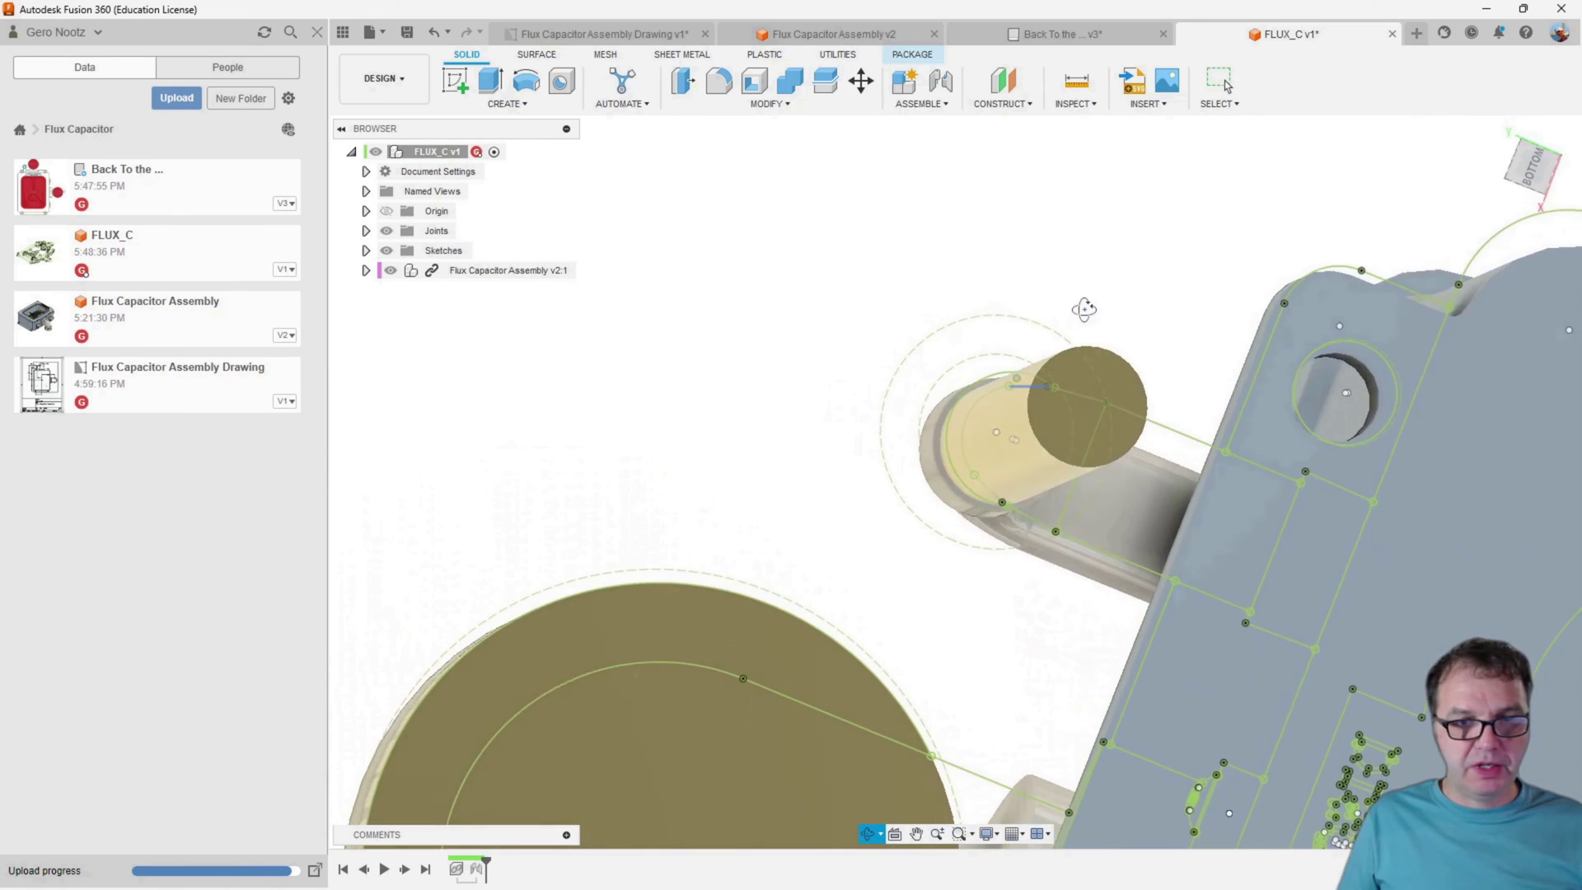
scroll(967, 485, "down", 6)
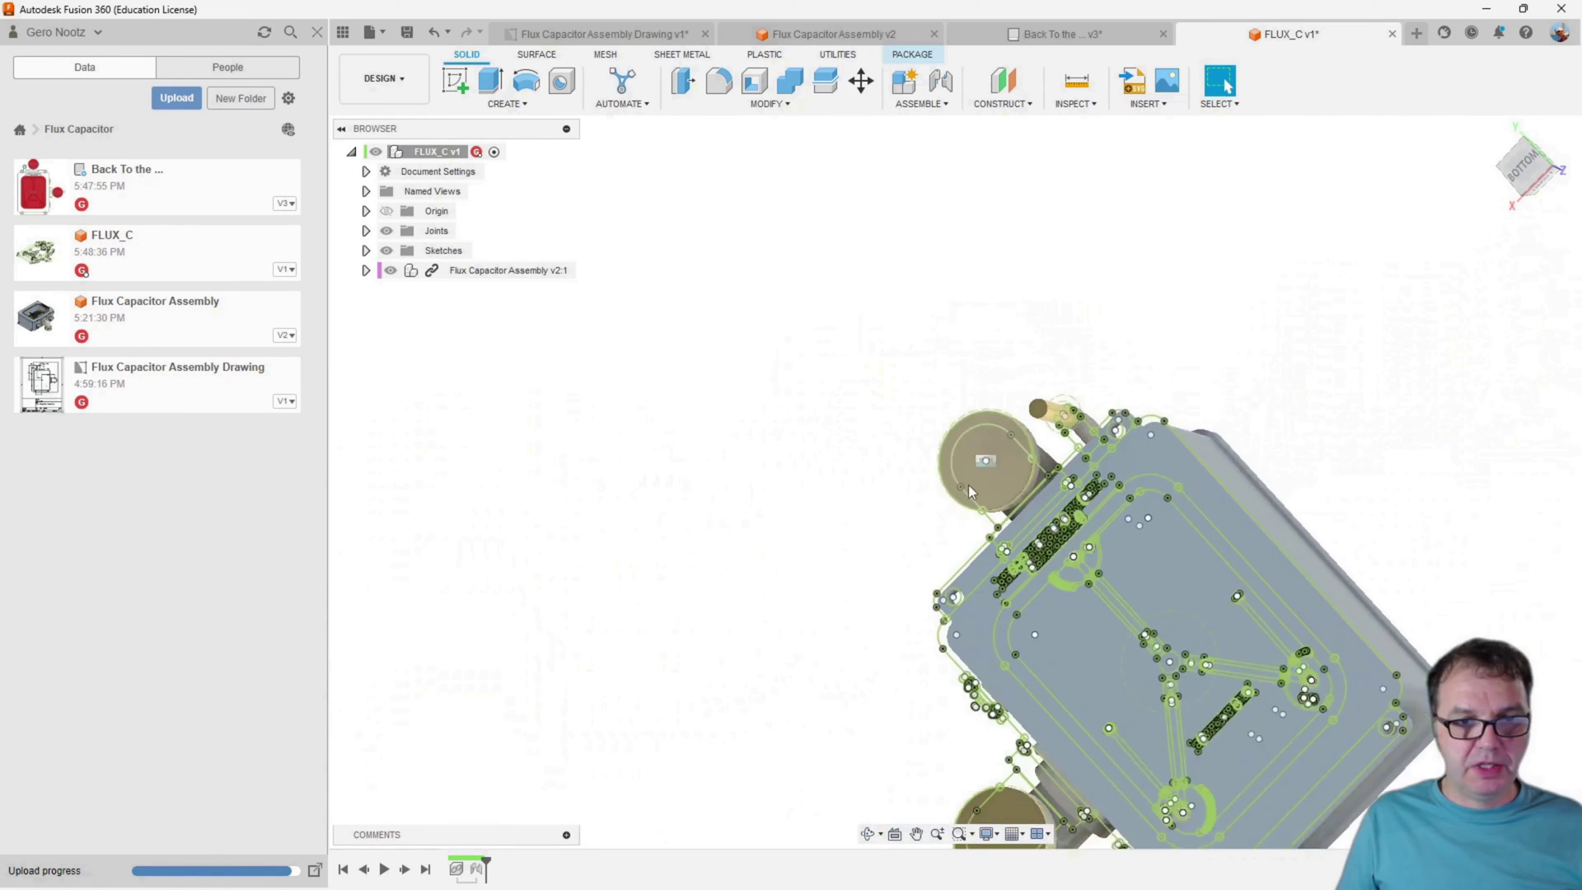
middle_click_drag(965, 494, 723, 456, "shift")
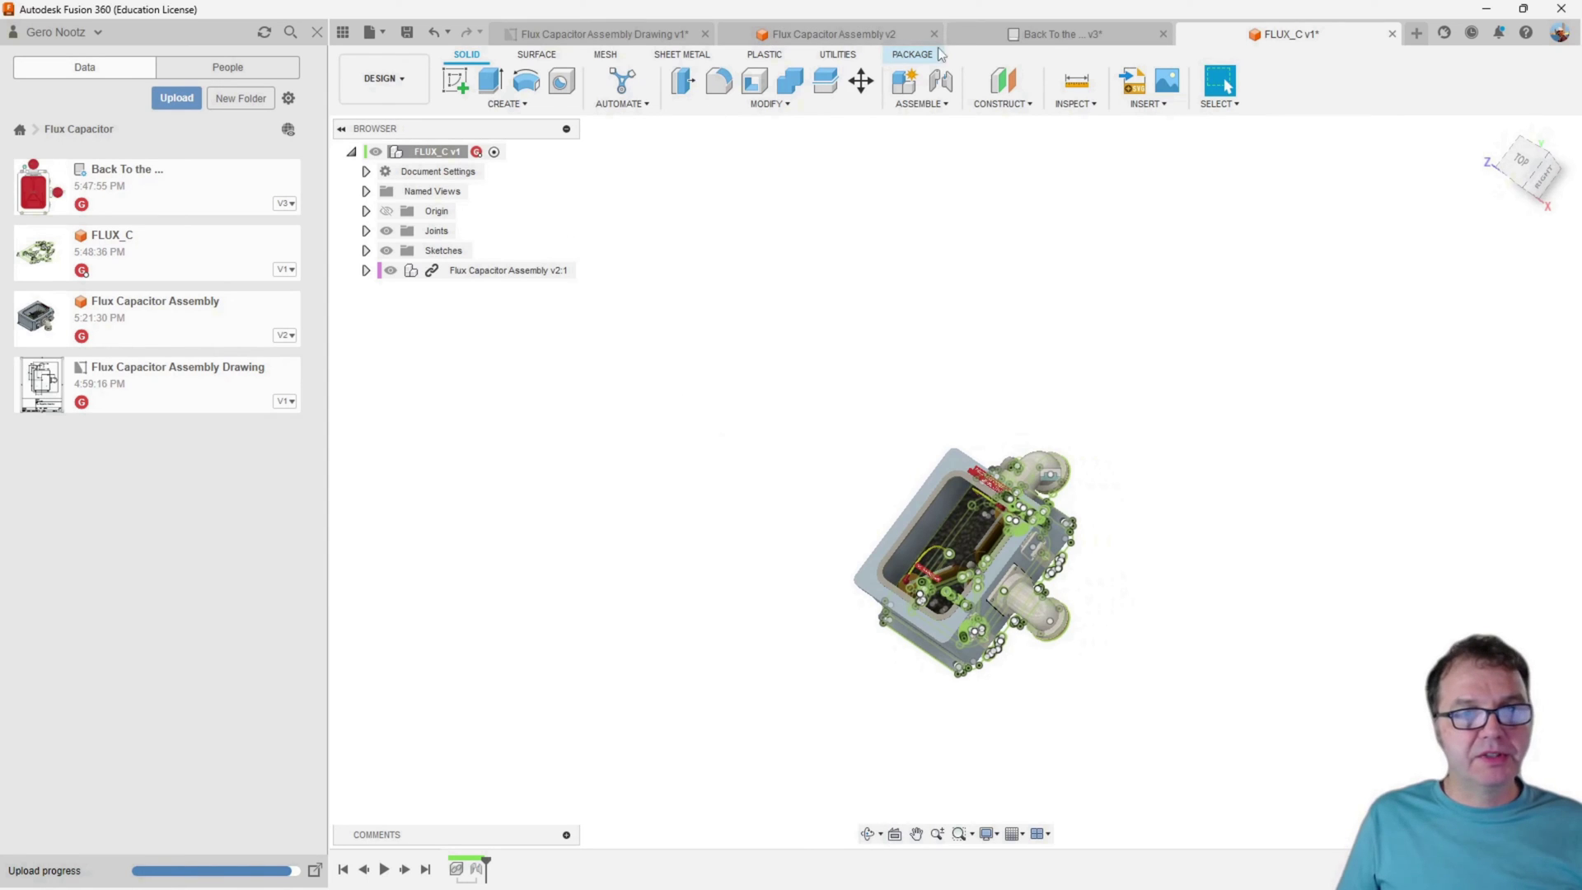
Finish the FLUX_C package and return to the electronics library
left_click(913, 54)
left_click(638, 82)
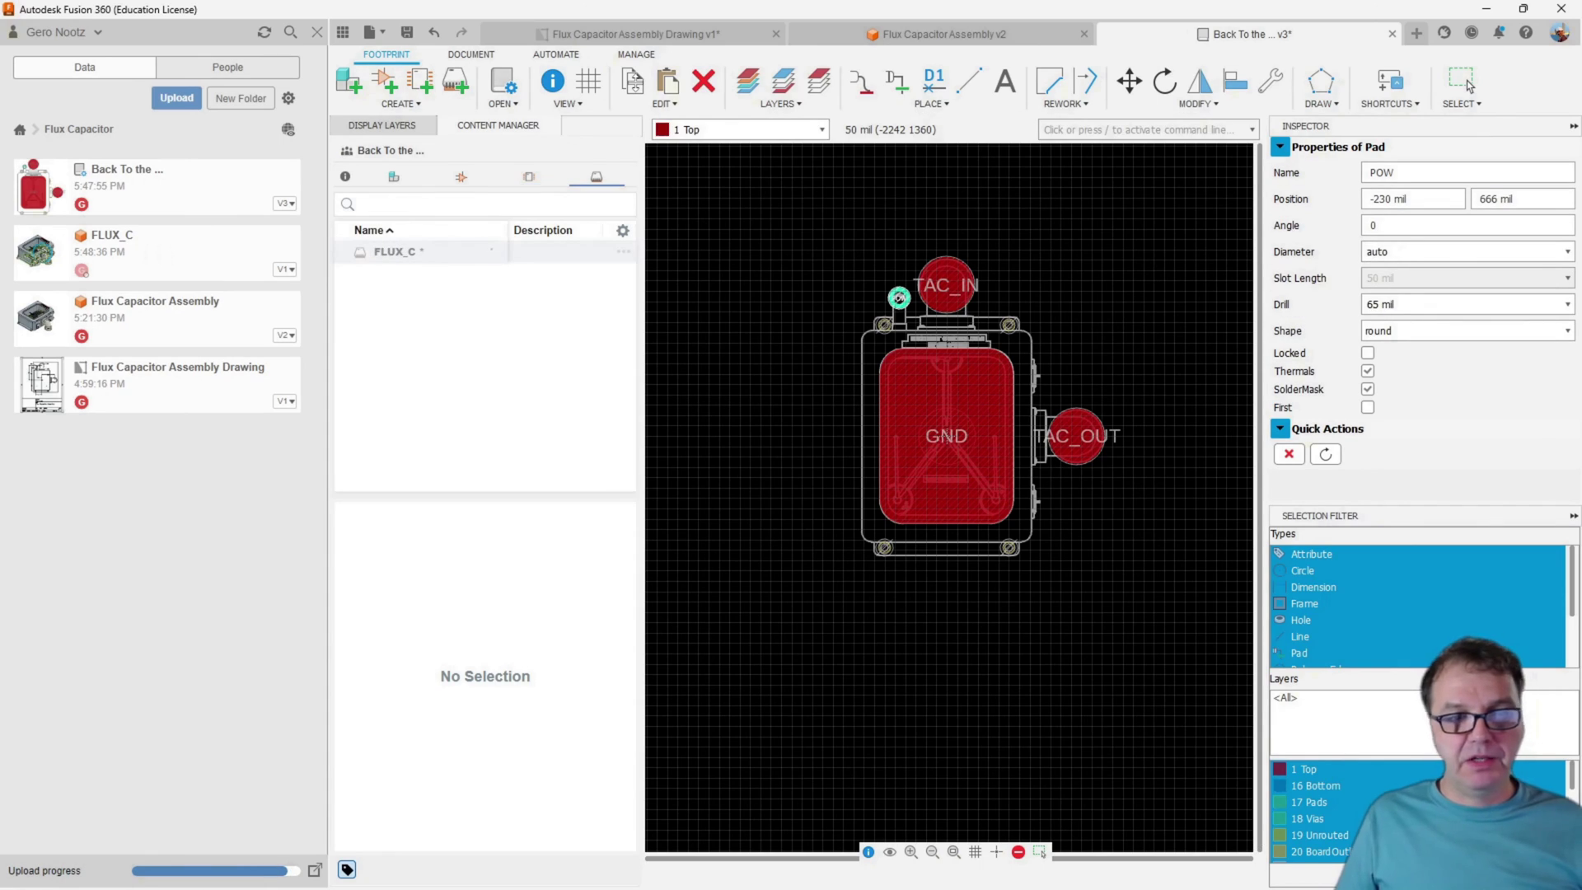
left_click(1464, 82)
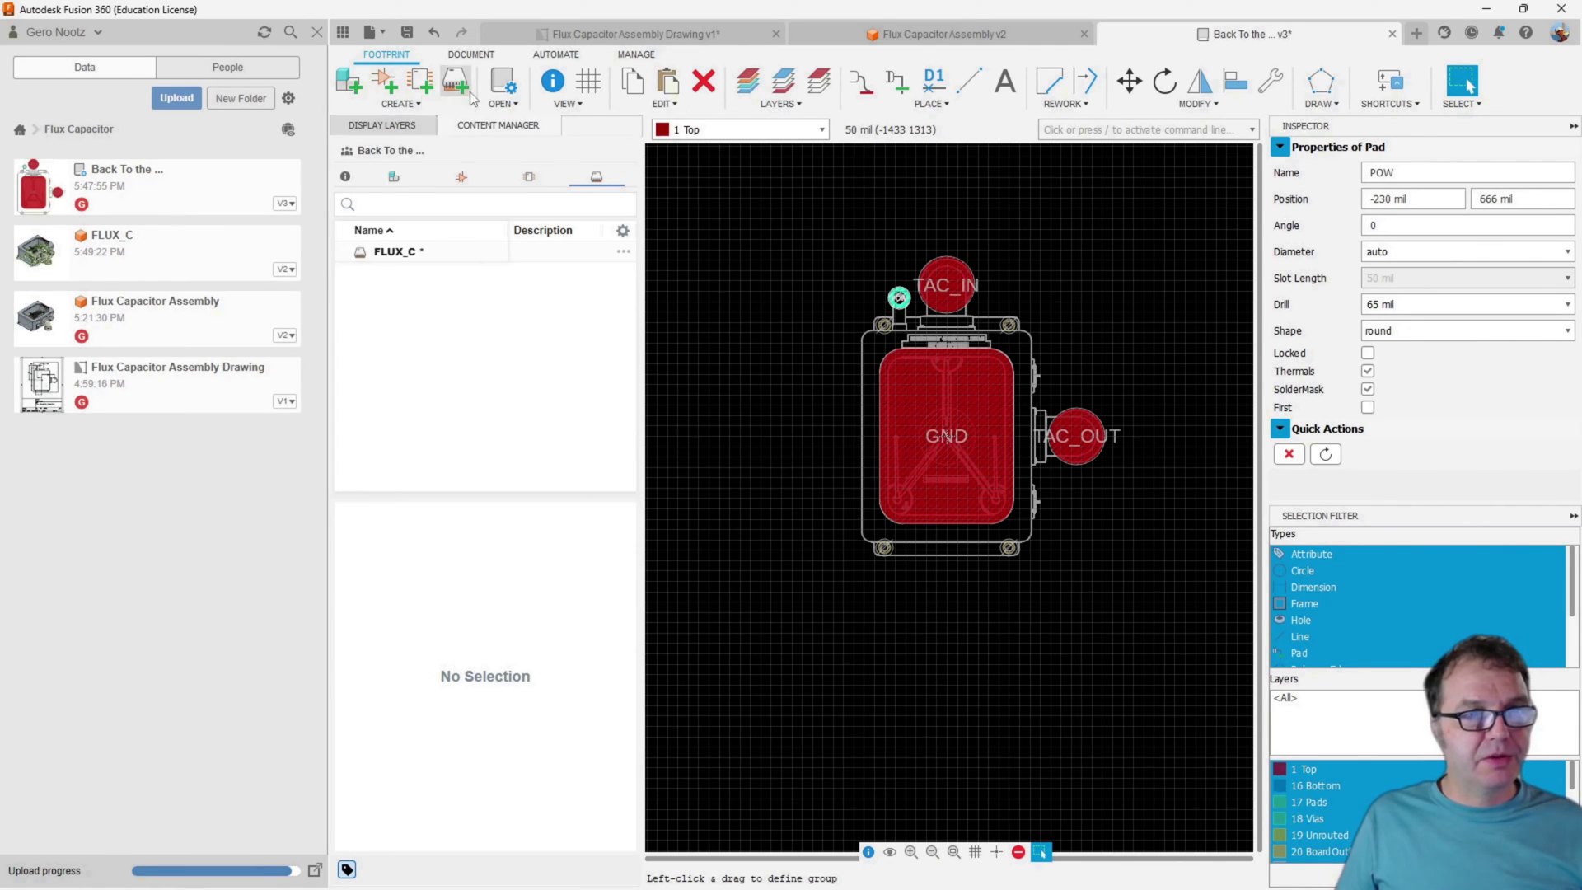
Create a new library component named FLUX_C
left_click(349, 83)
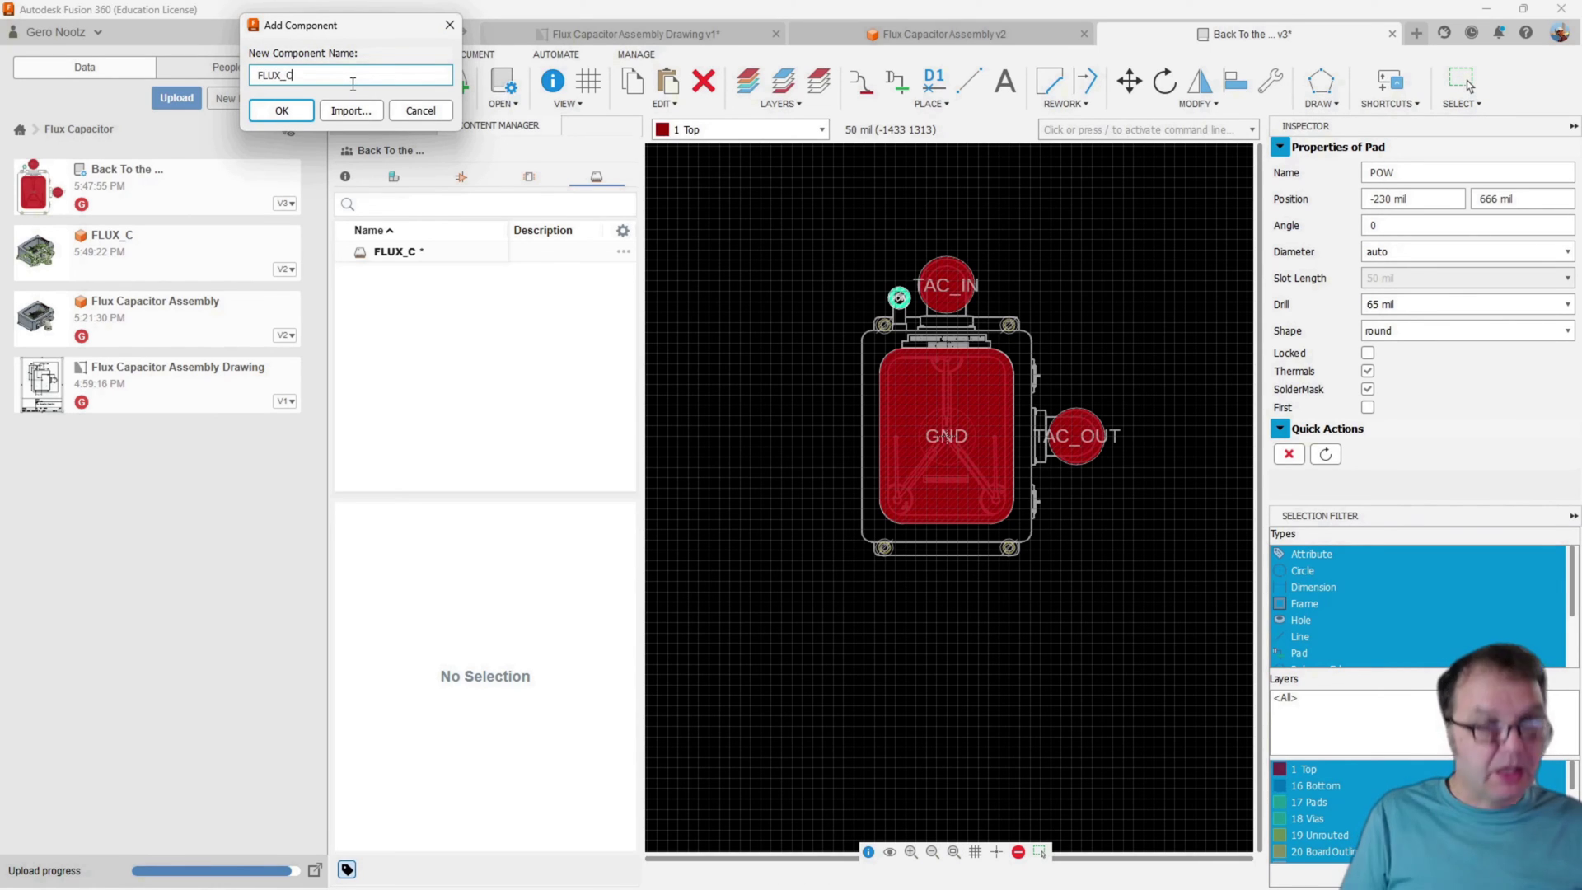
left_click(281, 111)
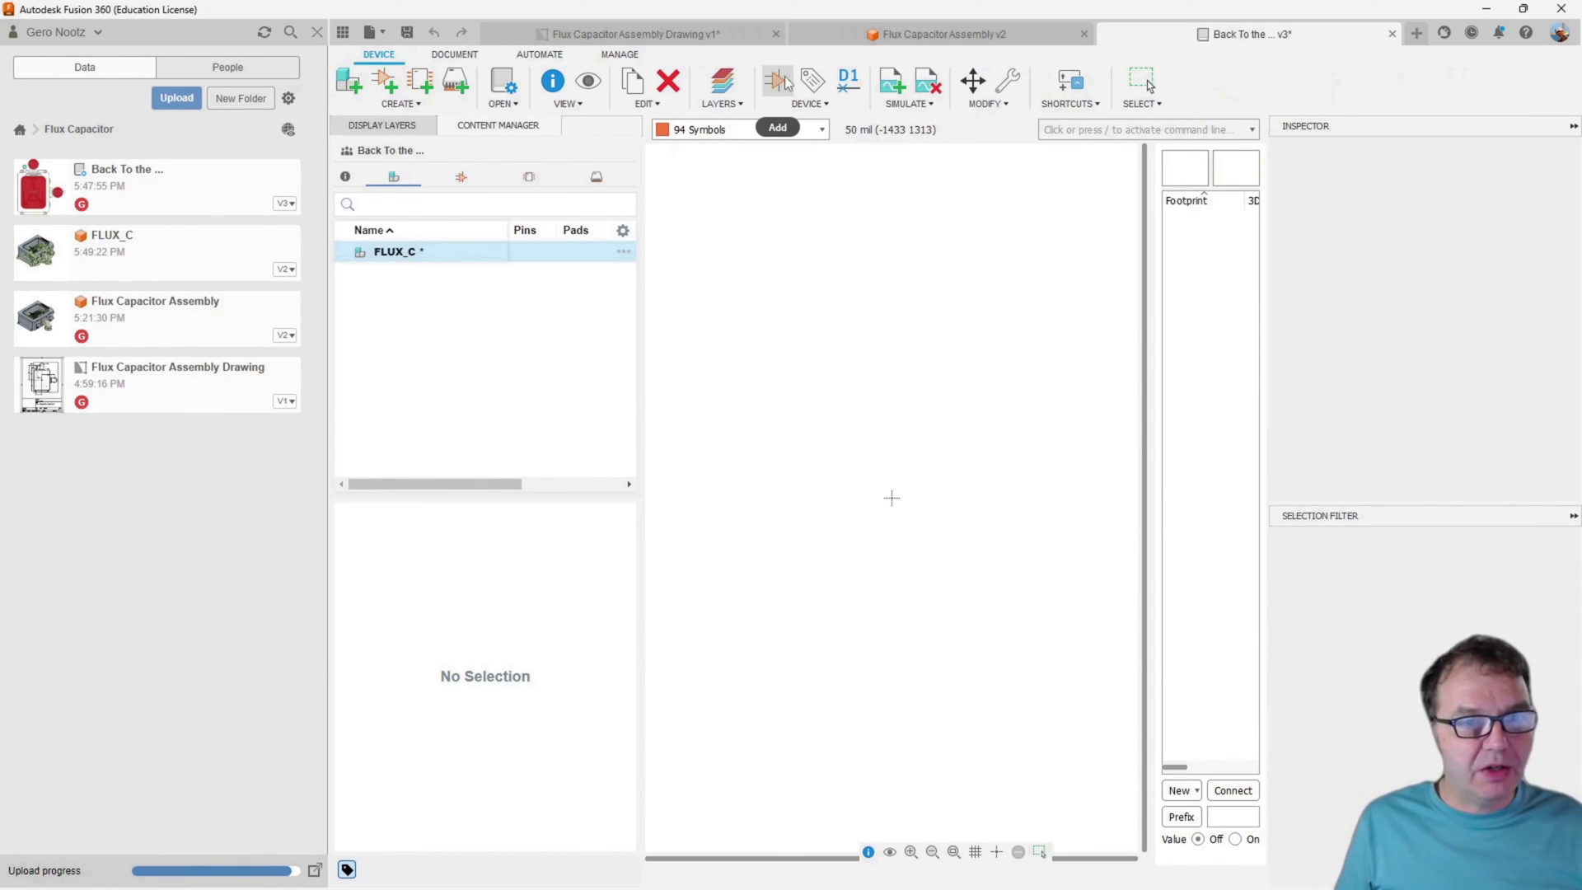
key("g")
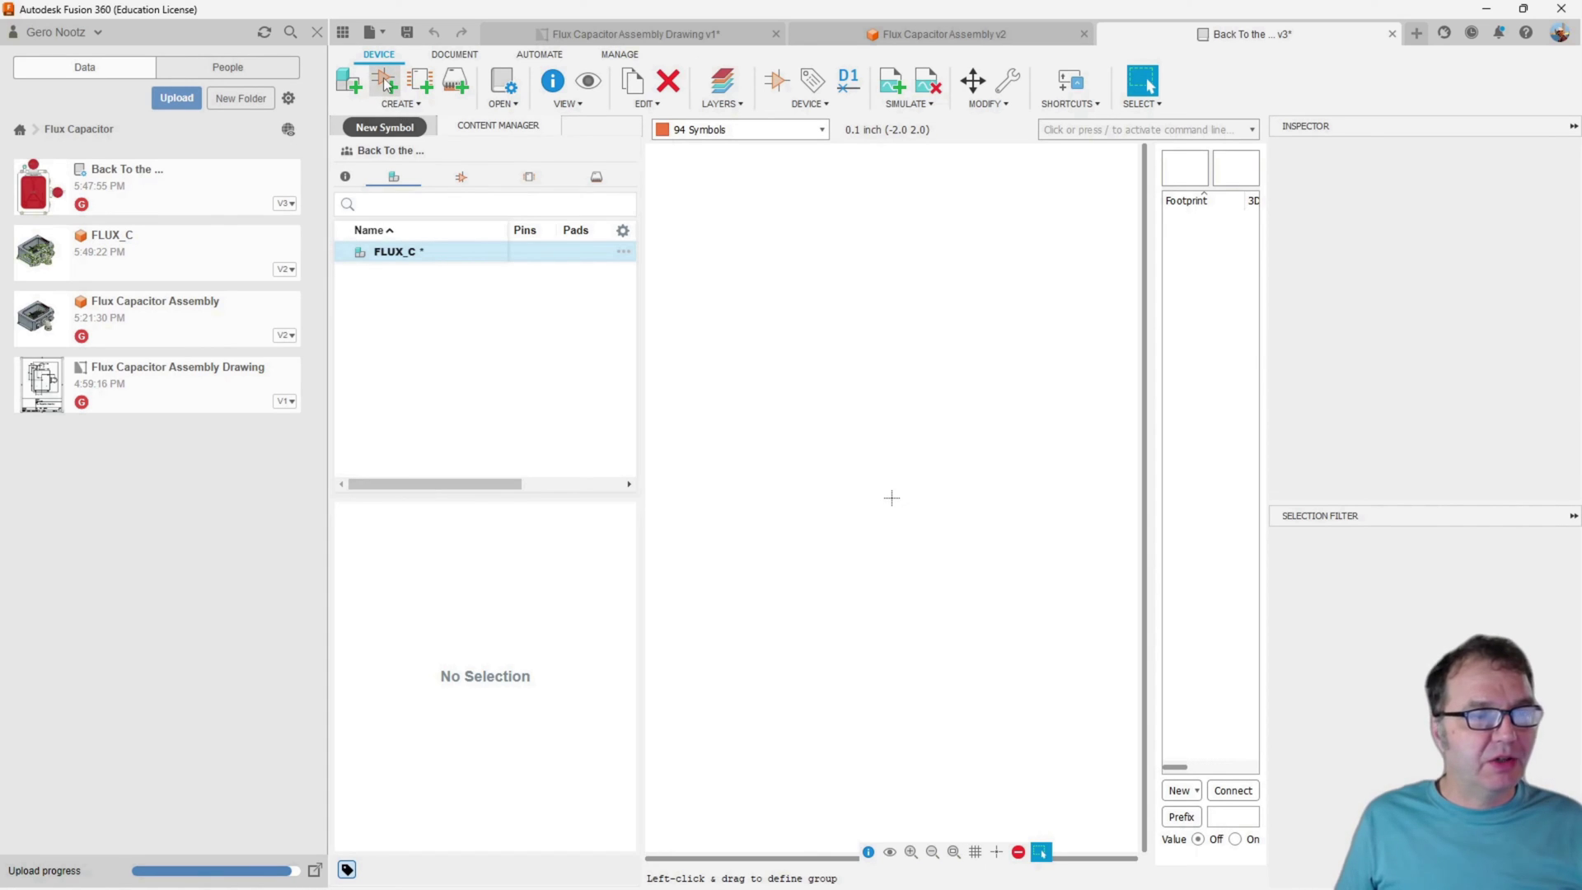
Add the FLUX_C symbol to the component at the origin, with add level next and swap level 0
left_click(780, 81)
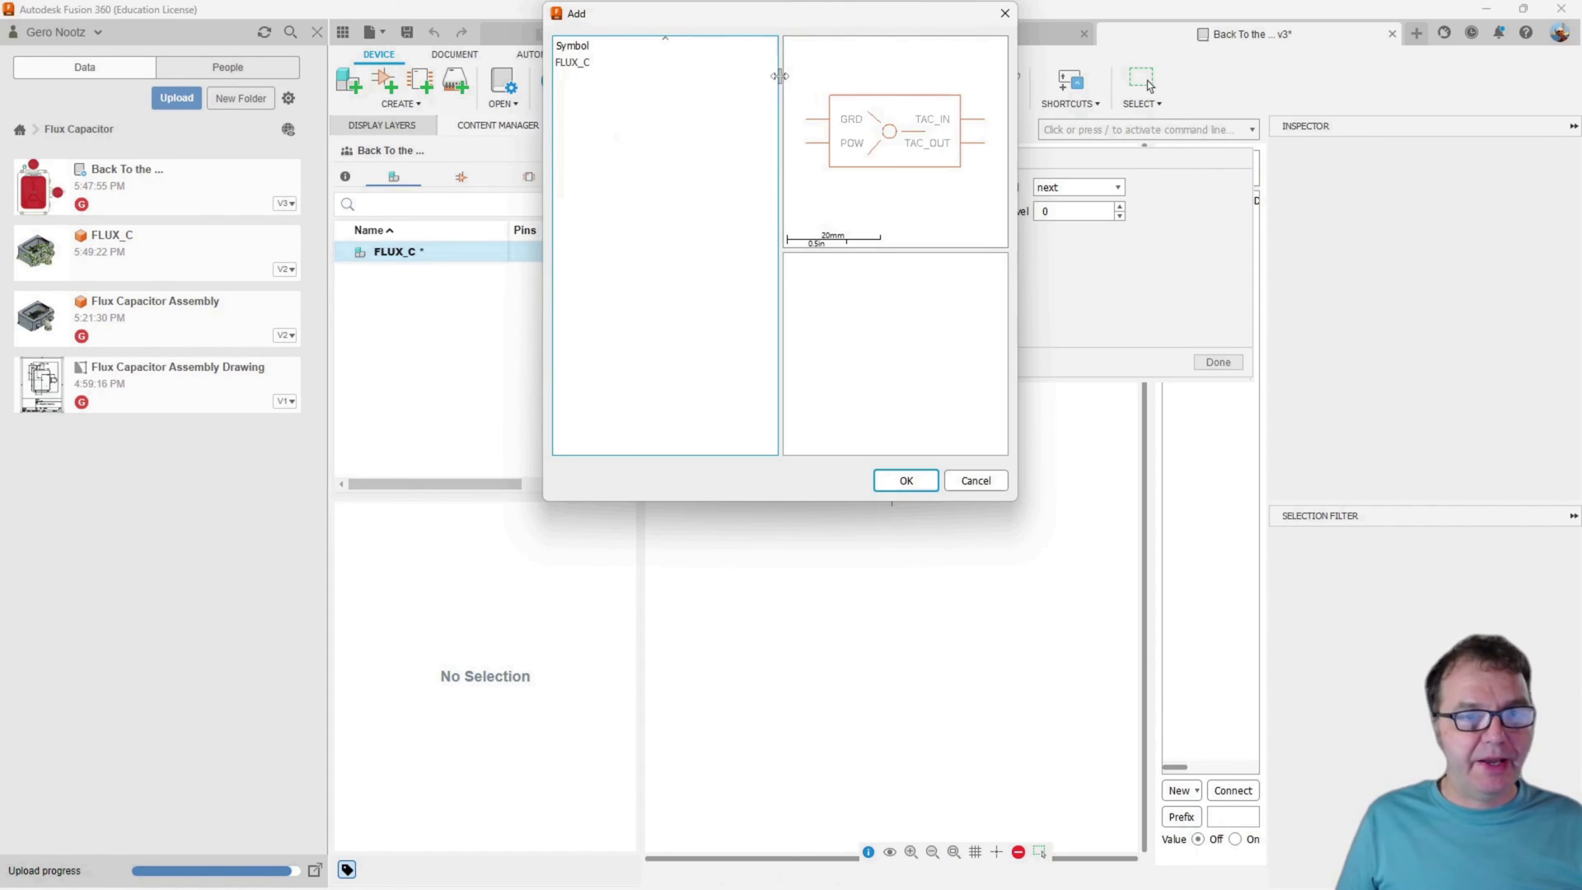
left_click(580, 64)
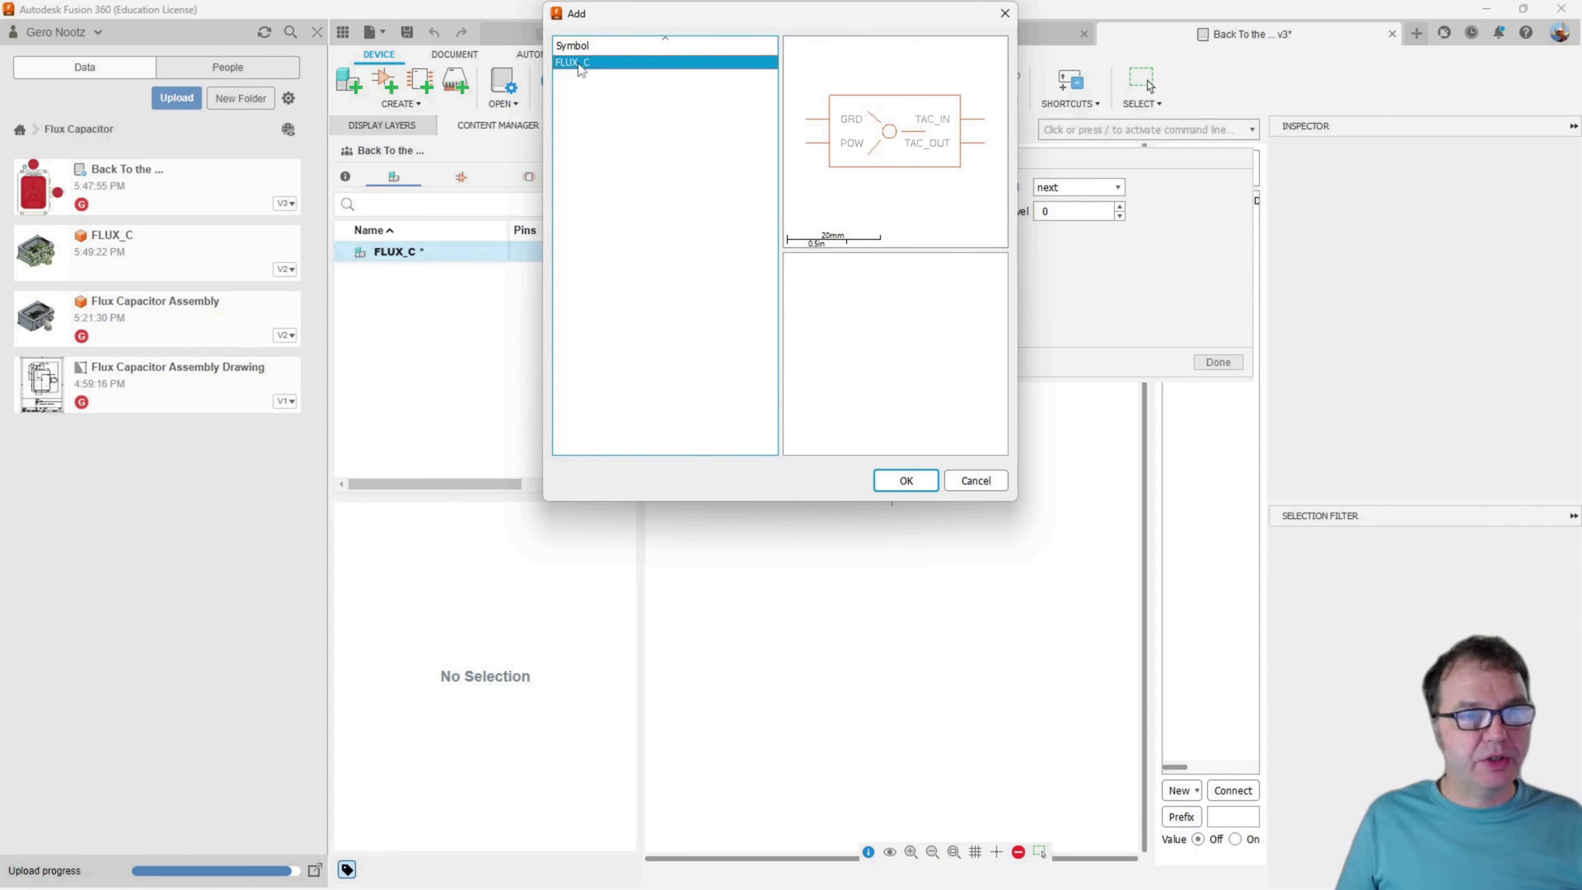
left_click(904, 479)
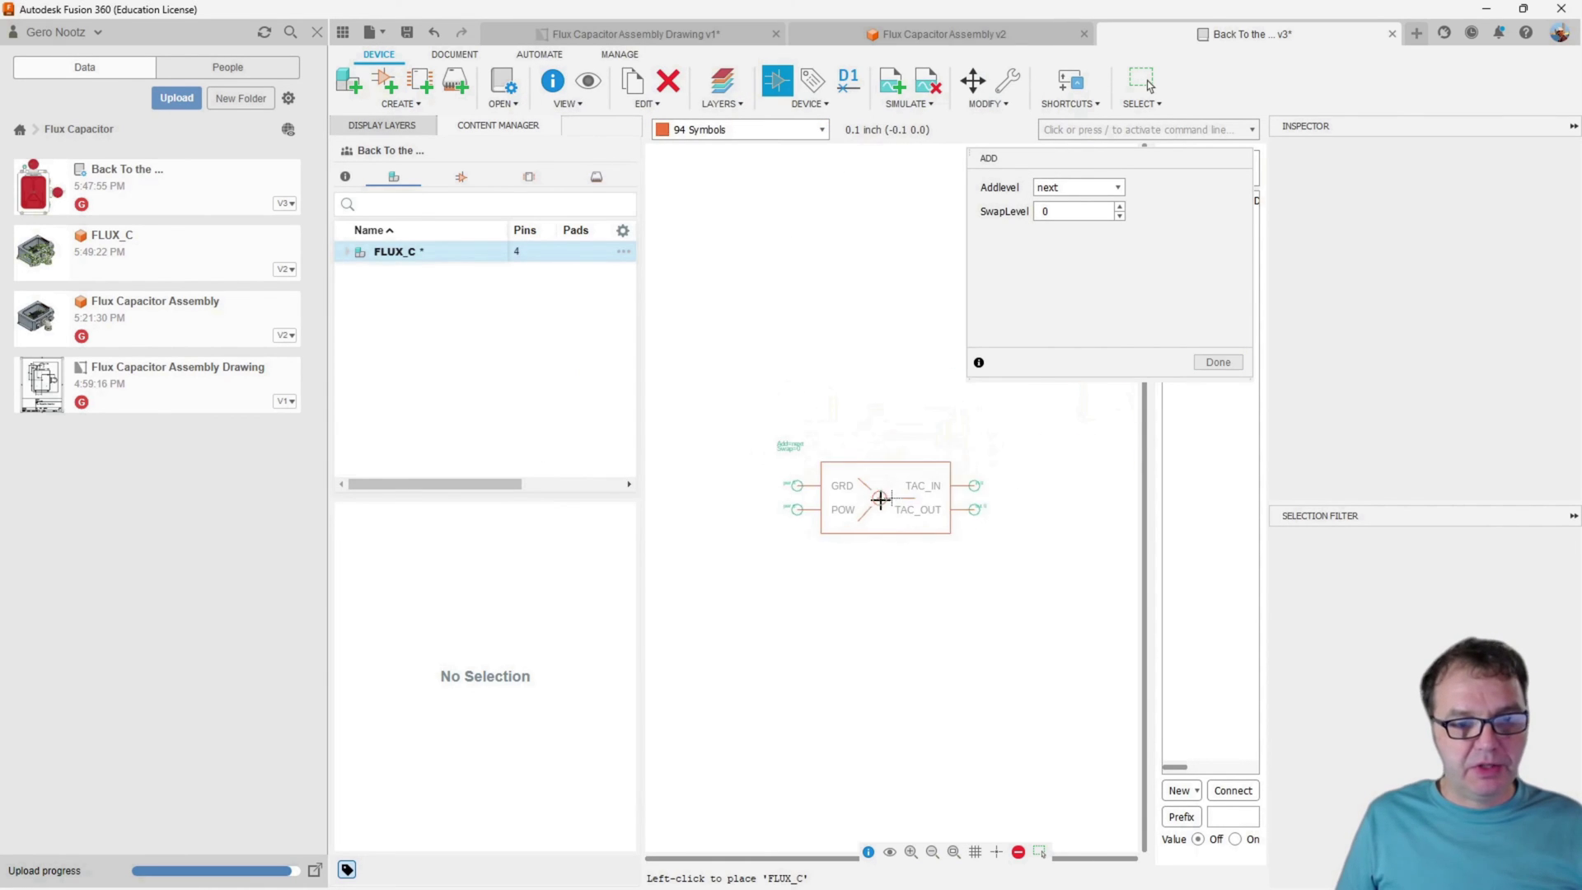
scroll(880, 498, "up", 3)
scroll(925, 560, "down", 3)
scroll(932, 498, "up", 6)
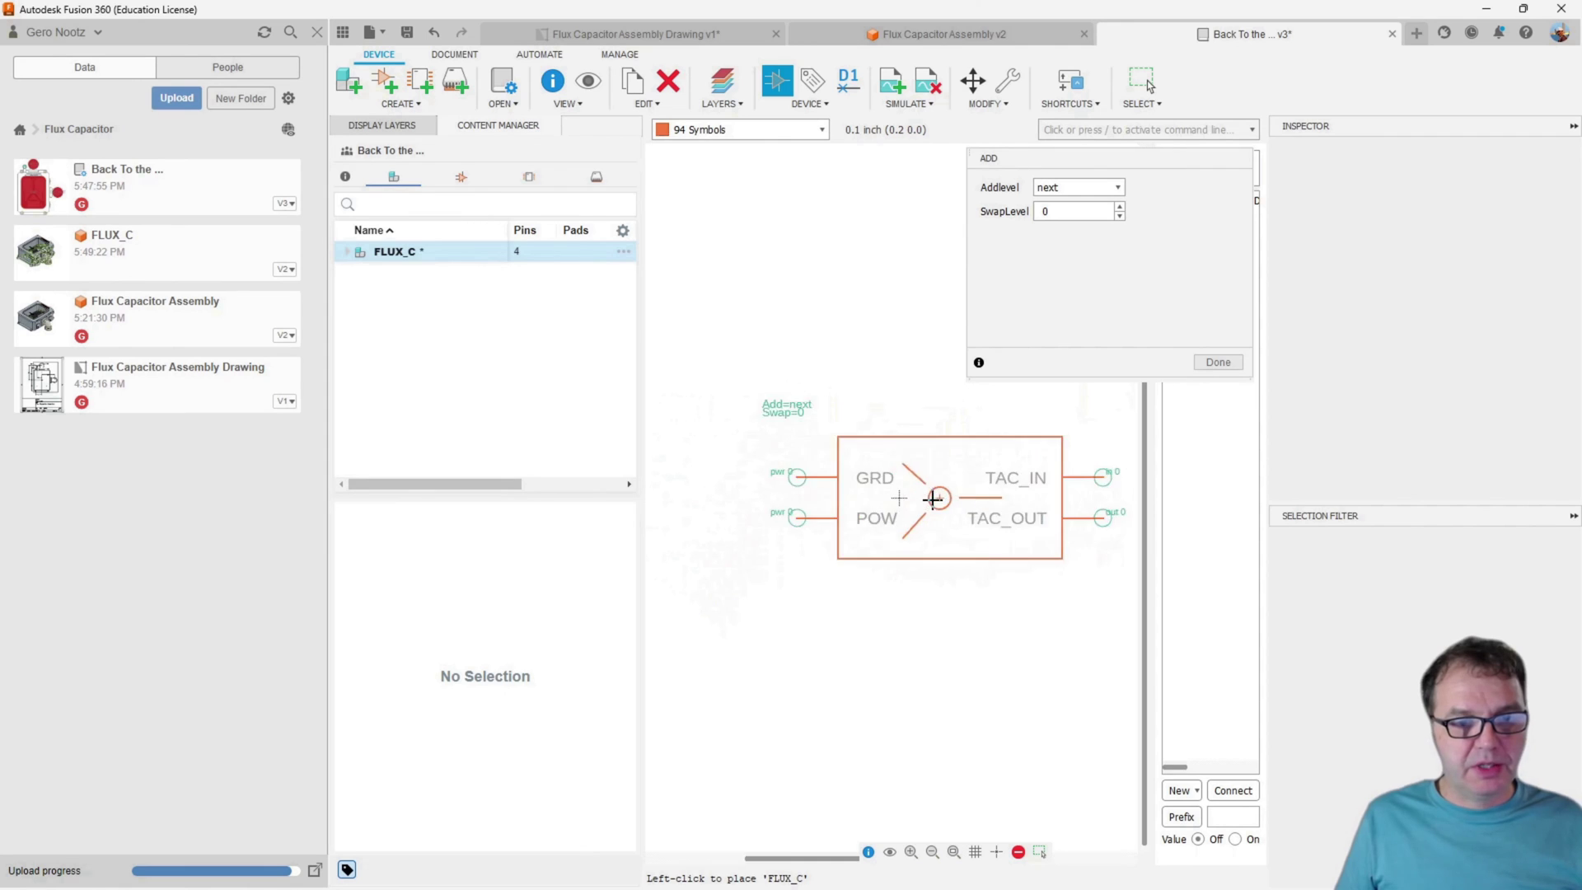
scroll(819, 496, "down", 5)
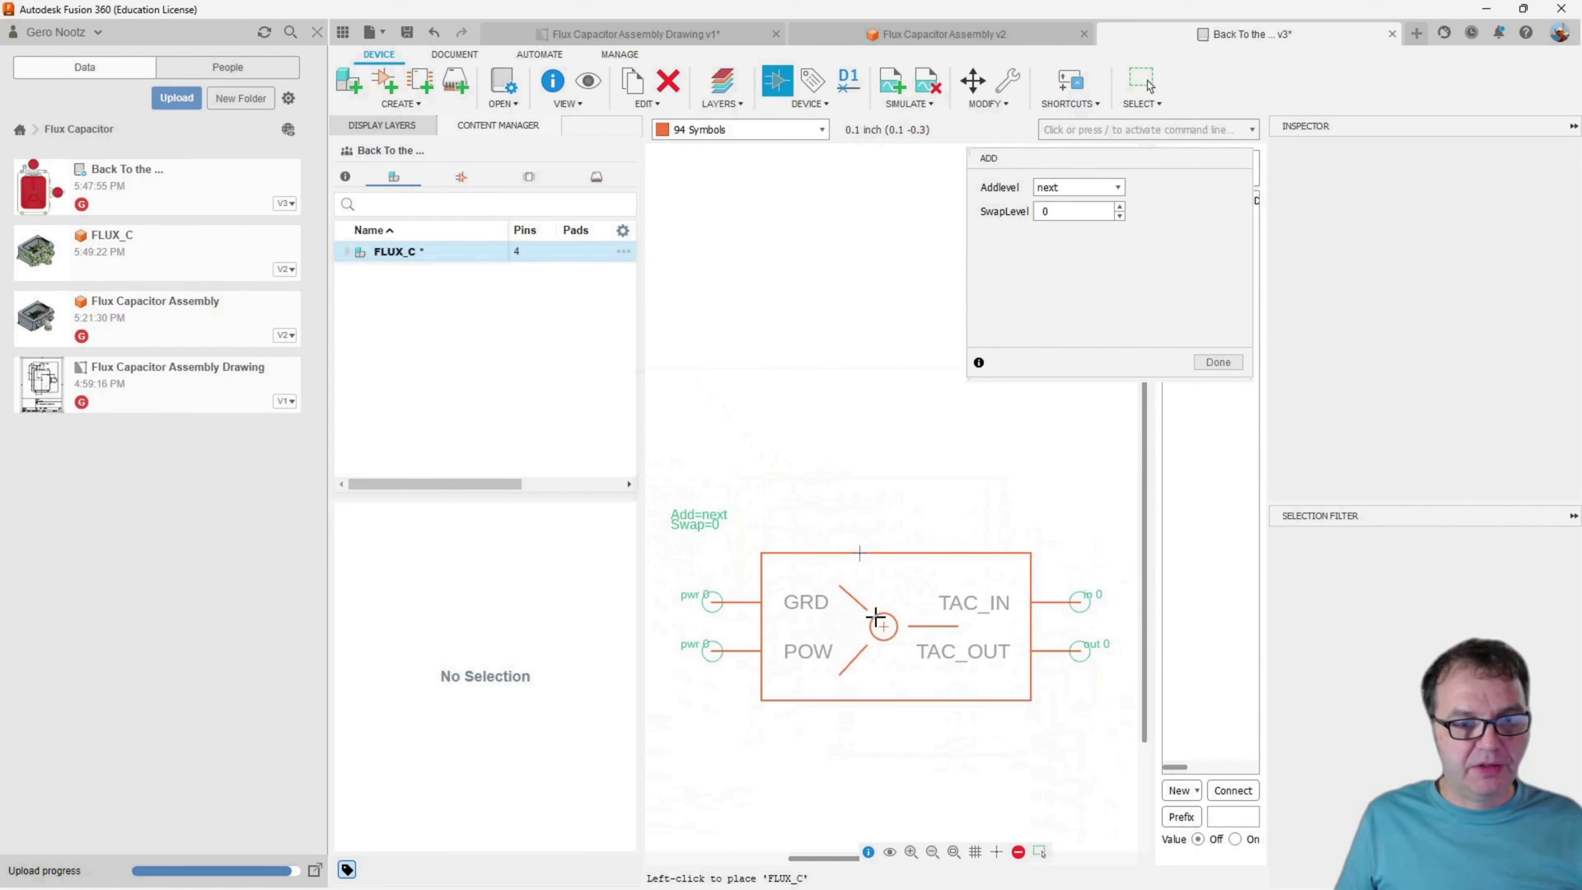
left_click(860, 556)
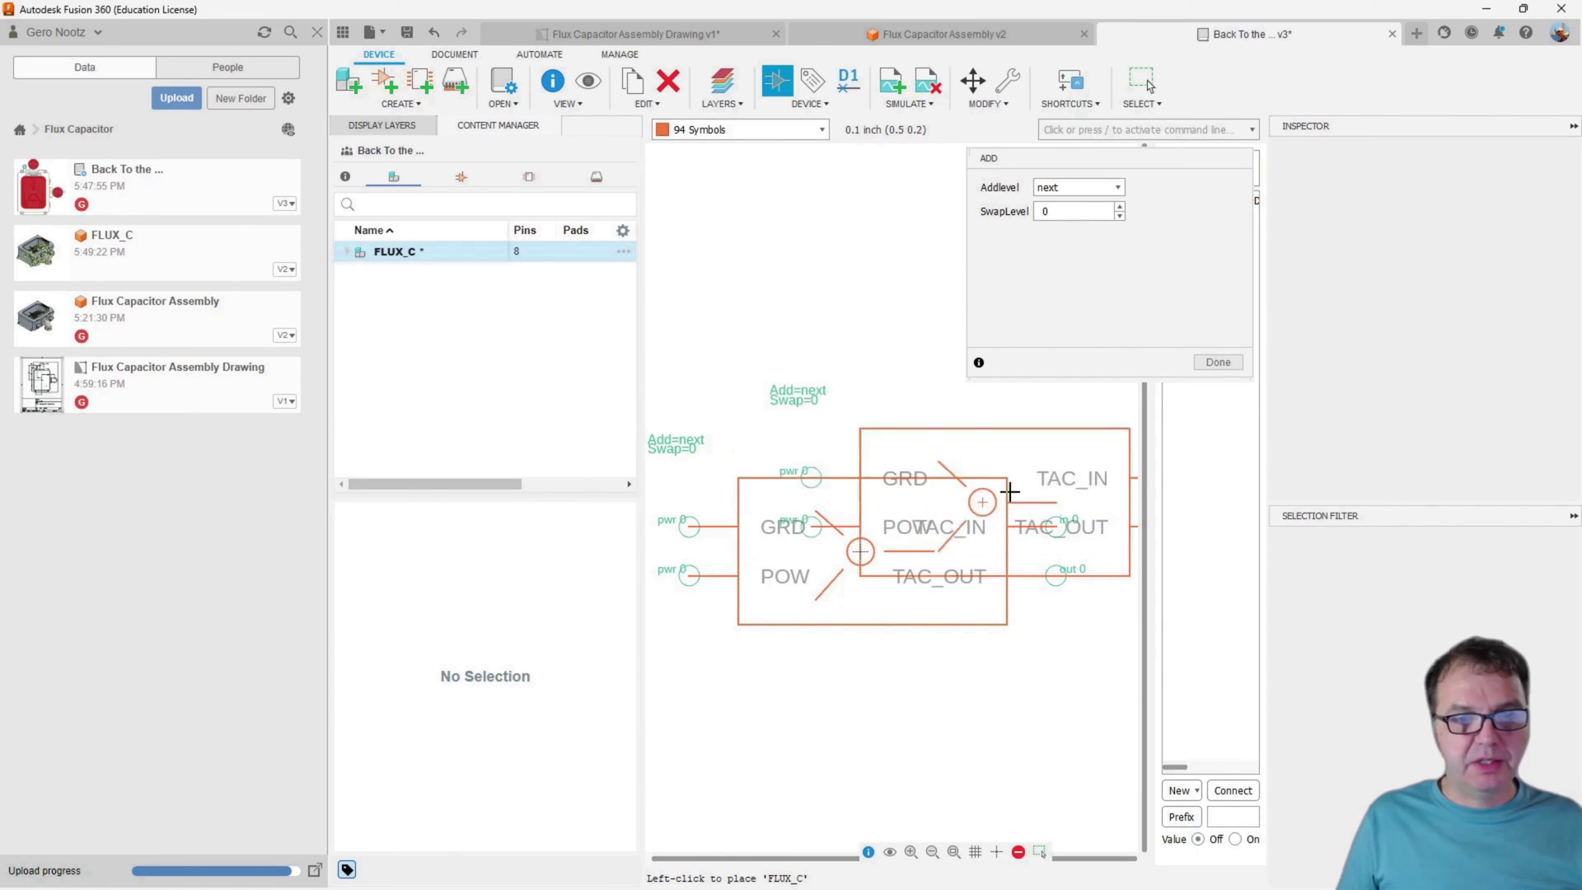
left_click(1218, 363)
scroll(918, 374, "down", 4)
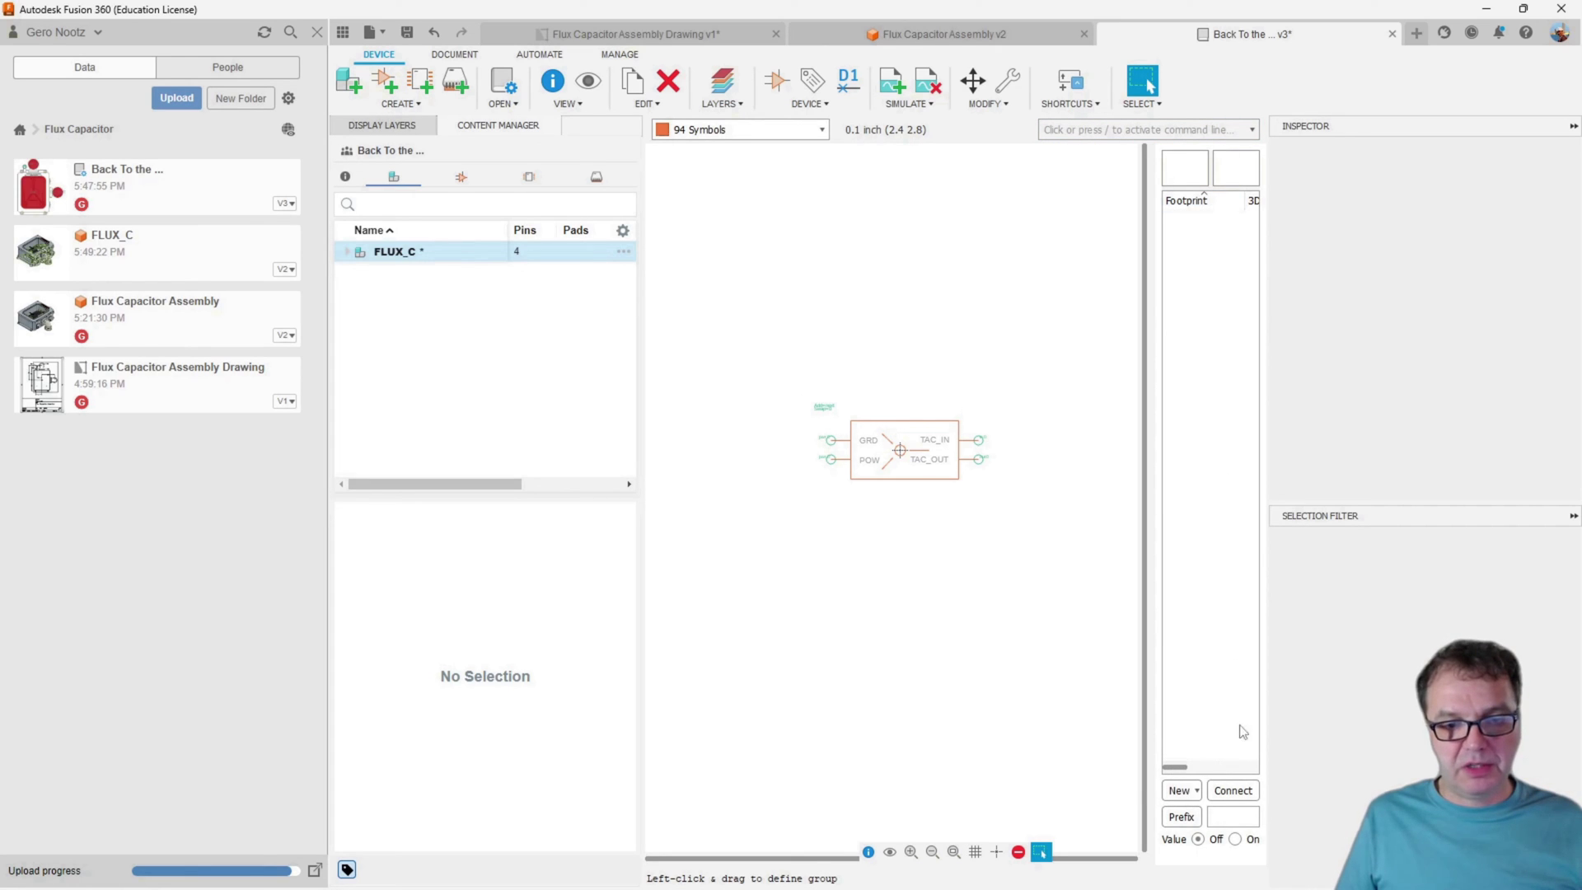
Add the local FLUX_C package to the FLUX_C component as a new variant with a blank variant name
left_click(1181, 791)
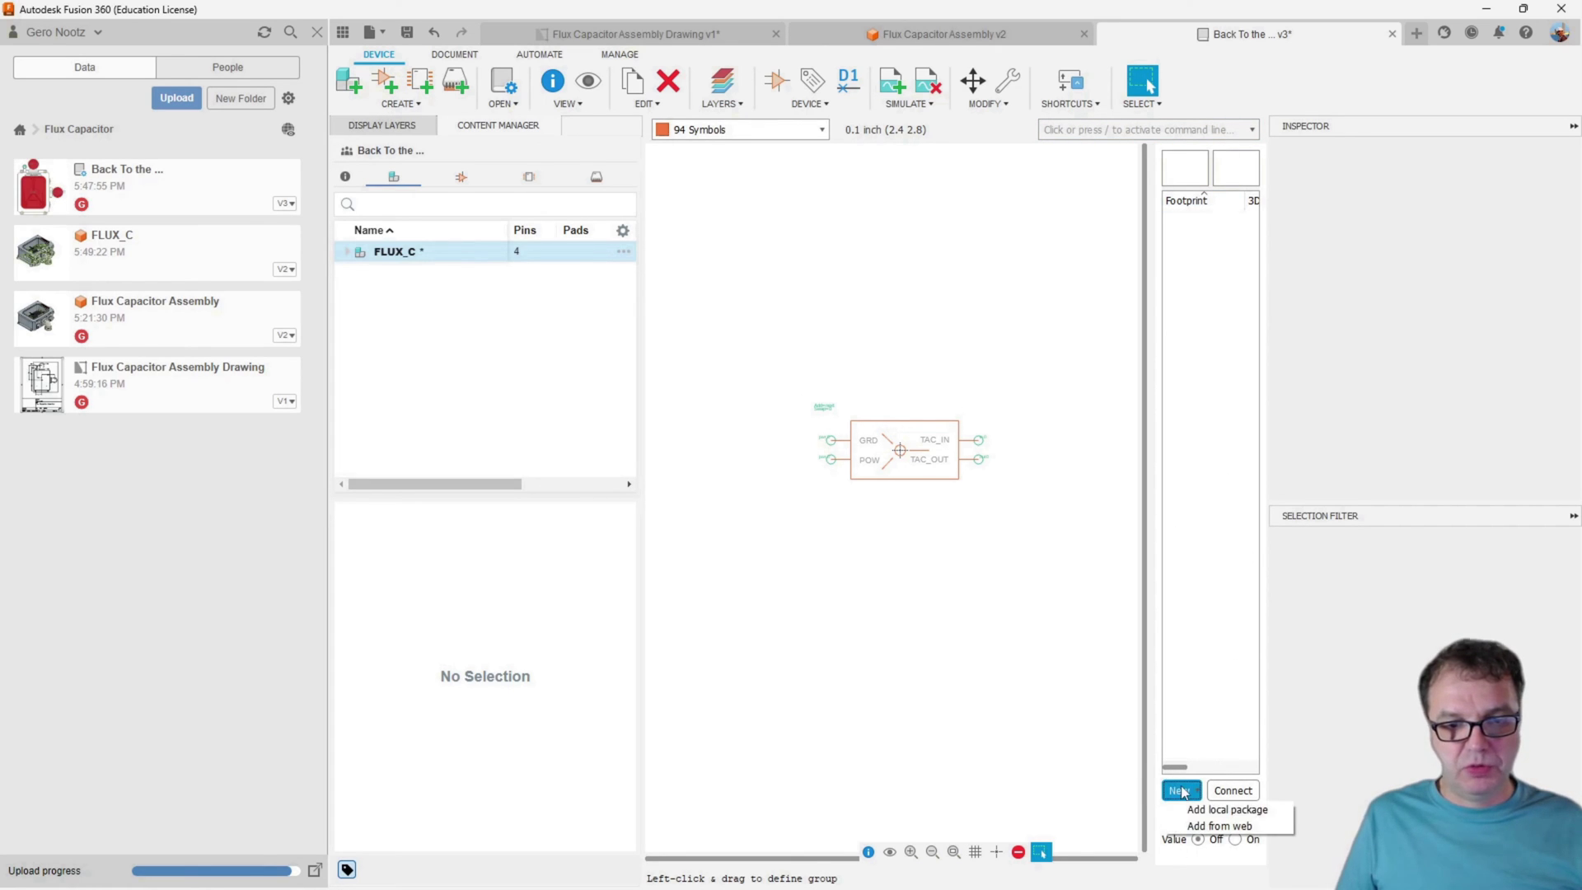
left_click(1200, 811)
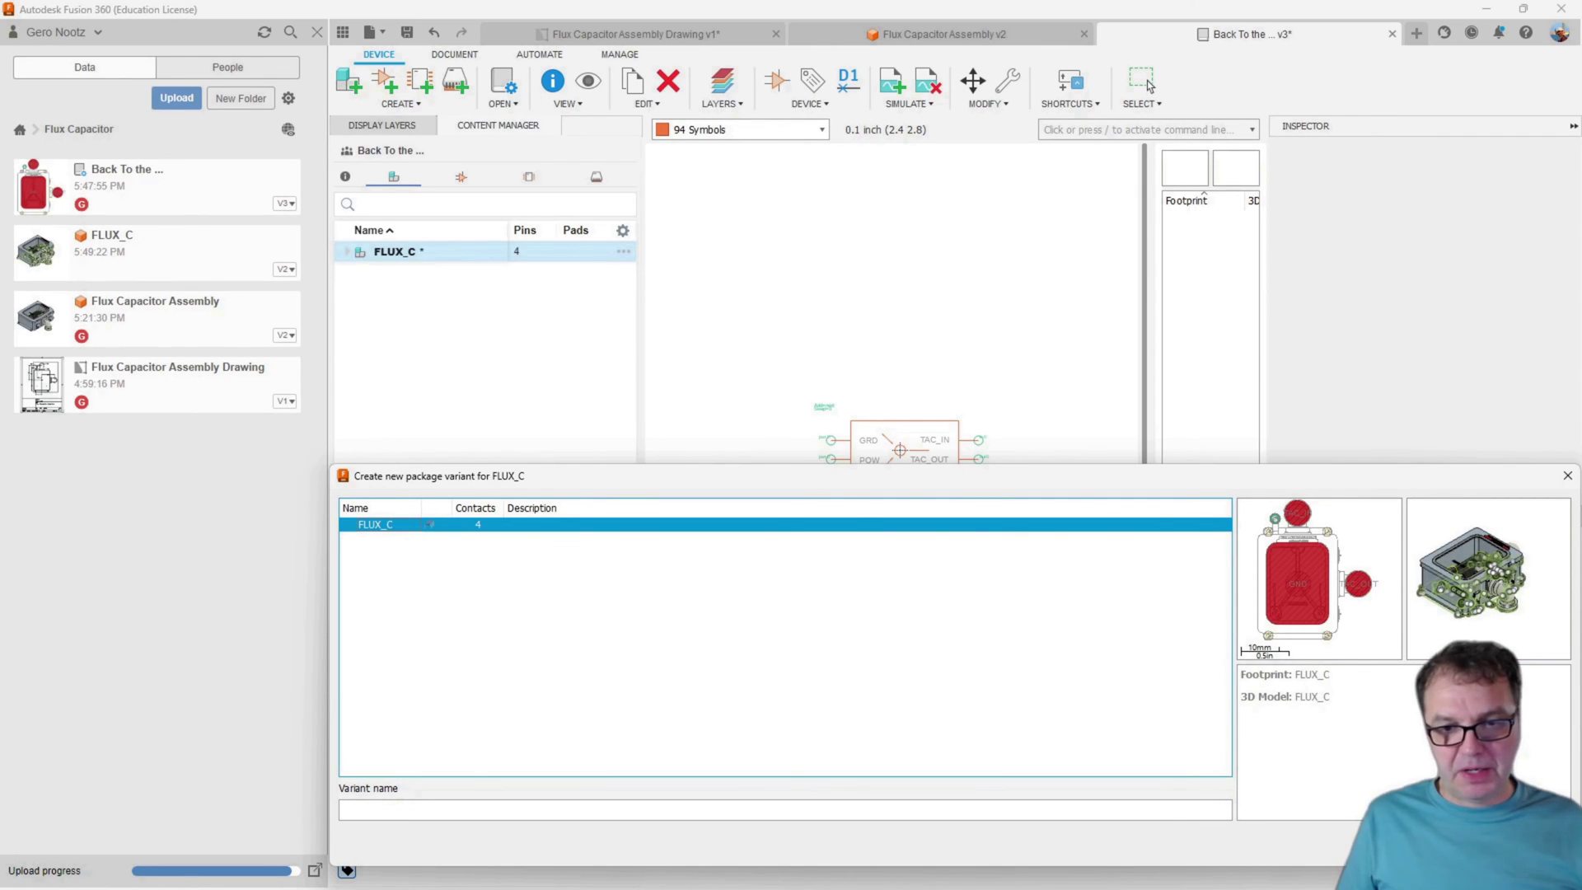
double_click(429, 524)
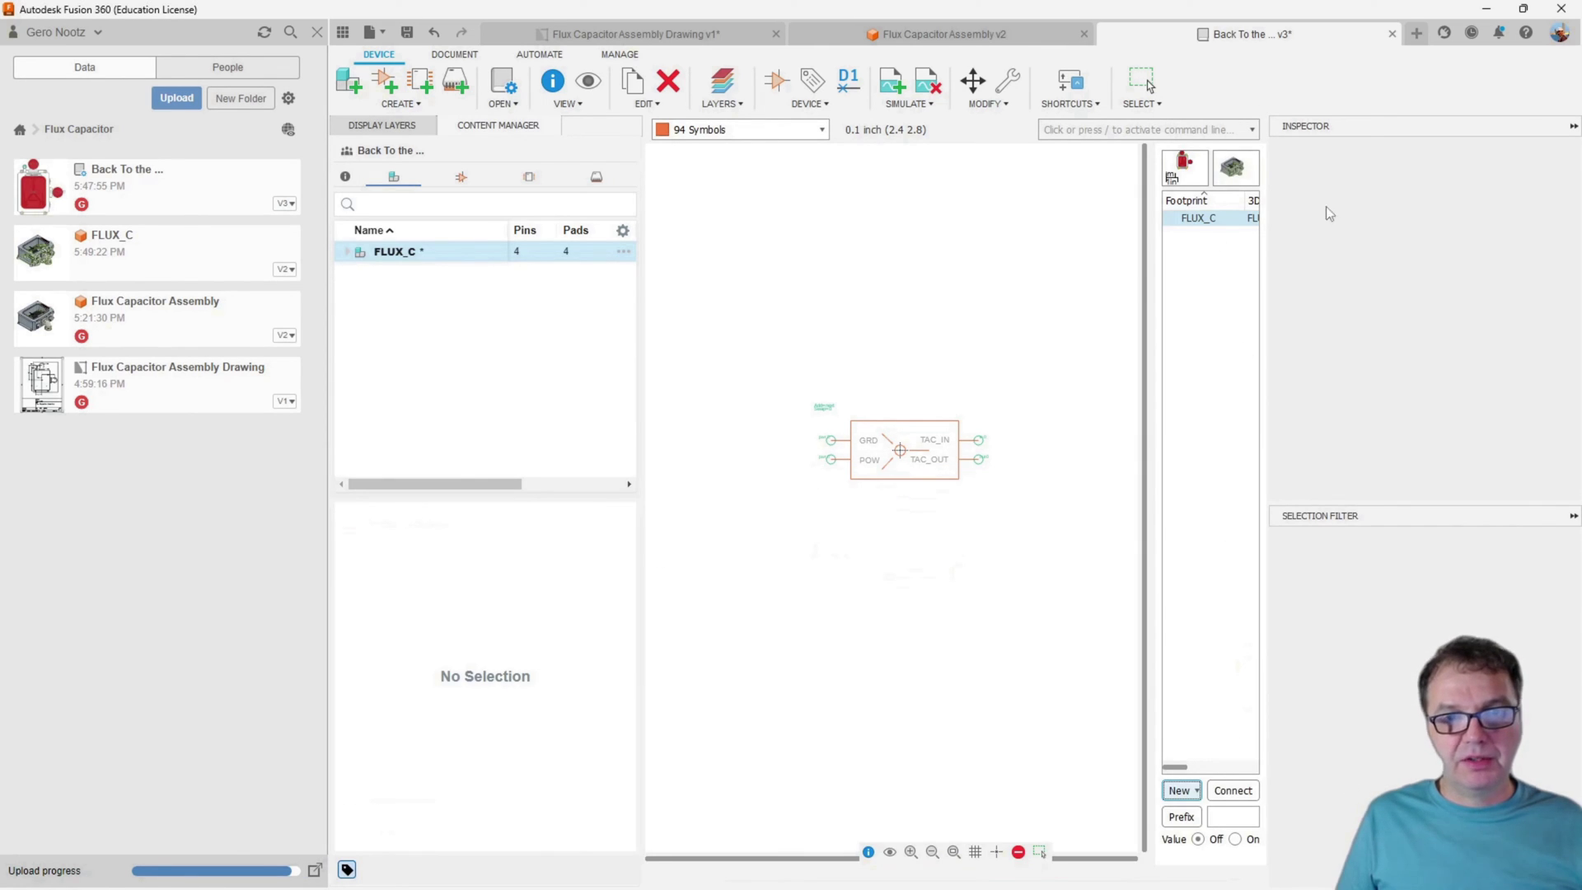
Collapse the inspector and enlarge the package variant list together with its footprint and 3D model previews
left_click(1574, 126)
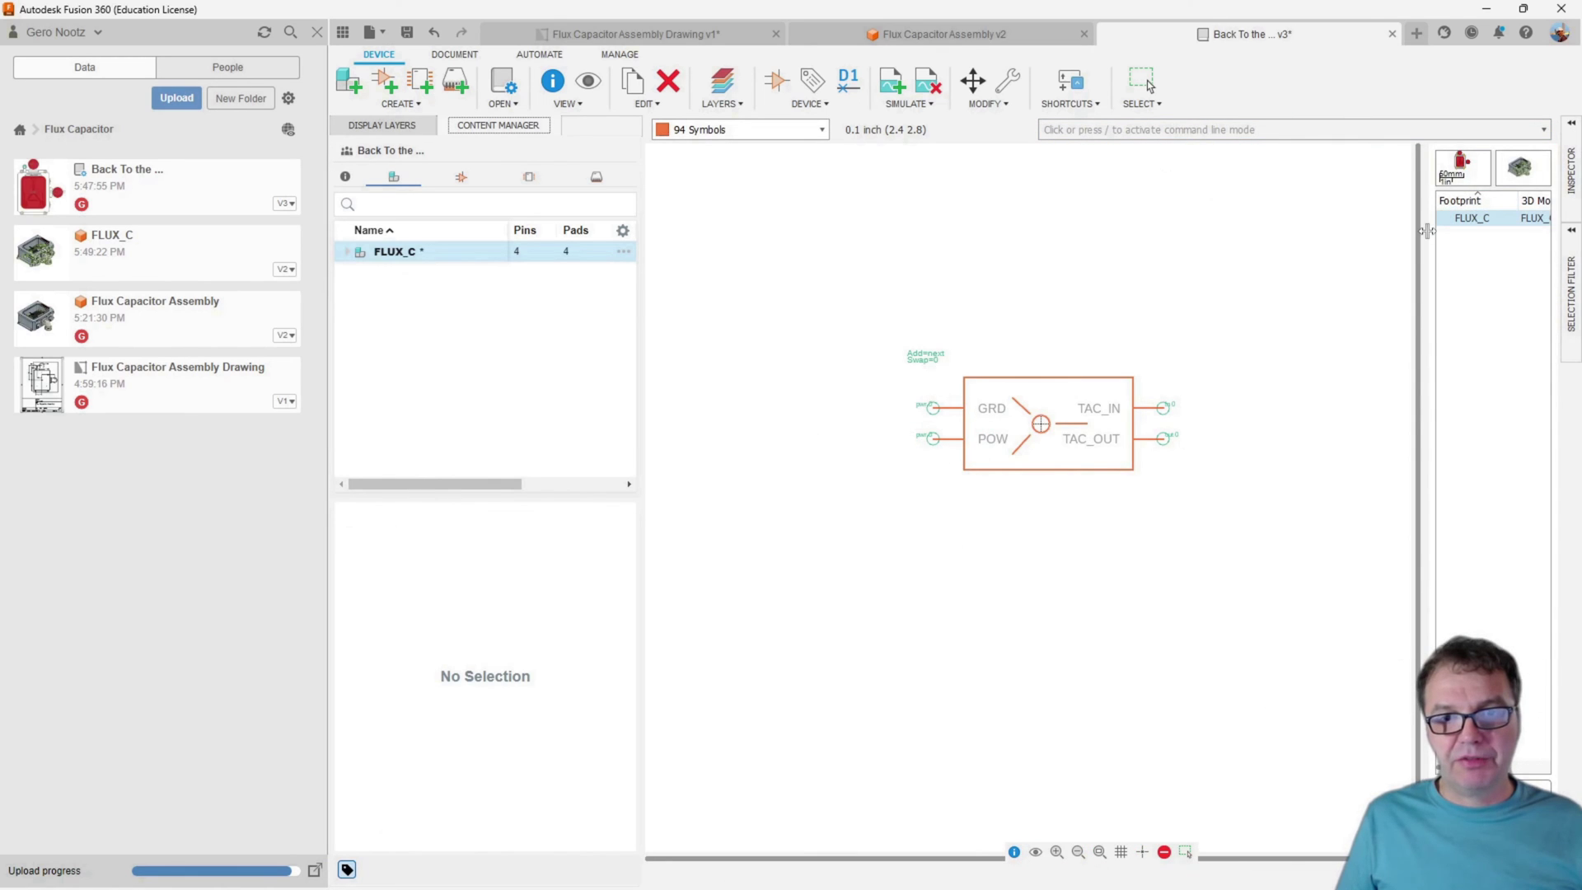
left_click_drag(1428, 233, 1217, 233)
left_click_drag(1406, 189, 1406, 350)
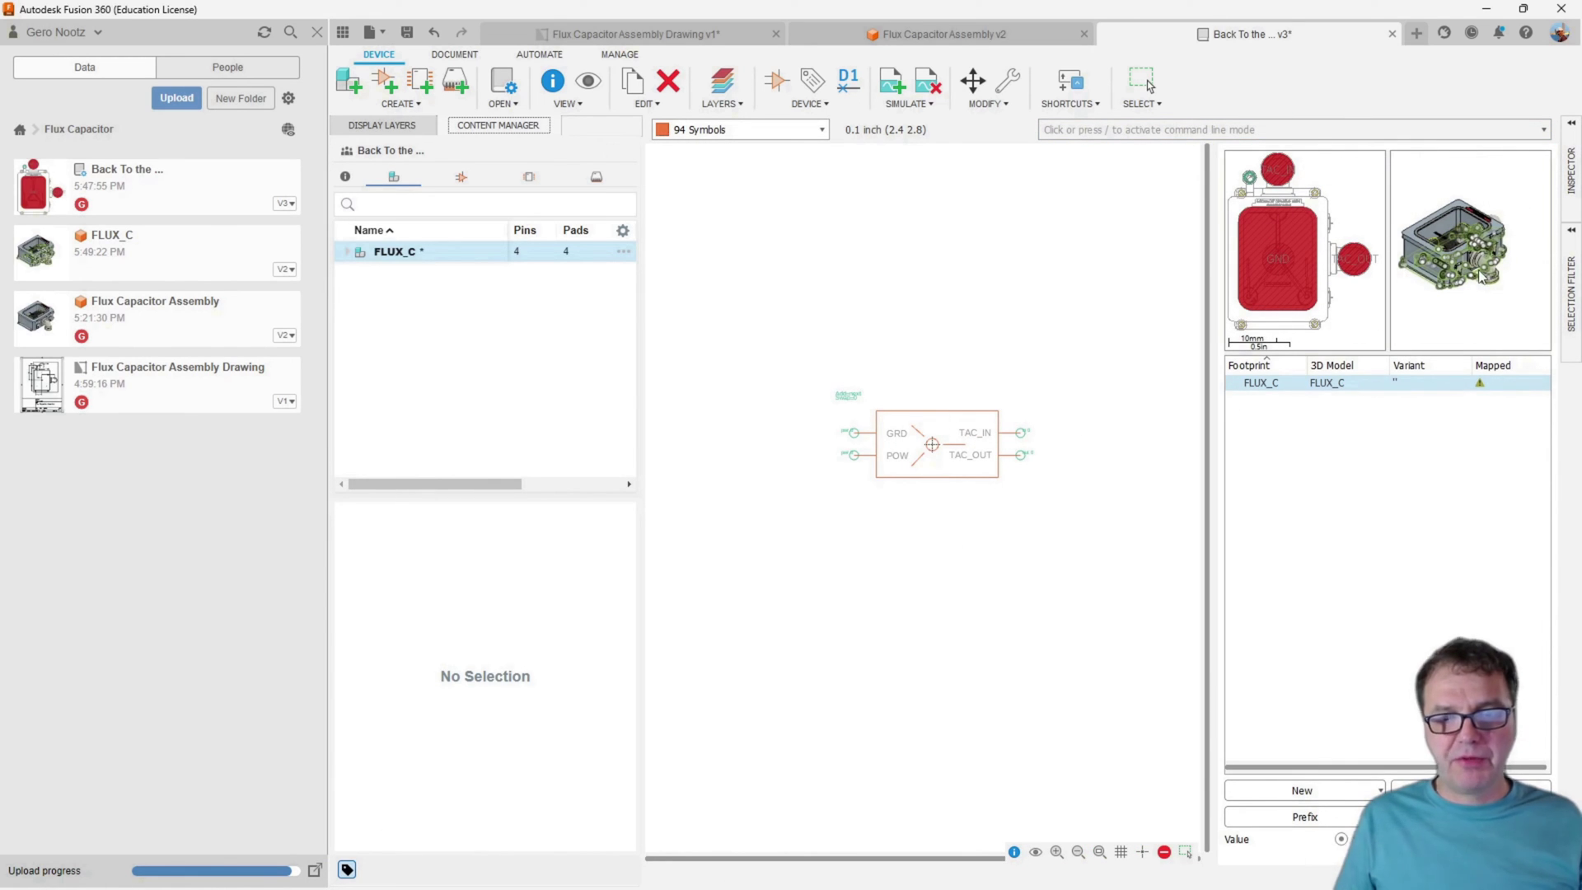
key("g")
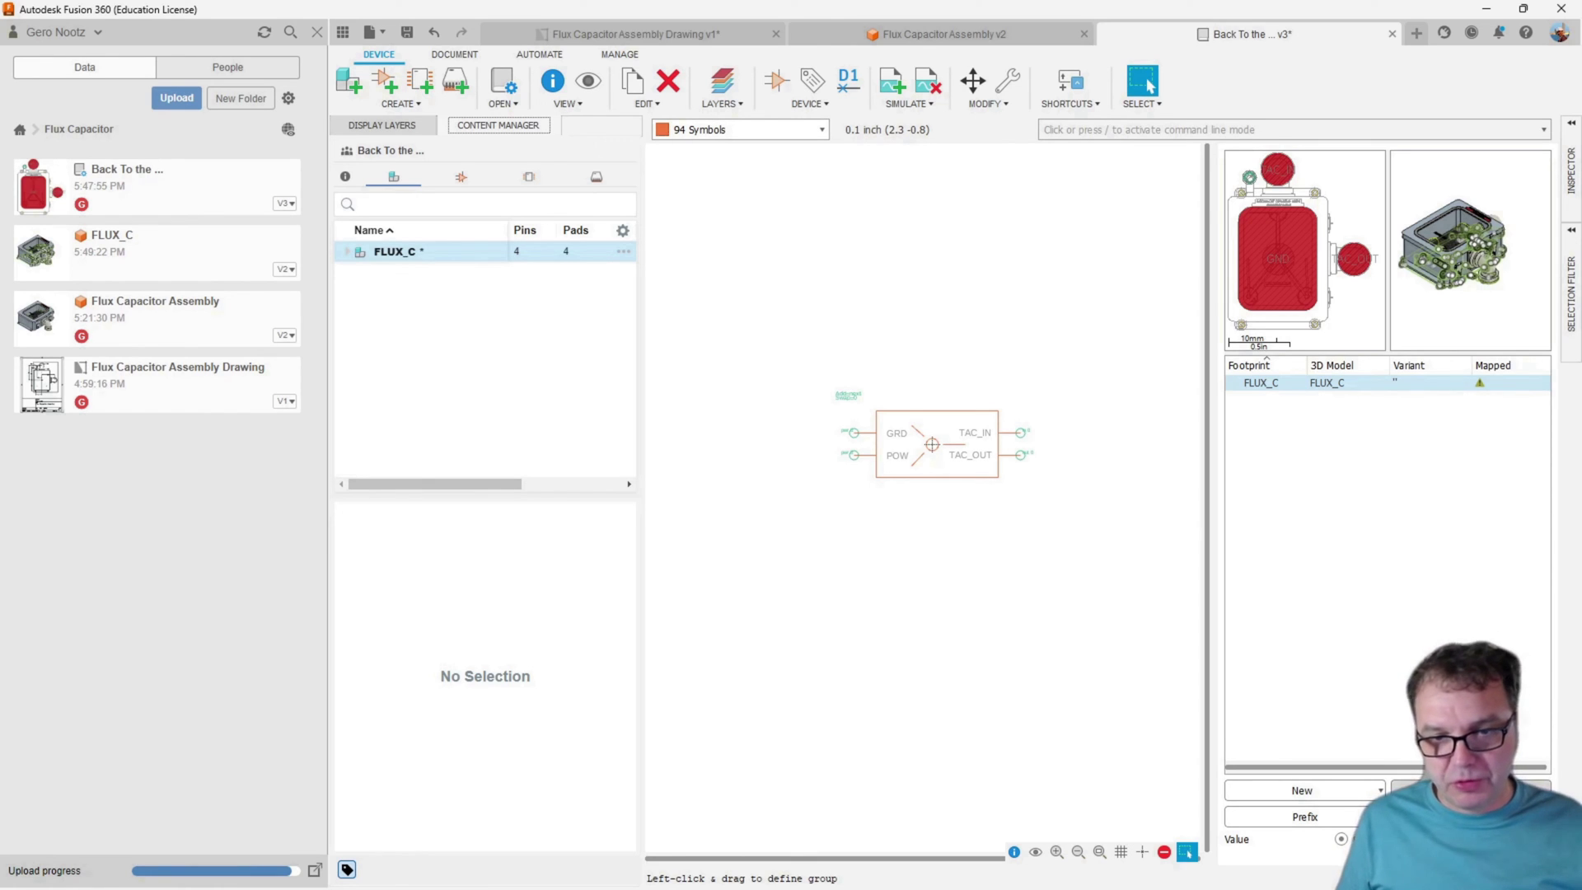
Connect symbol pins GRD, POW, TAC_IN and TAC_OUT to pads GND, POW, TAC_IN and TAC_OUT, and accept the mapping
left_click(1470, 791)
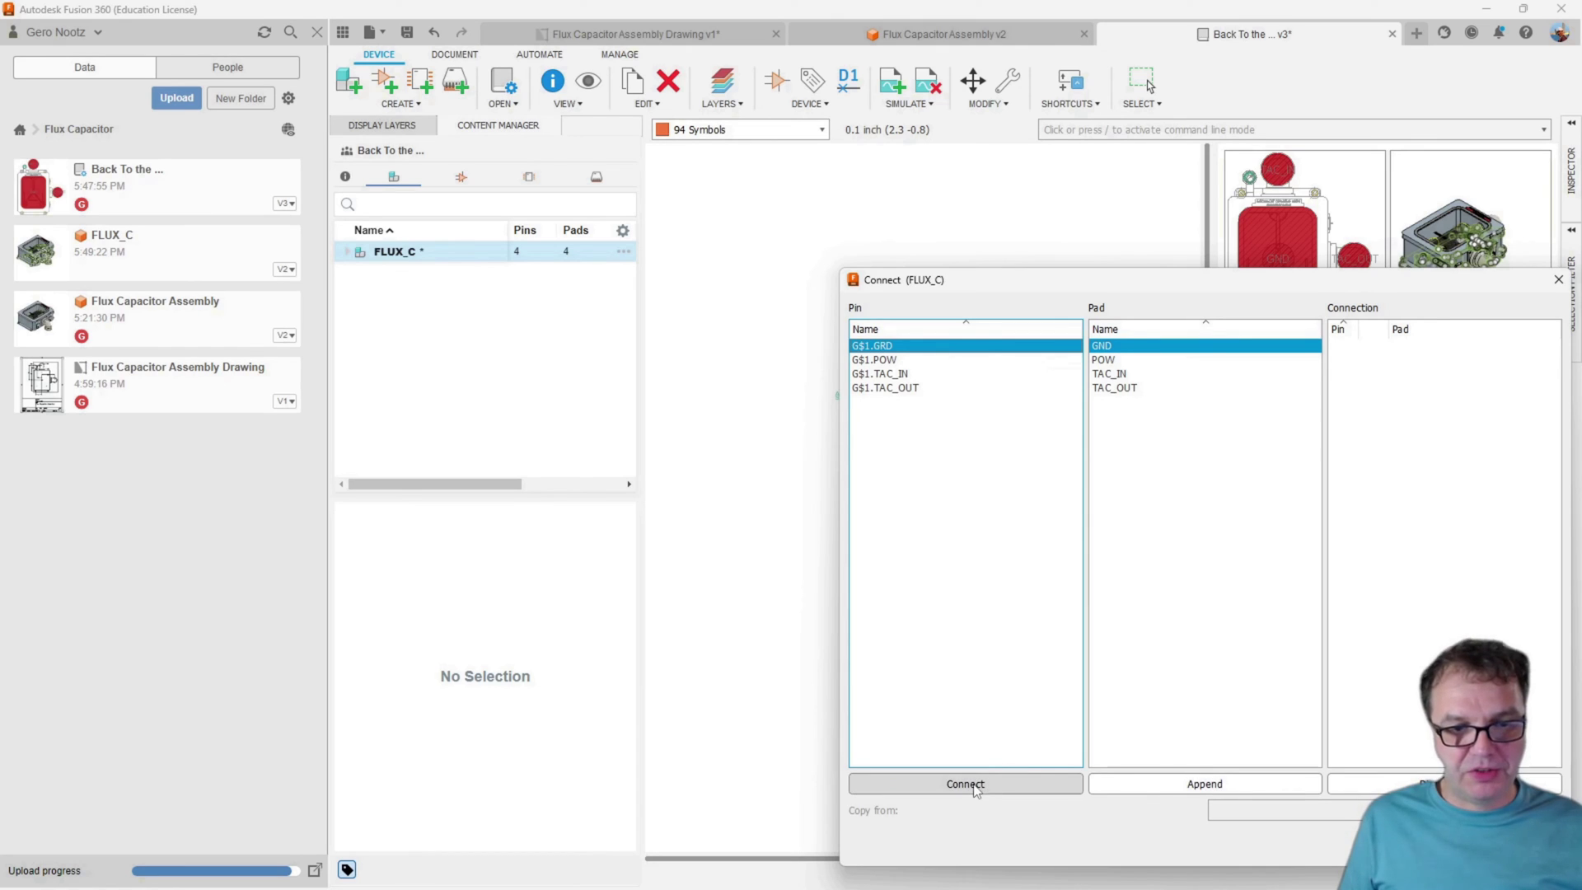
left_click(975, 789)
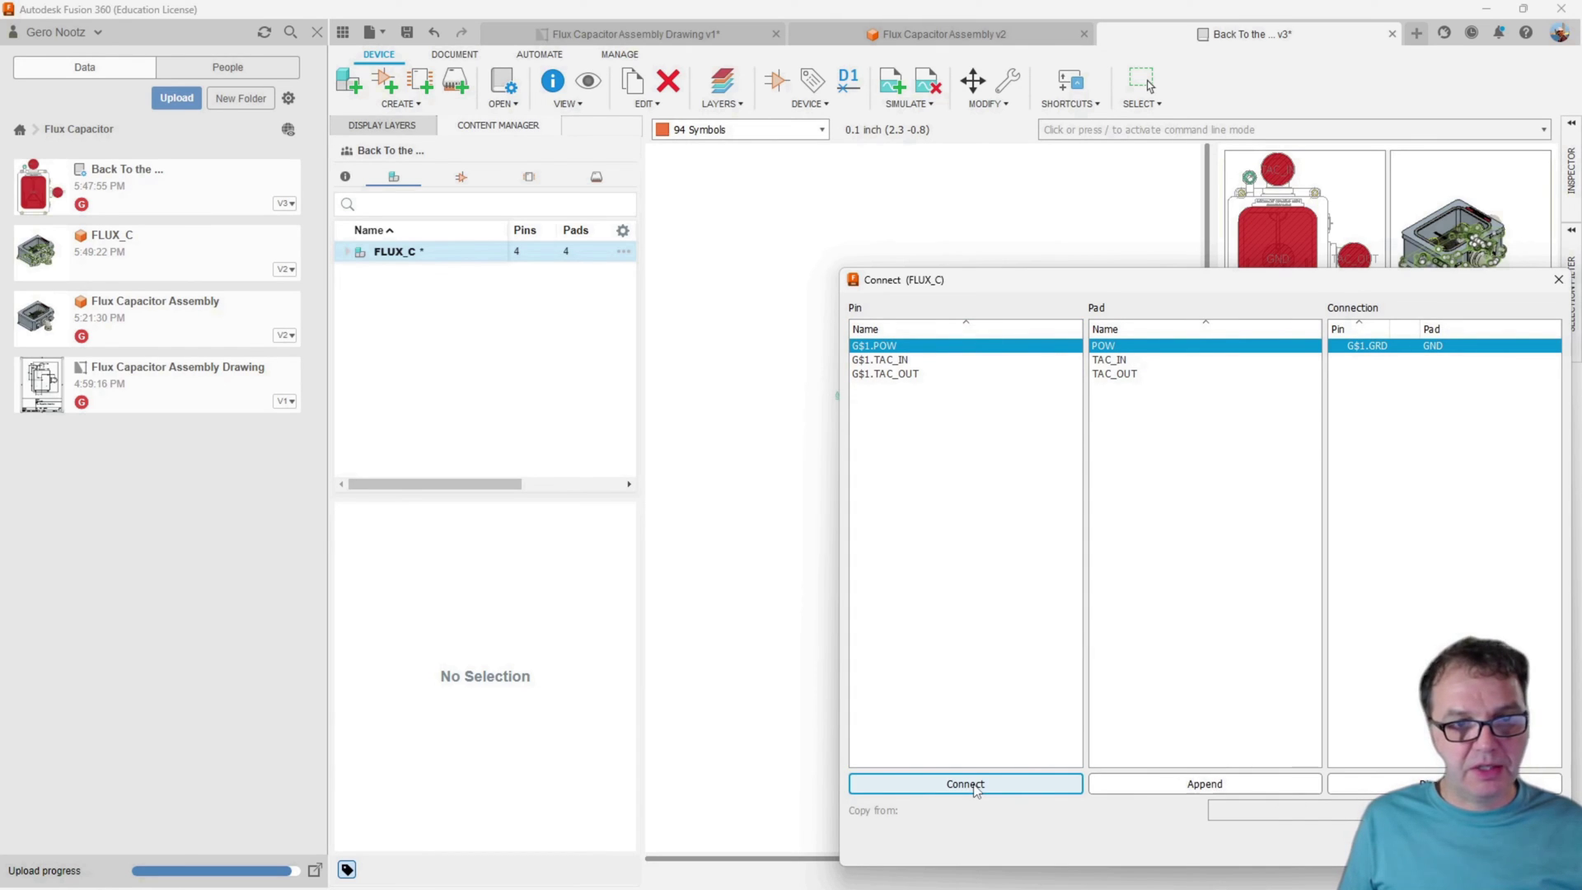
left_click(975, 789)
left_click(975, 789)
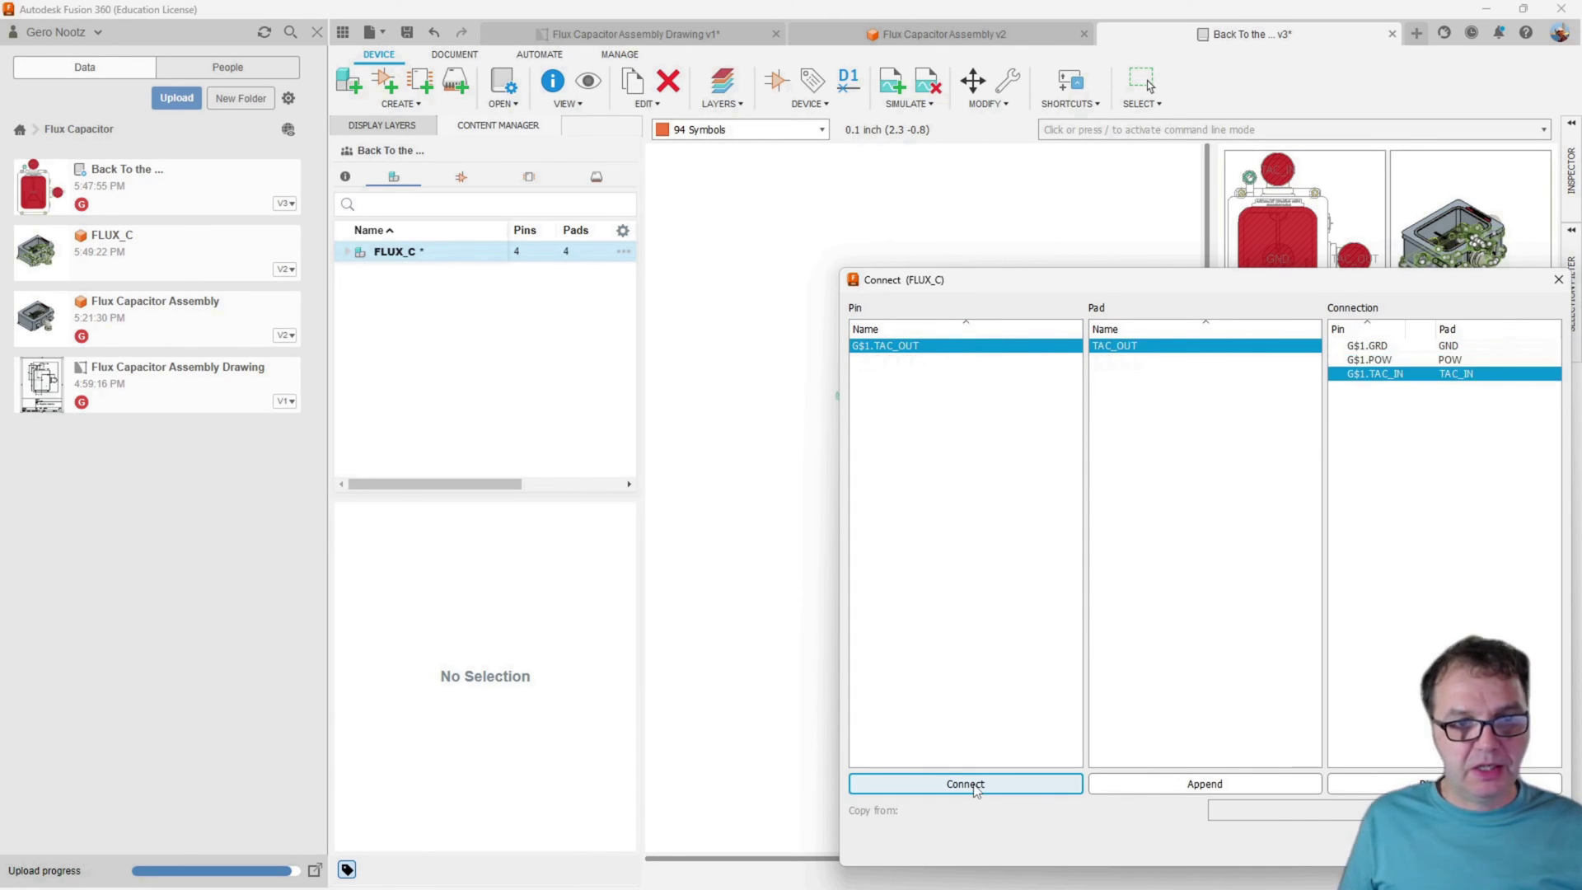
left_click(975, 788)
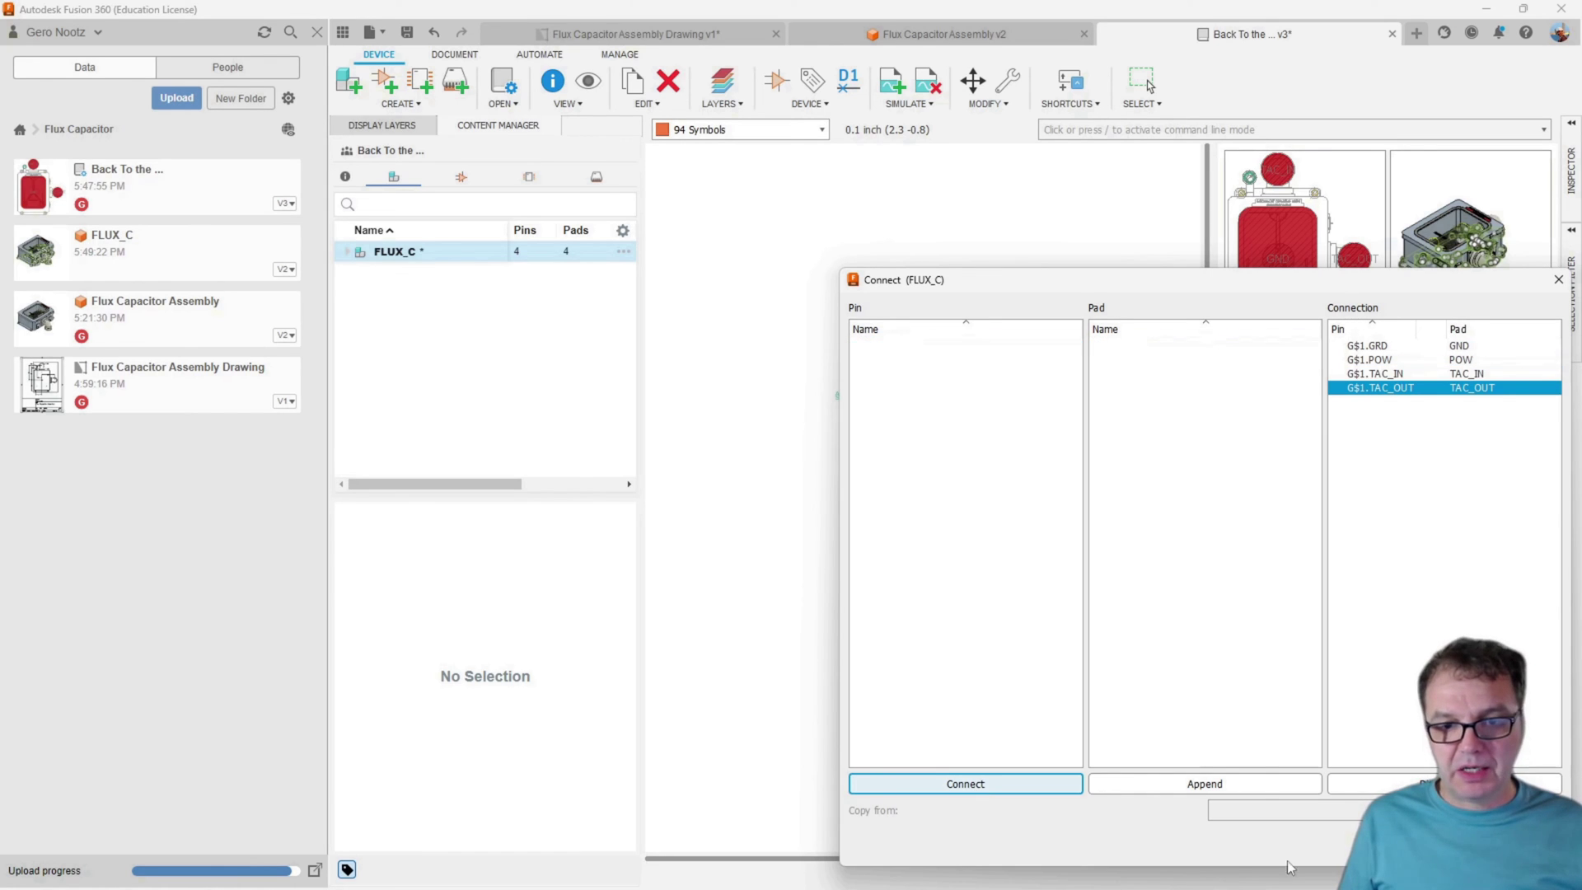
left_click(1438, 841)
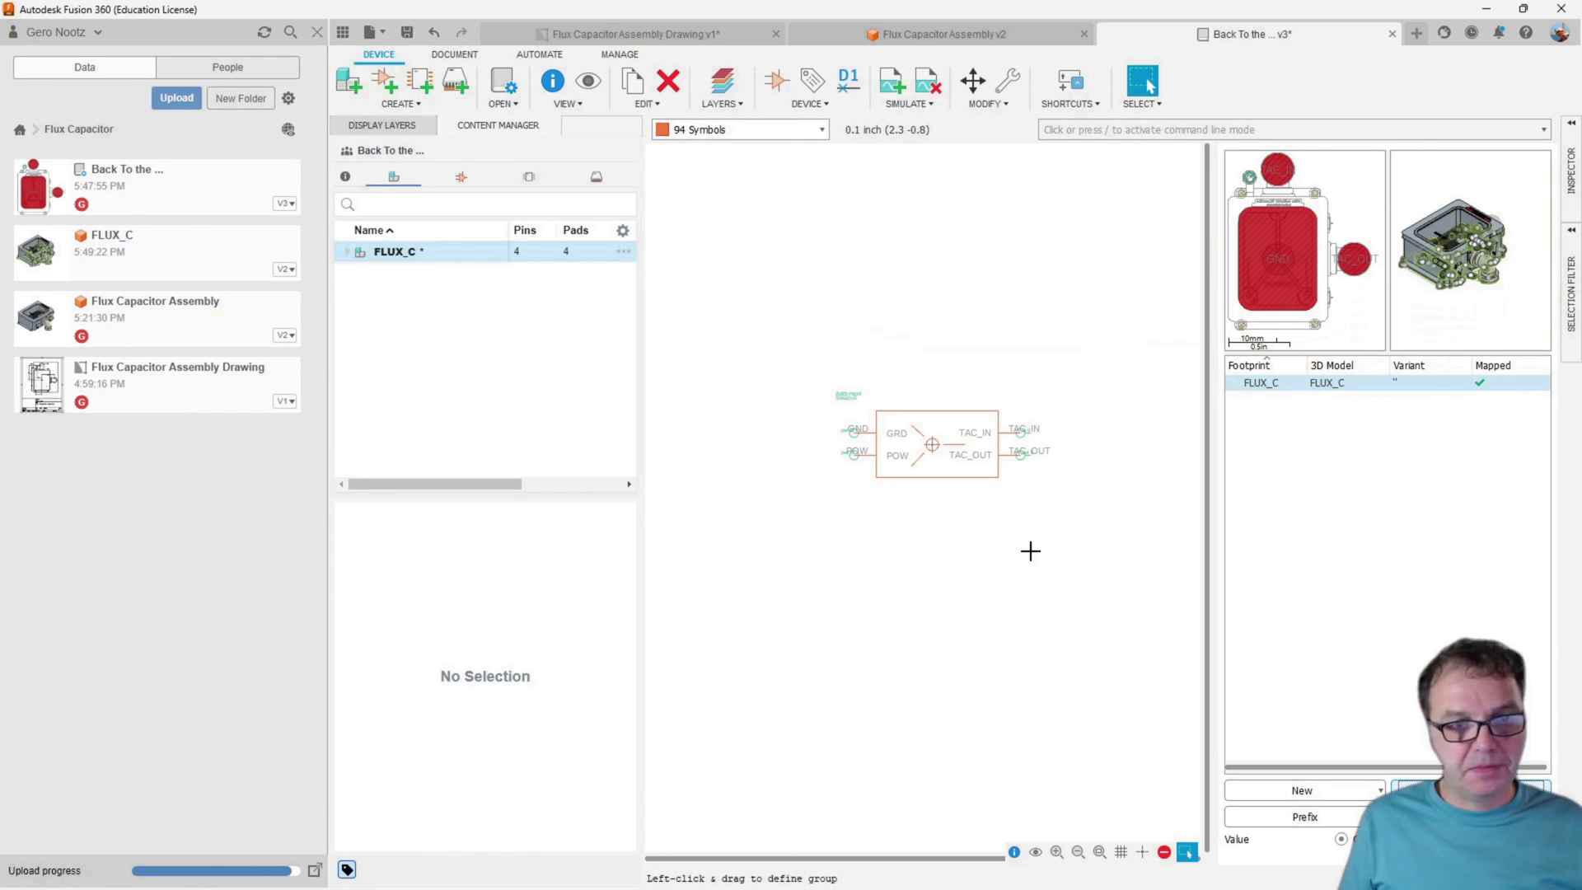
Save the library with the version description User Saved and hide the data panel
left_click(408, 33)
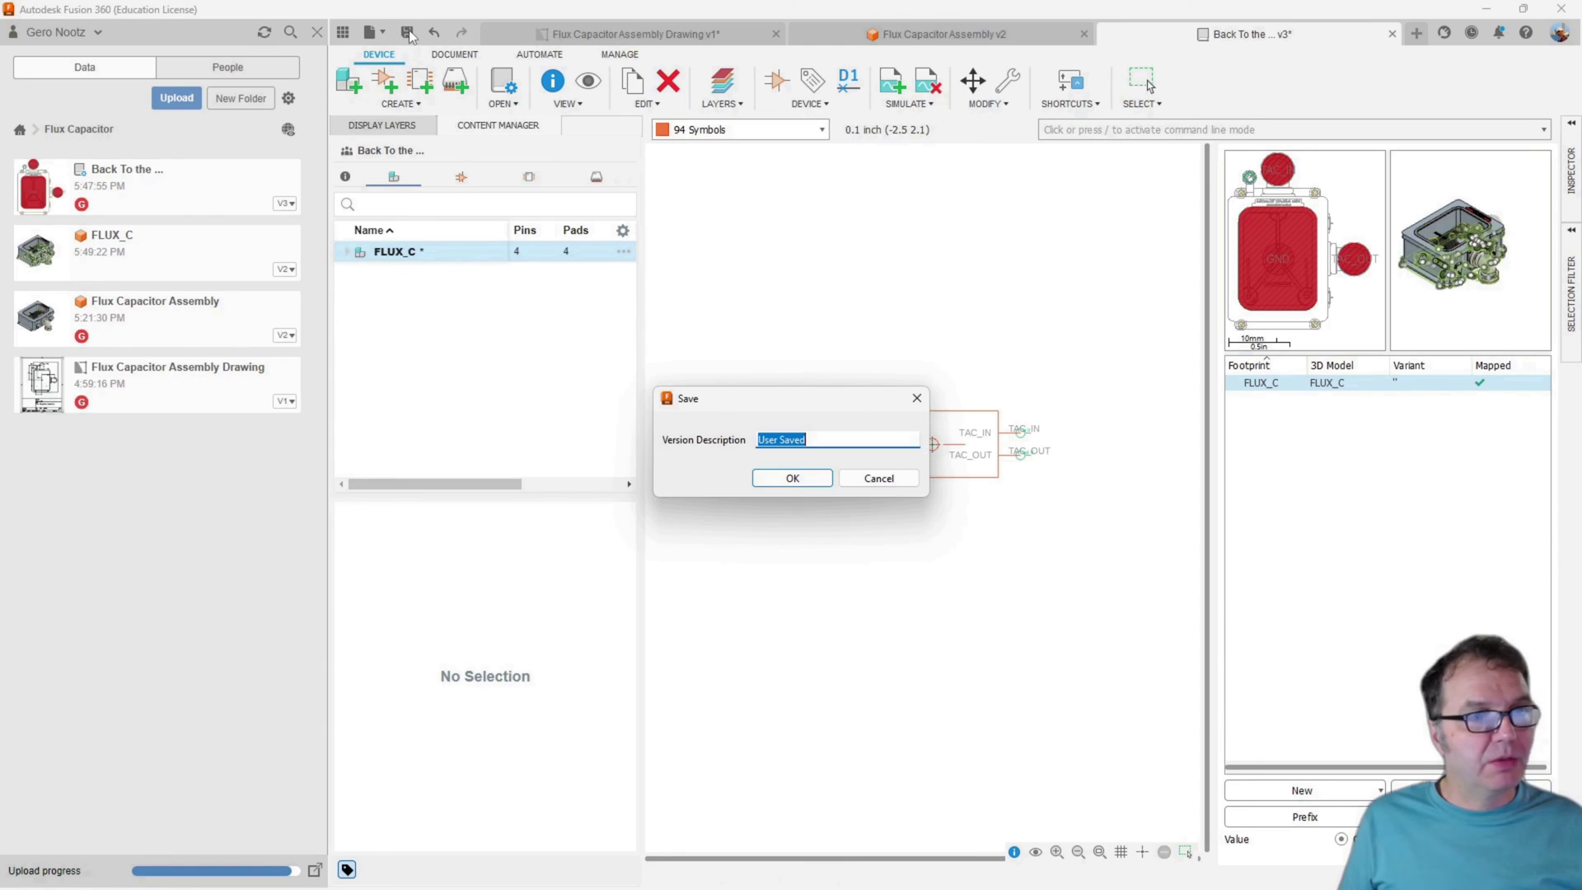
left_click(791, 477)
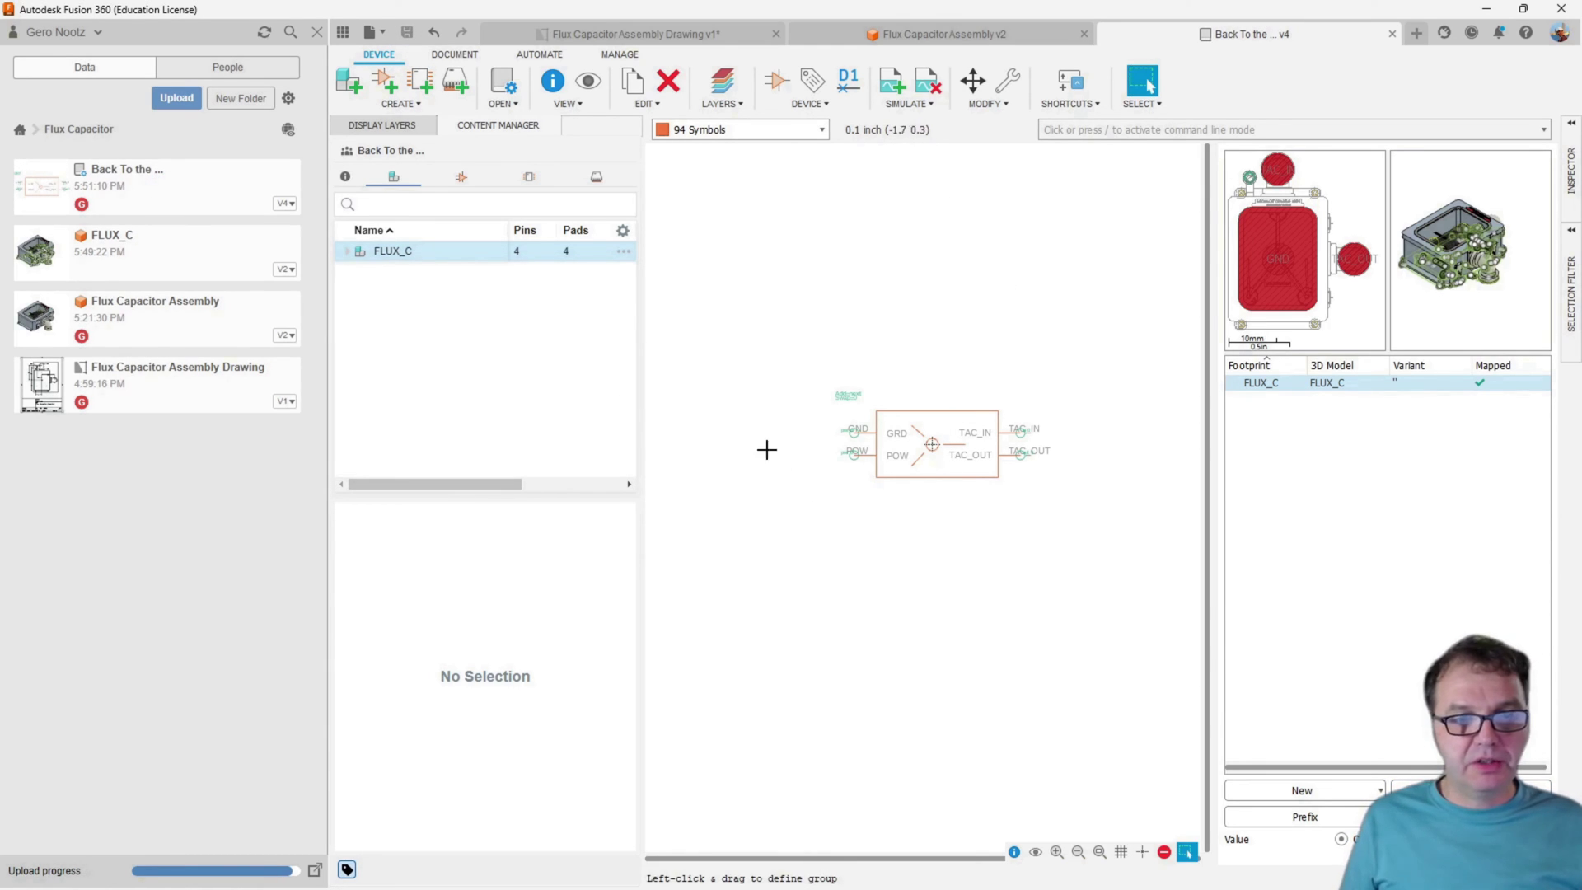
left_click(318, 34)
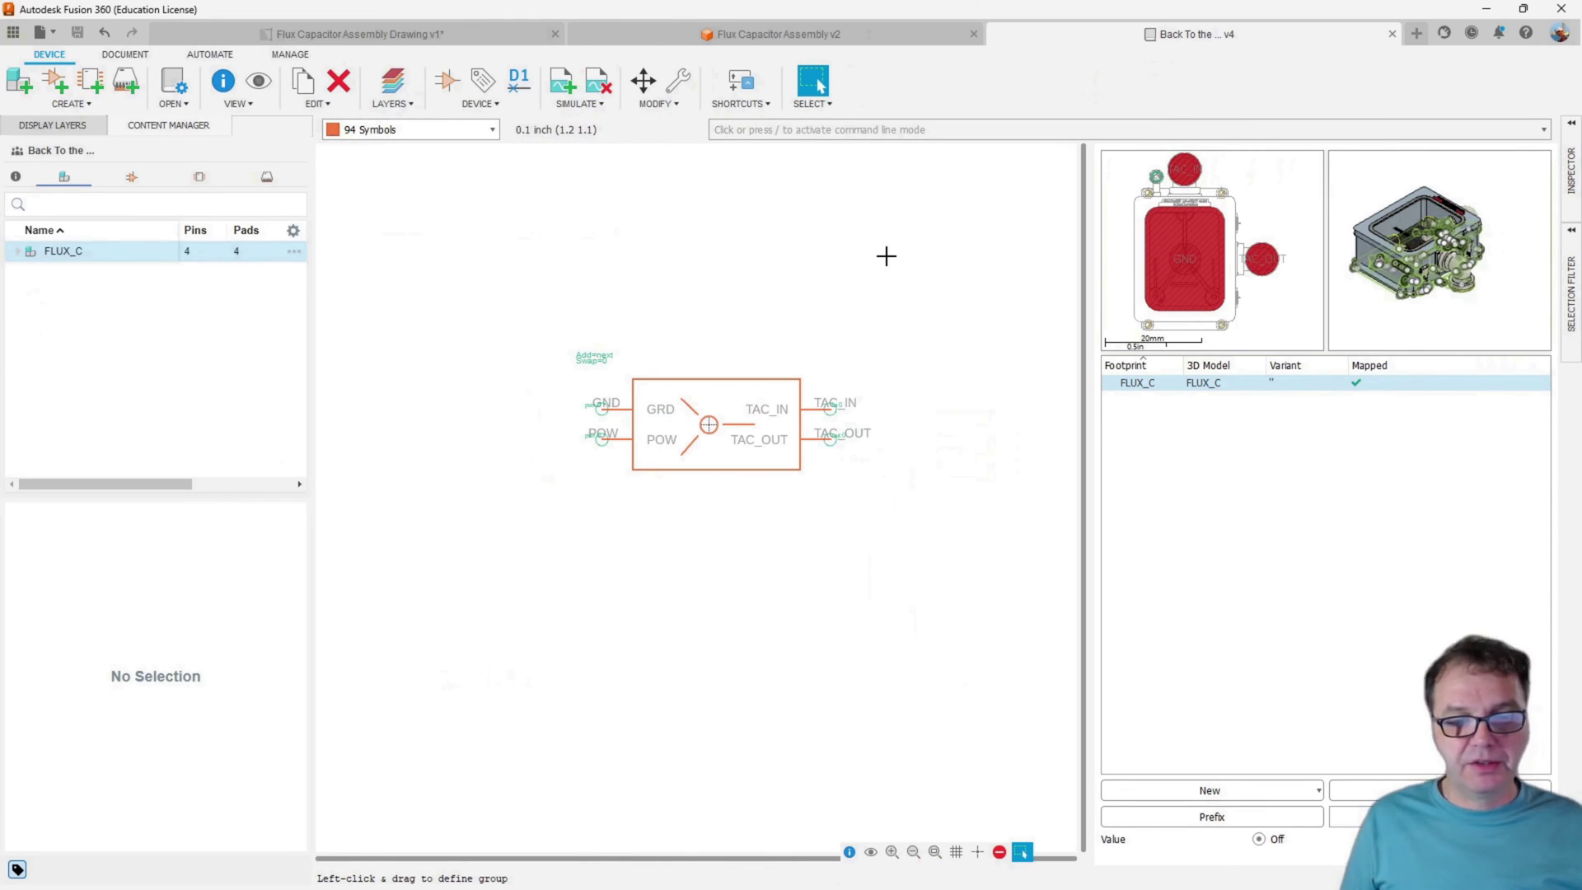
Create a new electronics design and add a new schematic to it
left_click(52, 37)
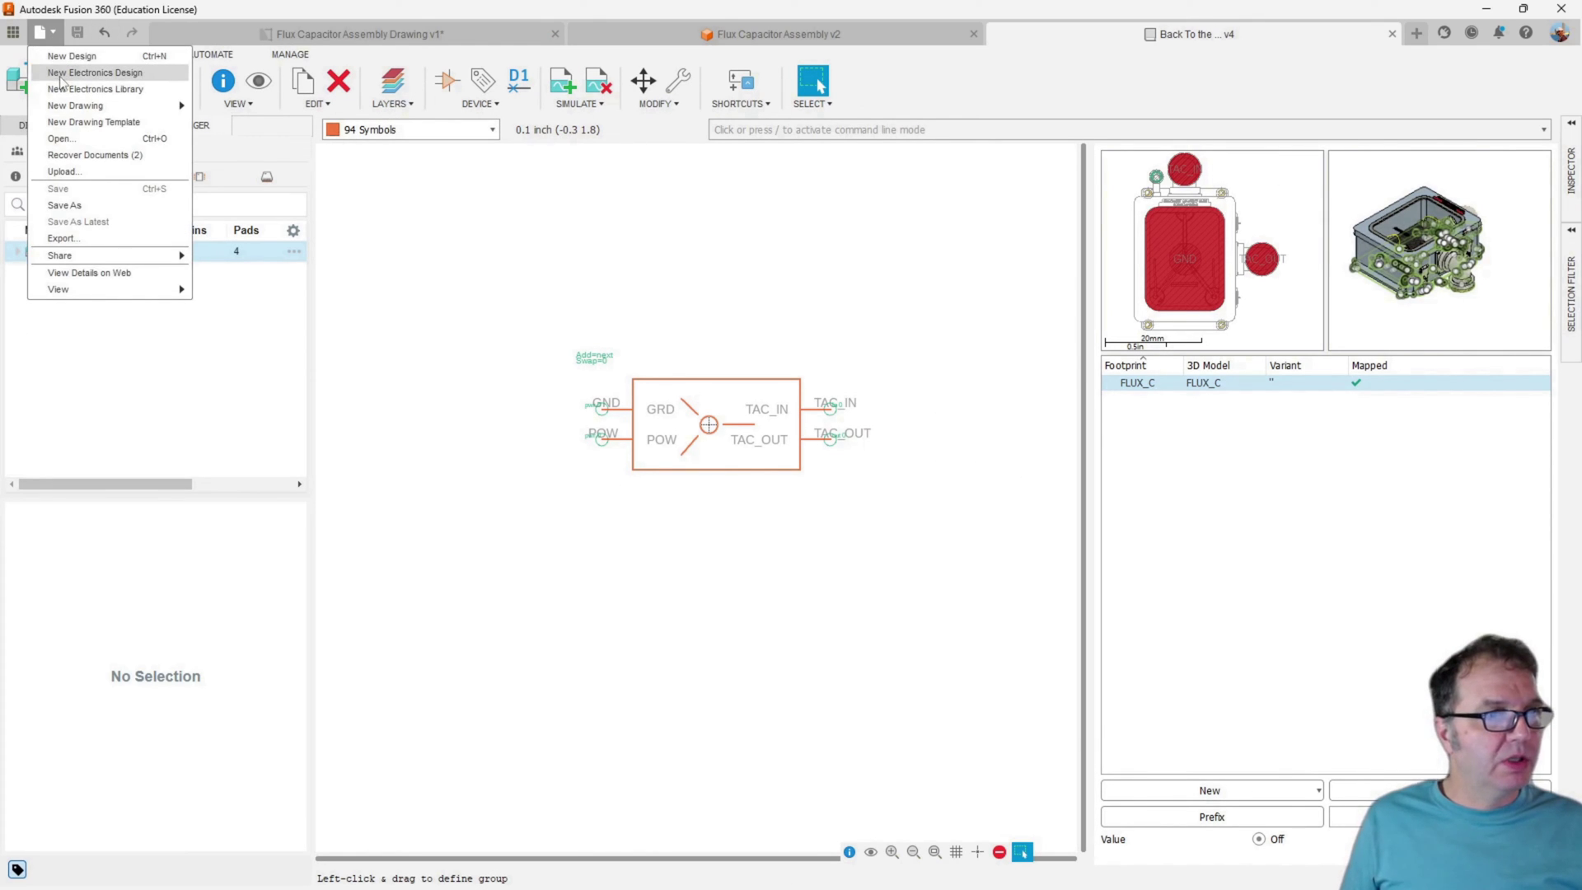
left_click(66, 74)
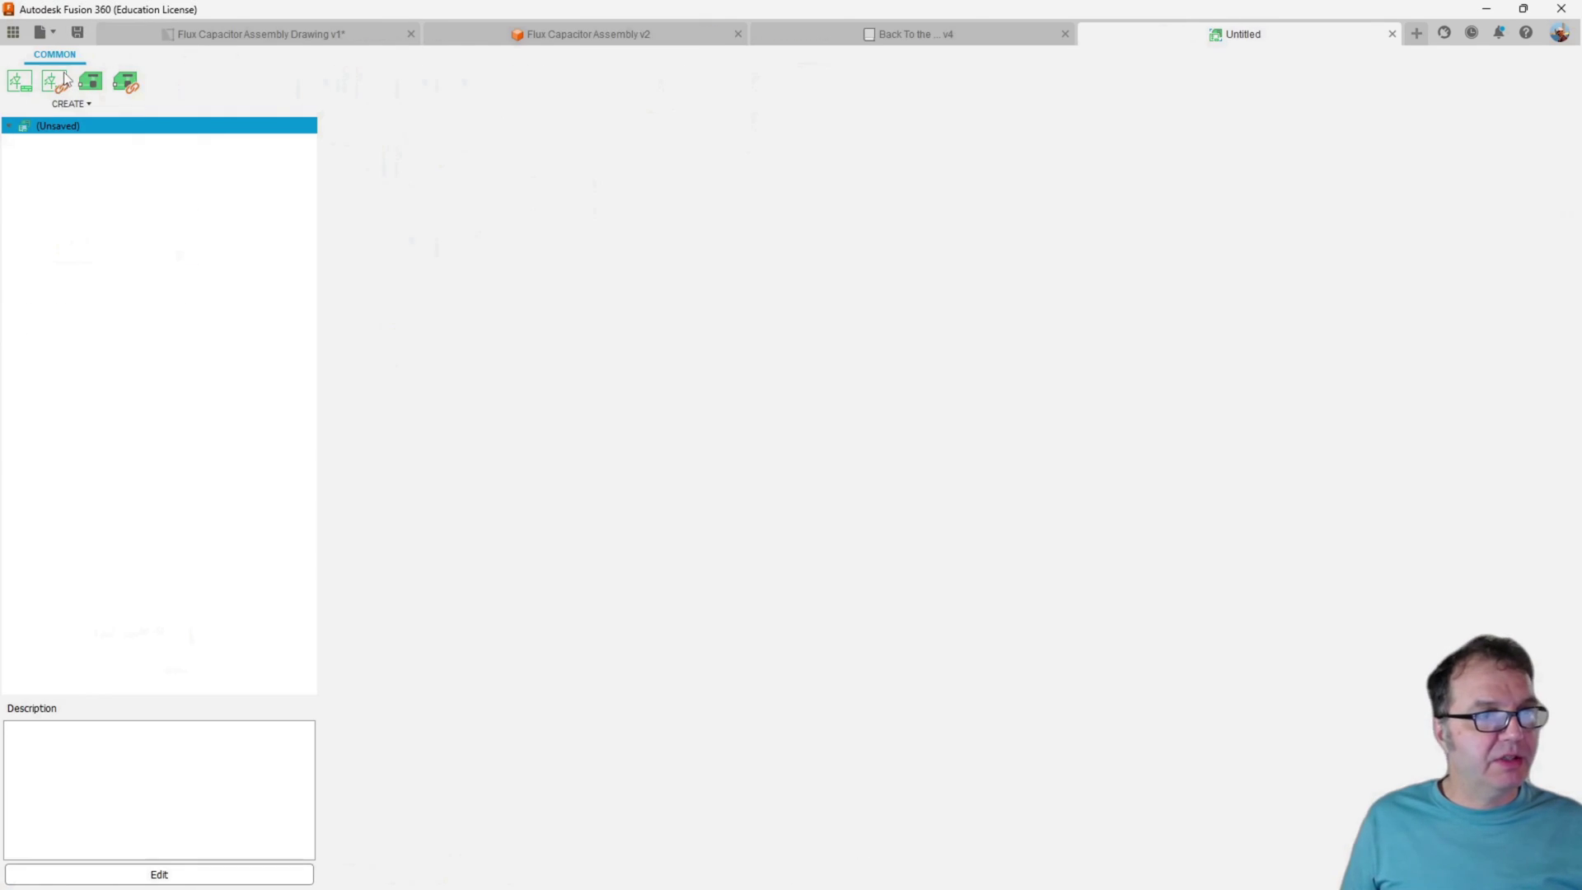
left_click(19, 84)
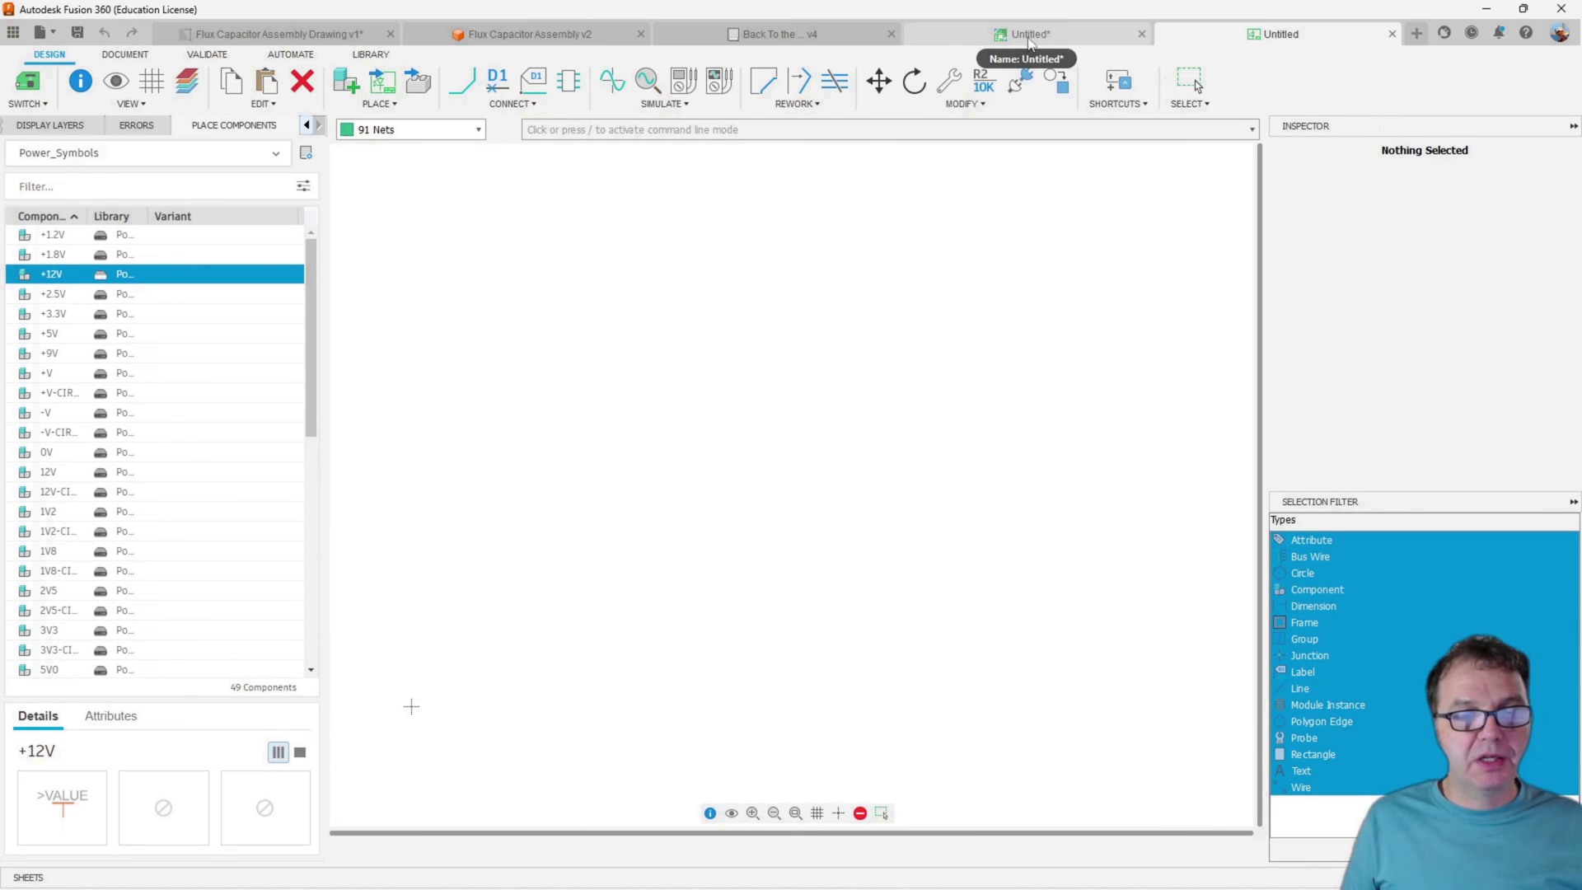
Save the schematic as FLUX_C in the Flux Capacitor folder and check the saved files in the project data
left_click(76, 31)
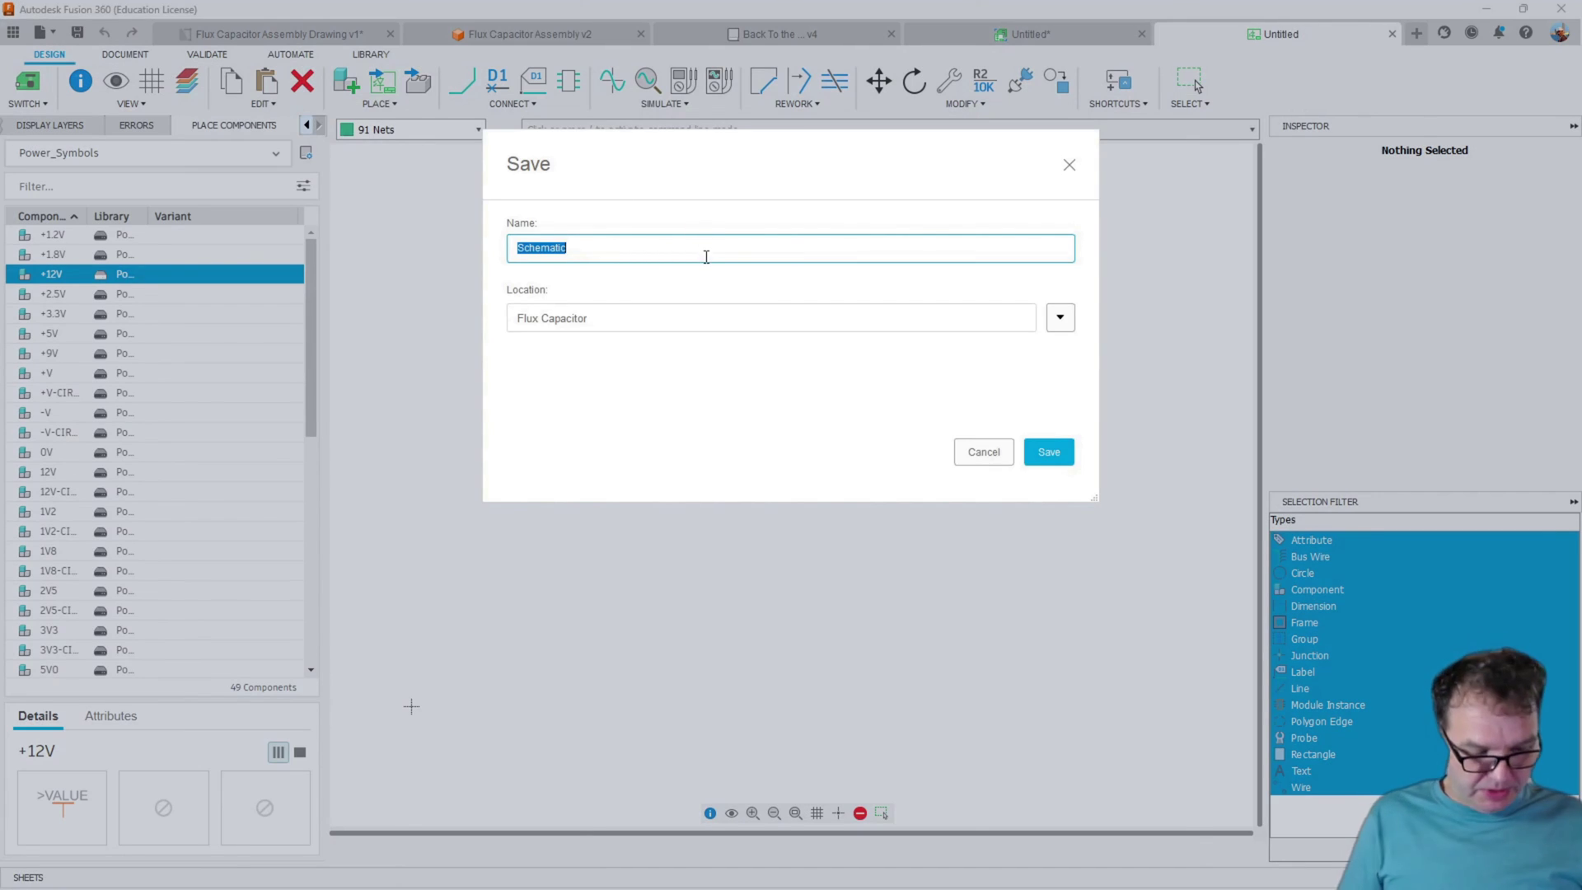
type("FLU")
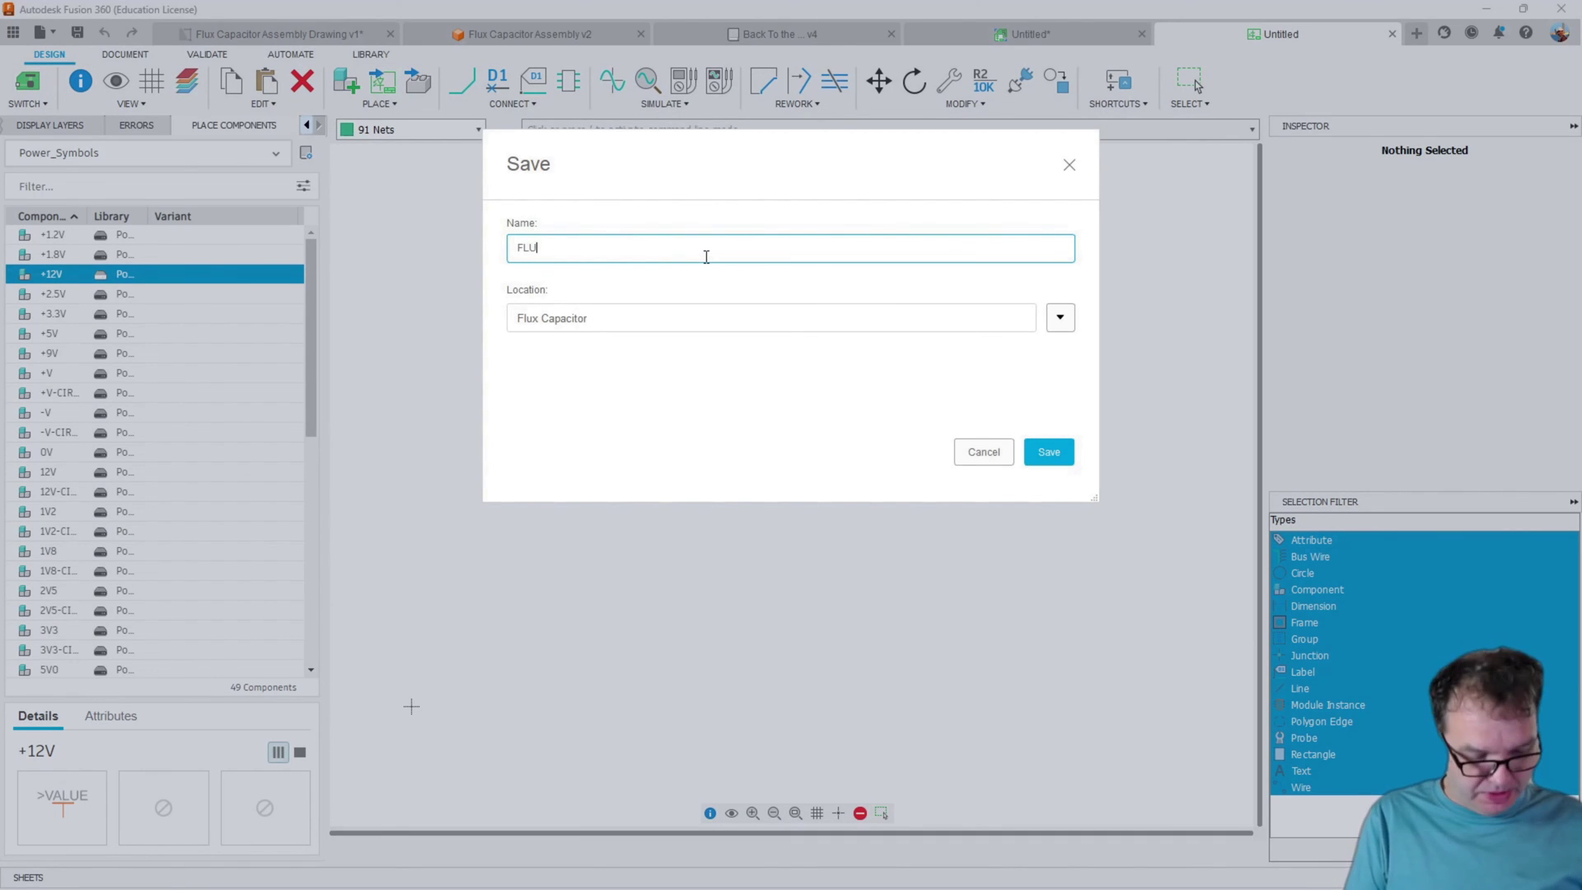
type("X_C")
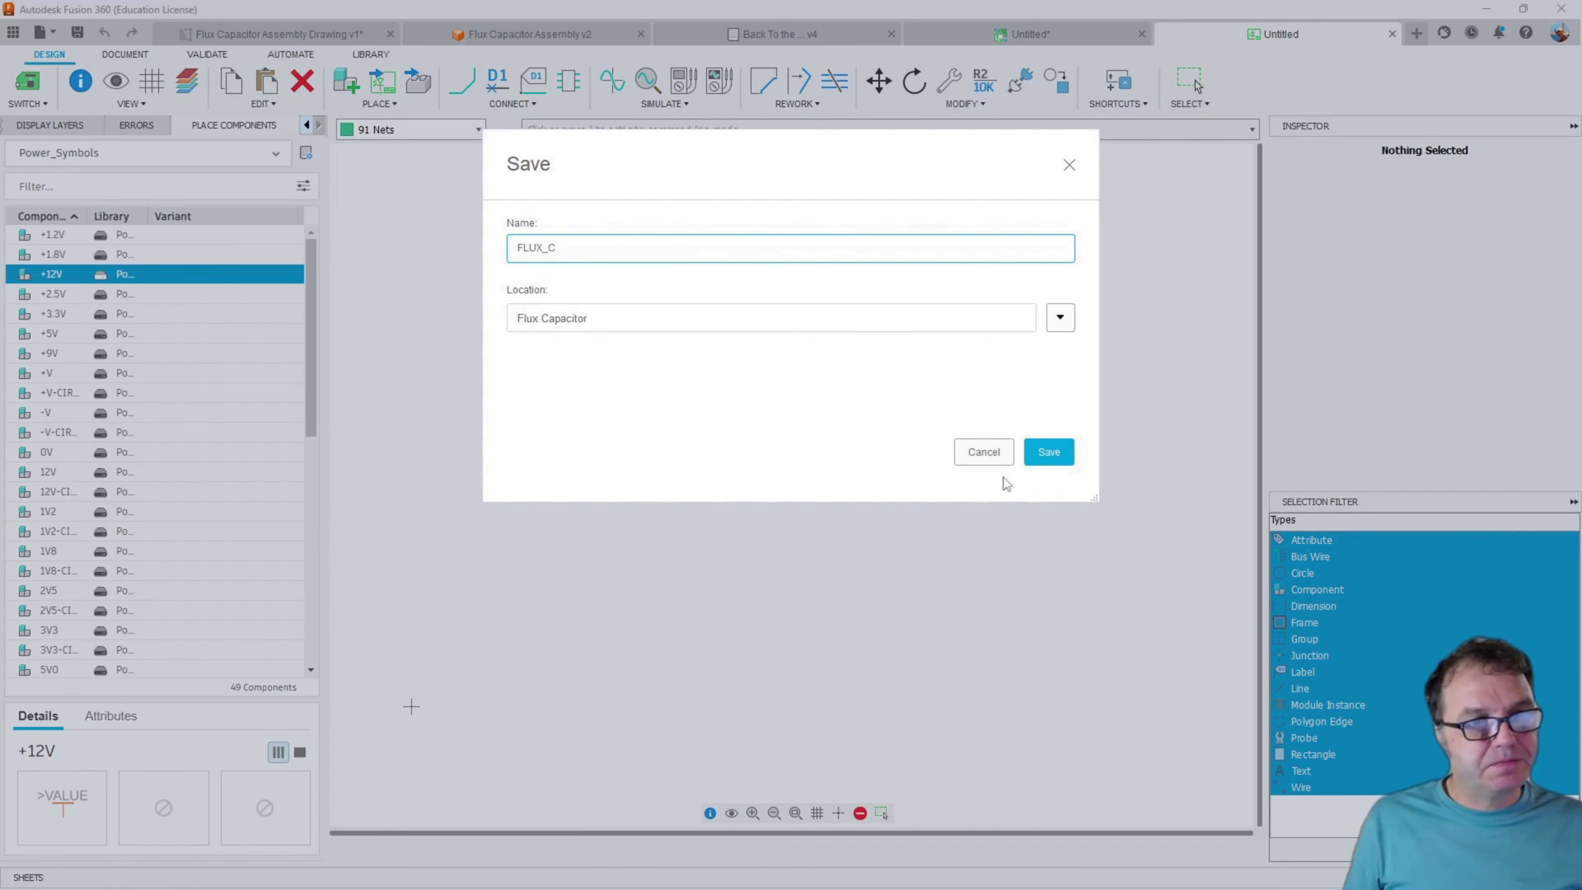
left_click(1055, 456)
left_click(13, 31)
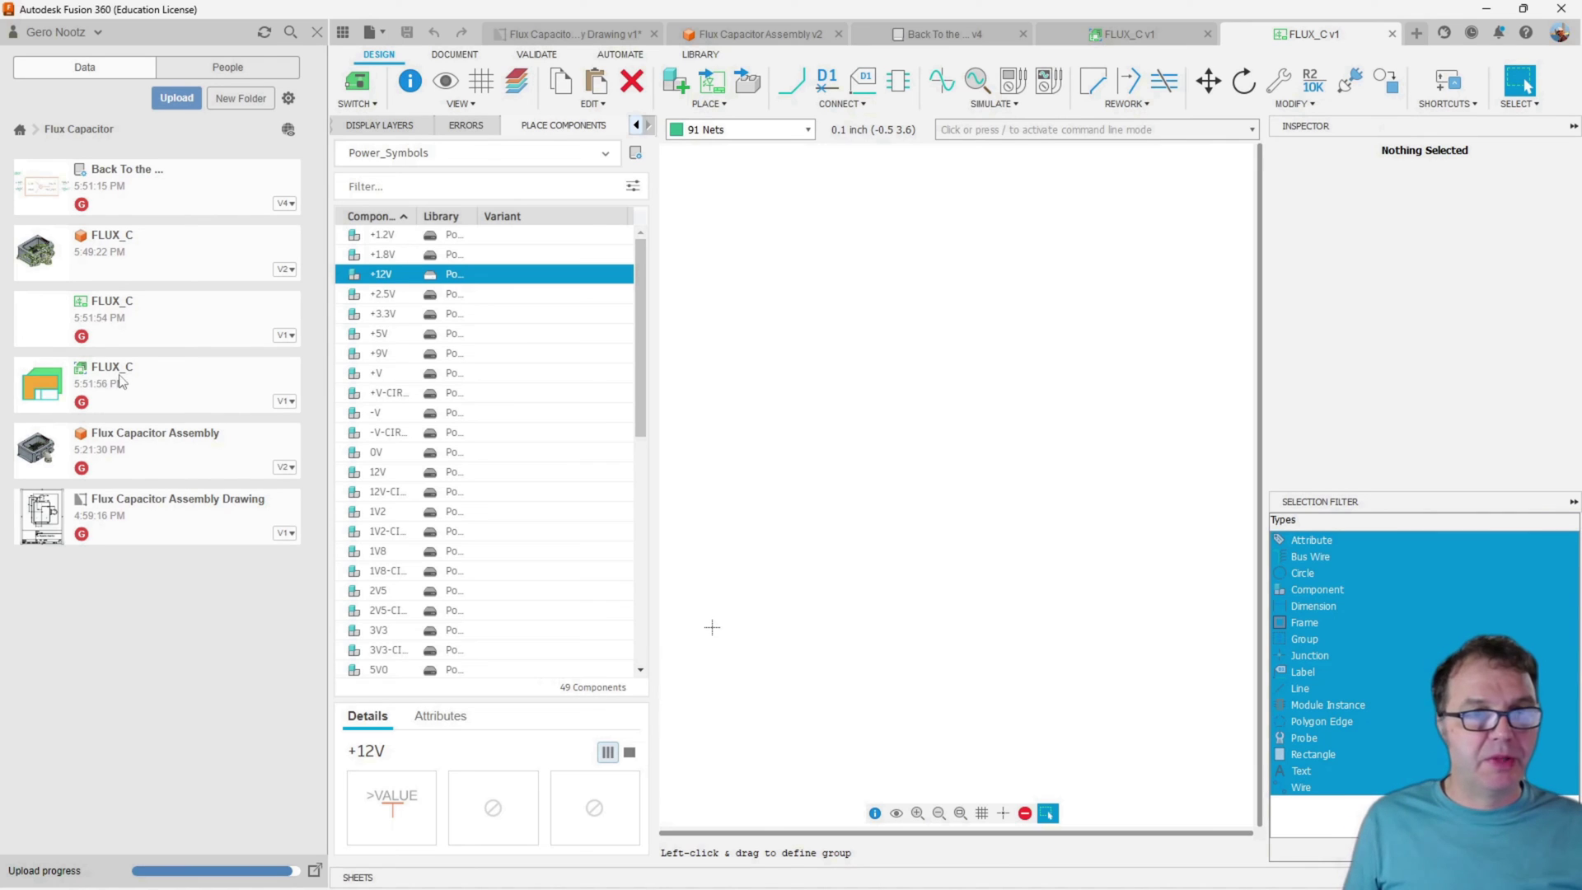
left_click(316, 32)
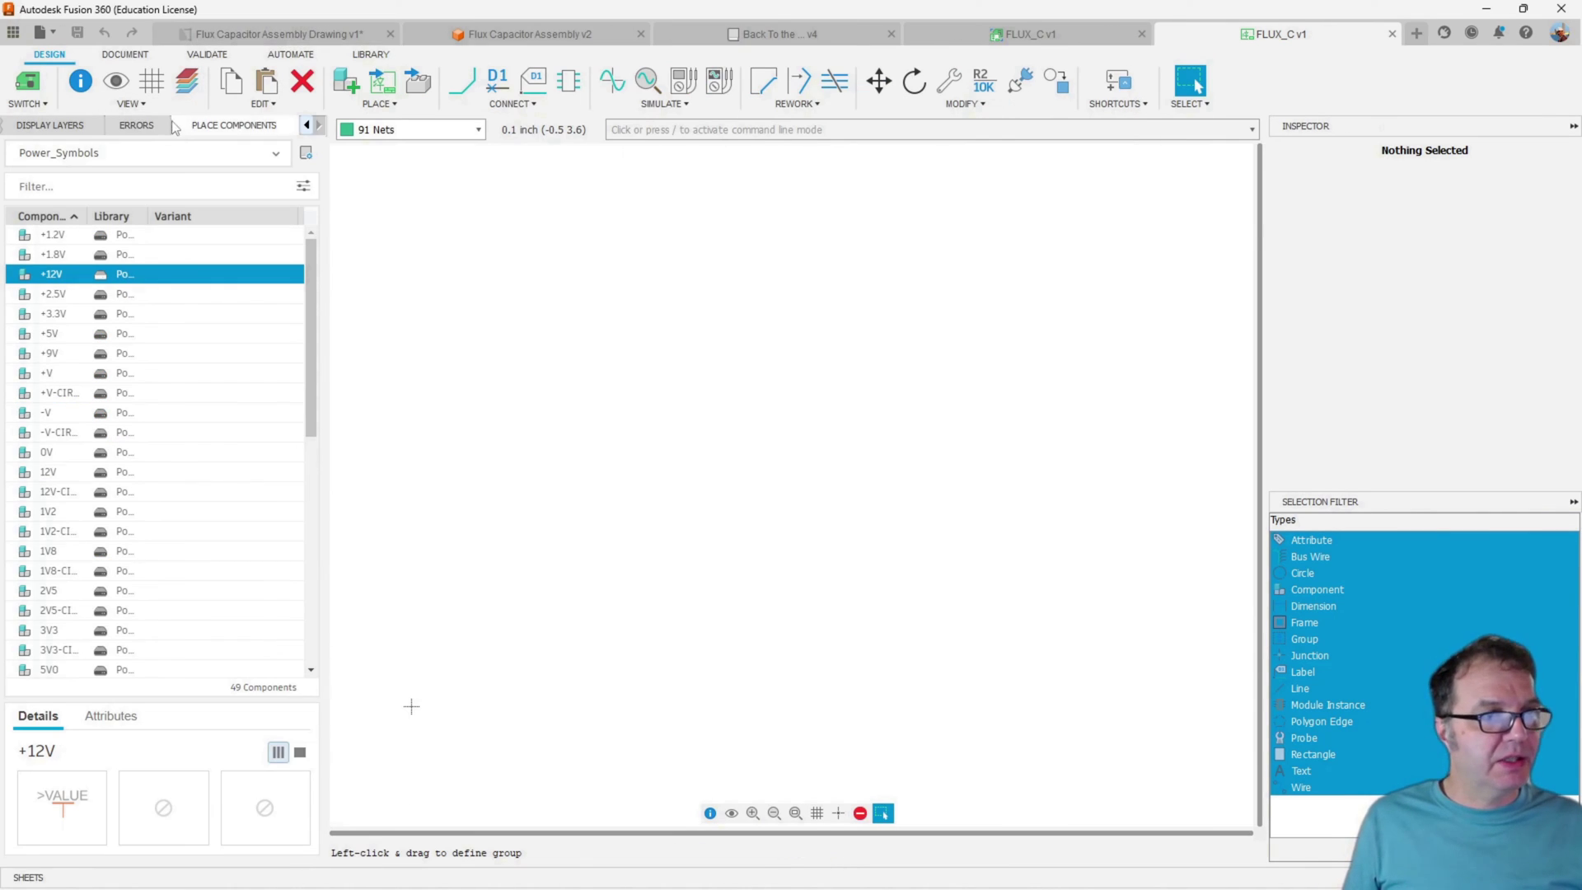
Place one FLUX_C component from the custom Back To the ... library in the schematic
left_click(128, 157)
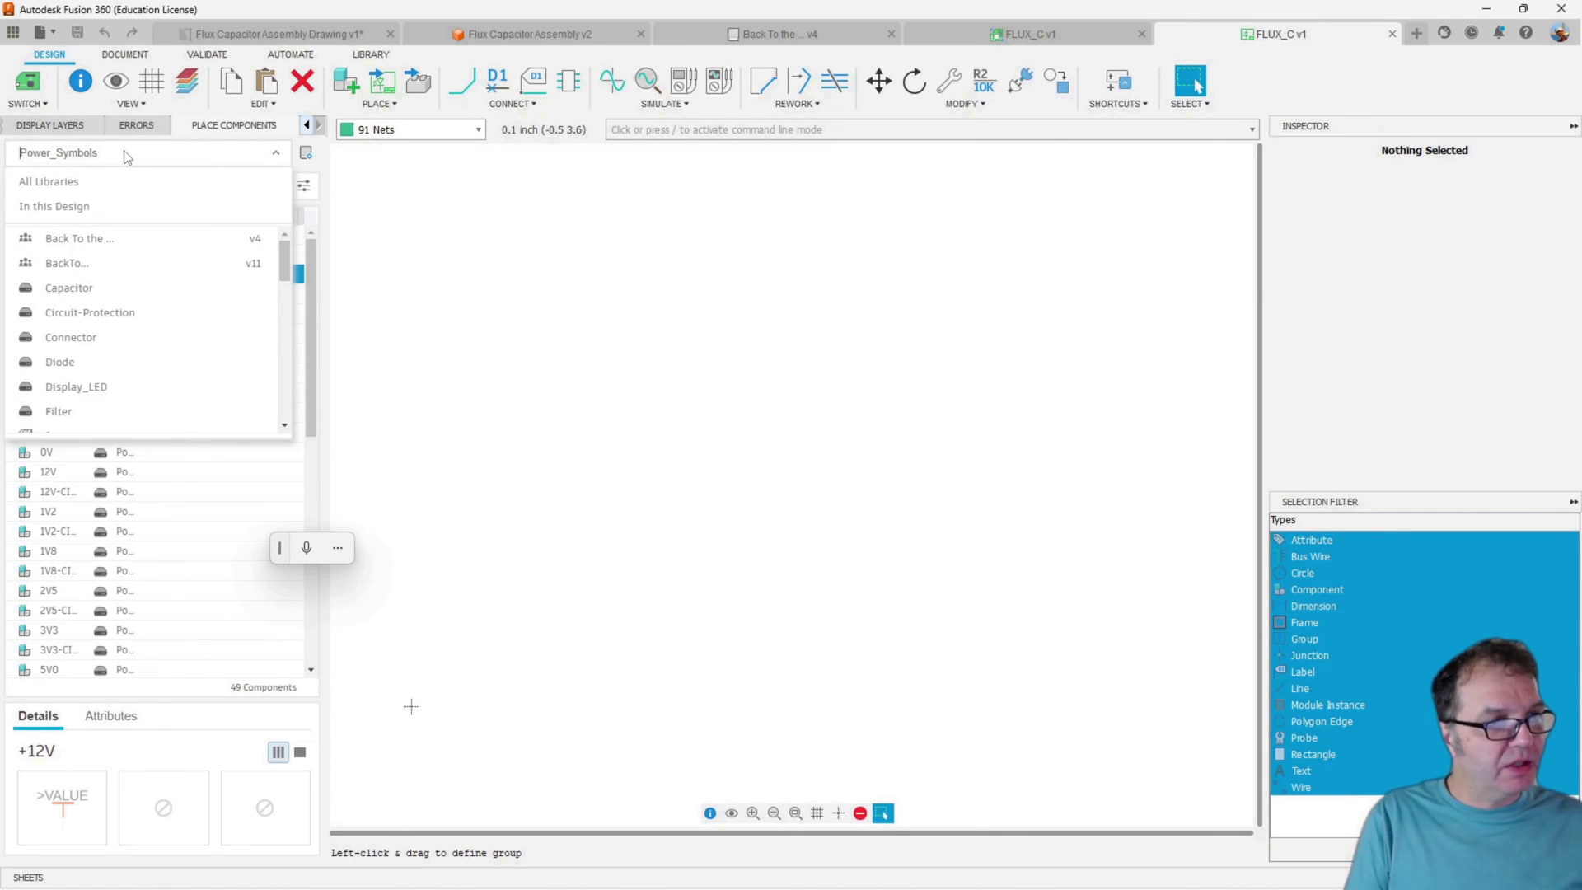
type("BAc")
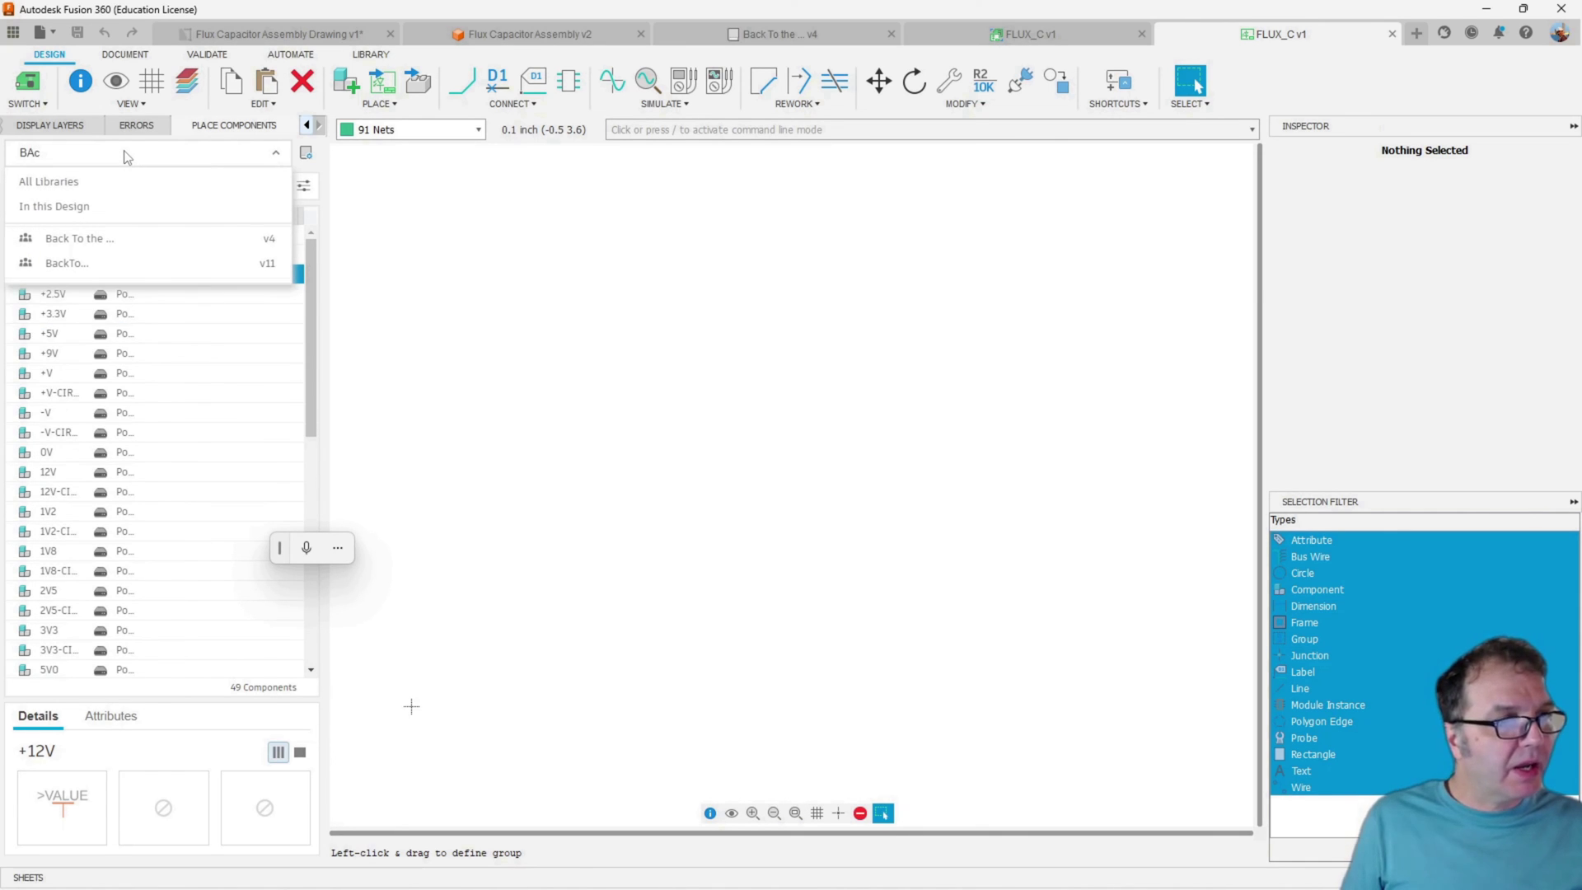
left_click(64, 238)
left_click(64, 235)
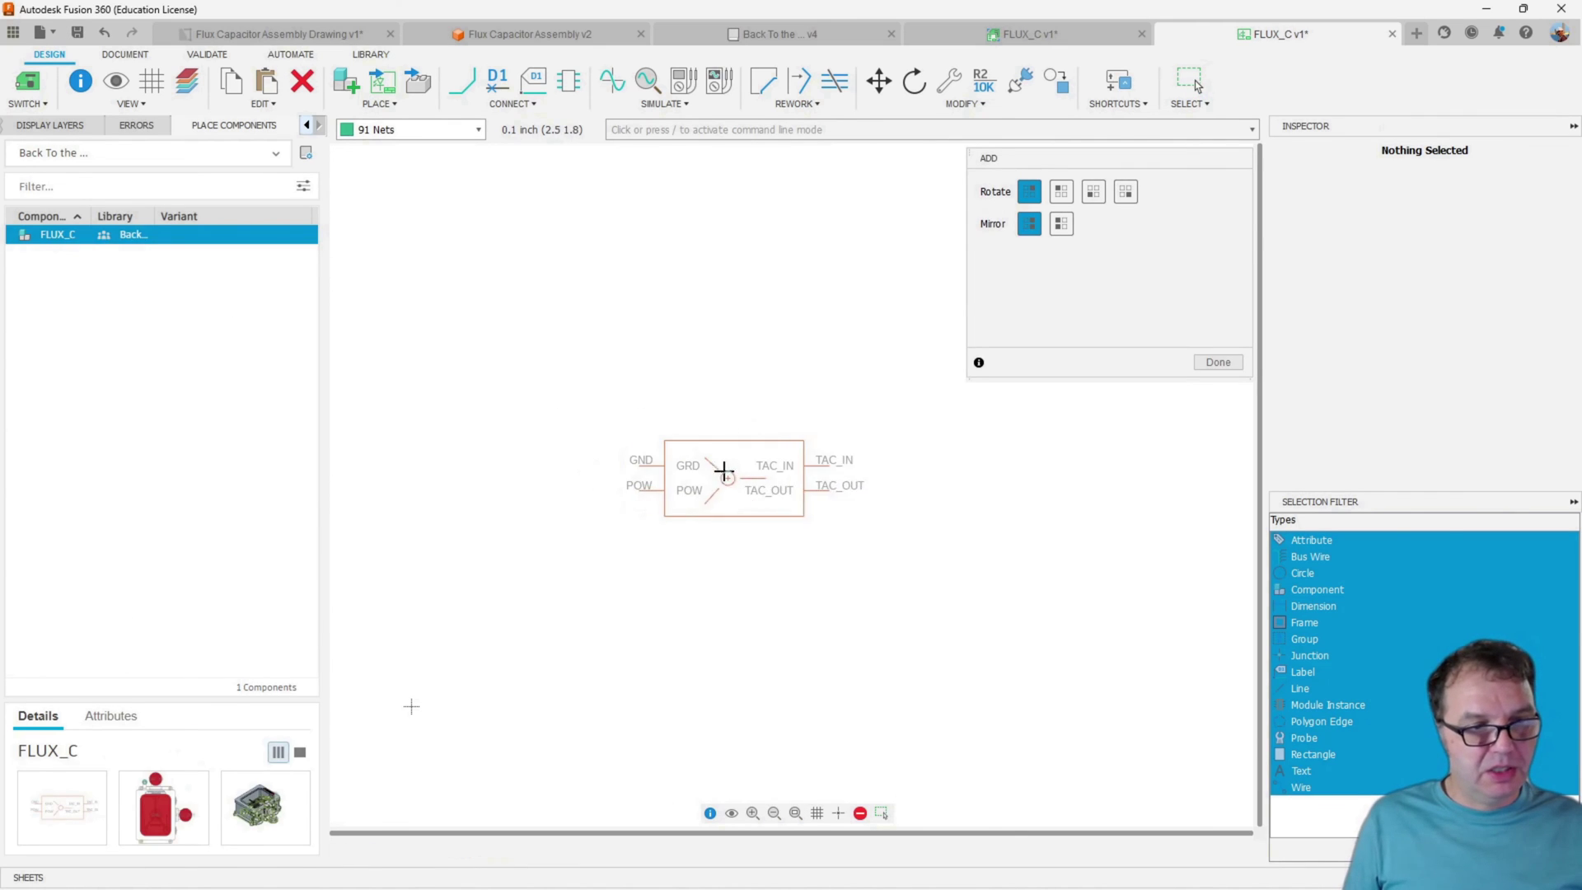
left_click(757, 448)
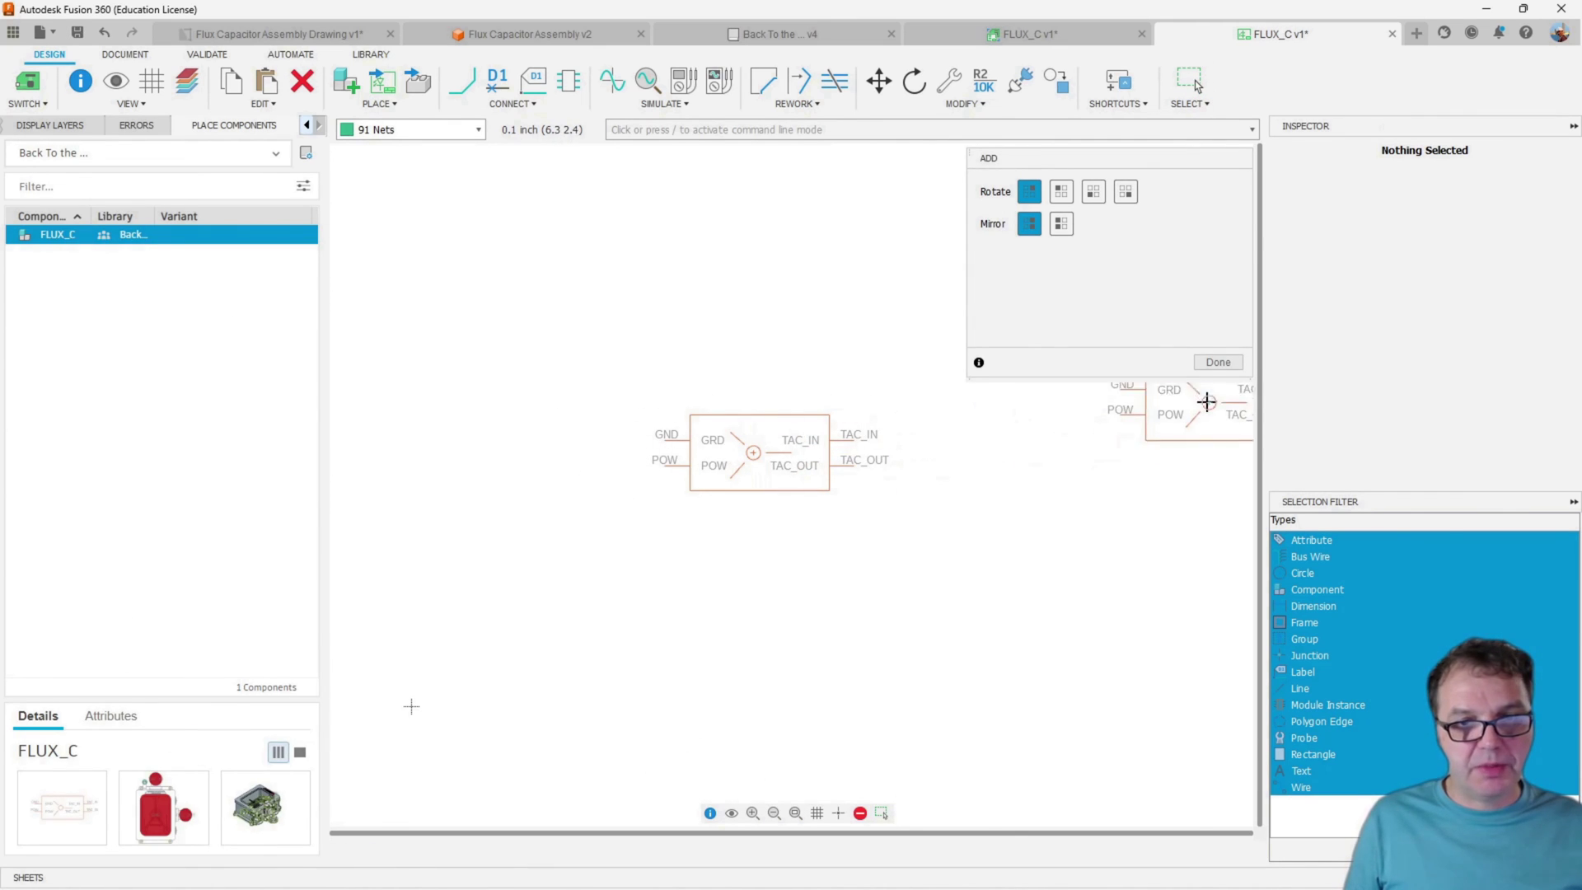
left_click(1218, 362)
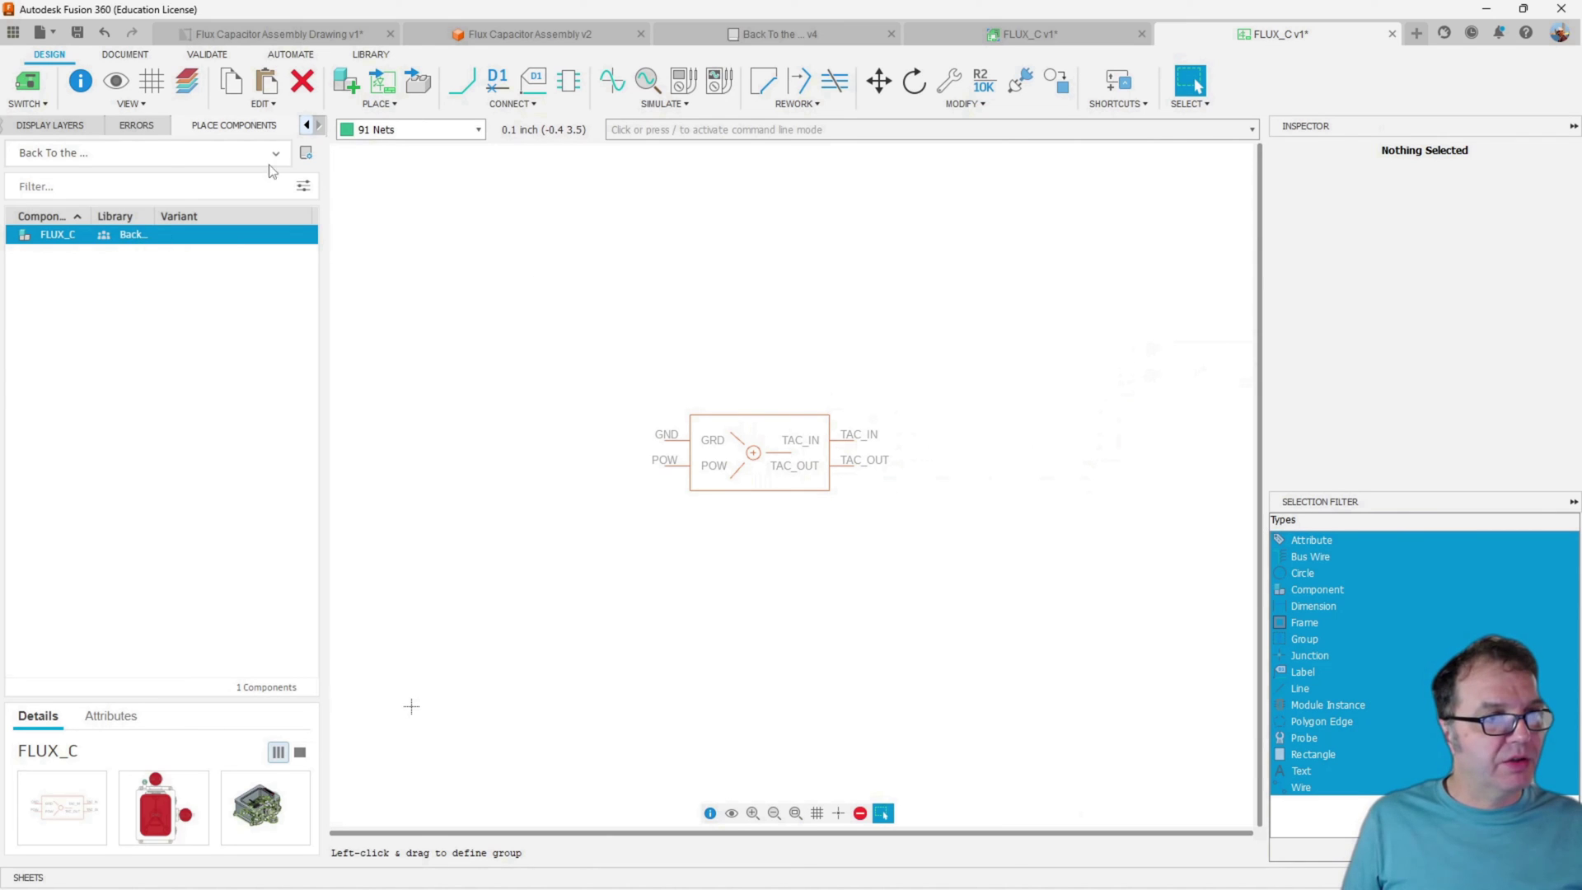
Place the FRAME_A_L drawing frame from the frames library with its lower-left corner at the schematic origin
left_click(163, 156)
type("Fr")
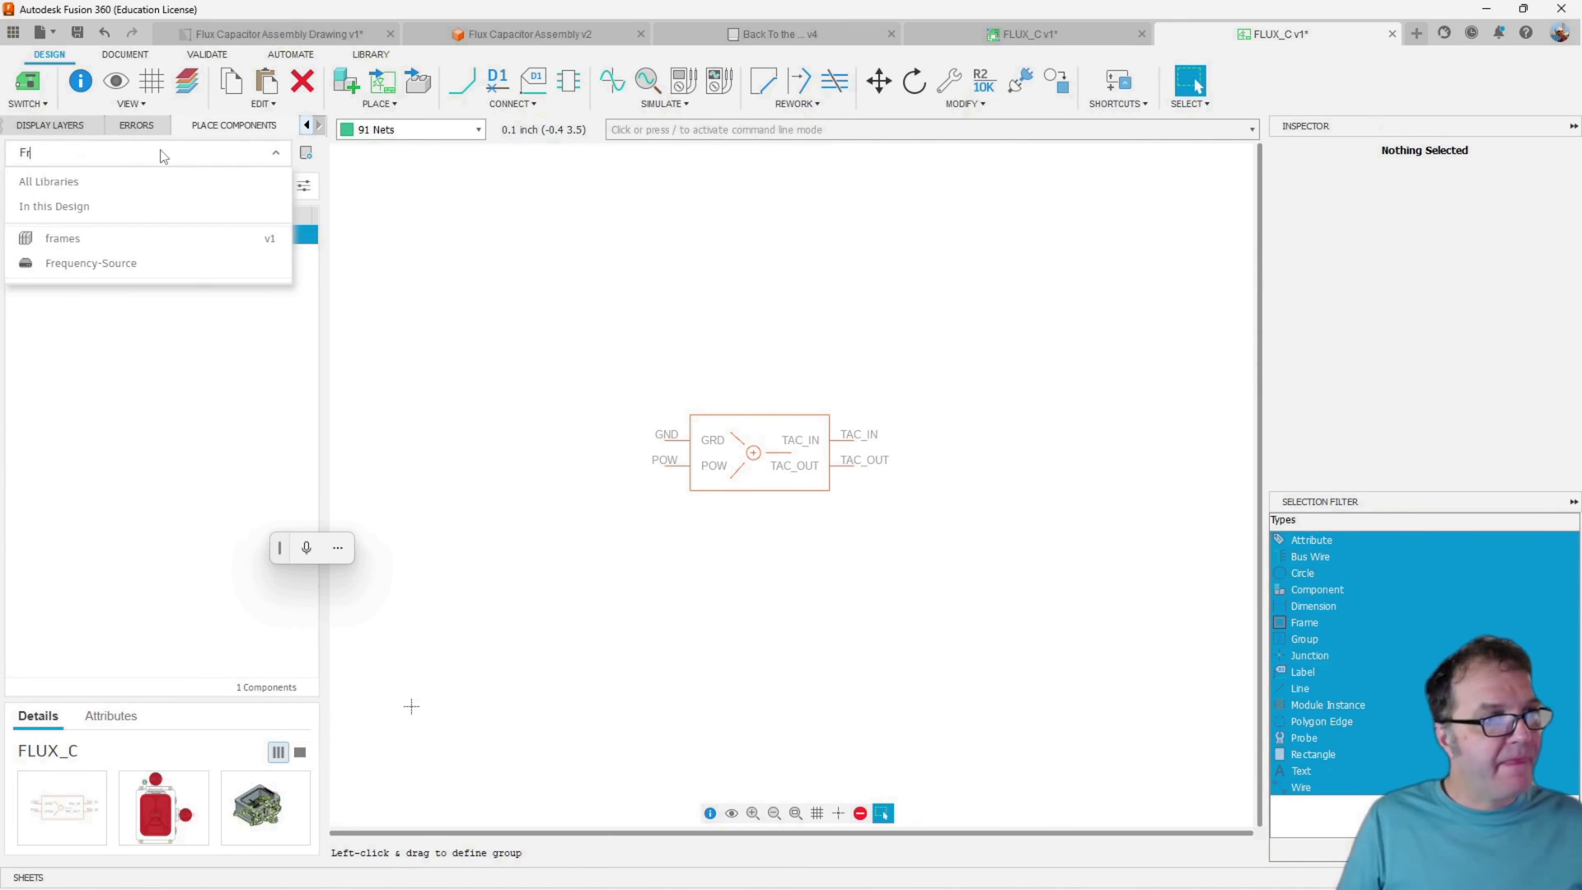
left_click(91, 239)
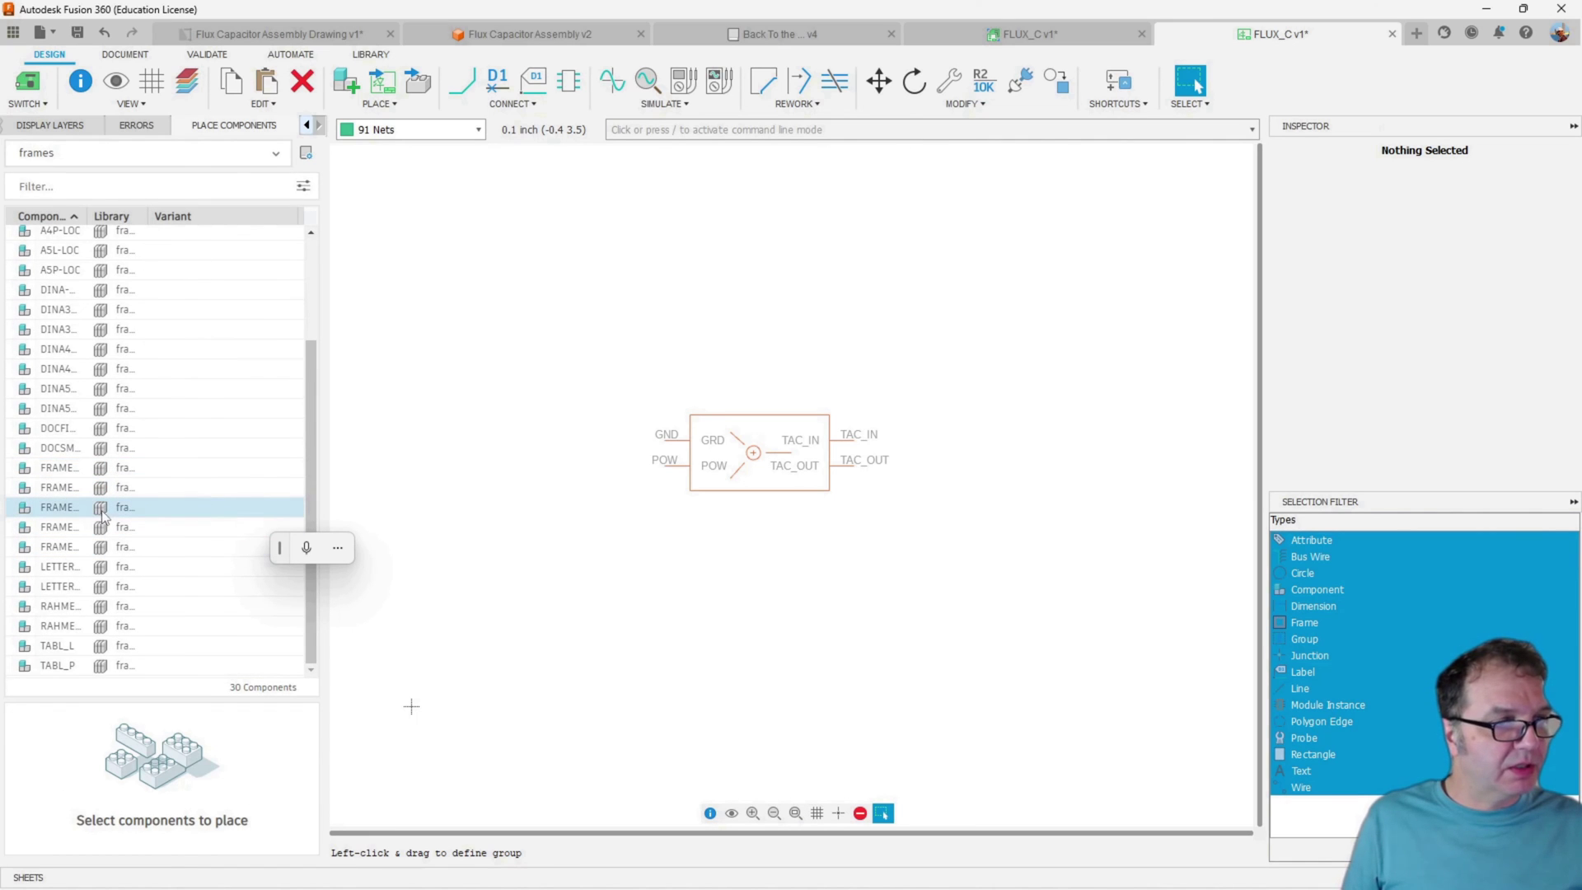
left_click_drag(87, 217, 122, 218)
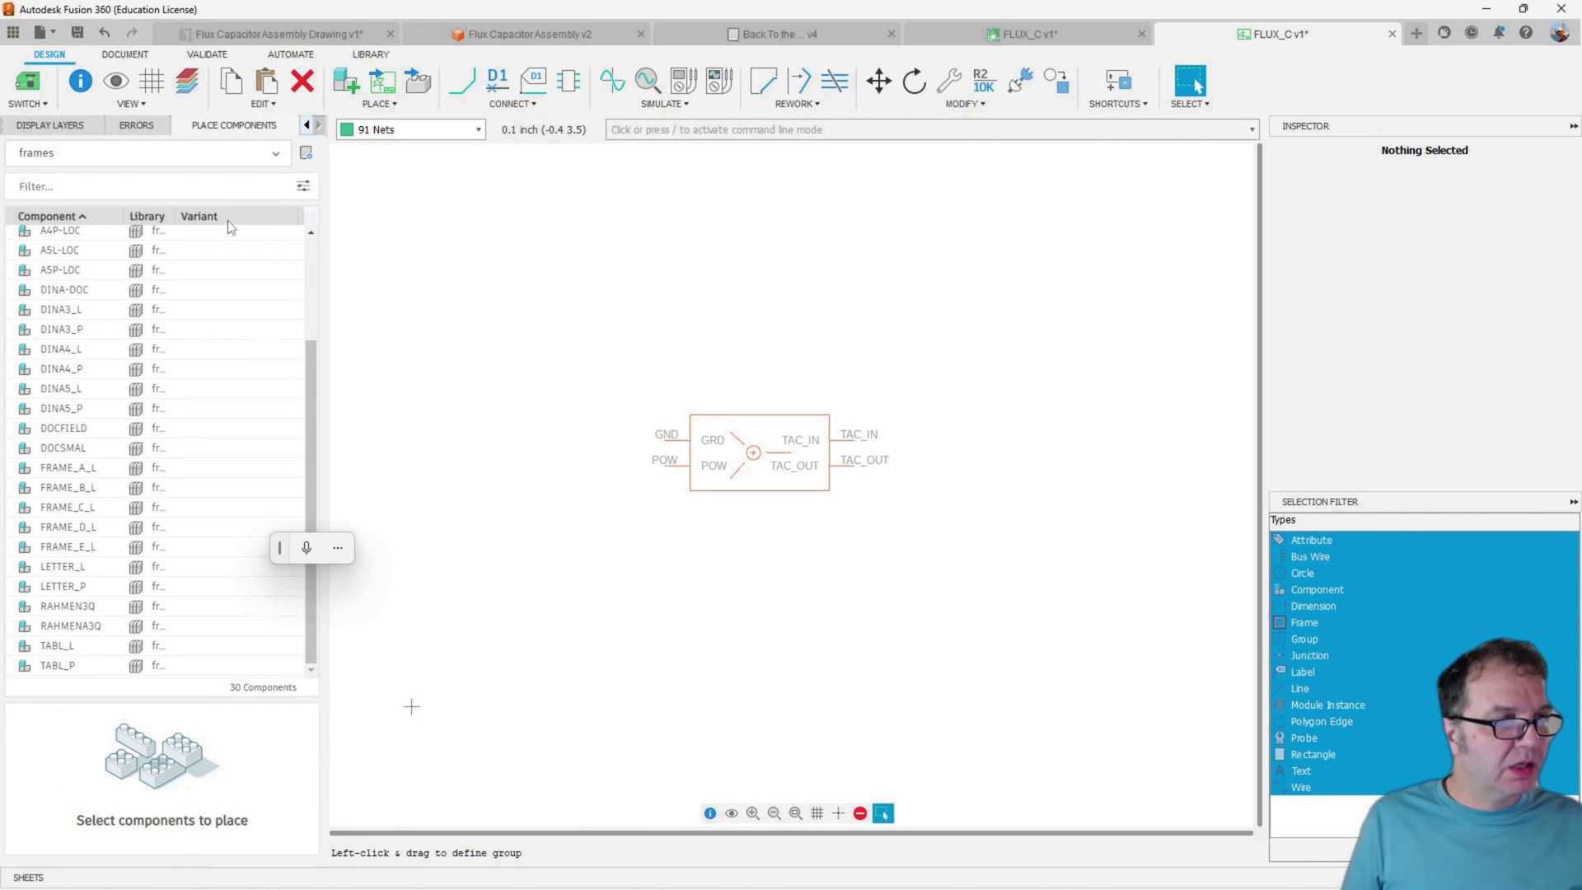
left_click(55, 468)
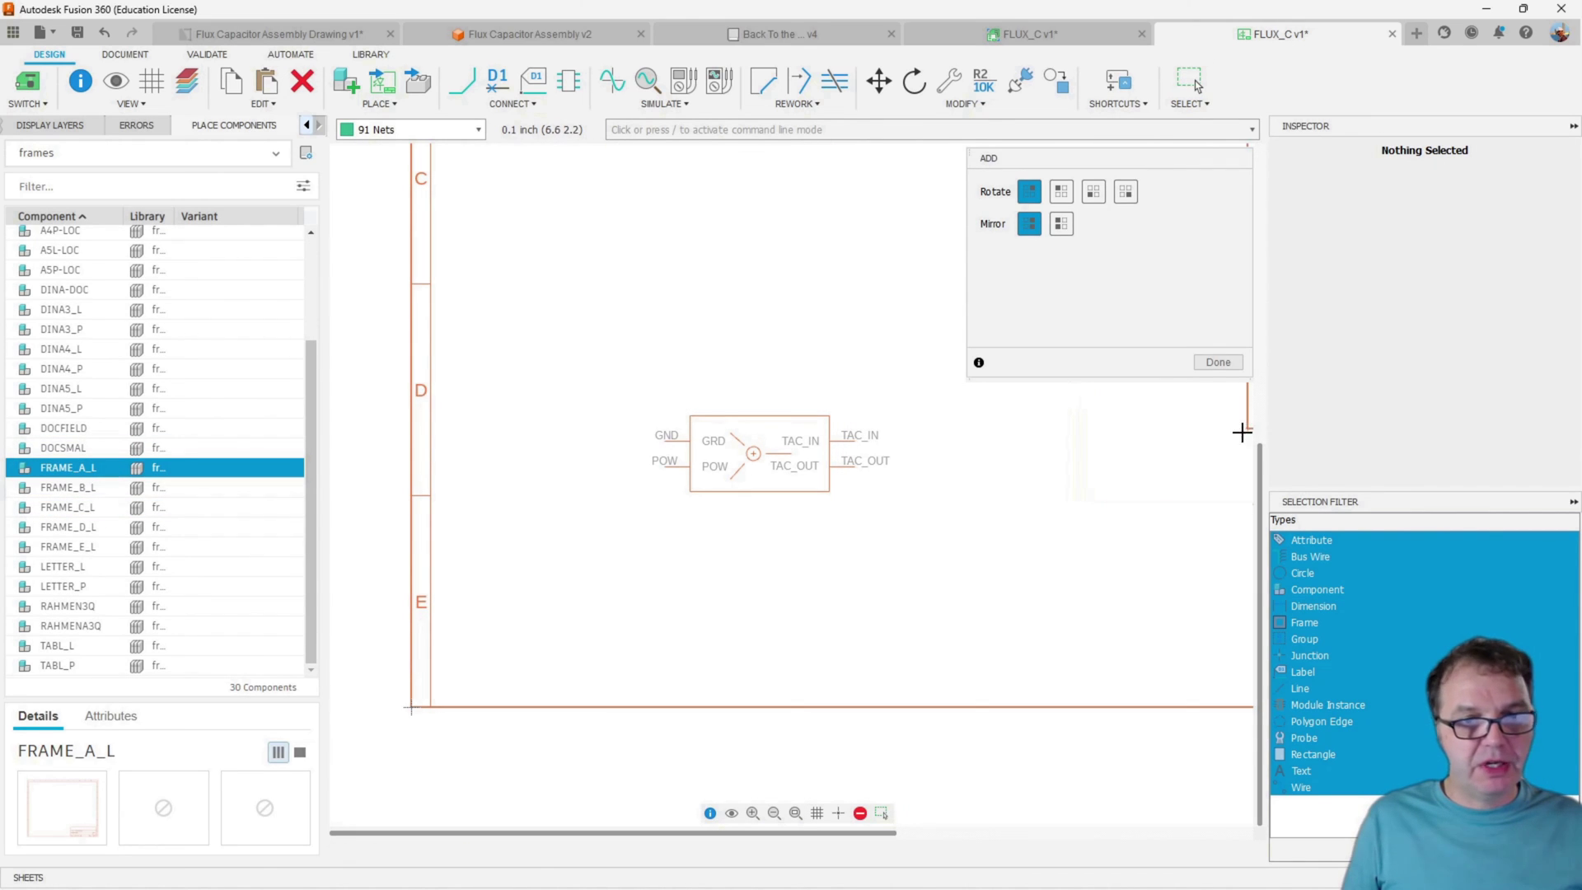
left_click(1218, 362)
Move the FLUX_C part toward the middle of the frame, to about 5.3, 4.8 inch
scroll(731, 399, "down", 5)
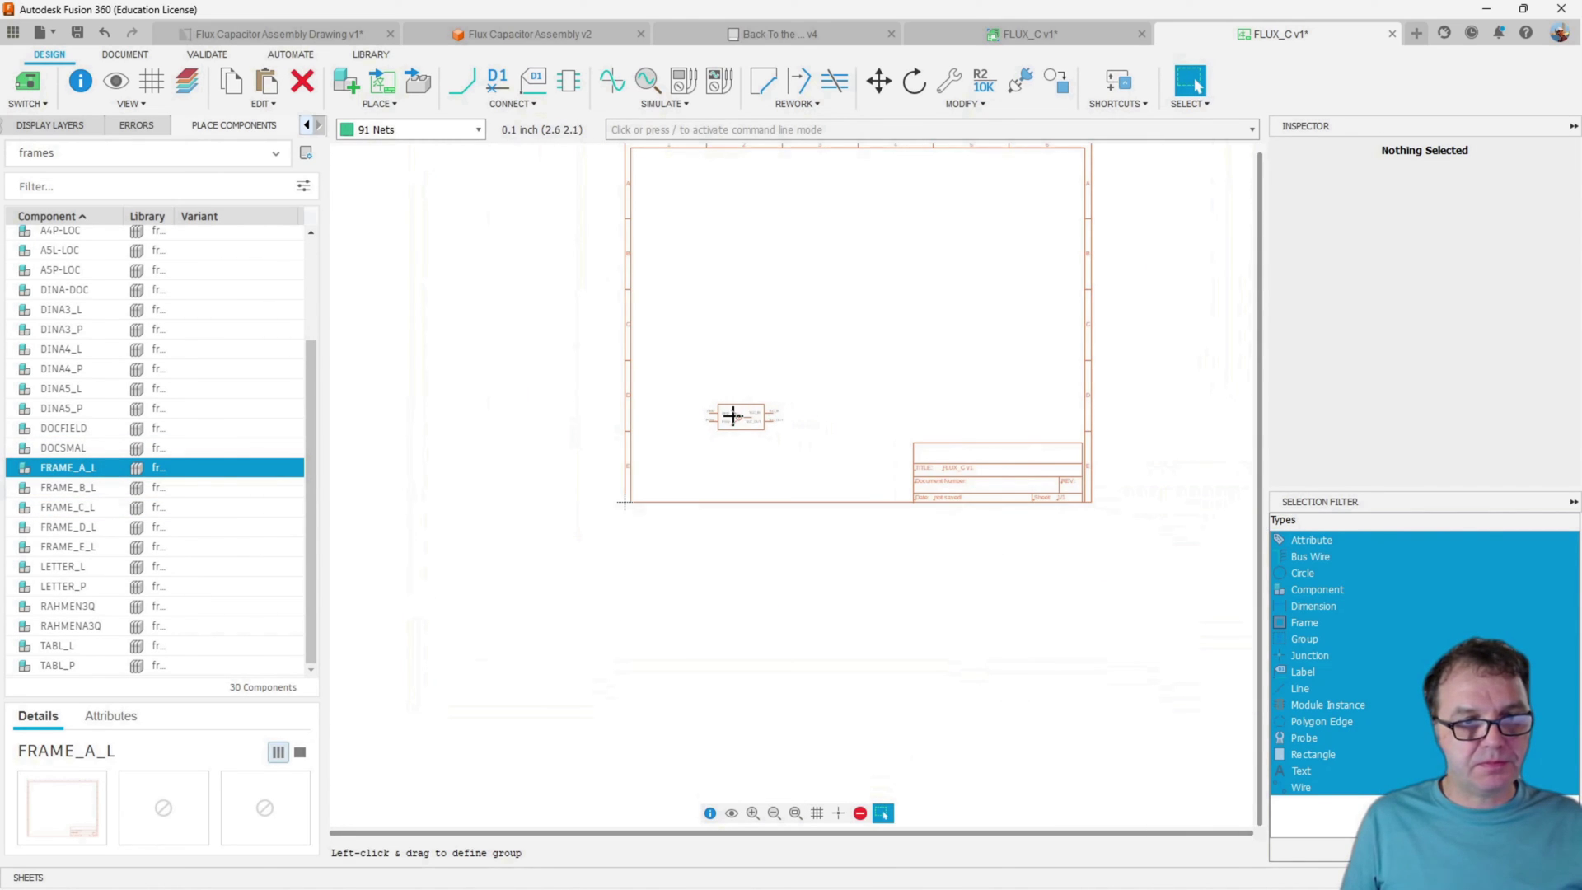
left_click_drag(734, 418, 854, 291)
scroll(853, 291, "up", 4)
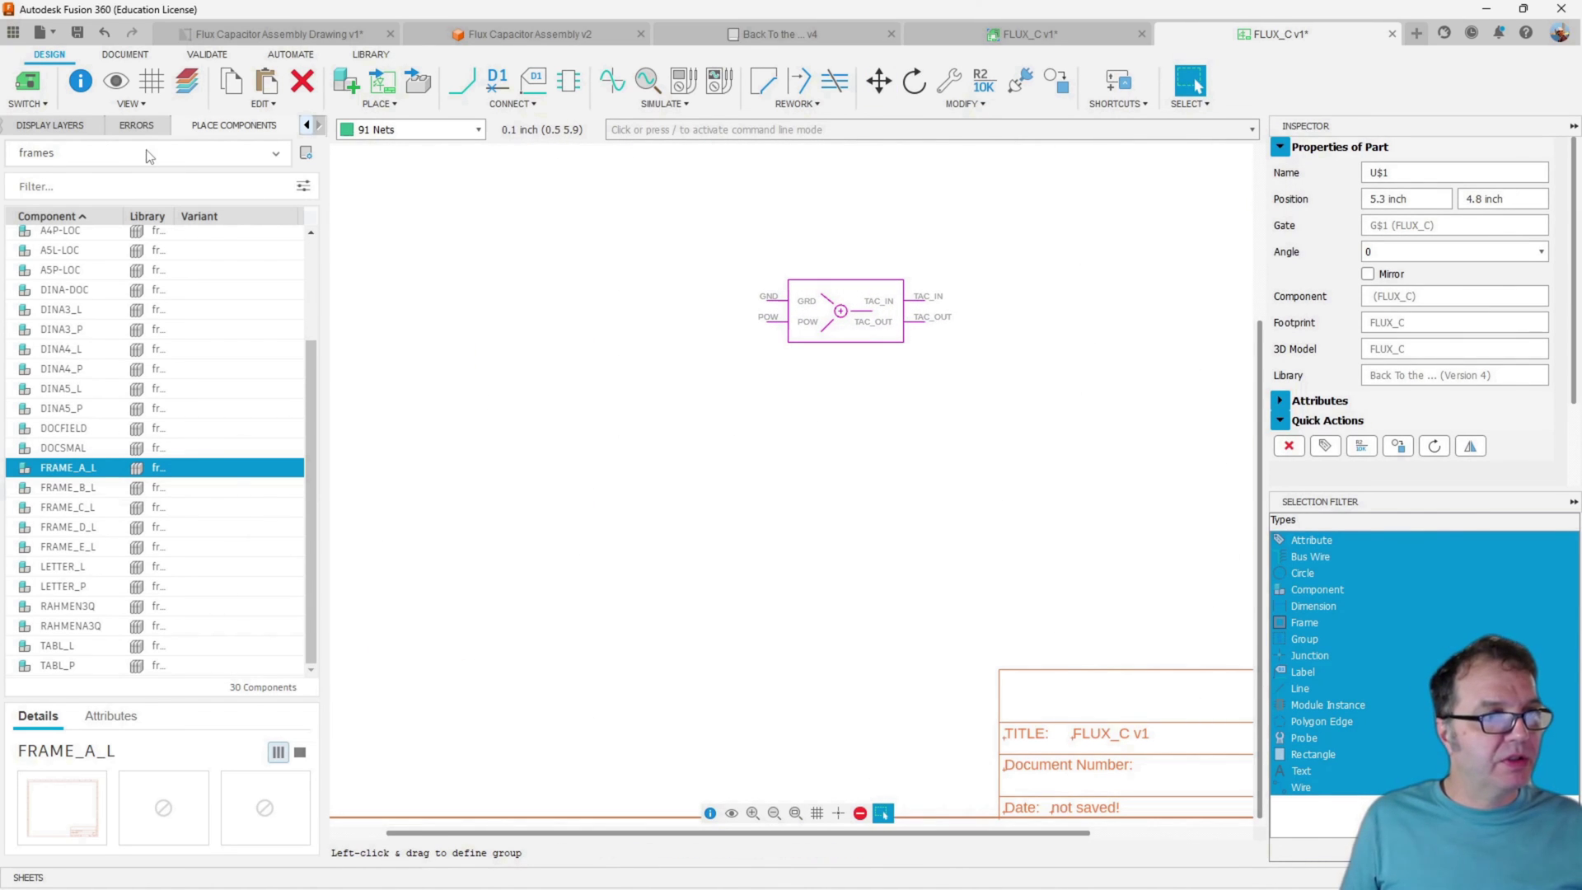
Place two C-POL-US capacitors, variant RADIAL-11MM-DIA, from the Capacitor library side by side to the lower left of the FLUX_C symbol
left_click(149, 156)
type("ca")
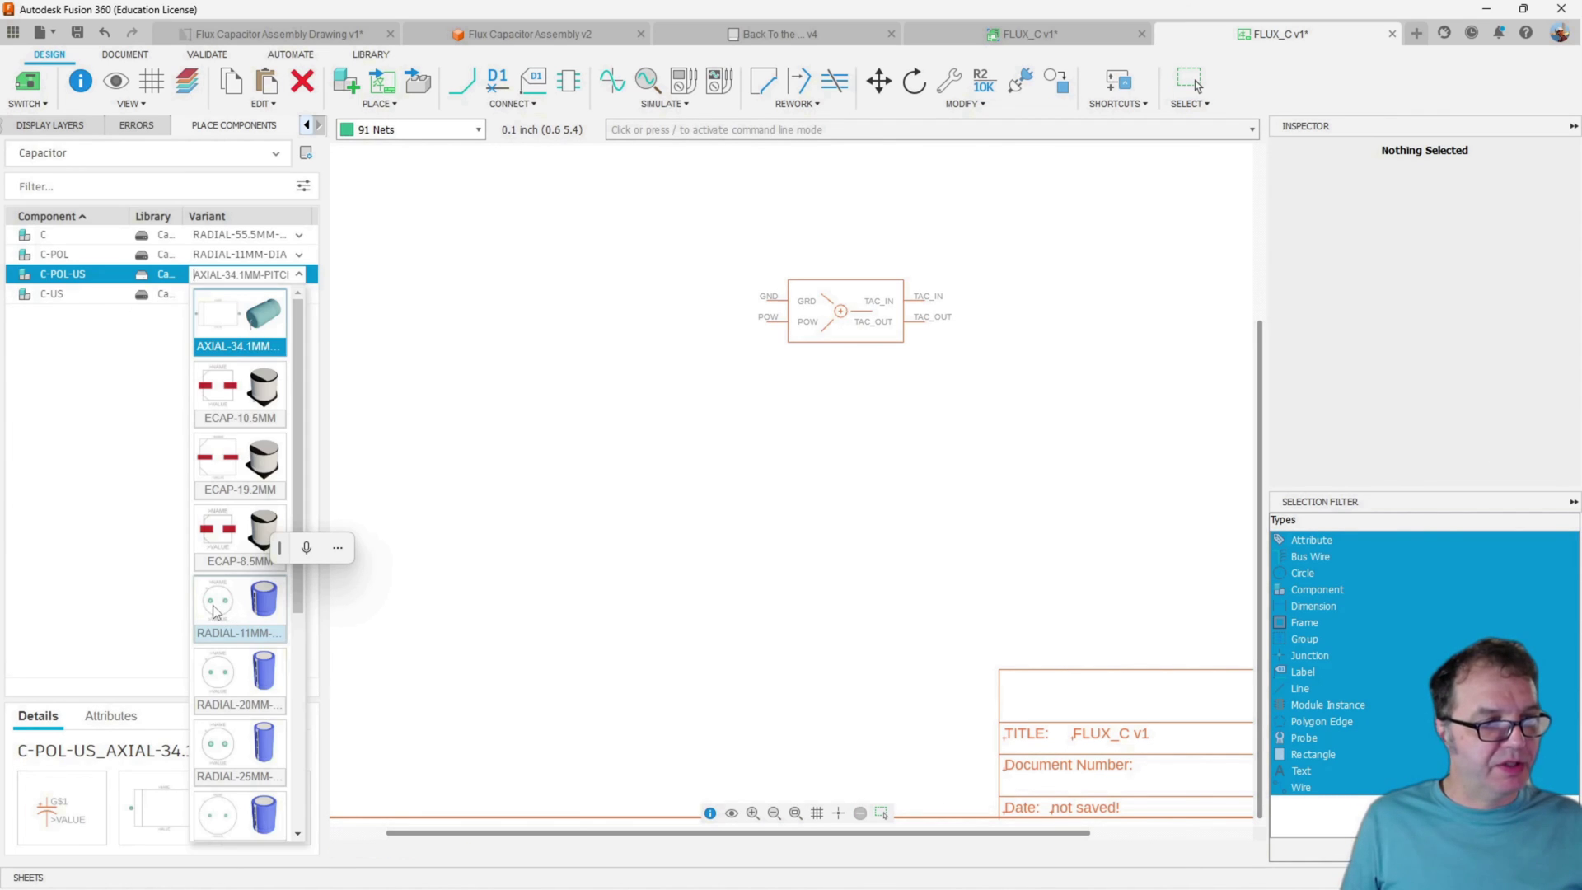
left_click(216, 612)
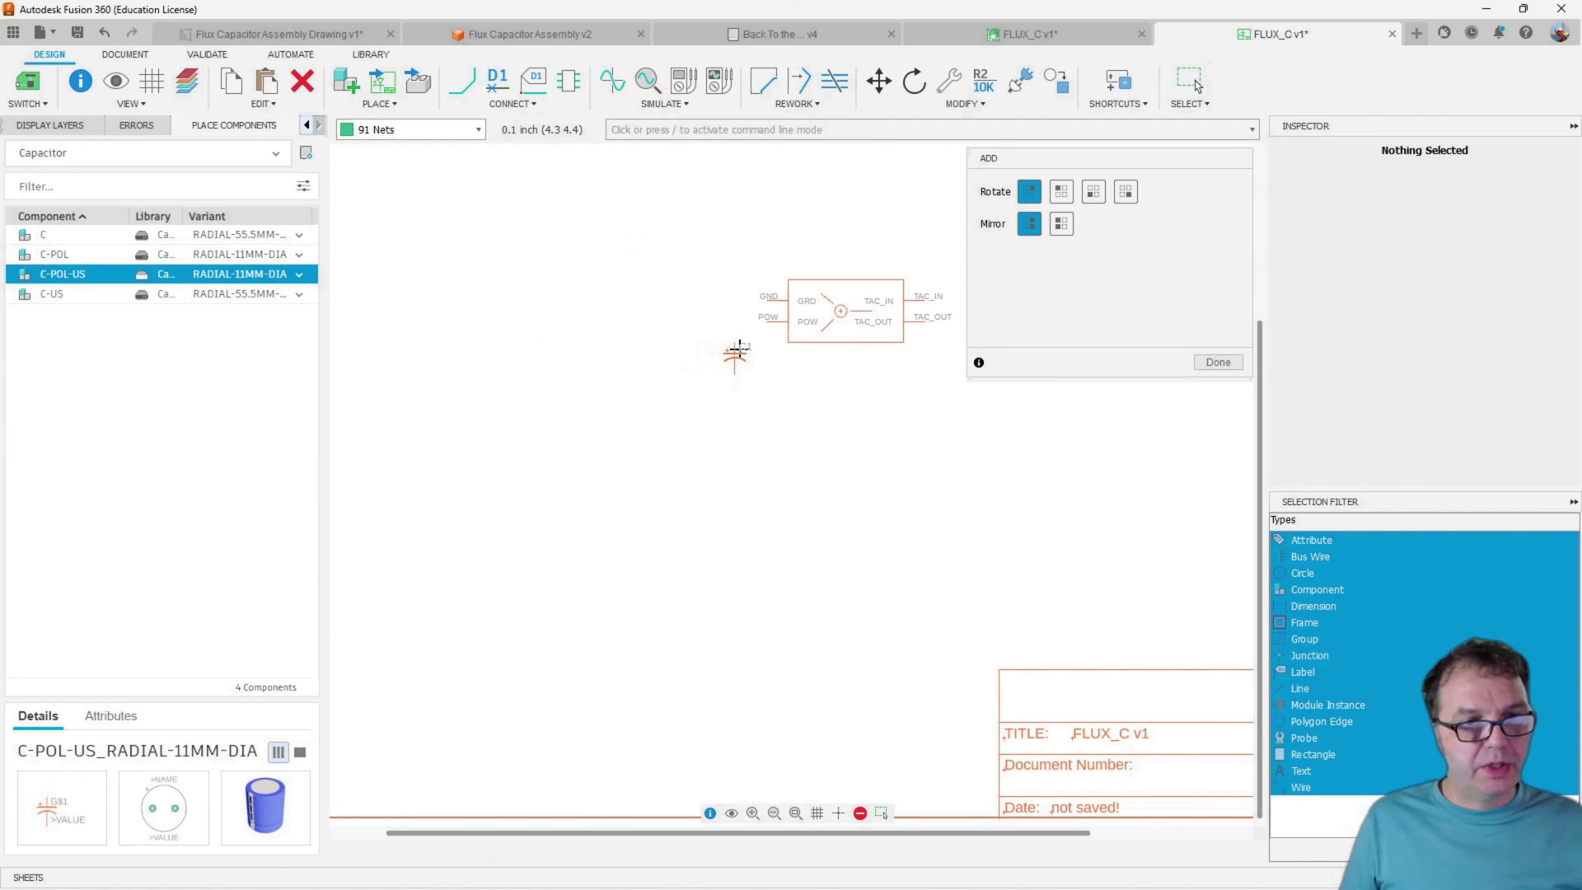
left_click(650, 353)
left_click(694, 352)
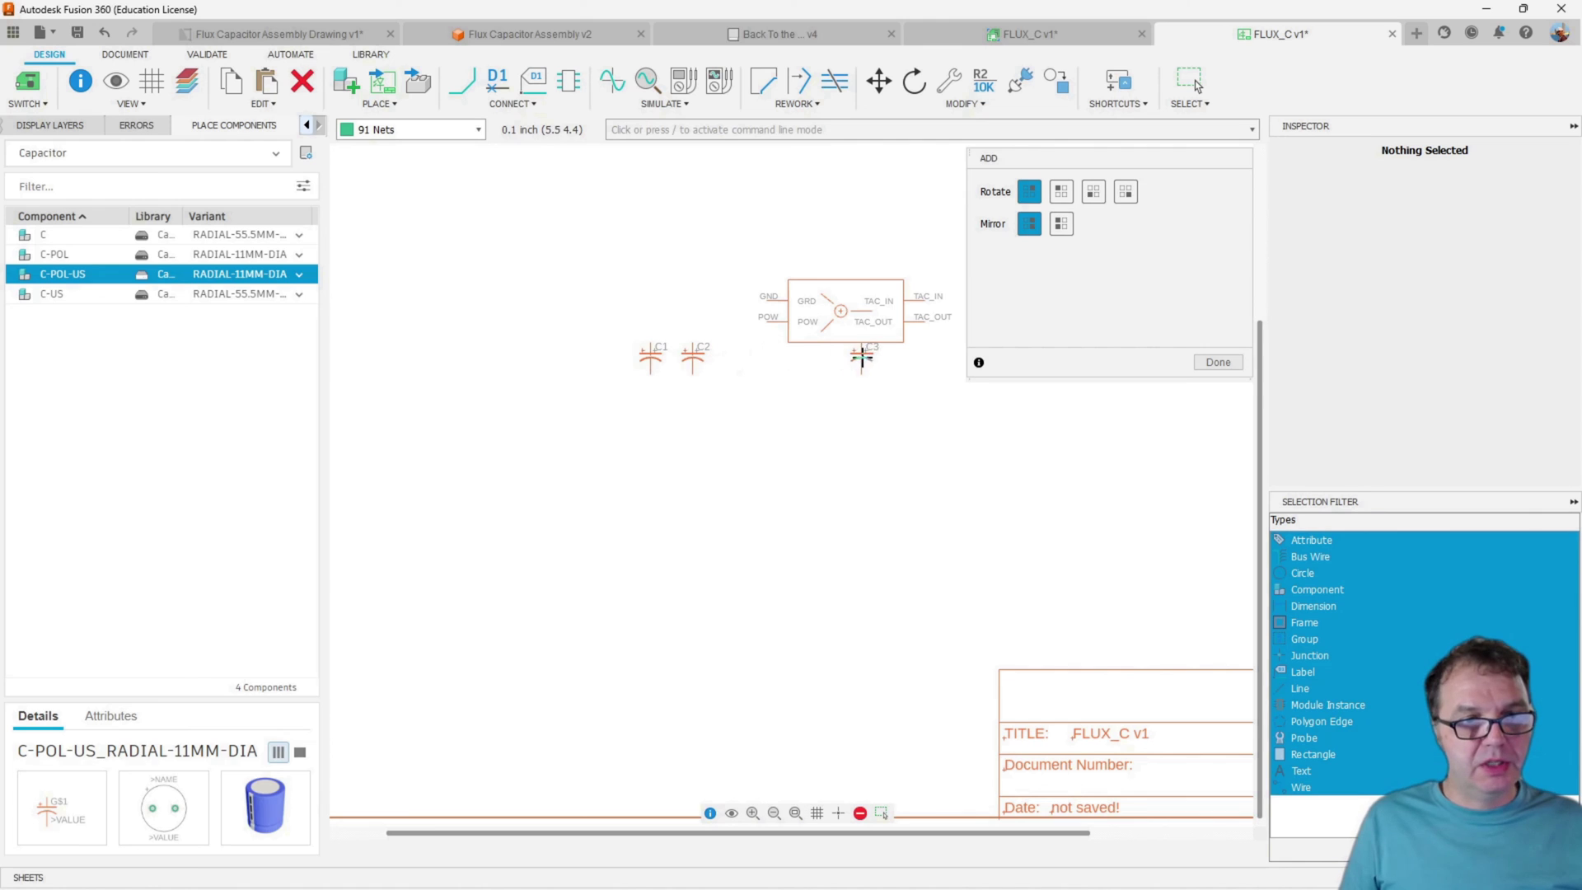
Place two R-US resistors from the Resistor library, rotated 90 degrees, one above the other to the right of the FLUX_C symbol
left_click(99, 157)
left_click(126, 346)
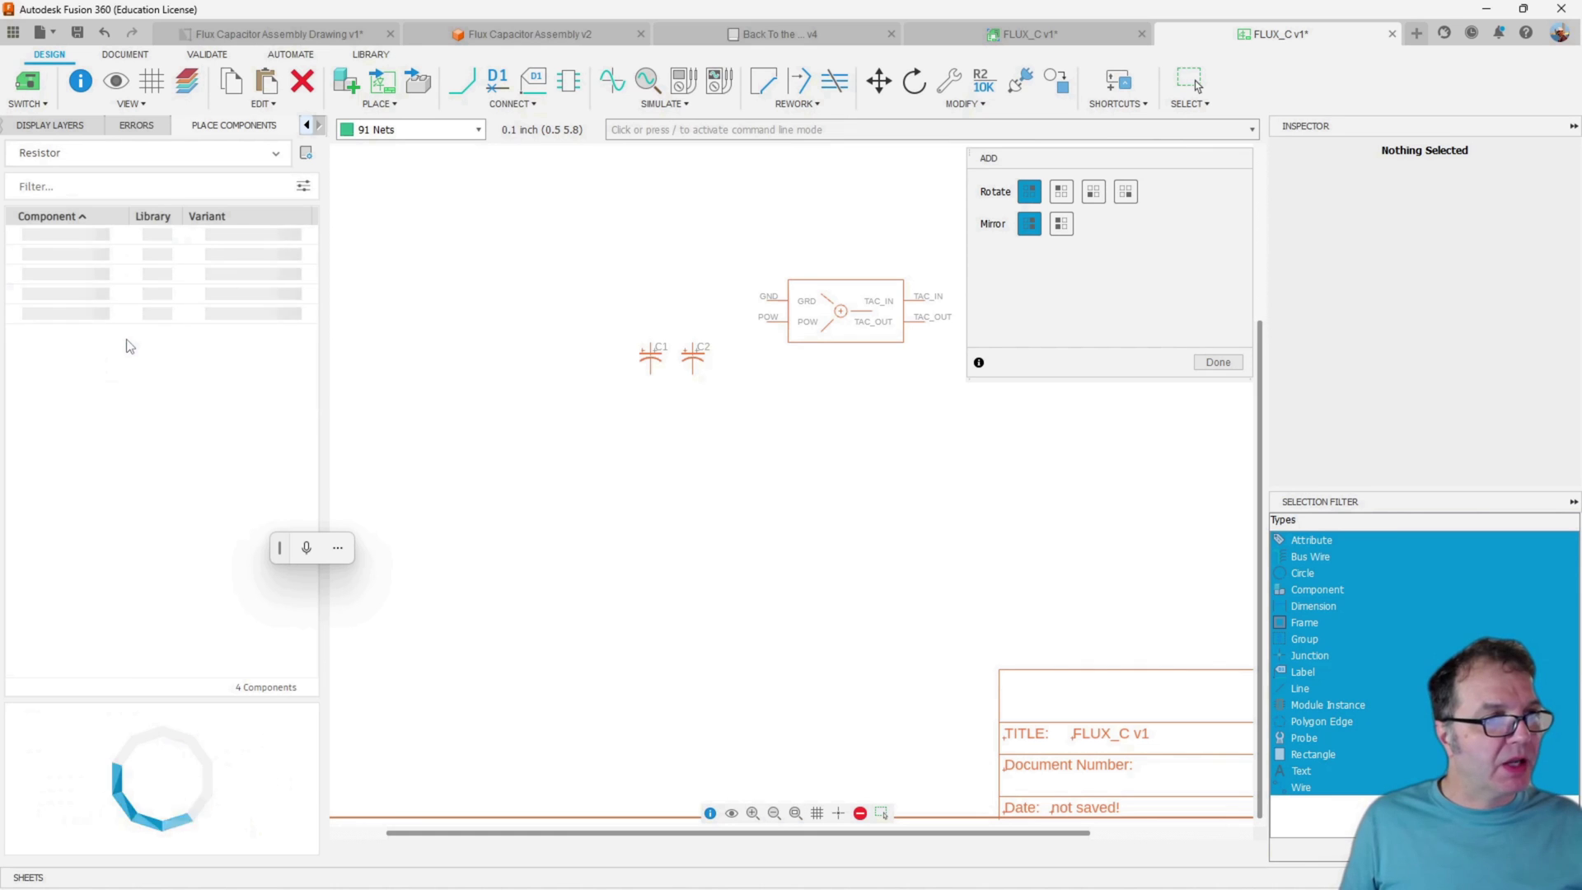
left_click(52, 274)
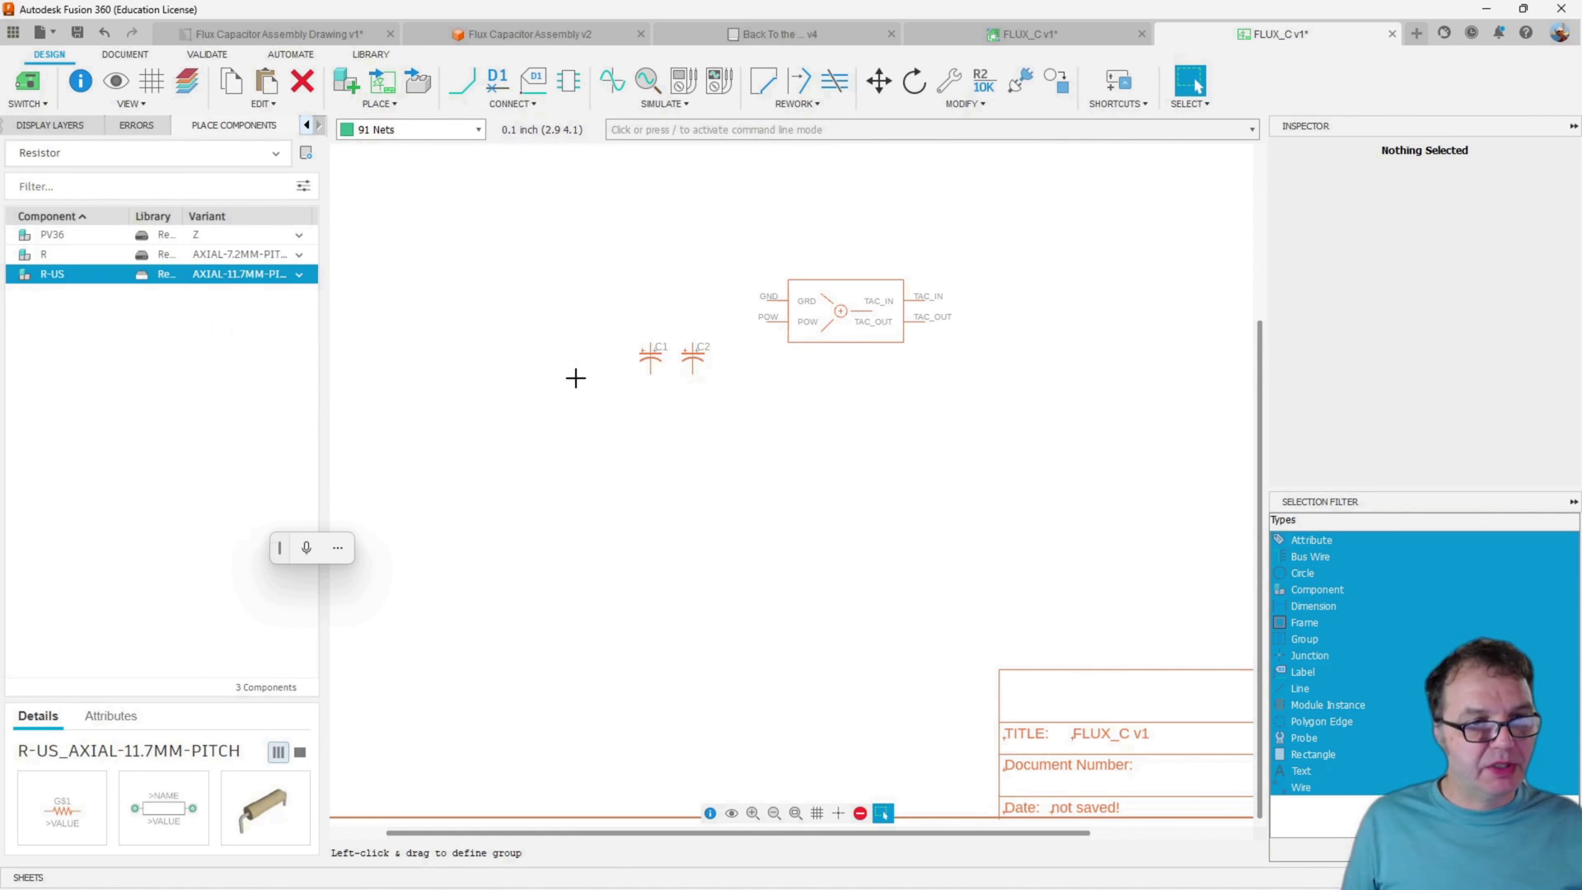
scroll(628, 281, "down", 3)
right_click(857, 263)
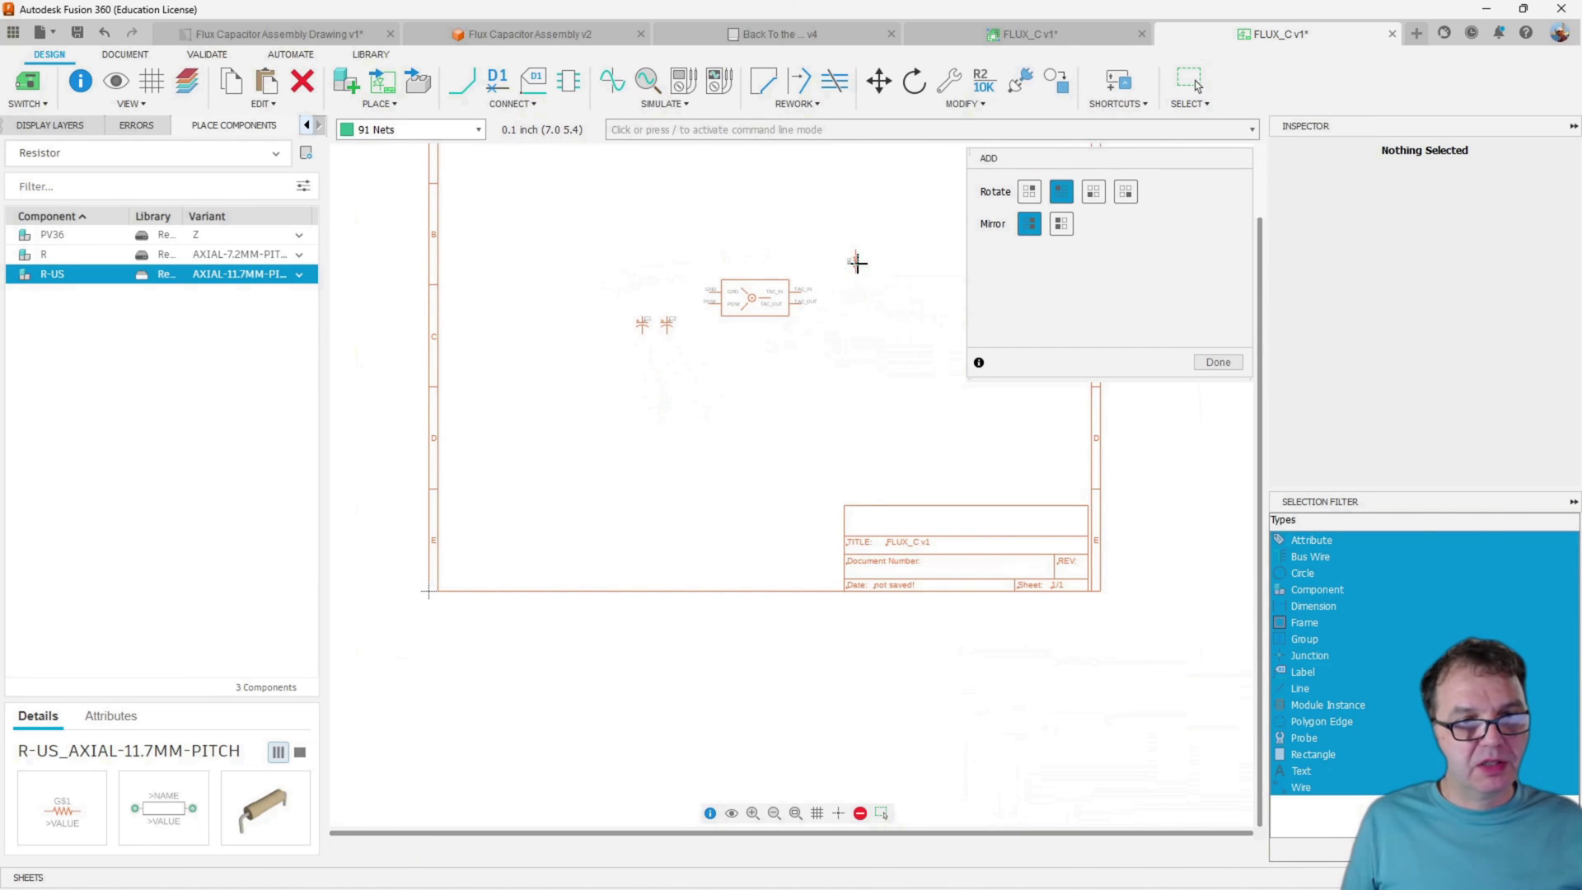
right_click(861, 256)
right_click(861, 255)
right_click(862, 255)
right_click(862, 254)
left_click(862, 255)
left_click(862, 346)
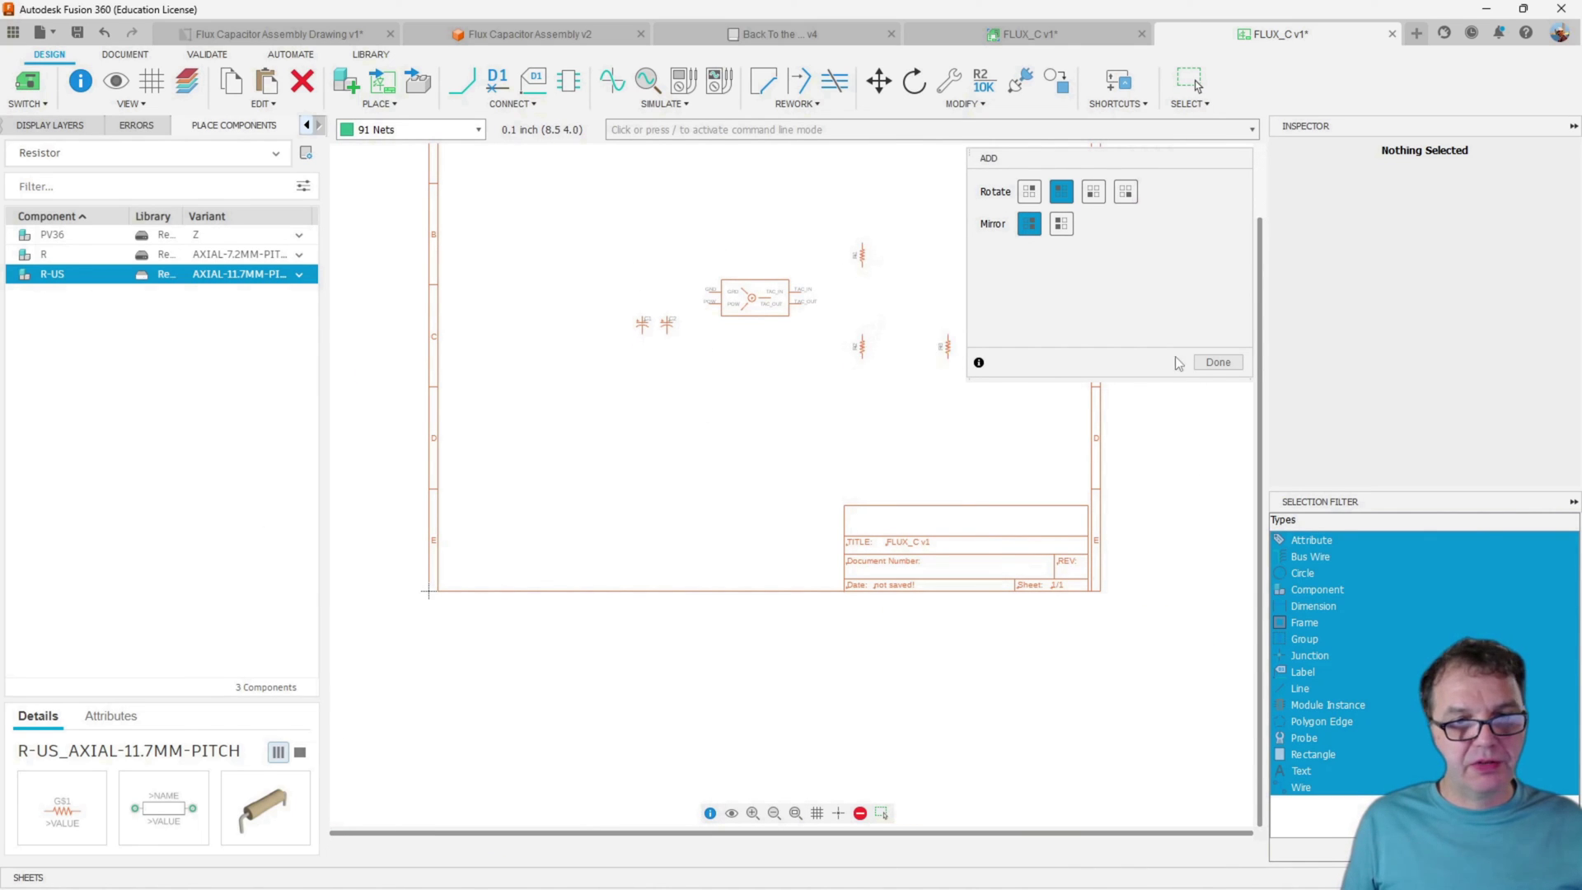
left_click(1217, 363)
Place one PNP_ transistor, variant _SOT23-BEC, from the Transistor library between the two resistors
left_click(140, 153)
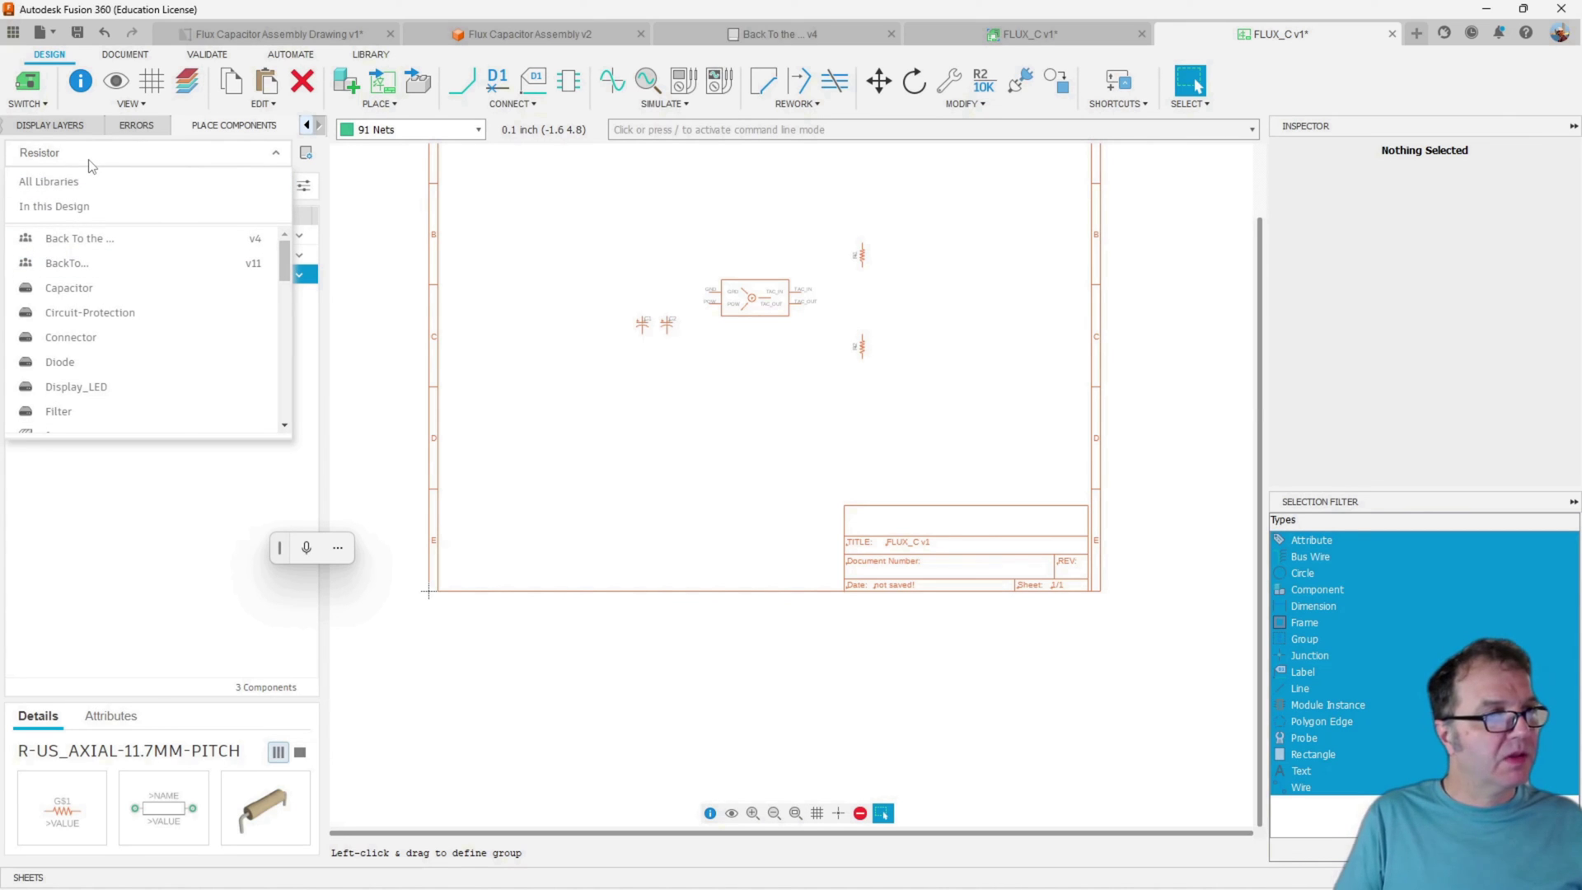
type("Tr")
left_click(177, 287)
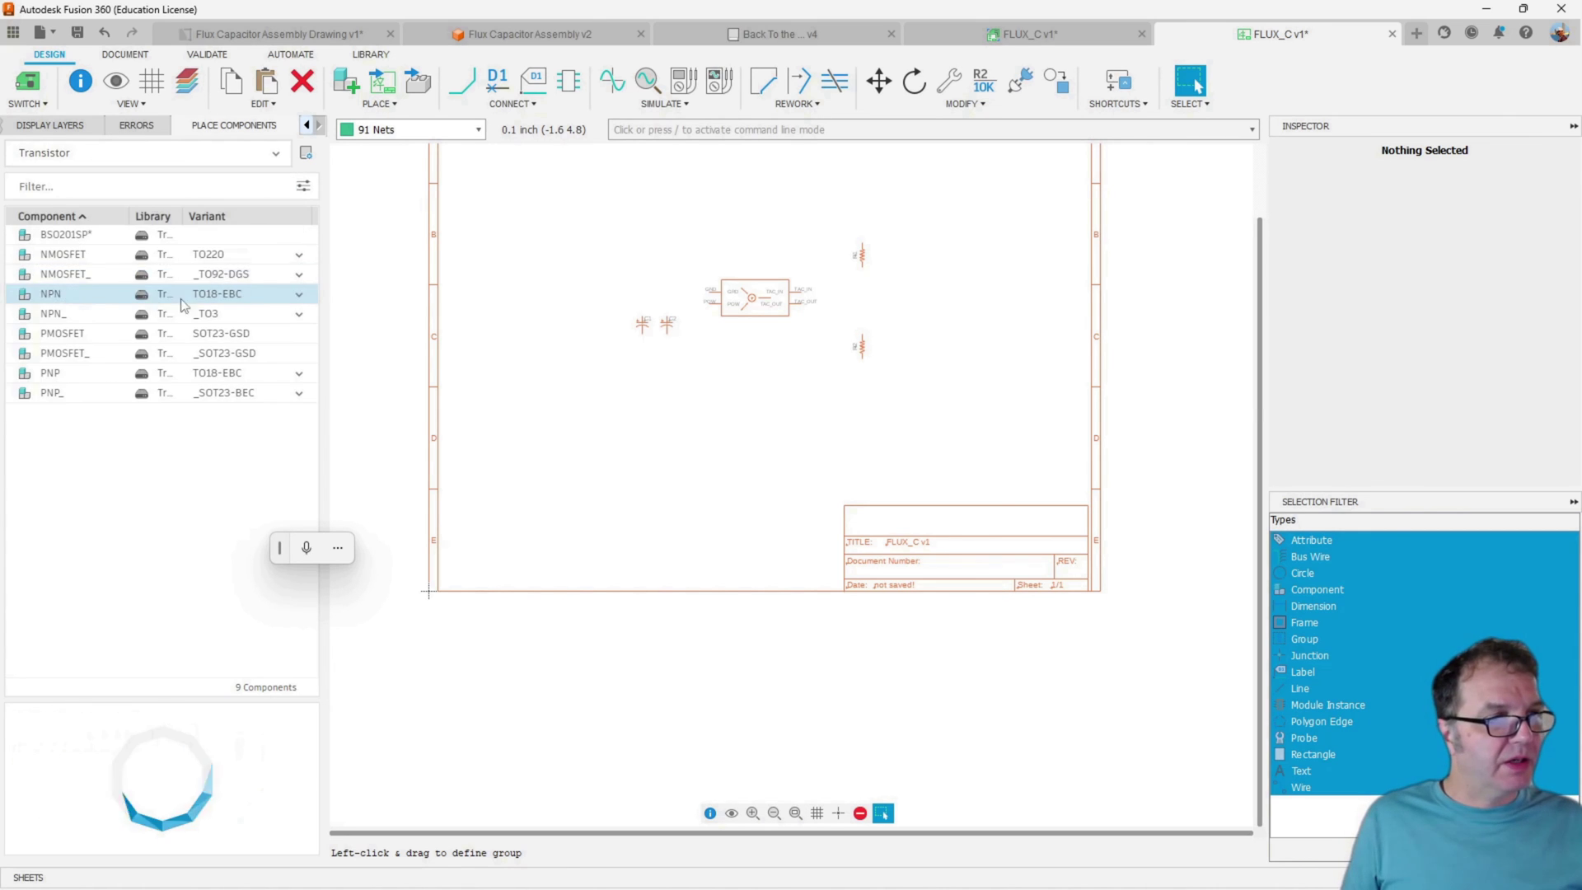
left_click(90, 275)
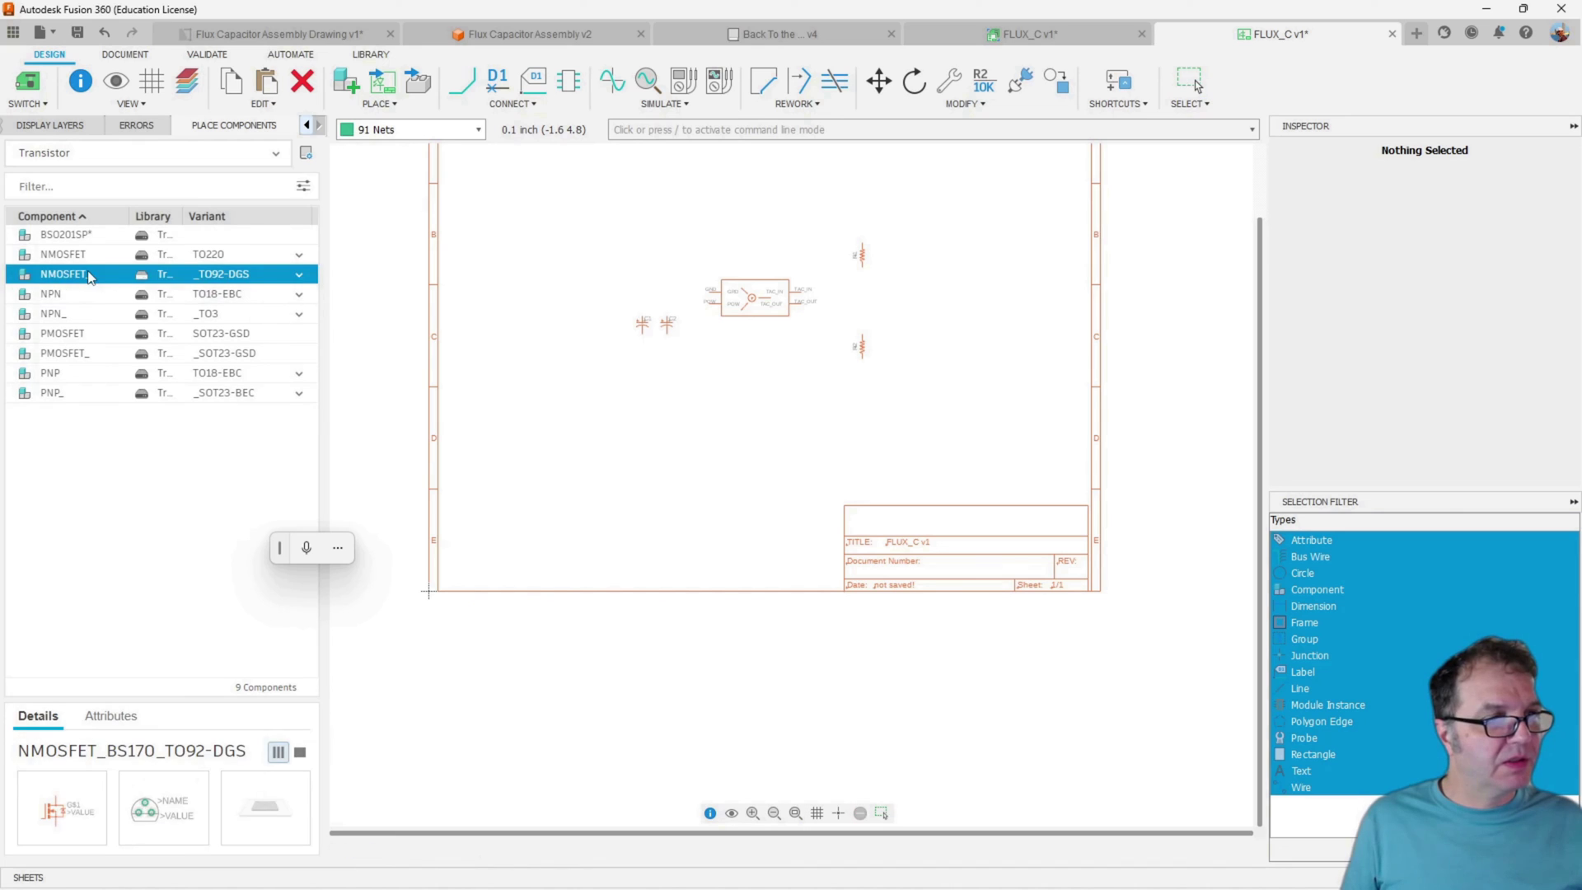
left_click(299, 275)
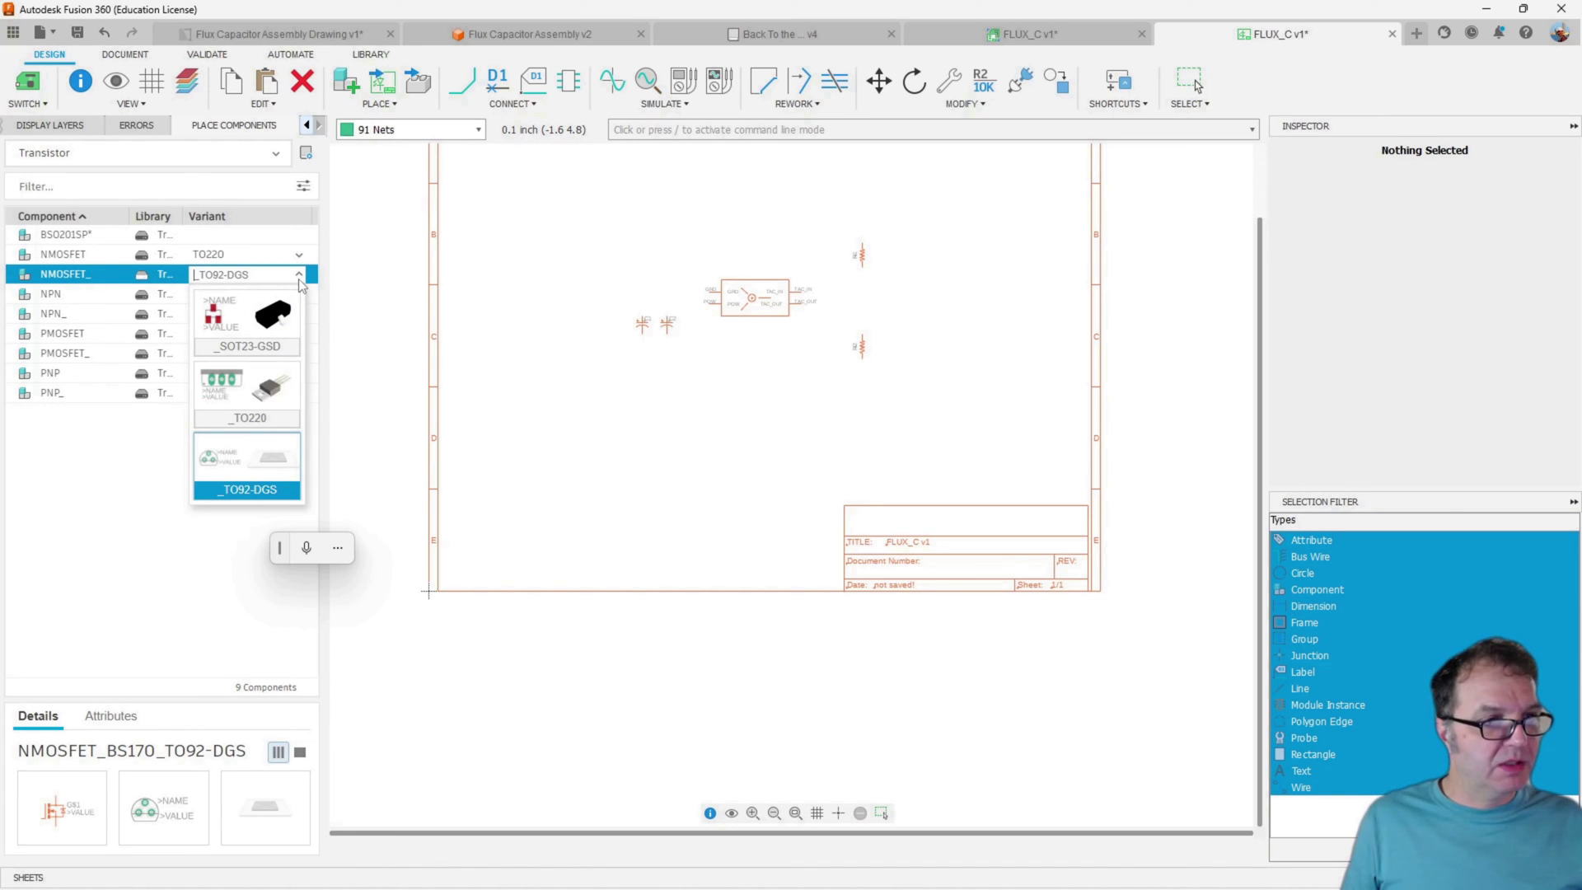
left_click(262, 389)
double_click(262, 392)
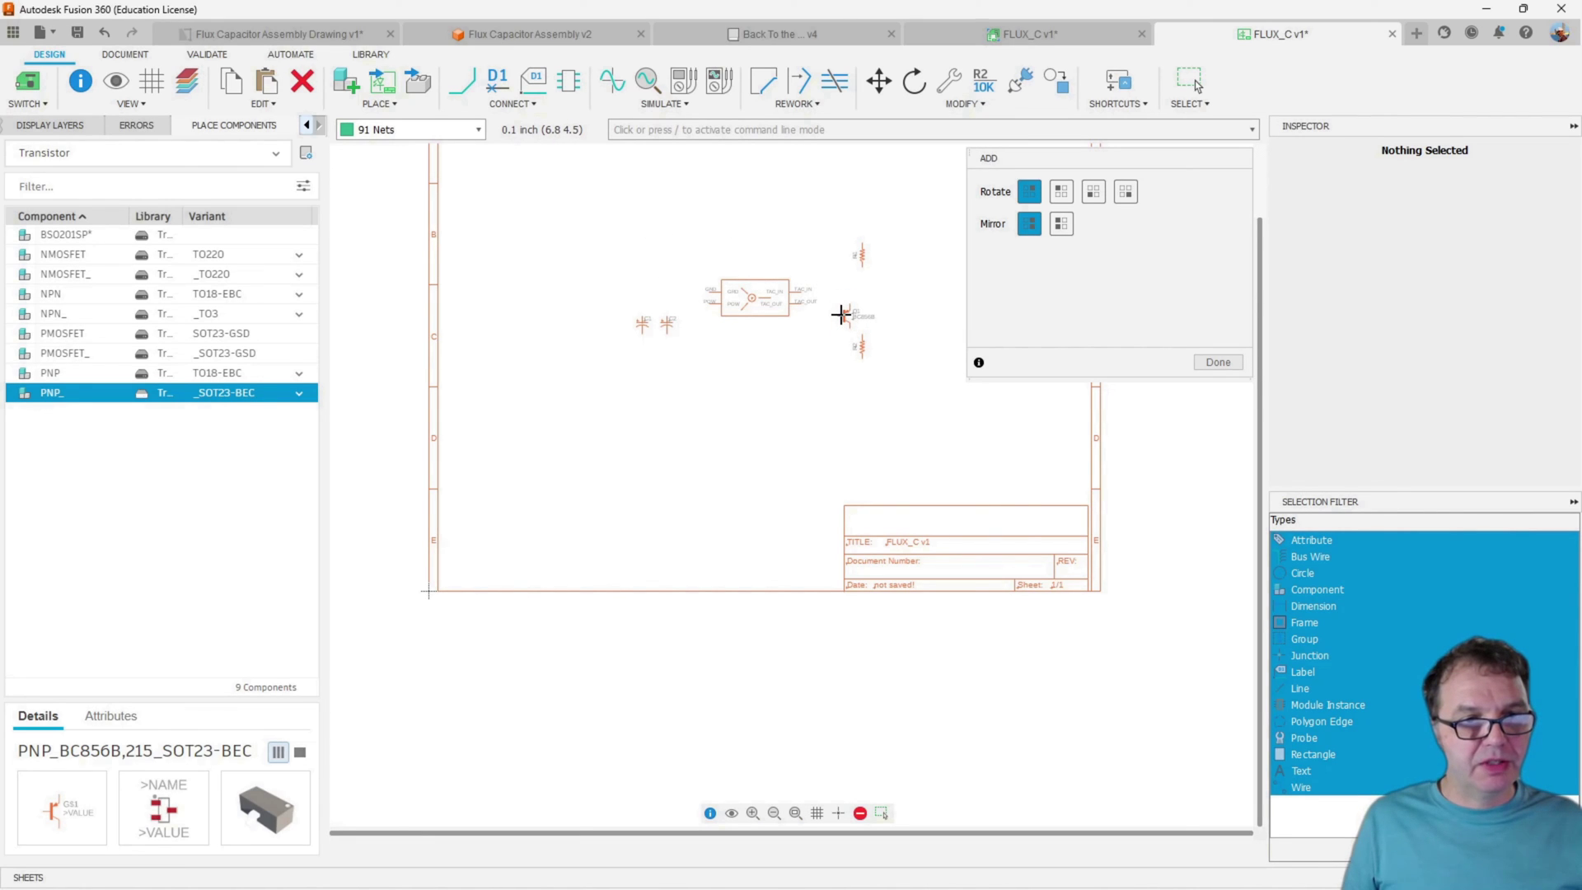
left_click(840, 314)
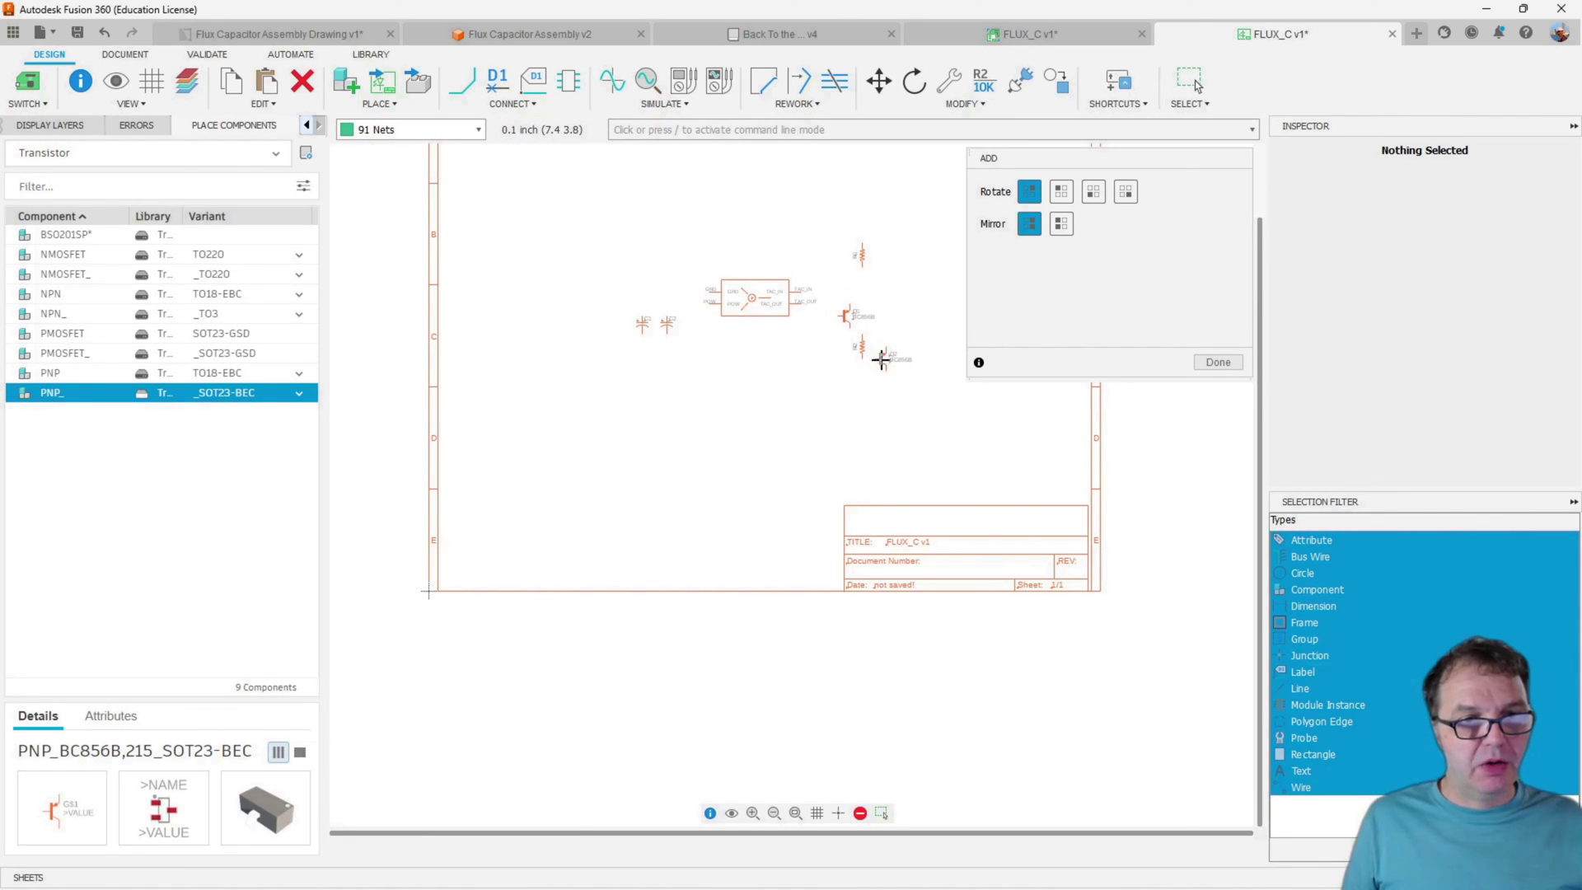
left_click(1218, 362)
Move R2 above the capacitors, and wire TAC_OUT to the base of Q1 and the lower end of R1 to its emitter
left_click_drag(860, 346, 635, 251)
scroll(745, 244, "up", 2)
left_click(462, 81)
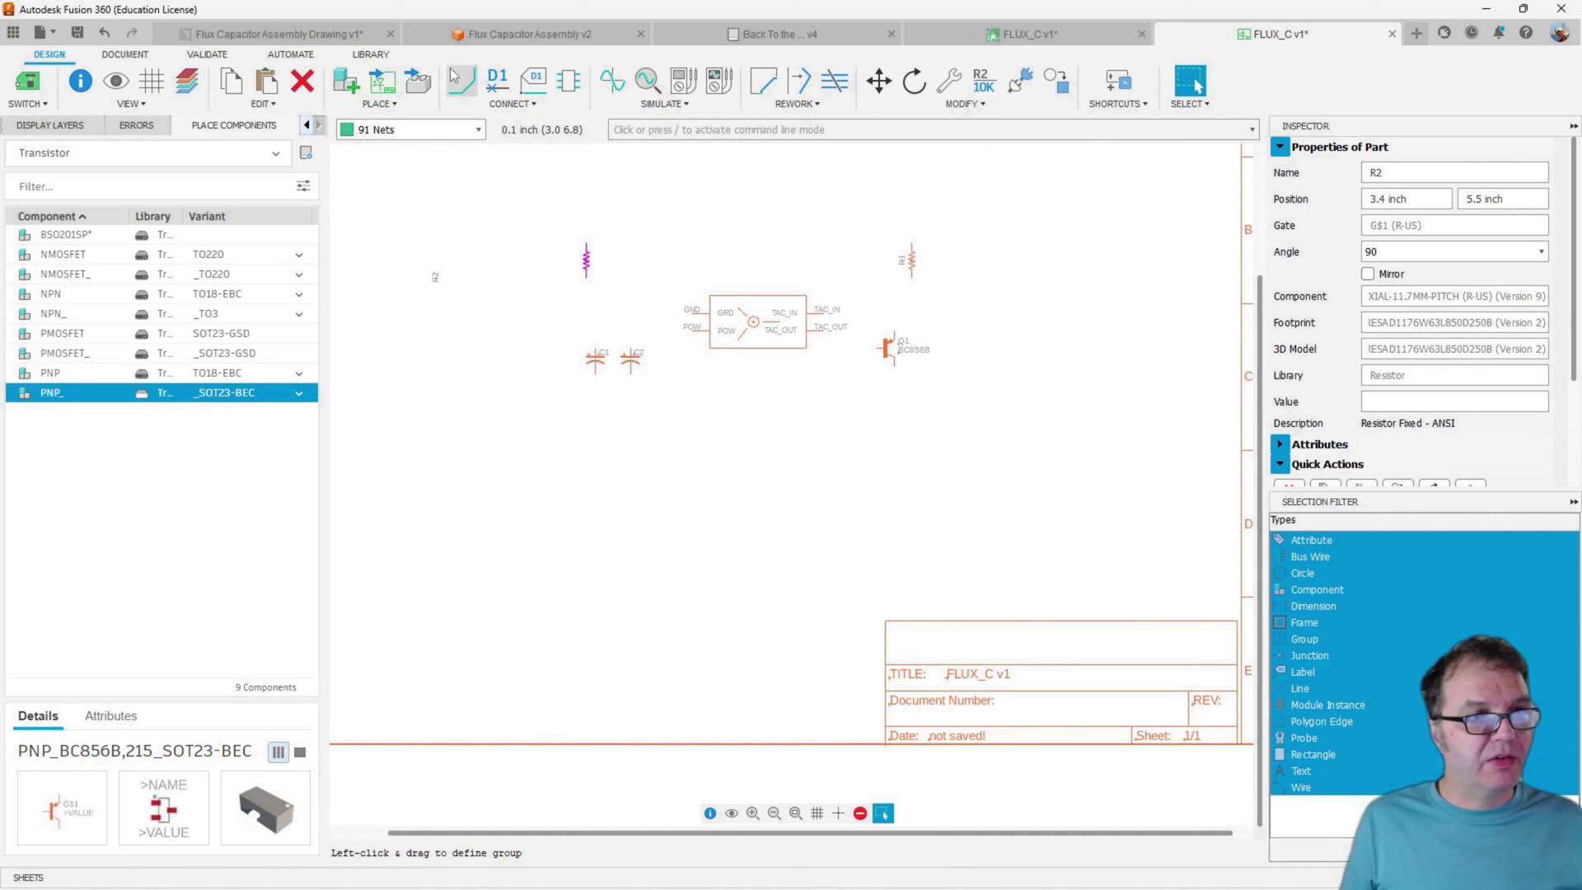
left_click(849, 331)
left_click(879, 347)
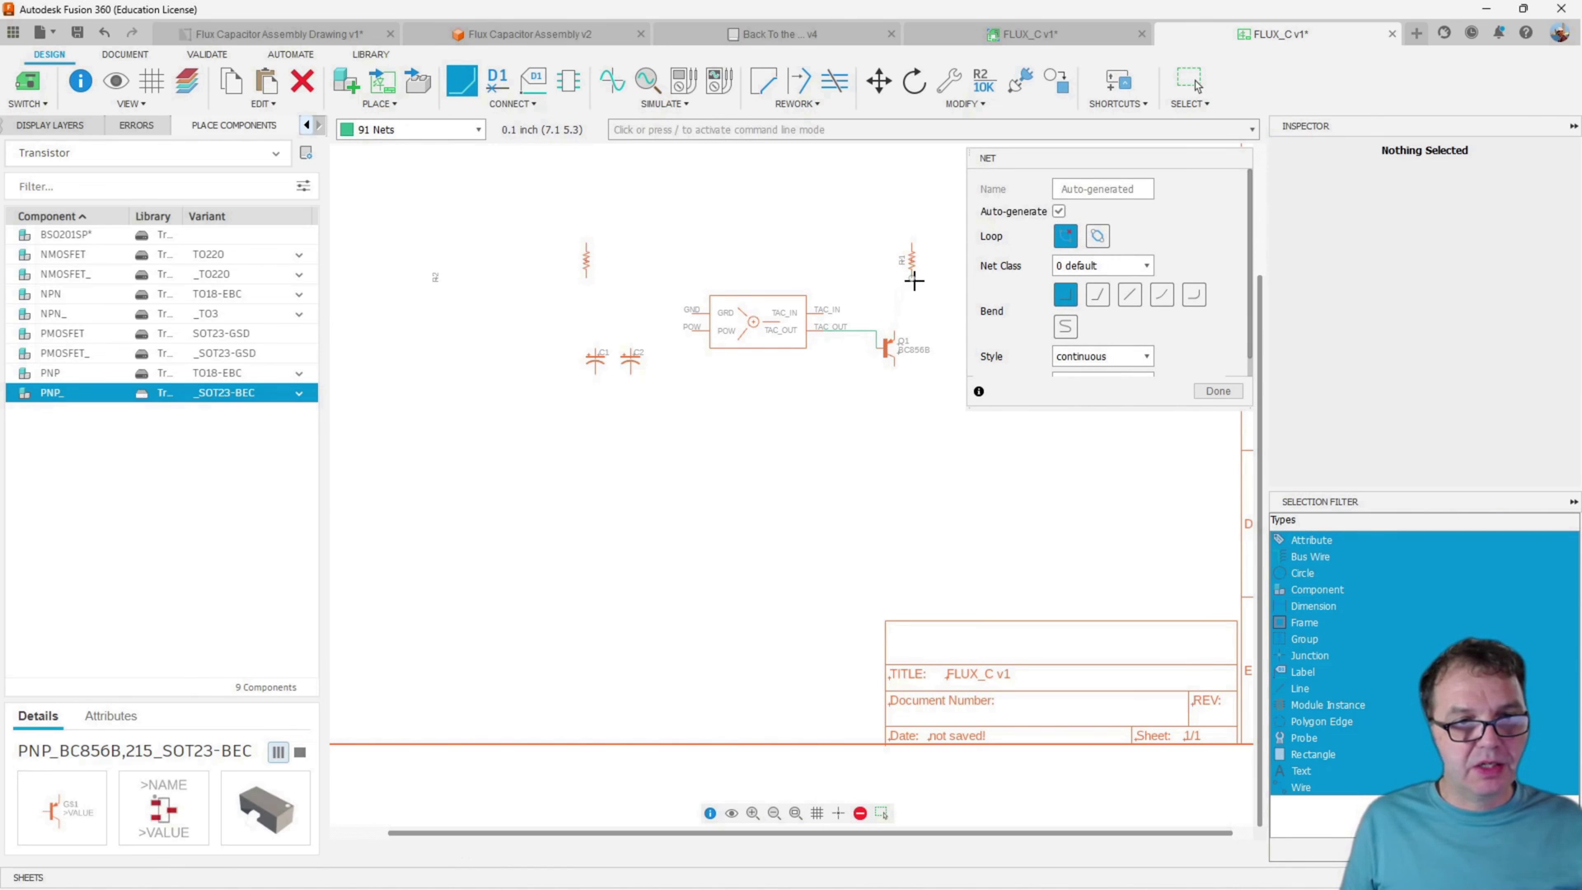
left_click(913, 279)
left_click(895, 330)
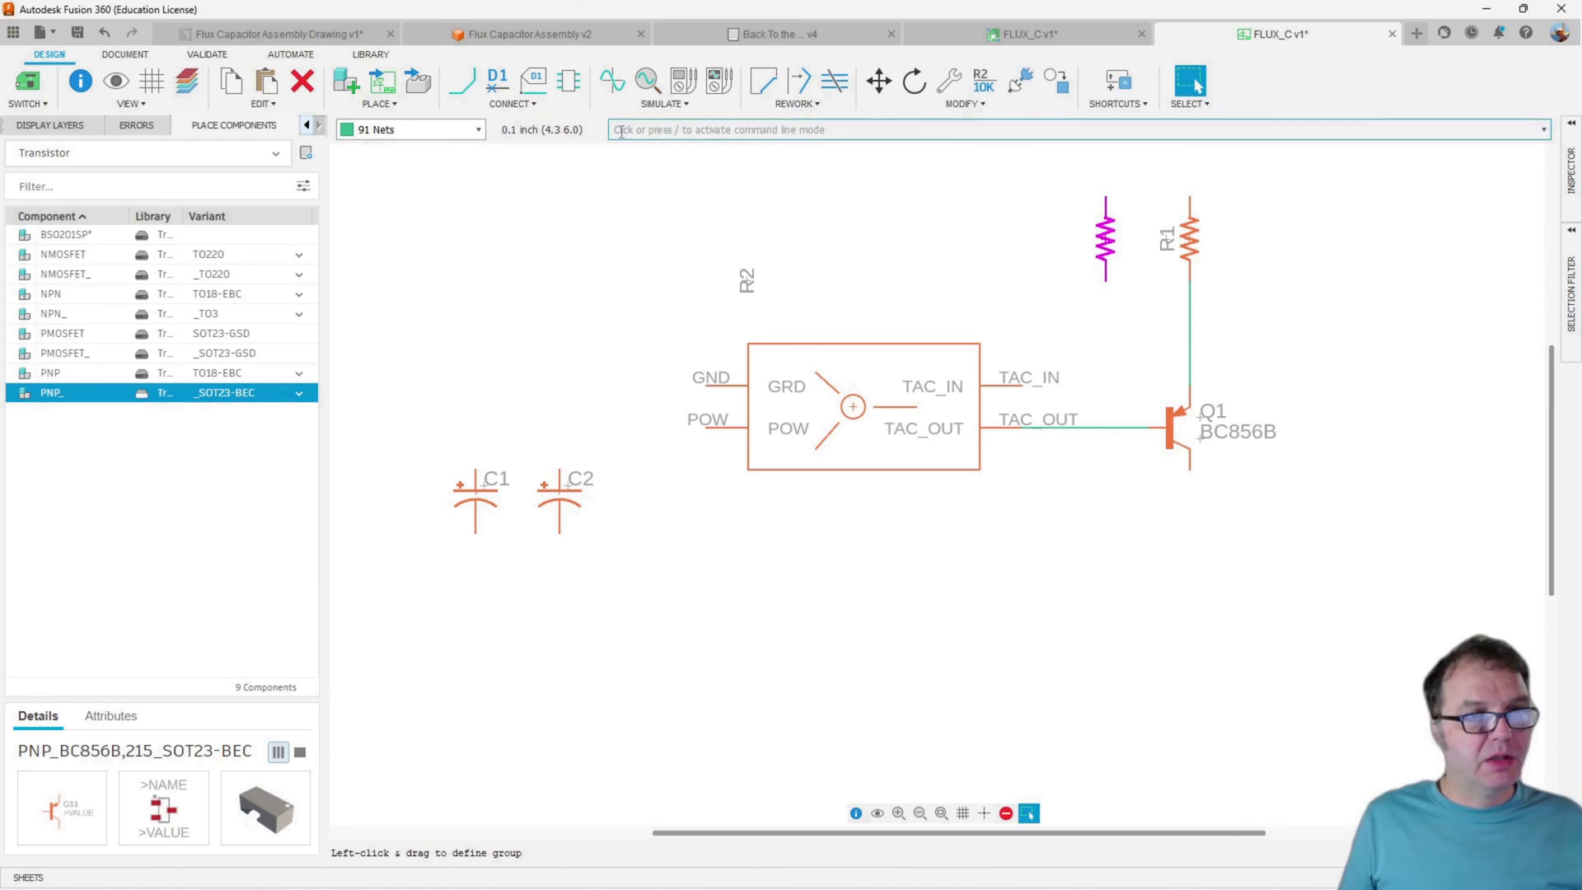
Draw nets from the TAC_IN pin to the lower end of R2 and from the POW pin to the positive pins of C1 and C2
left_click(462, 81)
left_click(1022, 386)
left_click(1106, 281)
left_click(706, 428)
left_click(476, 470)
left_click(559, 470)
left_click(558, 427)
Place a 12V symbol from the Power_Symbols library to the left of C1, rotated to line up with the POW net
left_click(102, 153)
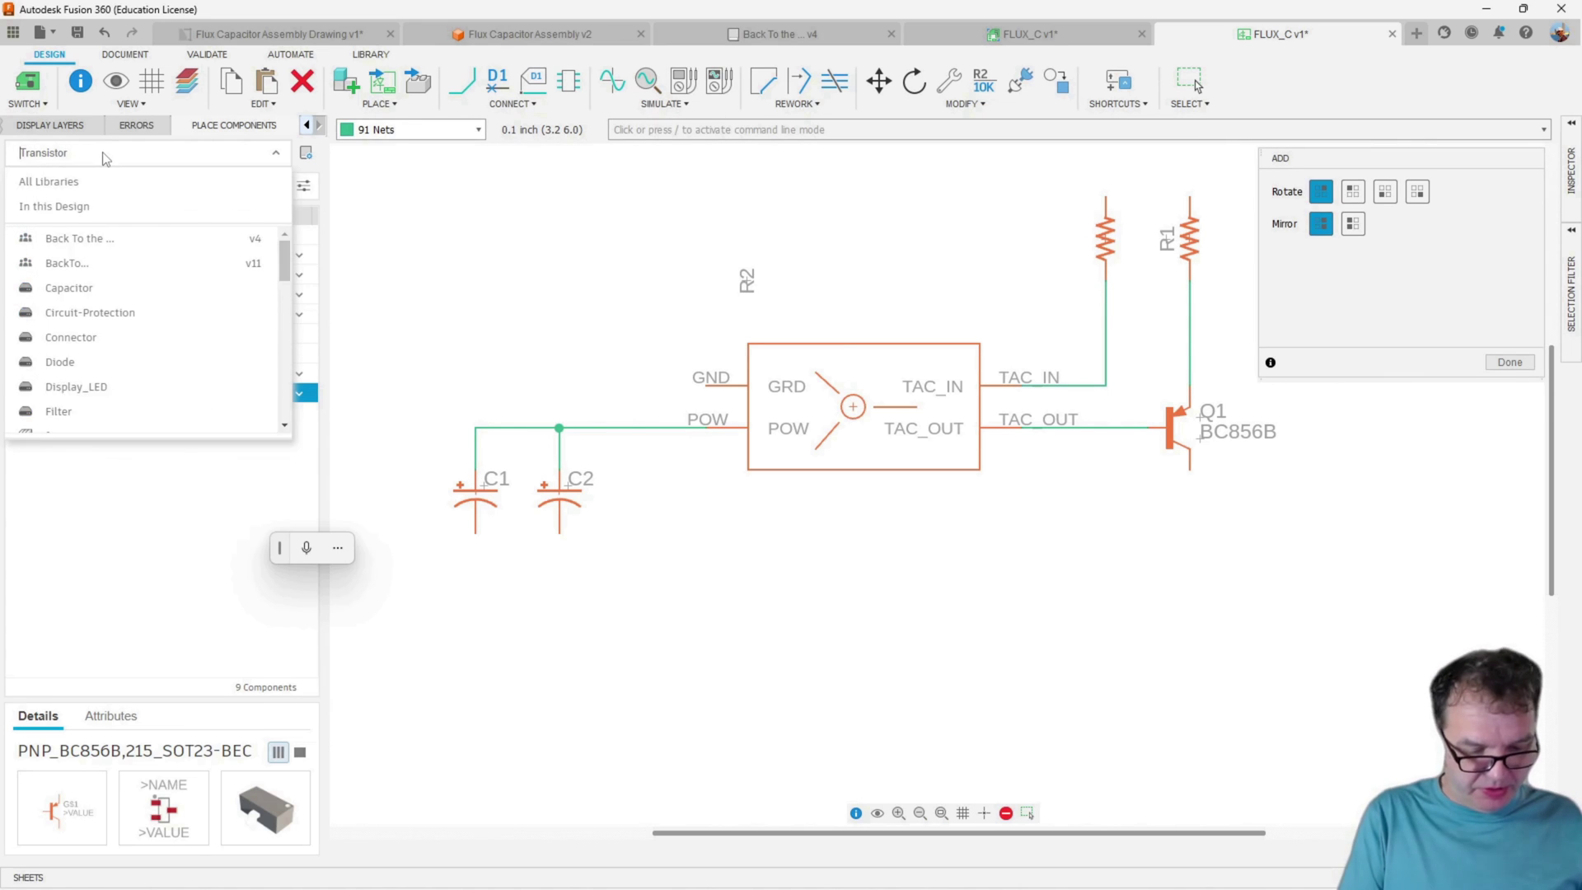
type("icl")
key("BackSpace")
key("BackSpace")
key("BackSpace")
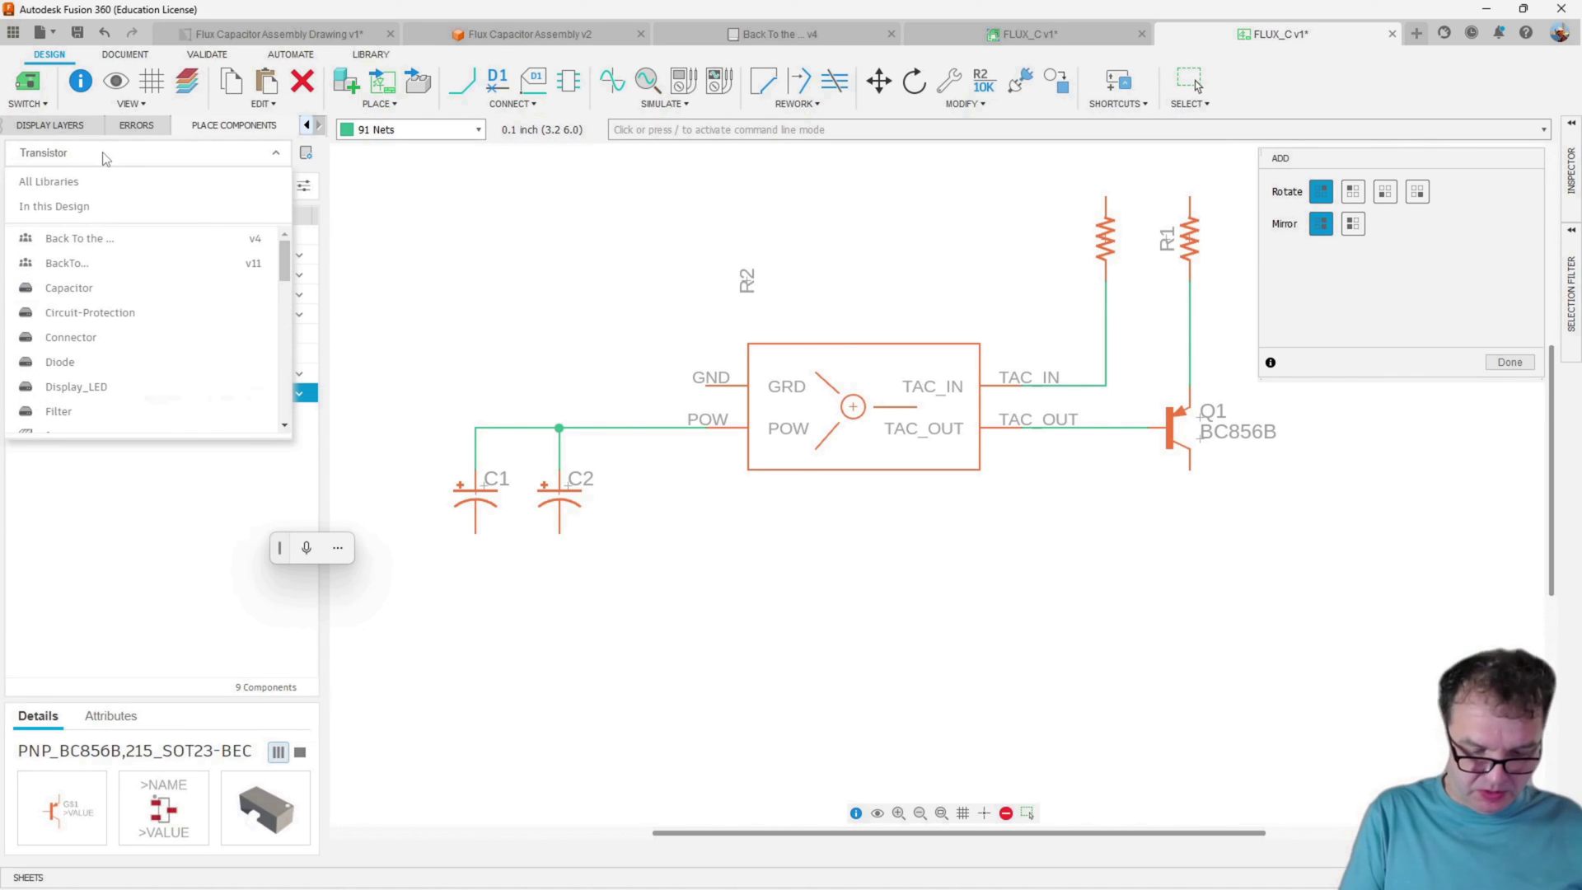
type("pow")
left_click(74, 258)
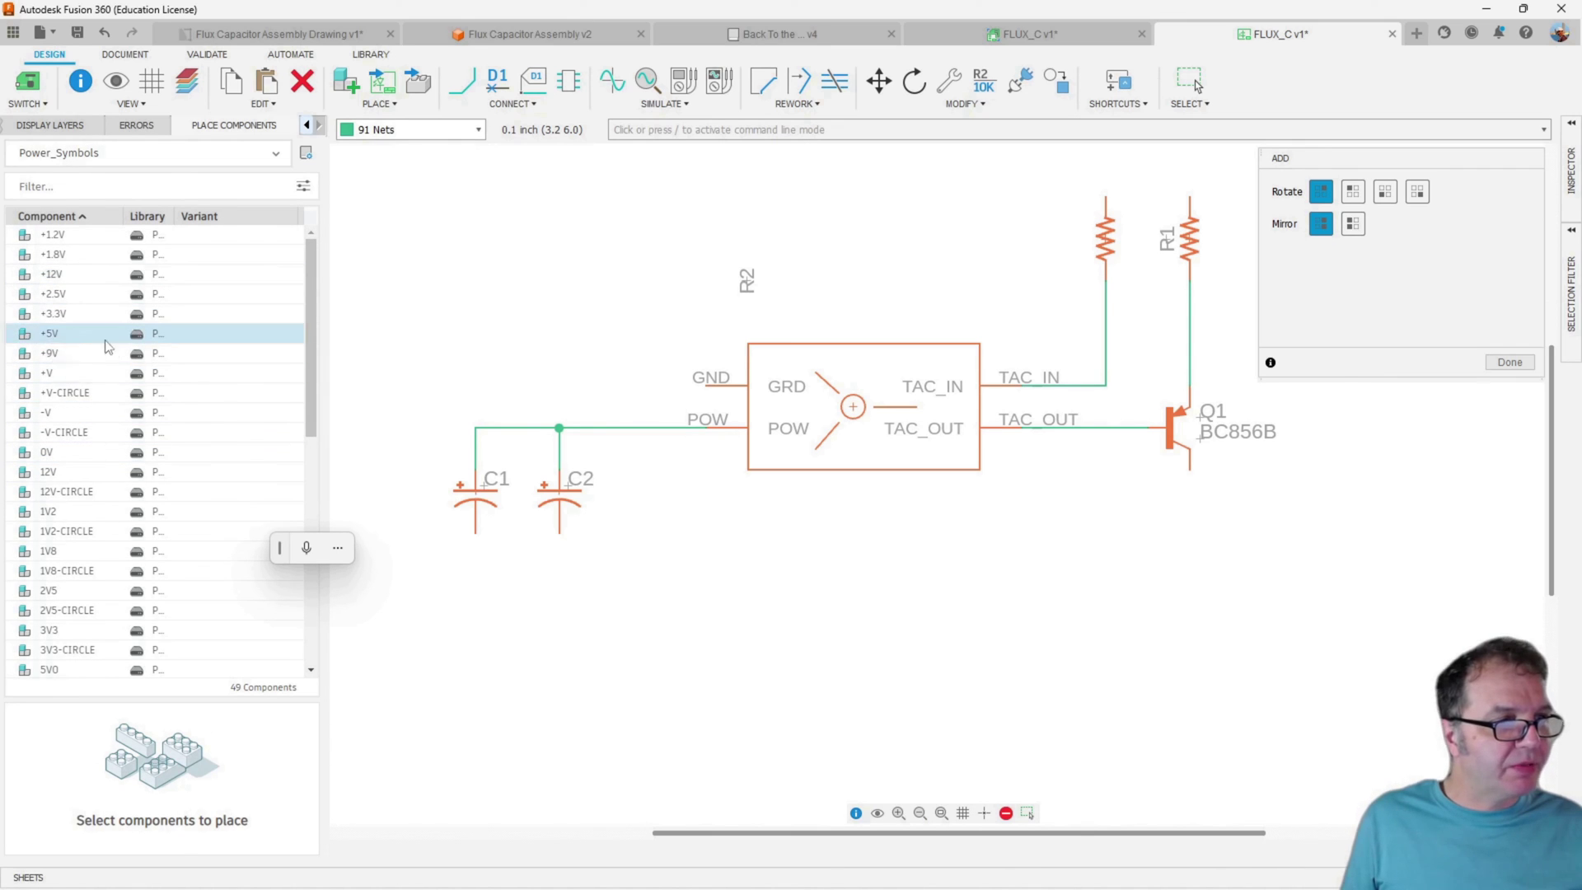
left_click(50, 472)
double_click(49, 472)
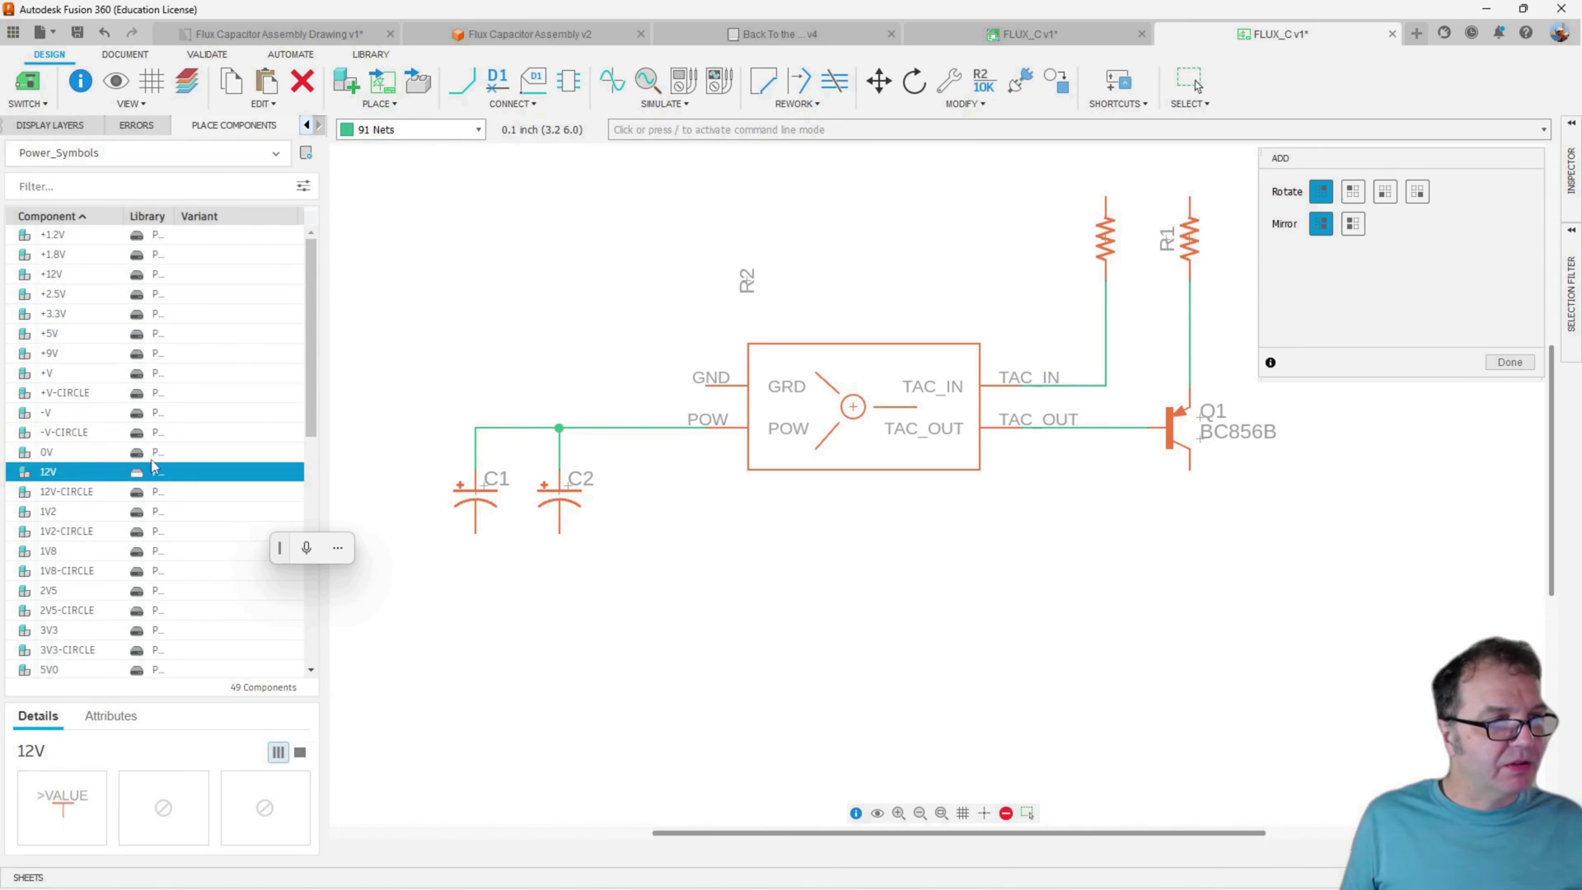
right_click(453, 391)
left_click(413, 427)
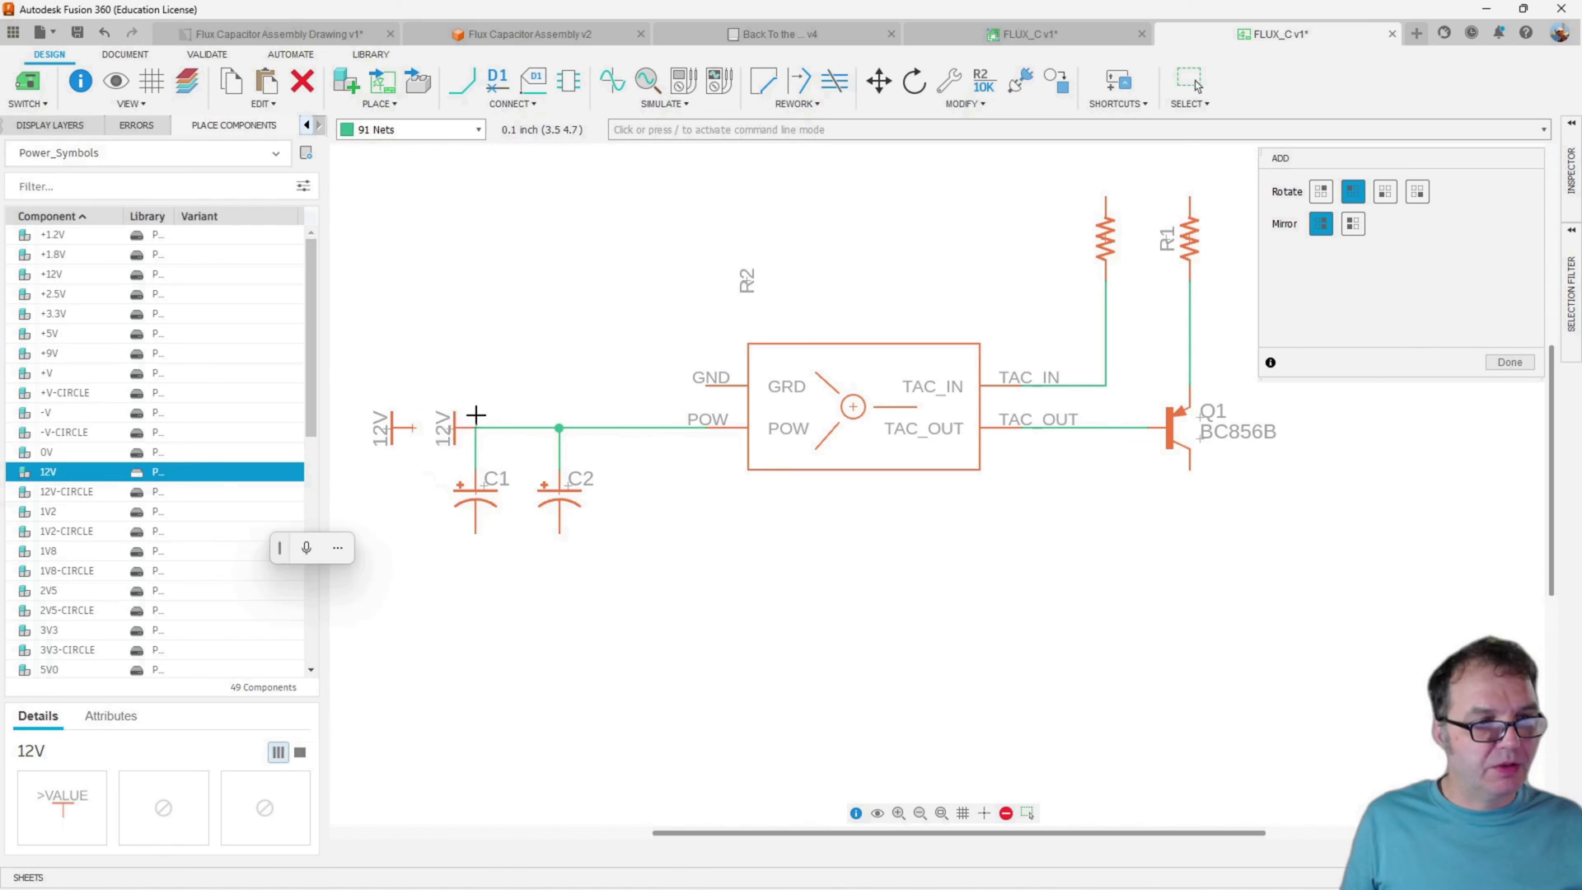
Connect the POW net above C1 to the 12V symbol with a net
left_click(462, 82)
left_click(475, 429)
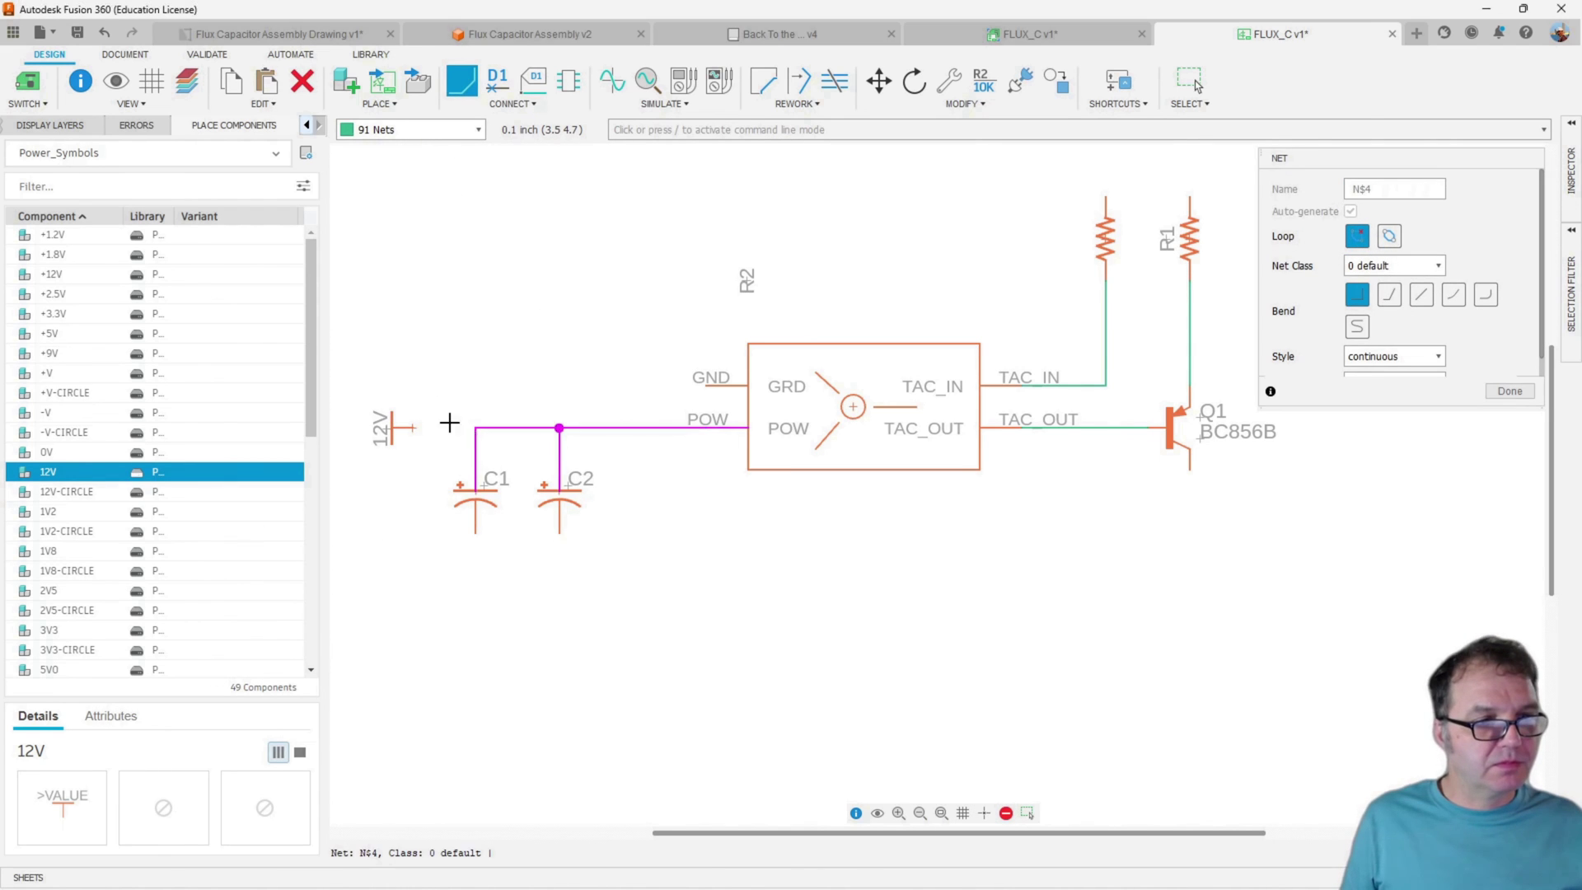
left_click(413, 428)
left_click(812, 474)
Place GND symbols from the Power_Symbols library on the lower pins of C2 and C1, accepting GND as the value
scroll(117, 638, "down", 5)
left_click(119, 637)
double_click(119, 636)
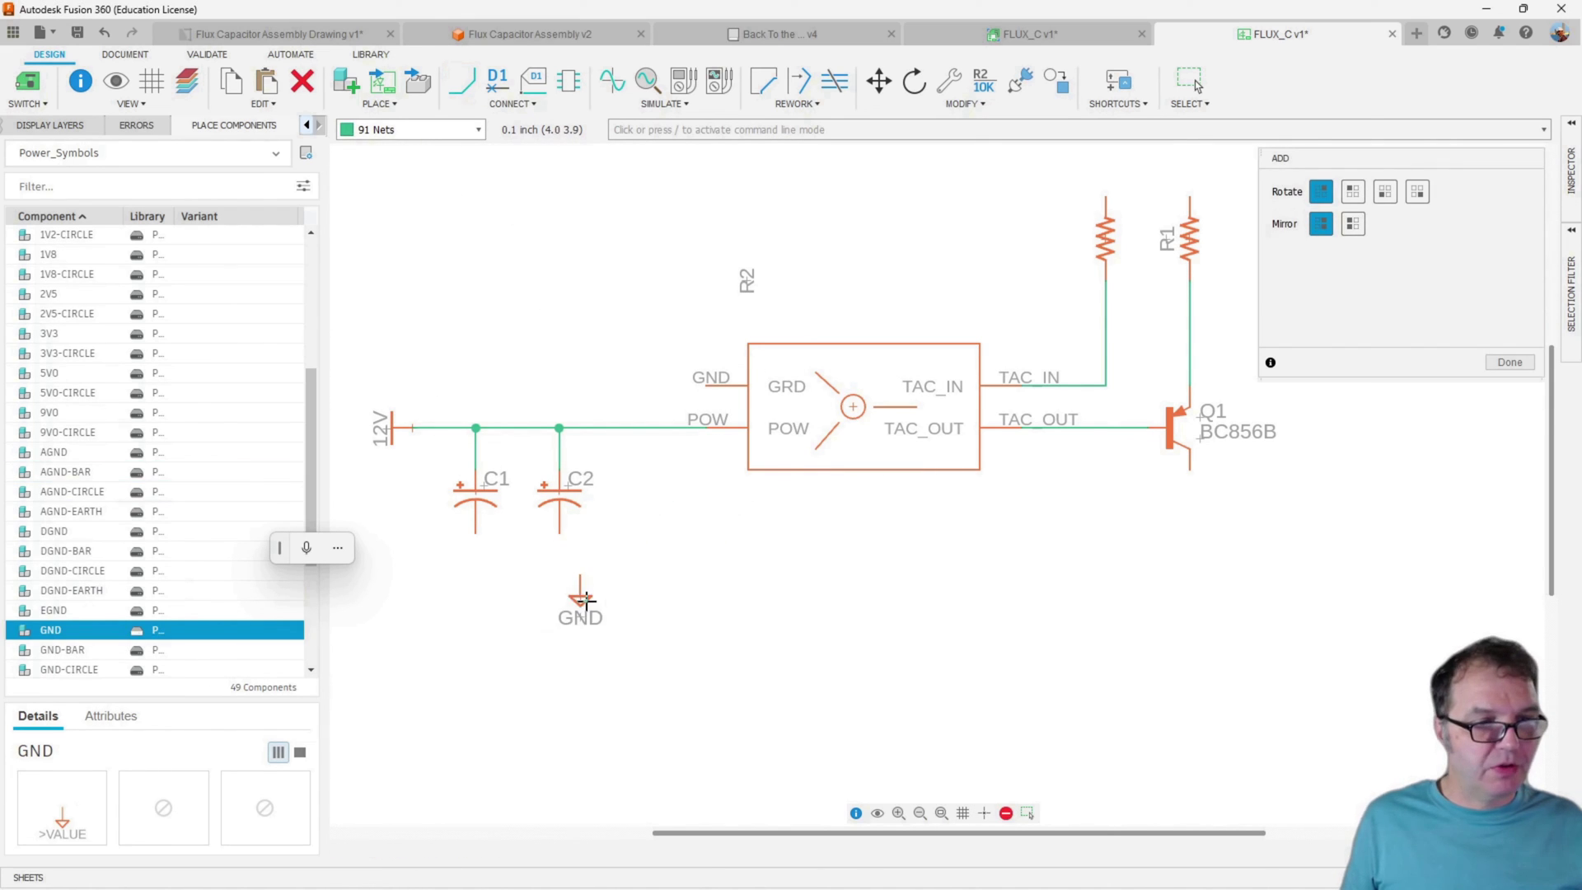
left_click(560, 558)
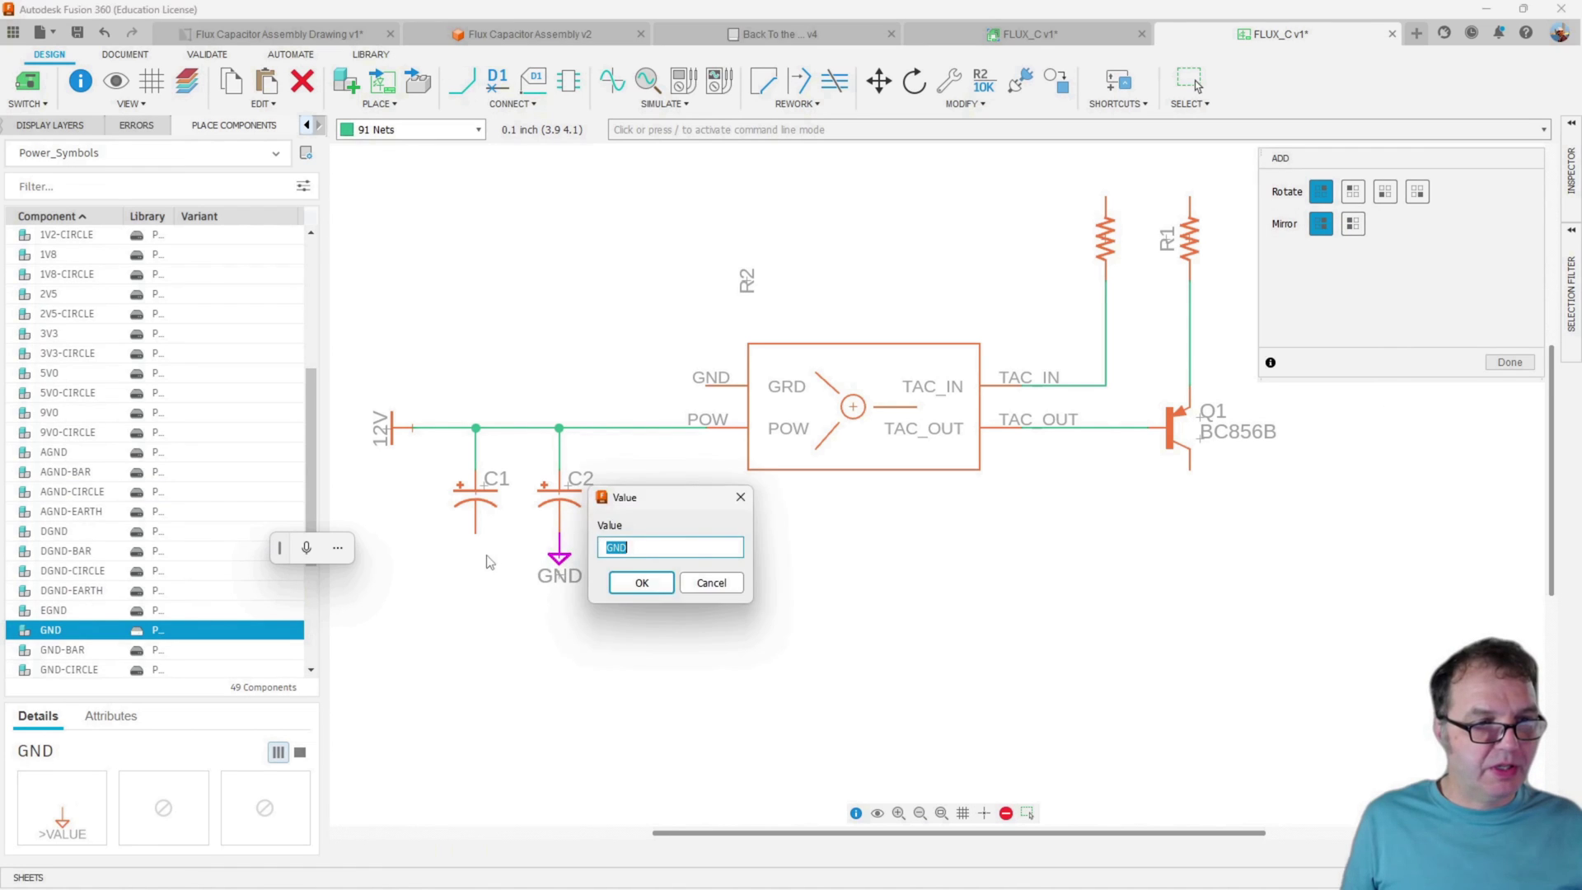
left_click(641, 583)
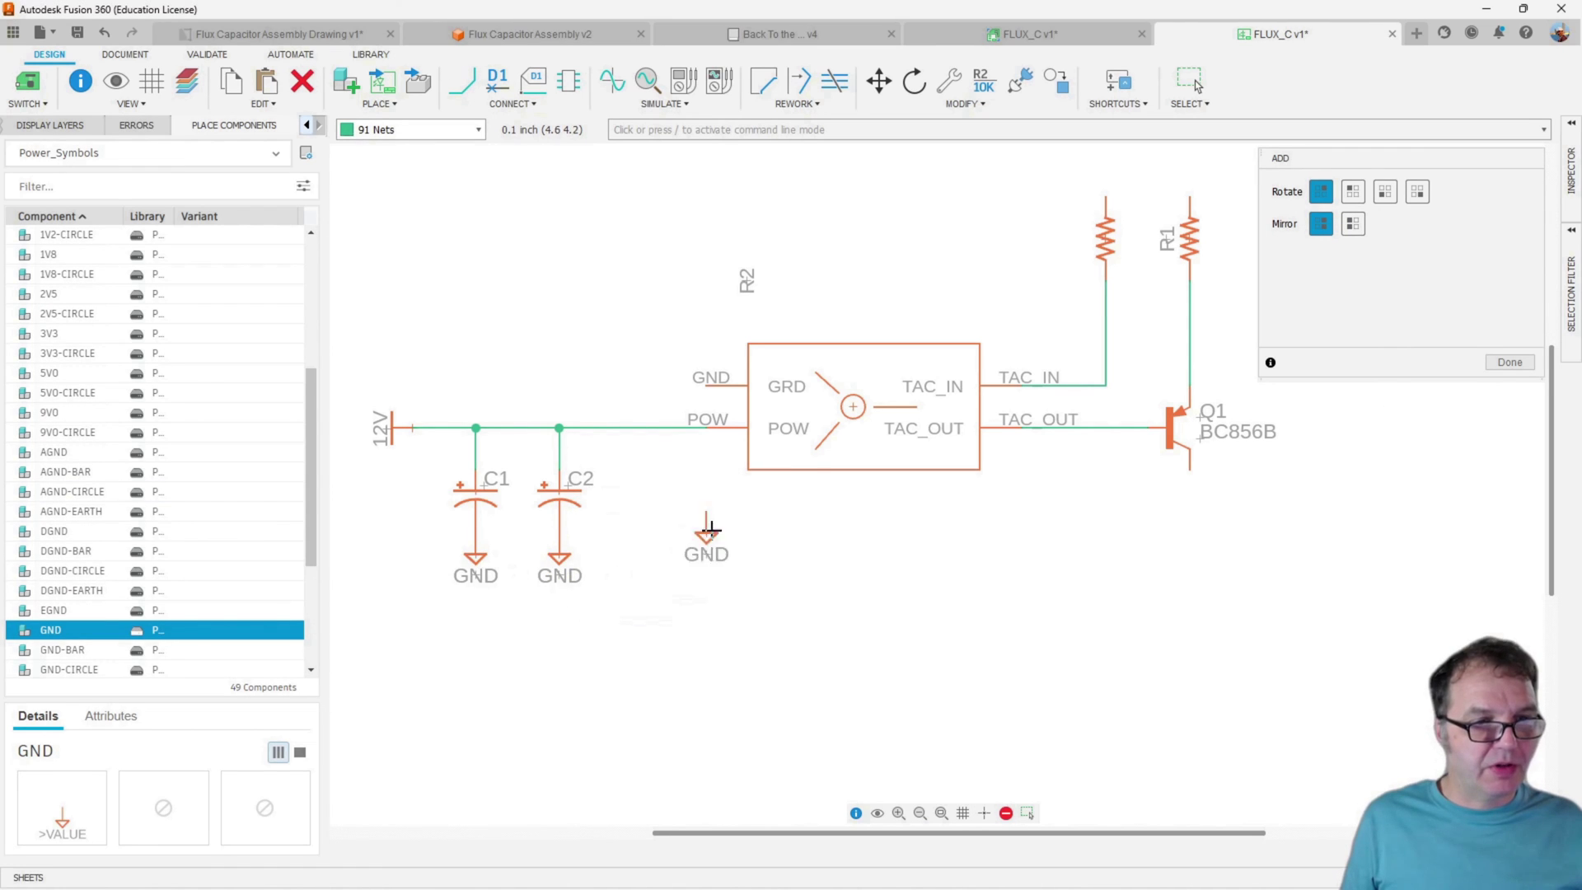
Rotate another GND symbol to point left and attach it to the FLUX_C part's GND pin
right_click(593, 342)
right_click(592, 338)
right_click(594, 341)
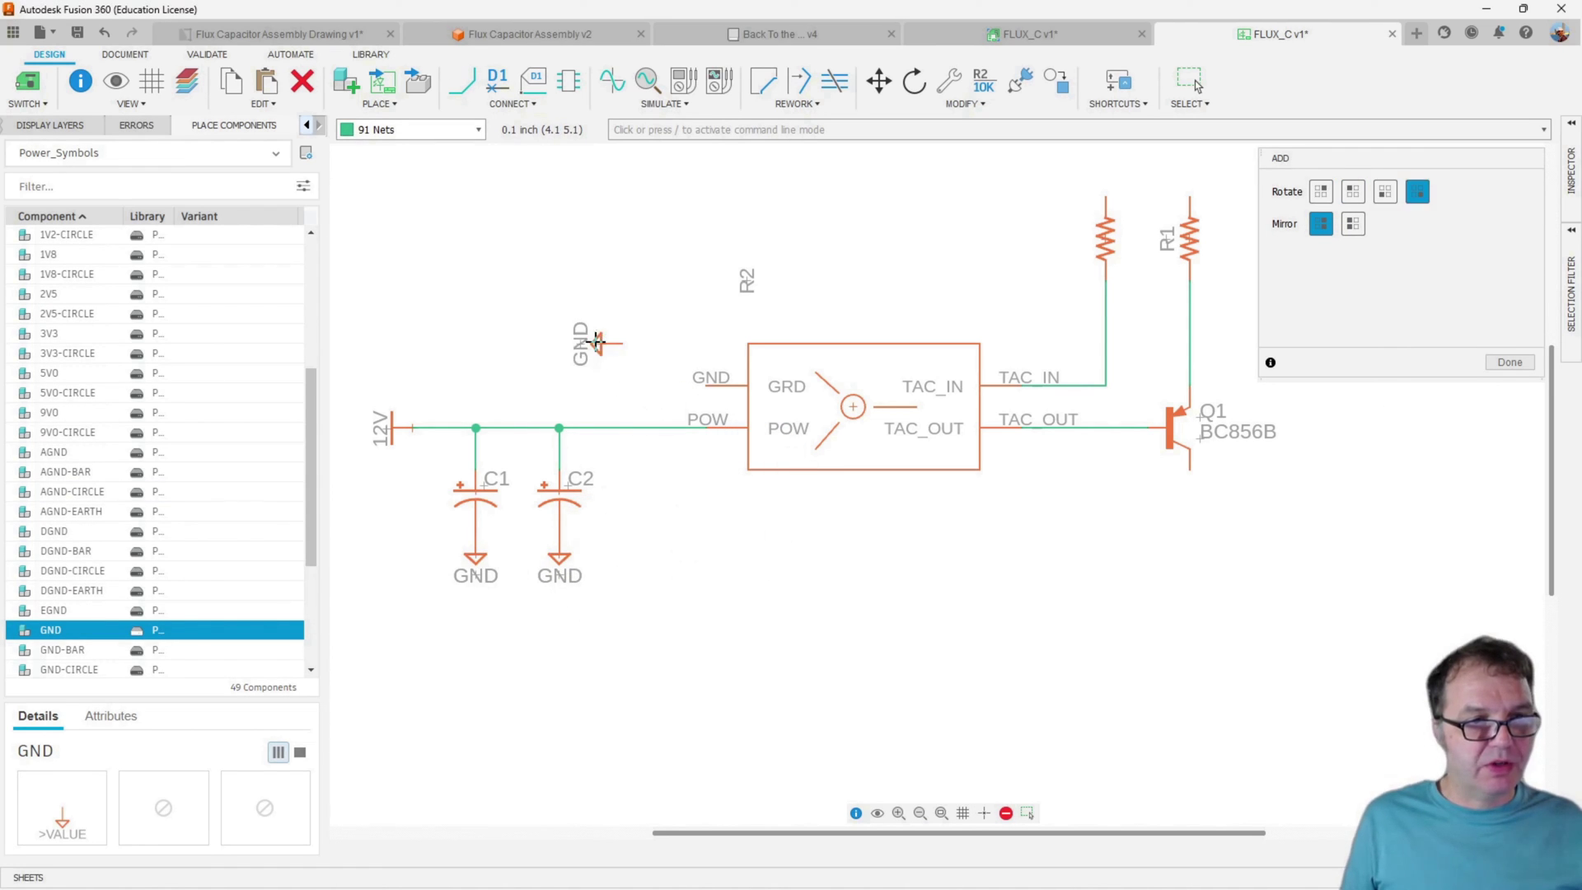
left_click(681, 386)
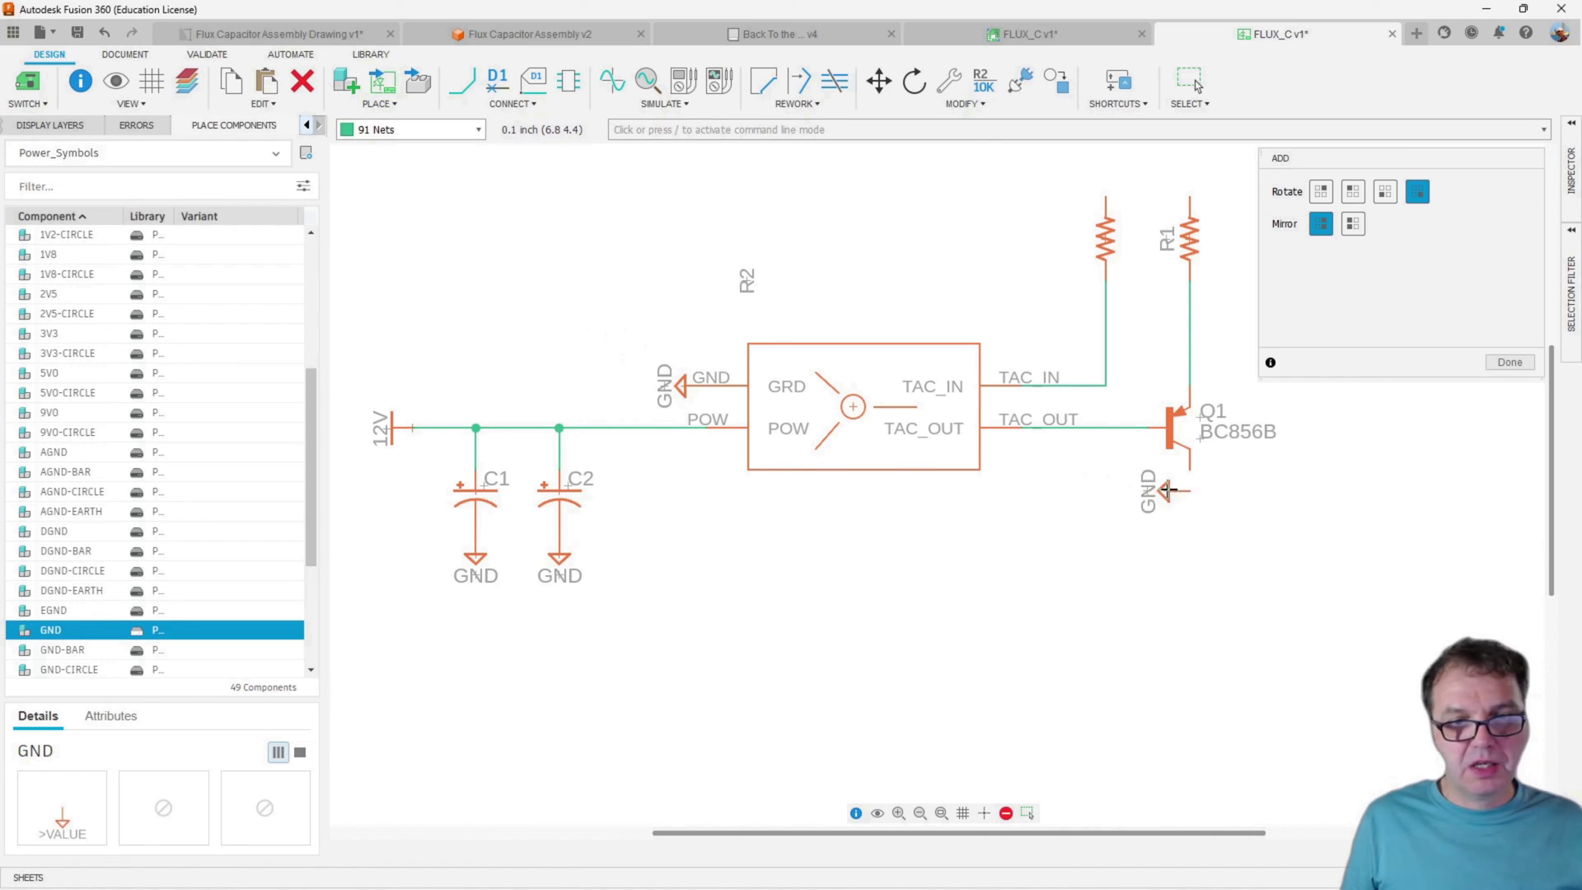
Rotate a GND symbol back to upright, attach it to the collector of Q1 and finish placing components
right_click(1167, 502)
right_click(1169, 511)
right_click(1169, 518)
right_click(1167, 523)
right_click(1166, 528)
left_click(1188, 505)
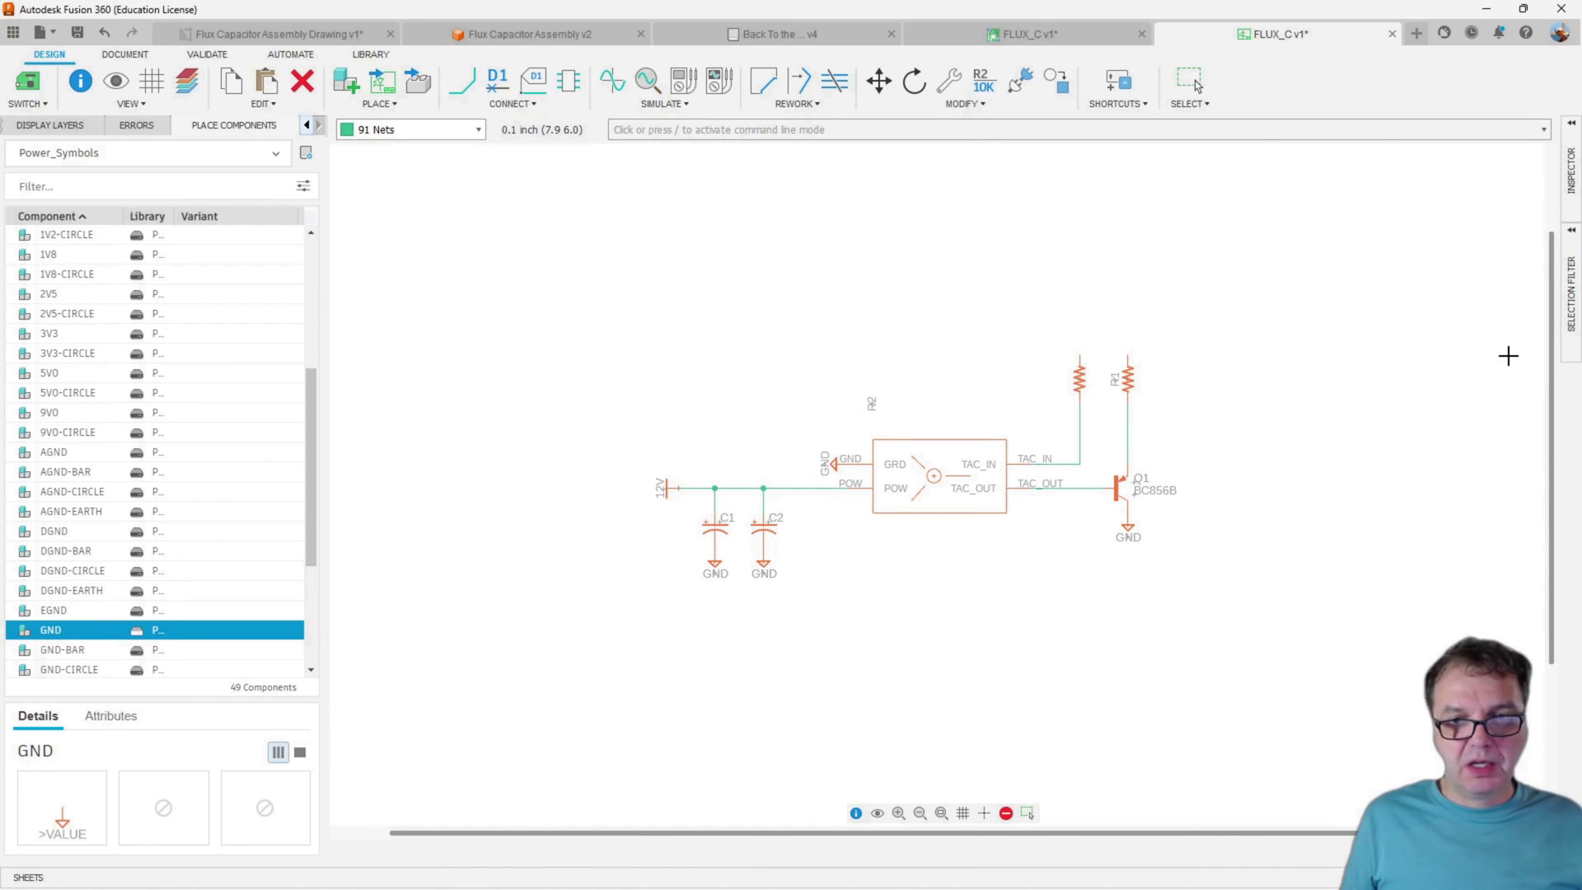
key("Escape")
Create a net class named GND and select the GND net for it
scroll(1141, 508, "up", 3)
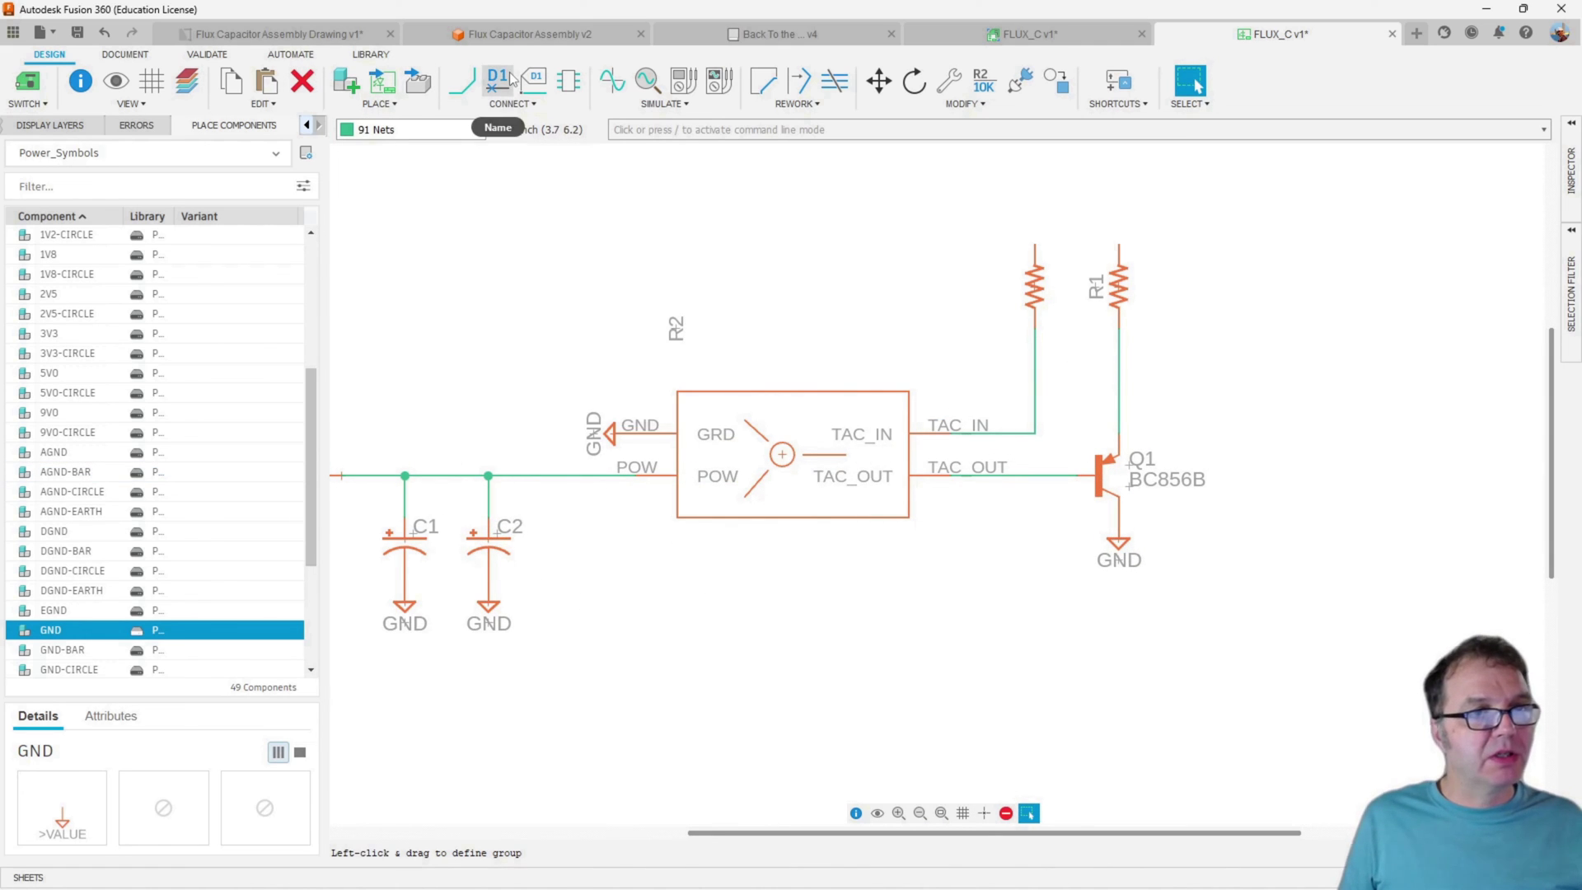
left_click(208, 56)
left_click(344, 87)
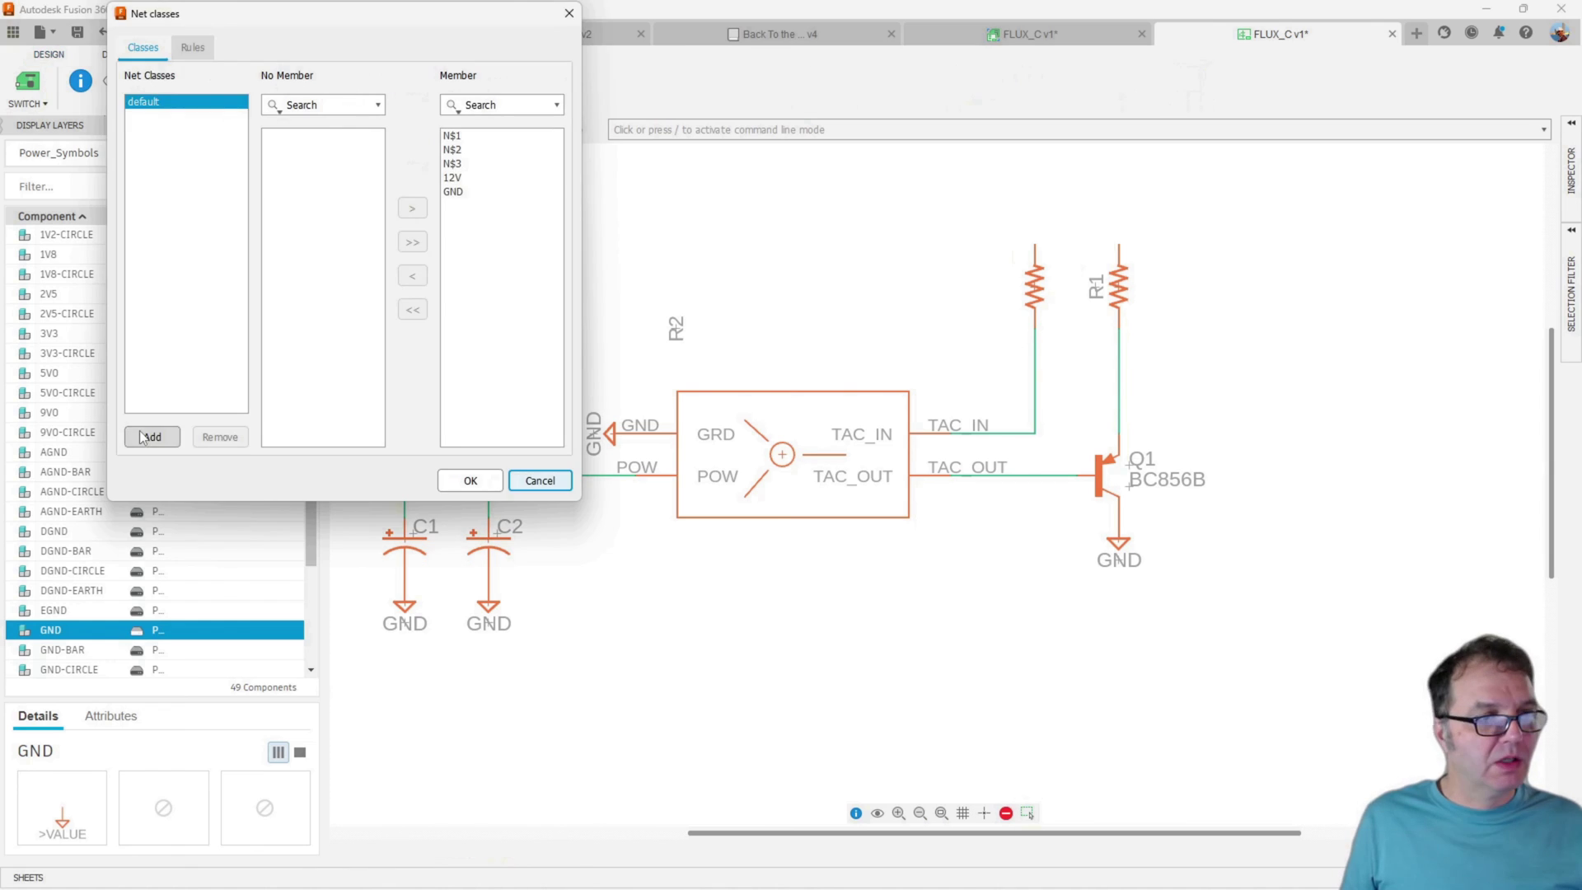
left_click(152, 437)
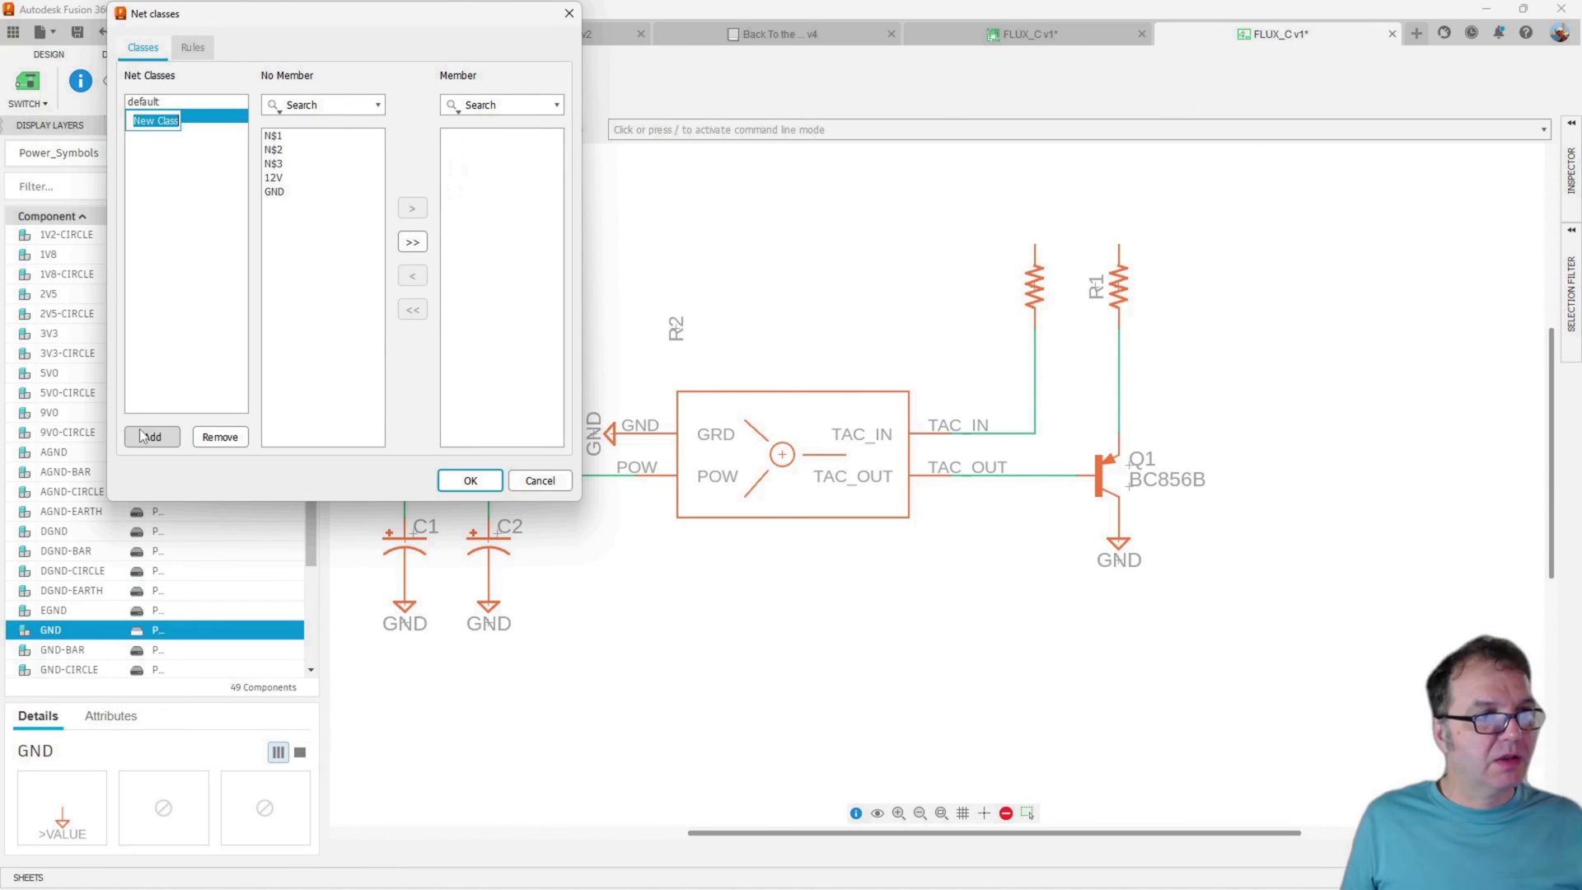
type("GND")
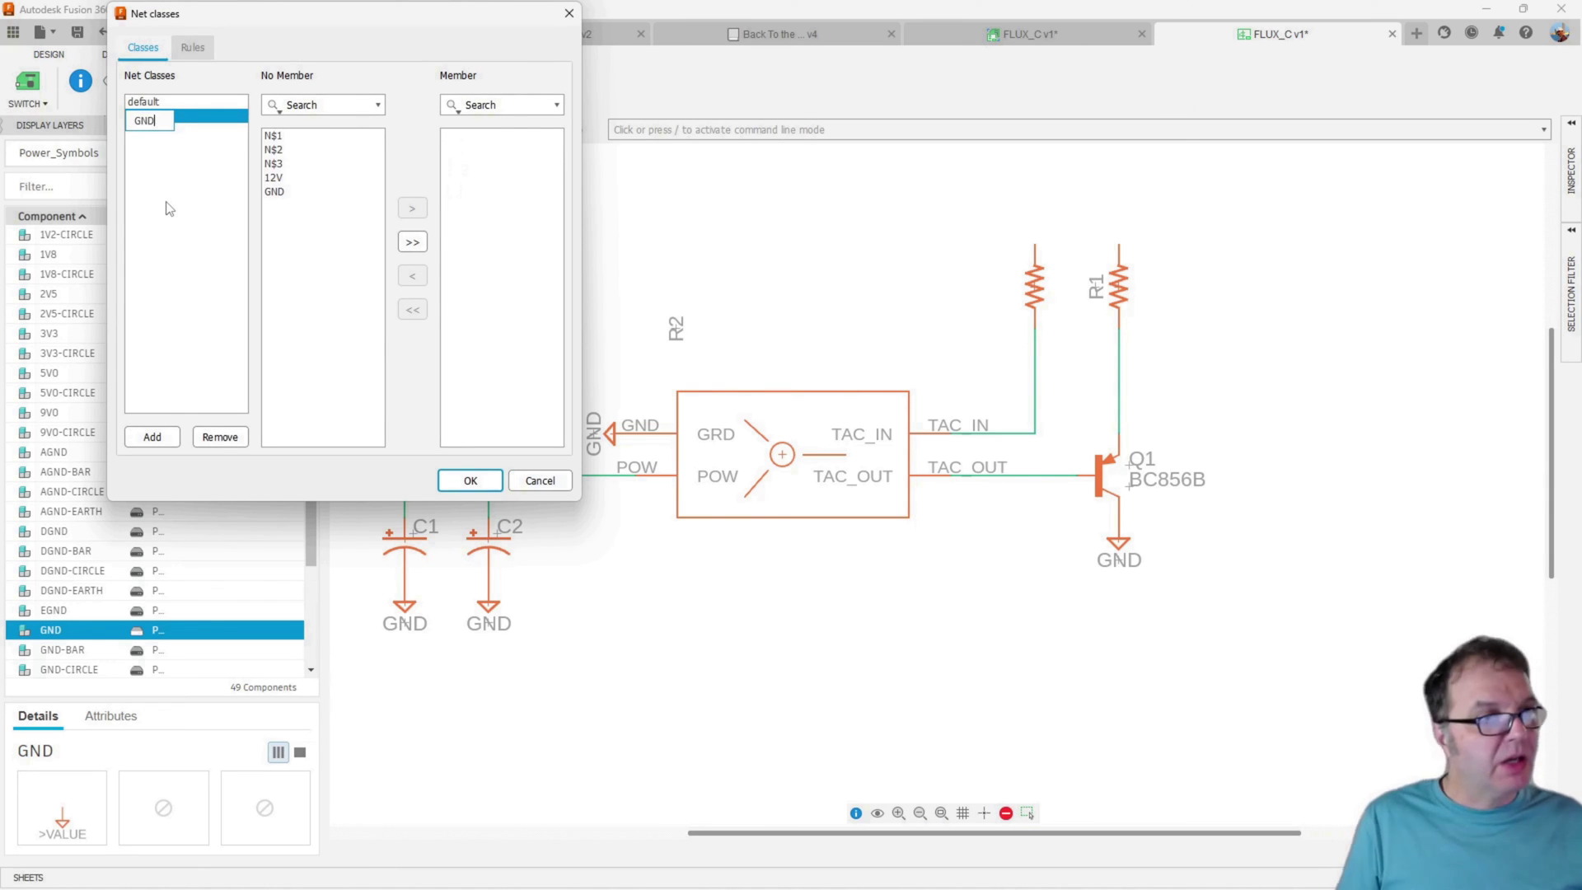
key("Return")
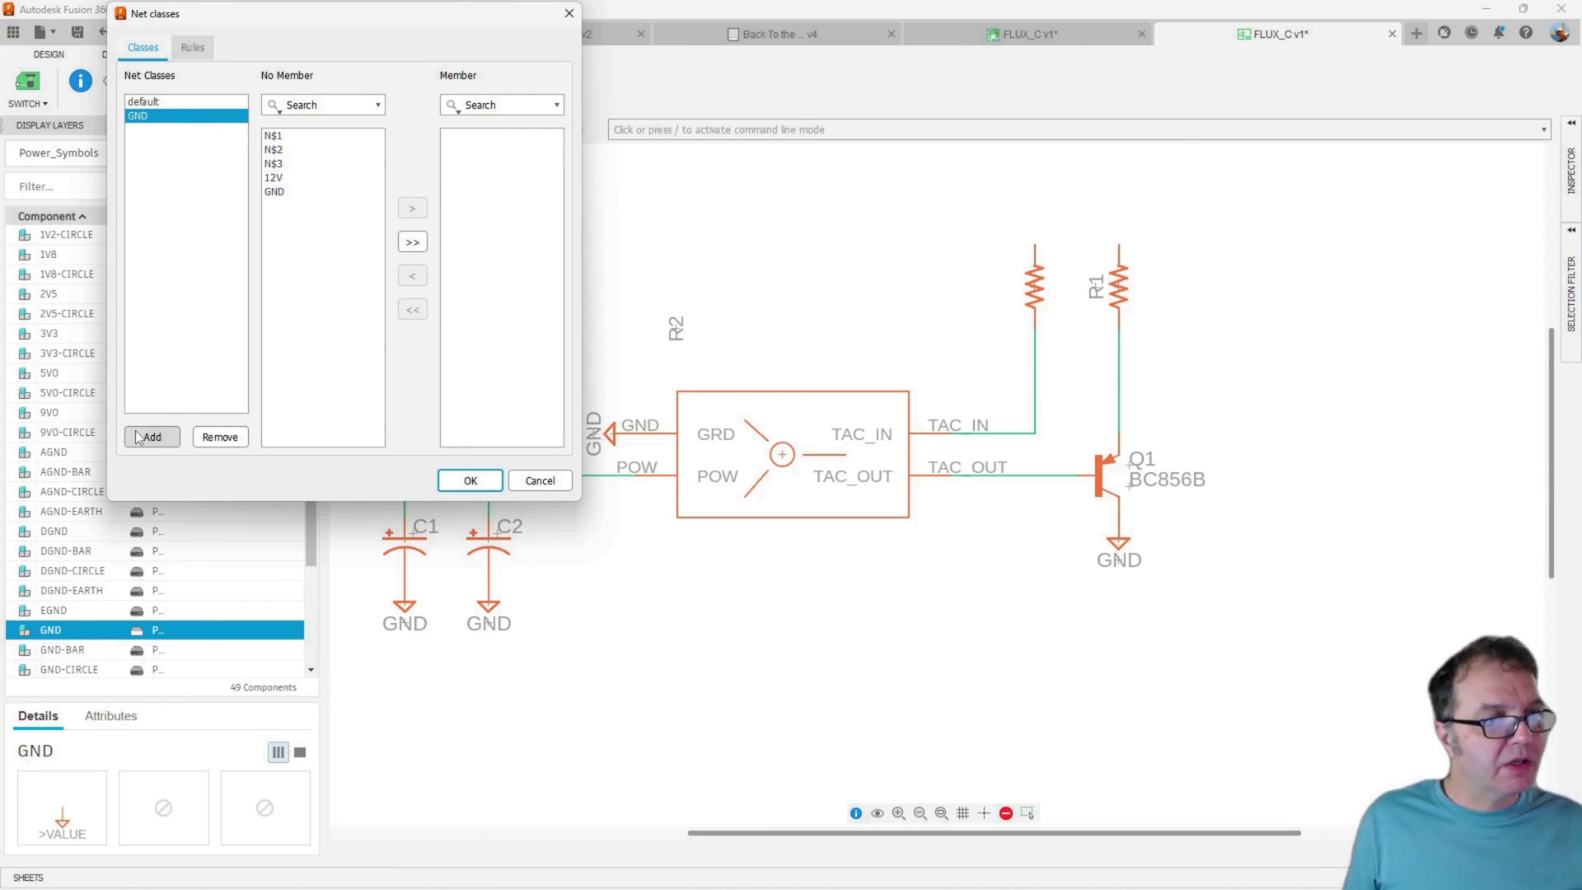
left_click(278, 193)
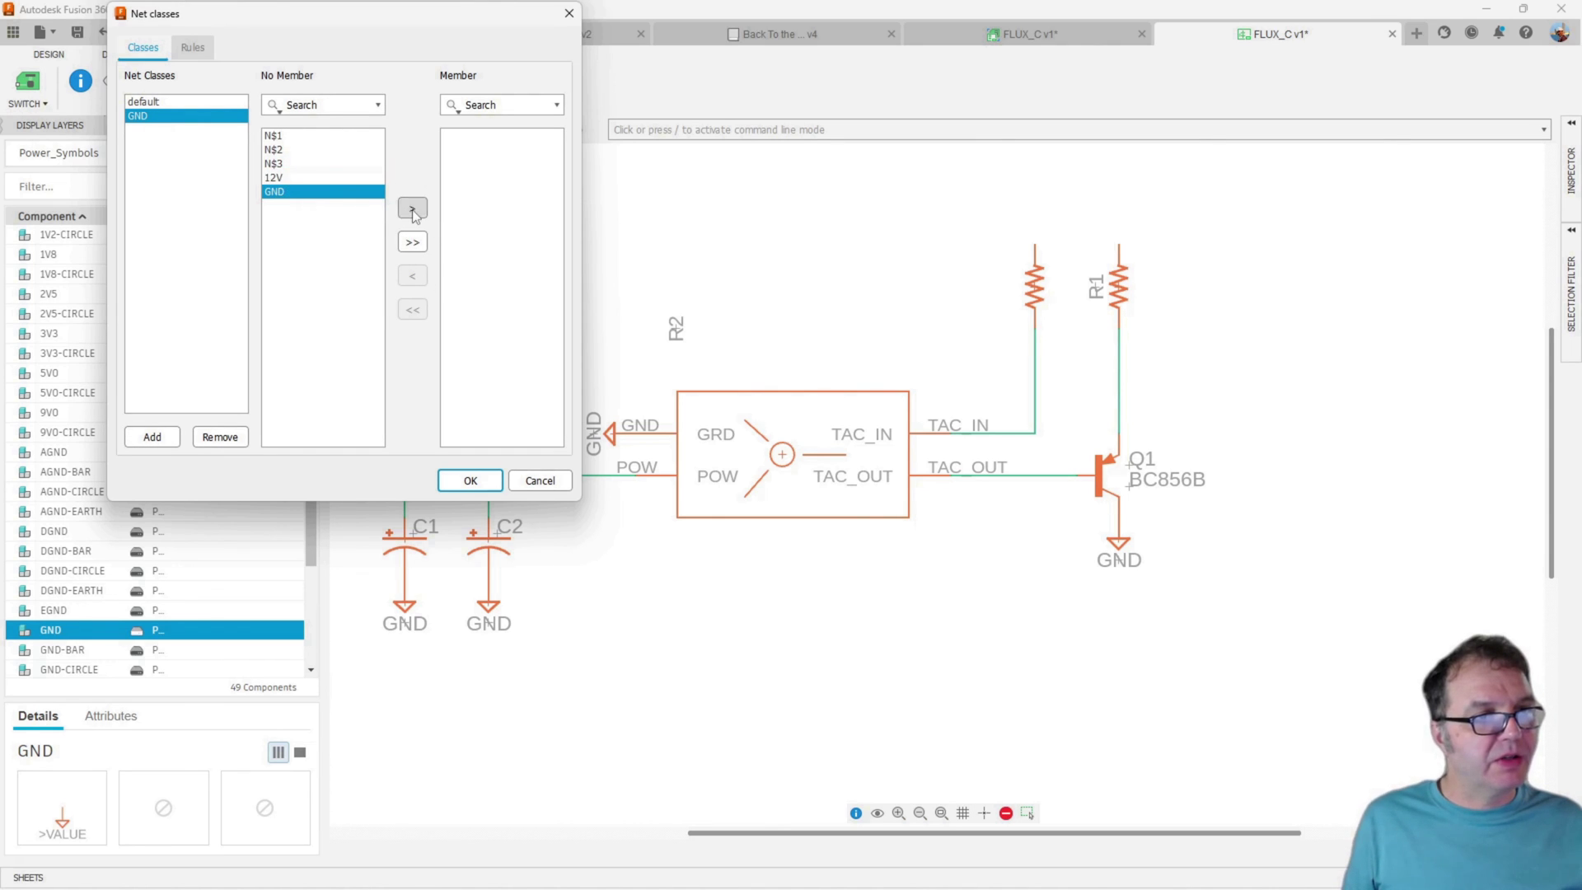
Add a second net class named POW
left_click(153, 437)
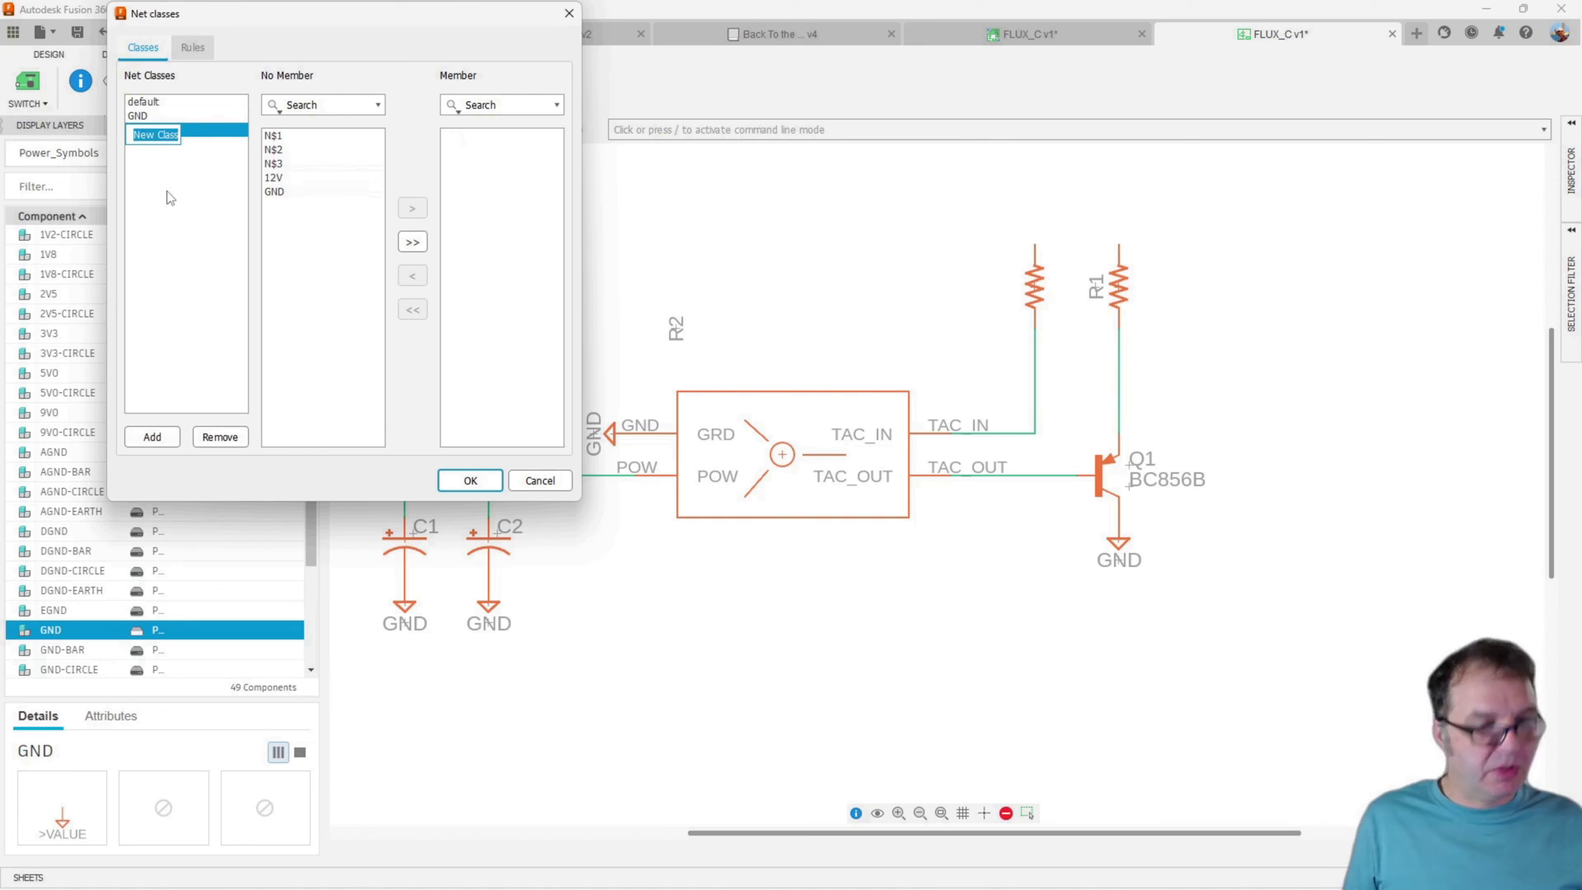
type("POW")
key("Return")
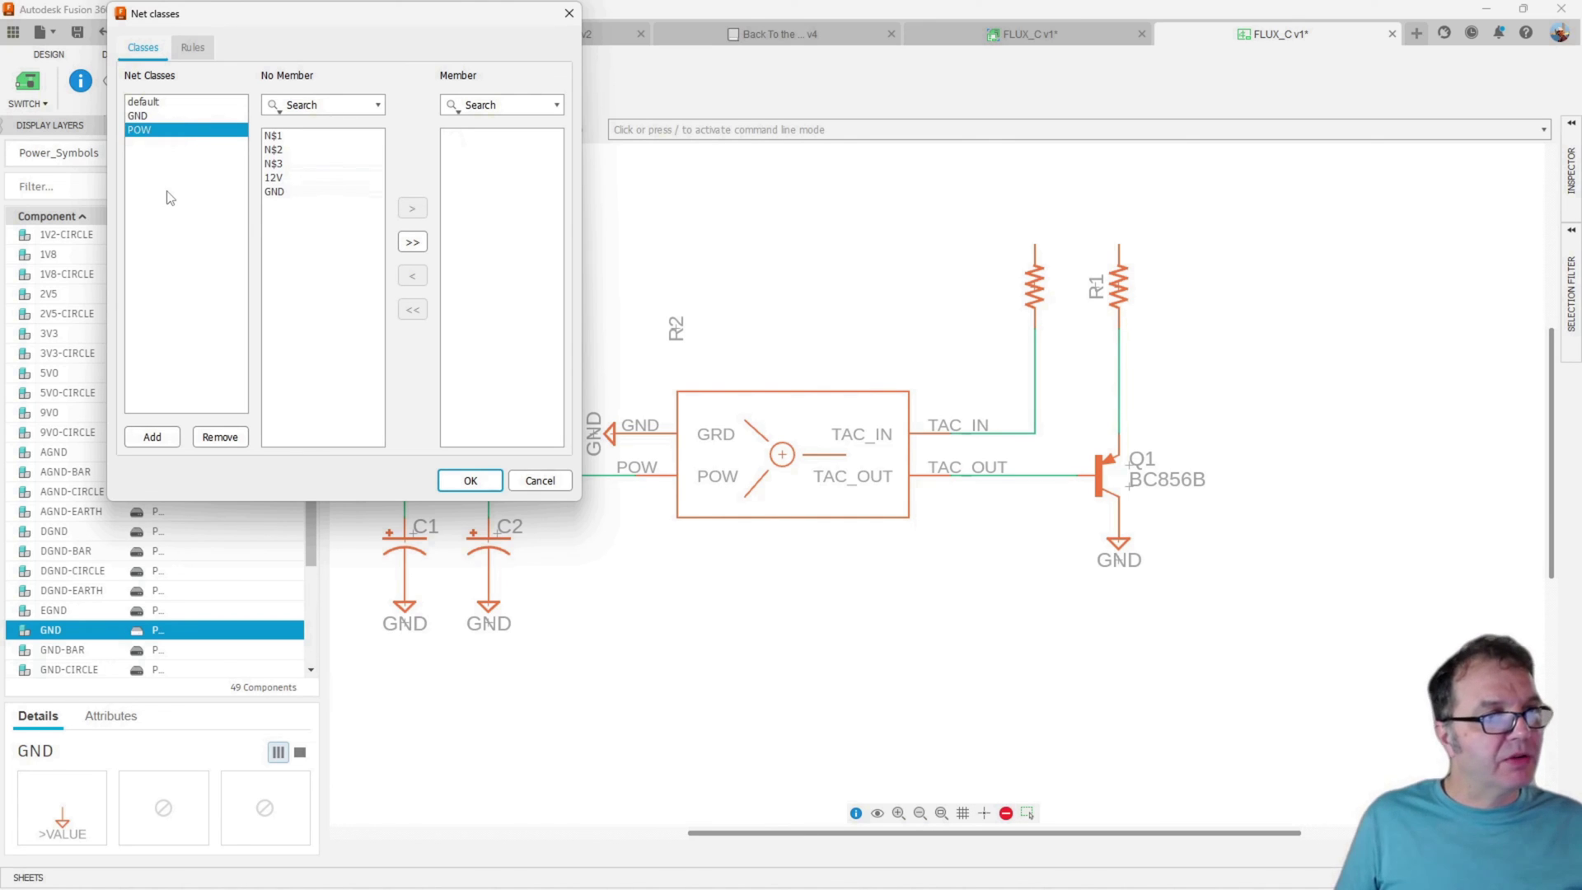
Pick the 12V net for the POW class, set the GND class width to 0.1 inch, edit the POW width and apply
left_click(273, 177)
left_click(192, 47)
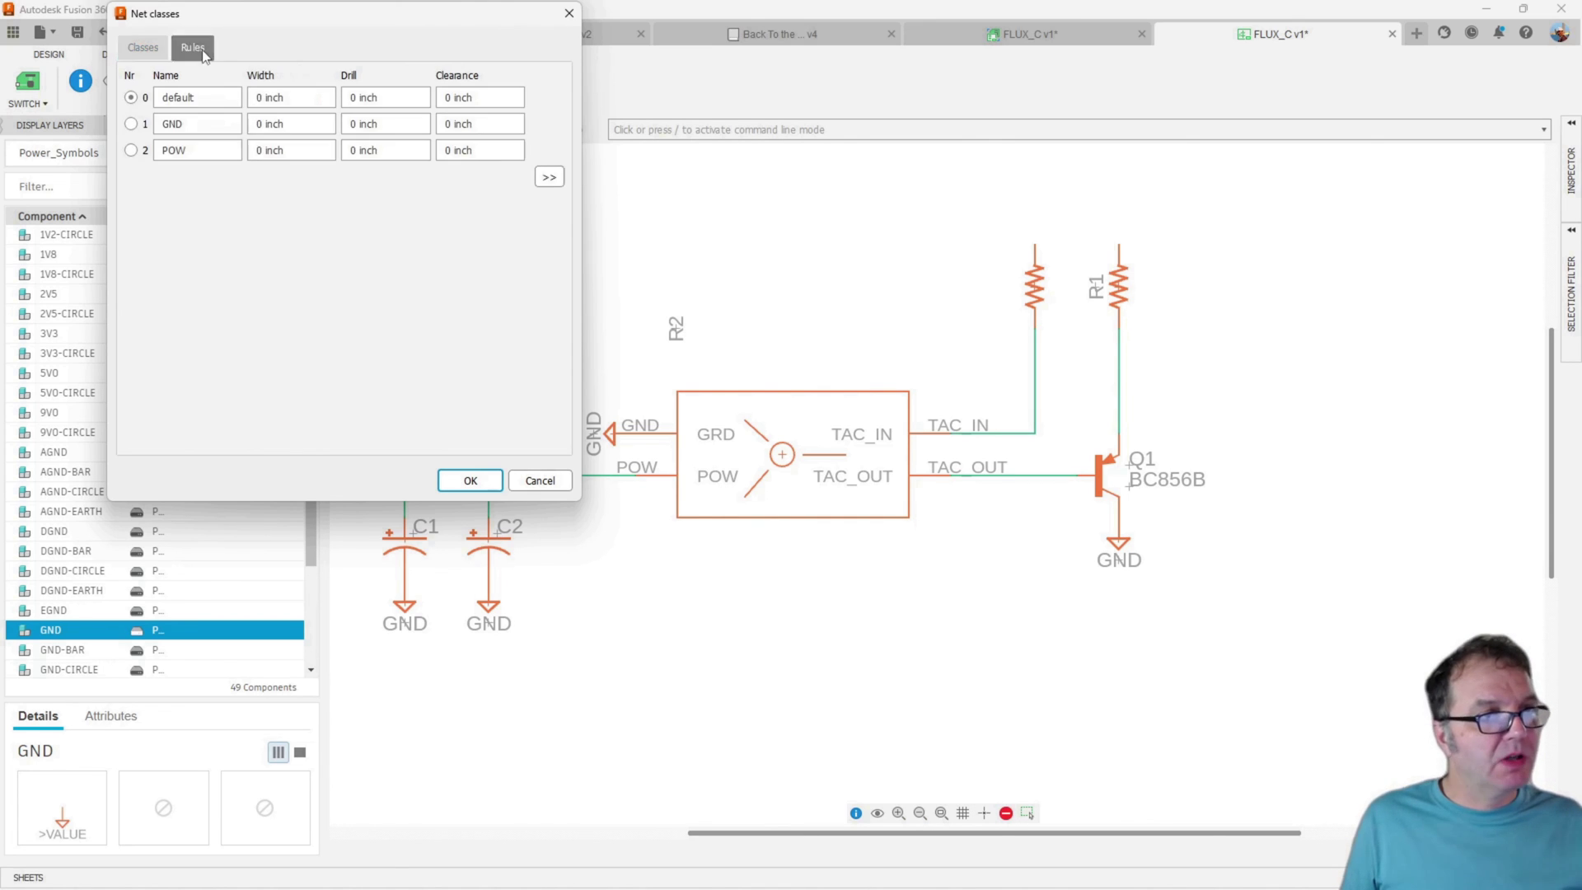
left_click(252, 121)
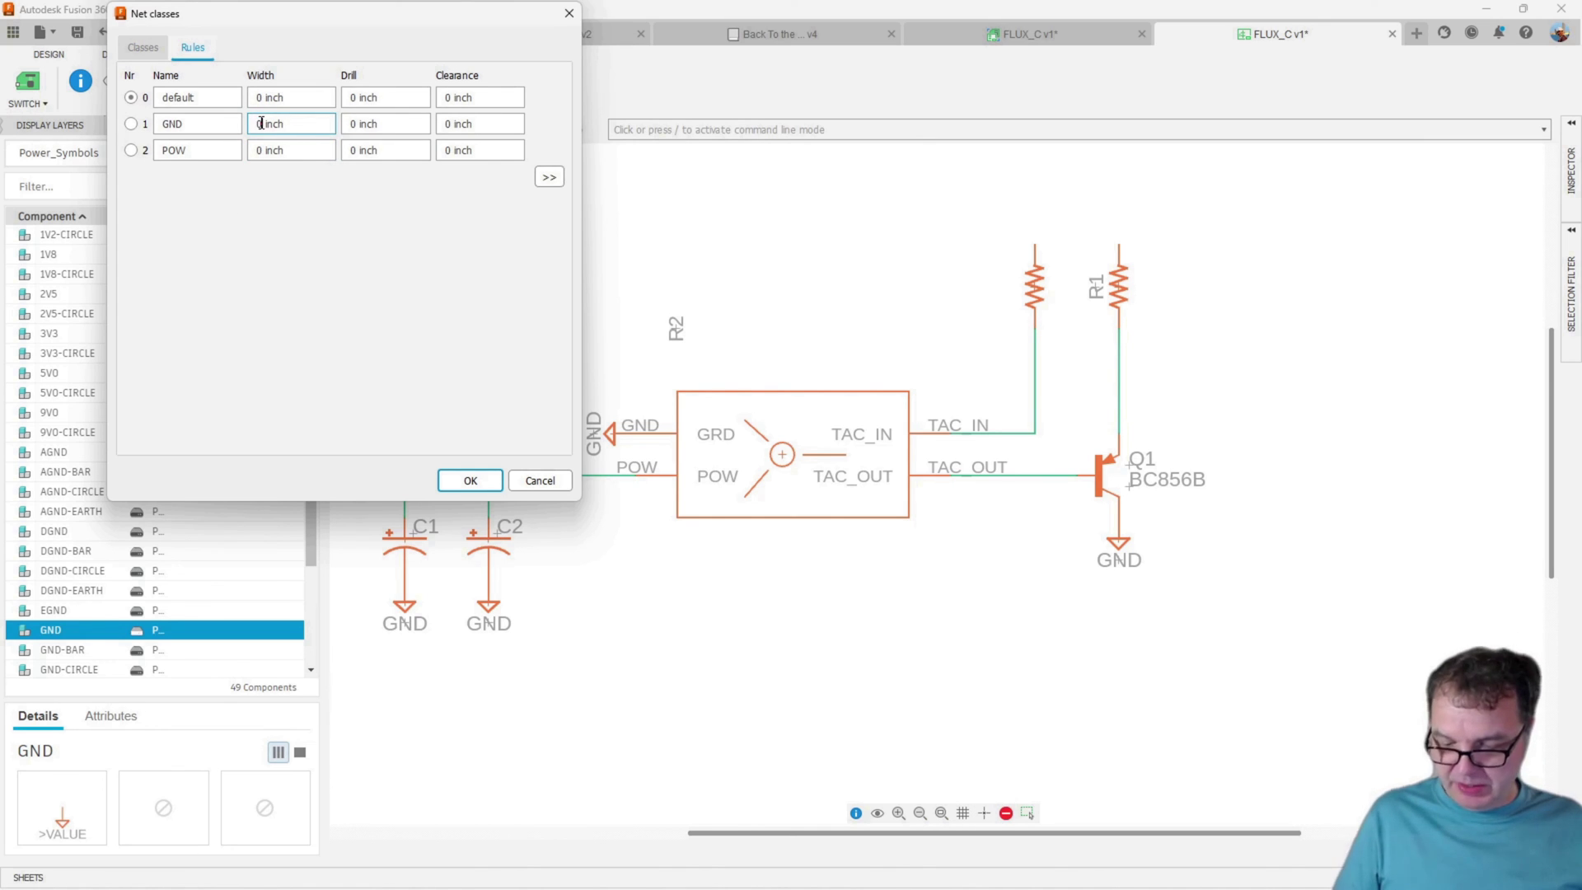
double_click(266, 150)
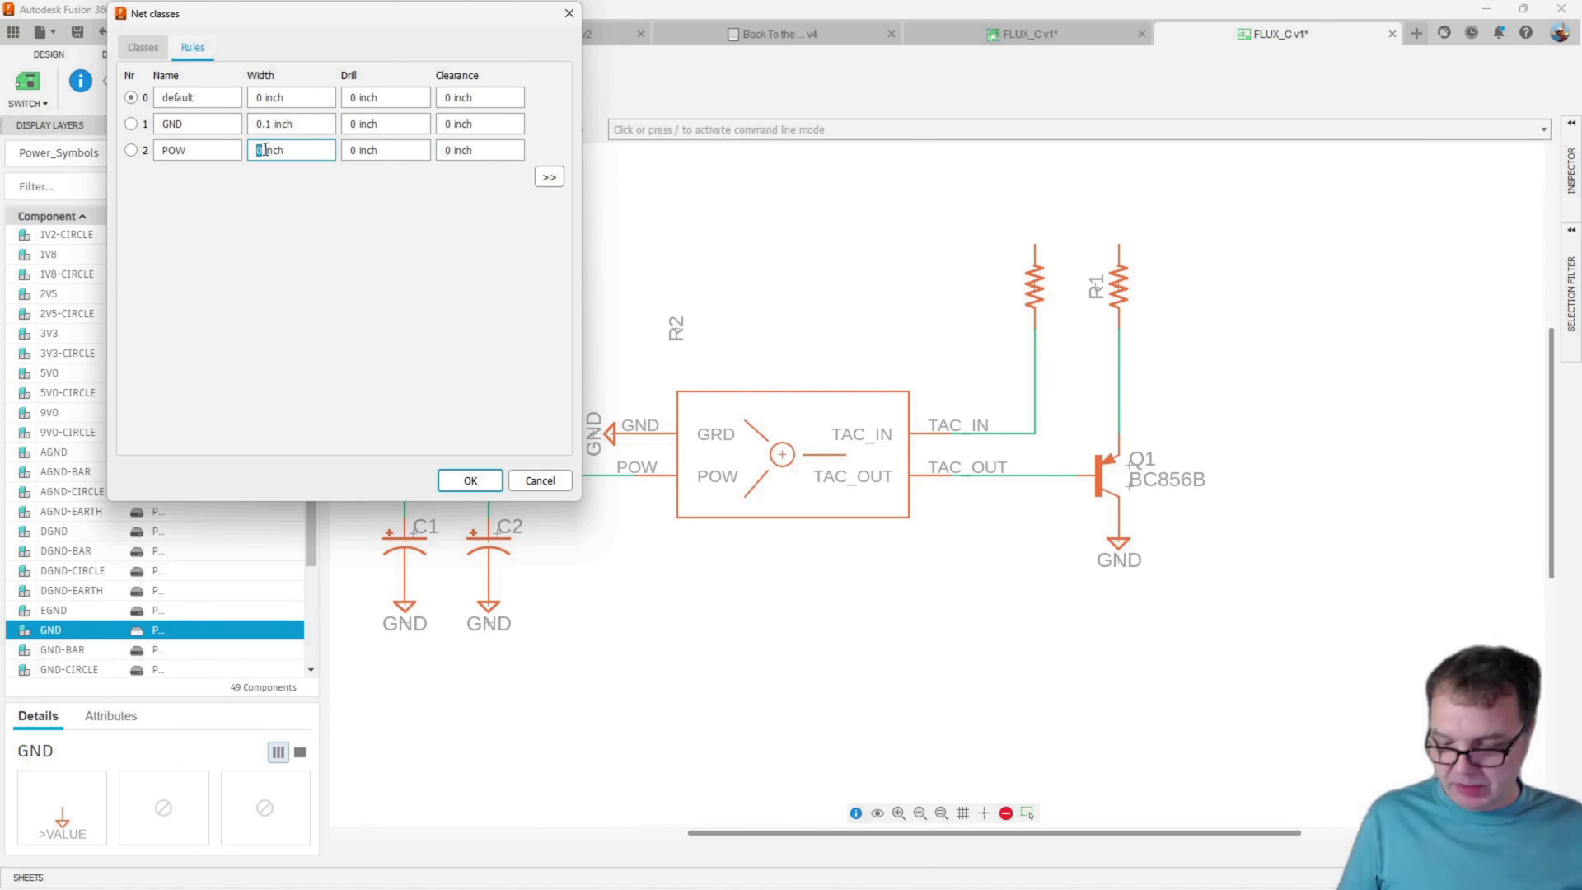
left_click(453, 478)
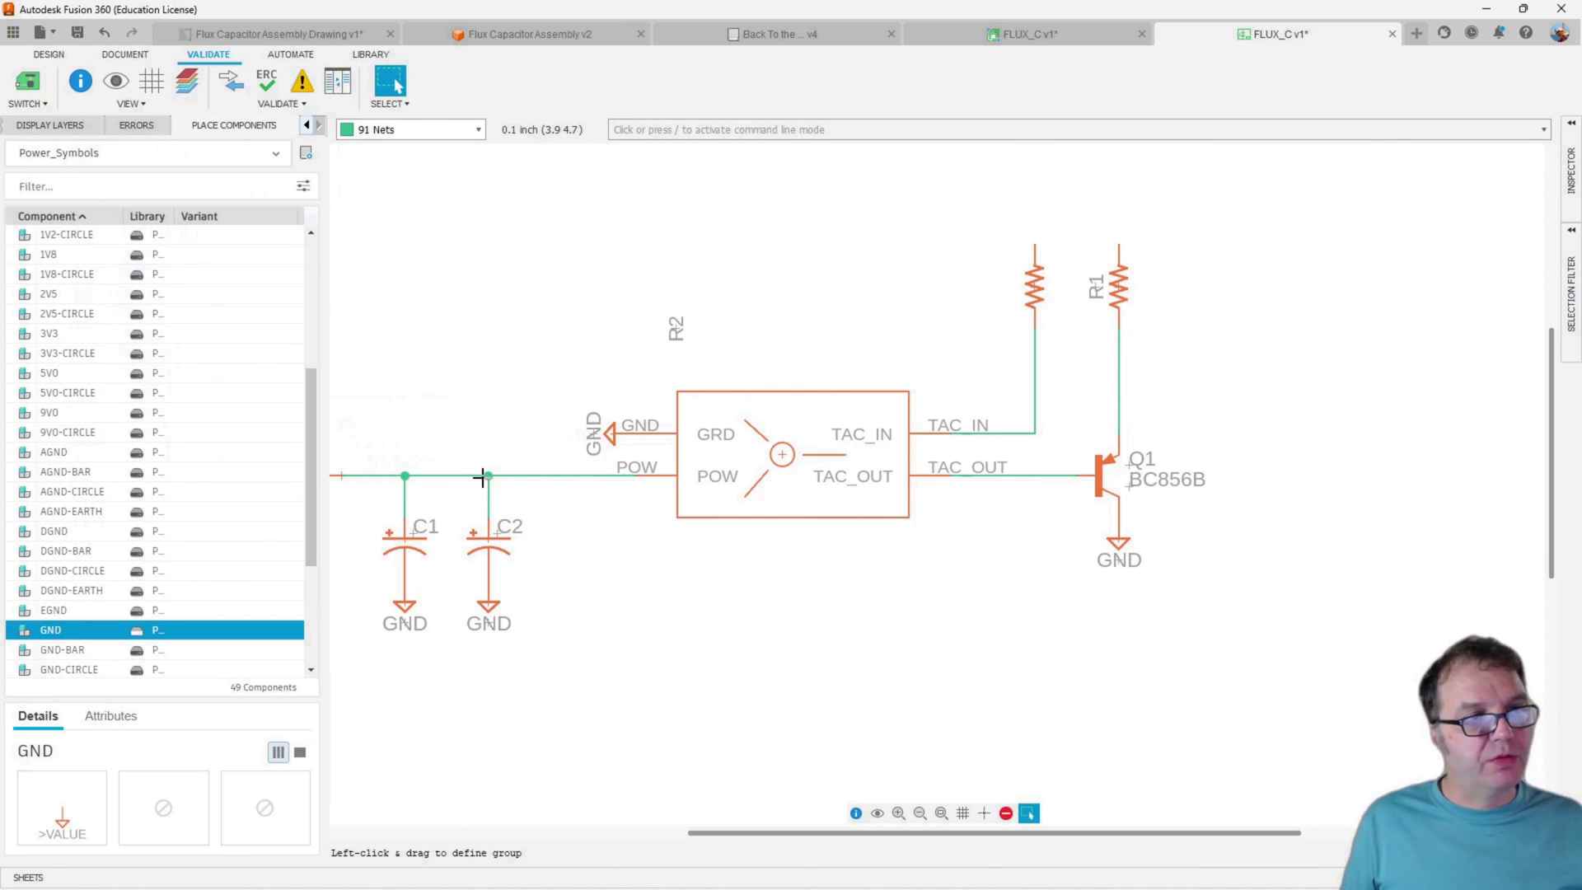
Save the schematic with the version description User Saved and switch to its PCB layout
scroll(840, 526, "down", 3)
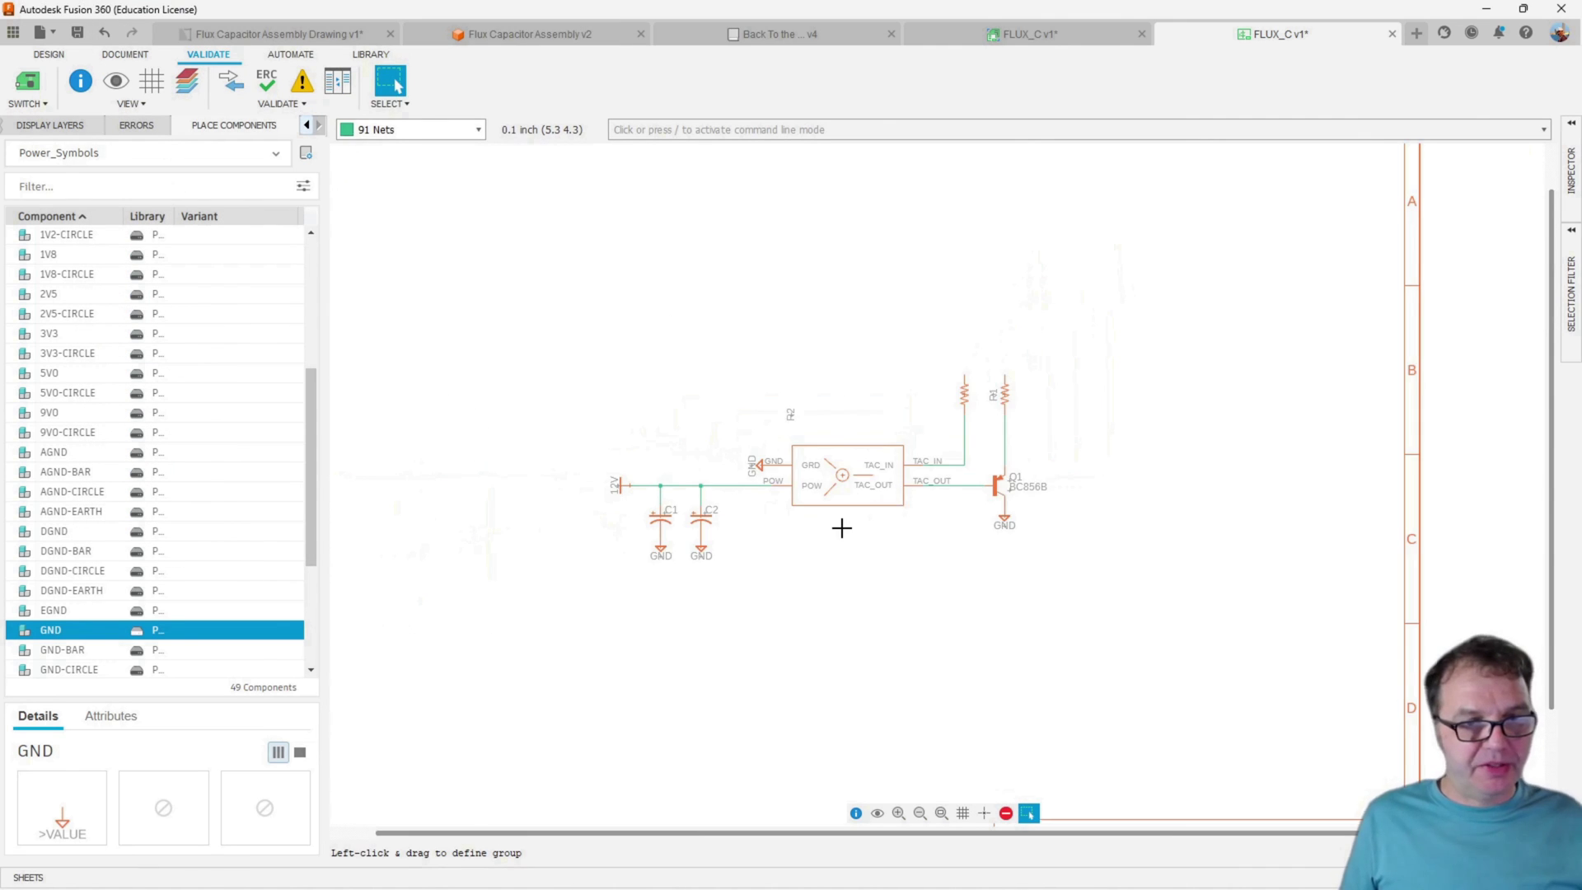
scroll(841, 526, "up", 1)
left_click(77, 33)
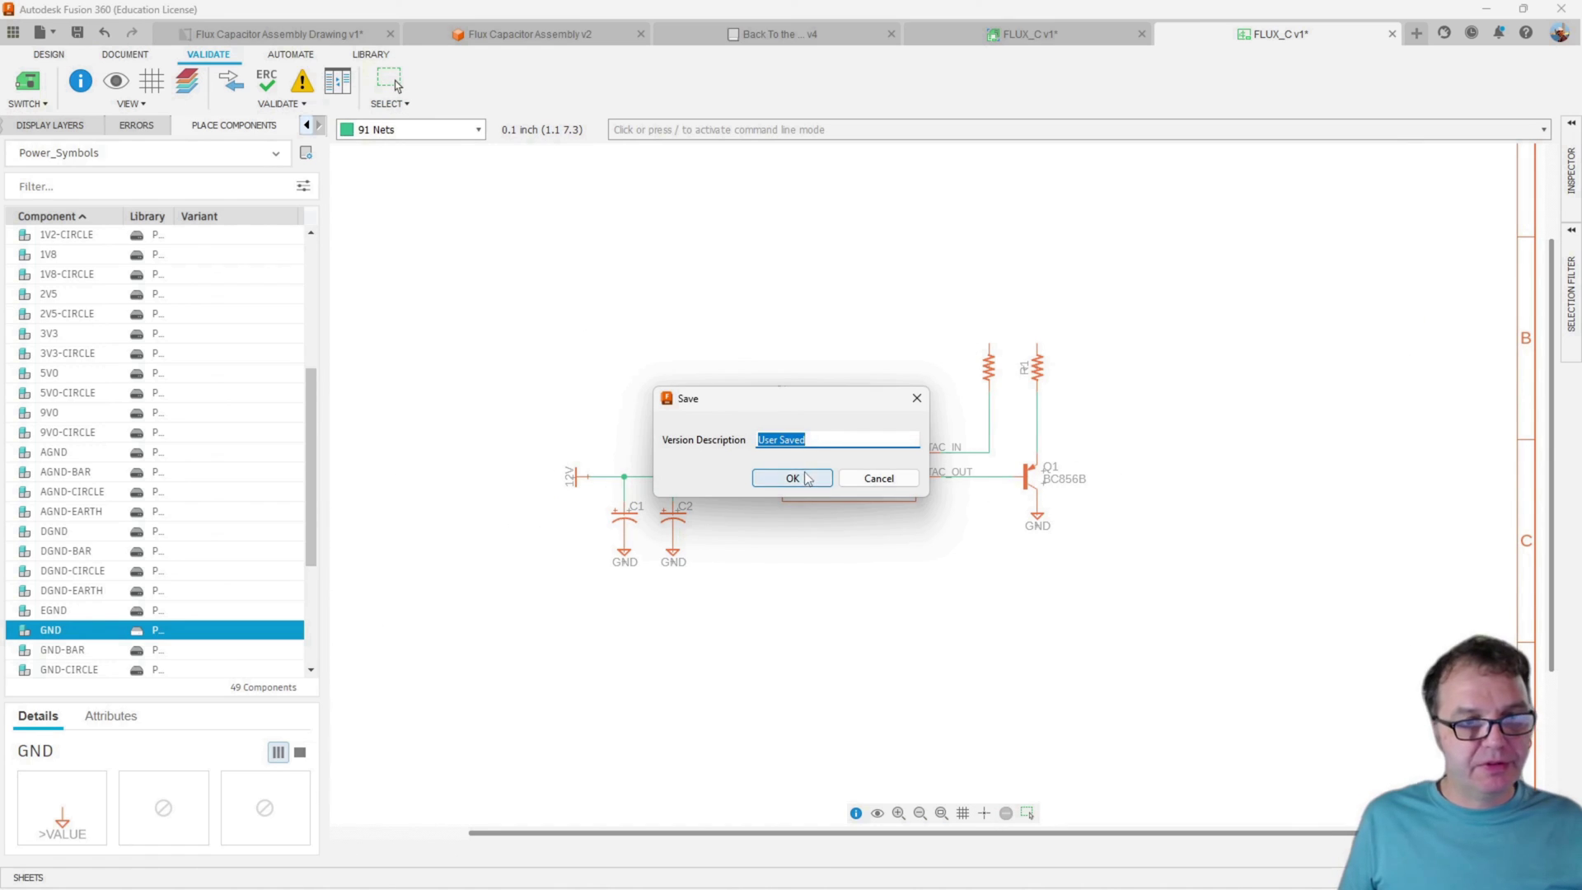
left_click(799, 478)
left_click(25, 82)
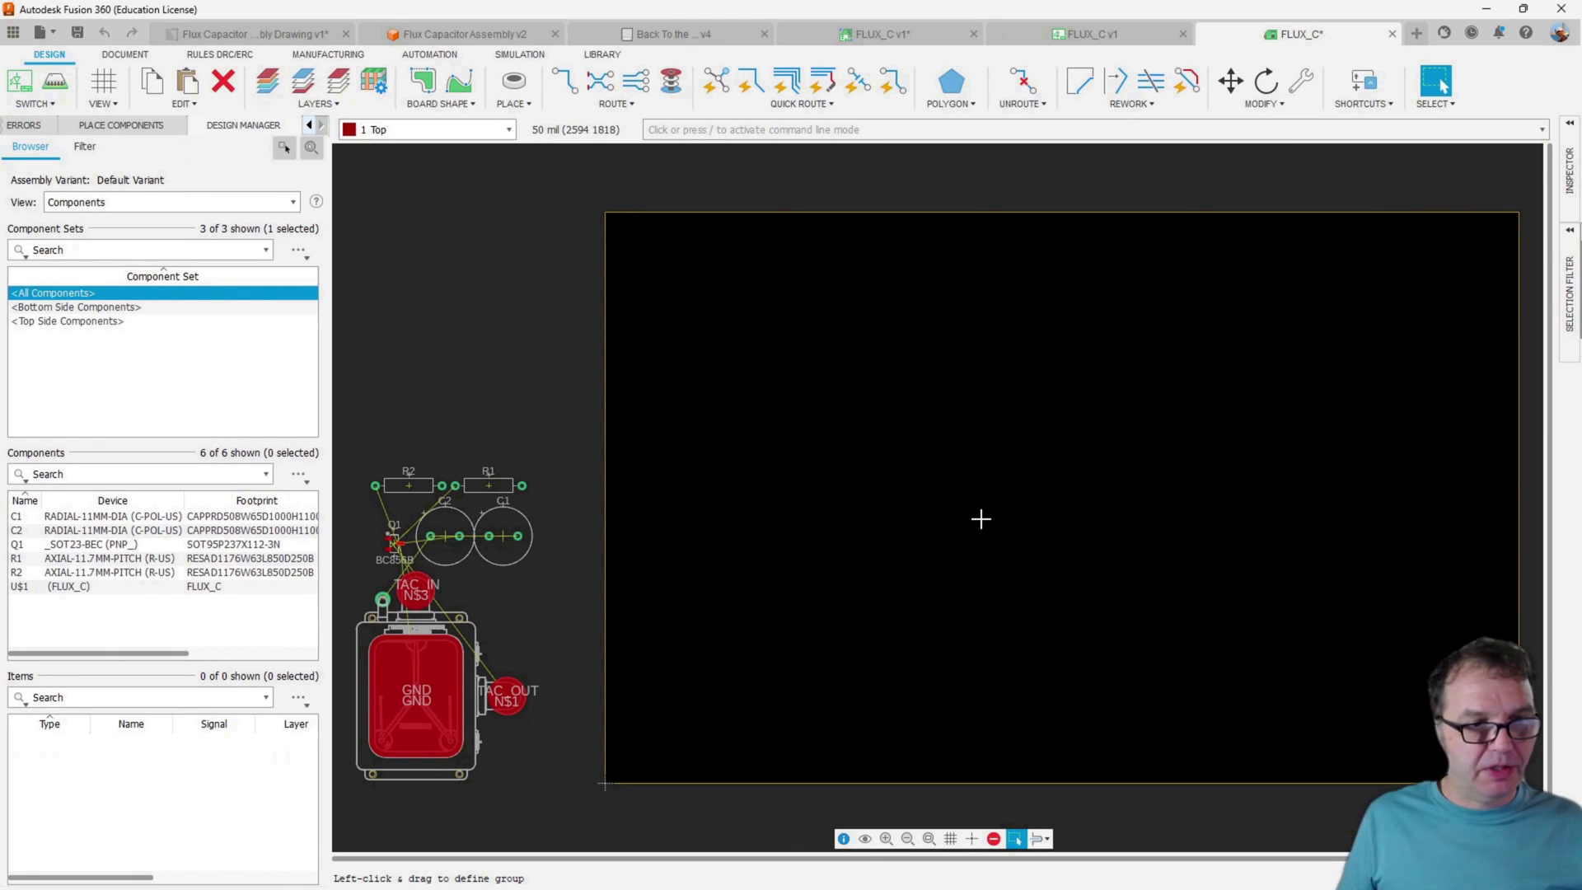
Move the FLUX_C part onto the lower middle of the board, rotated 90 degrees so that TAC_OUT points up
key("m")
left_click(417, 696)
right_click(1001, 614)
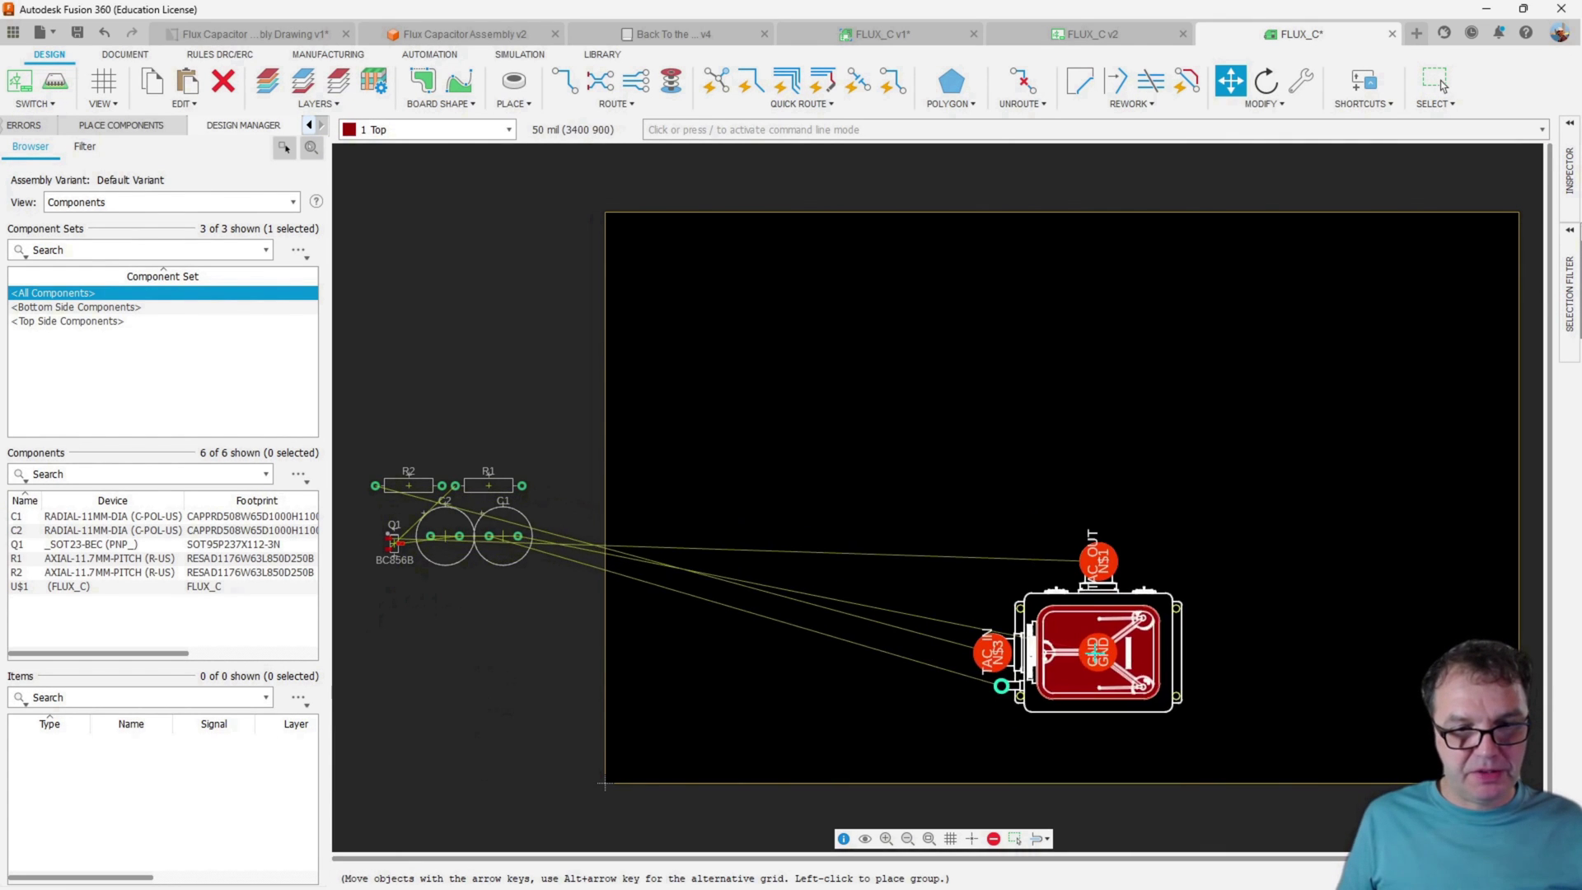
left_click(1001, 674)
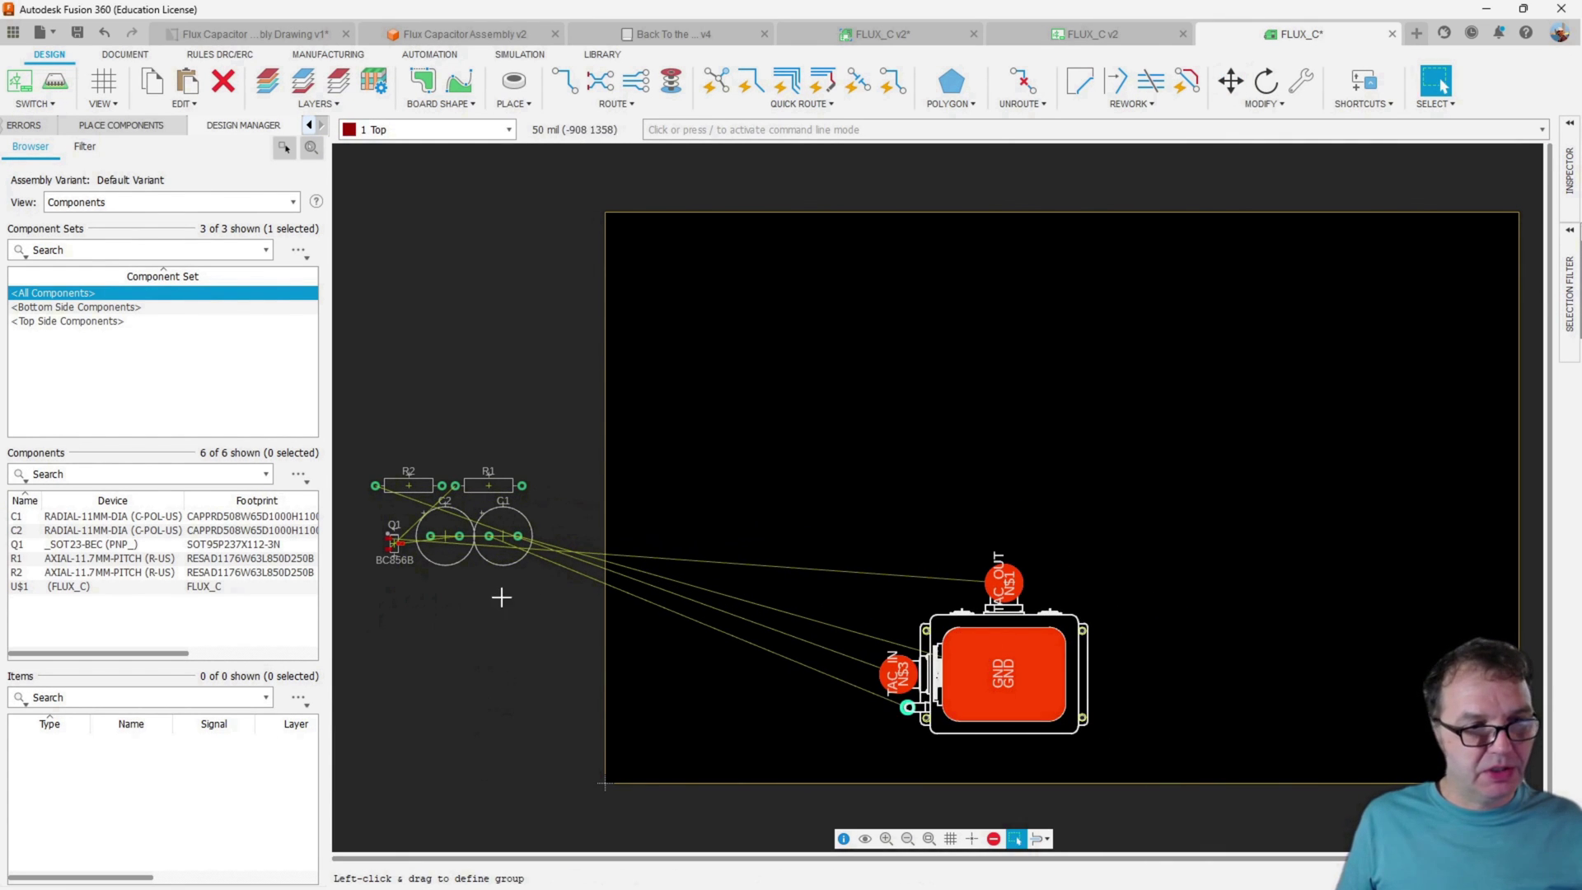
Rotate capacitors C1 and C2 by 180 degrees and stack them in the board's lower-left corner, with C2 above C1
key("m")
left_click(519, 546)
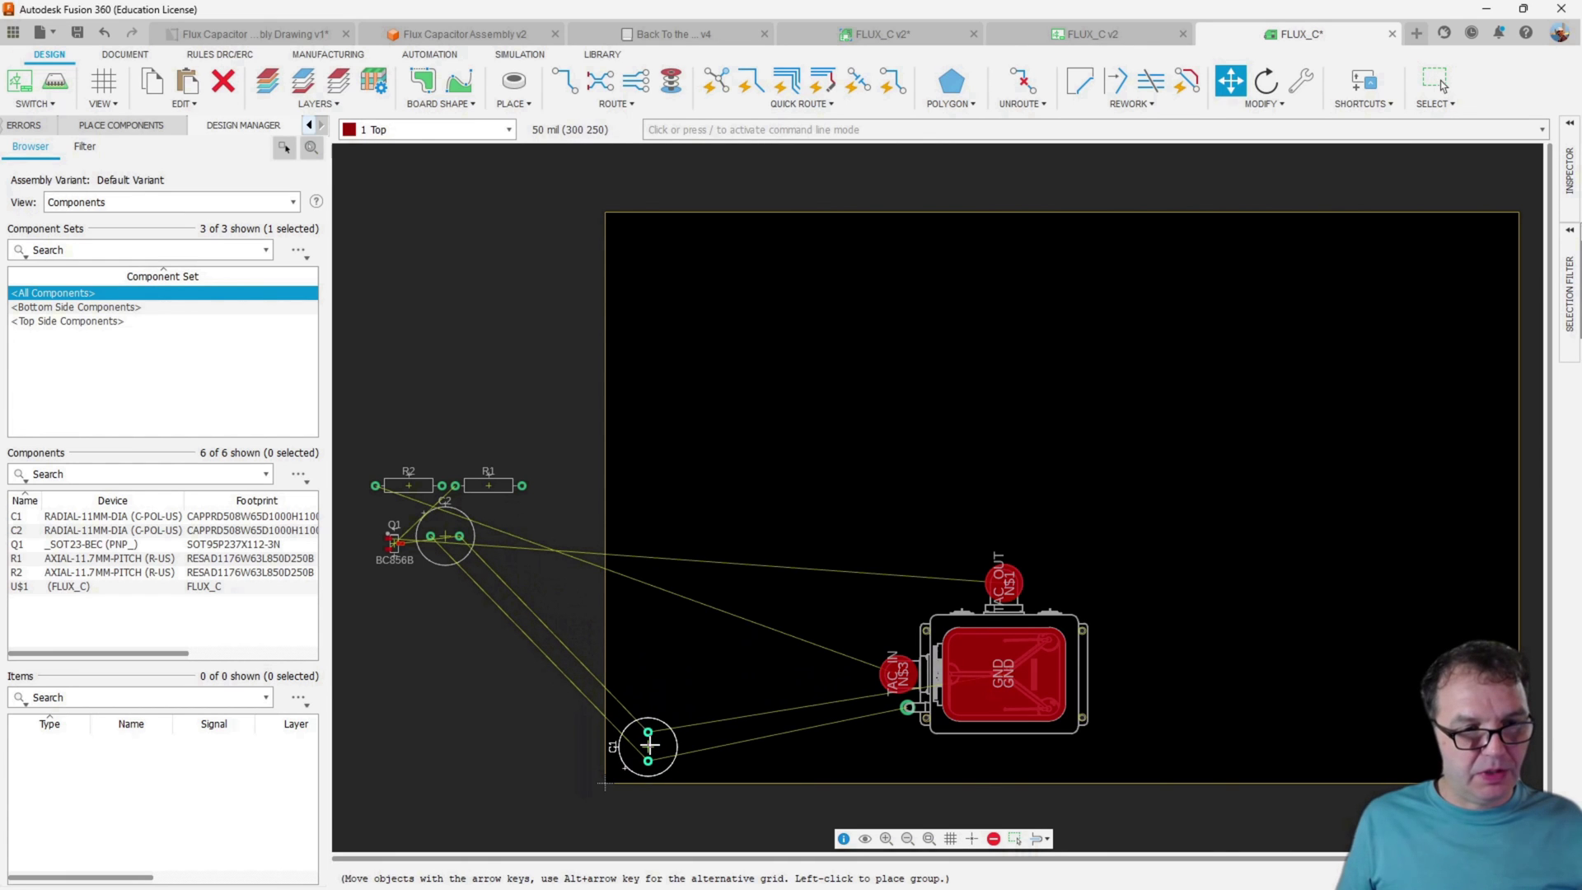
left_click(649, 745)
key("m")
left_click(419, 520)
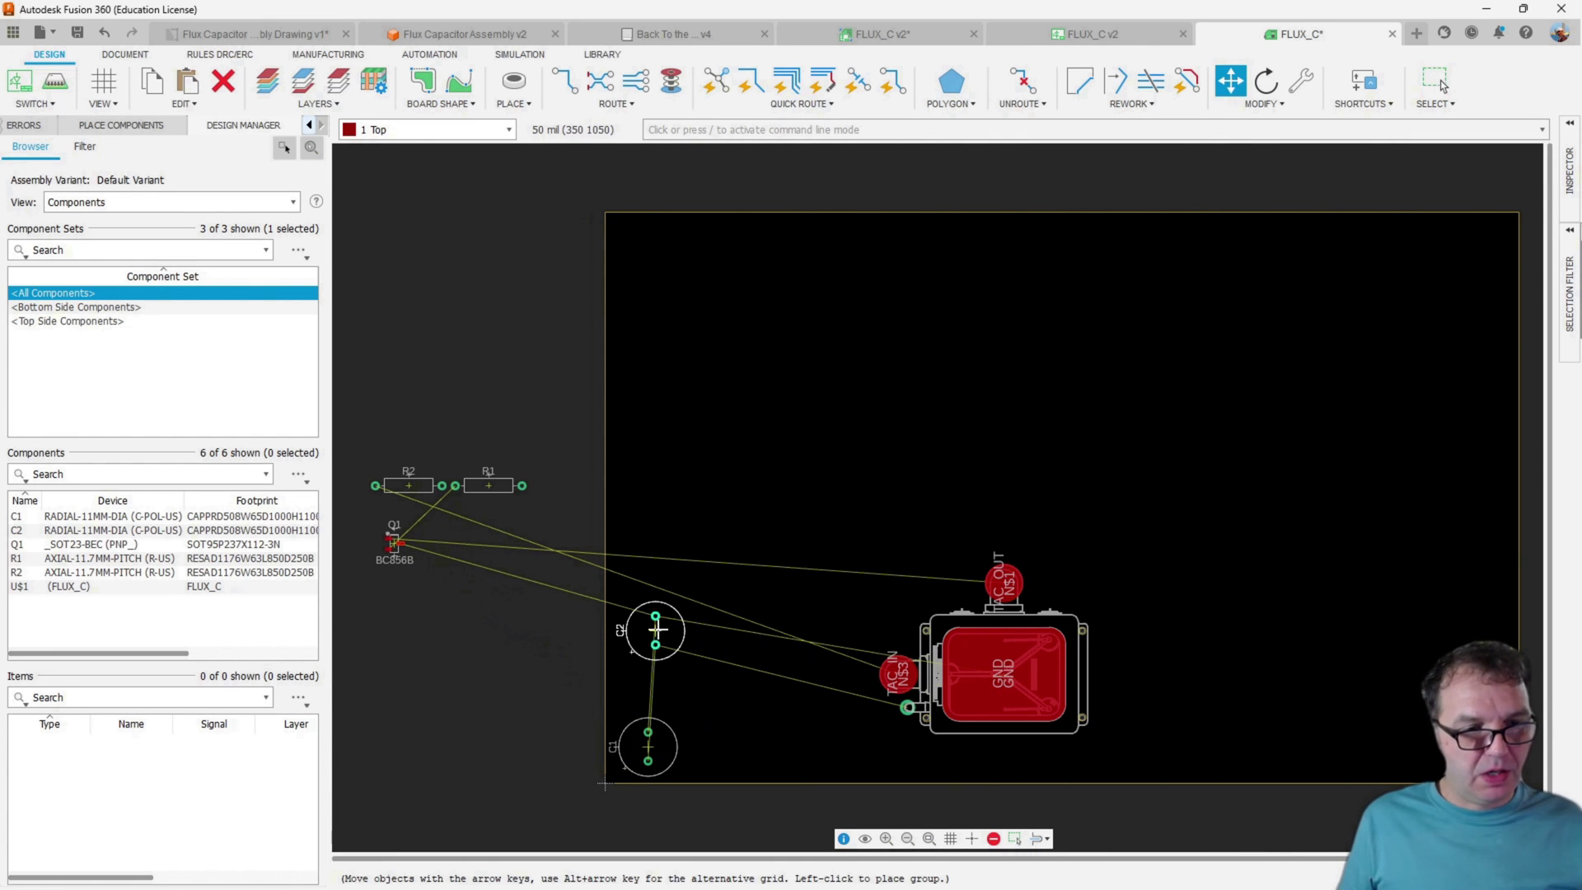
left_click(649, 667)
Move the FLUX_C part closer to the capacitors, near the board's lower edge
key("m")
left_click(997, 675)
left_click(823, 710)
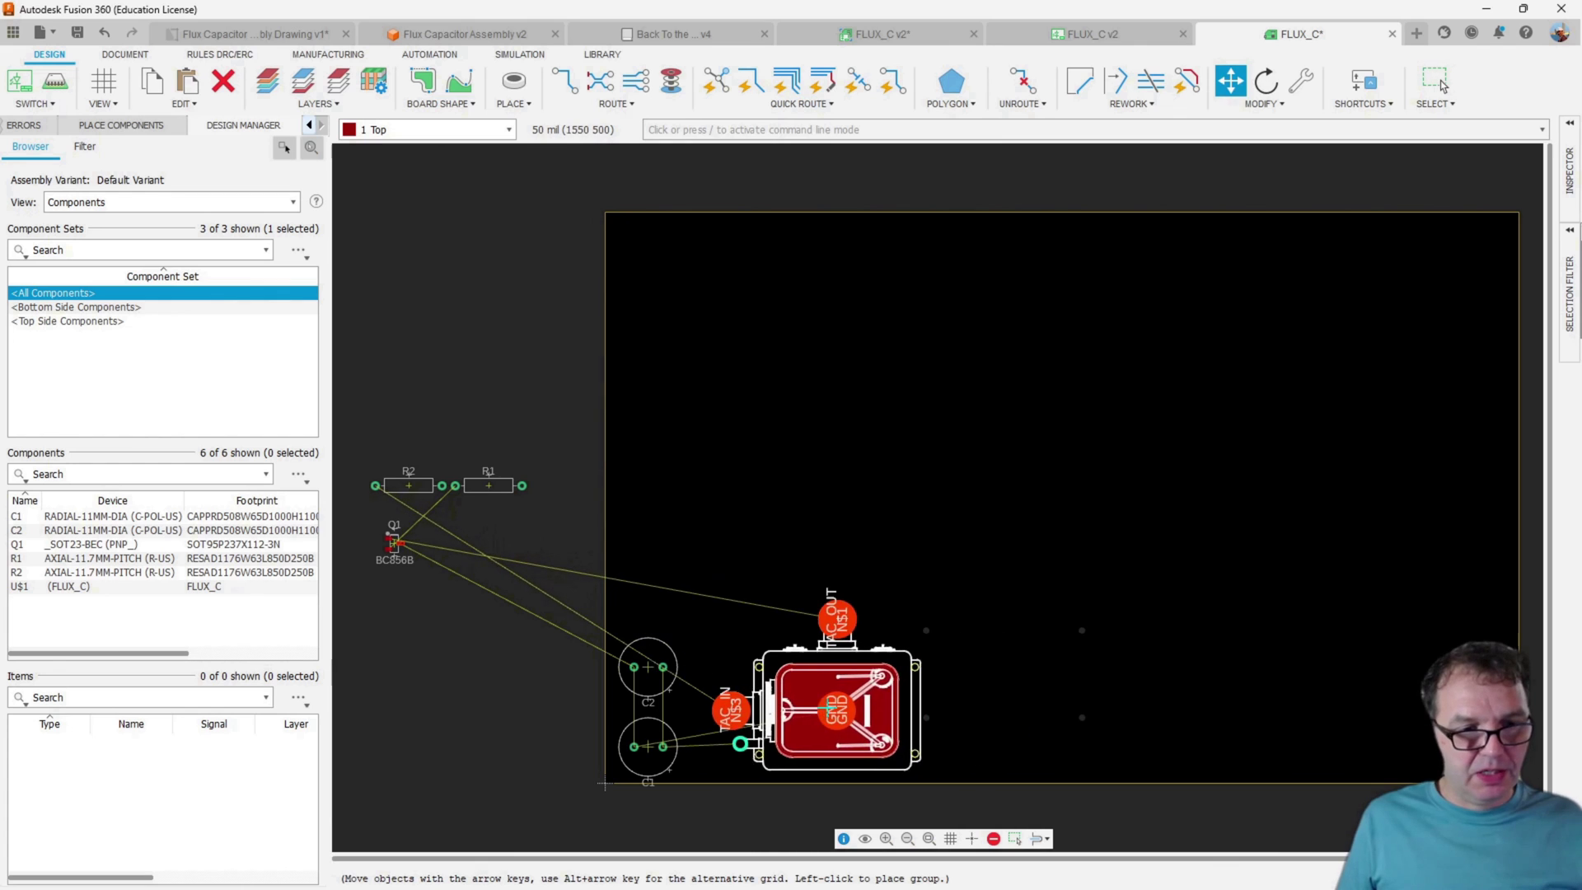
Place transistor Q1 between C2 and the TAC_OUT pad, and resistor R1 horizontally above C2, both rotated
key("m")
left_click(491, 487)
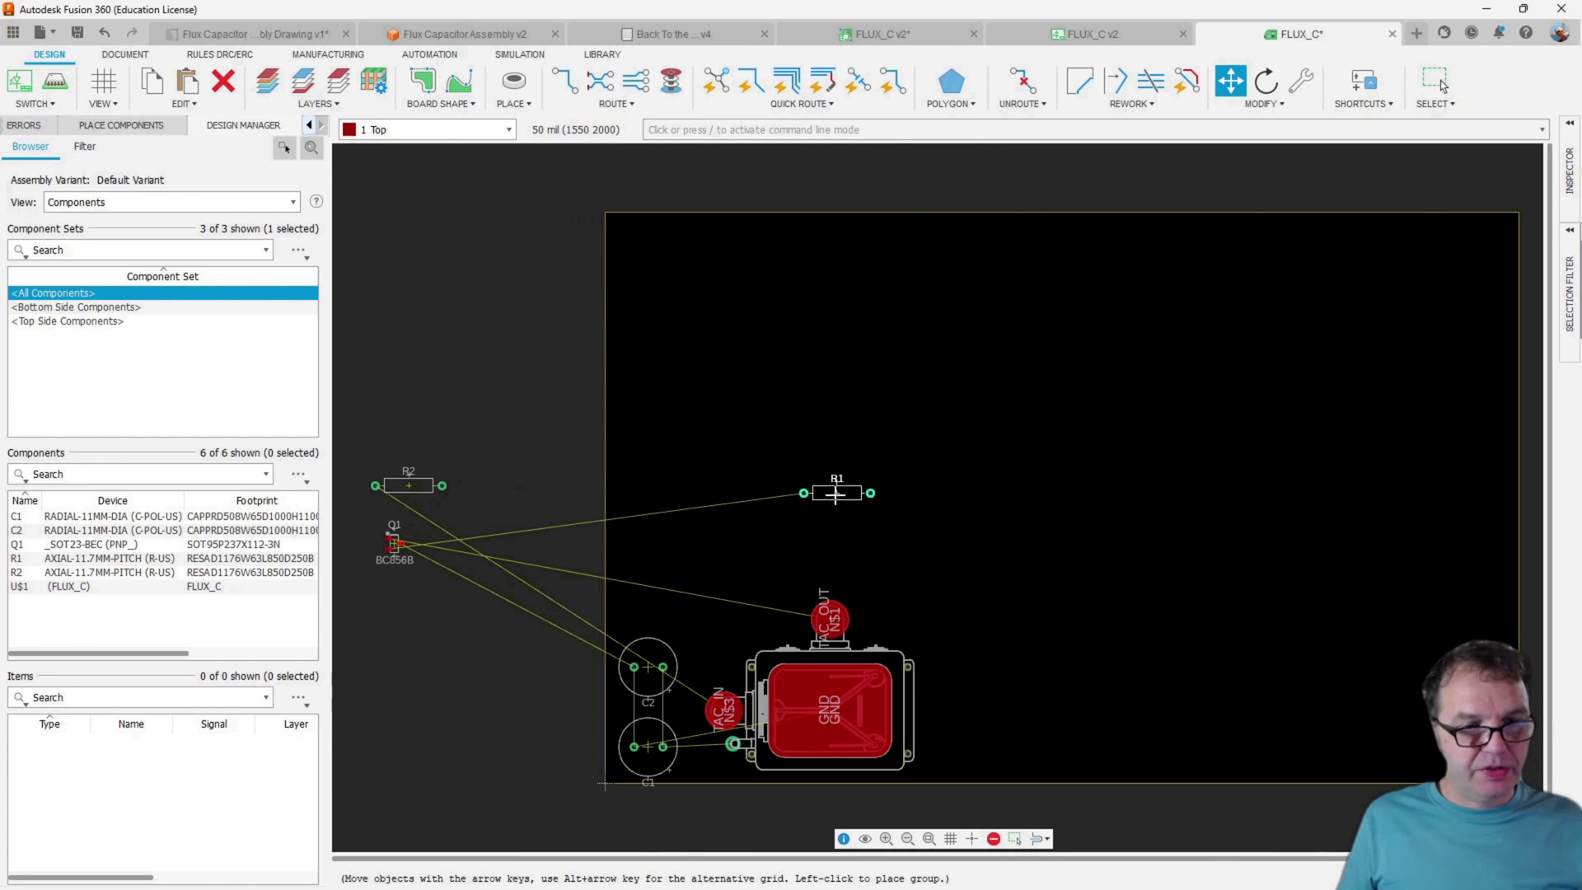
left_click(467, 681)
key("m")
left_click(394, 542)
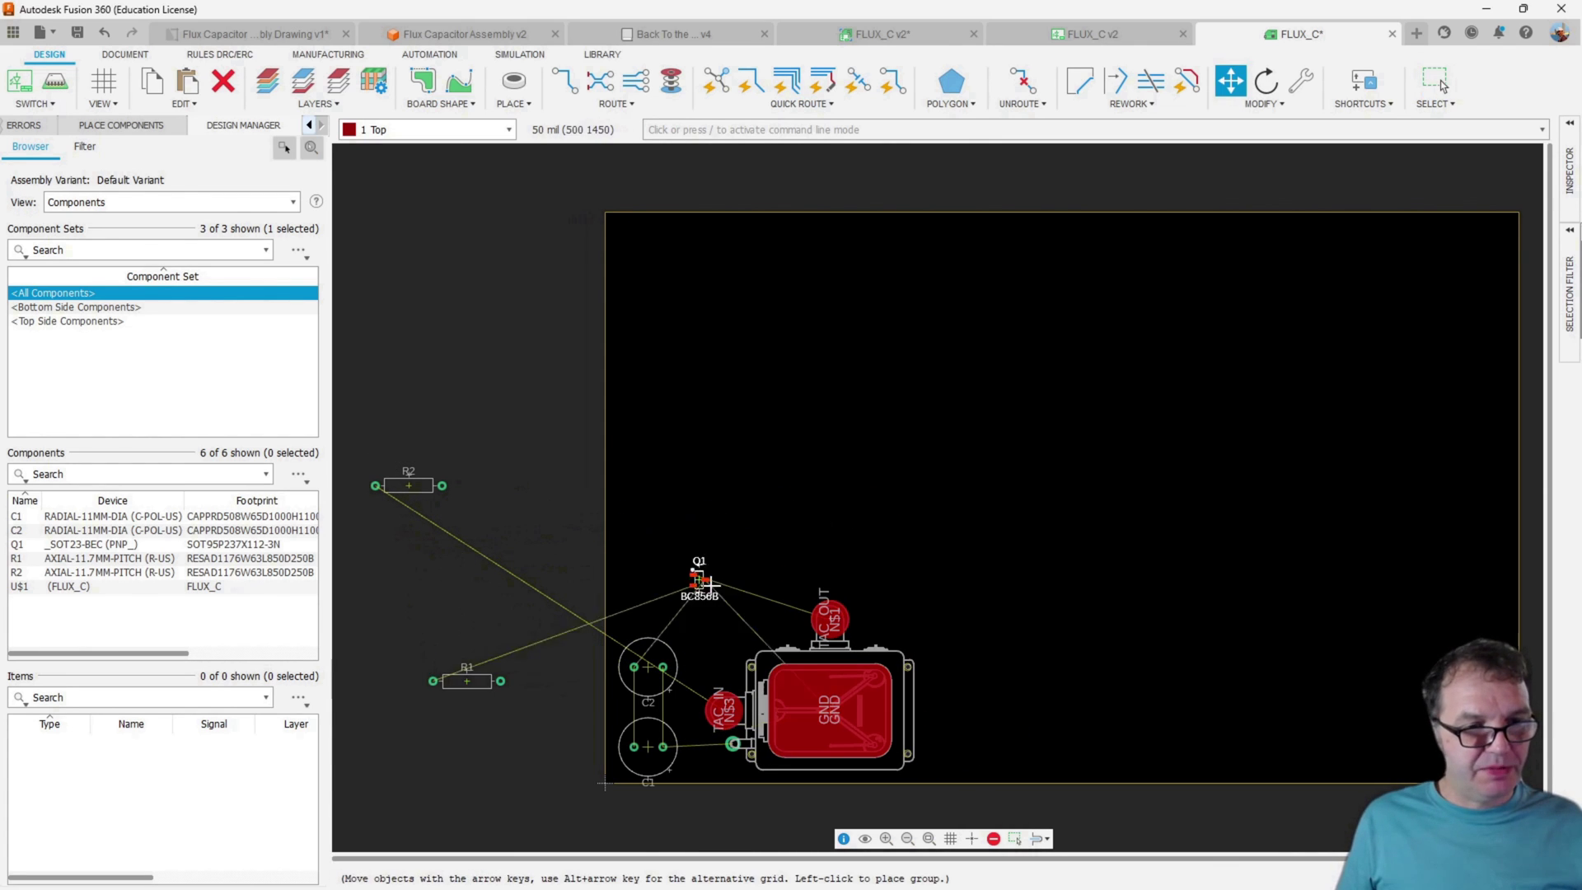
left_click(714, 647)
left_click(467, 681)
left_click(662, 602)
Rotate resistor R2 to vertical and place it between the capacitors and the TAC_IN pad
left_click(409, 485)
right_click(691, 703)
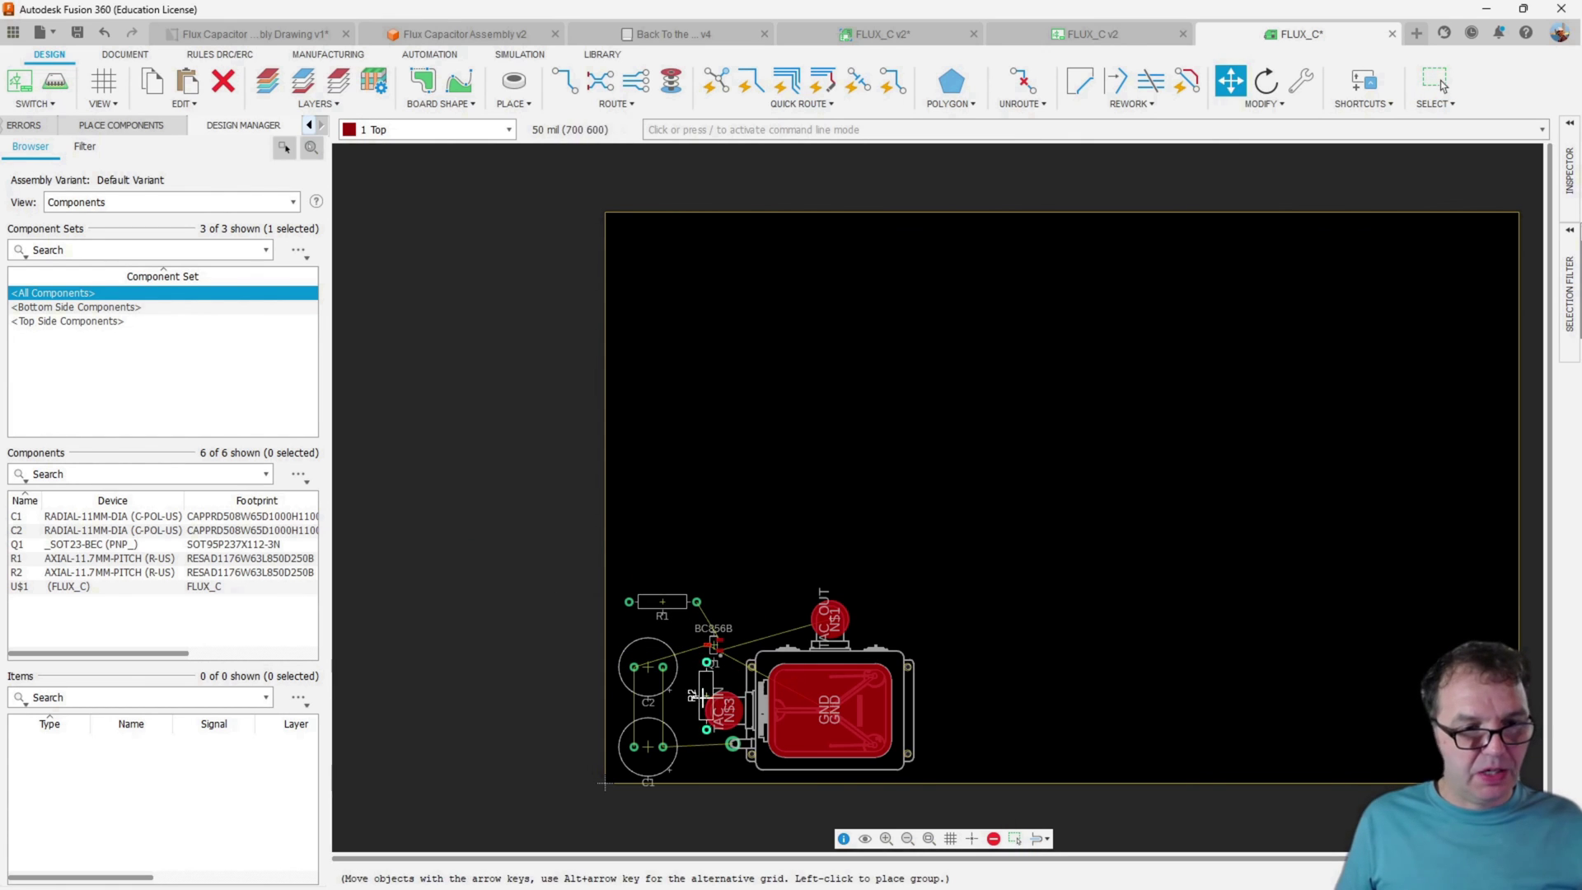
left_click(692, 703)
Move the board outline's upper and right edges inward to fit closely around the placed components
key("m")
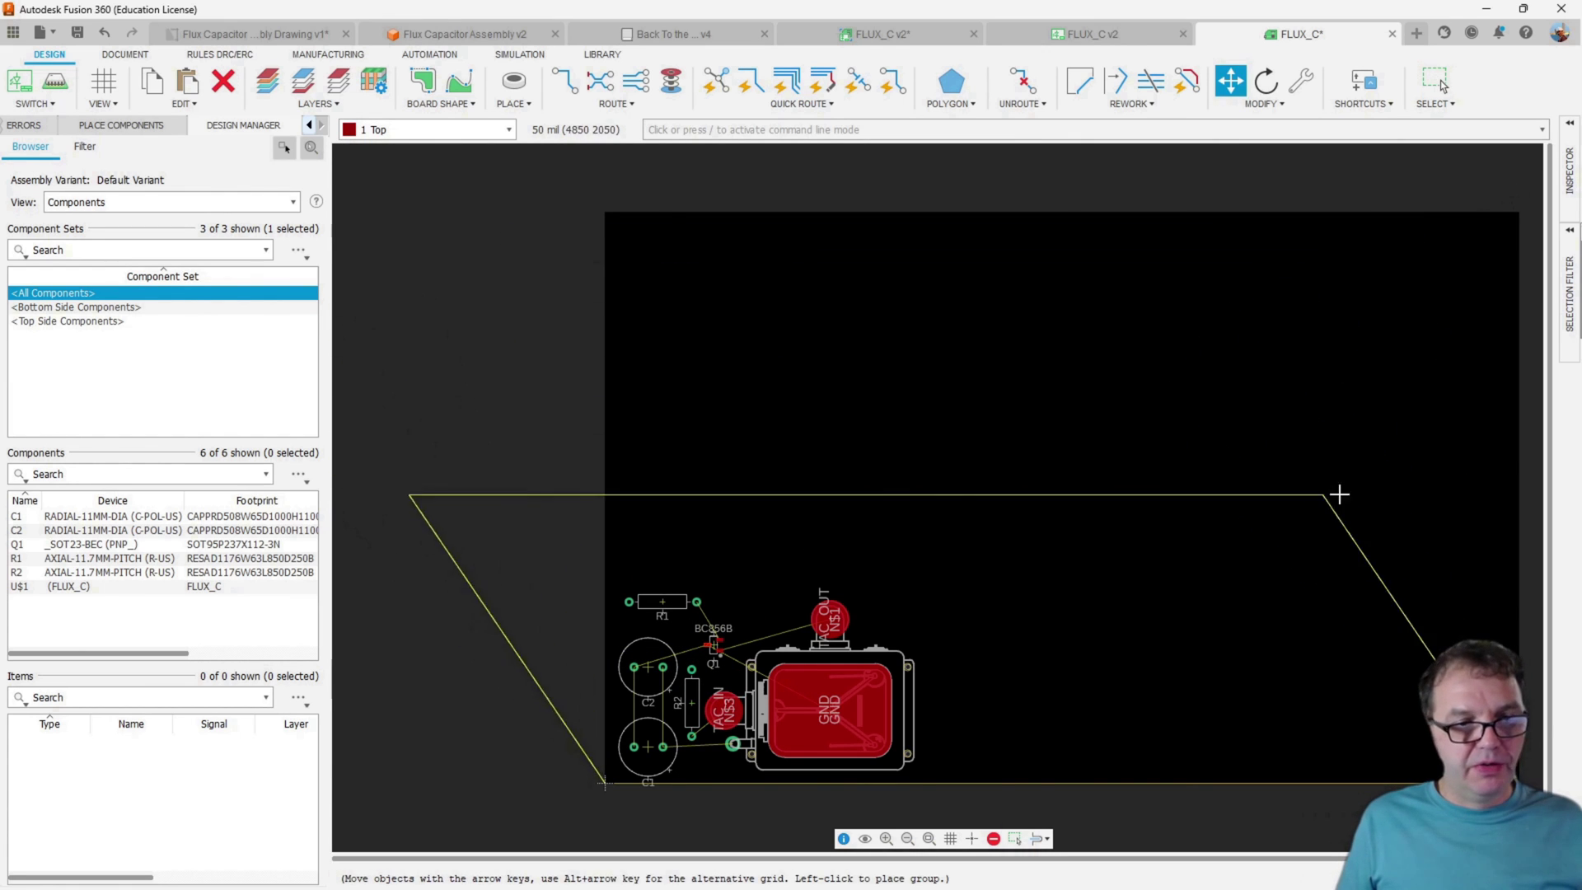
left_click_drag(1521, 544, 1522, 567)
left_click_drag(1519, 616, 939, 616)
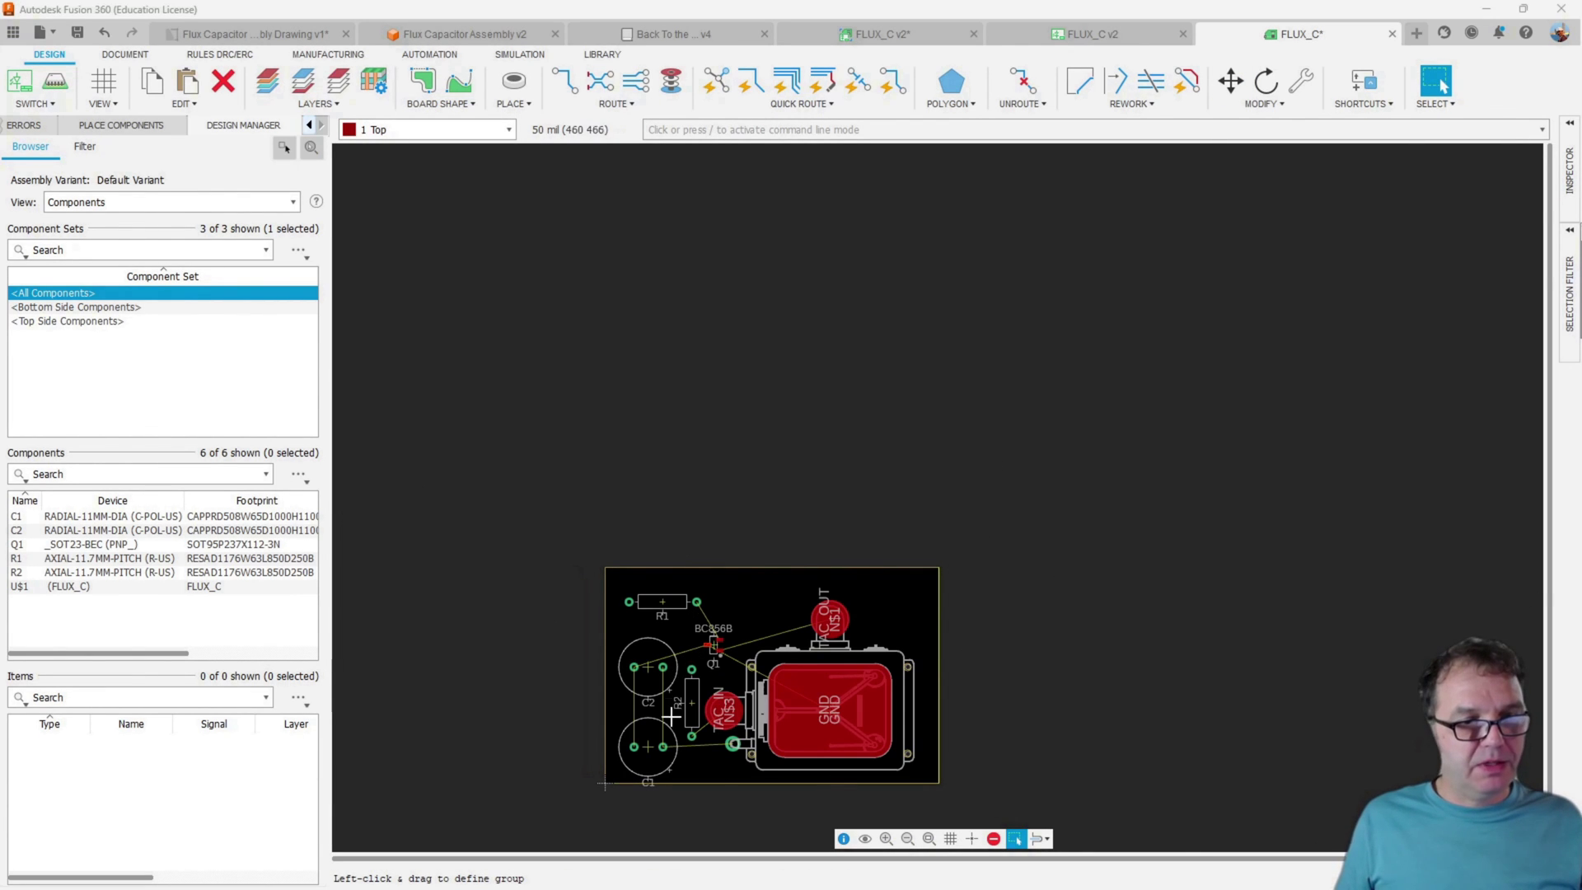
Generate the 3D PCB of the board and view its components at an angle
scroll(673, 717, "down", 2)
scroll(672, 717, "up", 5)
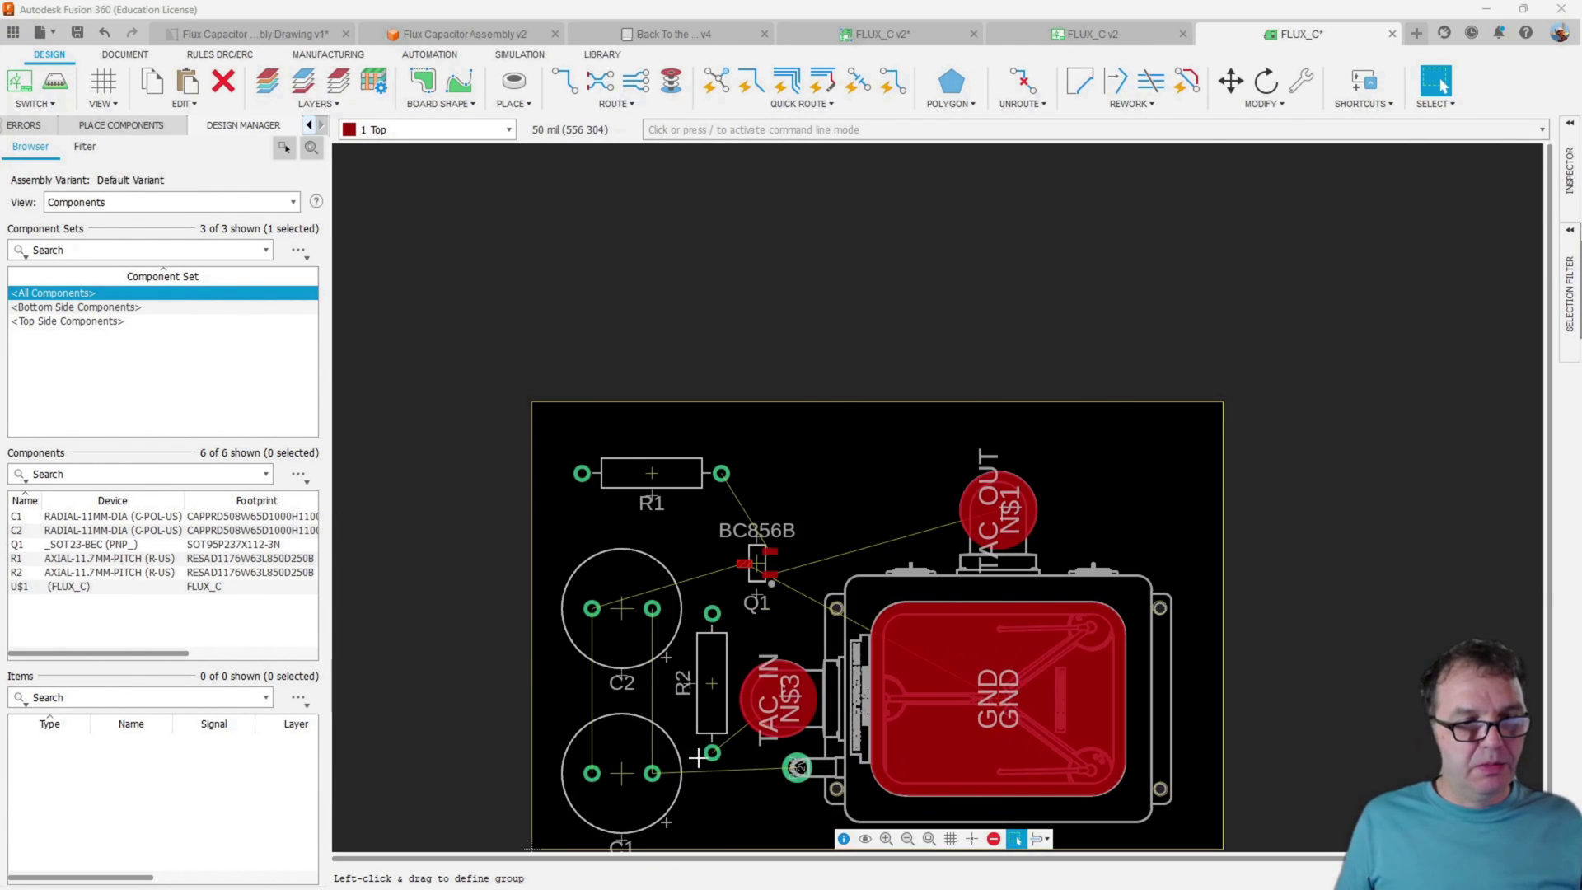
left_click(55, 81)
left_click(1451, 474)
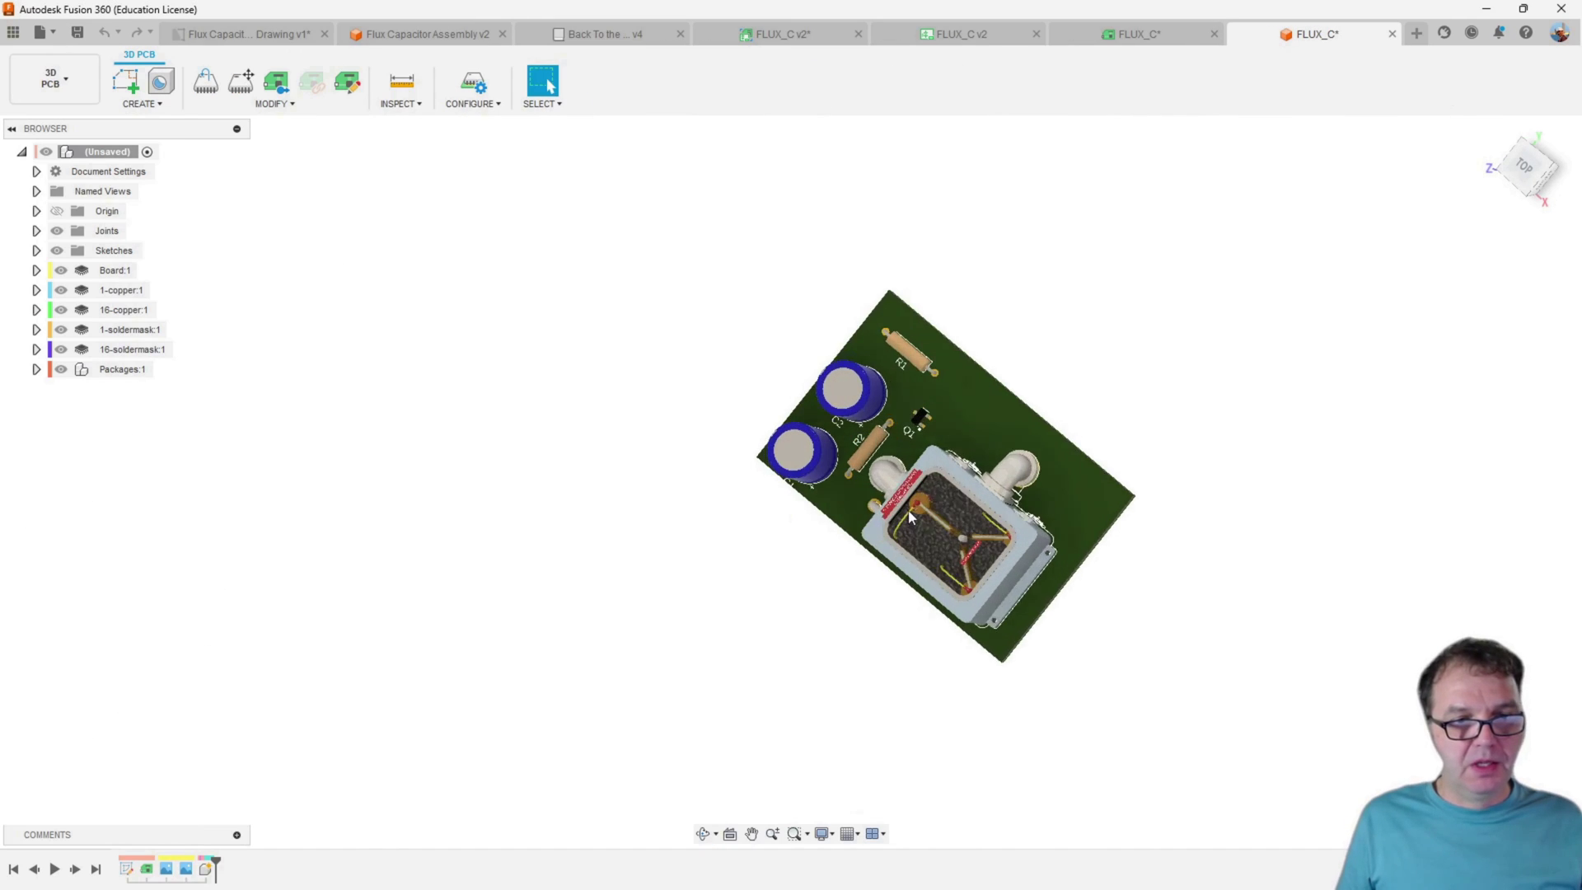
middle_click_drag(887, 444, 848, 436, "shift")
scroll(869, 416, "up", 3)
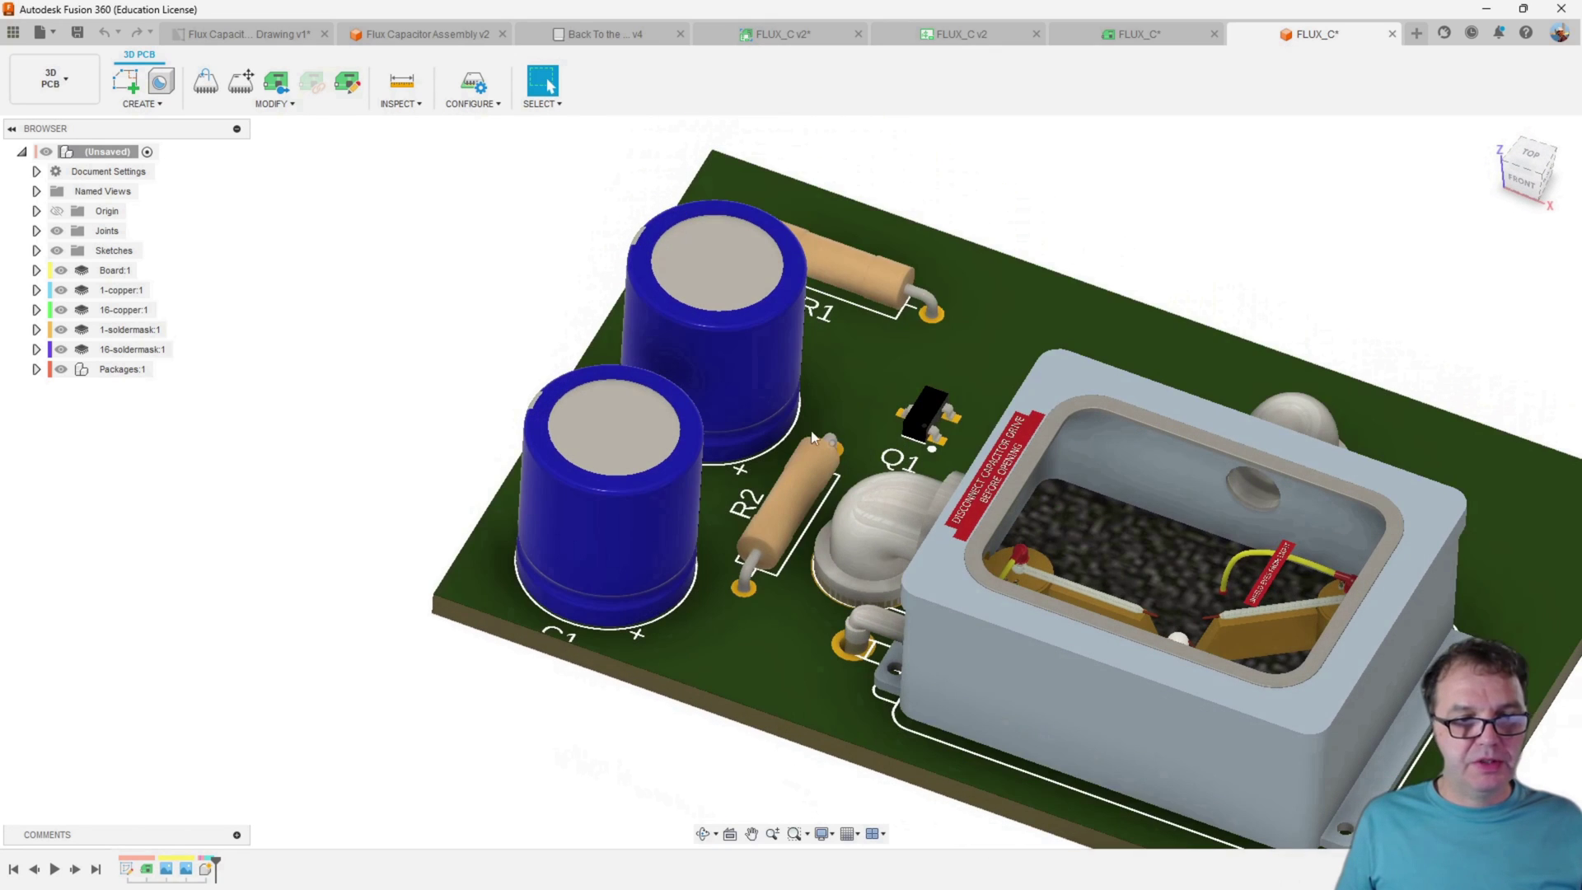
Toggle the component packages off and examine the bare board's pads, holes and silkscreen
left_click(61, 369)
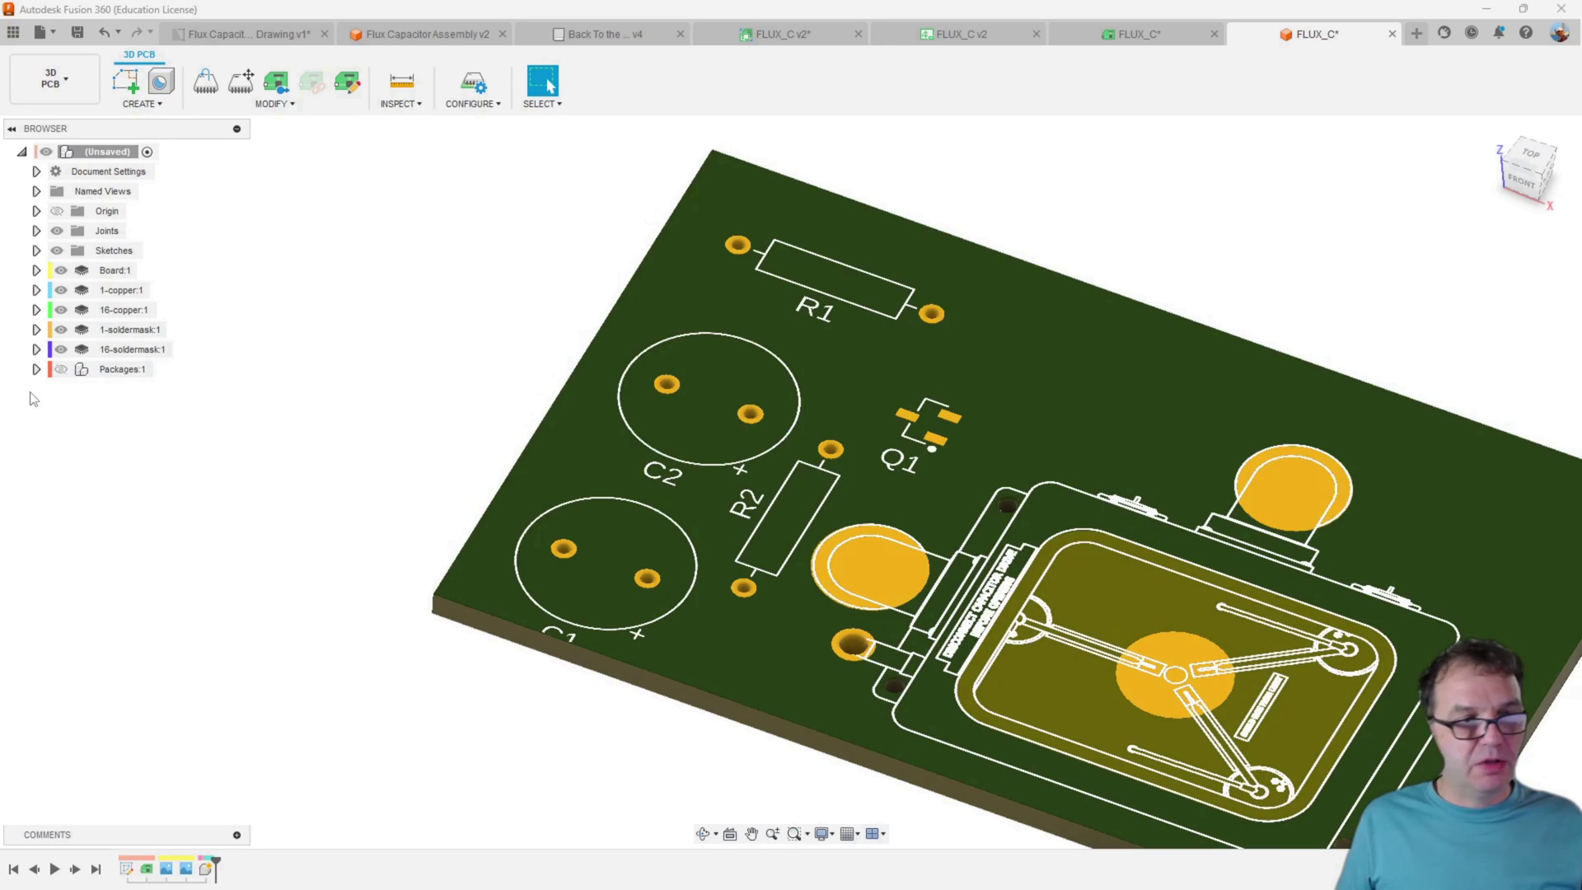
left_click(61, 370)
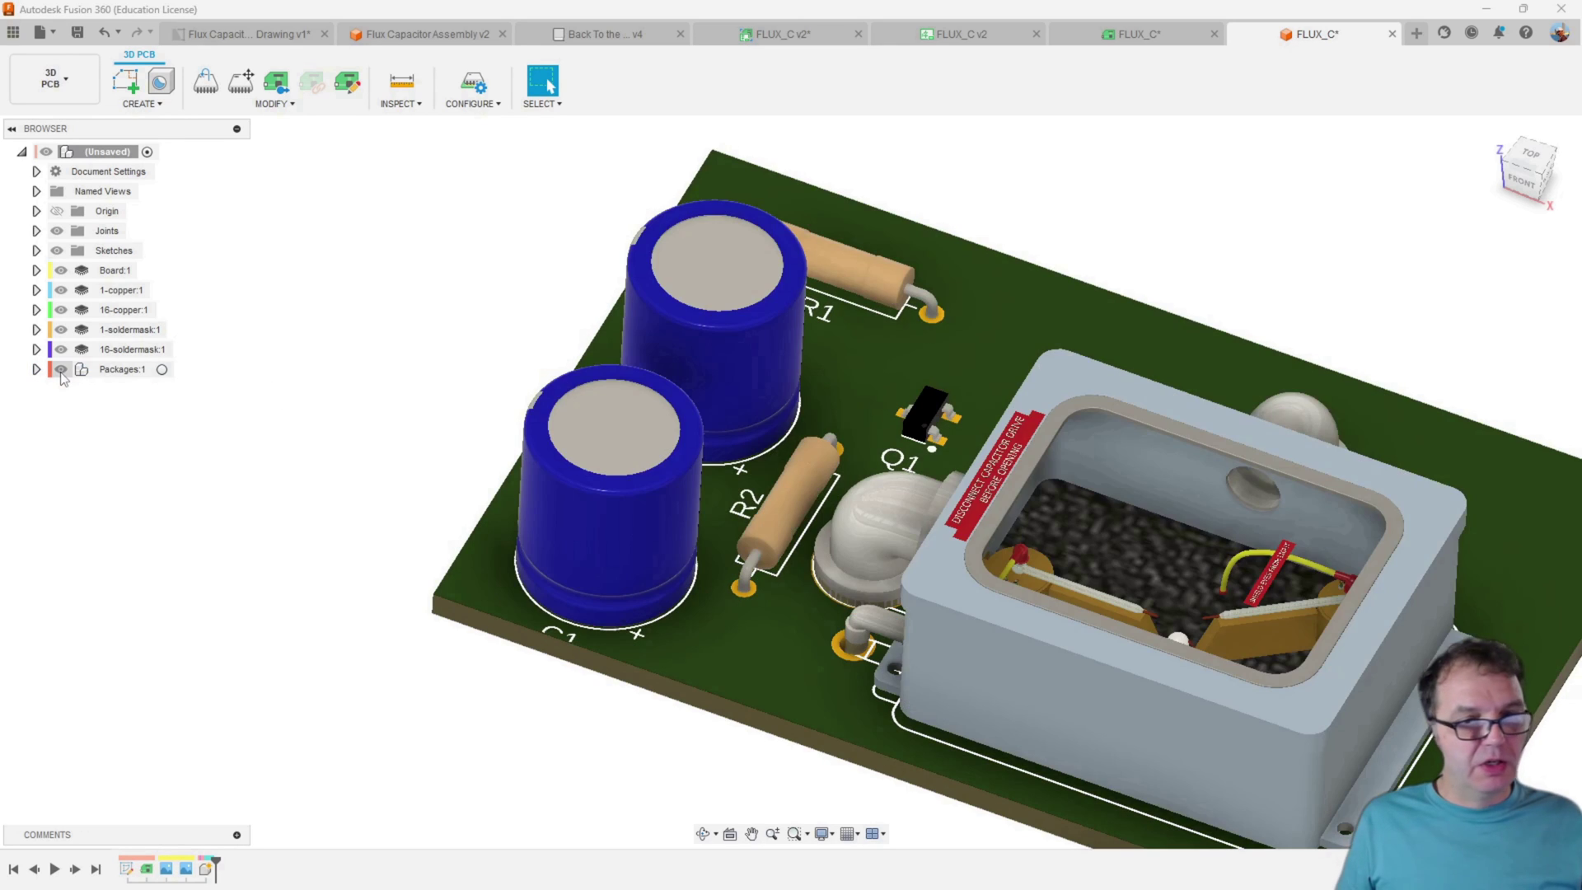
left_click(61, 369)
scroll(866, 482, "down", 2)
mouse_move(886, 466)
middle_mouse_down("shift")
mouse_move(887, 491)
mouse_move(902, 481)
middle_mouse_up("shift")
scroll(939, 577, "up", 5)
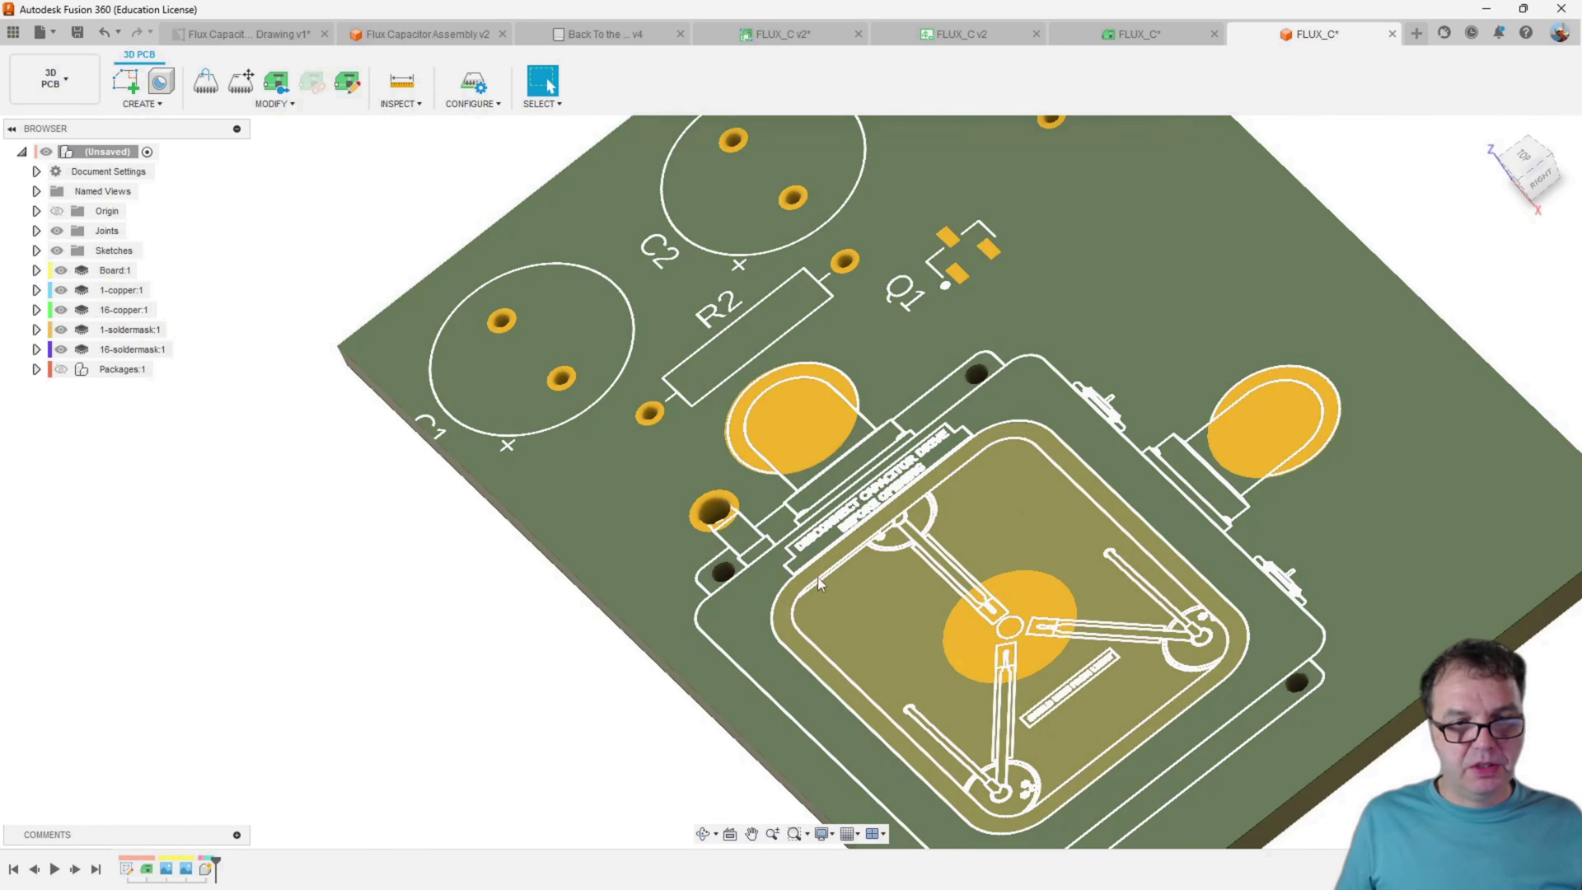
scroll(1006, 546, "down", 2)
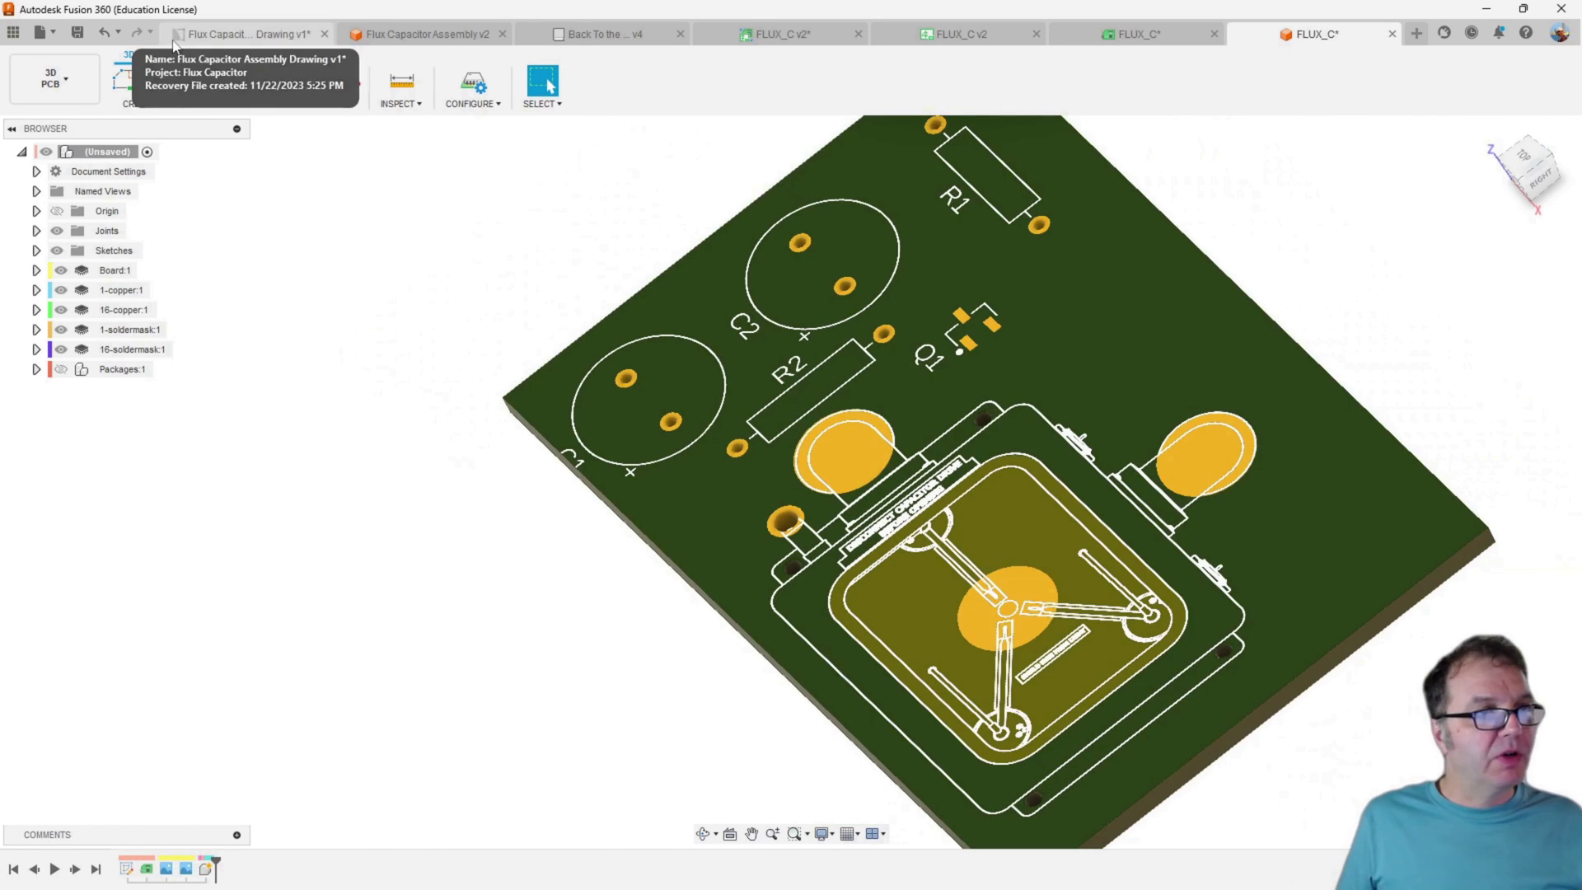
Return to the board layout, view the top side in the Manufacturing Preview, close it and examine the part placement
left_click(1126, 37)
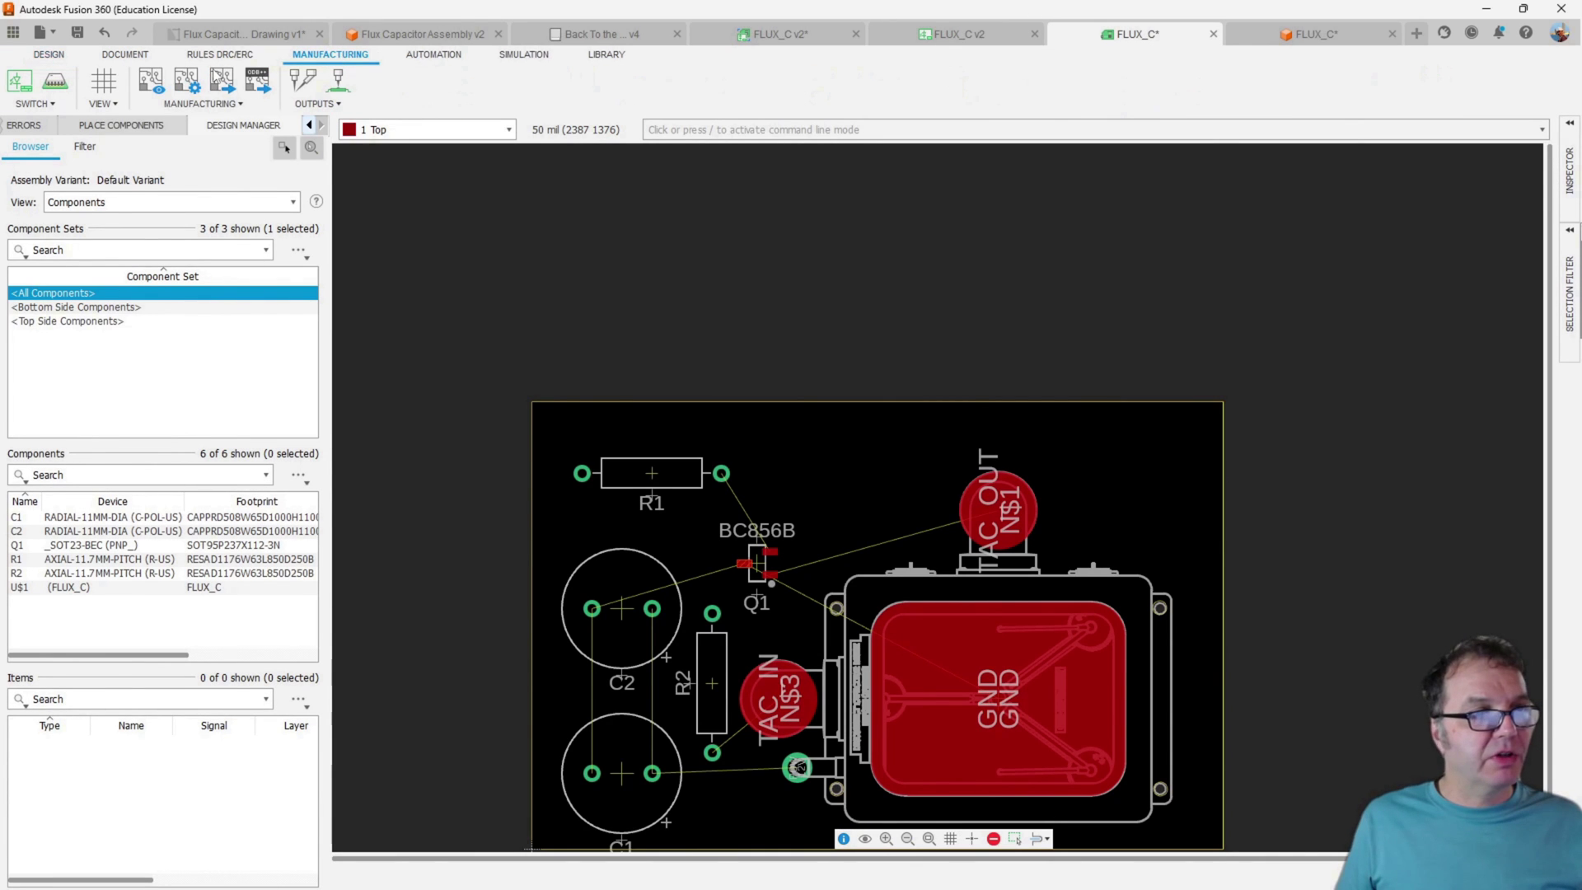
left_click(150, 80)
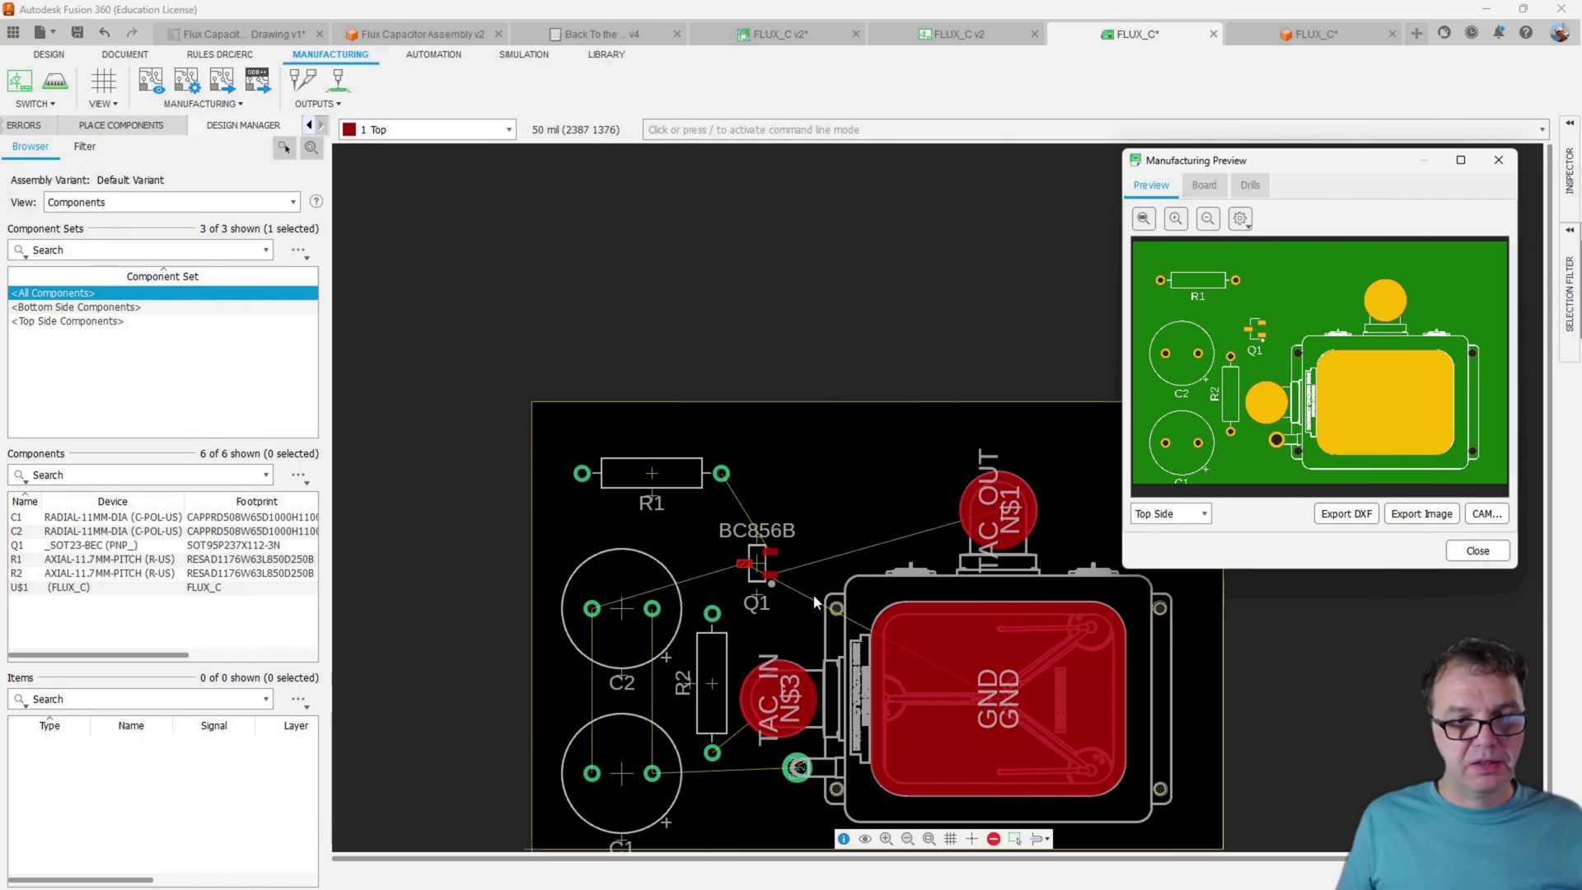
left_click(1478, 551)
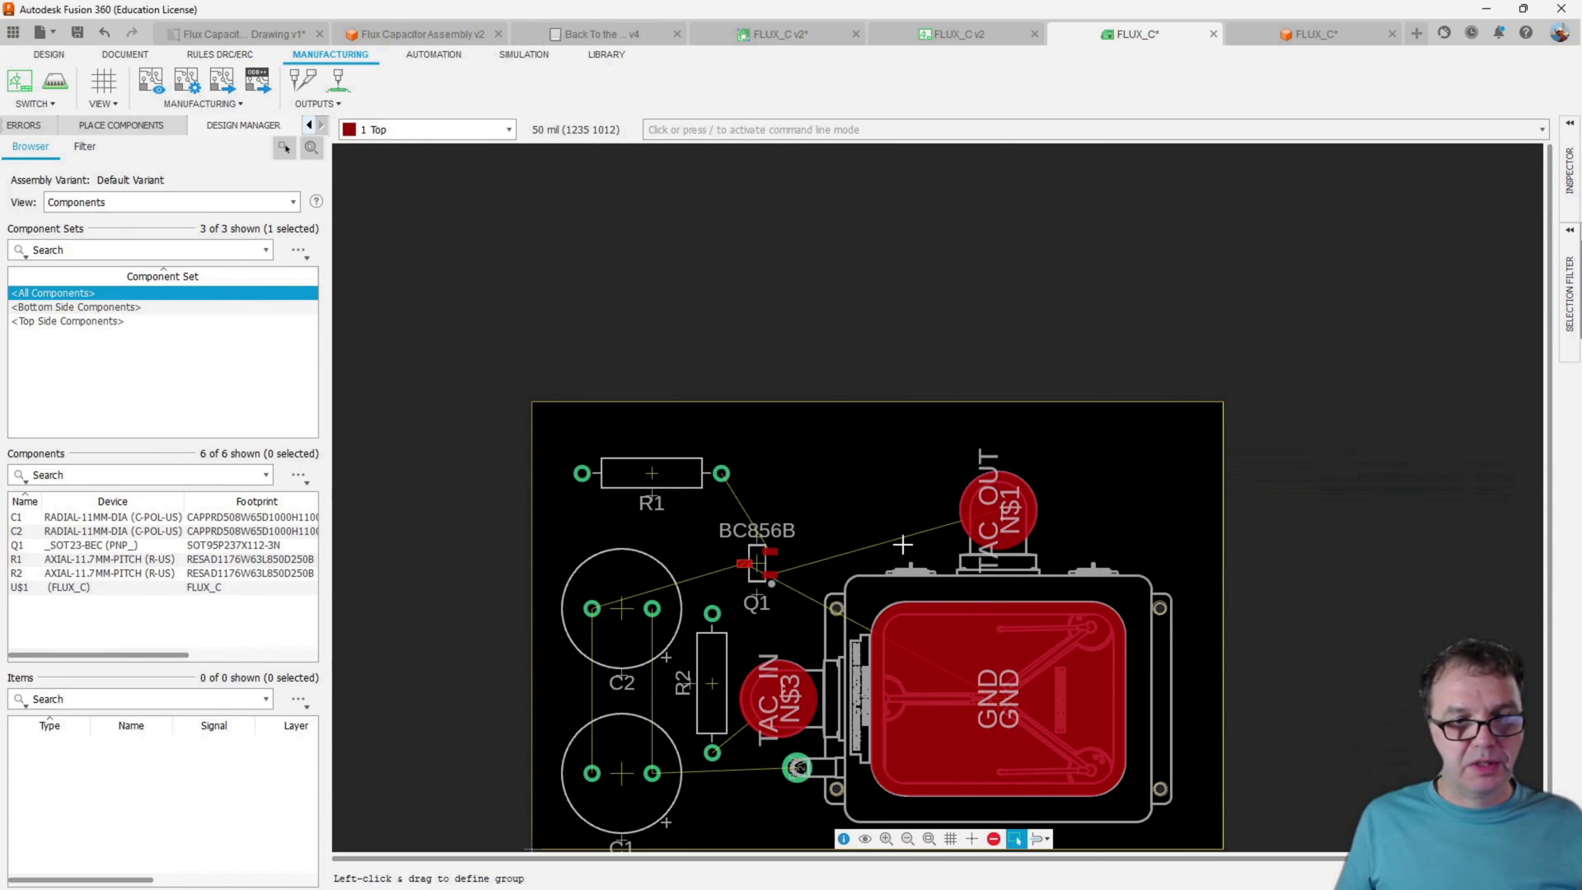
scroll(903, 545, "up", 1)
scroll(943, 766, "down", 3)
scroll(1117, 485, "up", 3)
scroll(1118, 484, "down", 2)
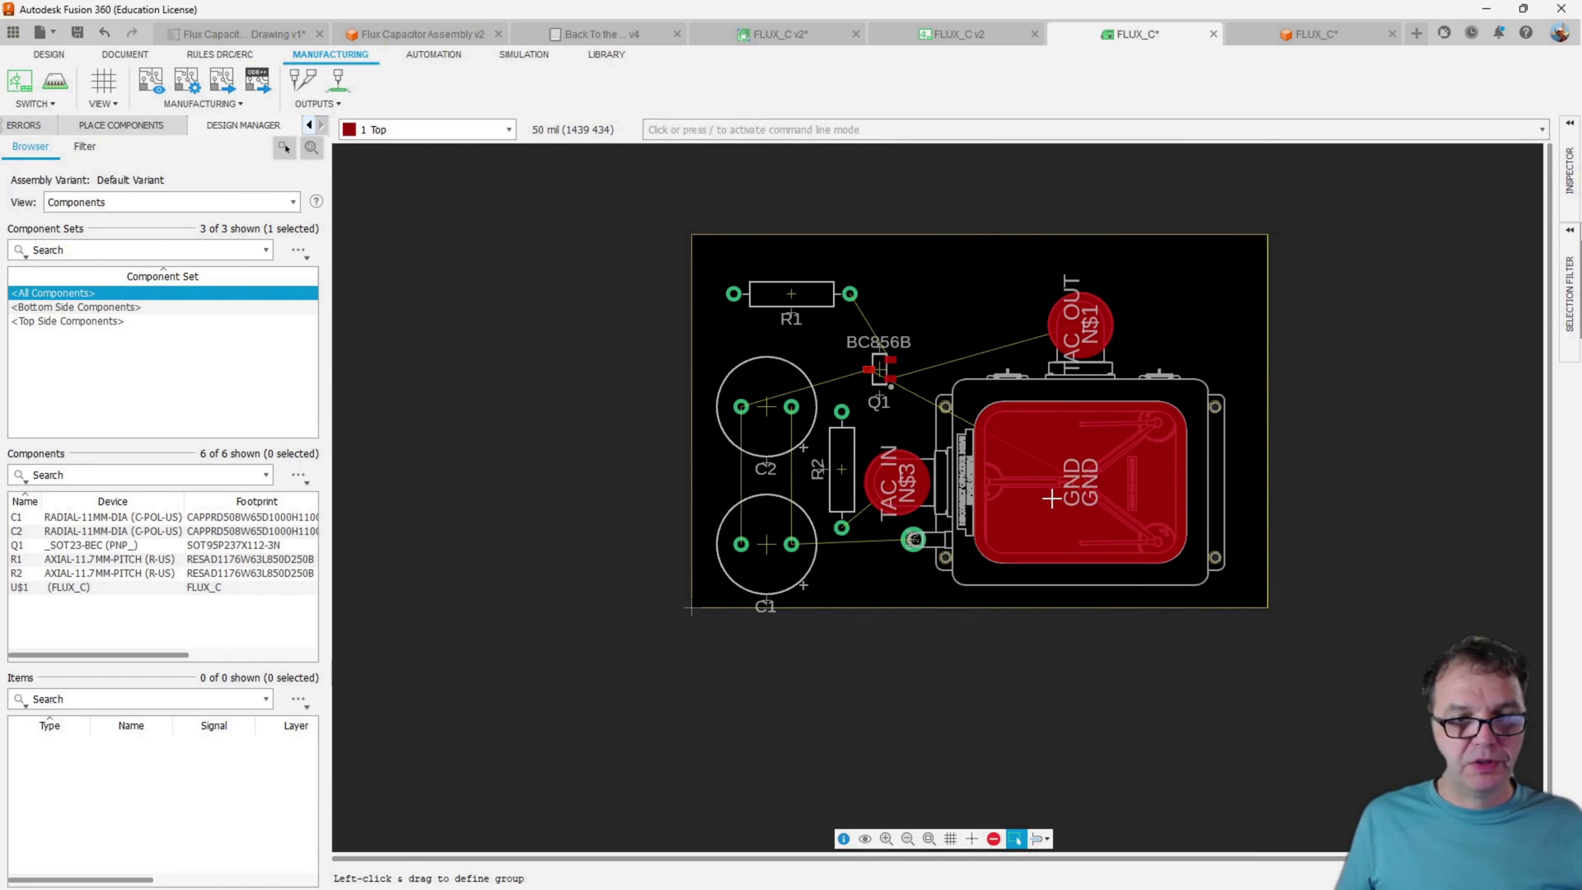
scroll(982, 521, "up", 2)
Switch back to the 3D PCB, show the component packages again and view the populated board
left_click(1311, 34)
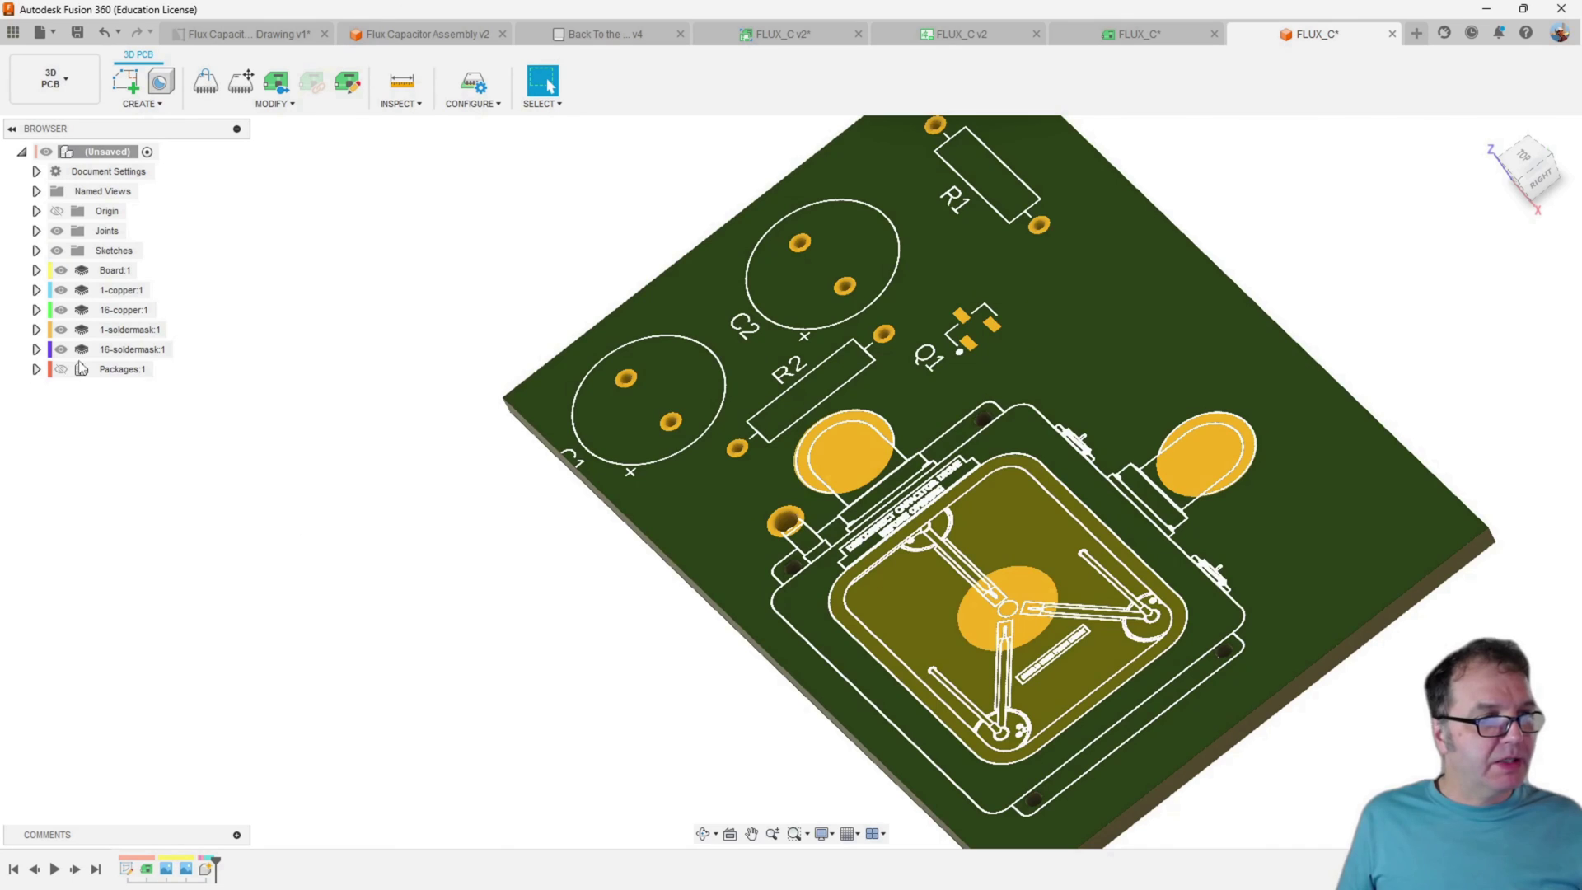
left_click(60, 369)
scroll(568, 425, "down", 2)
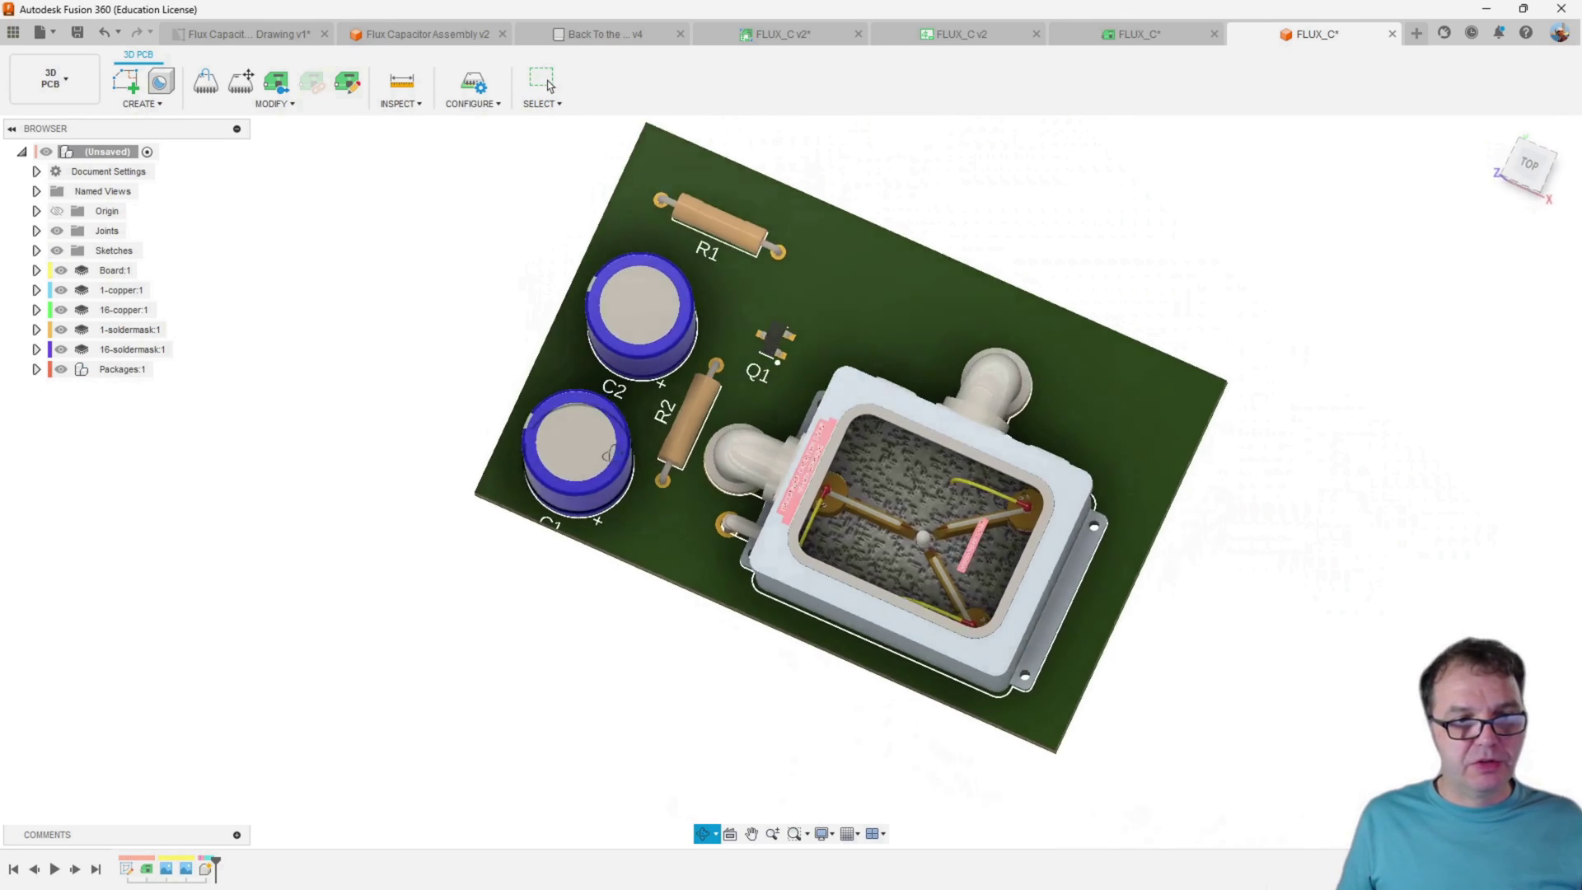